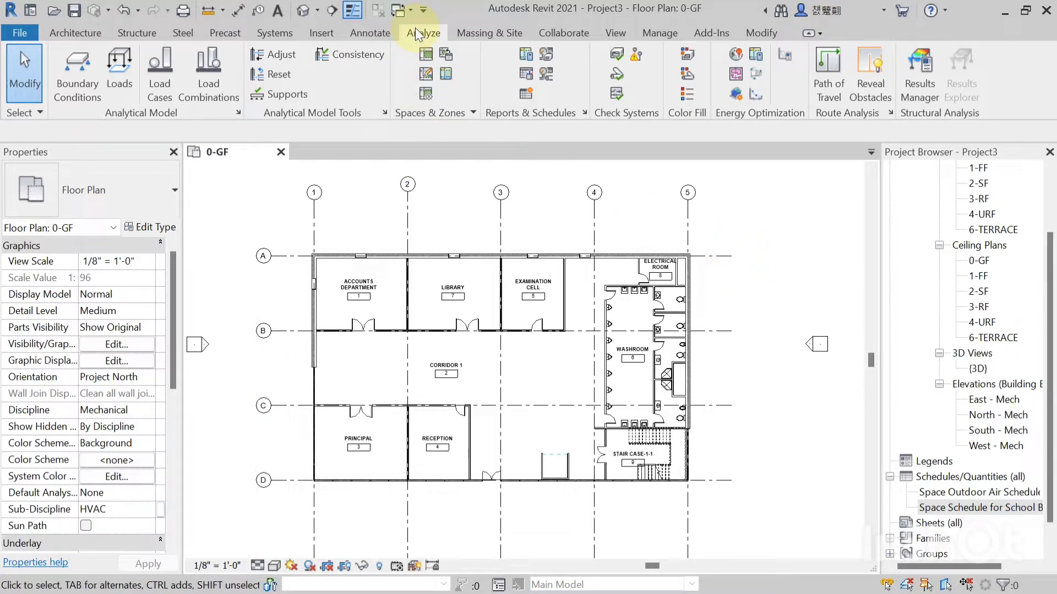
- Create a new schedule of building components for the Spaces category, named "Space Schedule for Revit HLC"
click(528, 94)
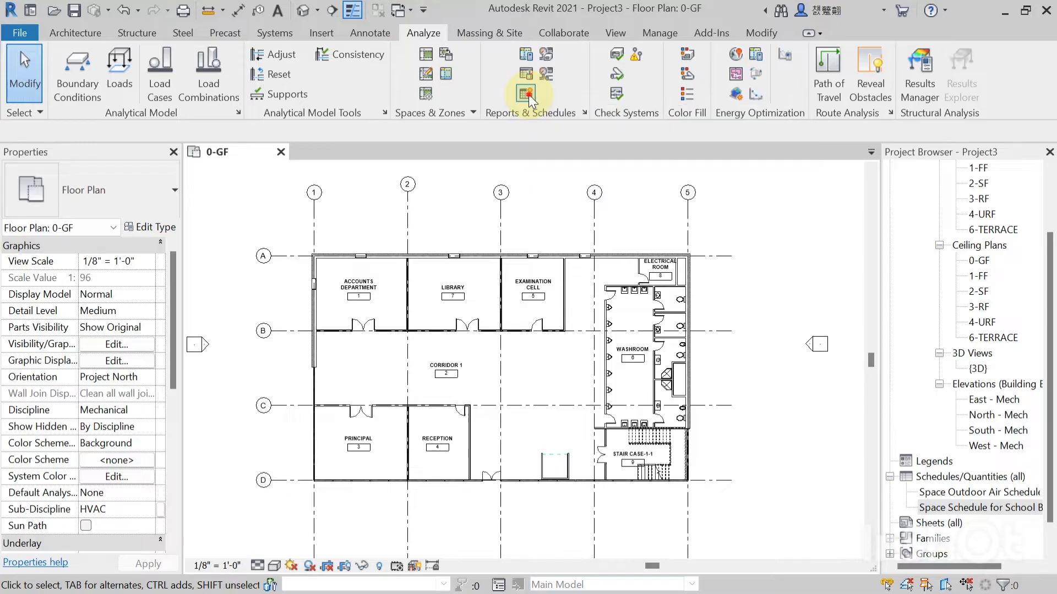
click(429, 248)
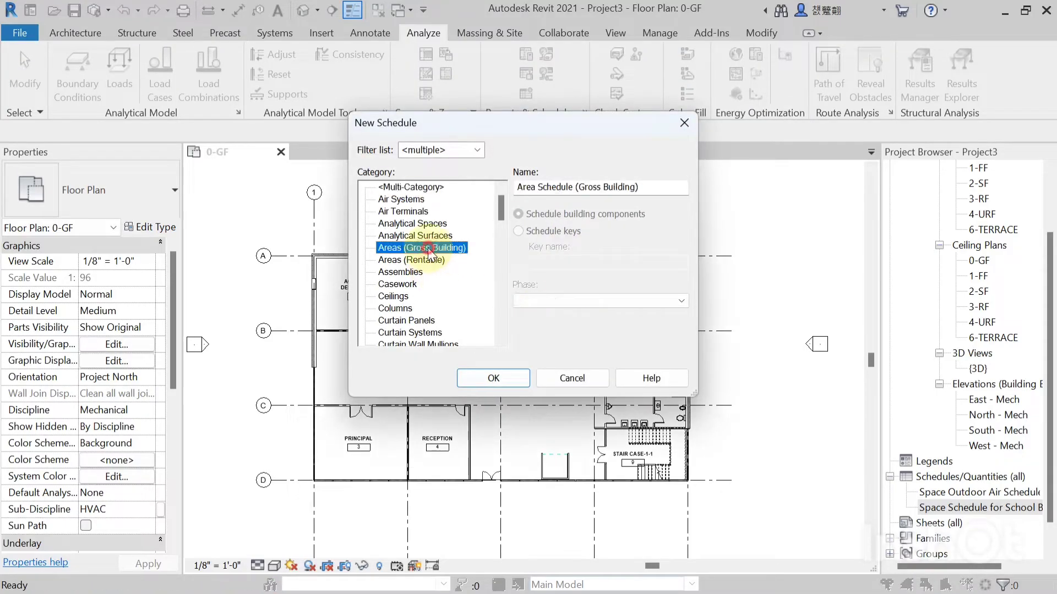
key(s)
scroll(425, 259, down, 1)
key(s)
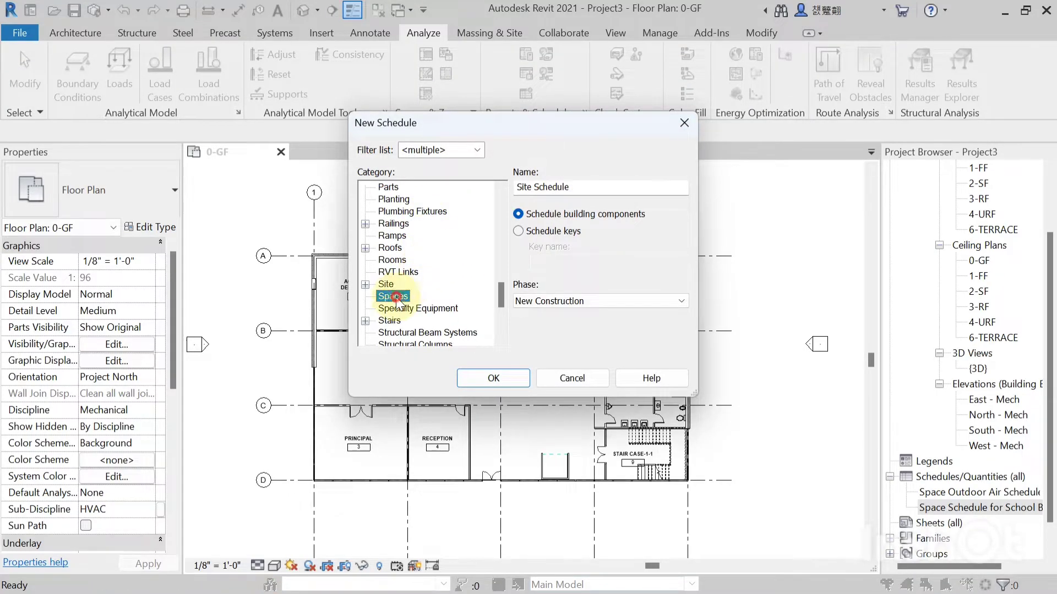
click(589, 187)
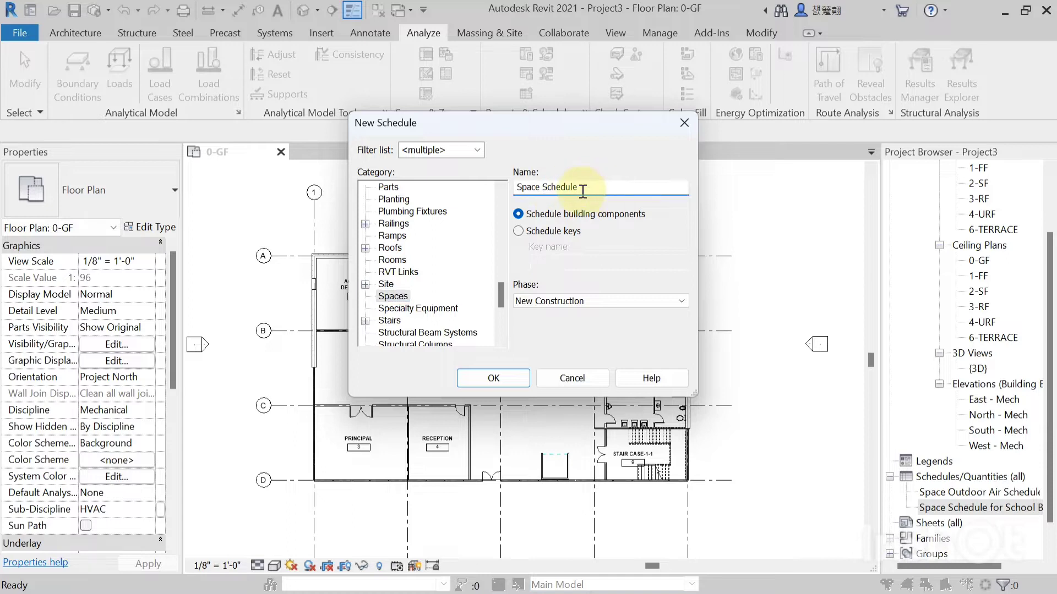
text(for Revit HLC)
click(492, 379)
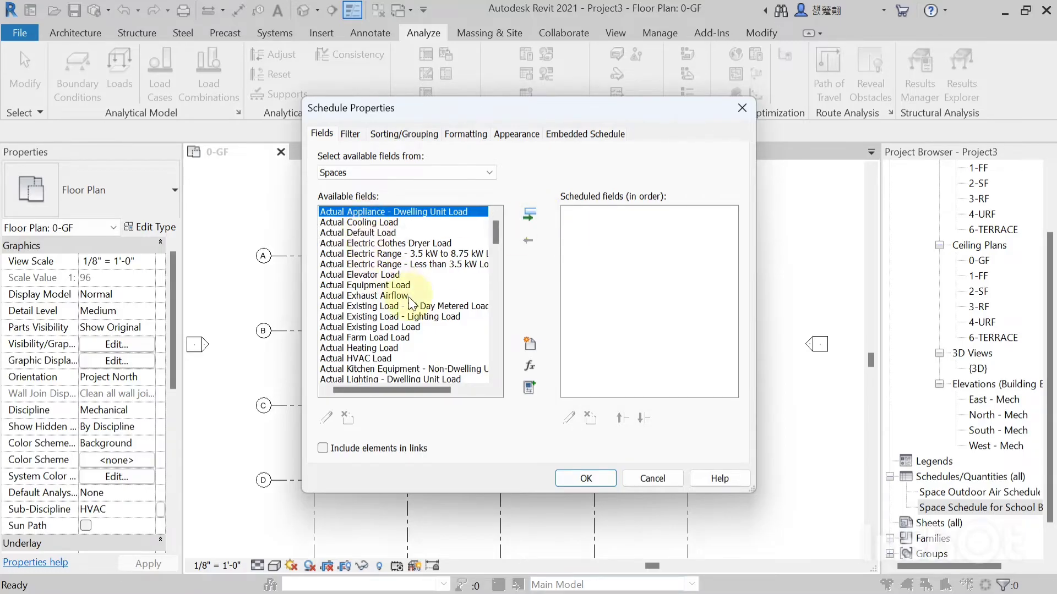
- Add the Level, Name and Number fields, in that order, to the scheduled fields
click(358, 265)
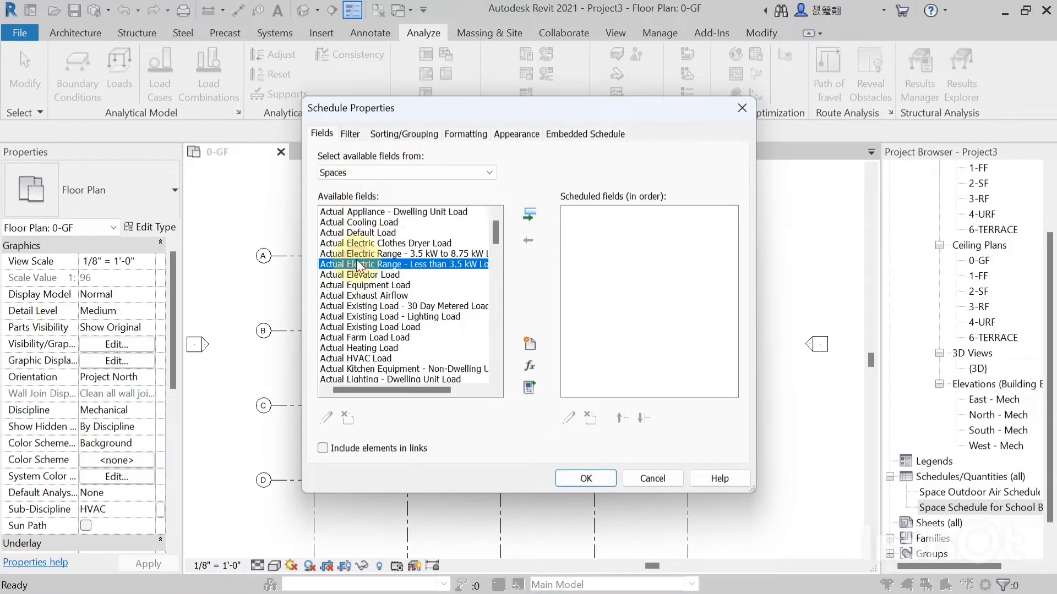
scroll(358, 266, down, 4)
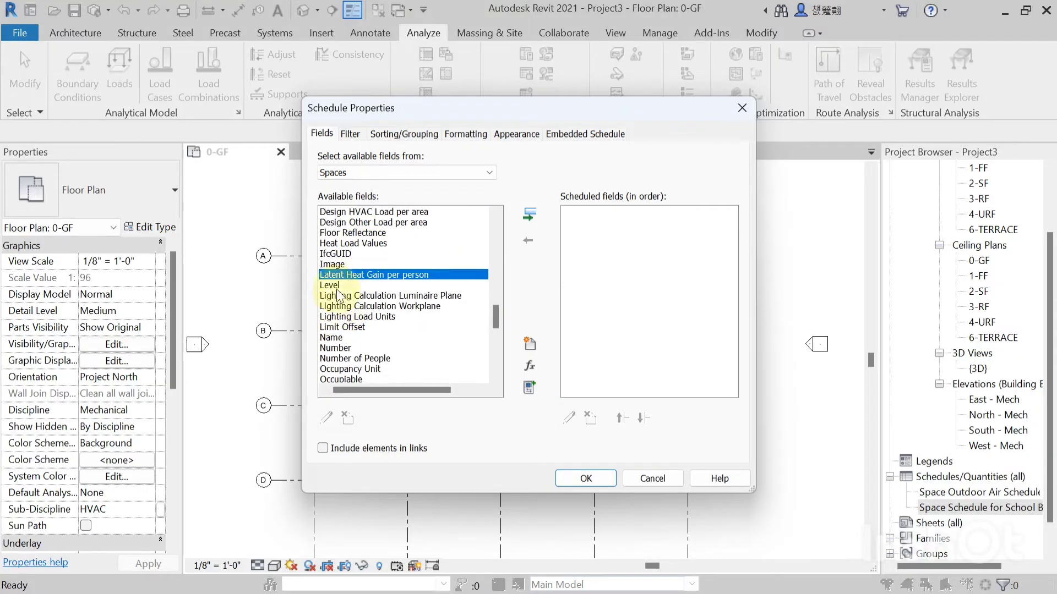
click(345, 285)
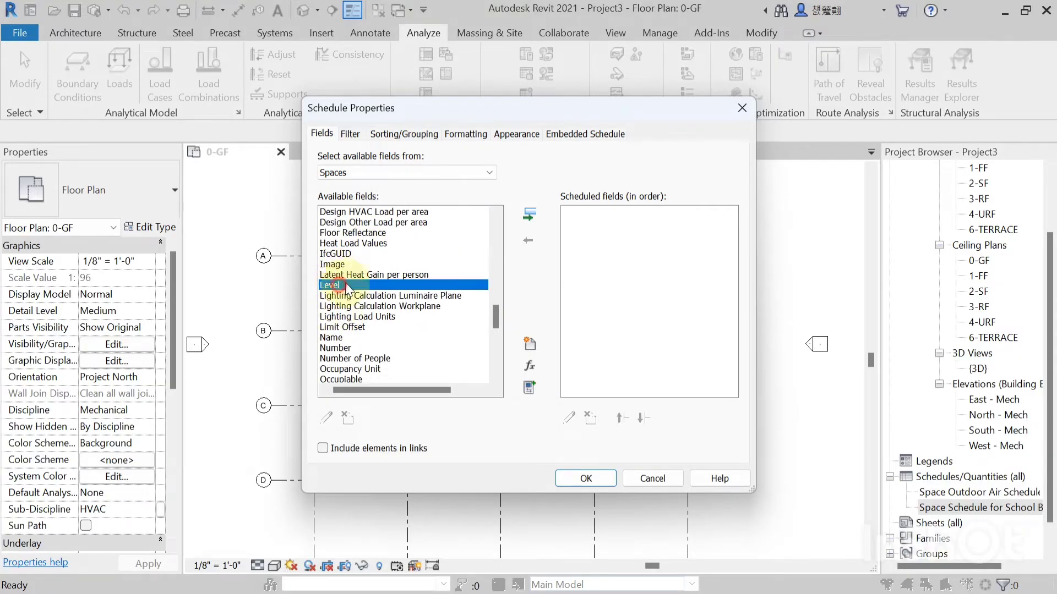
click(529, 214)
click(334, 327)
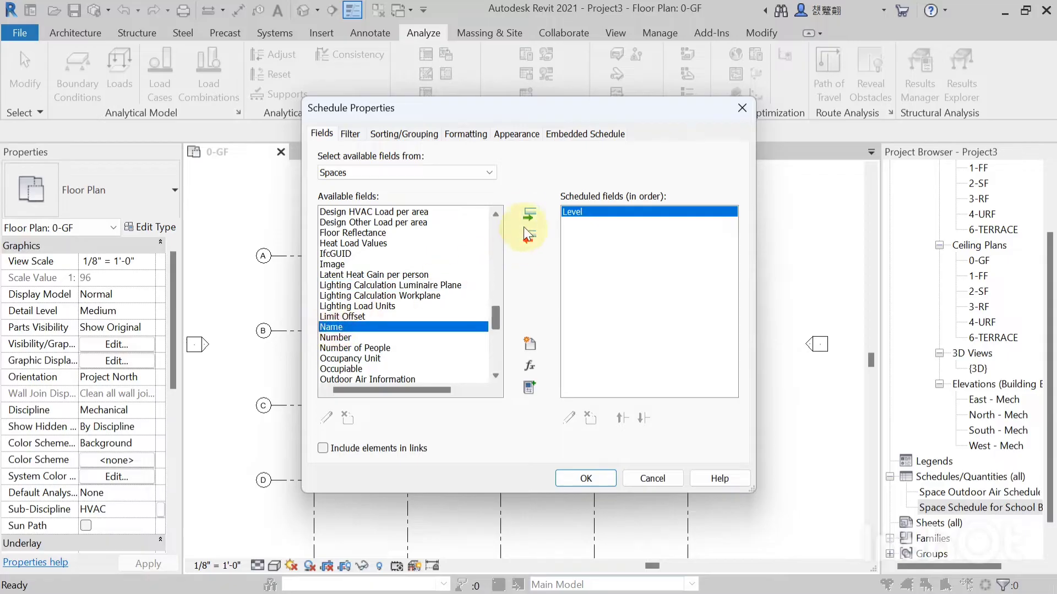
click(529, 216)
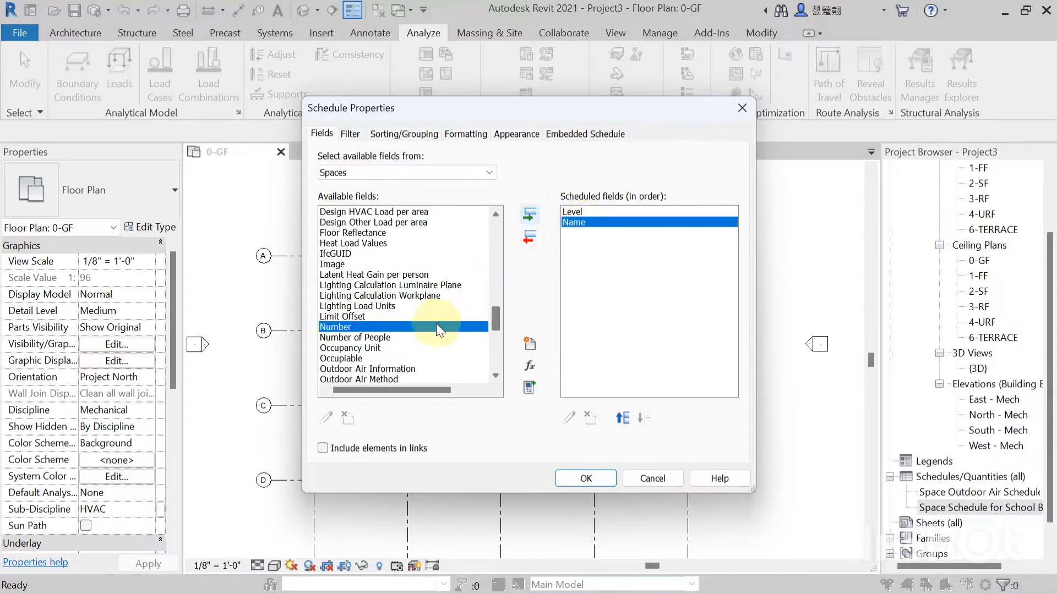
click(528, 215)
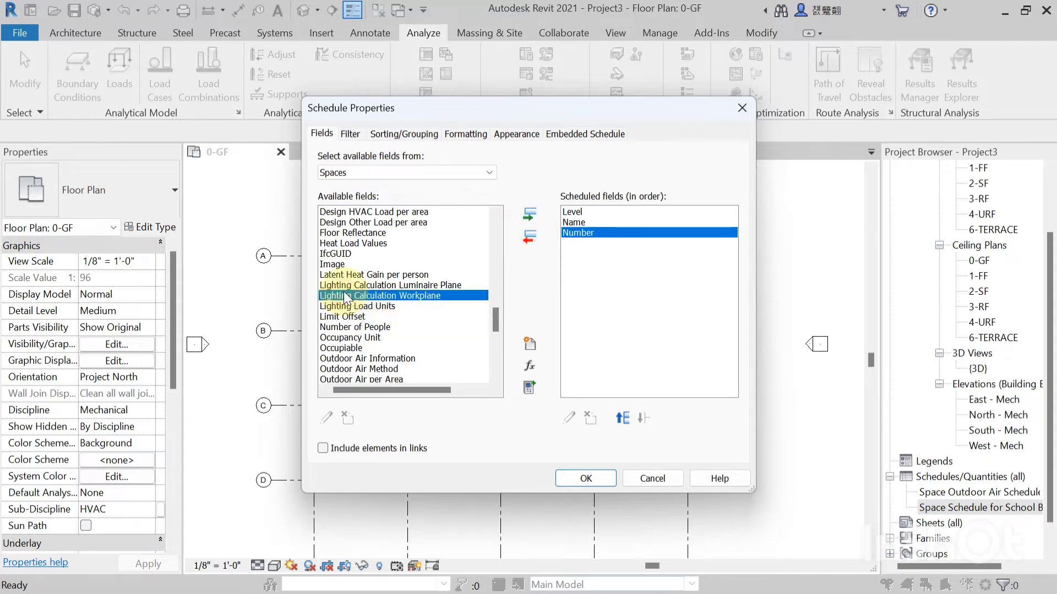
- Add the Area field to the schedule after Number
scroll(345, 297, up, 15)
scroll(358, 286, down, 3)
scroll(357, 286, down, 9)
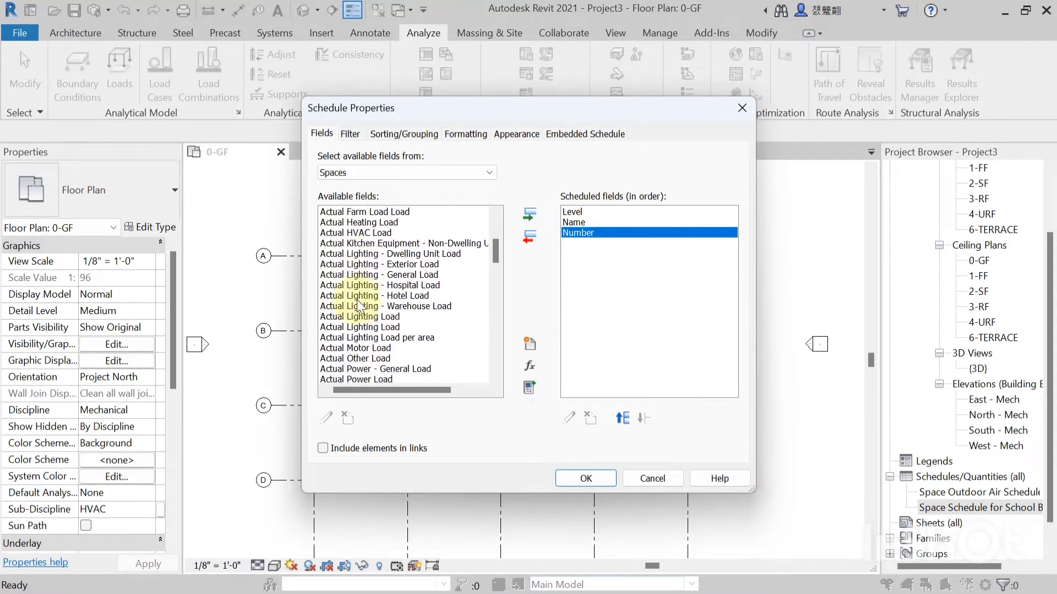
scroll(359, 310, down, 3)
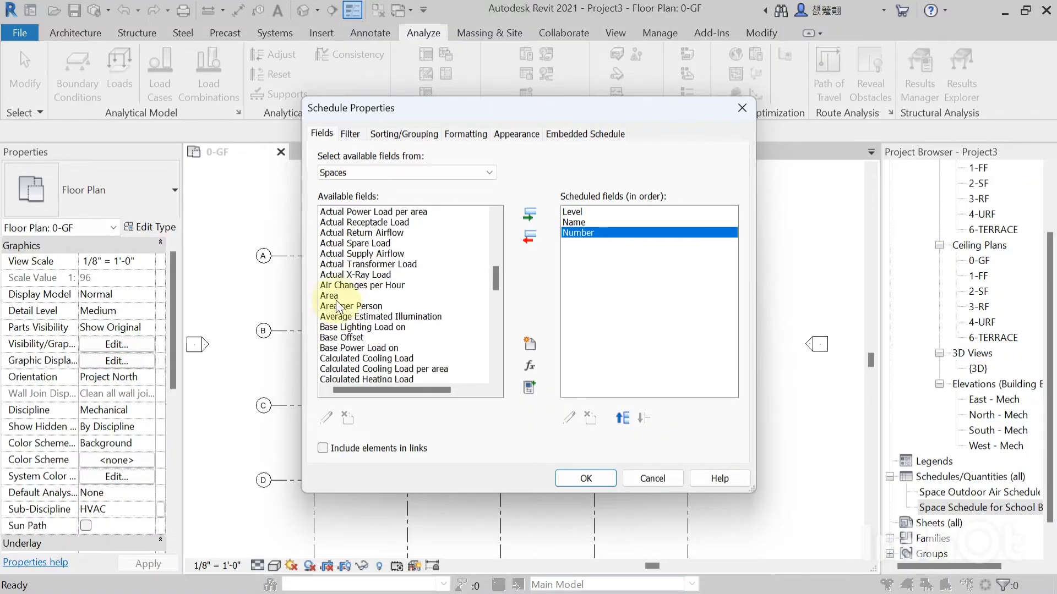
click(333, 296)
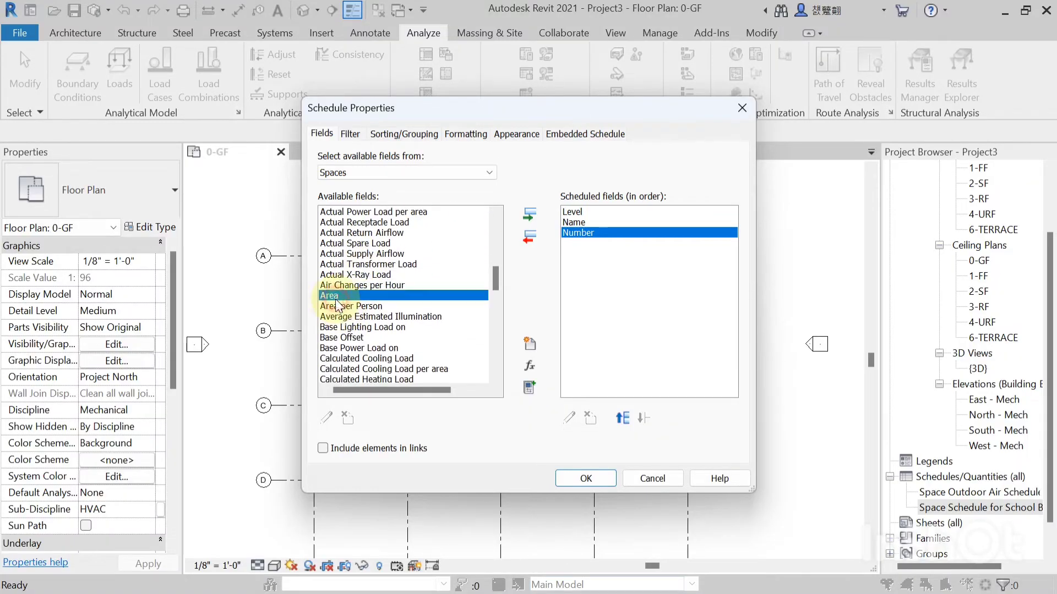
click(527, 214)
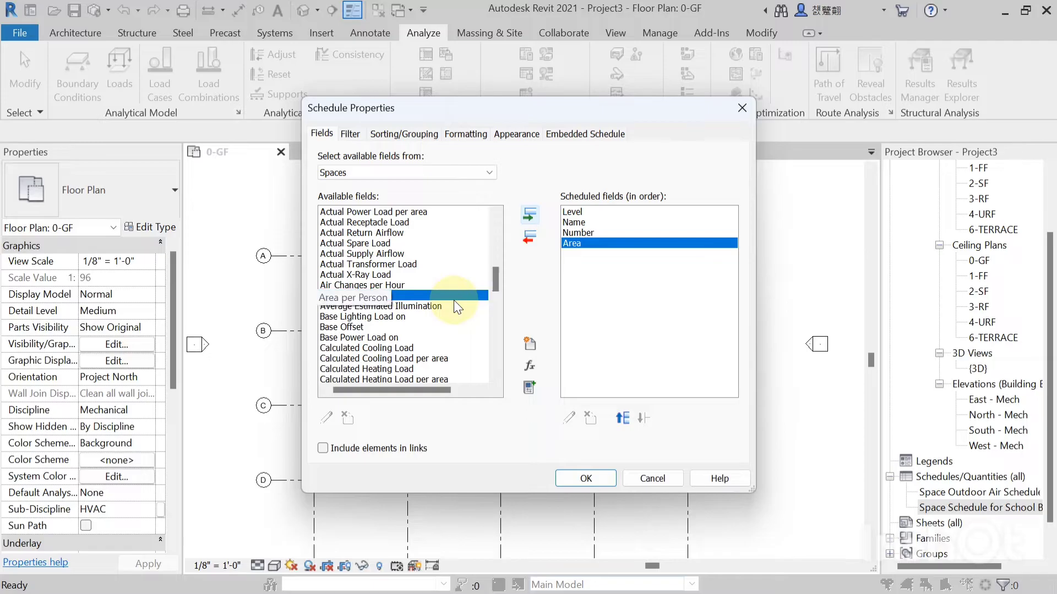
- Add the Space Type field to the schedule after Area
click(361, 253)
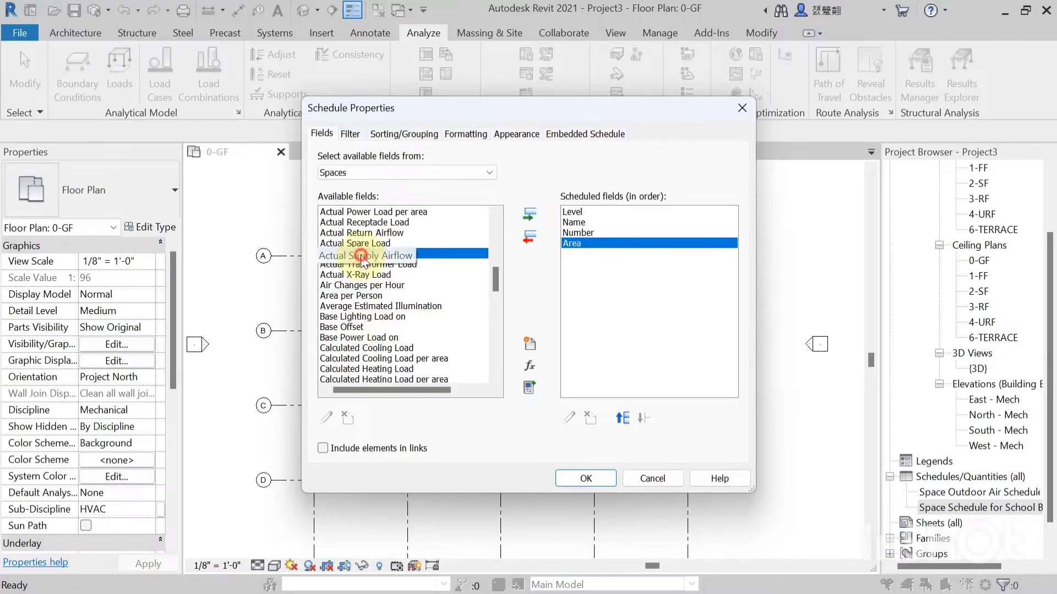
key(s)
scroll(358, 256, down, 3)
click(346, 285)
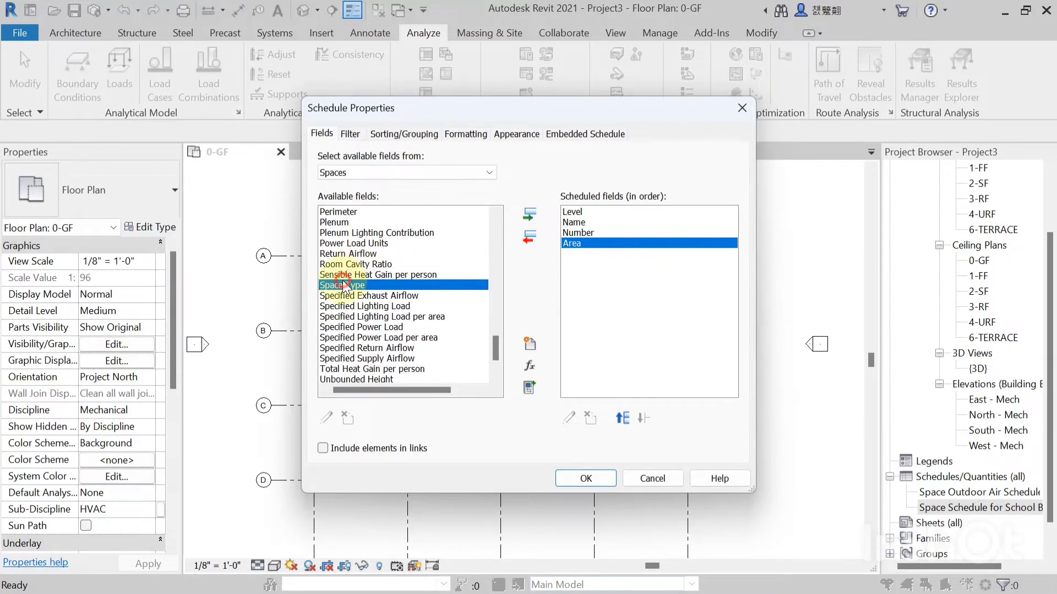
click(529, 214)
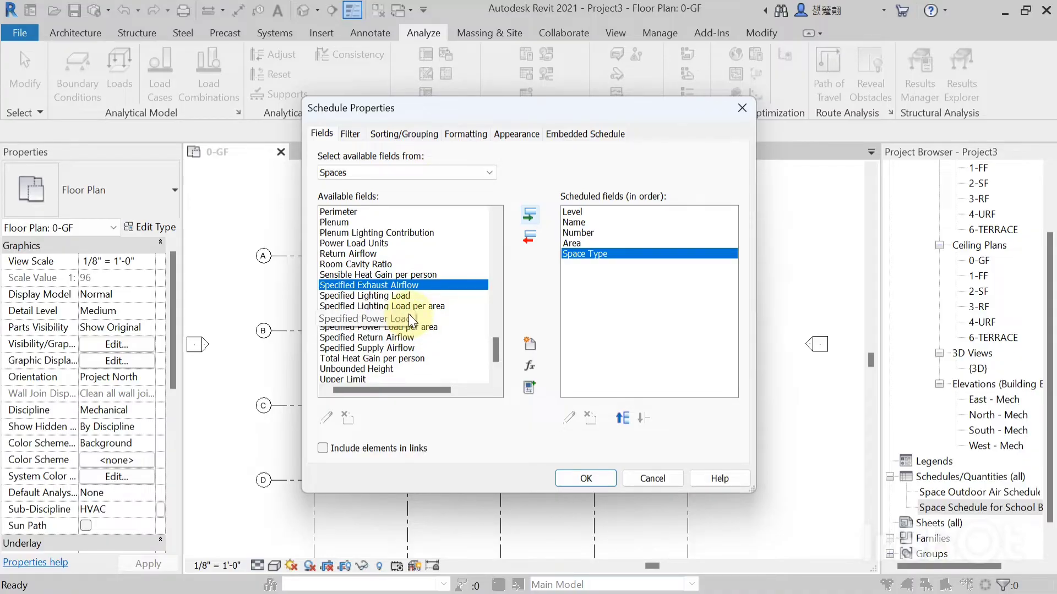
- Add the Calculated Cooling Load and Calculated Supply Airflow fields to the schedule
click(366, 265)
key(c)
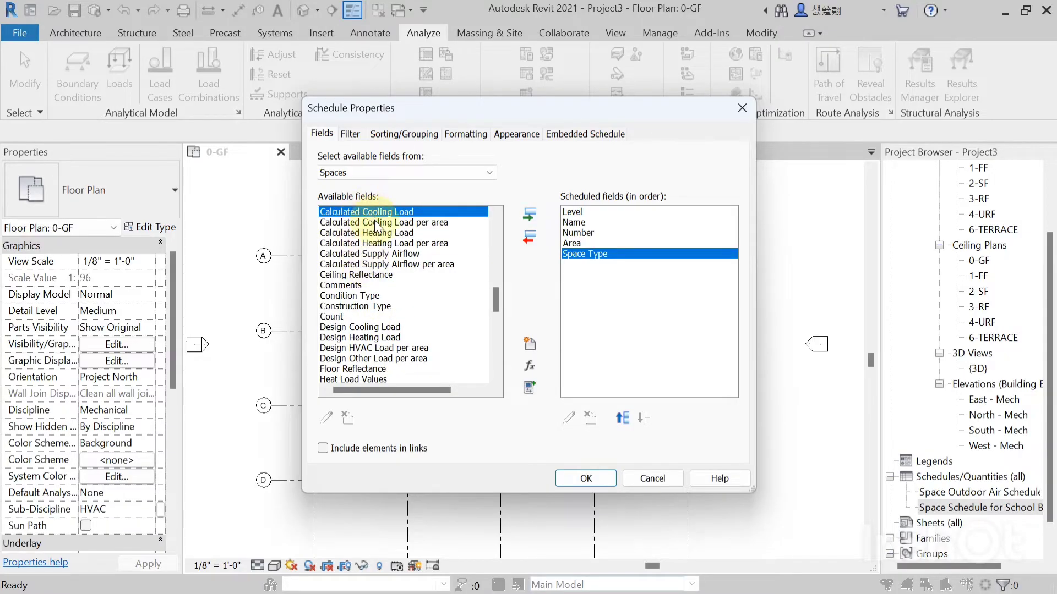
click(529, 215)
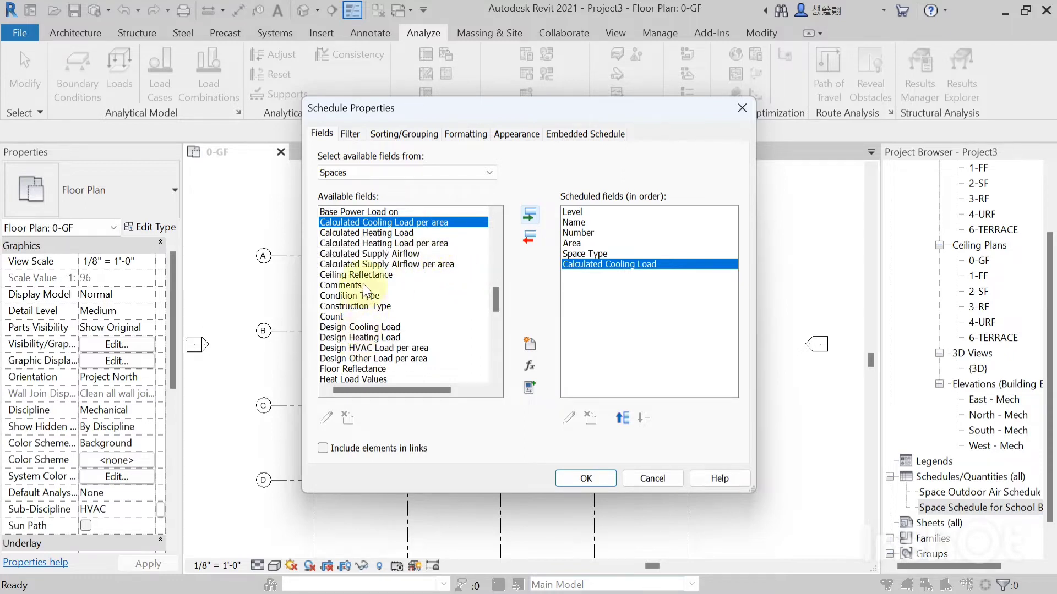
click(372, 253)
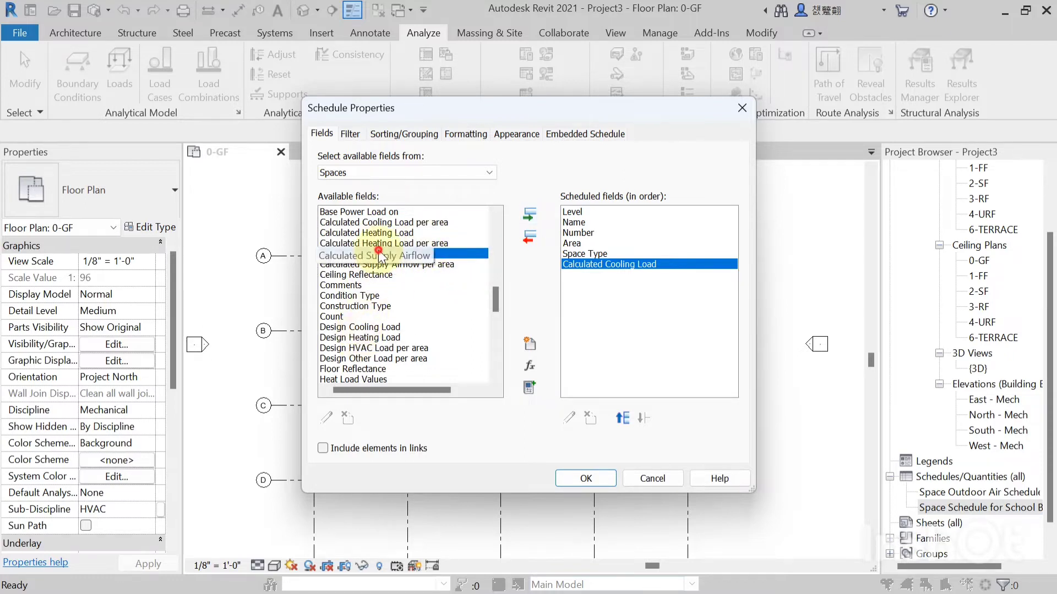
click(526, 216)
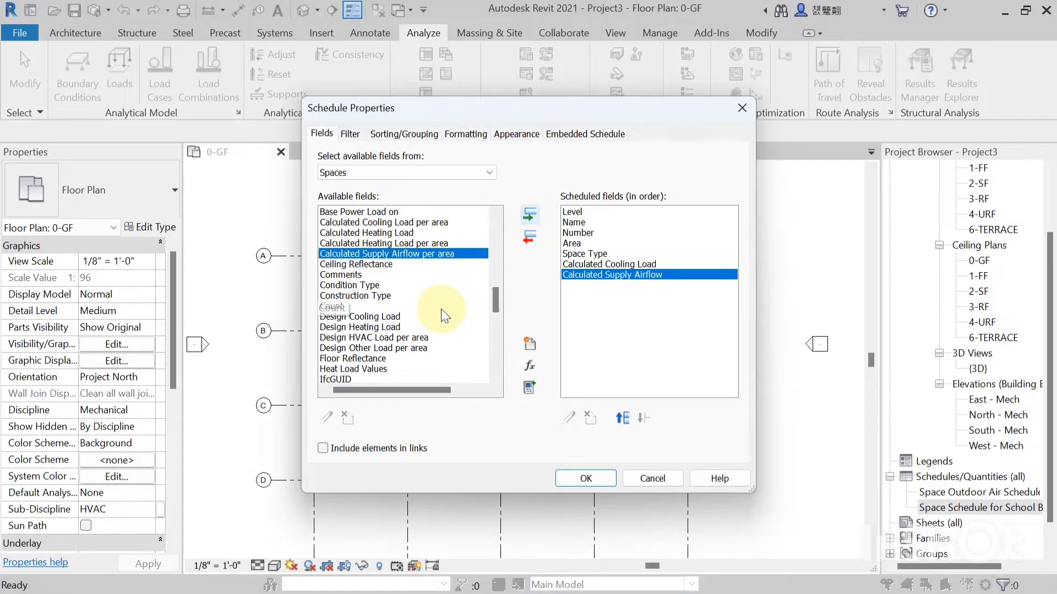
- Add the Condition Type and Number of People fields to the schedule
click(359, 285)
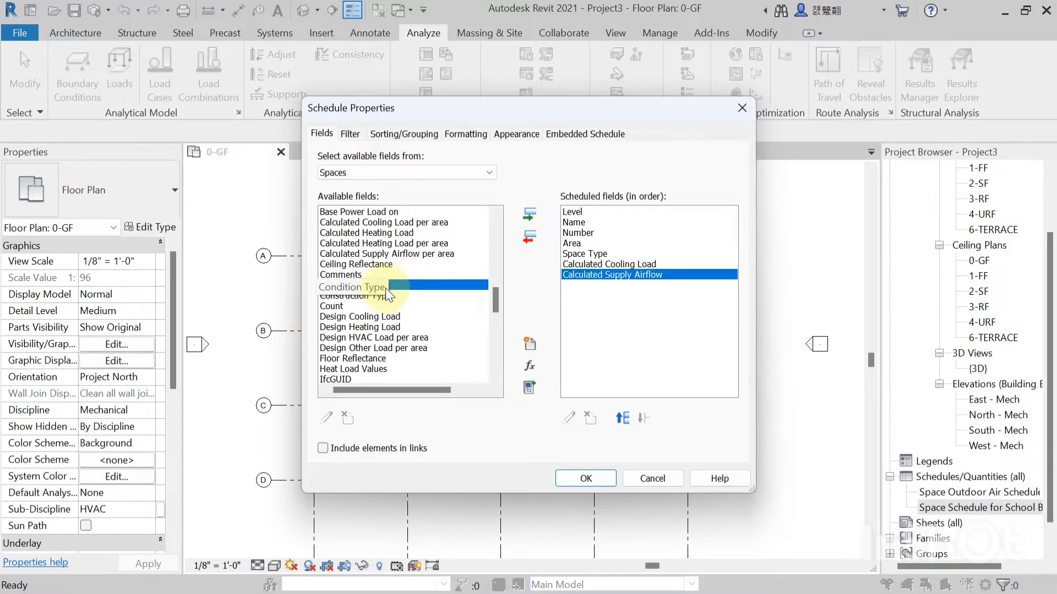
click(529, 214)
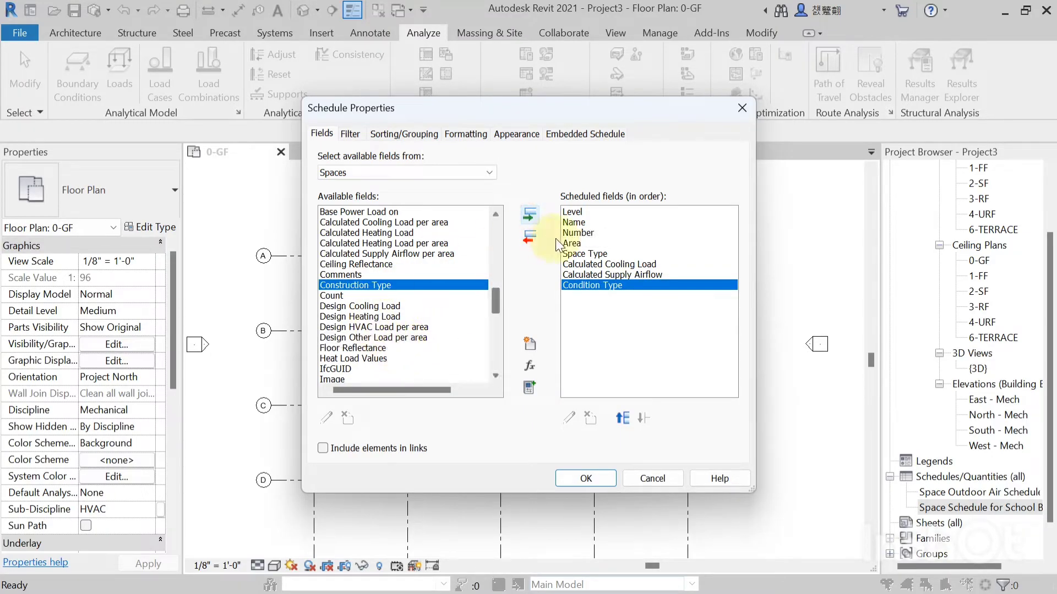
click(342, 327)
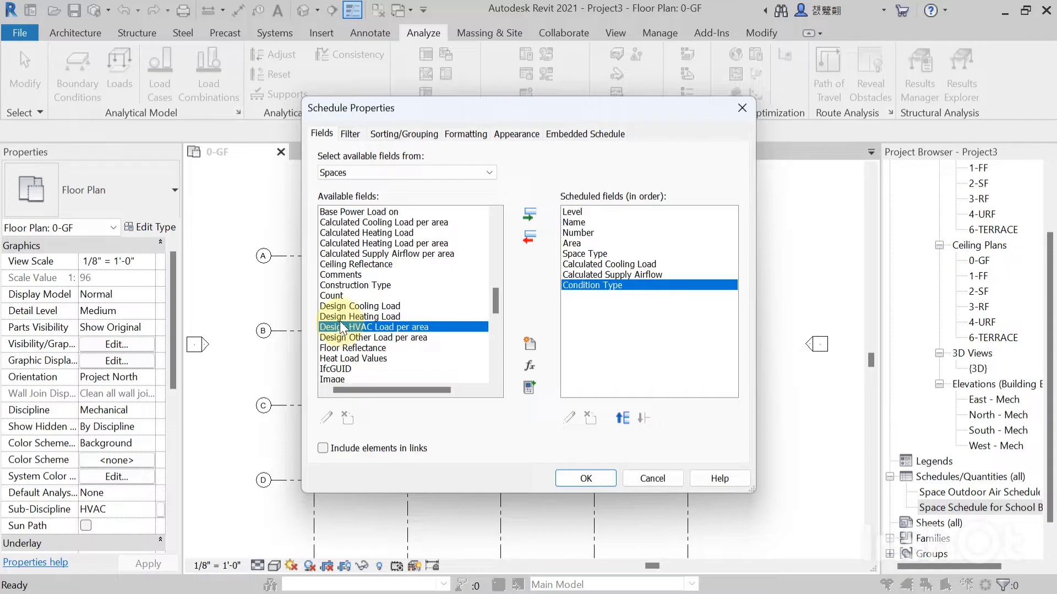
key(n)
scroll(348, 315, down, 3)
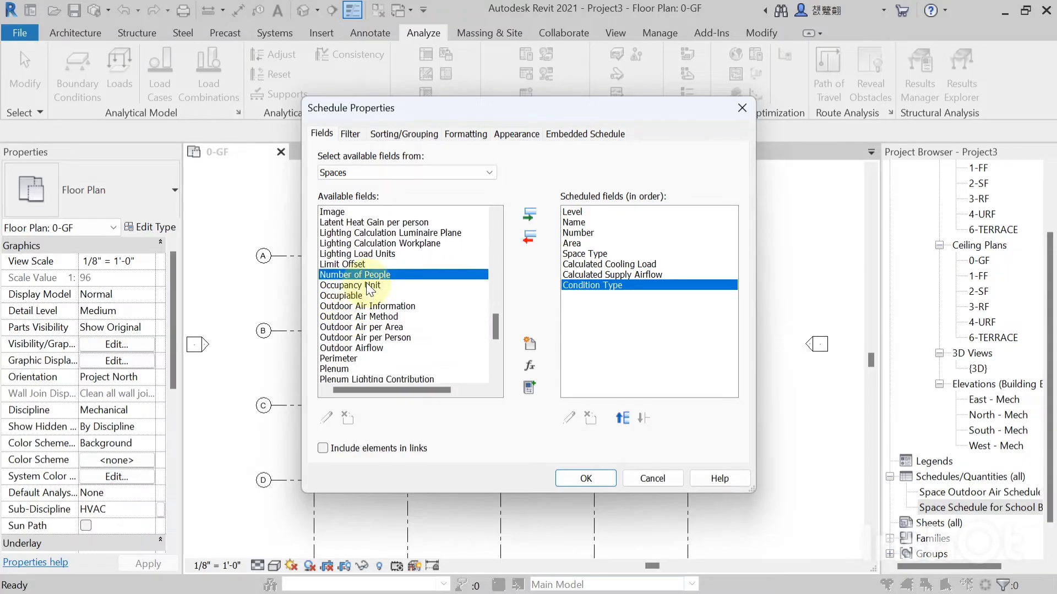
click(528, 218)
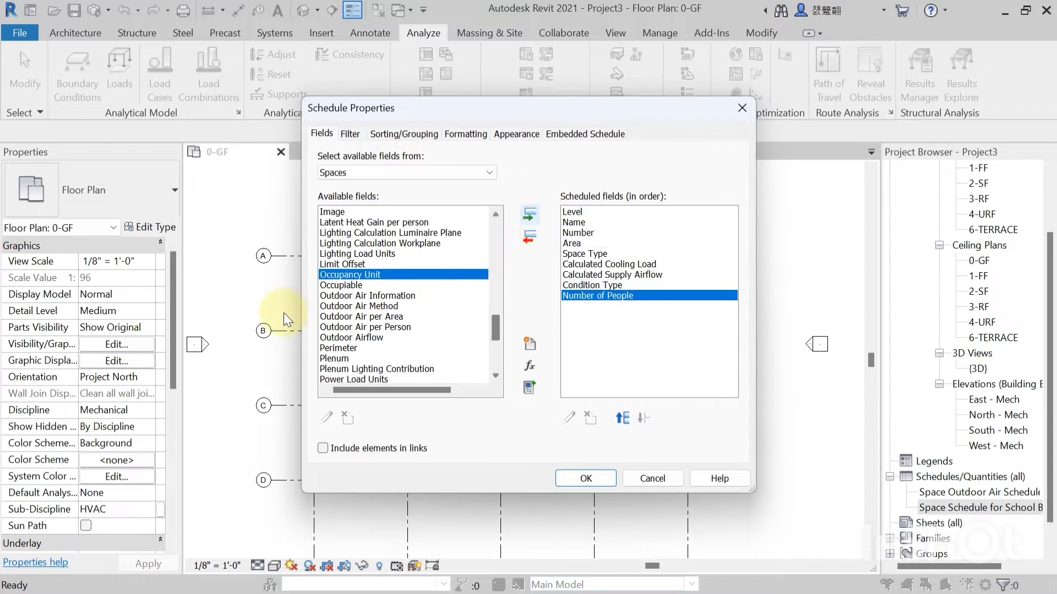
- Add the Outdoor Air per Area and Outdoor Air per Person fields to the end of the scheduled fields
click(376, 317)
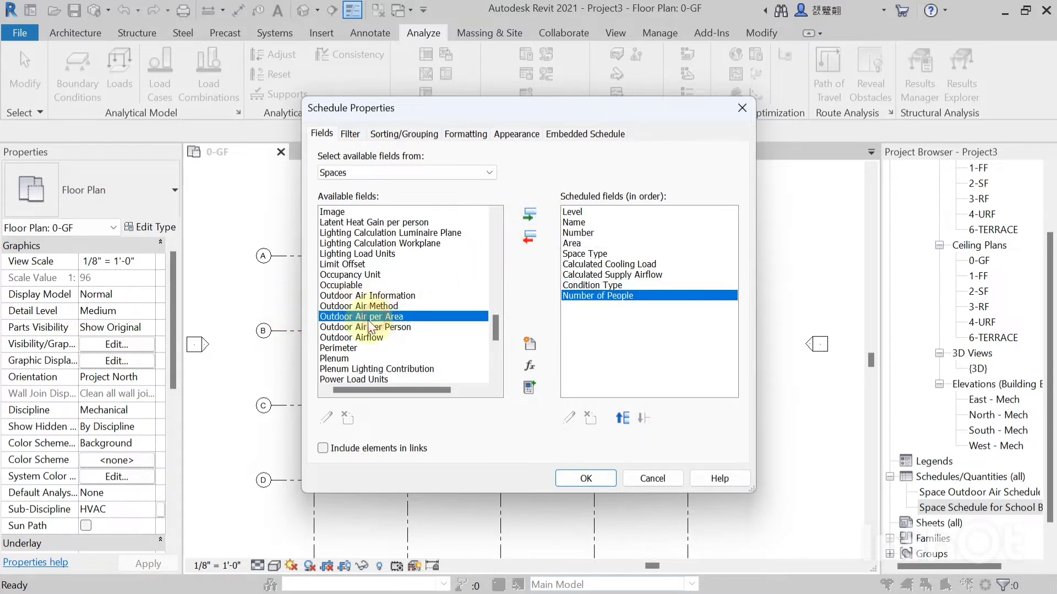
click(529, 215)
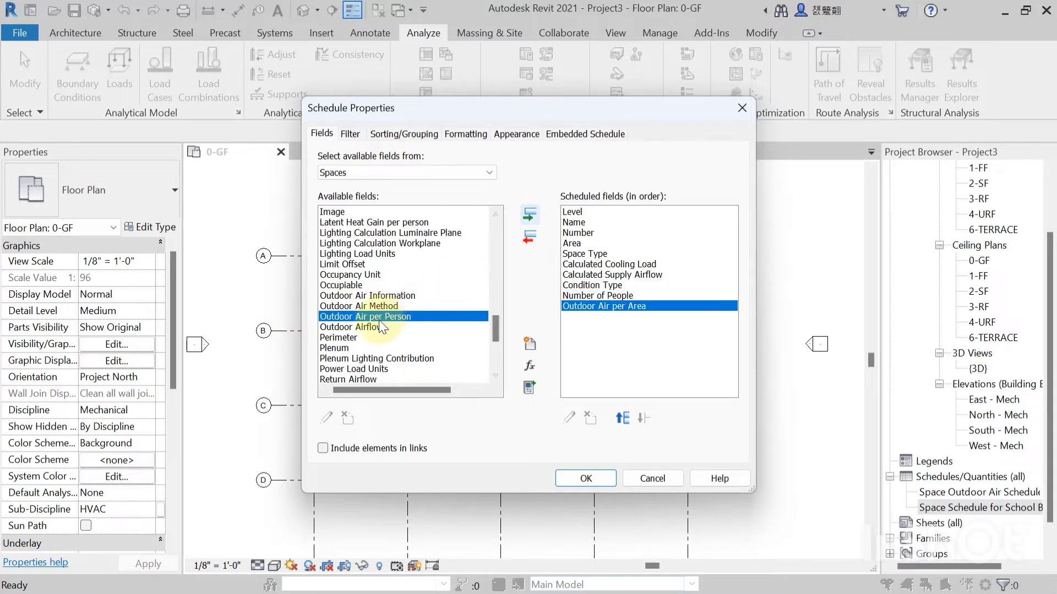
click(529, 215)
drag(397, 321, 398, 323)
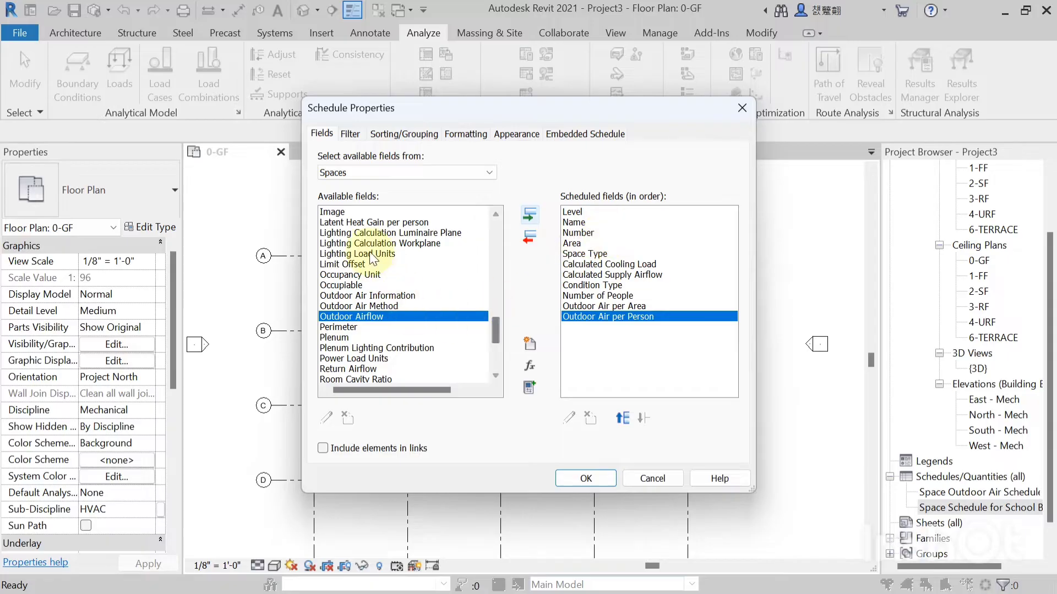
scroll(372, 258, down, 1)
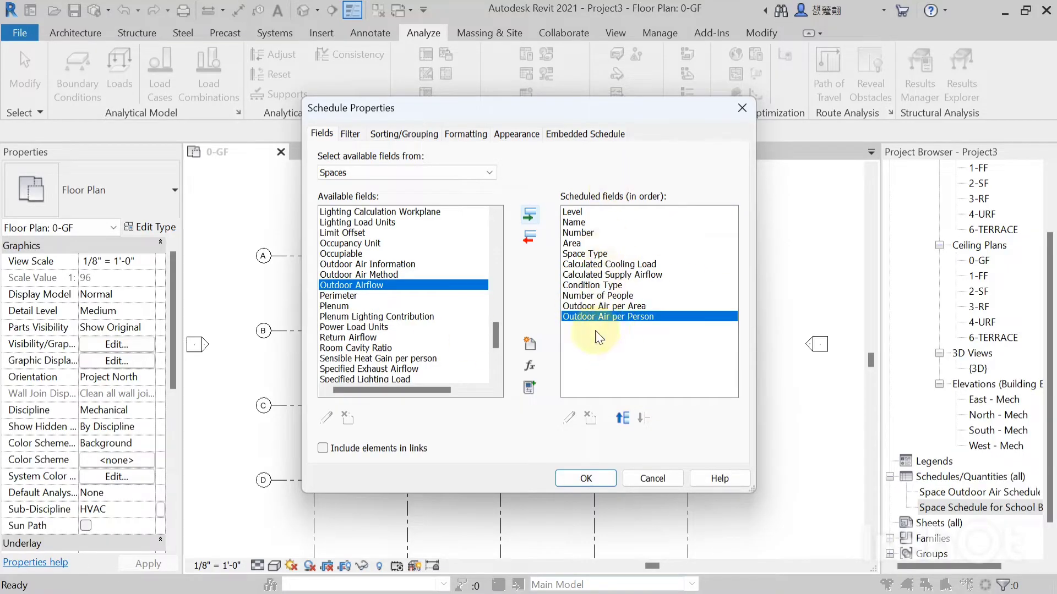
scroll(350, 275, up, 12)
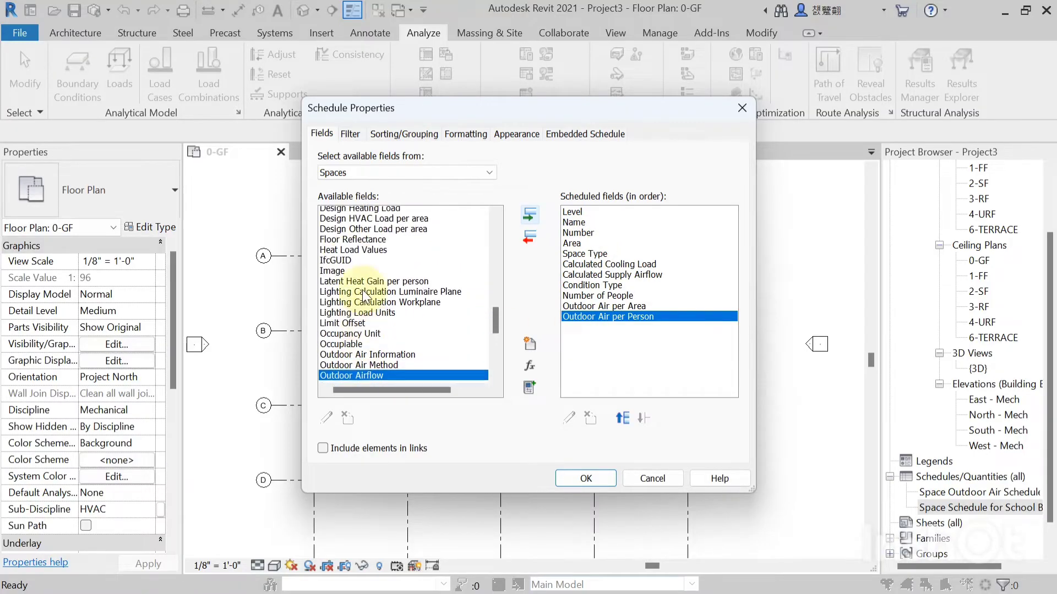
scroll(350, 238, down, 13)
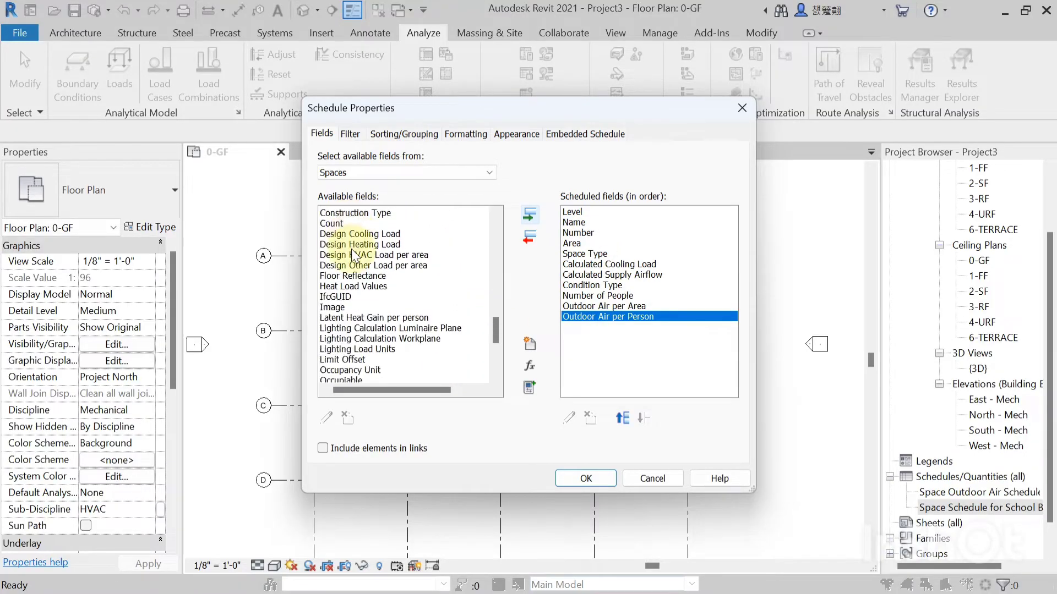
scroll(352, 256, up, 12)
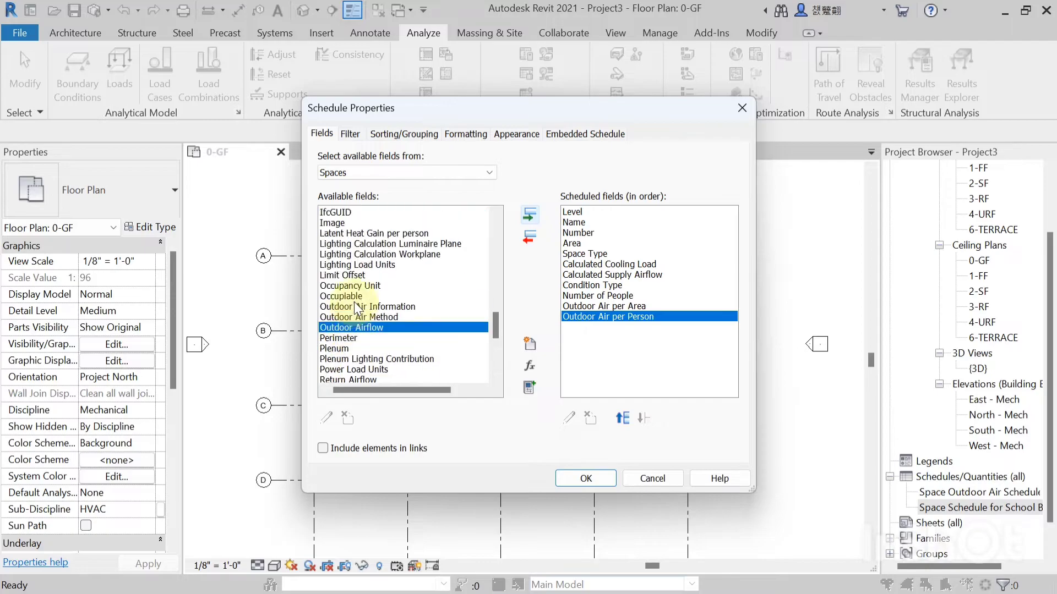
scroll(355, 308, up, 4)
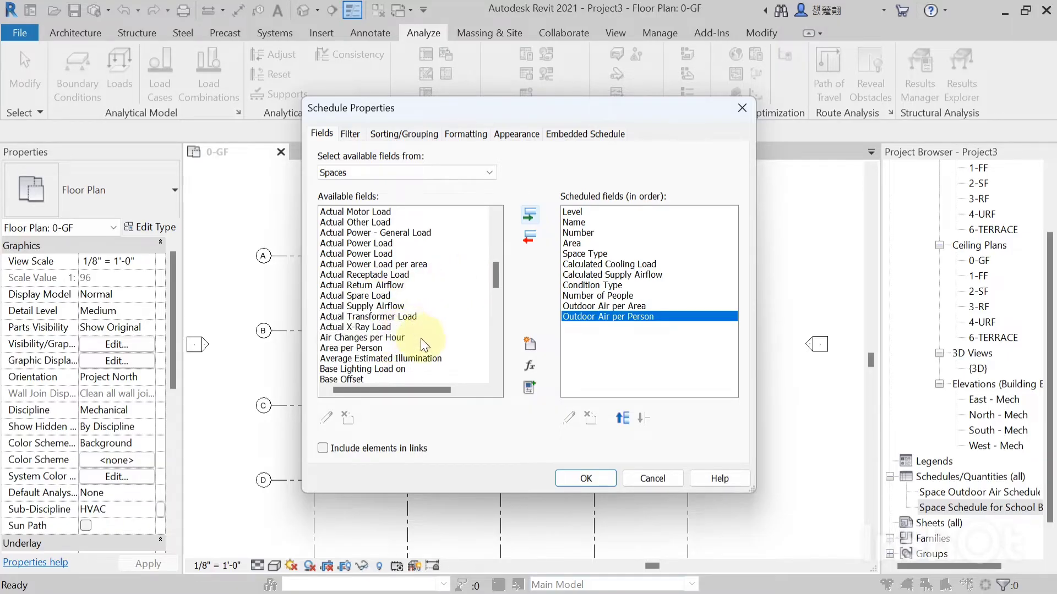
- Start a formula-based calculated value named Fresh Air with the HVAC discipline and Air Flow type
click(529, 367)
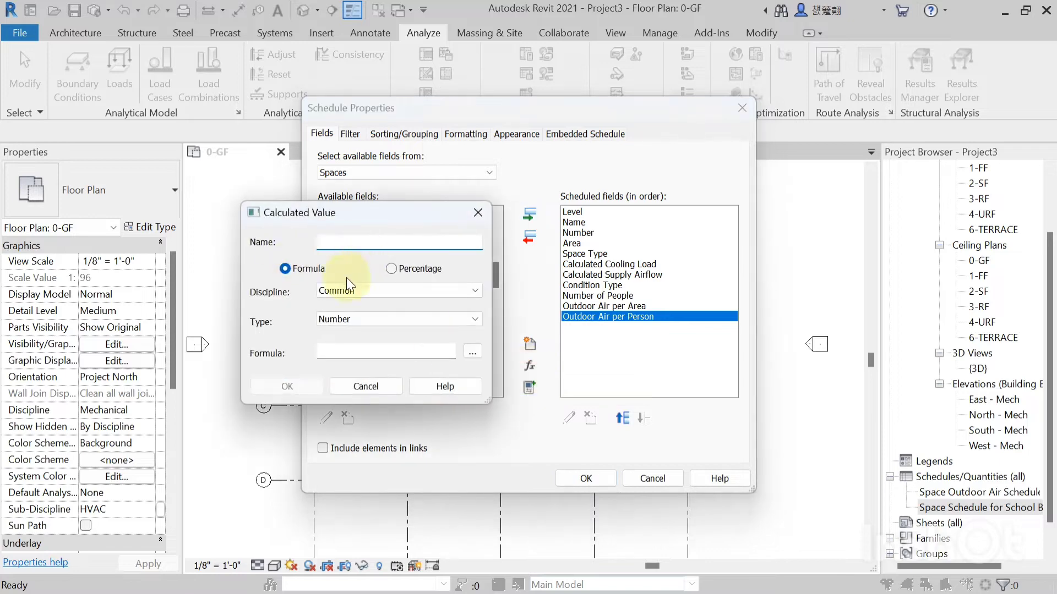
text(Fresh Air)
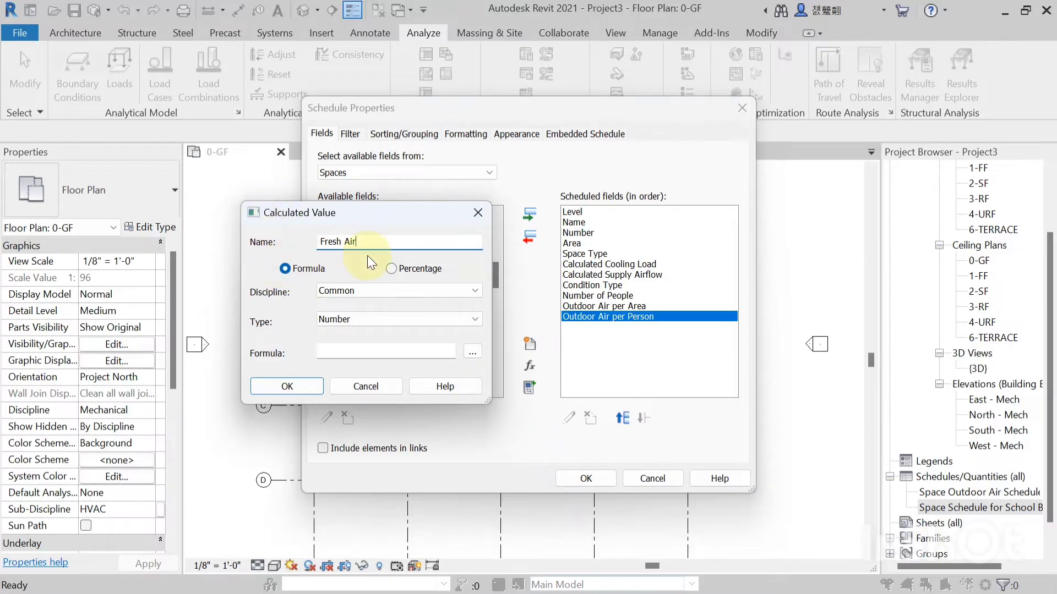
click(381, 291)
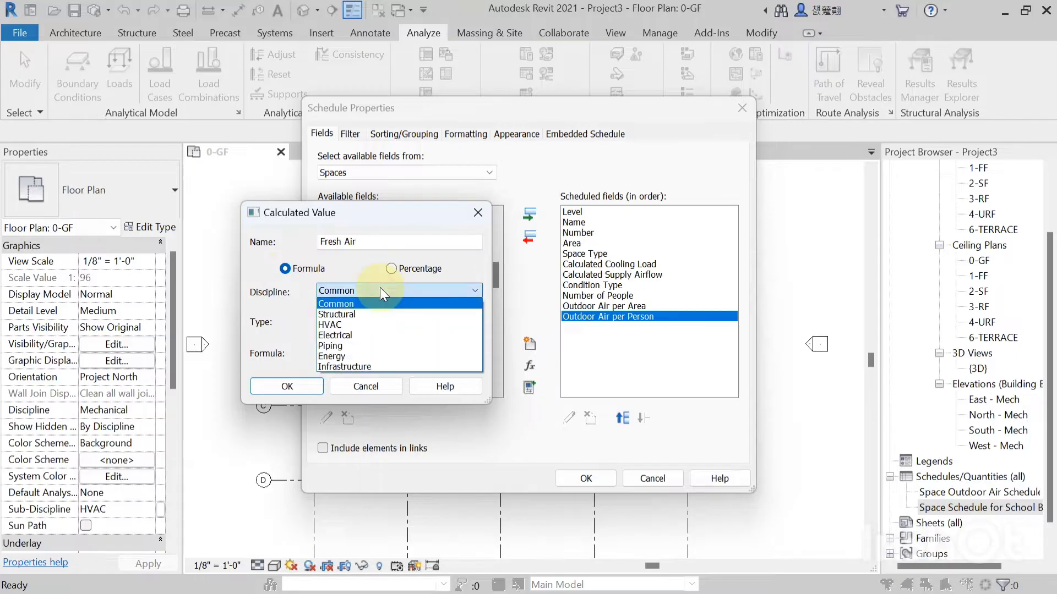
click(336, 325)
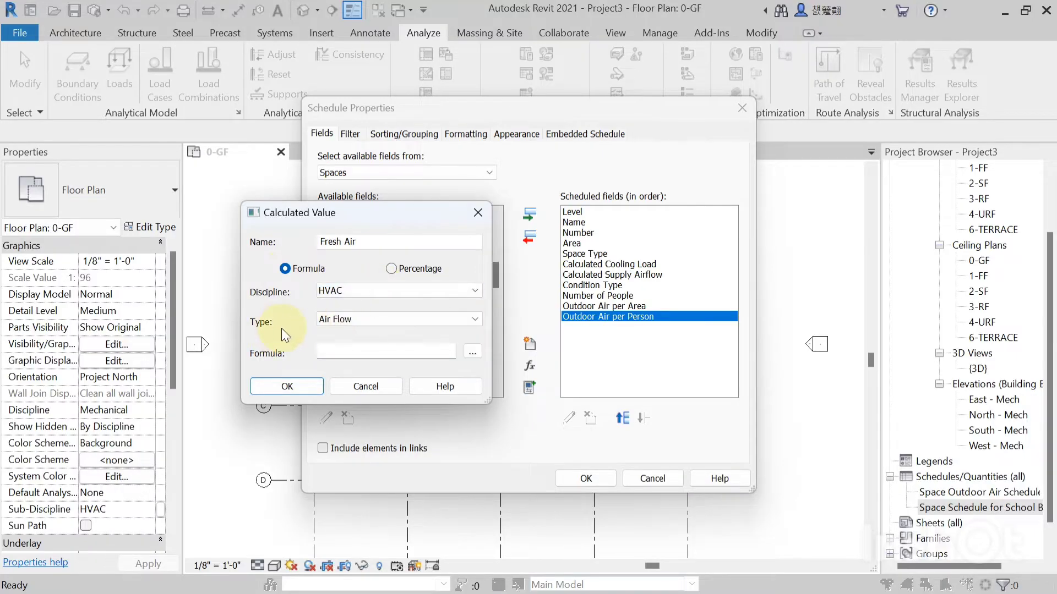
- Enter (Outdoor Air per Person*Number of People) as the first term of the Fresh Air formula
click(338, 351)
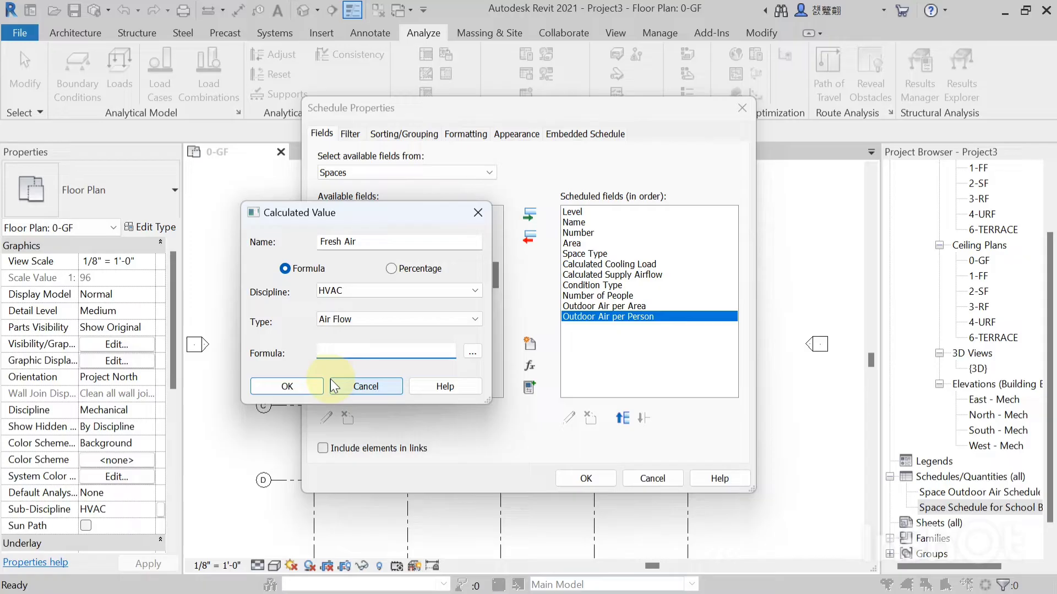
text(()
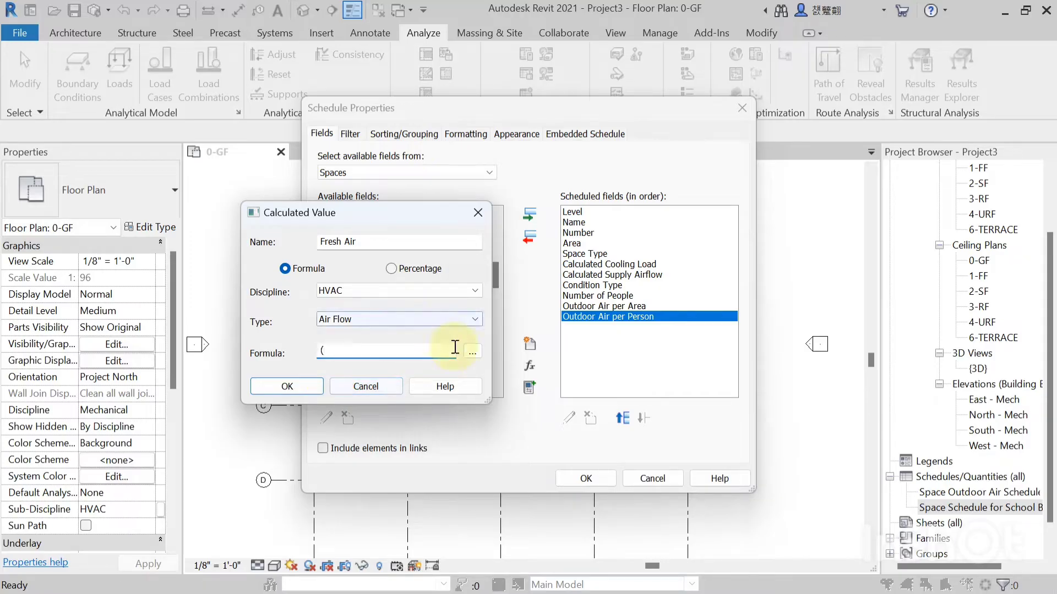
click(472, 351)
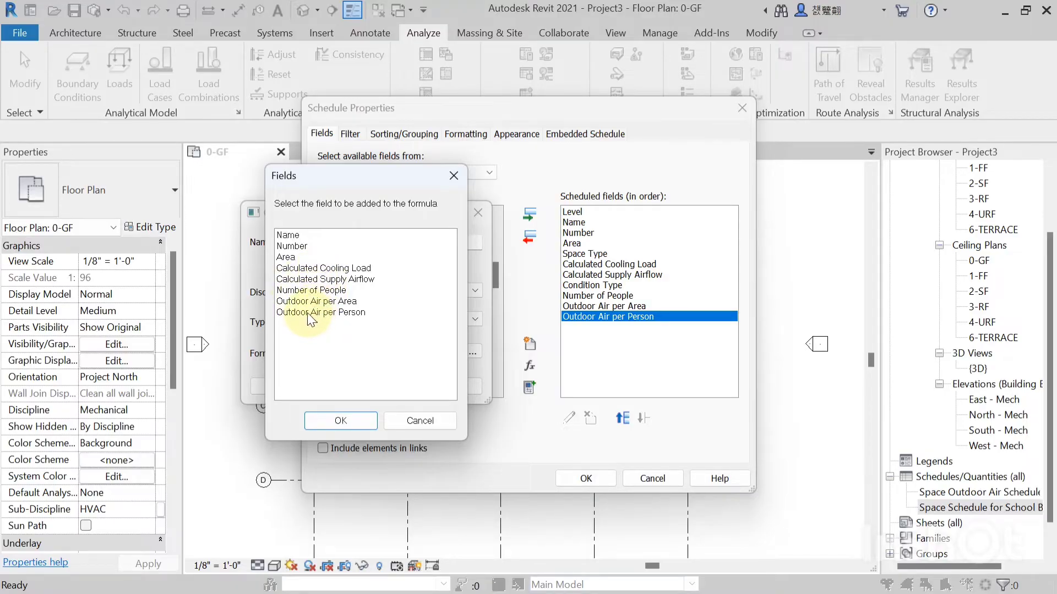
click(315, 313)
click(351, 422)
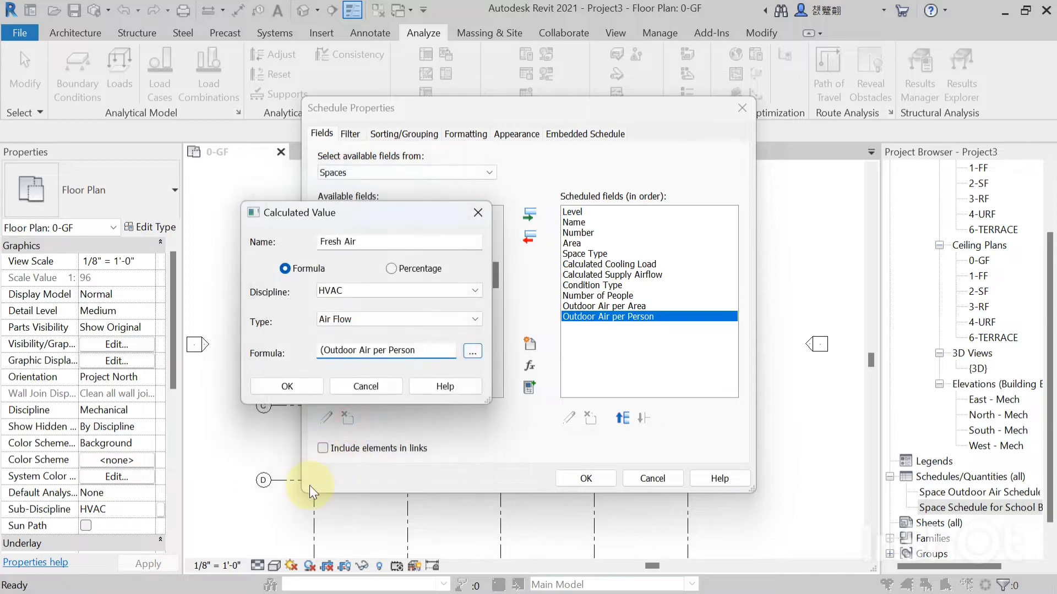
text(*)
click(472, 350)
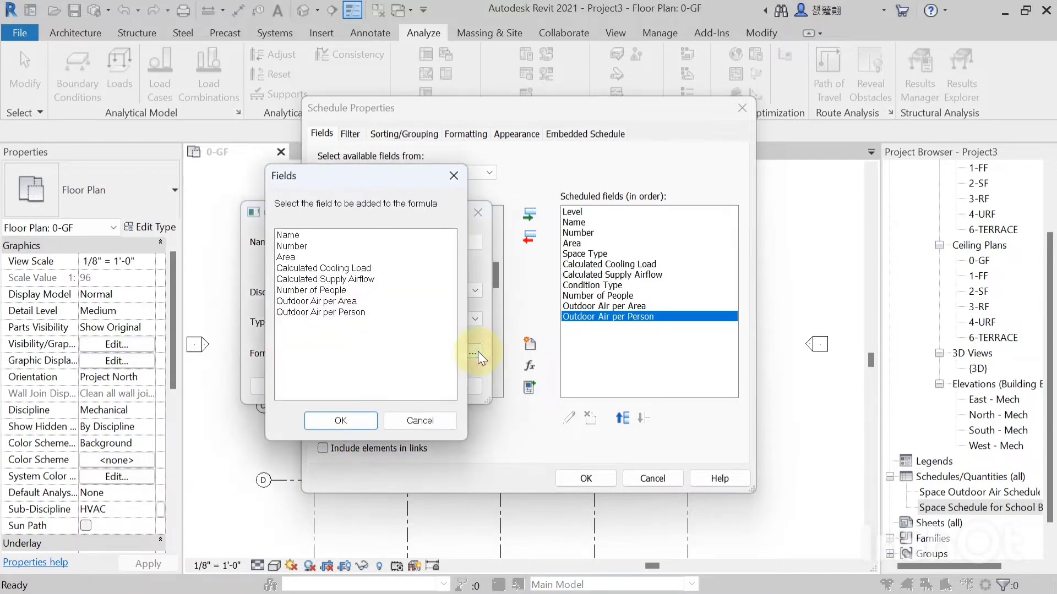
click(335, 291)
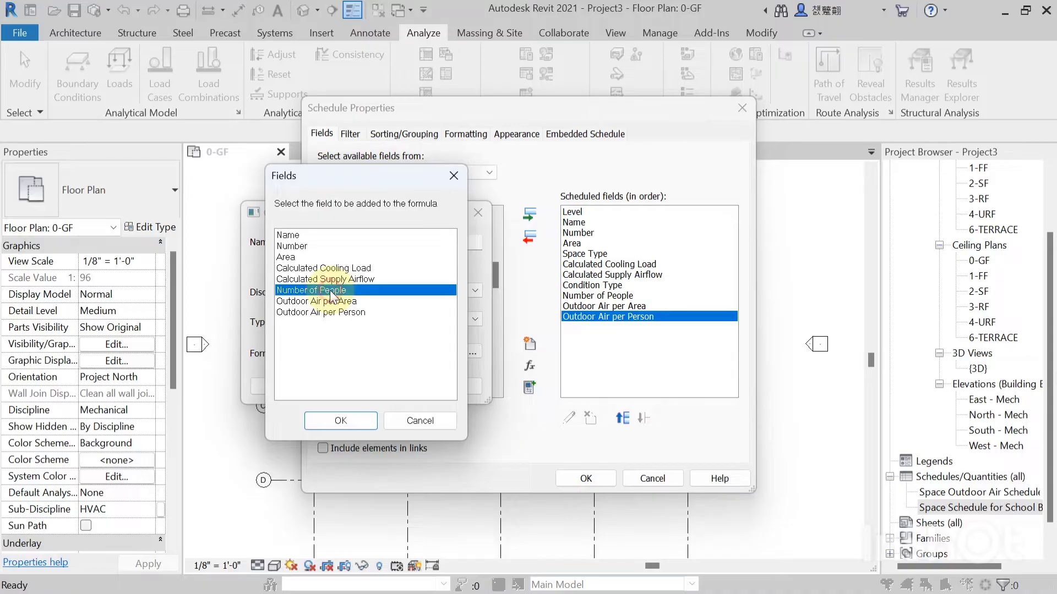
click(348, 423)
text())
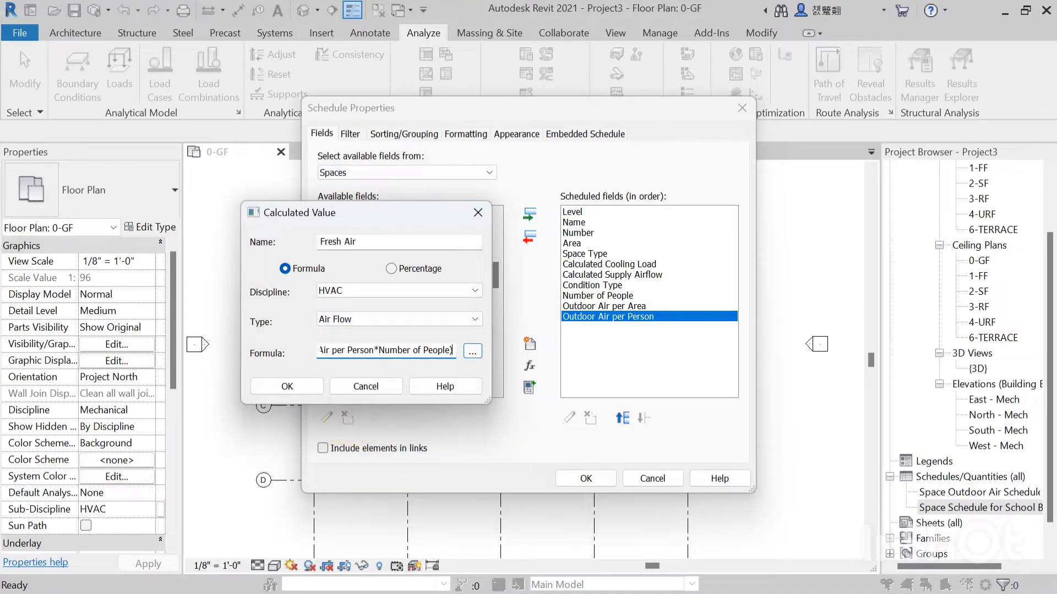
- Append +(Outdoor Air per Area*Area) to the Fresh Air formula and add the calculated value to the schedule
text(+)
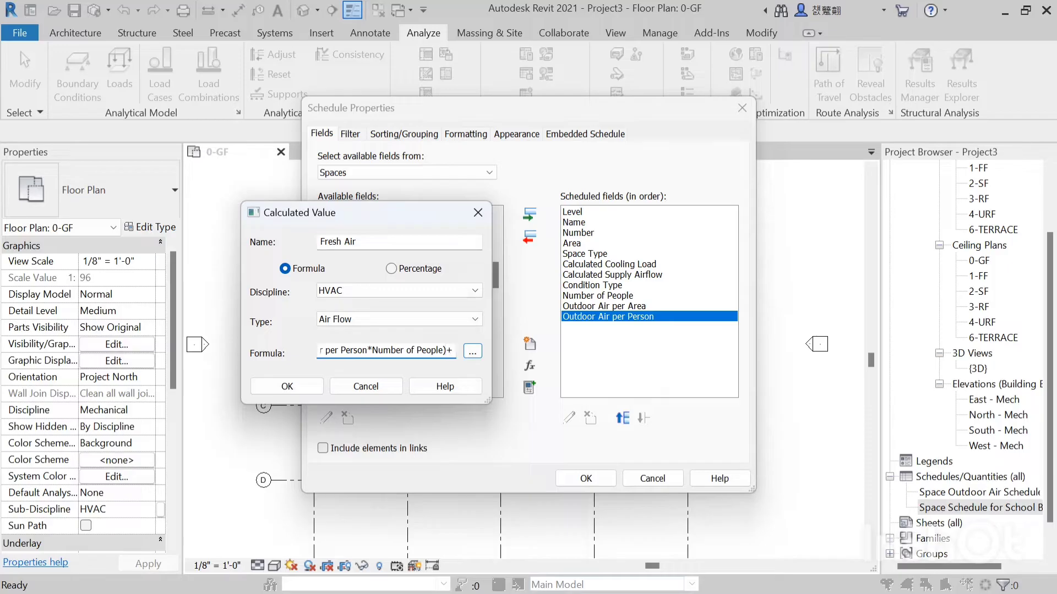
text(()
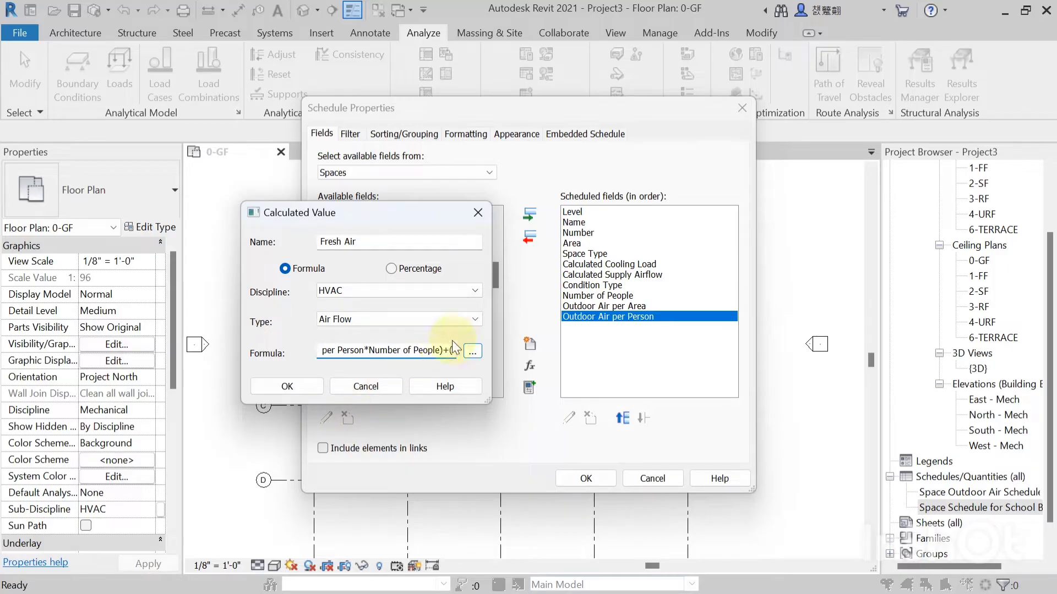
click(472, 351)
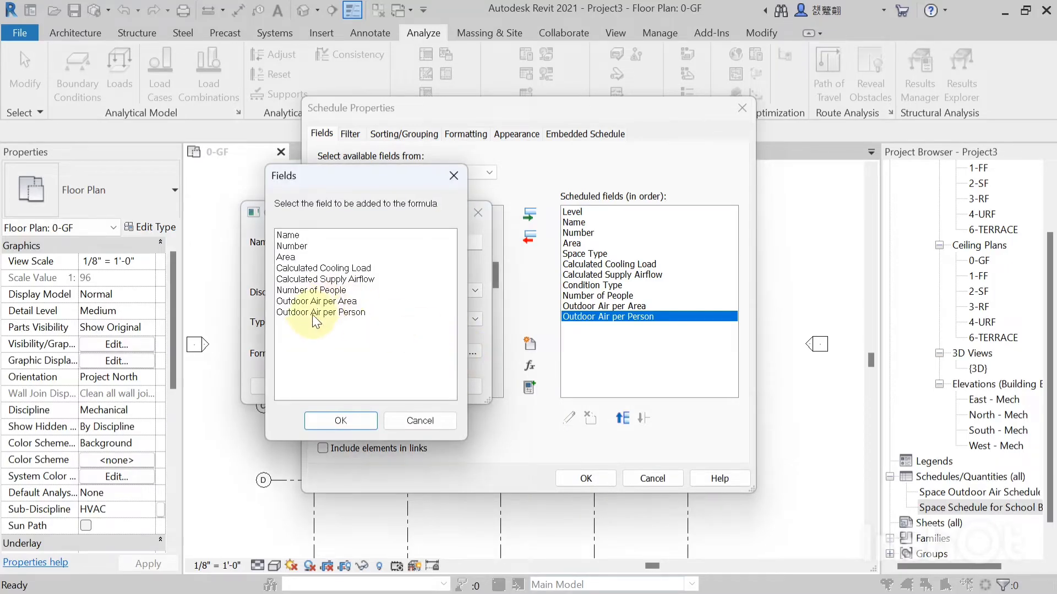
click(317, 301)
click(337, 421)
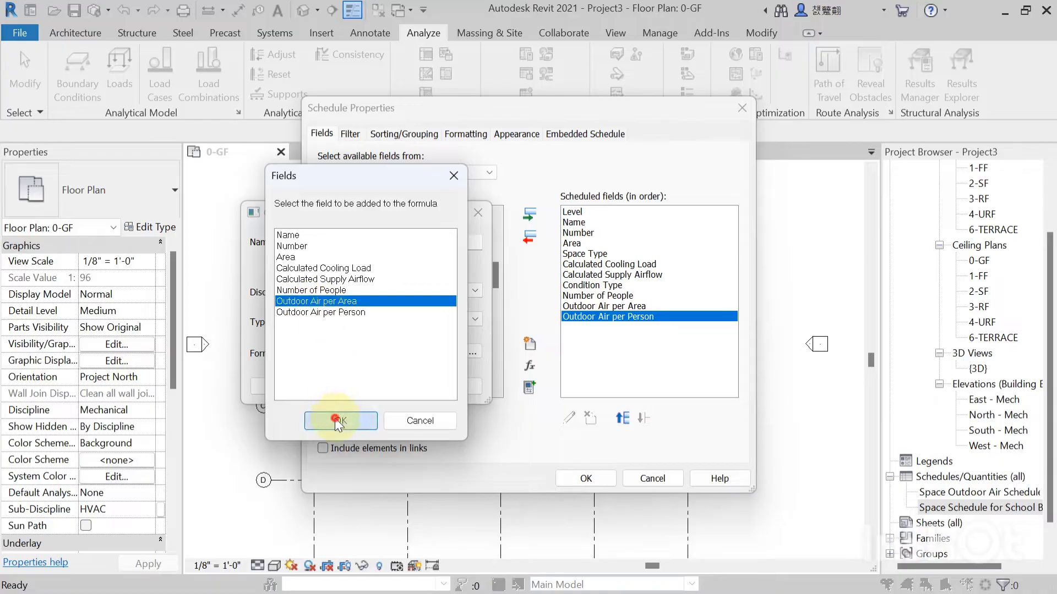
text(*)
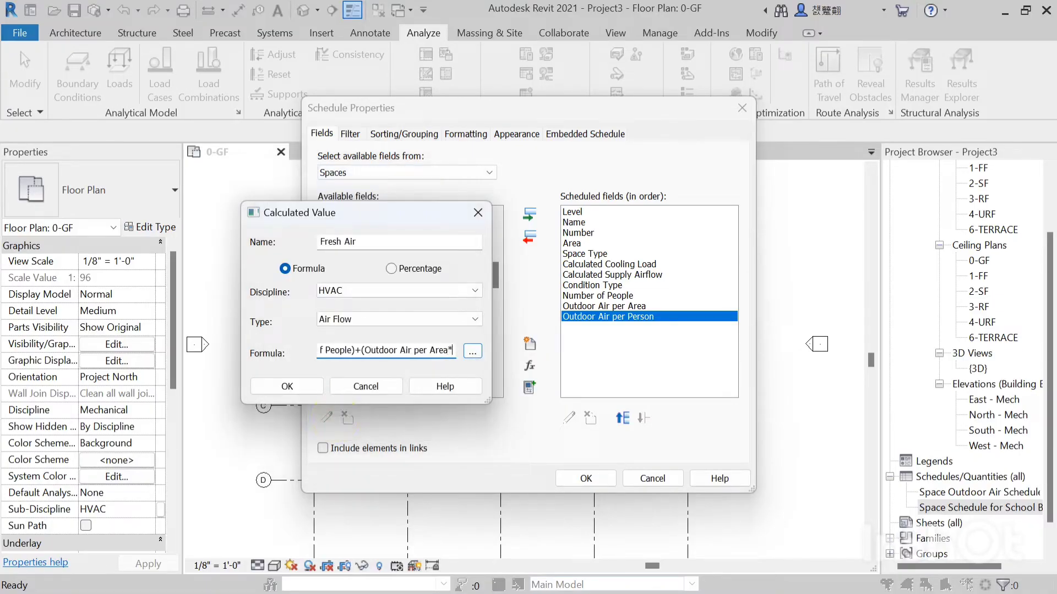
click(472, 351)
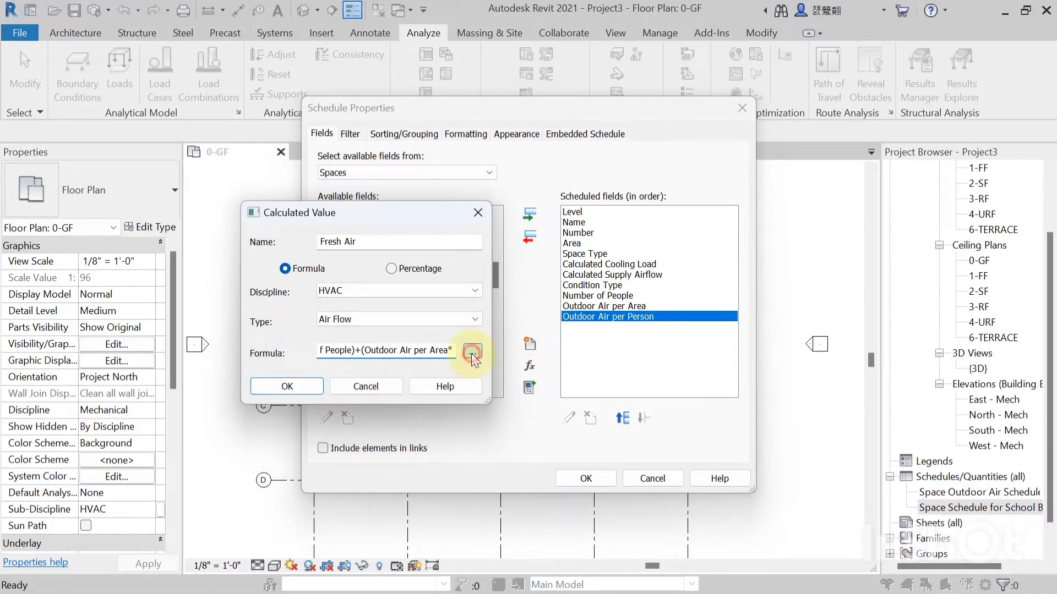
click(291, 257)
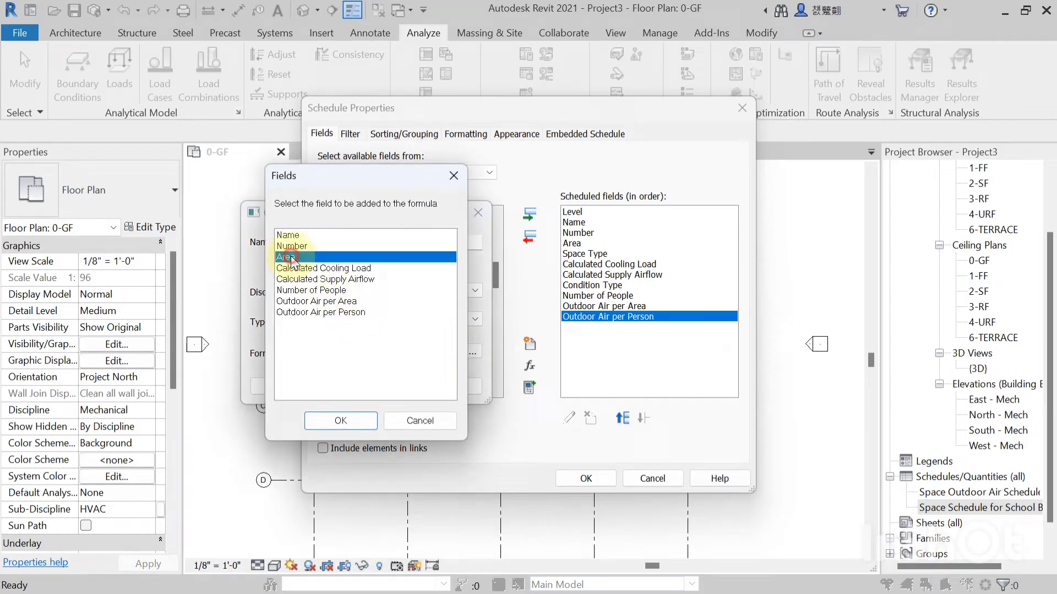
click(341, 421)
text()+(Outdoor Air per Area*Area))
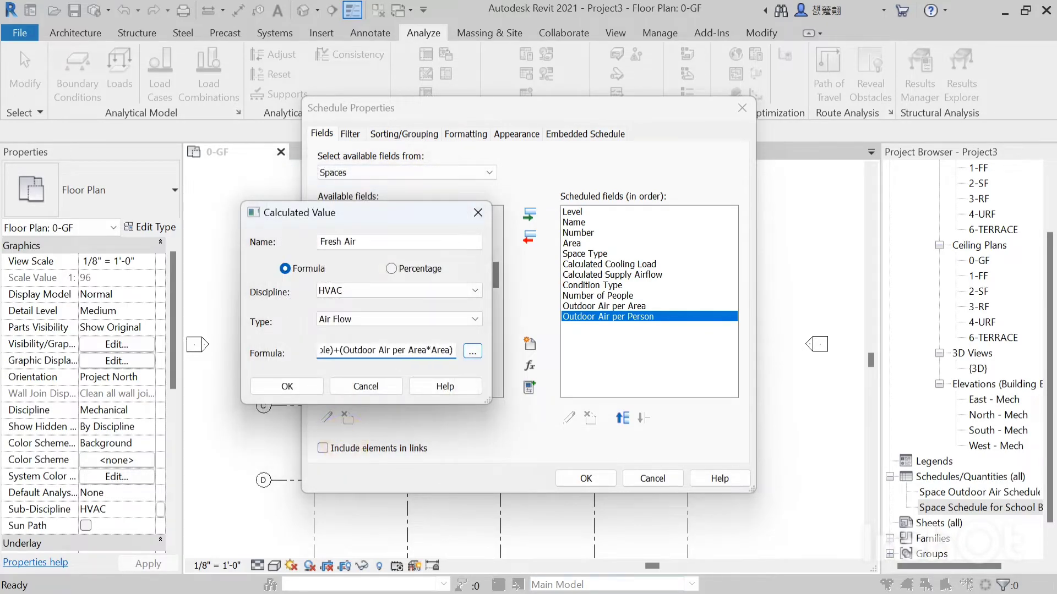
click(292, 387)
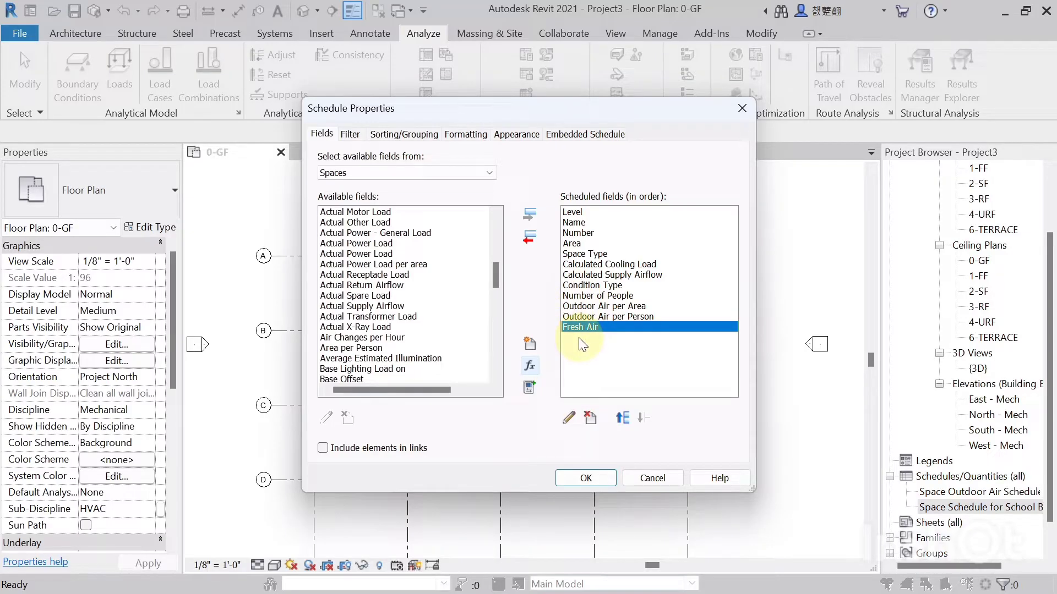
scroll(367, 295, up, 6)
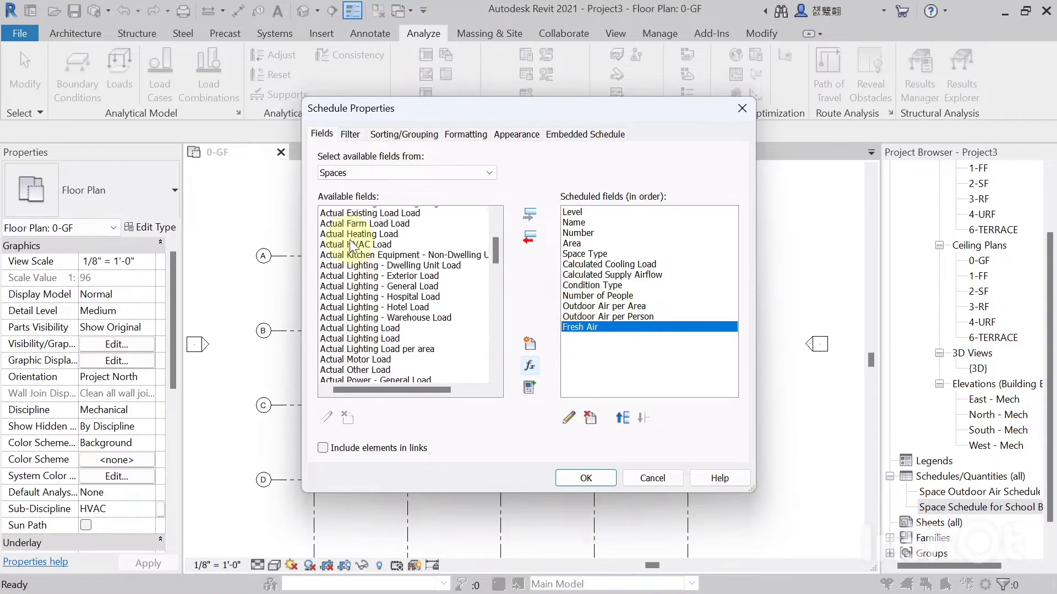
scroll(357, 297, down, 10)
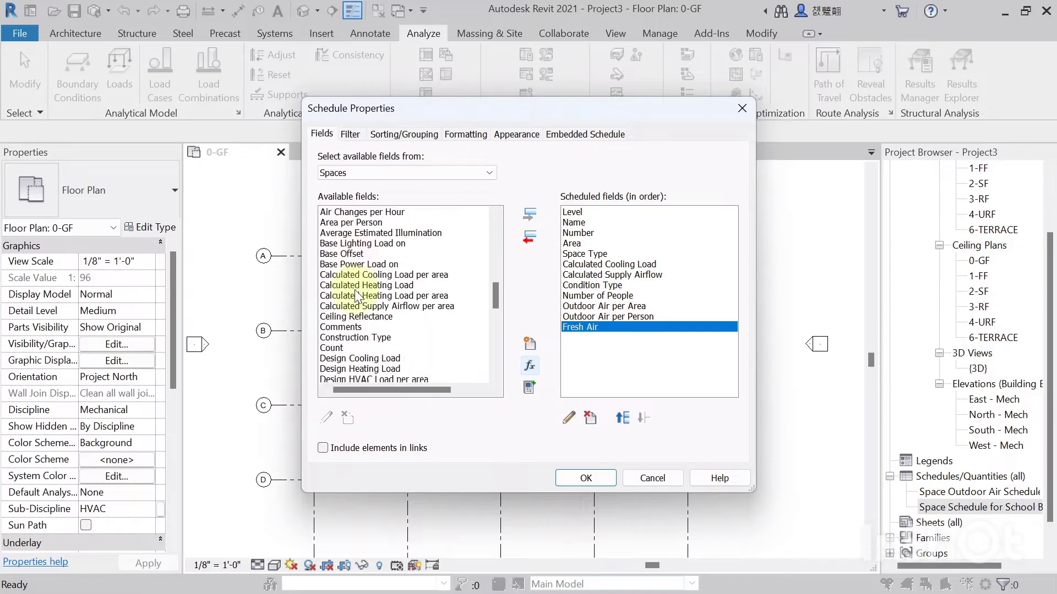
scroll(355, 295, down, 5)
scroll(349, 338, up, 8)
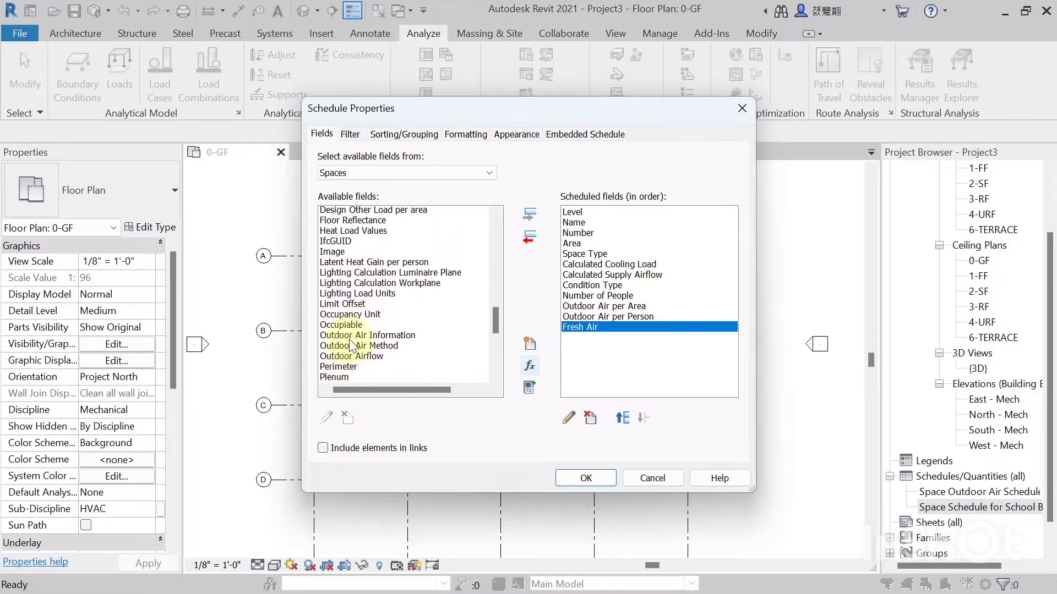
scroll(349, 338, up, 8)
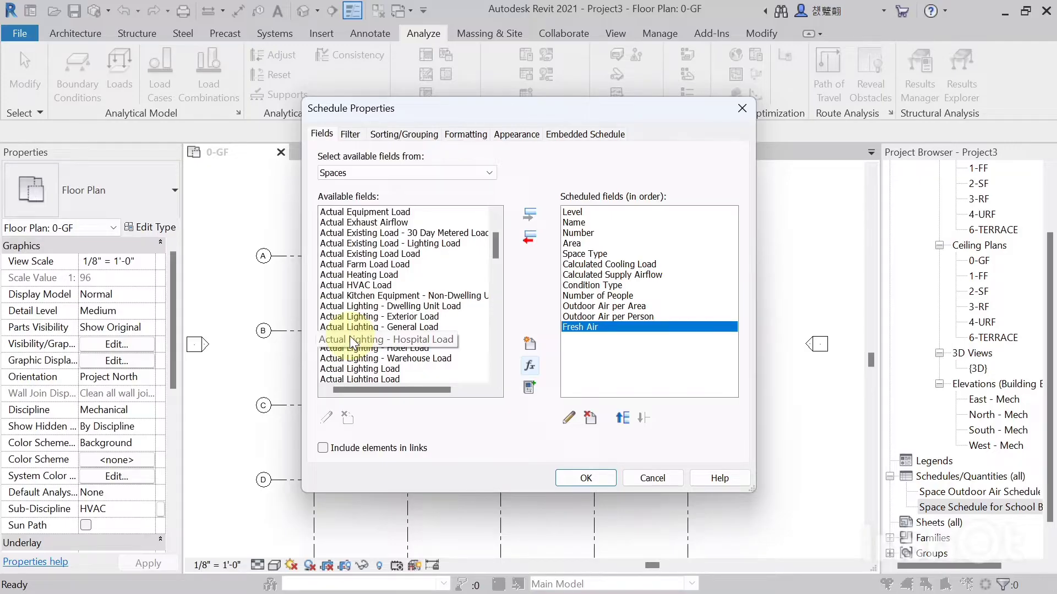
- Start a formula-based calculated value named Return Air with the HVAC discipline and Air Flow type
click(531, 366)
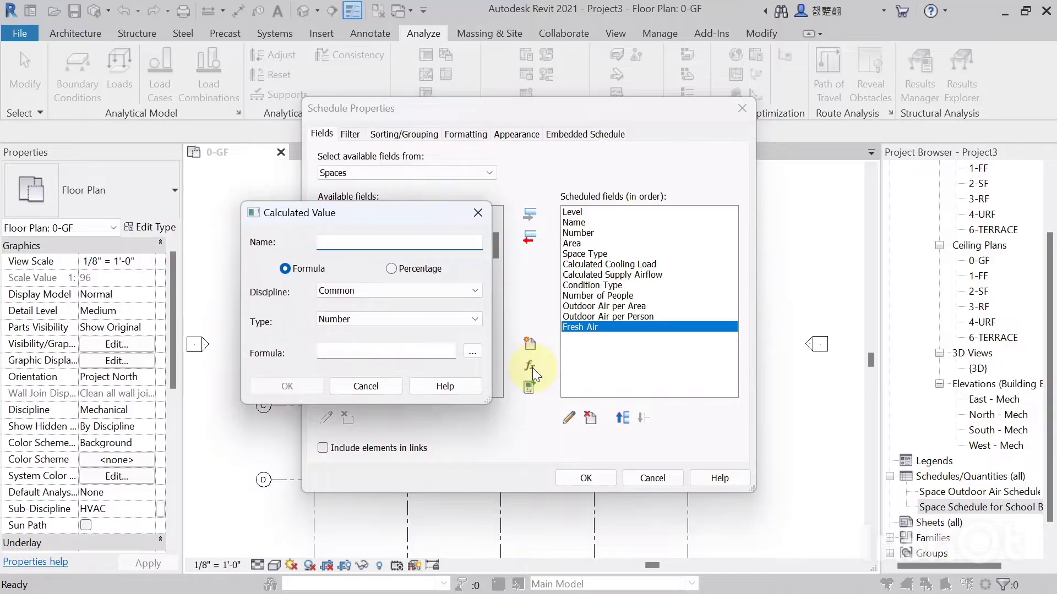
text(Return Air)
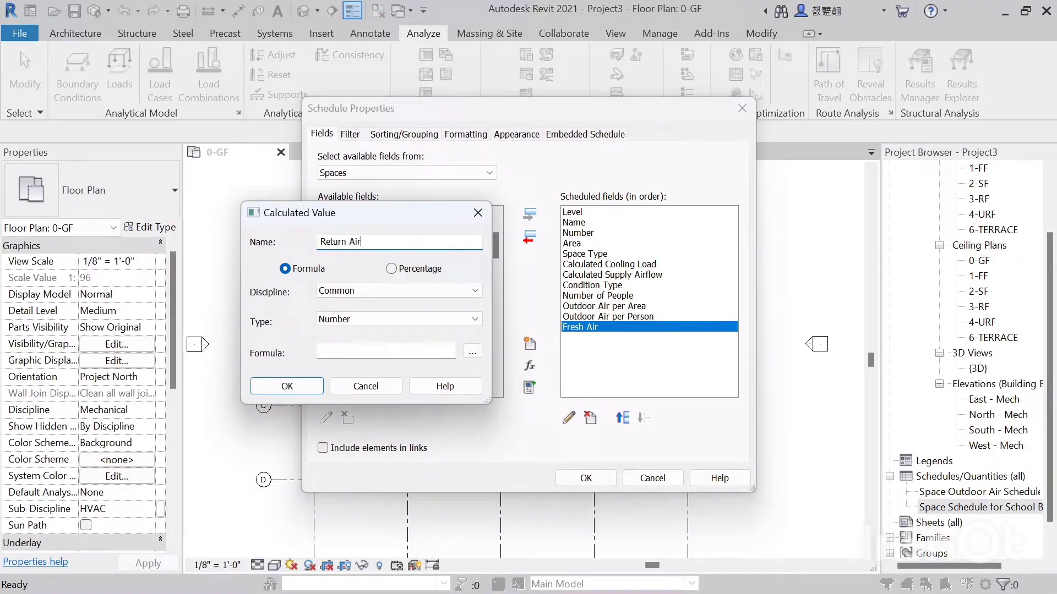
click(348, 287)
click(340, 325)
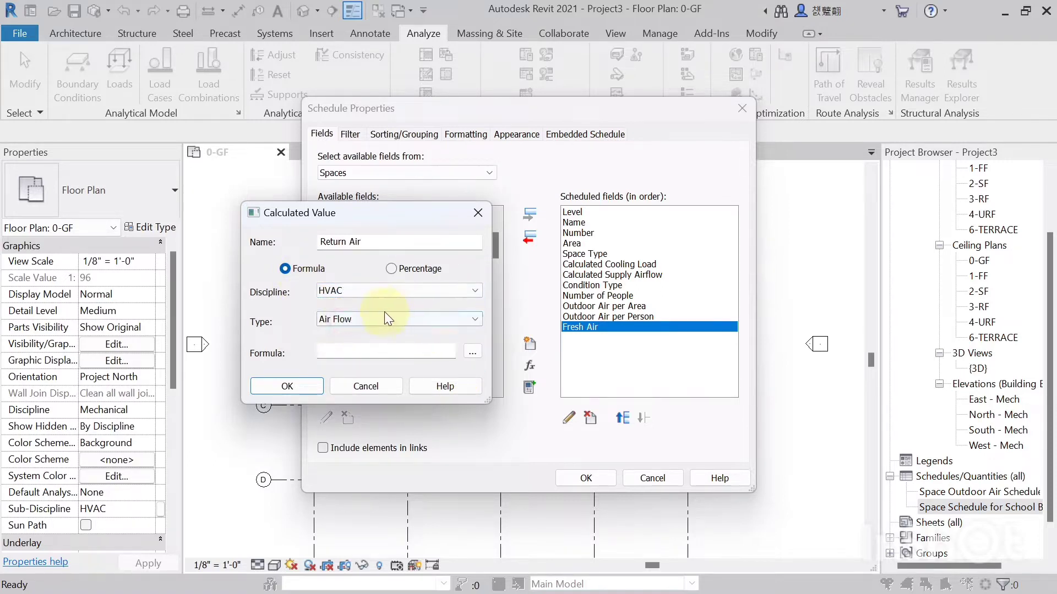
- Set the Return Air formula to Calculated Supply Airflow-Fresh Air, add the value, and create the space schedule
click(337, 351)
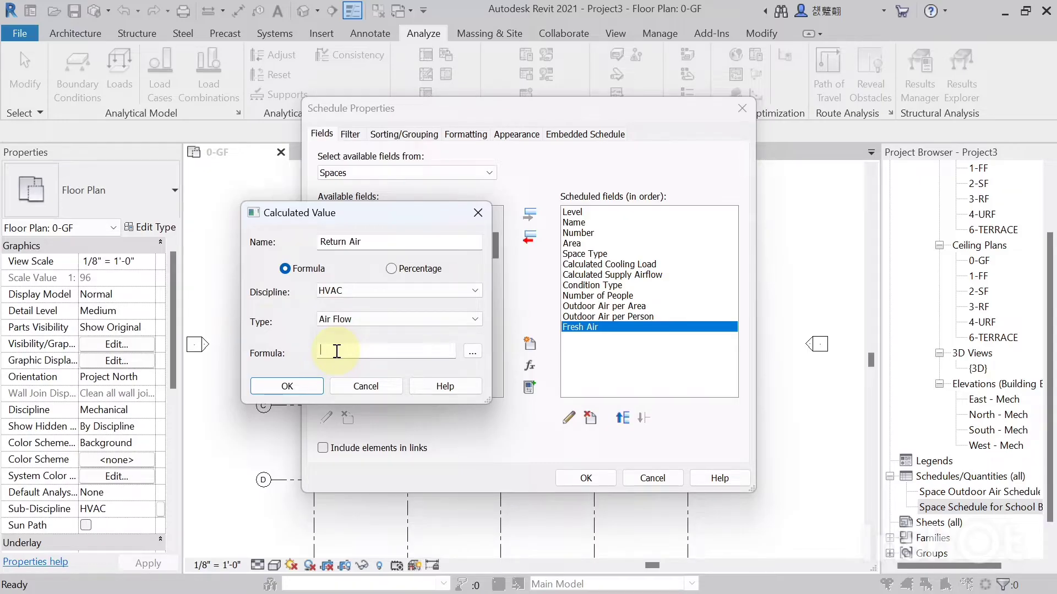
click(472, 352)
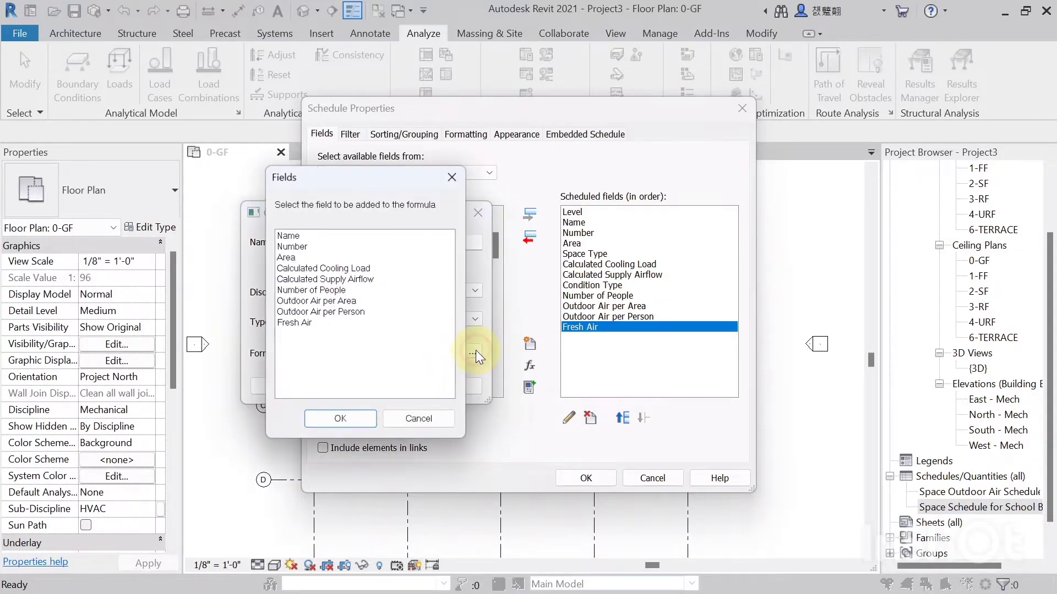
click(308, 279)
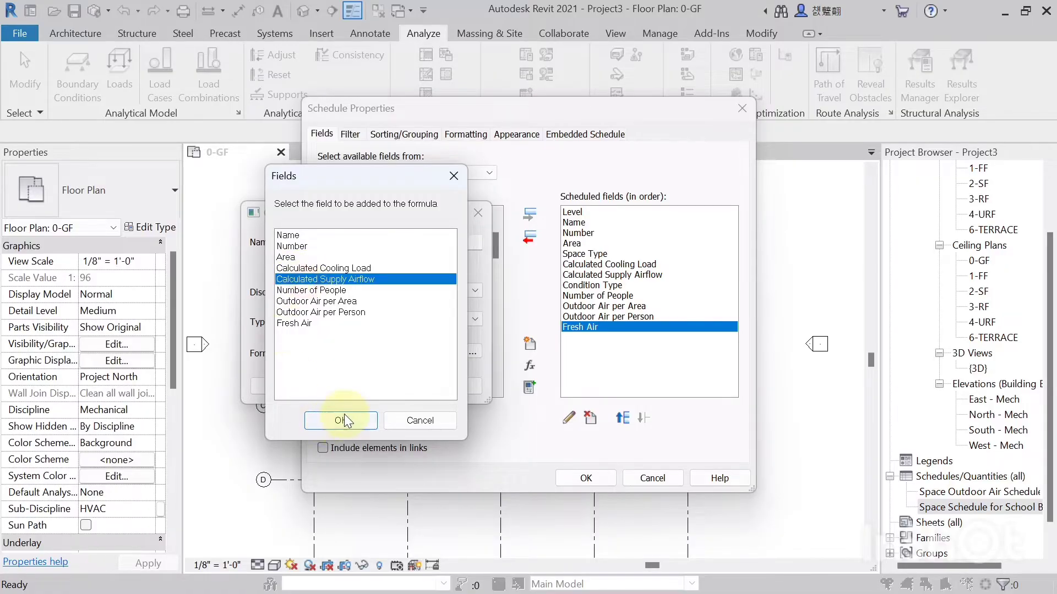
click(318, 420)
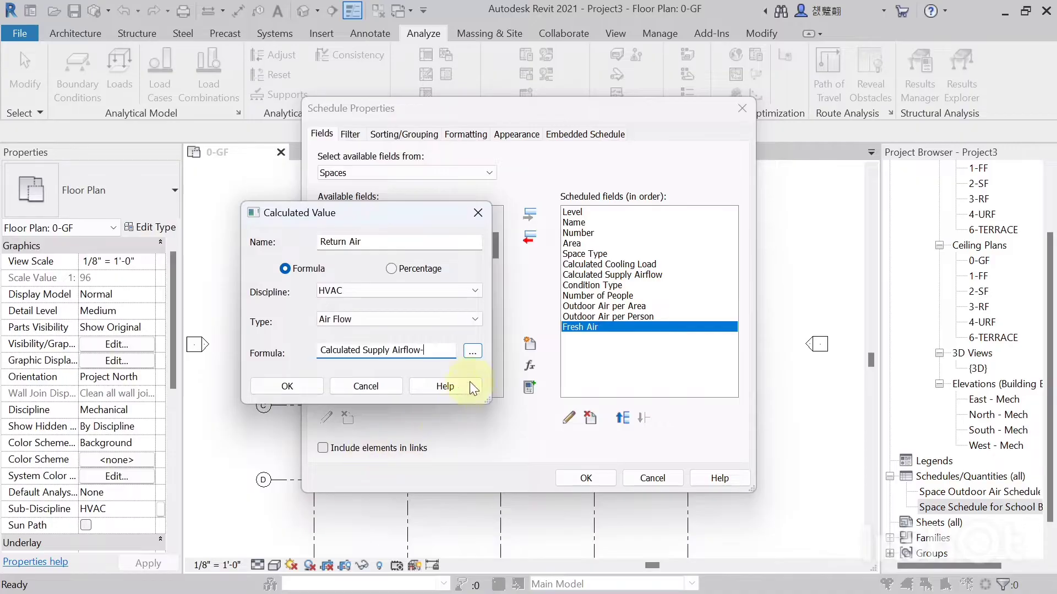
text(-)
click(473, 353)
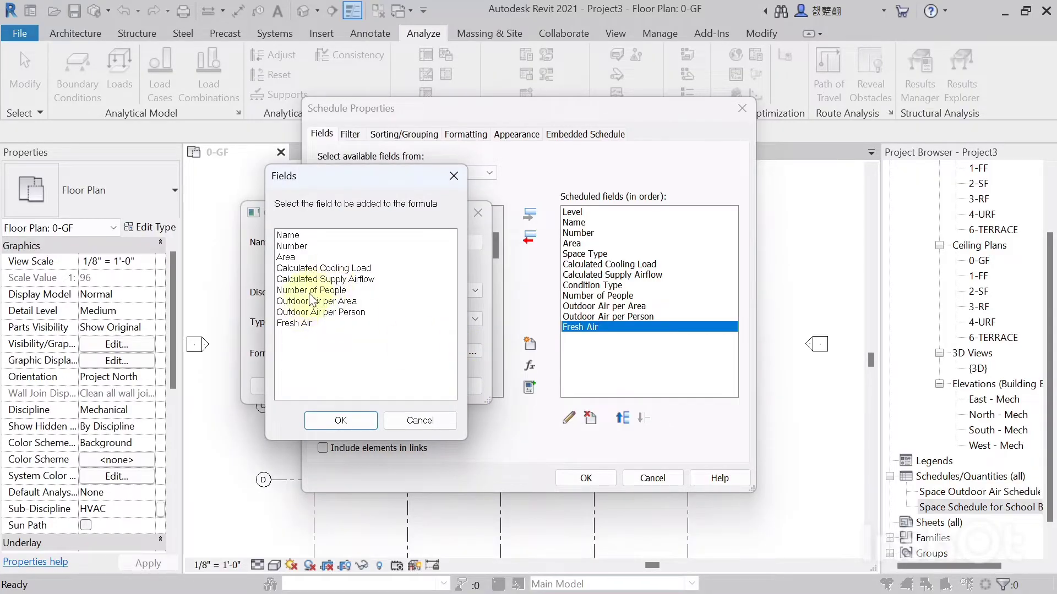
click(295, 323)
click(330, 420)
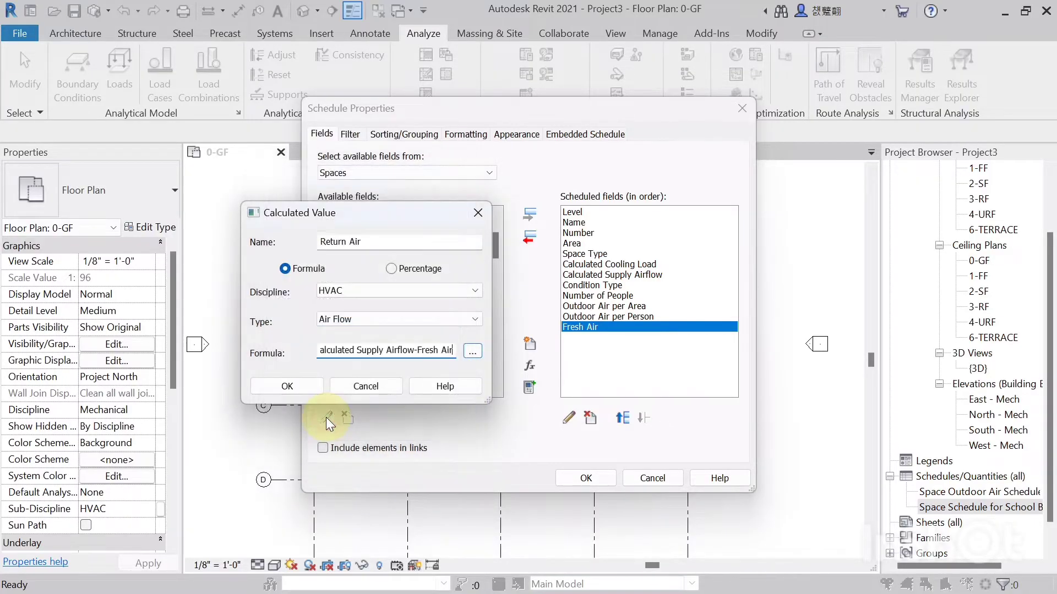
click(307, 390)
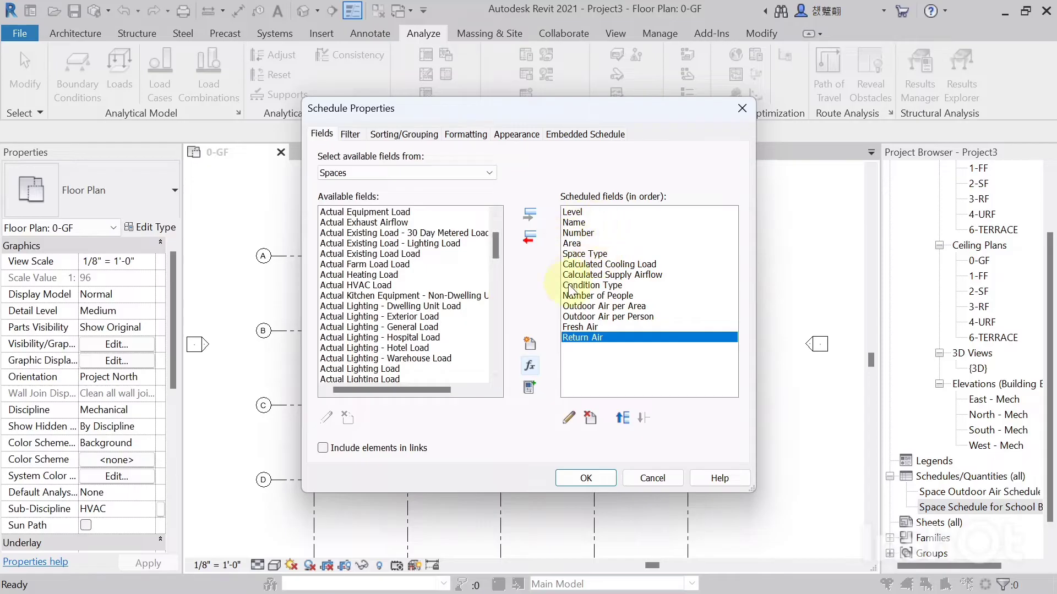
click(584, 475)
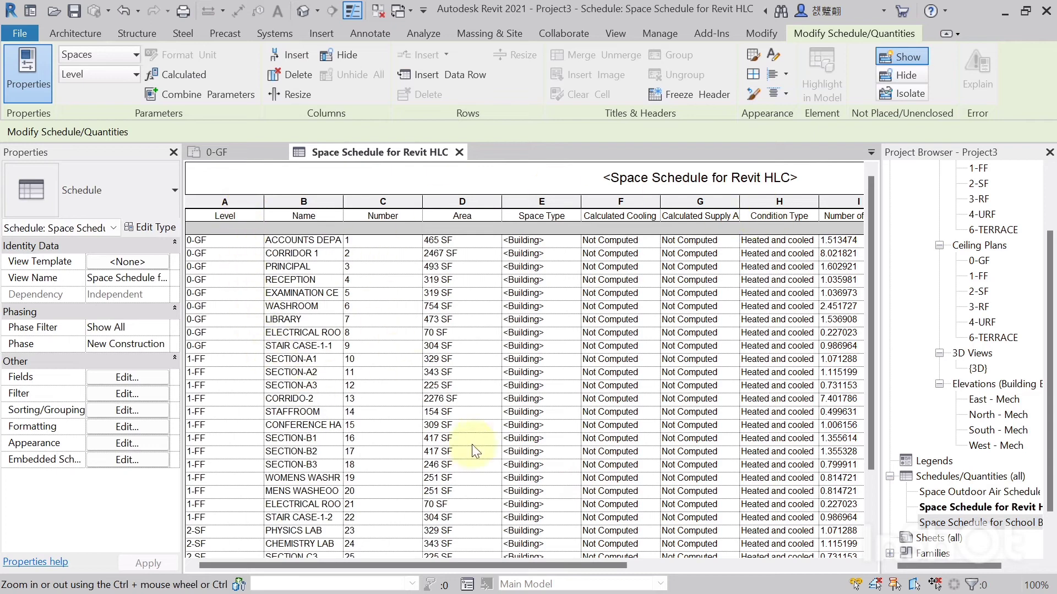
- Sort the schedule by Level ascending, with a header, a Totals only footer and a blank line
drag(460, 571, 398, 562)
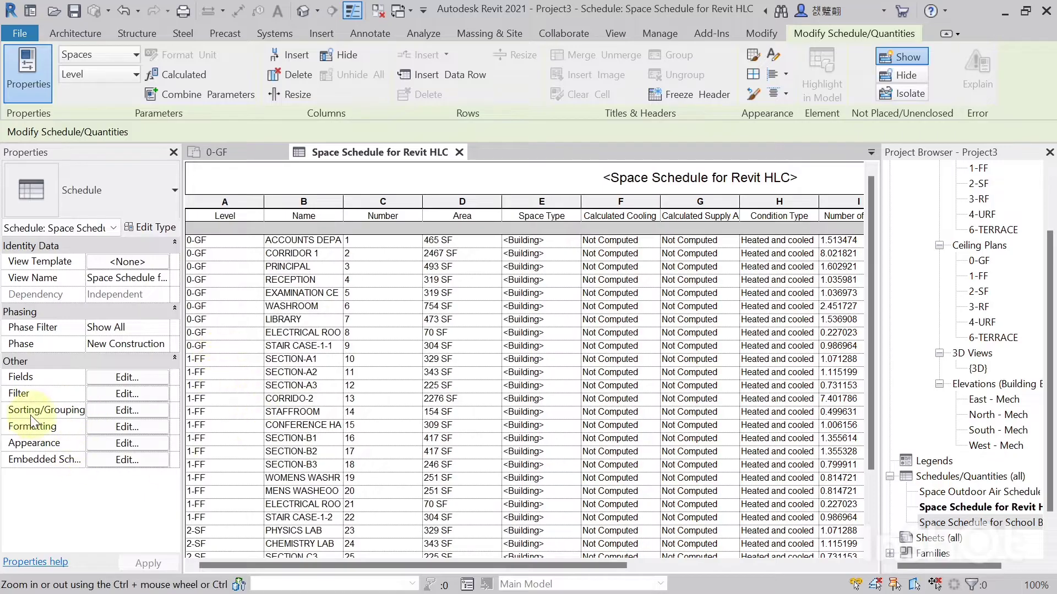
click(127, 410)
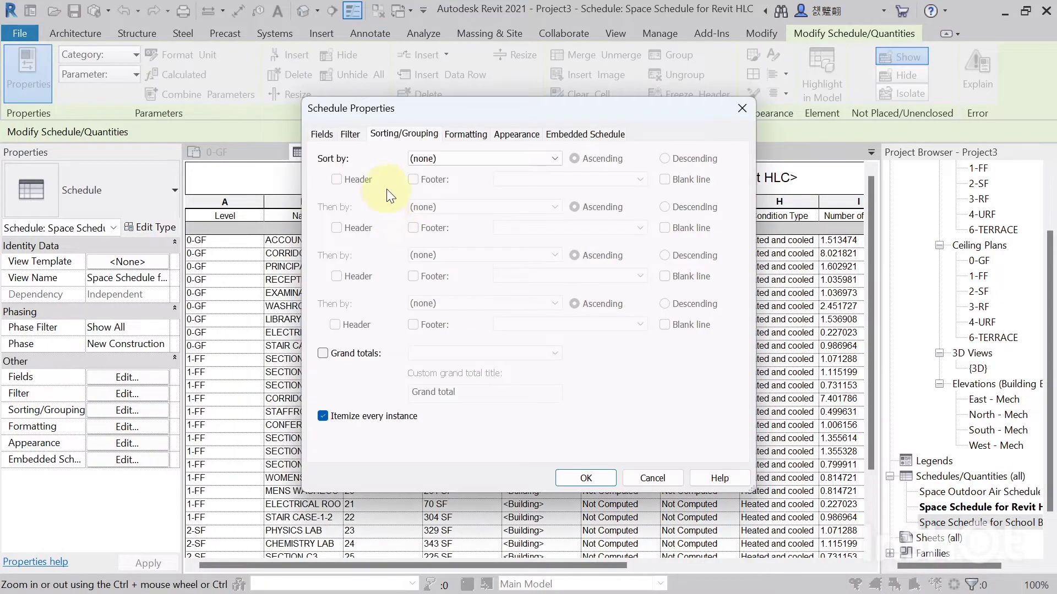
click(469, 161)
click(435, 186)
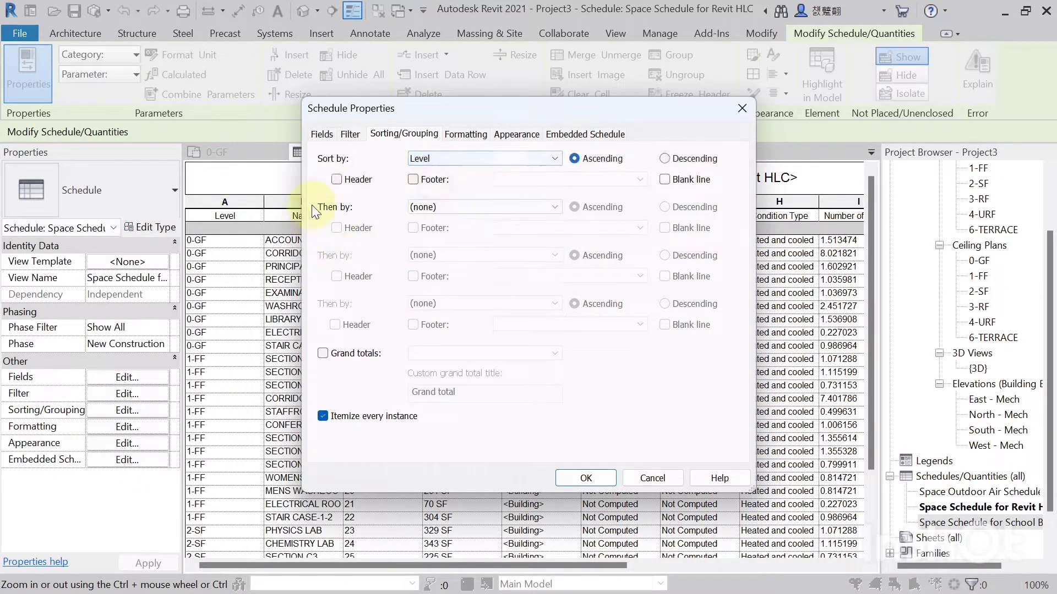
click(336, 180)
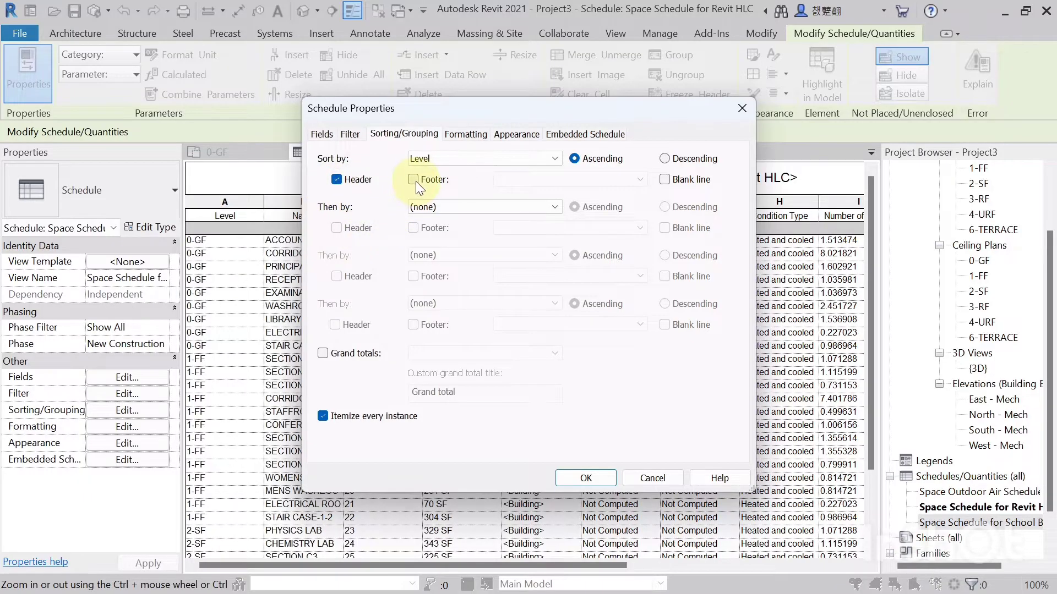
click(413, 179)
click(615, 179)
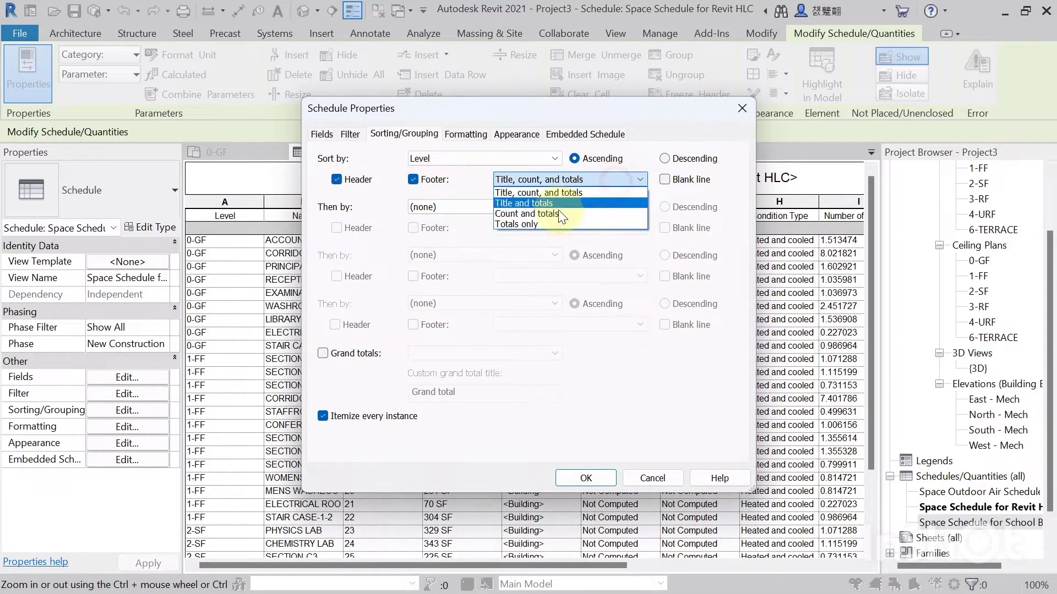
click(524, 224)
click(665, 179)
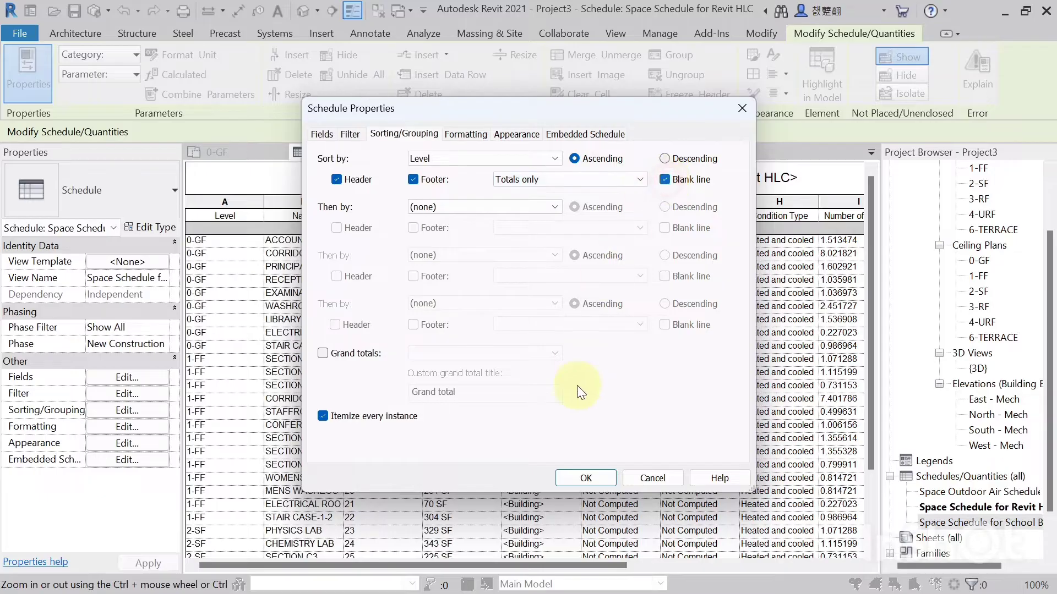
click(585, 477)
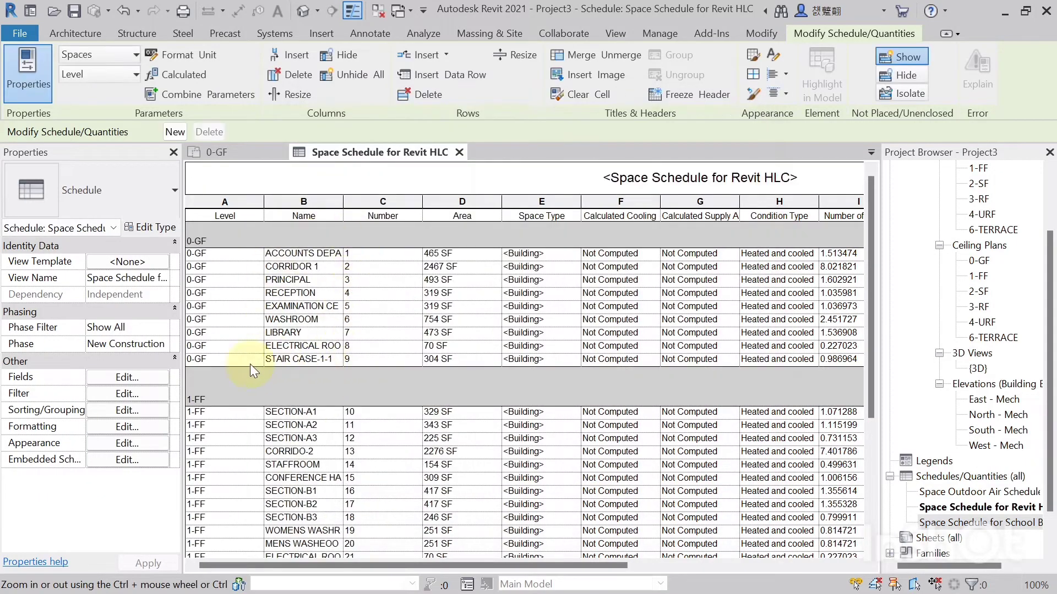
- Set the Level field as hidden in the schedule's formatting
drag(201, 253, 194, 282)
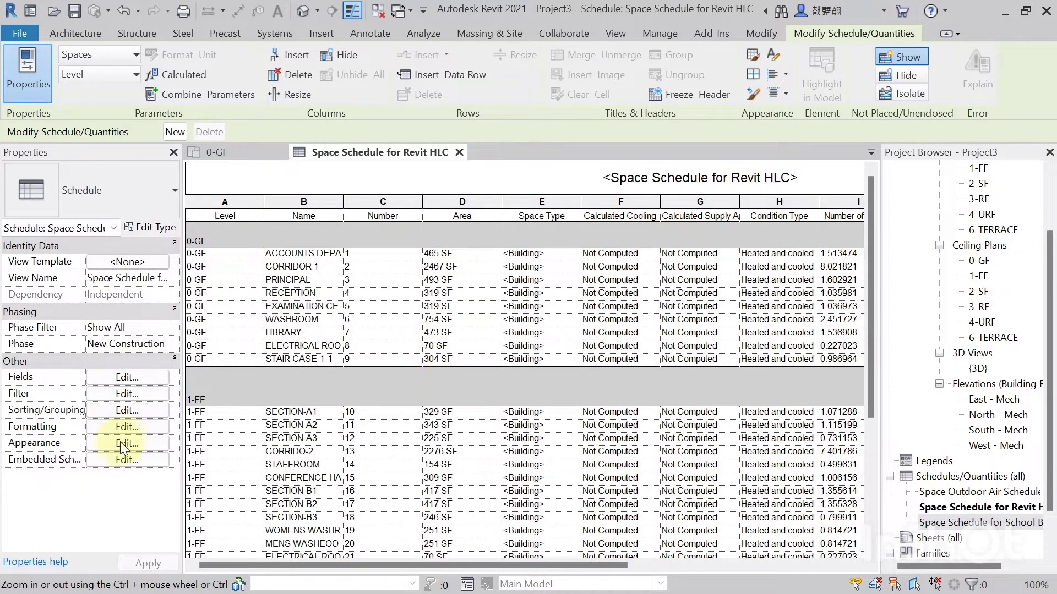
click(128, 429)
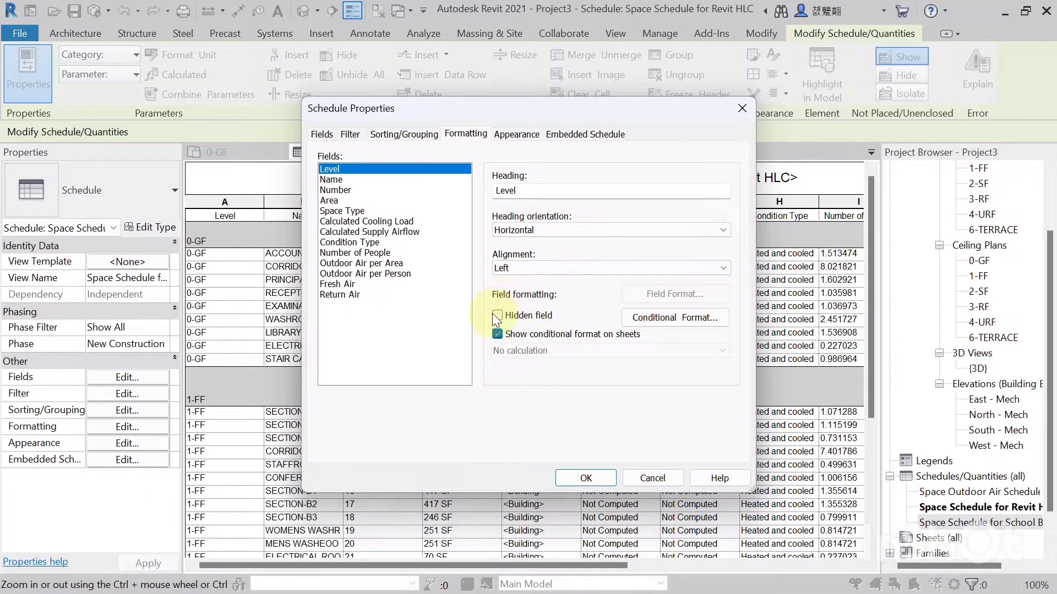
click(602, 477)
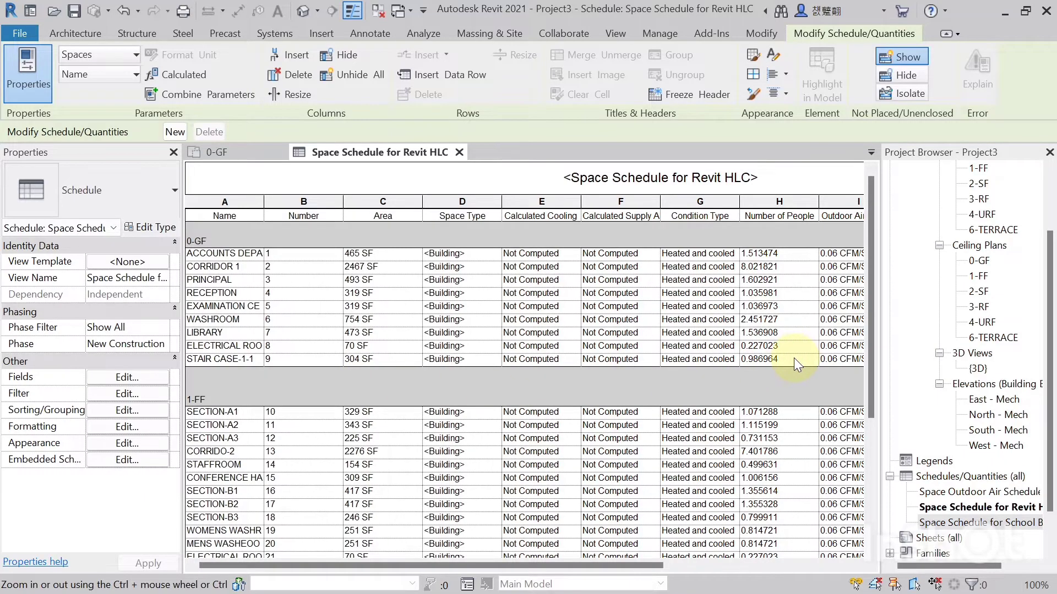
- Set the Area field's formatting to Calculate totals
click(127, 426)
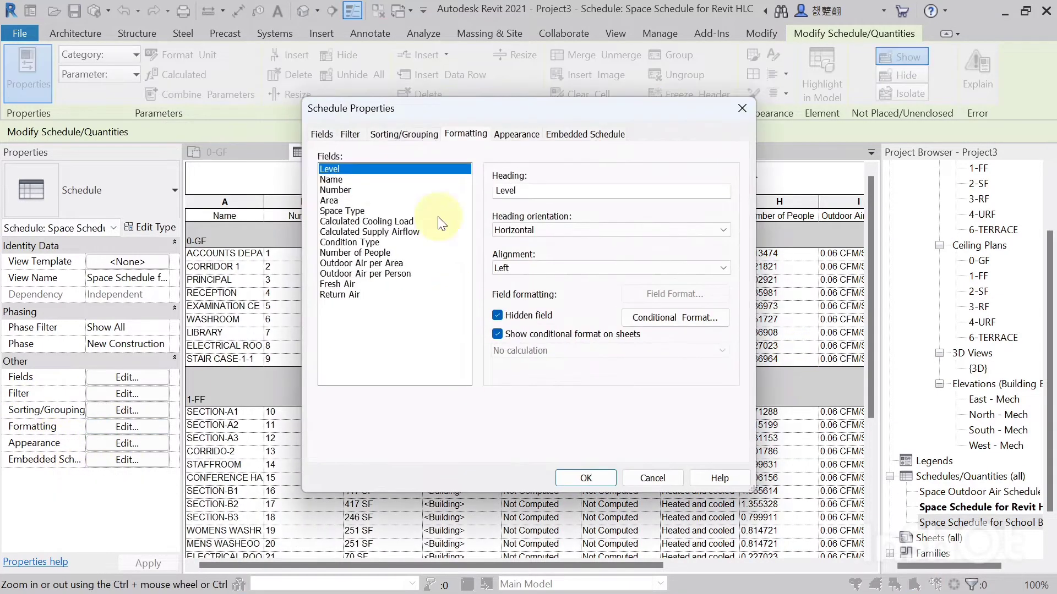
click(330, 201)
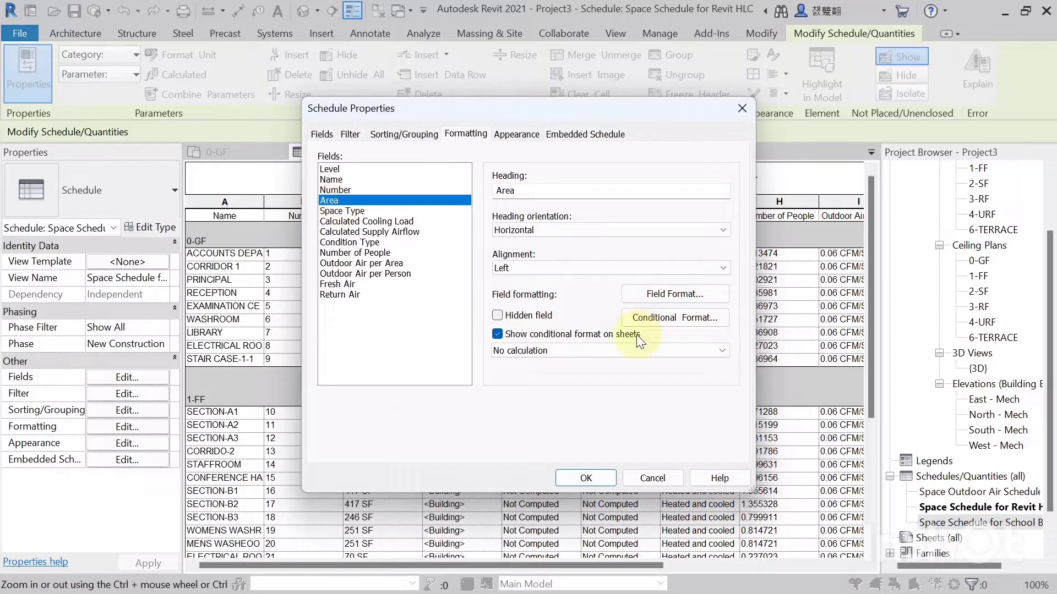
click(531, 350)
click(537, 375)
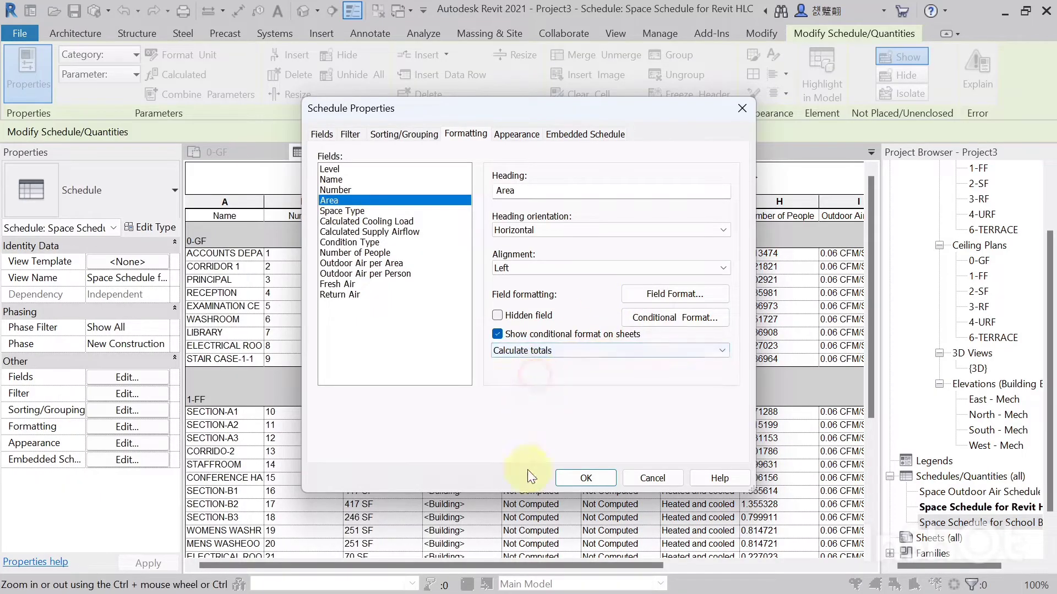
click(585, 477)
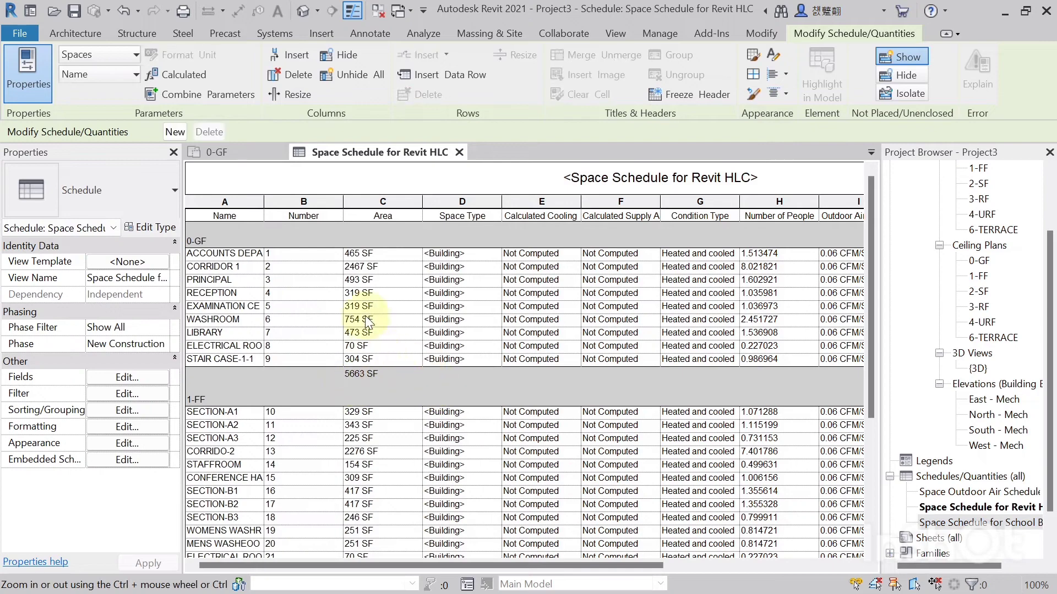
- Set the Calculated Cooling Load field to Calculate totals and enter un as the heading of the Name column
scroll(364, 316, down, 4)
scroll(363, 433, up, 3)
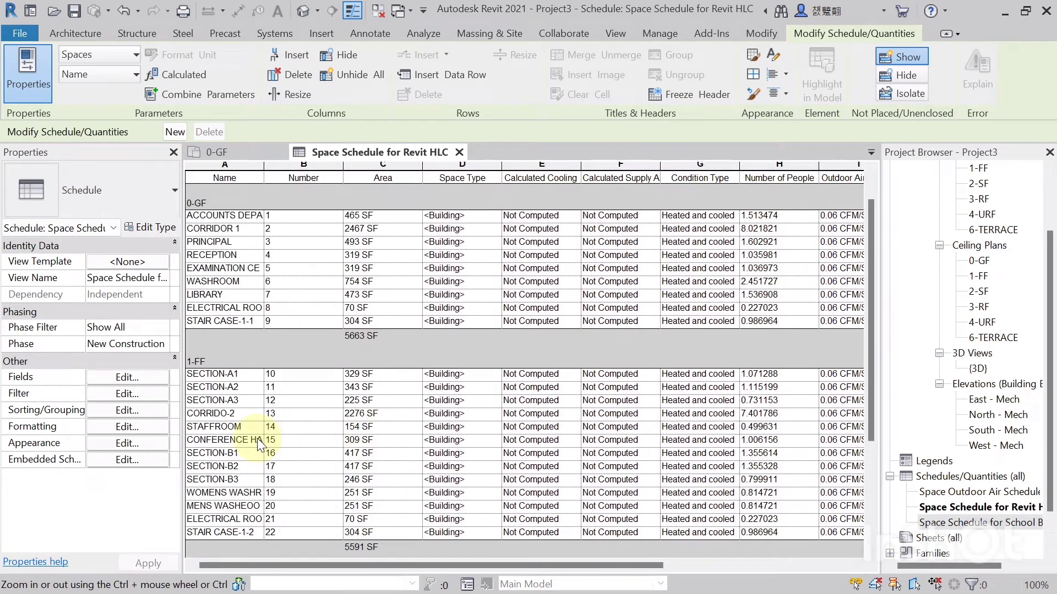
click(138, 428)
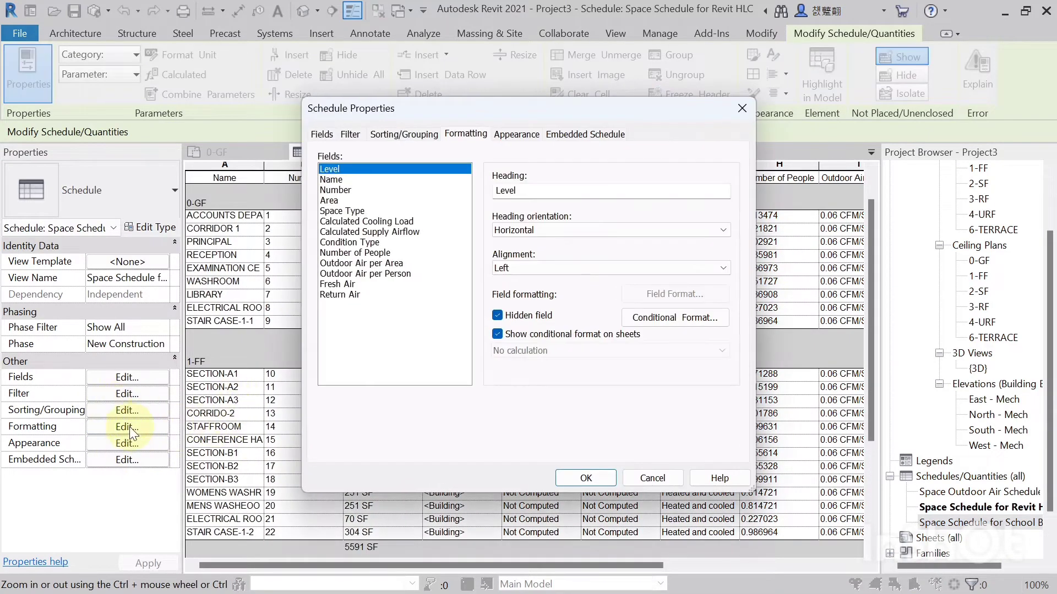
click(364, 221)
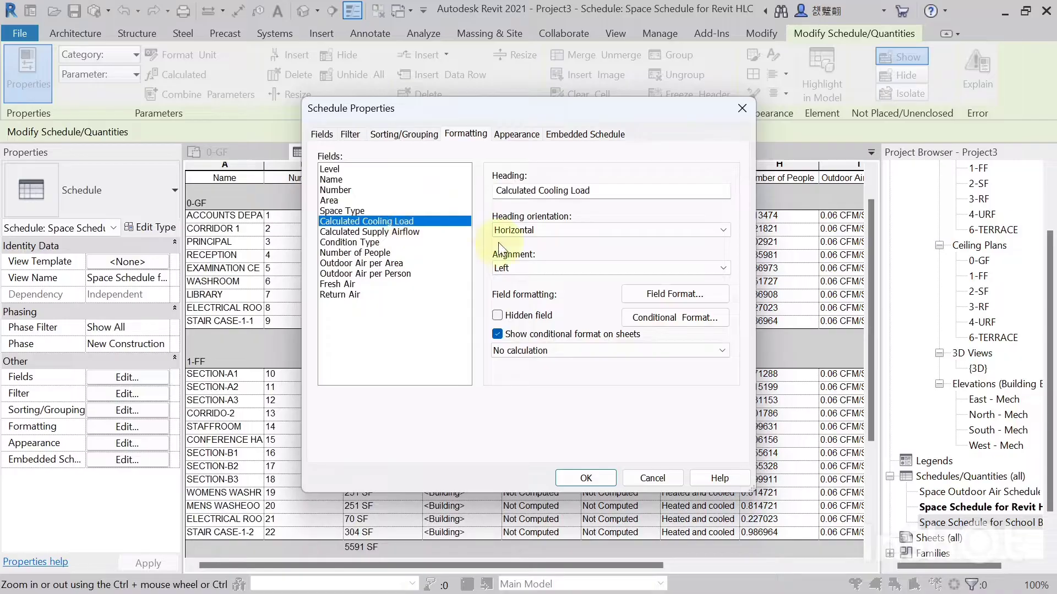
click(586, 350)
click(535, 374)
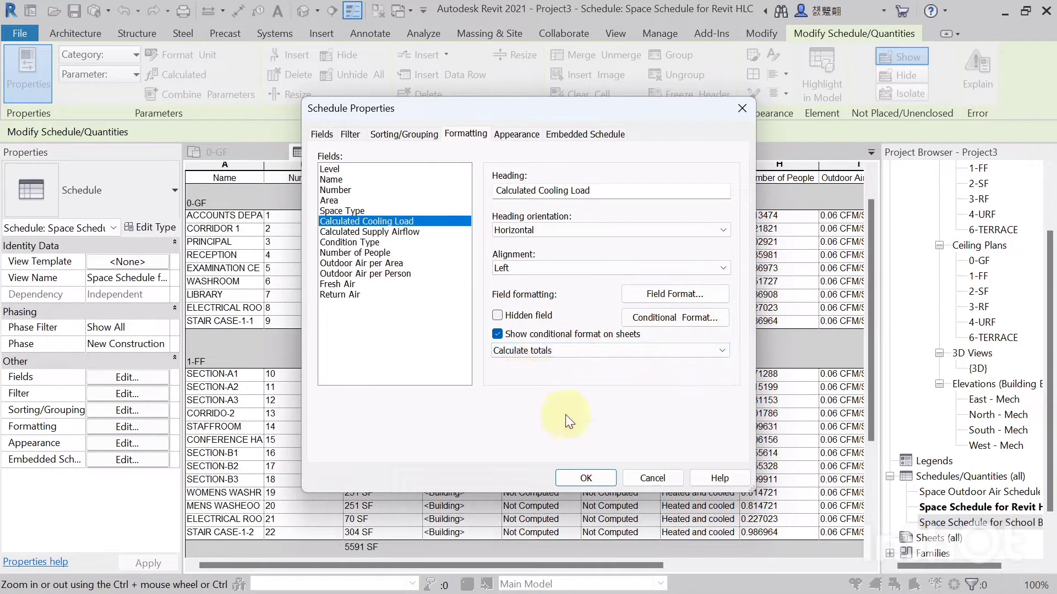
click(576, 476)
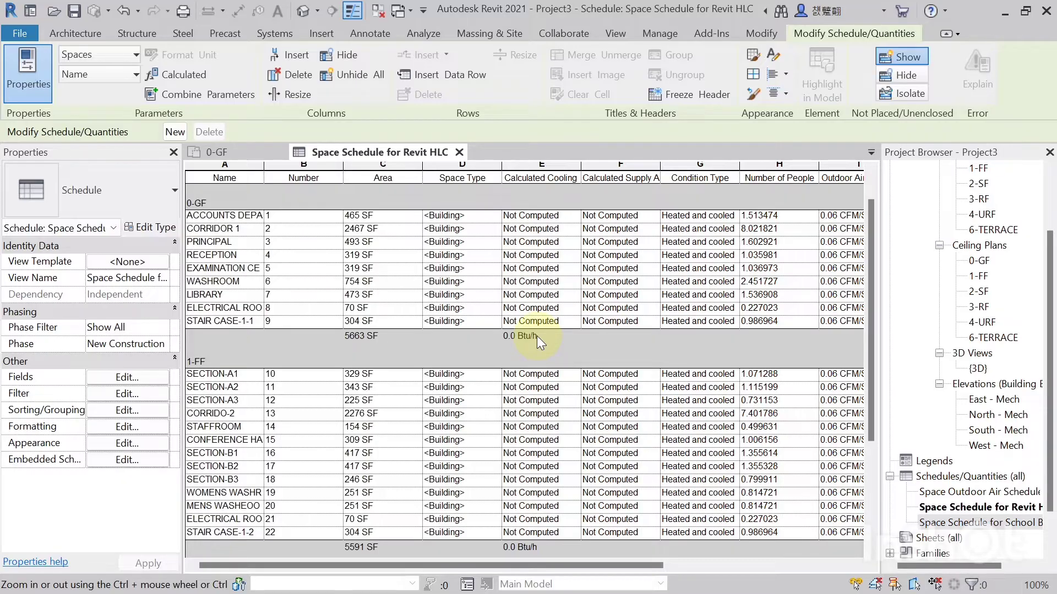
text(un)
- Set the Calculated Supply Airflow field's formatting to Calculate totals
click(110, 432)
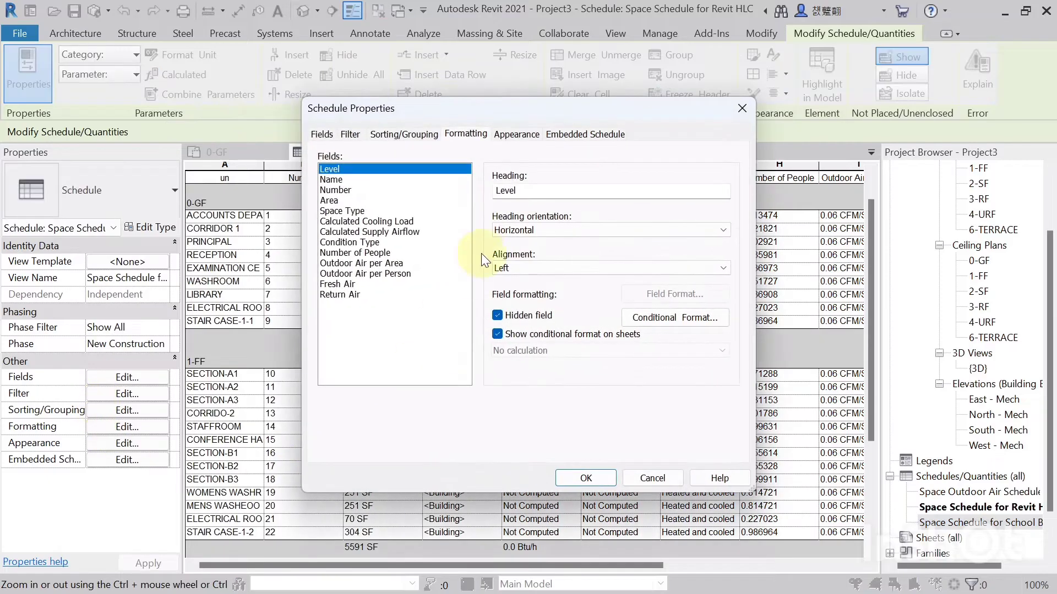
click(352, 232)
click(570, 350)
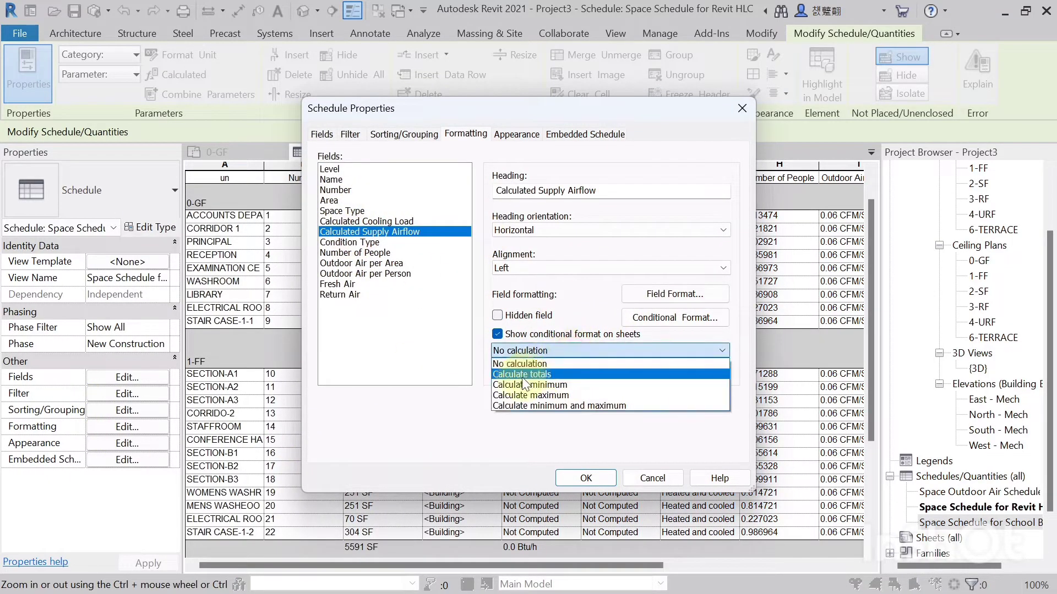
click(528, 378)
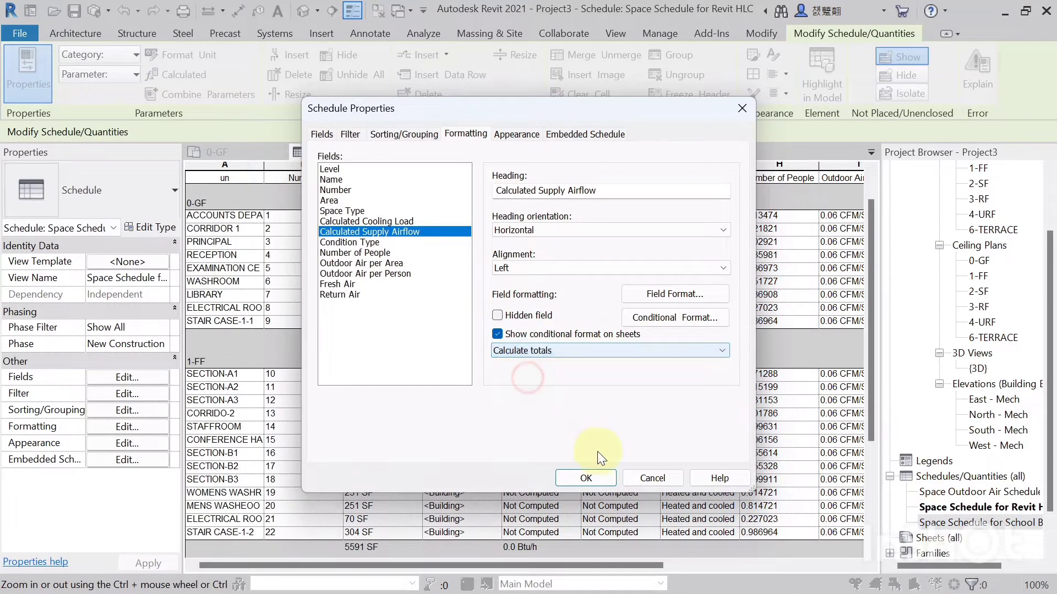
click(597, 480)
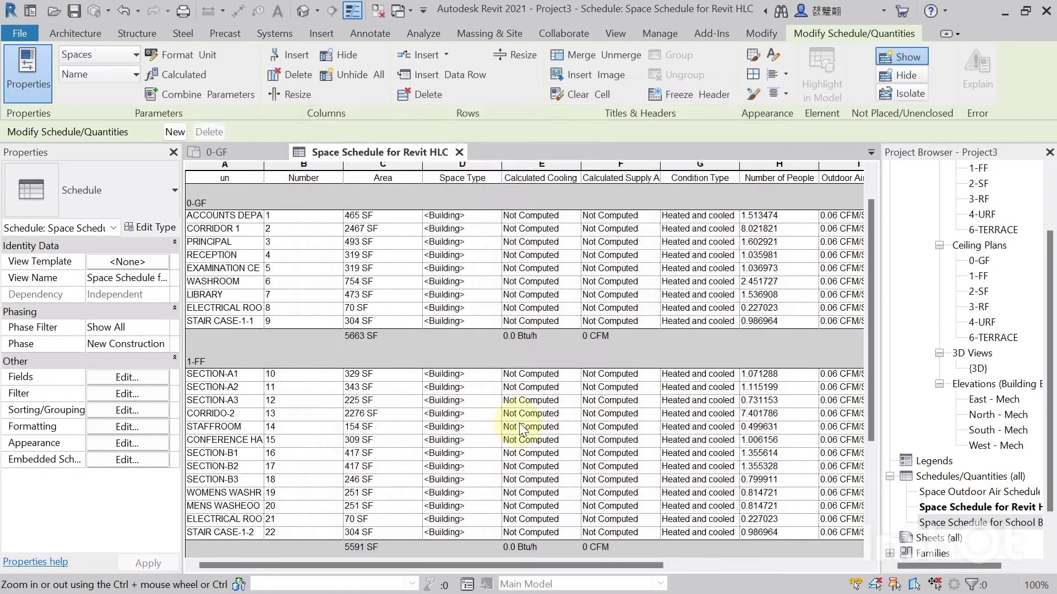
- Close the space schedule and open the project units for the HVAC discipline
drag(529, 564, 465, 577)
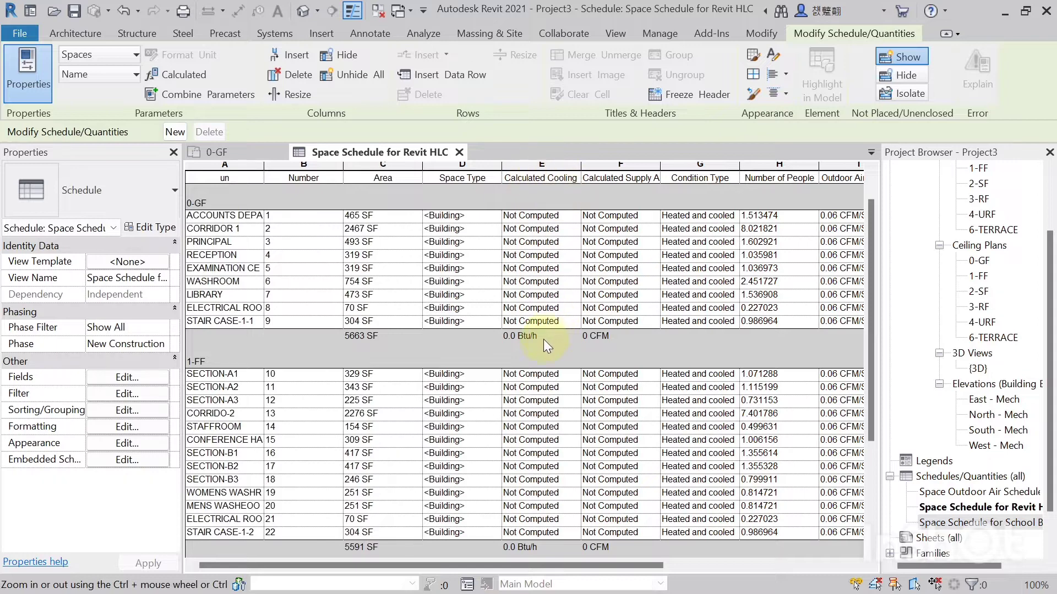
click(459, 152)
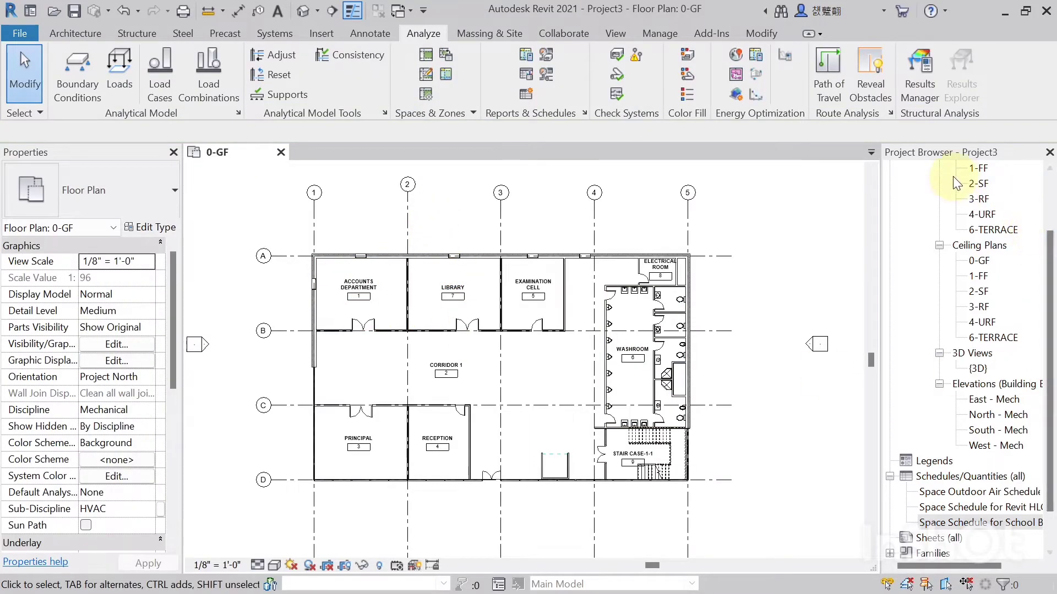
scroll(940, 269, down, 1)
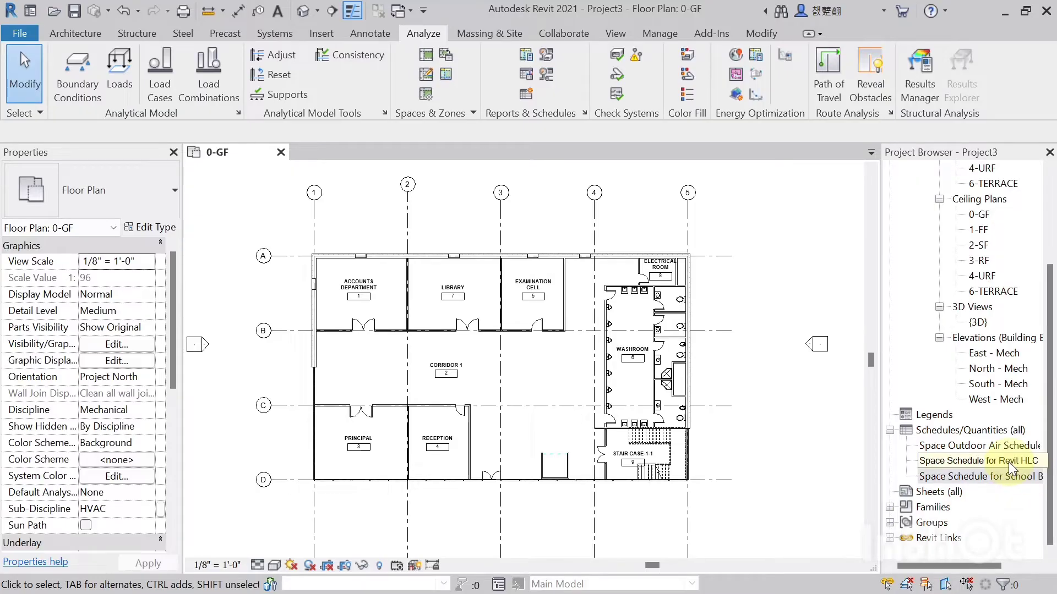
mouse_move(735, 286)
middle_down()
mouse_move(697, 299)
mouse_move(732, 300)
mouse_move(722, 293)
middle_up()
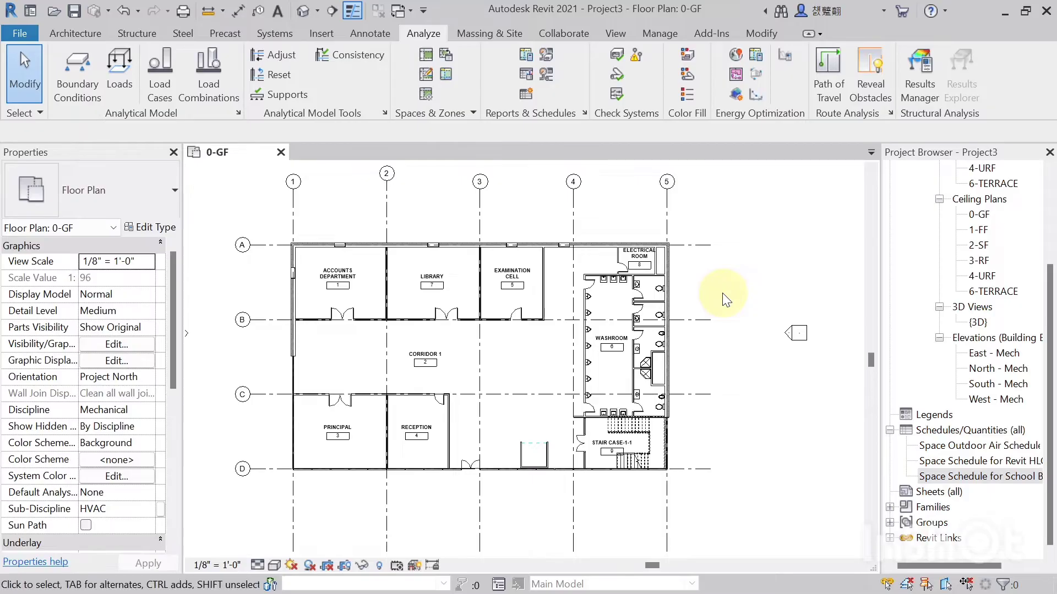
key(u)
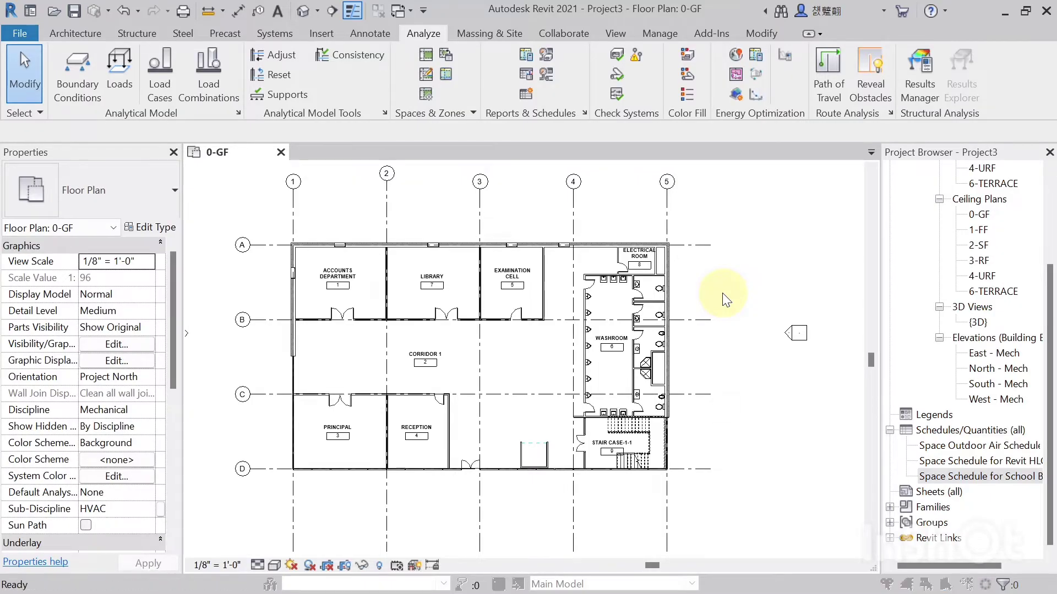
key(n)
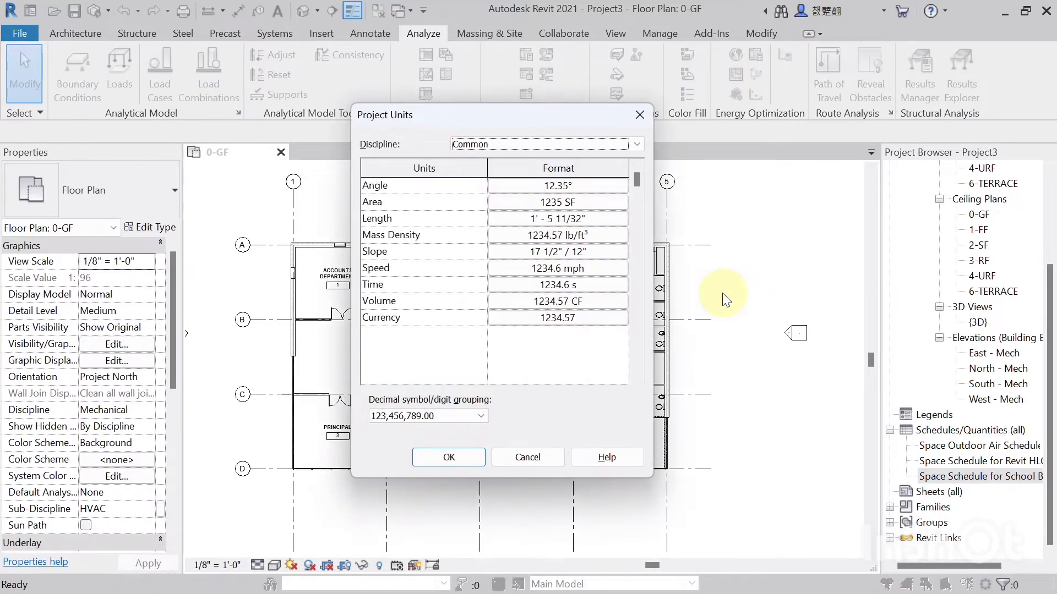
click(635, 144)
click(484, 178)
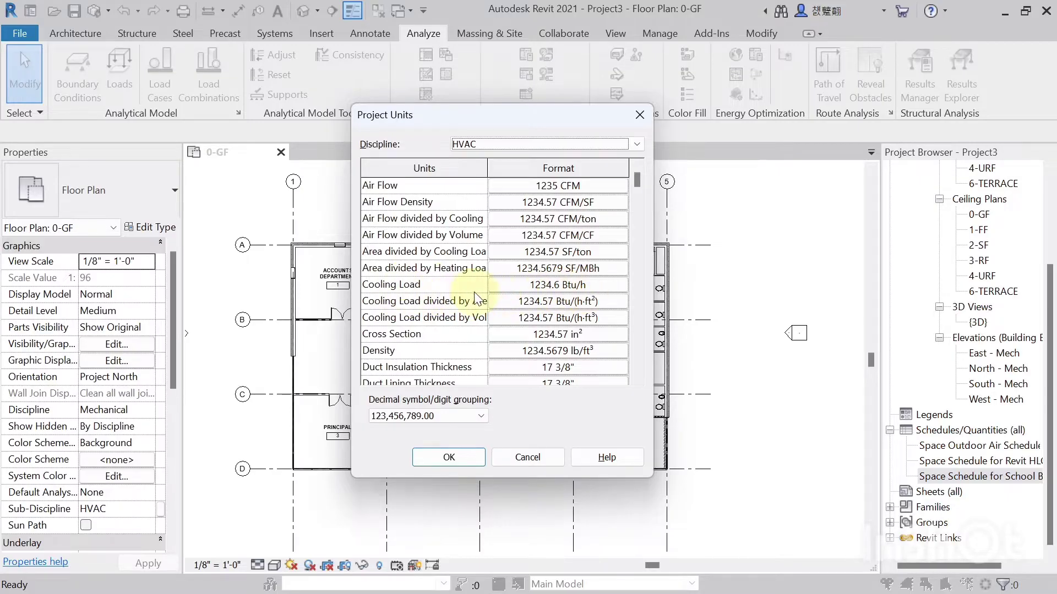
- Set the Cooling Load unit format to Tons of refrigeration with the ton unit symbol and apply the project units
click(524, 284)
click(616, 212)
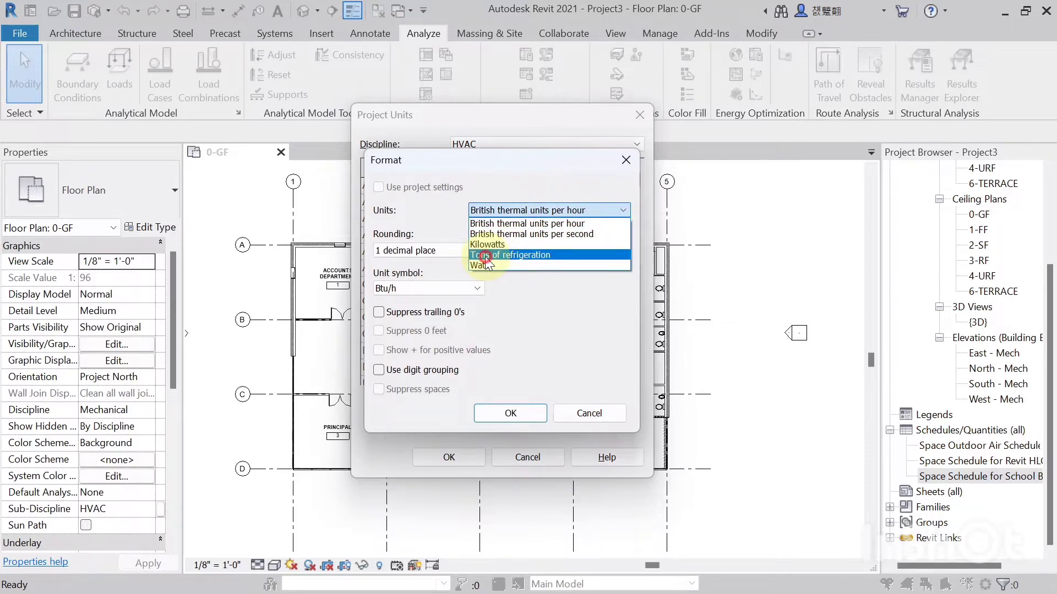
click(485, 255)
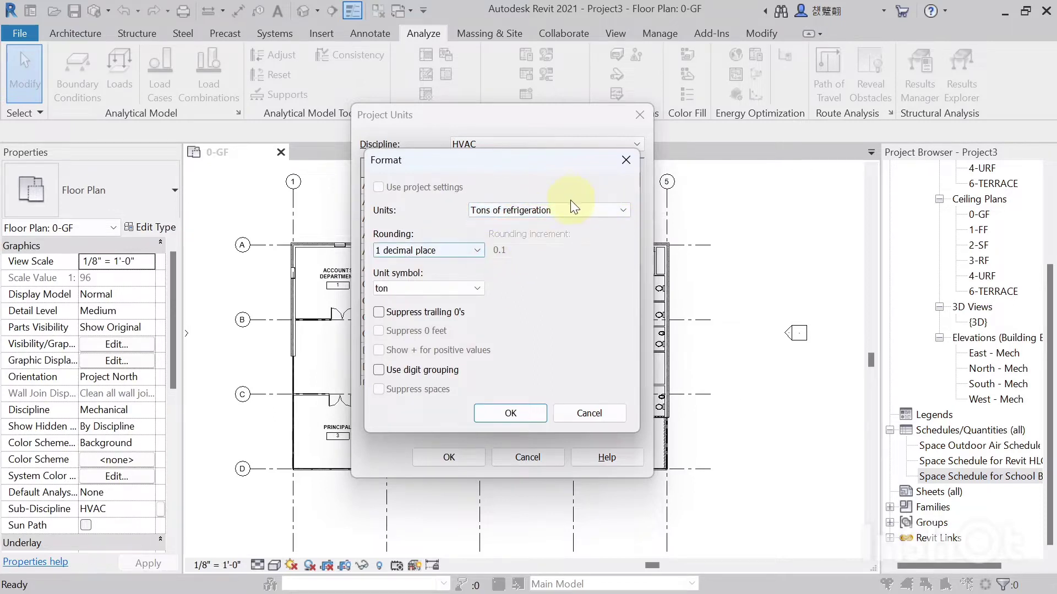
click(393, 288)
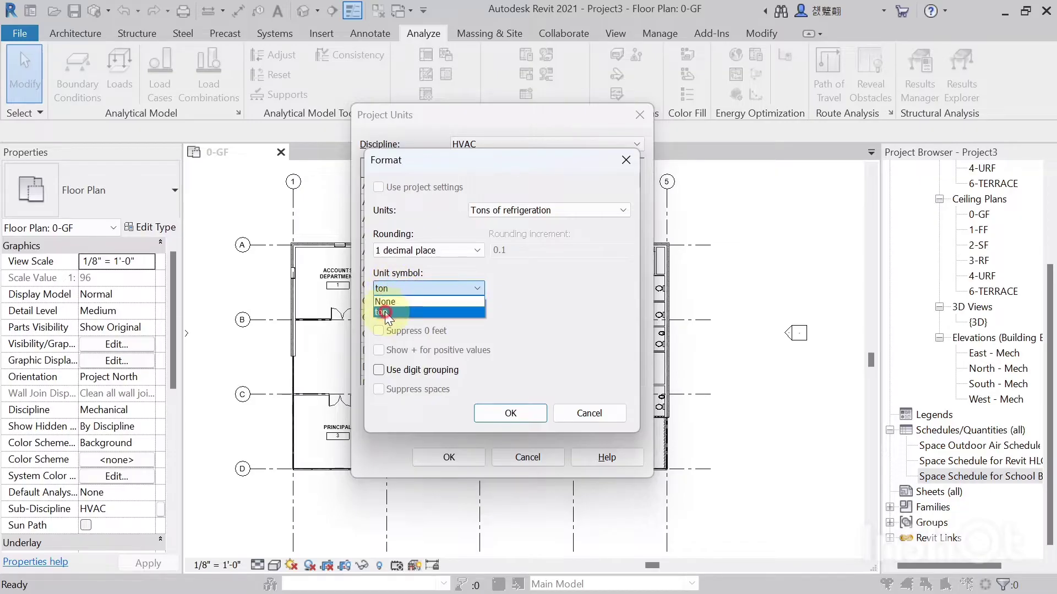
click(385, 311)
click(388, 289)
click(385, 312)
click(511, 413)
click(466, 458)
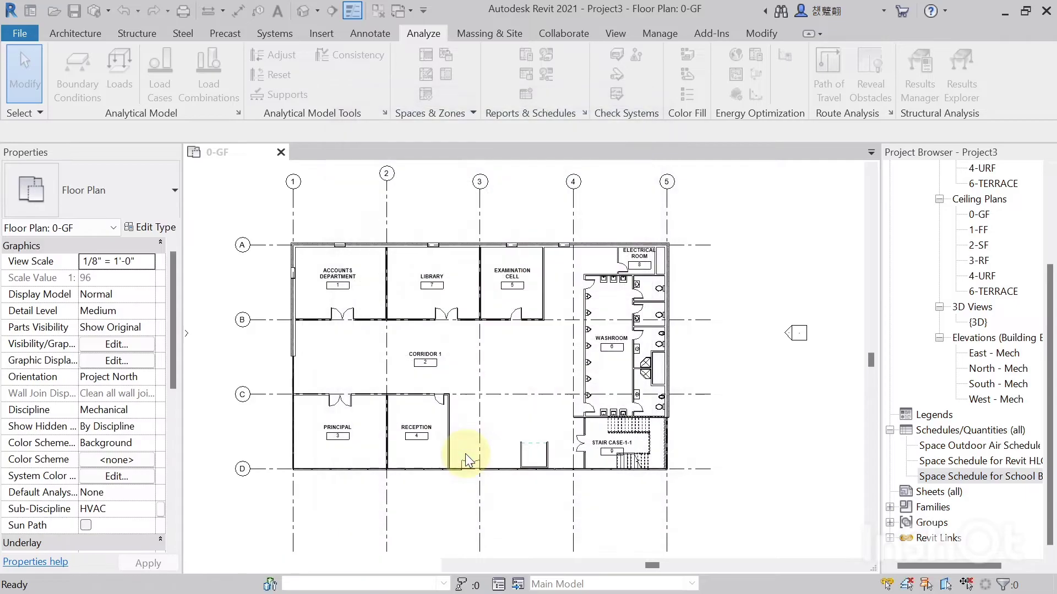
- Reopen the Space Schedule for Revit HLC
click(972, 464)
double_click(972, 465)
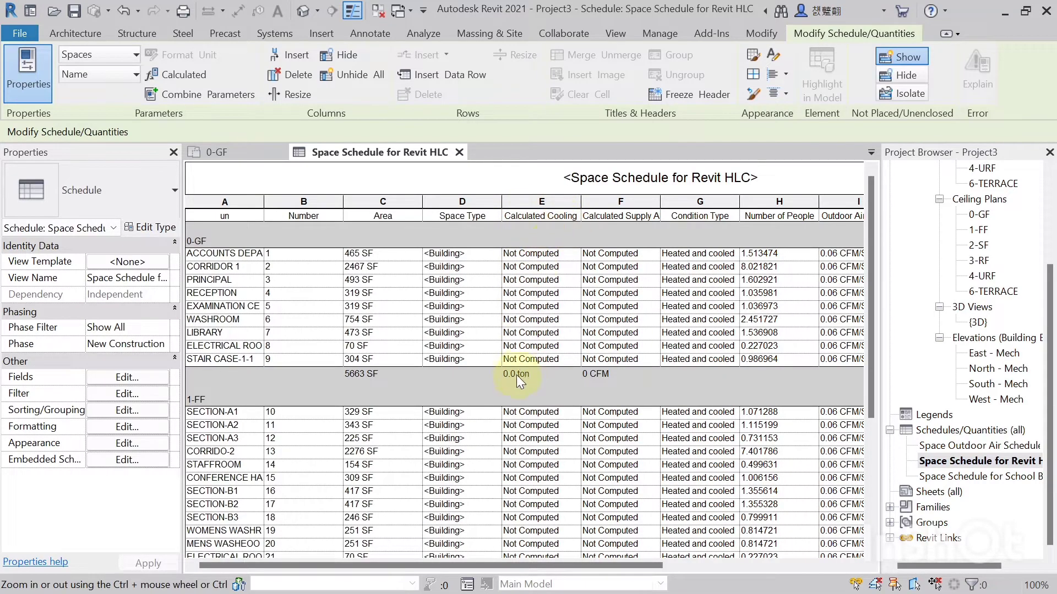
- Widen the schedule's first column so the full space names fit
scroll(516, 355, down, 3)
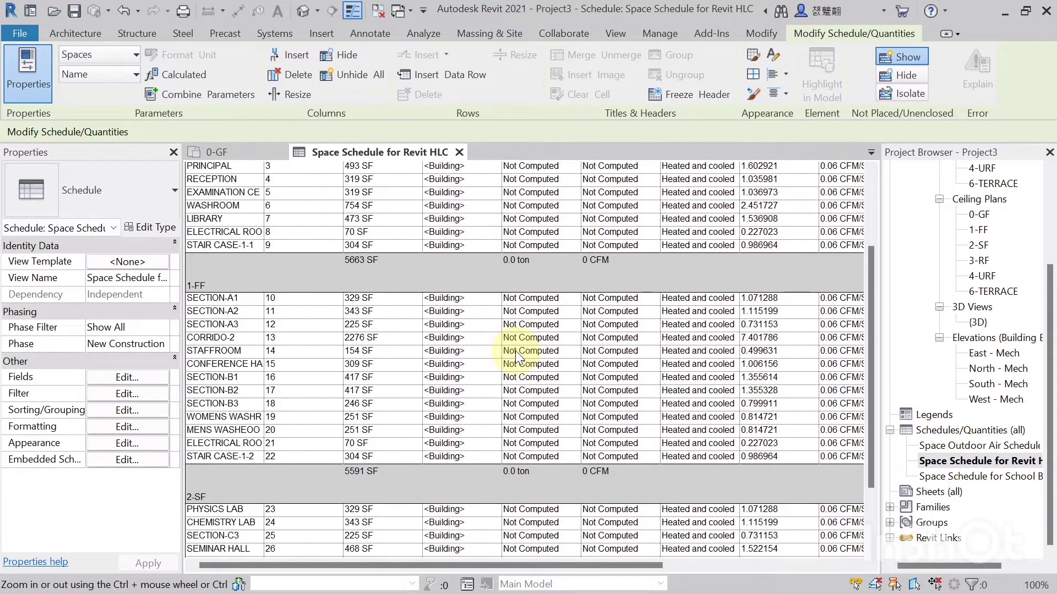
scroll(515, 351, up, 3)
scroll(515, 363, down, 1)
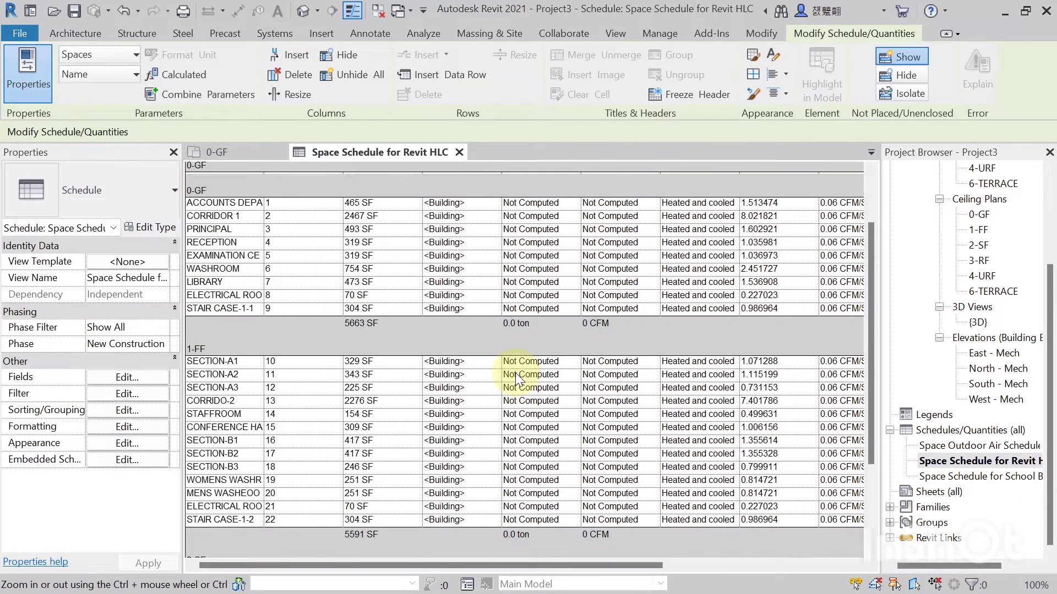
scroll(515, 372, up, 1)
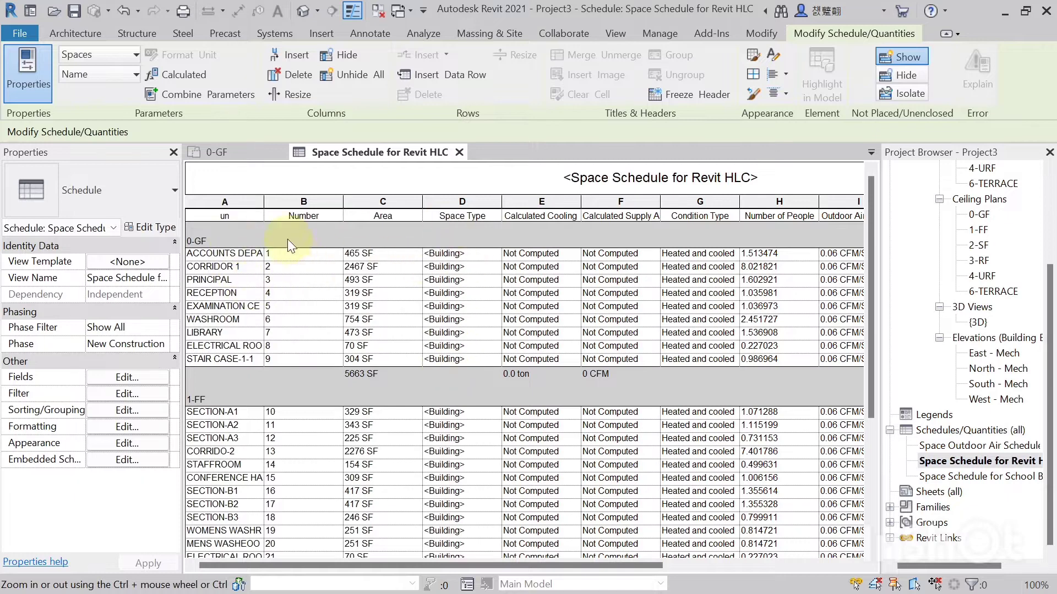
drag(264, 208, 311, 212)
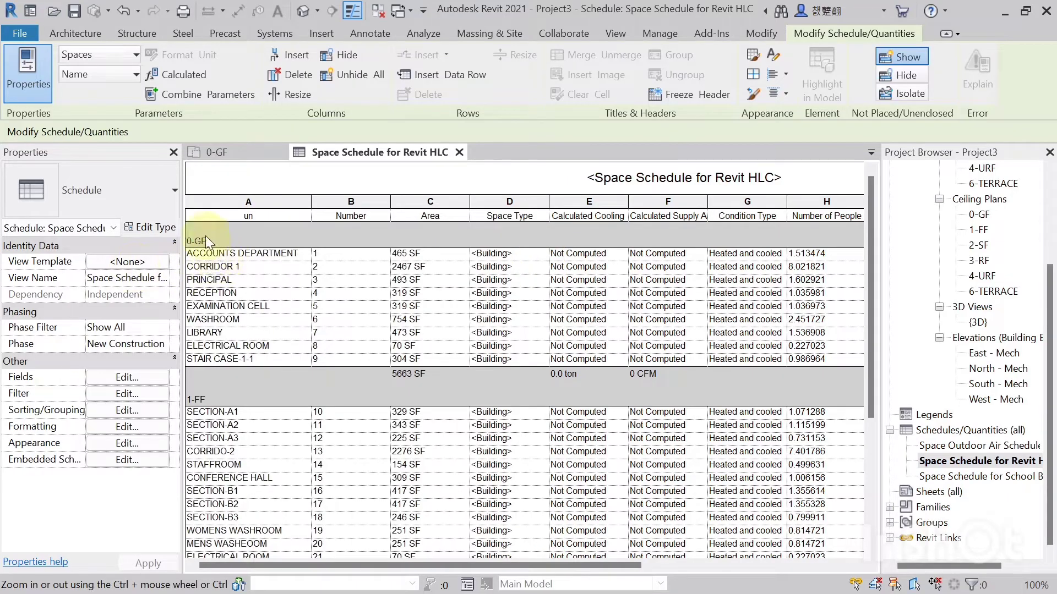
- Open the Space Type settings for the ACCOUNTS DEPARTMENT space on level 0-GF
click(544, 256)
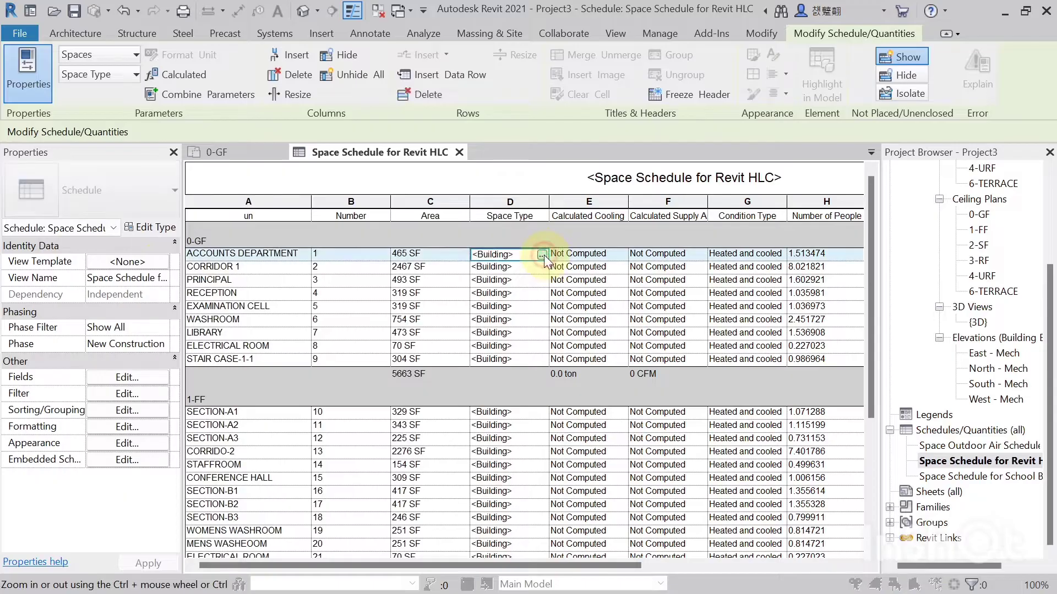
click(544, 255)
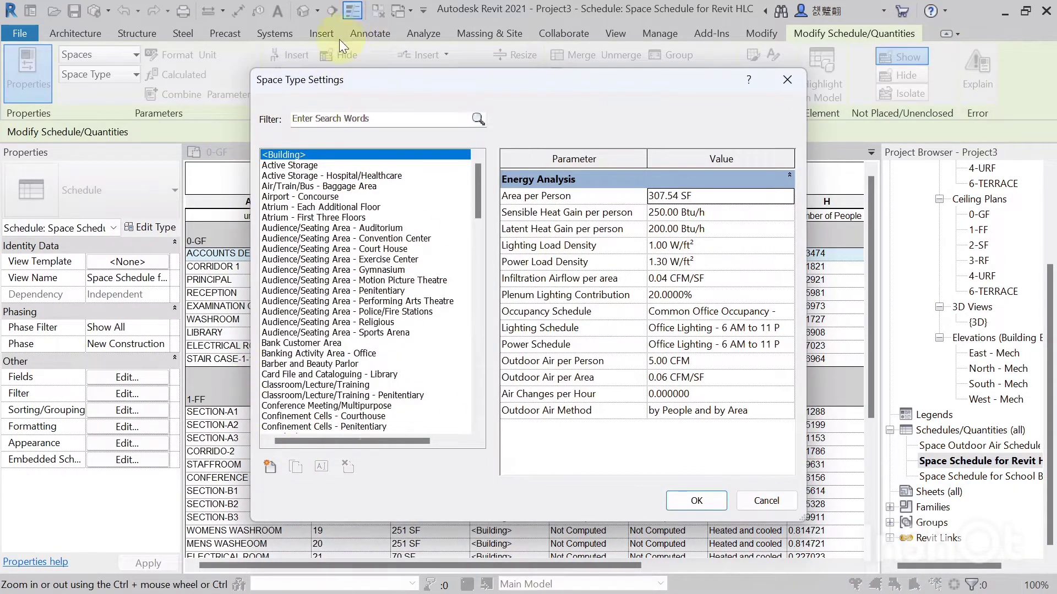
click(315, 115)
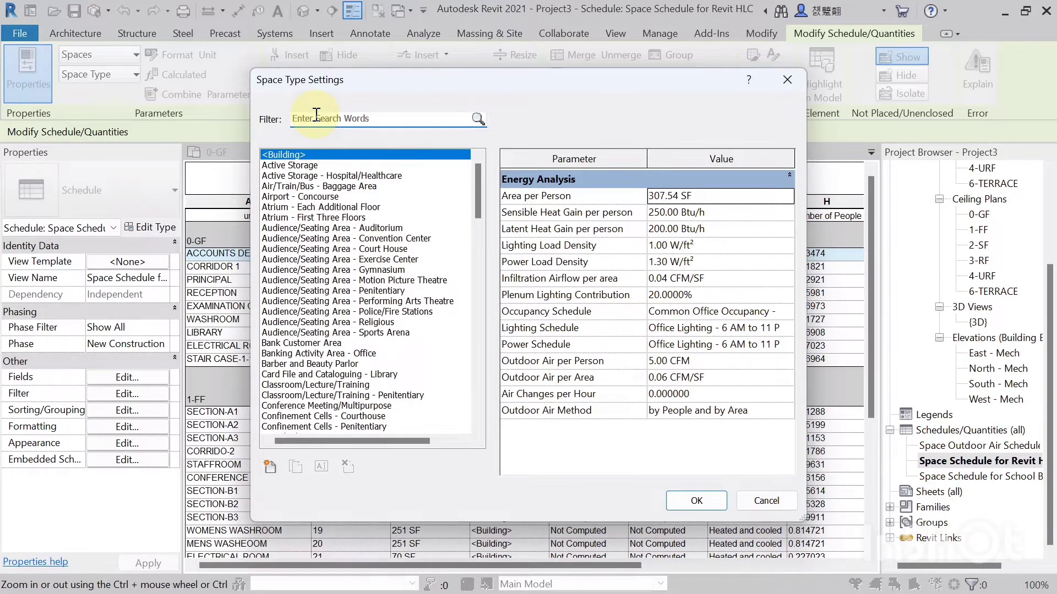
text(acc)
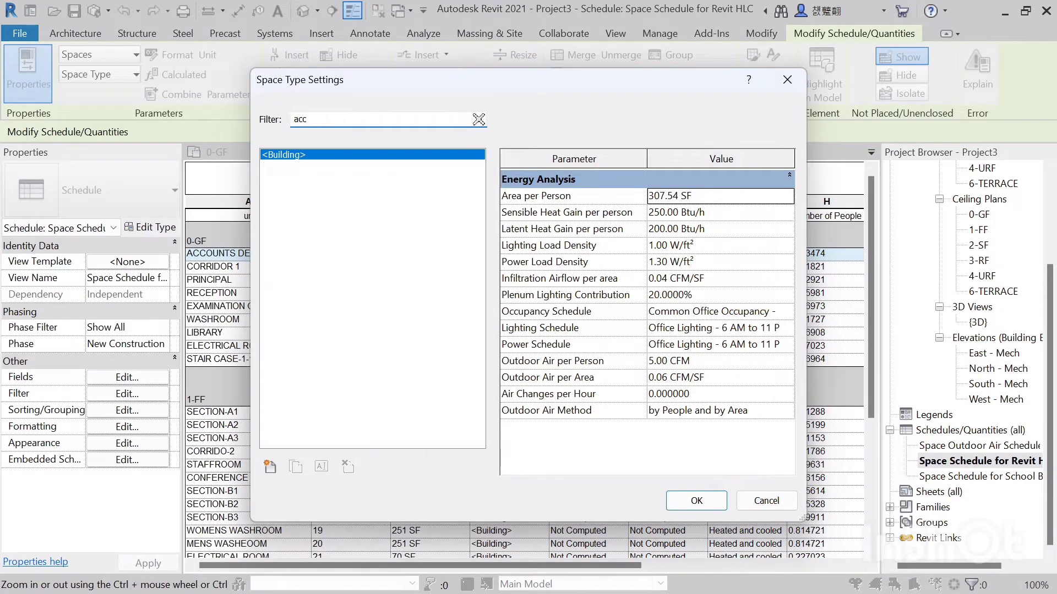
click(322, 121)
text(o)
key(BackSpace)
key(BackSpace)
key(BackSpace)
key(BackSpace)
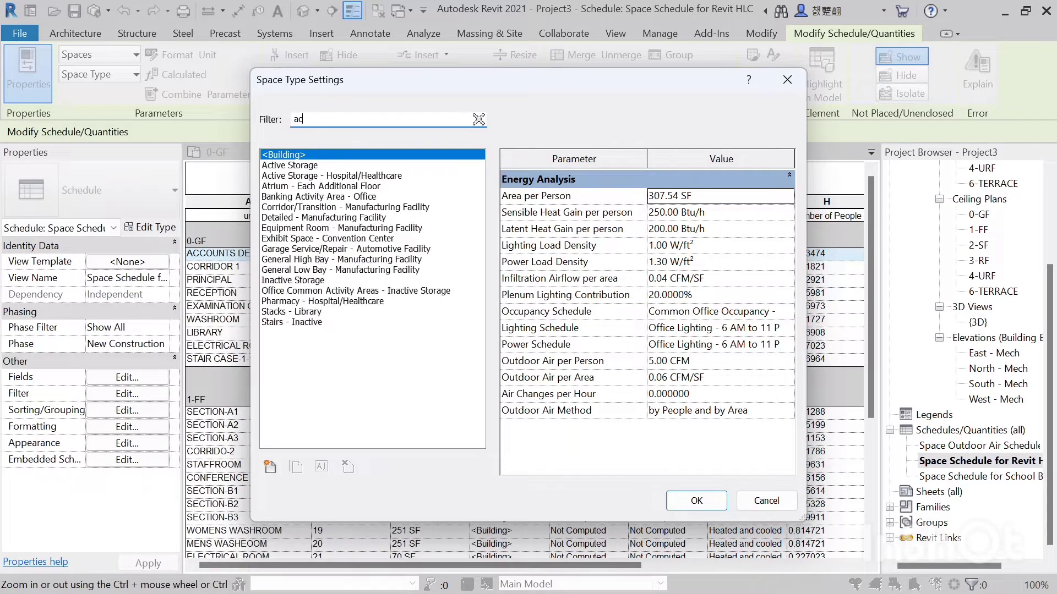
- Filter the space types by "bank" and assign Banking Activity Area - Office to ACCOUNTS DEPARTMENT
click(322, 121)
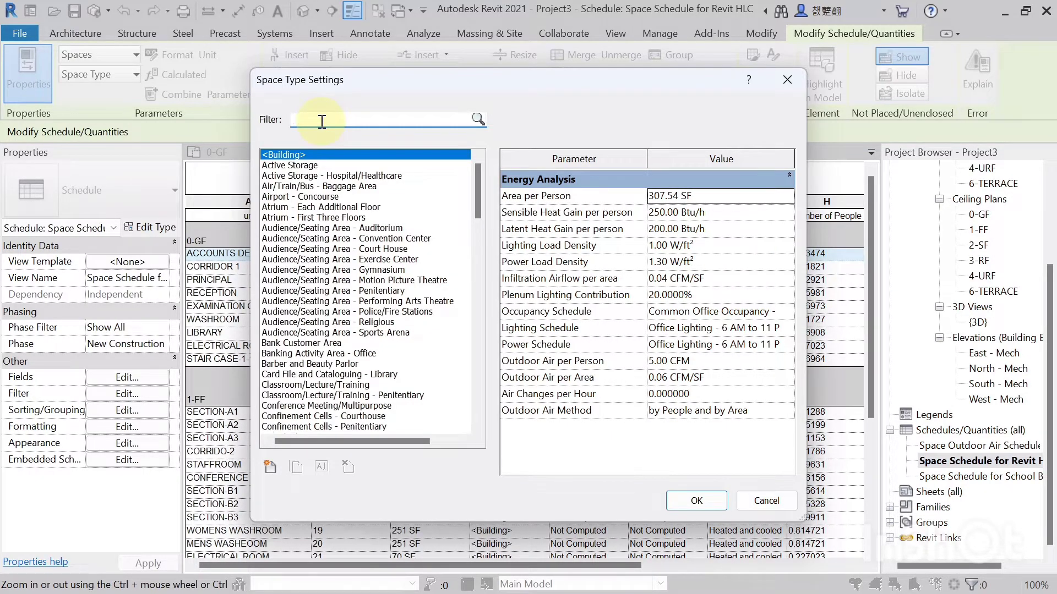
text(bank)
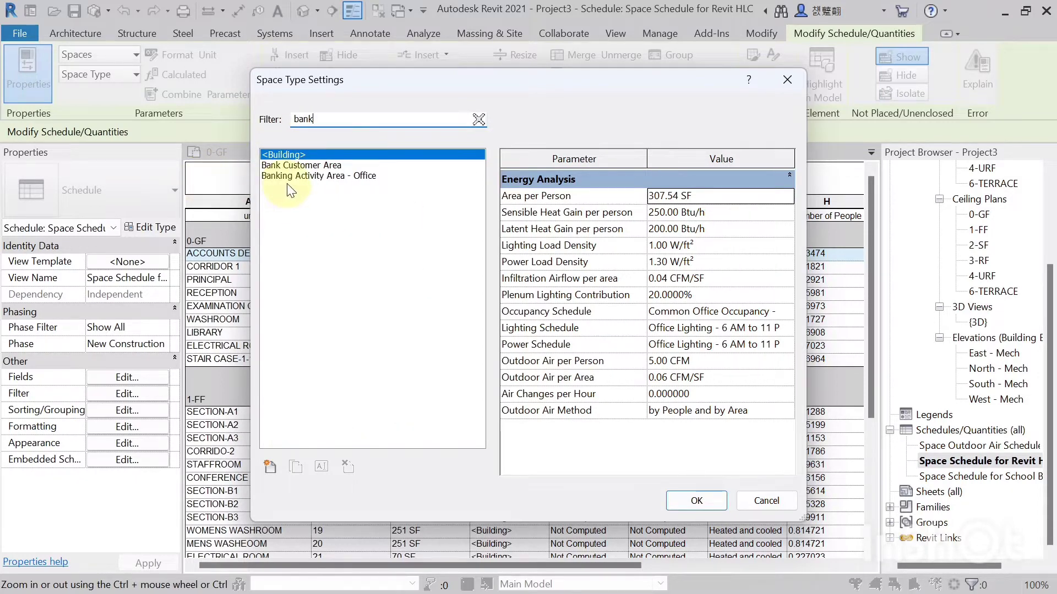
click(335, 176)
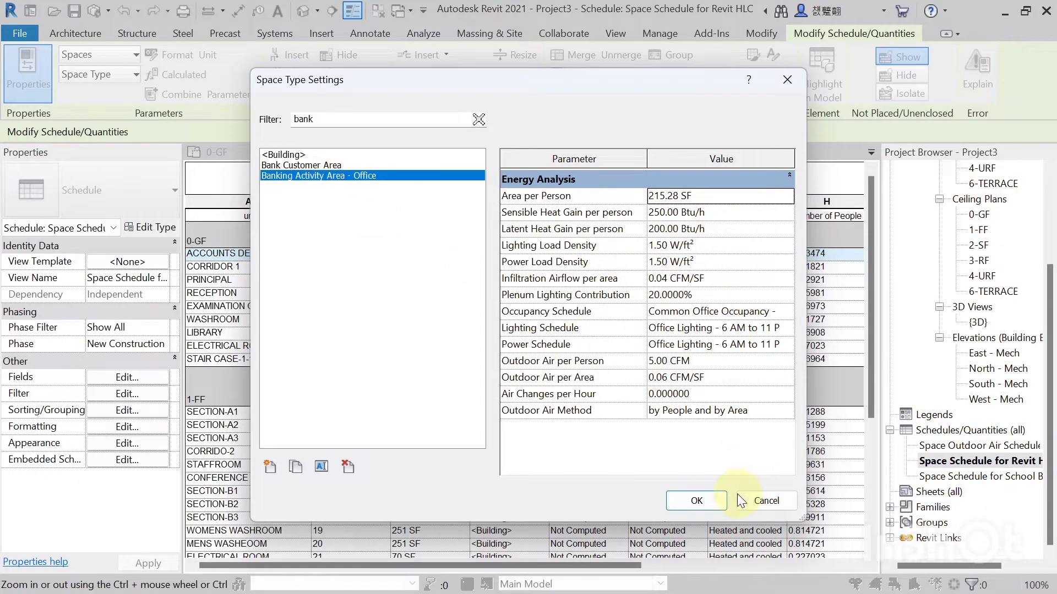
click(697, 500)
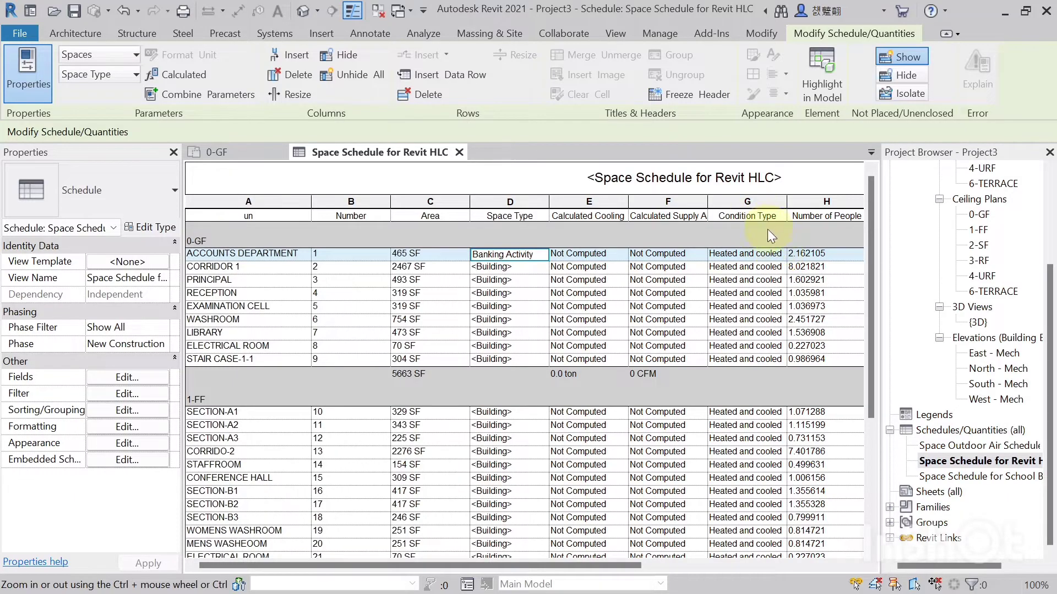
- Set the Condition Type to Cooled for ACCOUNTS DEPARTMENT and to Unconditioned for CORRIDOR 1
click(779, 254)
click(778, 256)
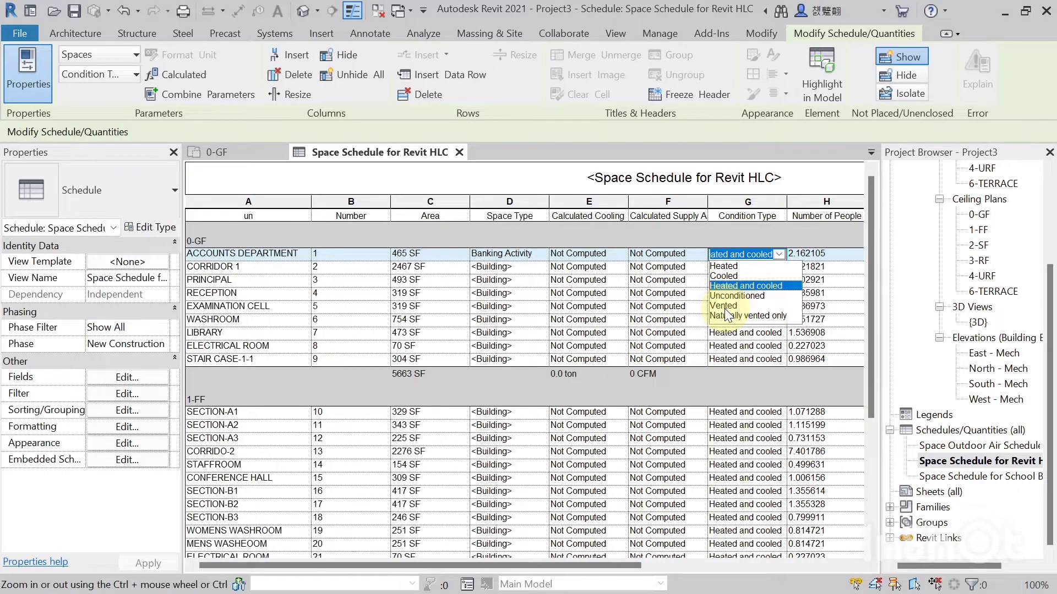
click(734, 276)
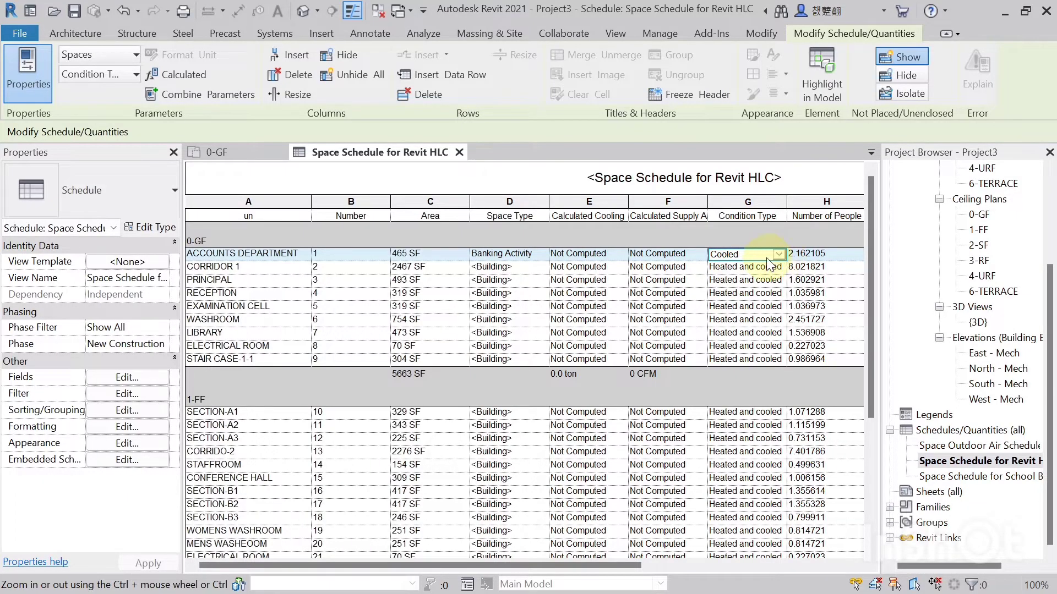
click(778, 268)
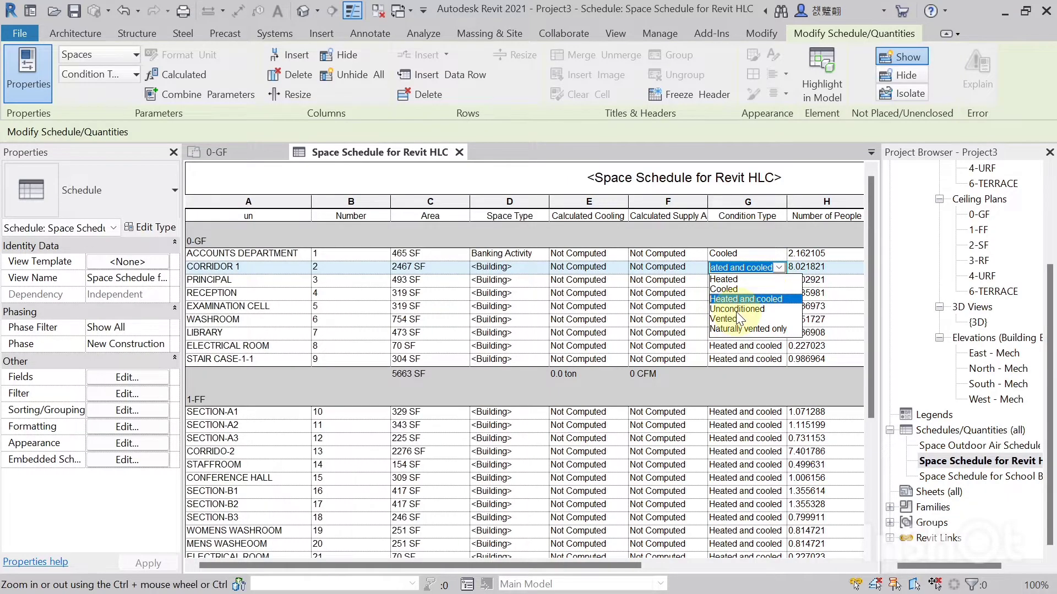
click(735, 310)
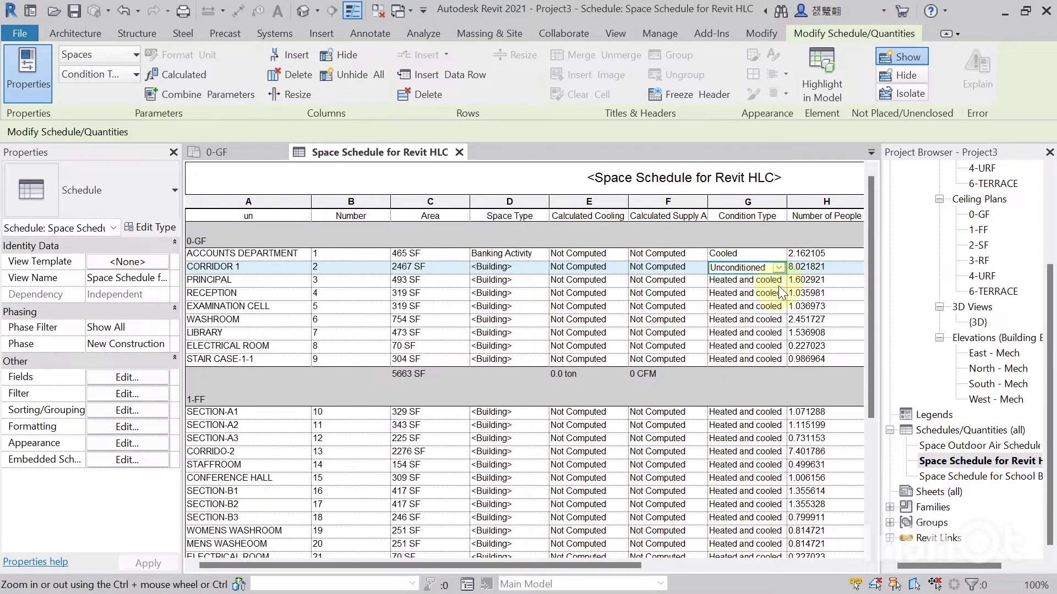
- Set the Condition Type of PRINCIPAL, RECEPTION and EXAMINATION CELL to Cooled
click(779, 280)
click(730, 301)
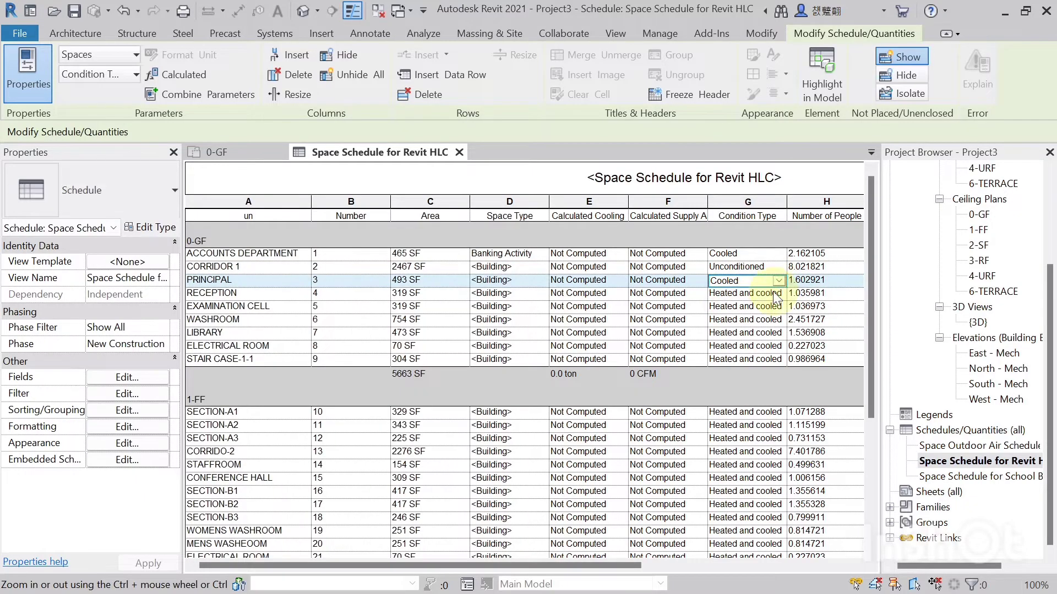
click(773, 292)
click(728, 312)
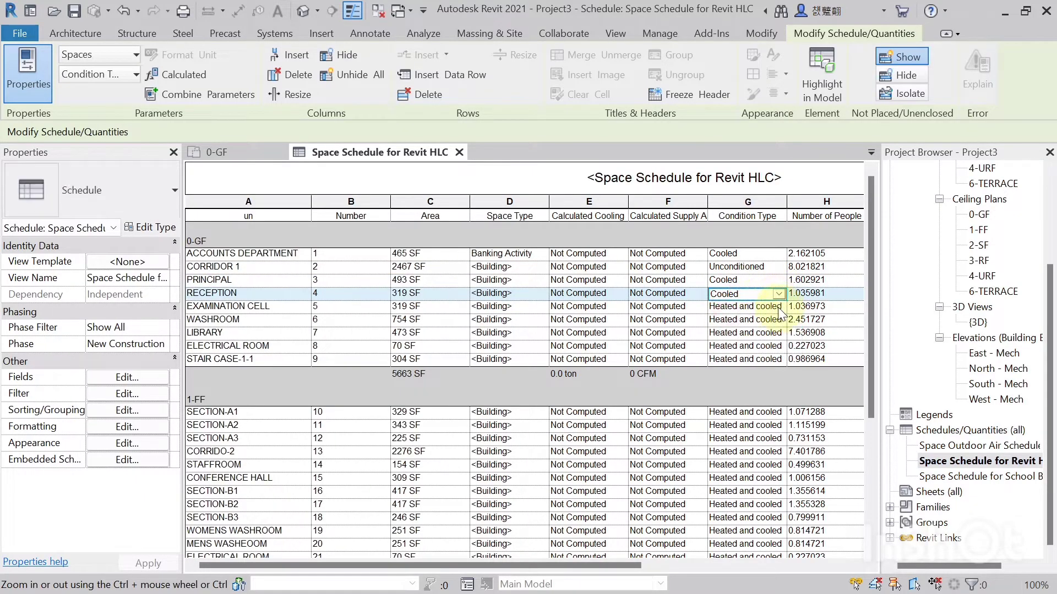
click(777, 307)
click(777, 307)
click(777, 327)
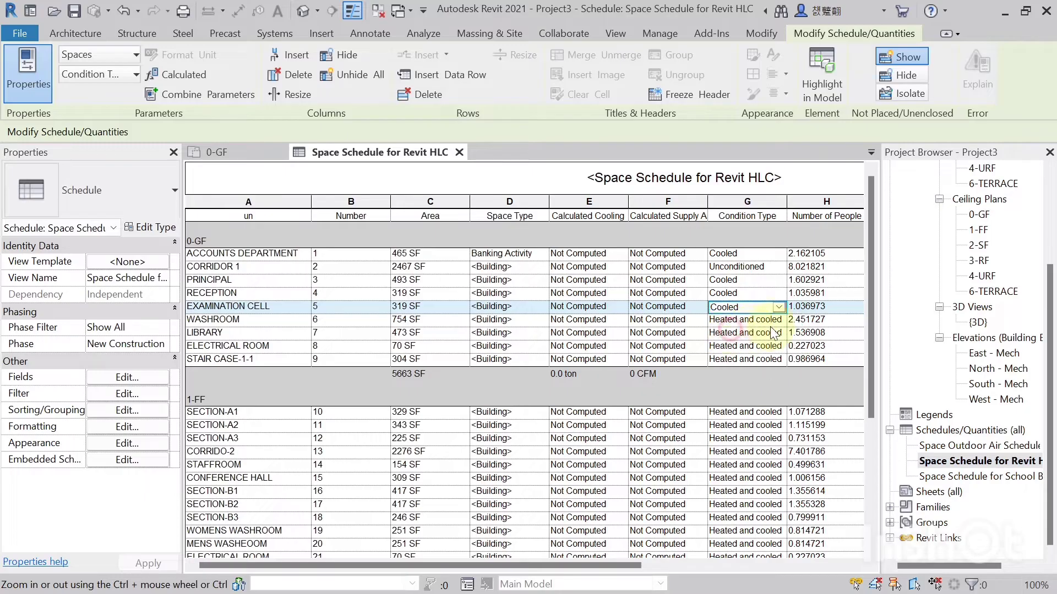
- Set the Condition Type to Unconditioned for the 0-GF WASHROOM and to Cooled for LIBRARY
click(778, 321)
click(777, 320)
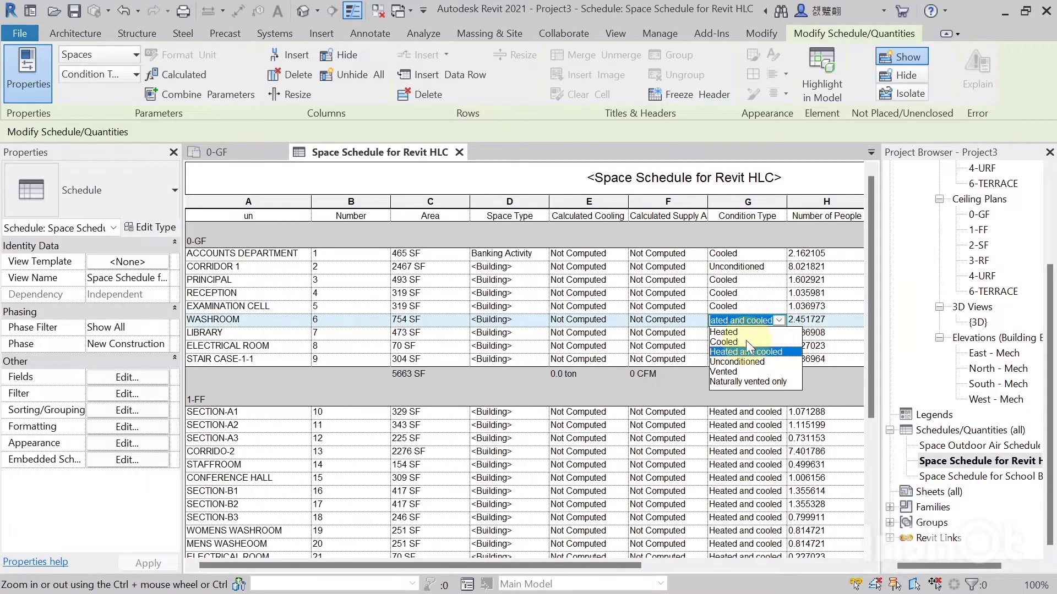
click(739, 364)
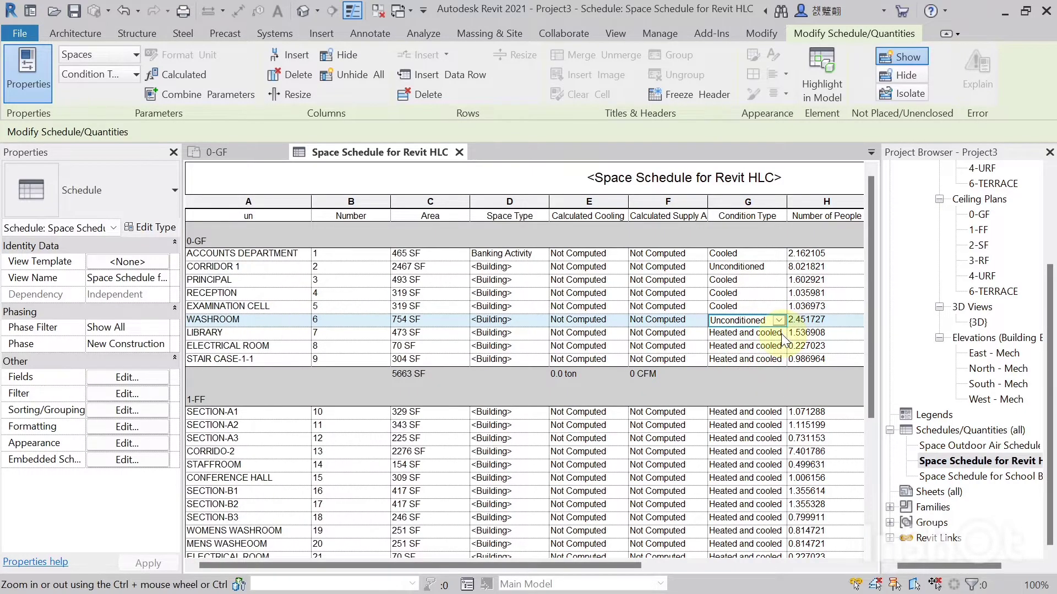
click(781, 333)
click(780, 333)
click(776, 352)
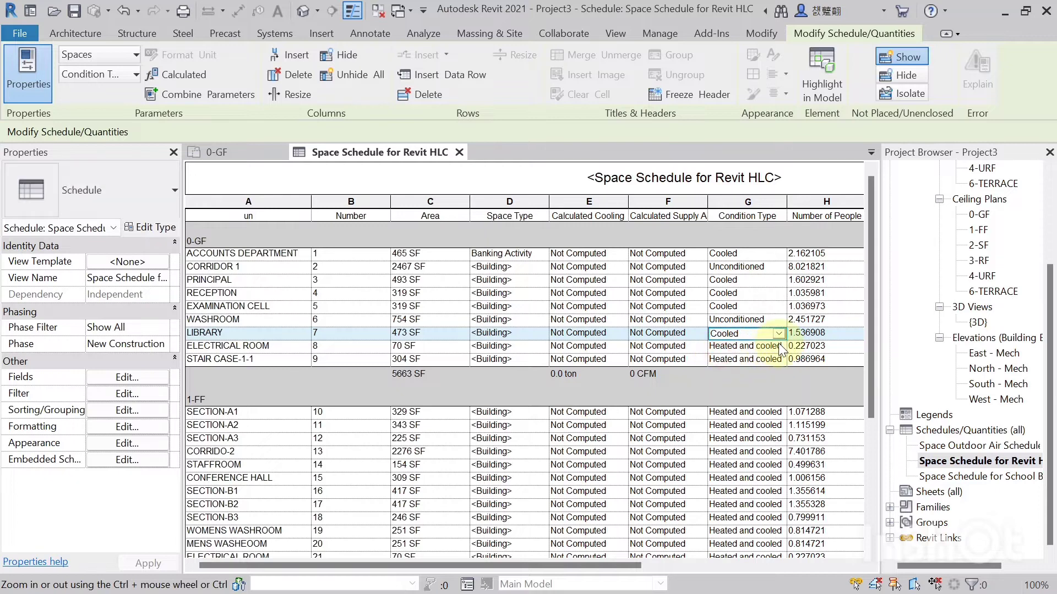
- Set the Condition Type to Vented for the 0-GF ELECTRICAL ROOM and to Unconditioned for STAIR CASE-1-1
click(778, 345)
click(778, 345)
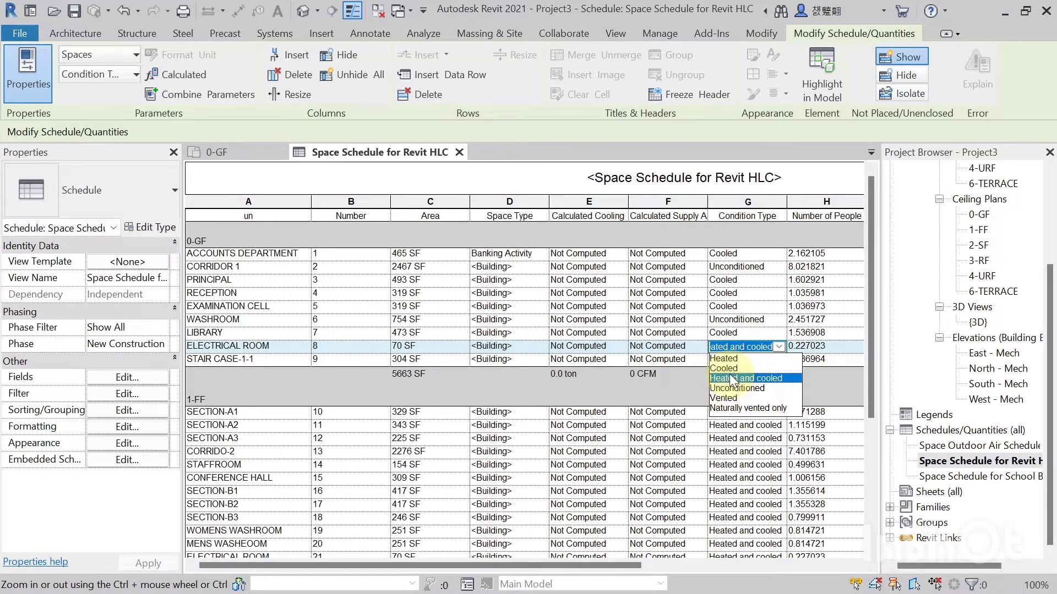
click(724, 397)
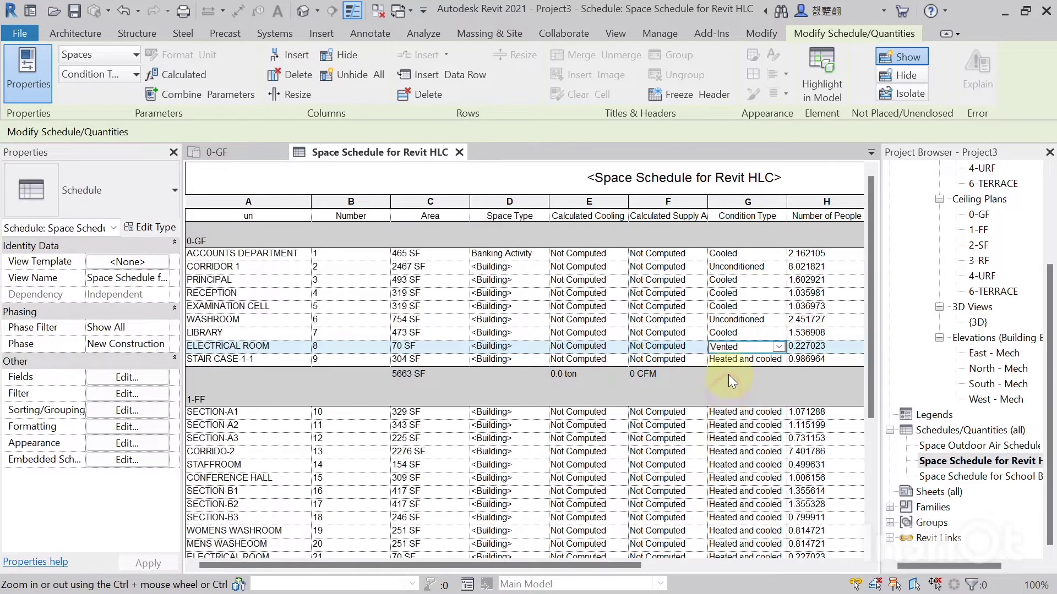
click(778, 358)
click(778, 359)
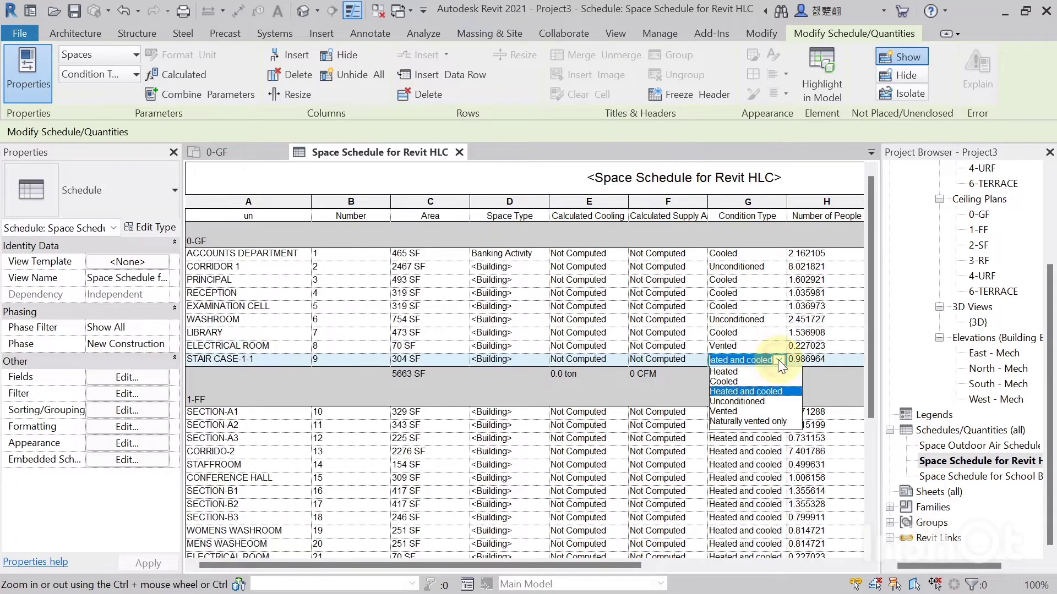
click(732, 403)
- Set the Condition Type of SECTION-A1, SECTION-A2 and SECTION-A3 on level 1-FF to Cooled
scroll(722, 384, down, 3)
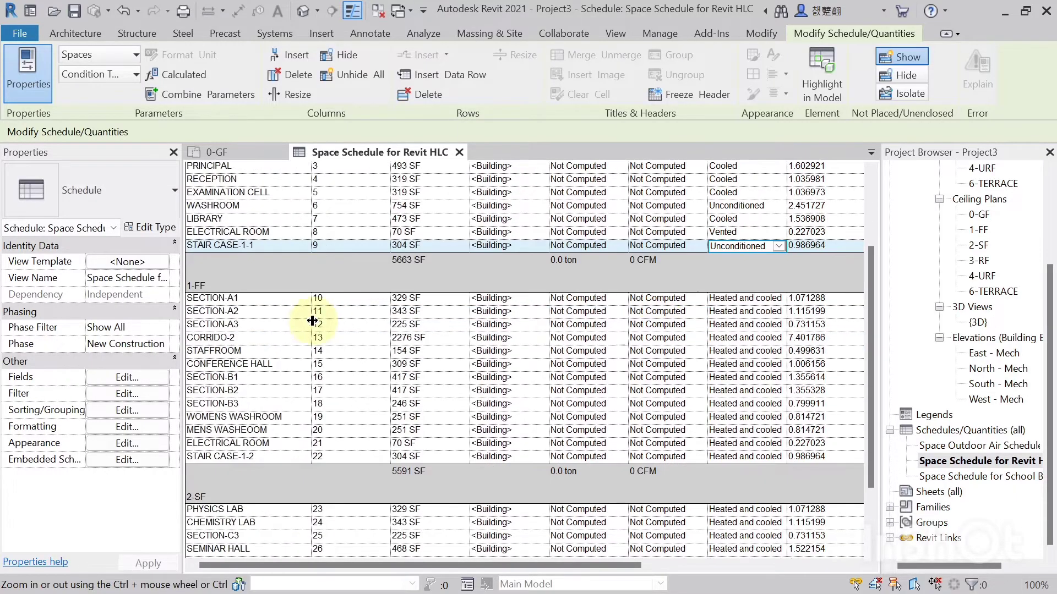
click(776, 299)
click(777, 299)
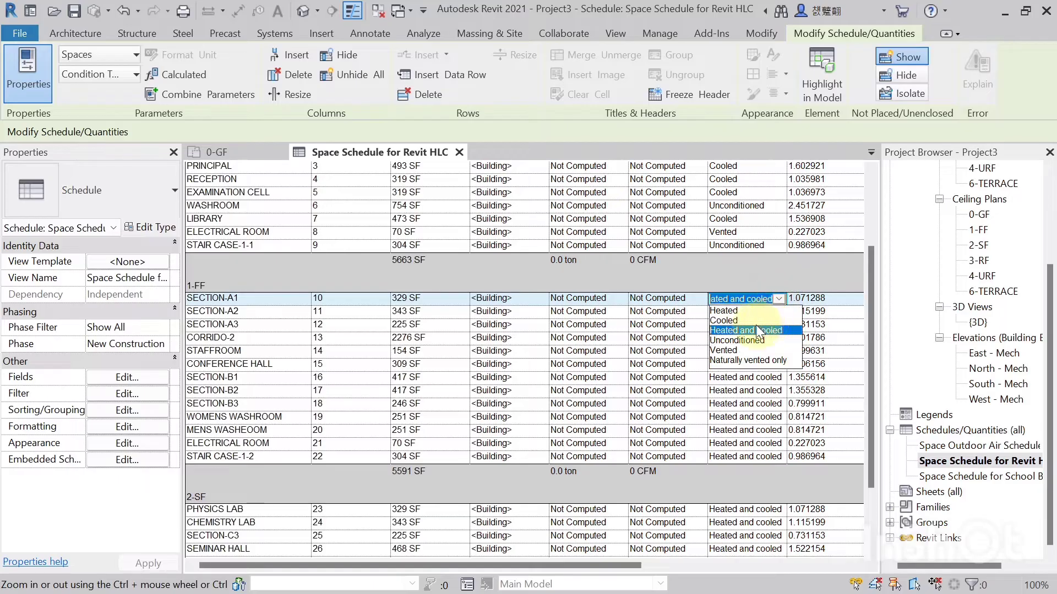
click(757, 323)
click(777, 312)
click(778, 312)
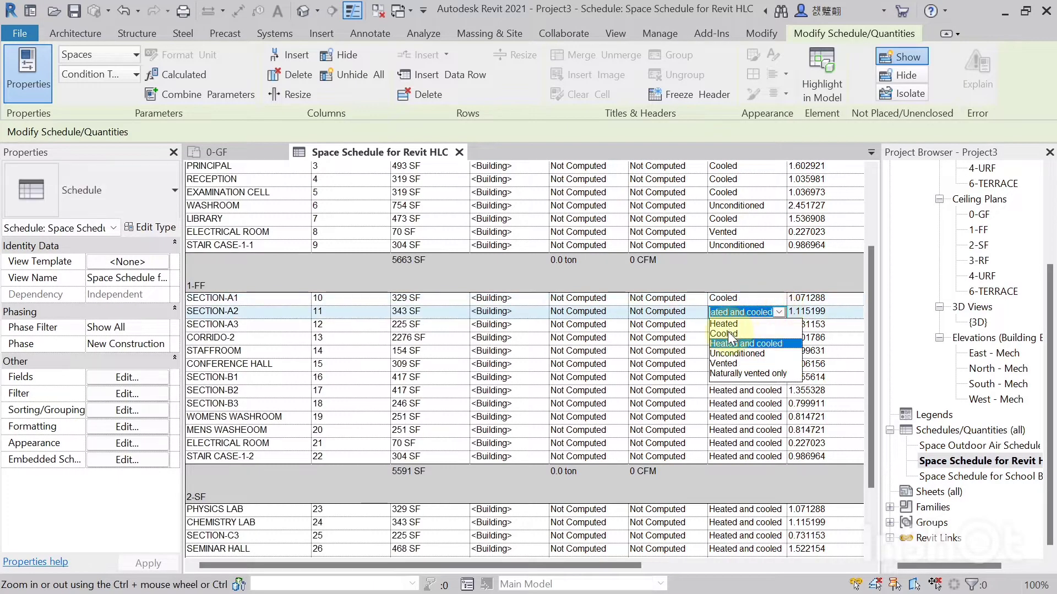
click(731, 335)
click(776, 325)
click(778, 325)
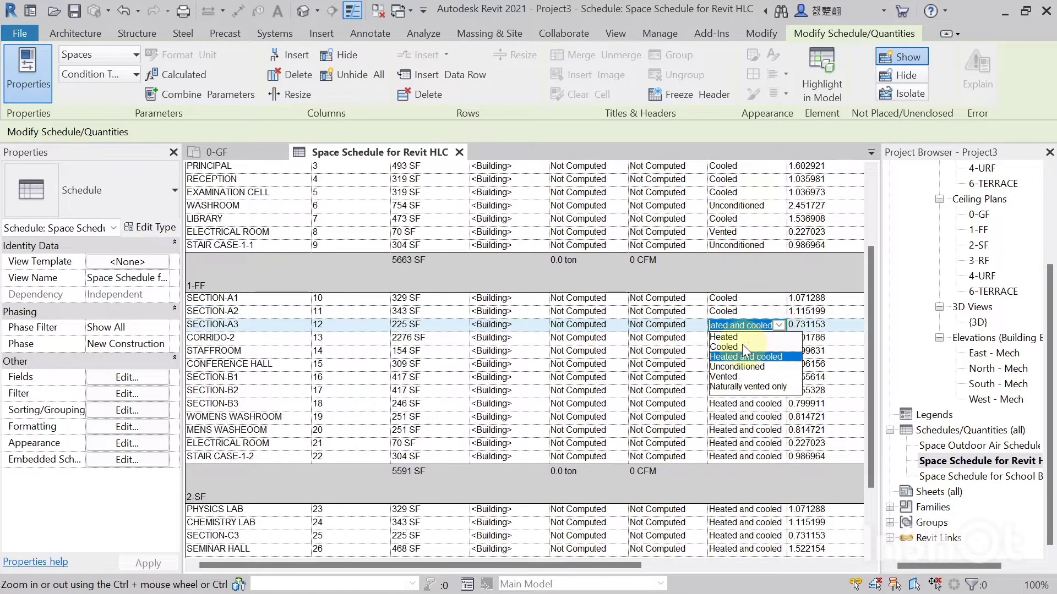
click(742, 347)
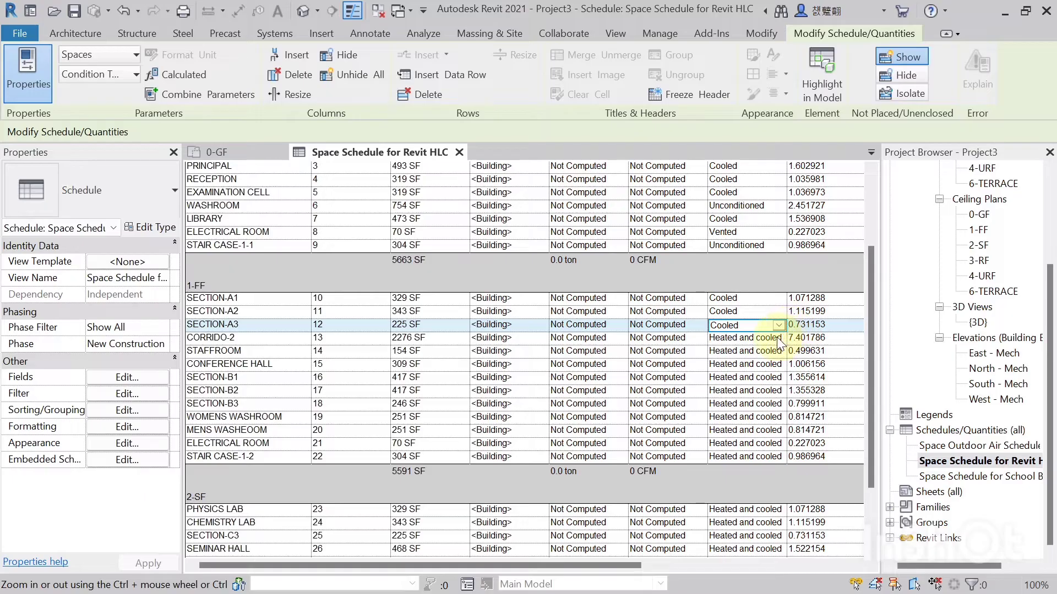
- Set the Condition Type to Unconditioned for CORRIDO-2 and to Cooled for STAFFROOM and CONFERENCE HALL on level 1-FF
click(777, 337)
click(778, 338)
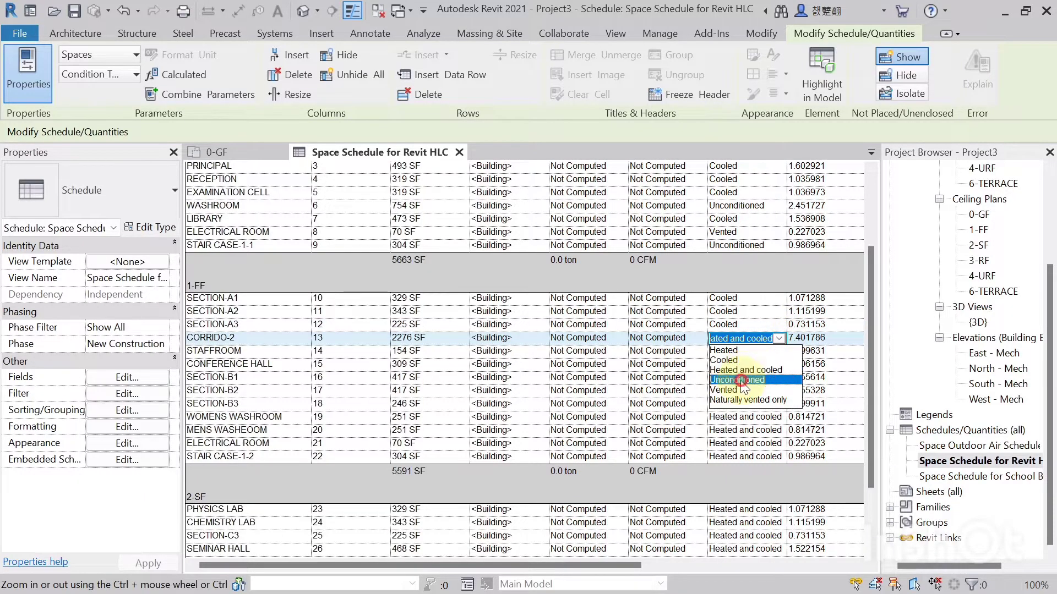
click(741, 381)
click(778, 352)
click(777, 352)
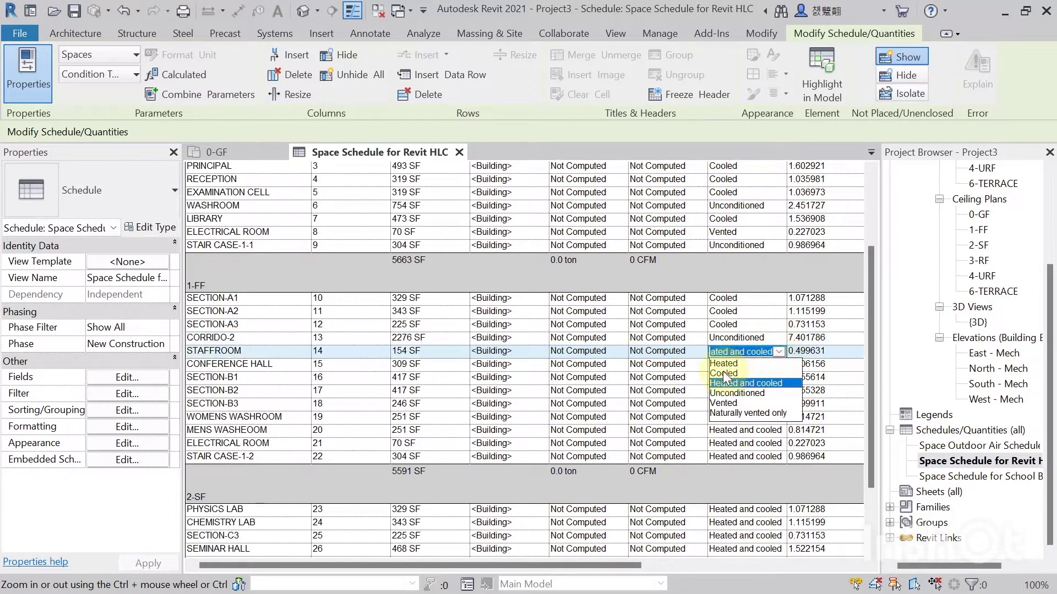
click(722, 372)
click(779, 365)
click(778, 365)
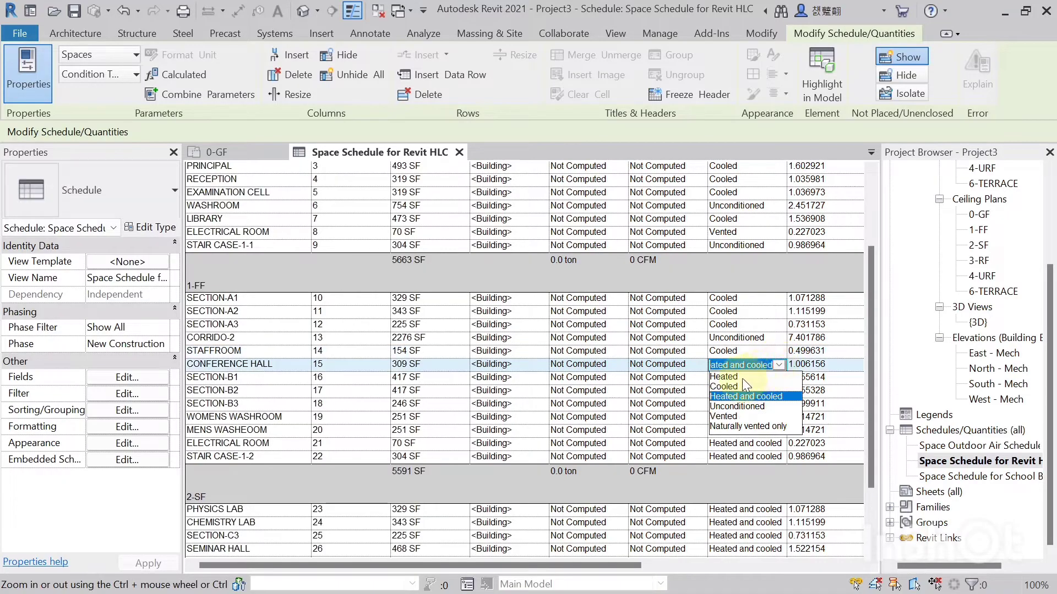
click(731, 385)
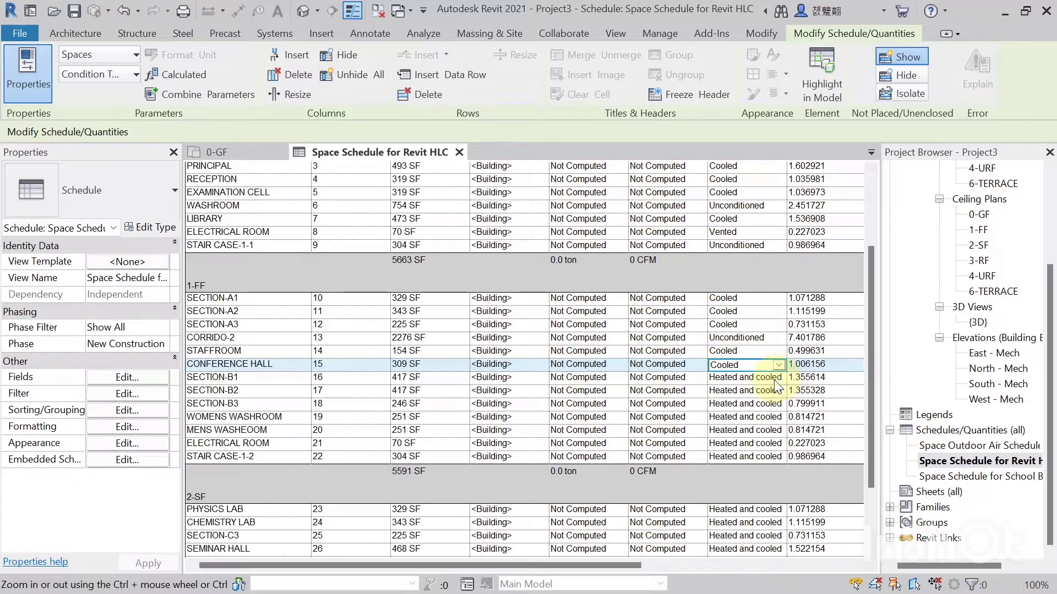
- Set the Condition Type of SECTION-B1, SECTION-B2 and SECTION-B3 on level 1-FF to Cooled
click(777, 378)
click(735, 399)
click(778, 391)
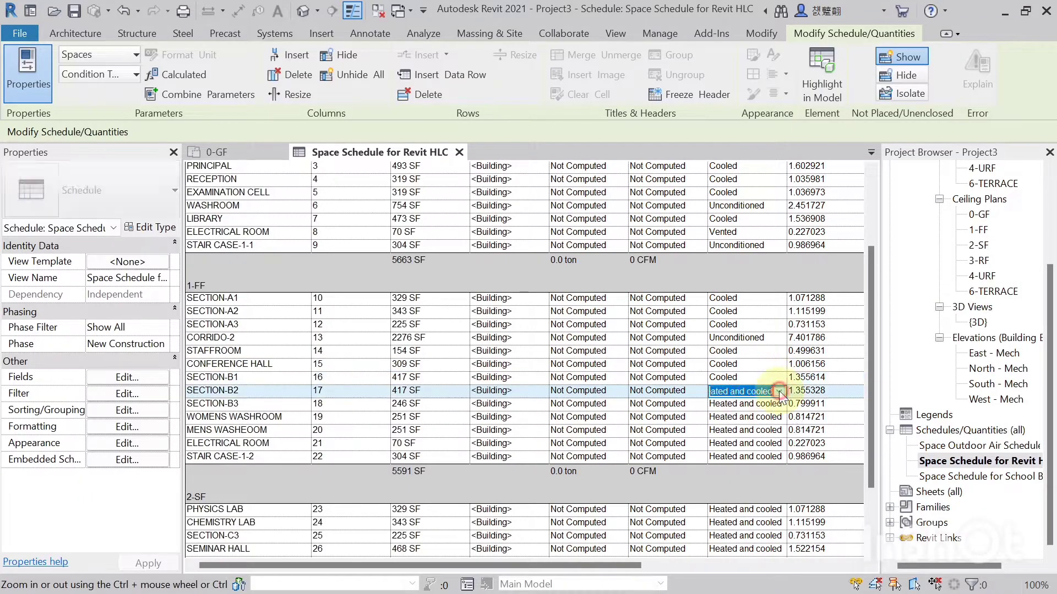
click(722, 412)
click(779, 405)
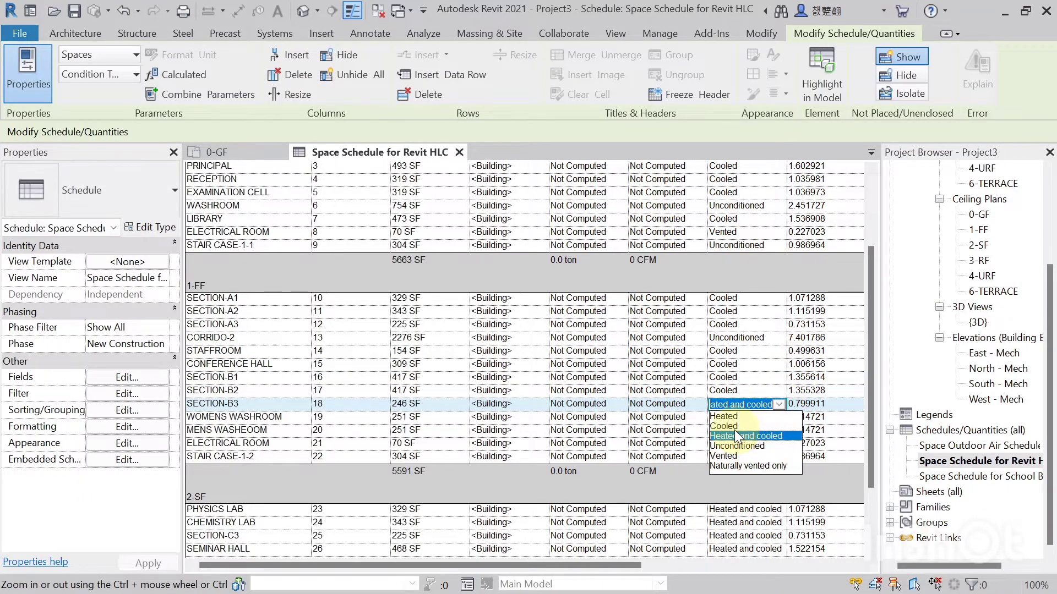
click(734, 430)
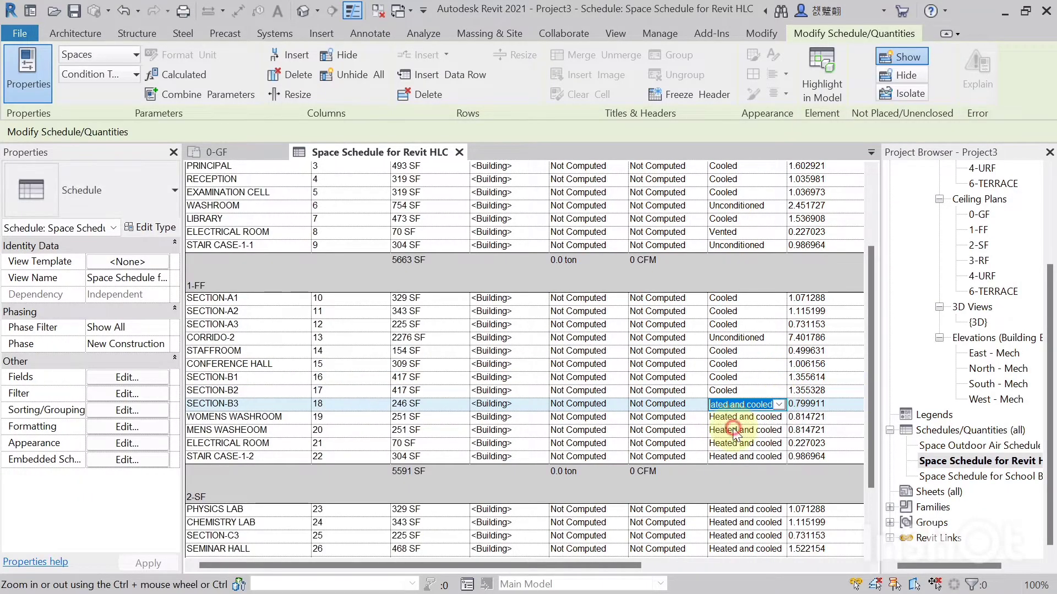
- Set the Condition Type of the women's and men's washrooms on level 1-FF to Unconditioned
click(777, 417)
click(777, 417)
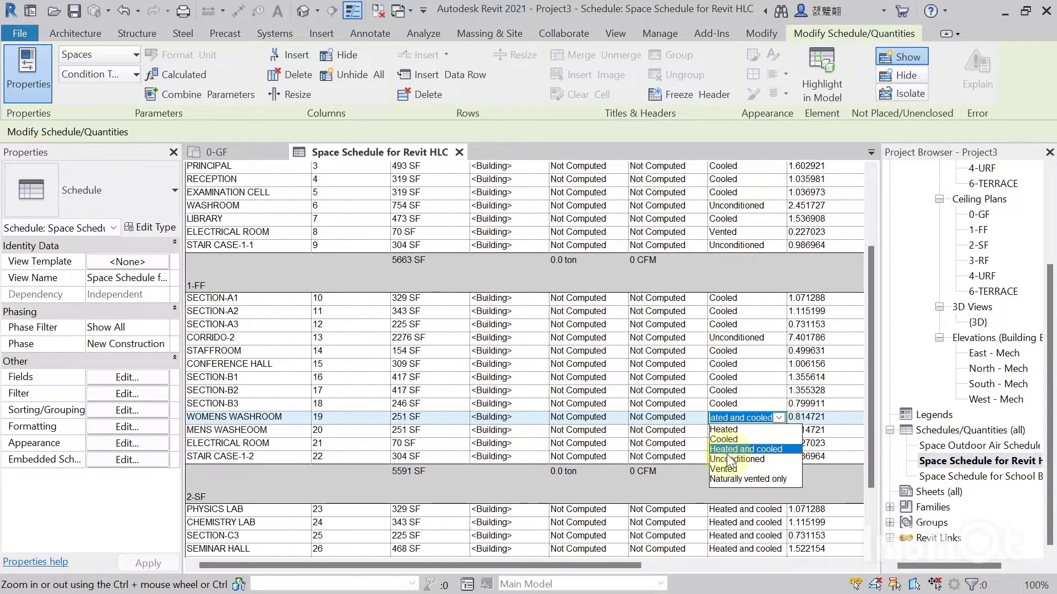
click(731, 460)
click(777, 431)
click(778, 430)
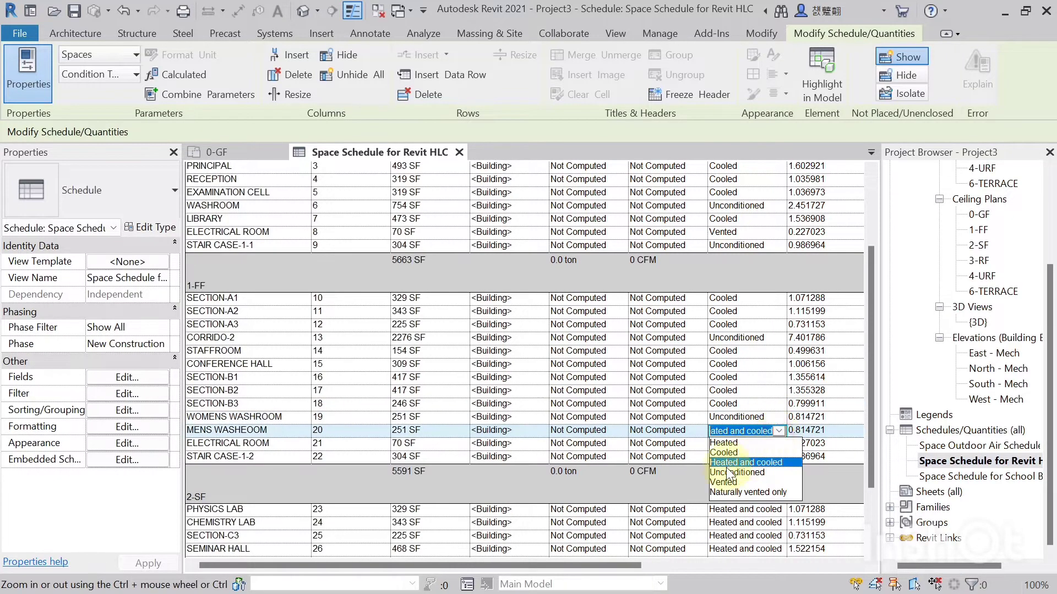
click(729, 473)
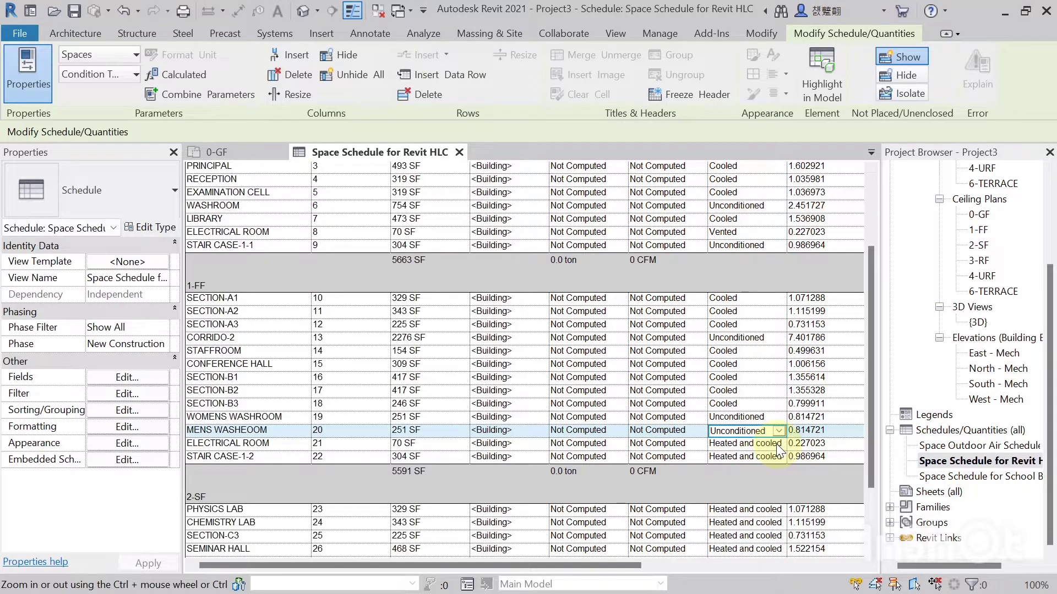
- Set the Condition Type to Vented for the 1-FF ELECTRICAL ROOM and to Unconditioned for STAIR CASE-1-2
click(777, 444)
click(778, 443)
click(737, 495)
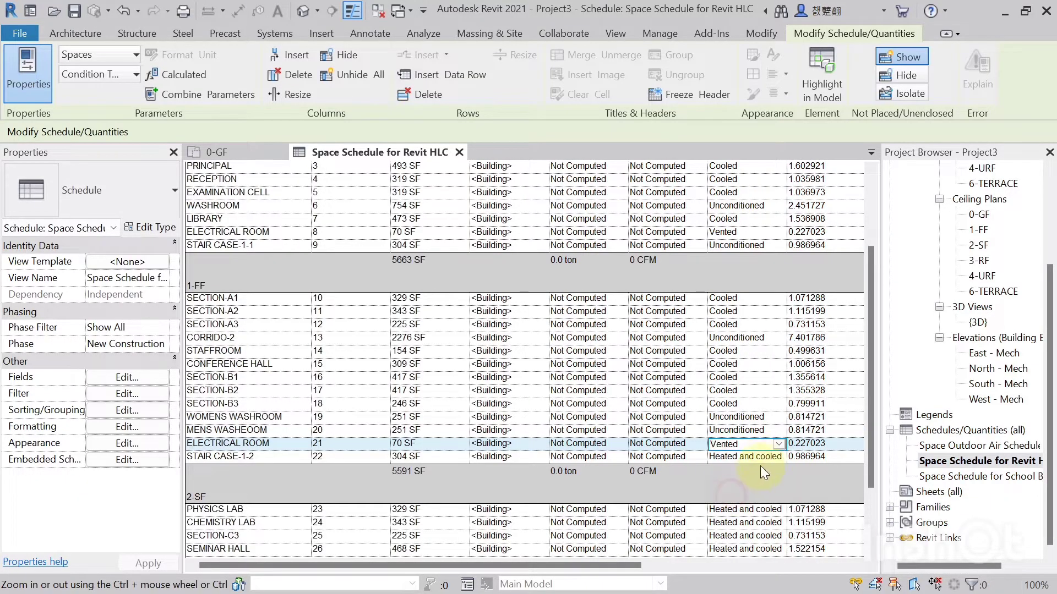
click(775, 458)
click(778, 457)
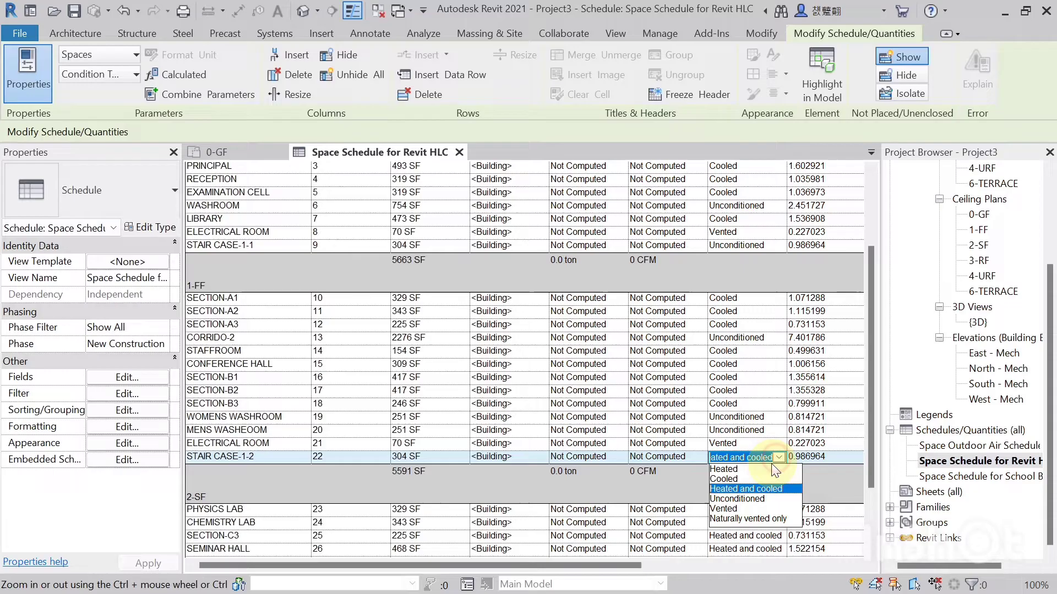
click(732, 500)
- Set the Condition Type of PHYSICS LAB, CHEMISTRY LAB and SECTION-C3 on level 2-SF to Cooled
scroll(723, 361, down, 3)
scroll(723, 361, down, 1)
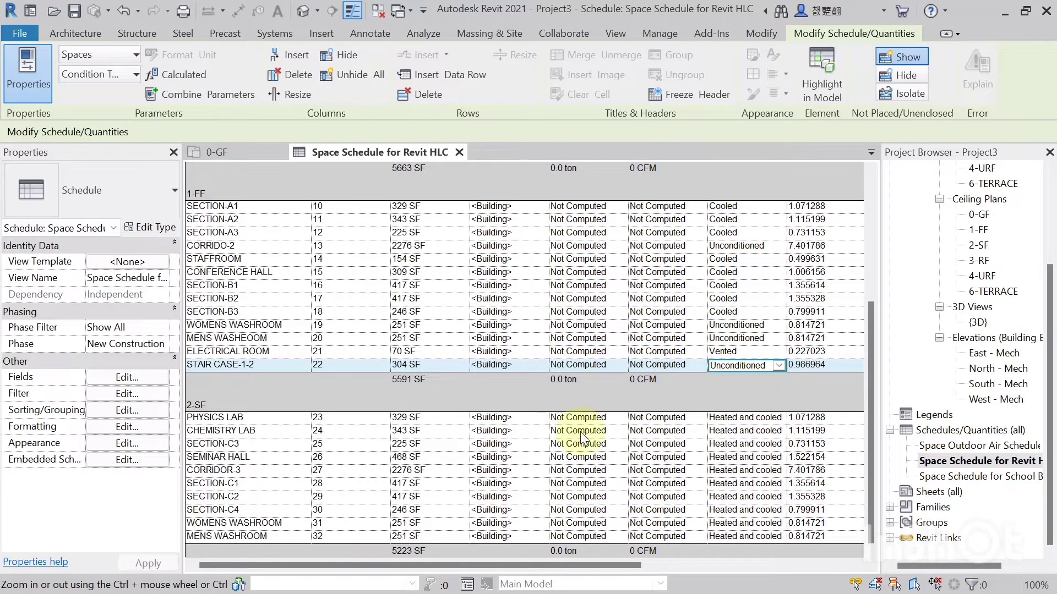
click(765, 417)
click(776, 416)
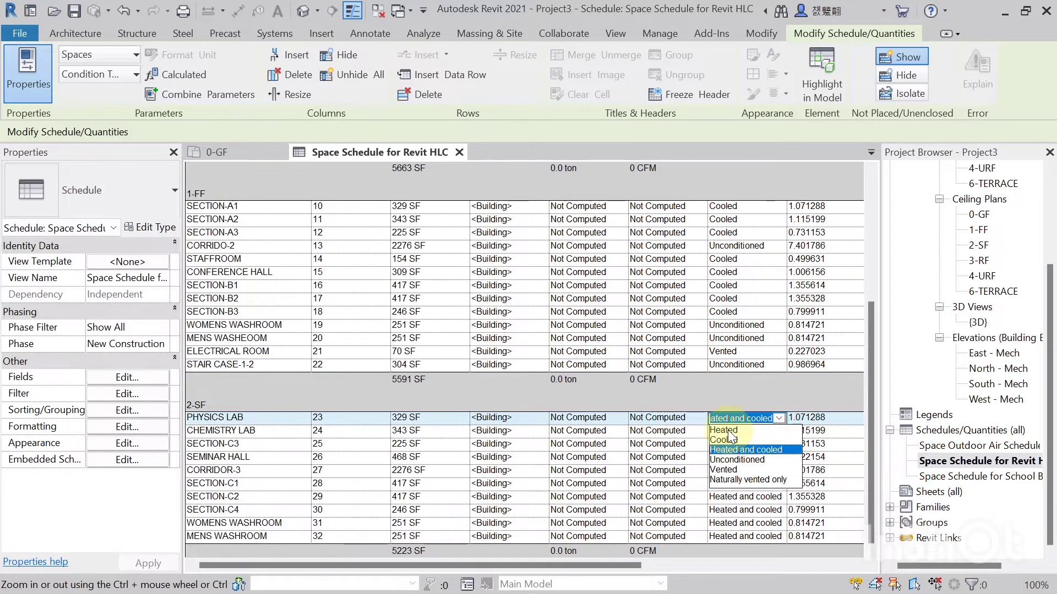
click(759, 443)
click(765, 431)
click(777, 432)
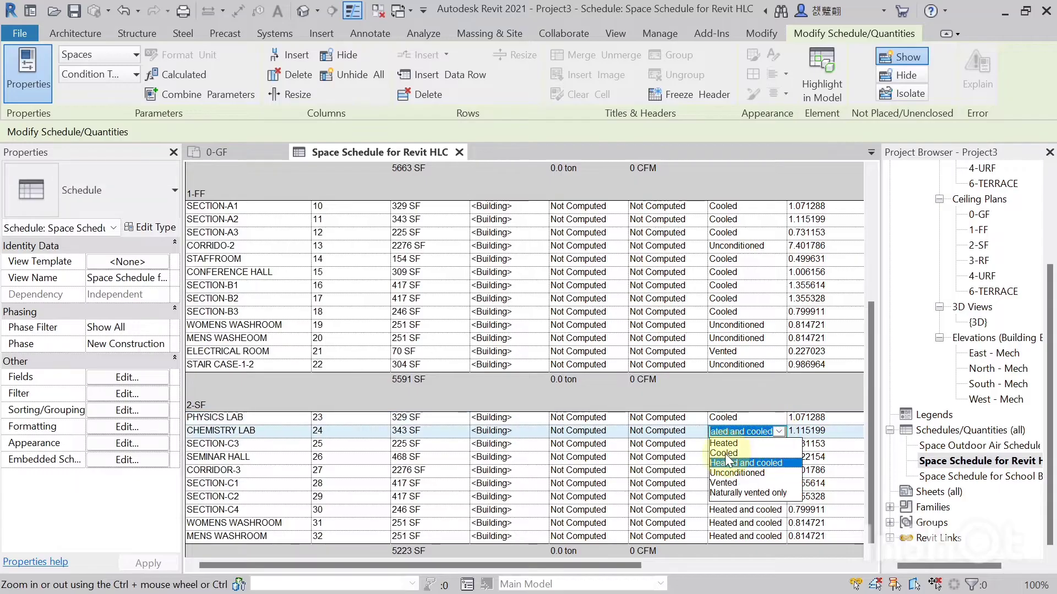
click(724, 455)
click(765, 444)
click(779, 444)
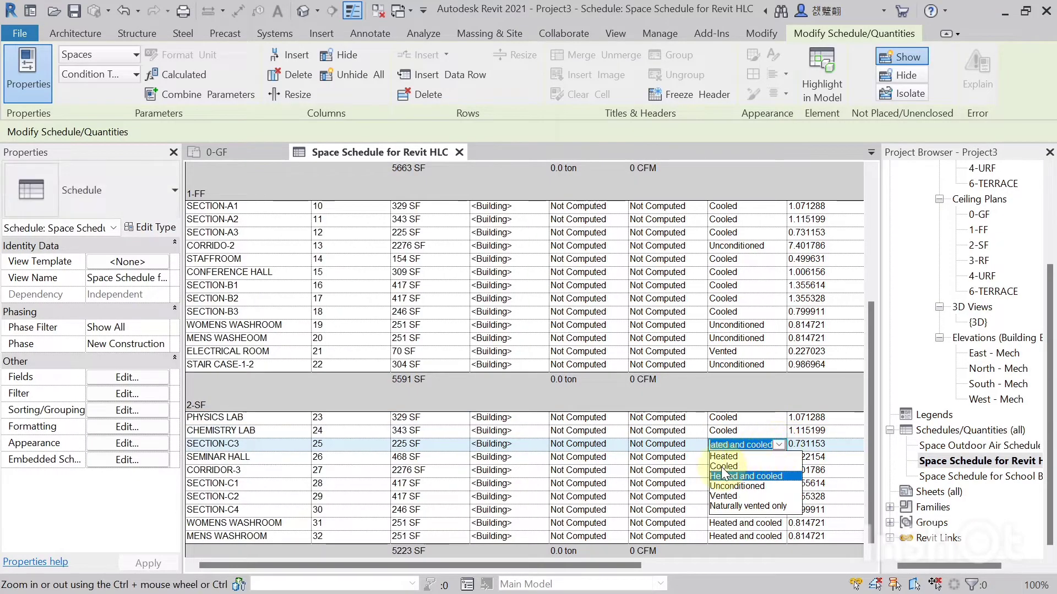
click(773, 467)
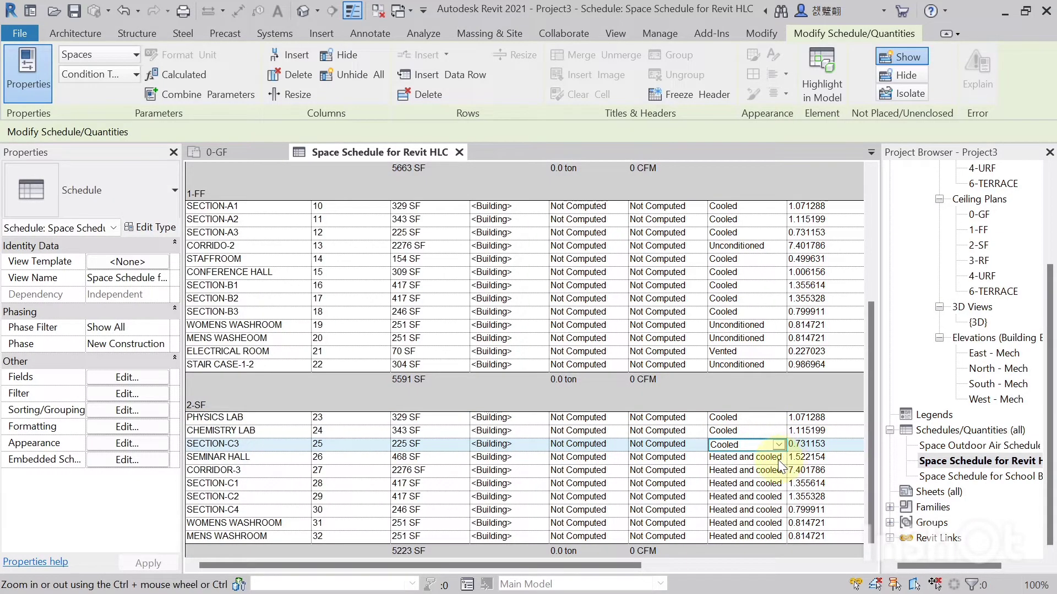
- Set the Condition Type to Cooled for SEMINAR HALL and to Unconditioned for CORRIDOR-3 on level 2-SF
click(778, 460)
click(777, 460)
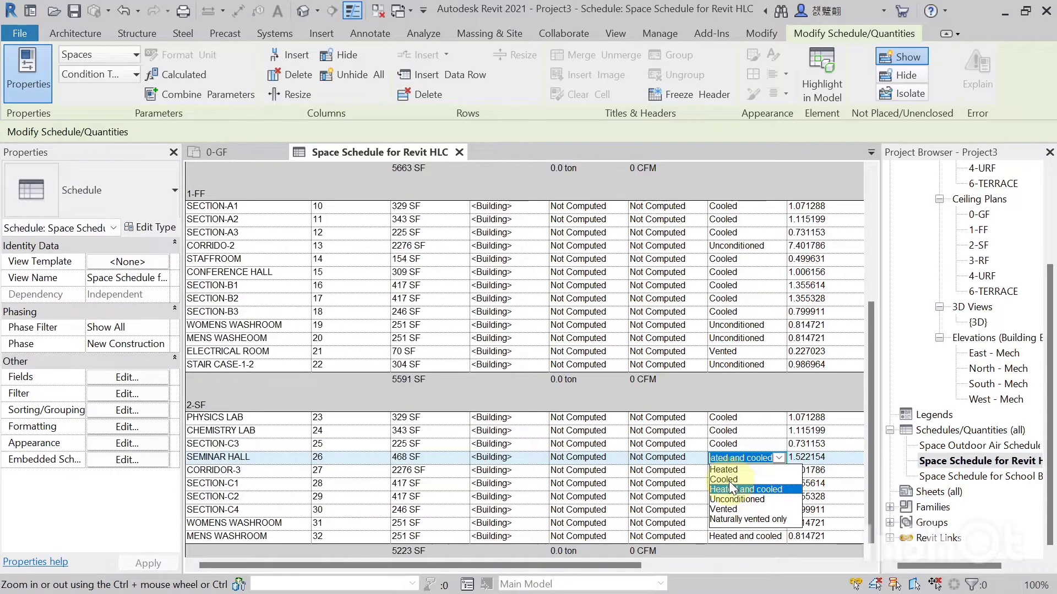
click(728, 481)
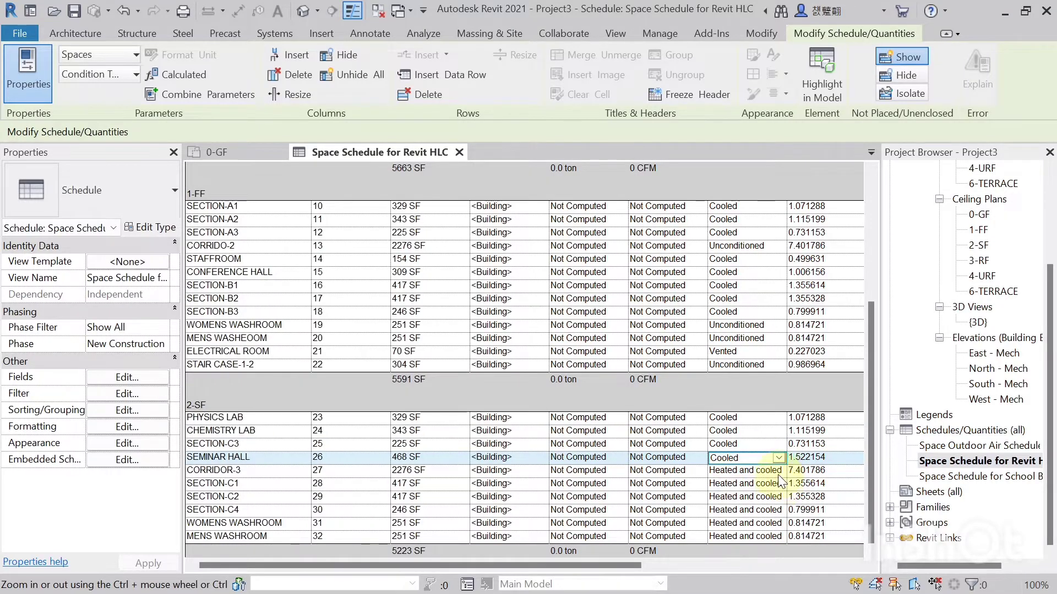
click(777, 473)
click(778, 474)
click(738, 515)
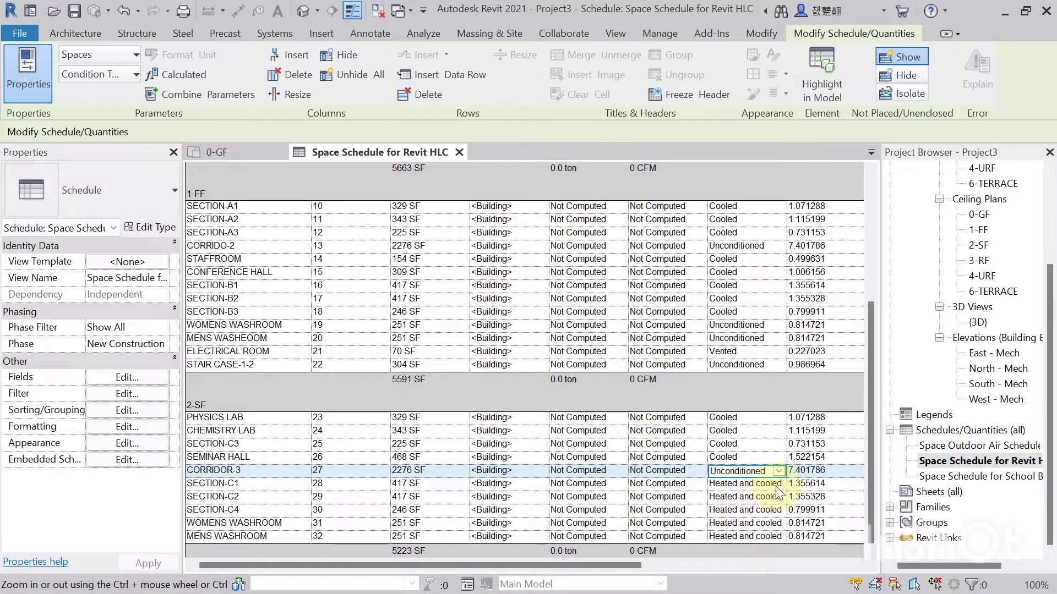
- Set the Condition Type of SECTION-C1, SECTION-C2 and SECTION-C4 on level 2-SF to Cooled
click(778, 484)
click(778, 484)
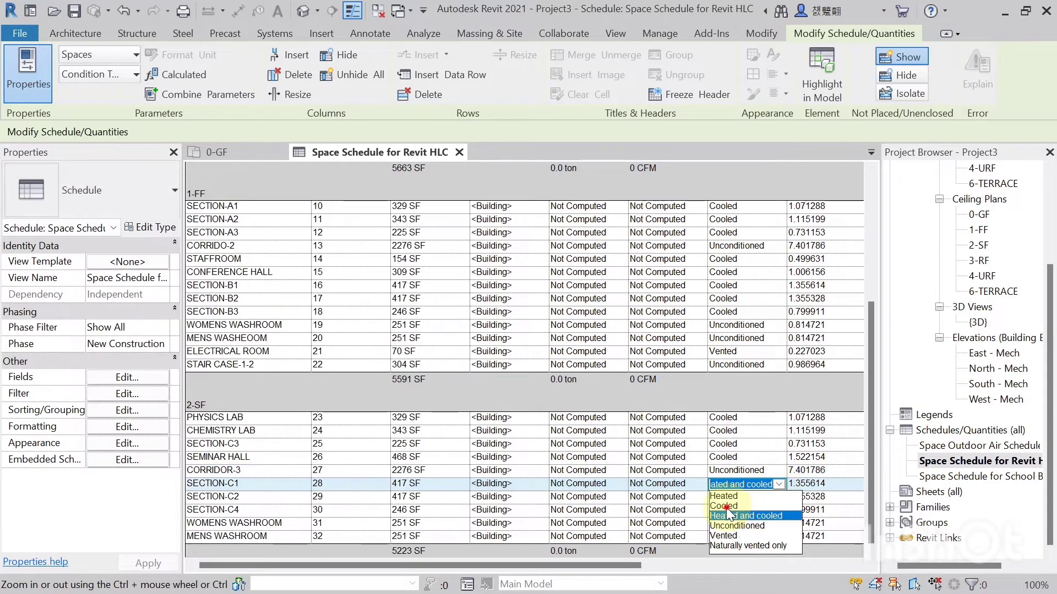
click(786, 502)
click(780, 497)
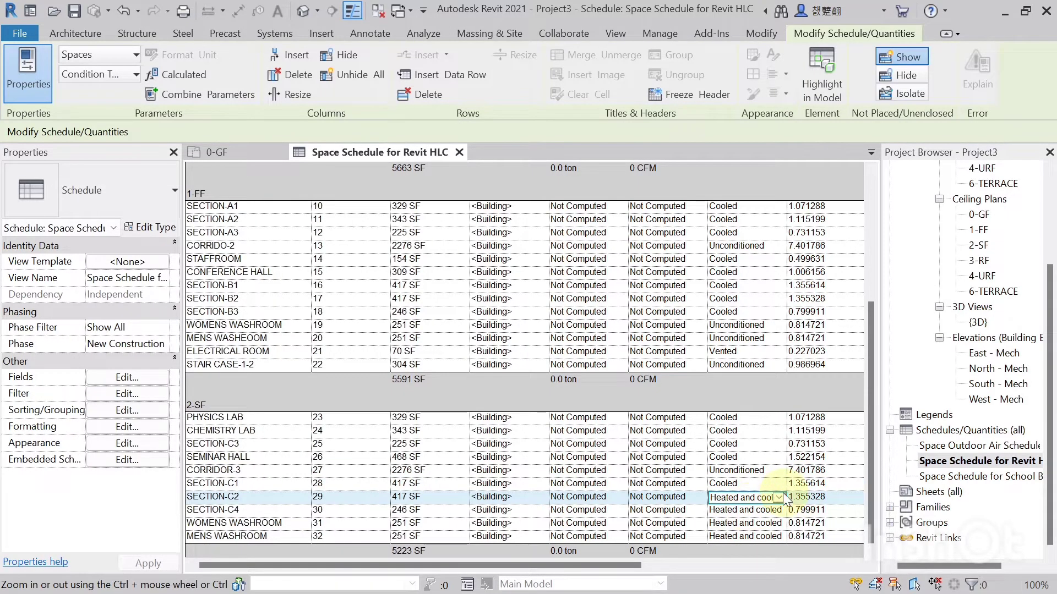
click(781, 497)
click(780, 497)
click(731, 516)
click(777, 510)
click(777, 510)
click(734, 531)
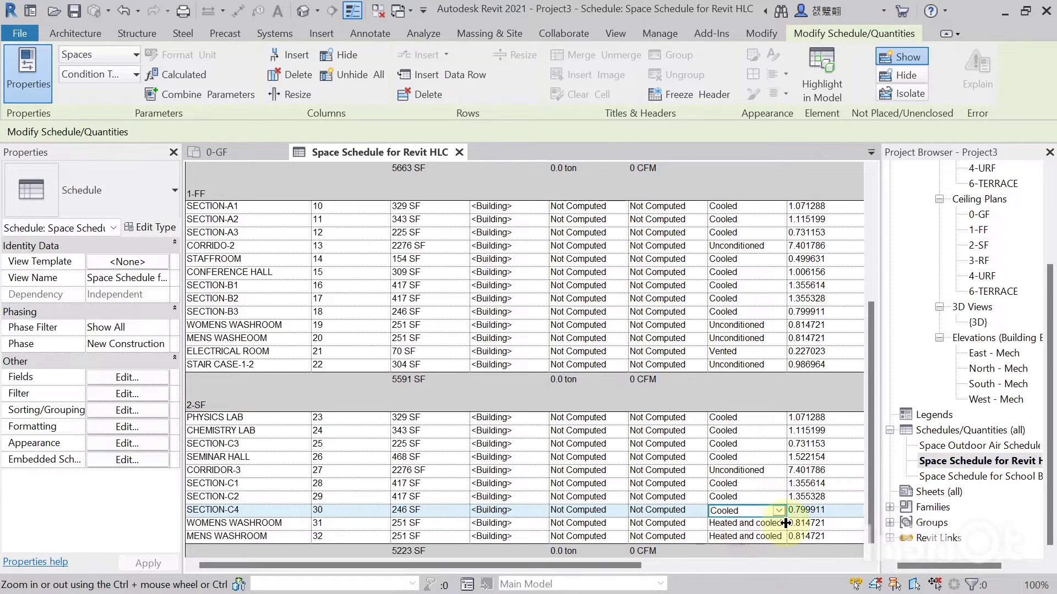
- Set the Condition Type of the women's and men's washrooms on level 2-SF to Unconditioned
click(778, 523)
click(778, 523)
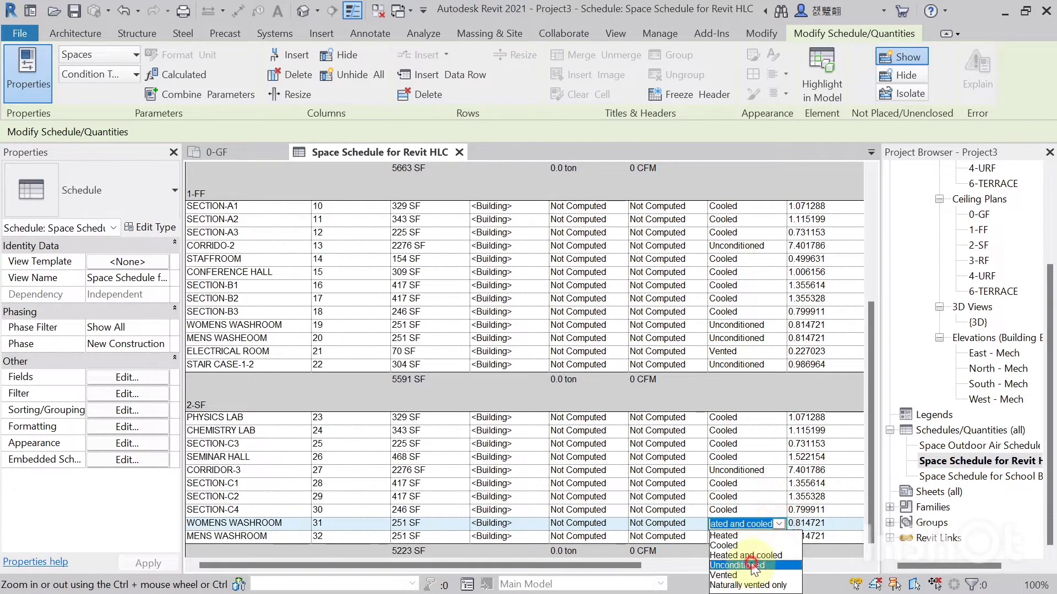
click(738, 569)
click(772, 536)
click(771, 536)
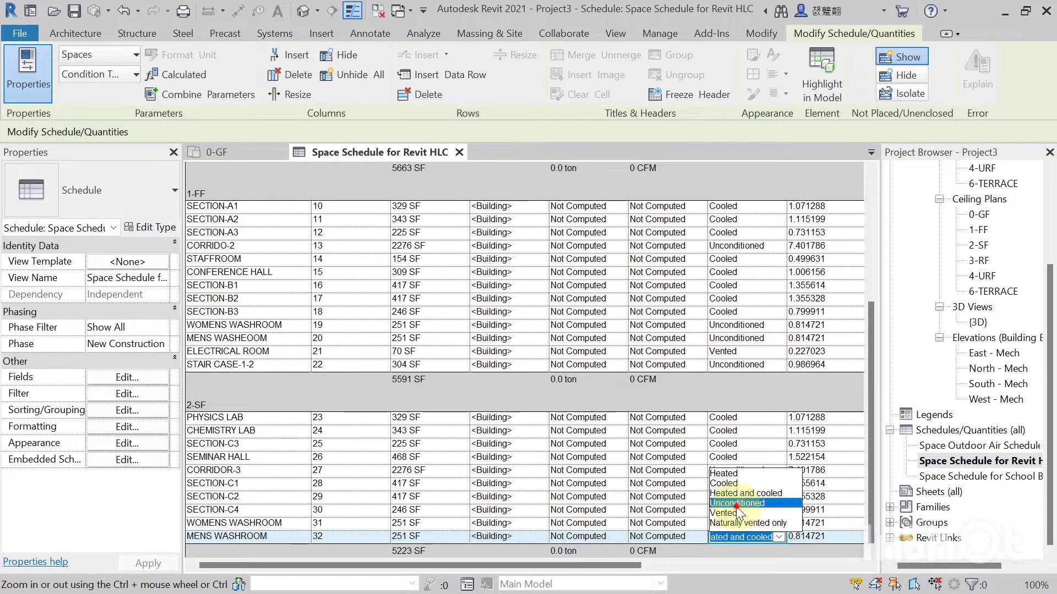
click(738, 581)
- Open the space type settings for the PRINCIPAL space on 0-GF and filter the types by "princi"
scroll(490, 385, up, 5)
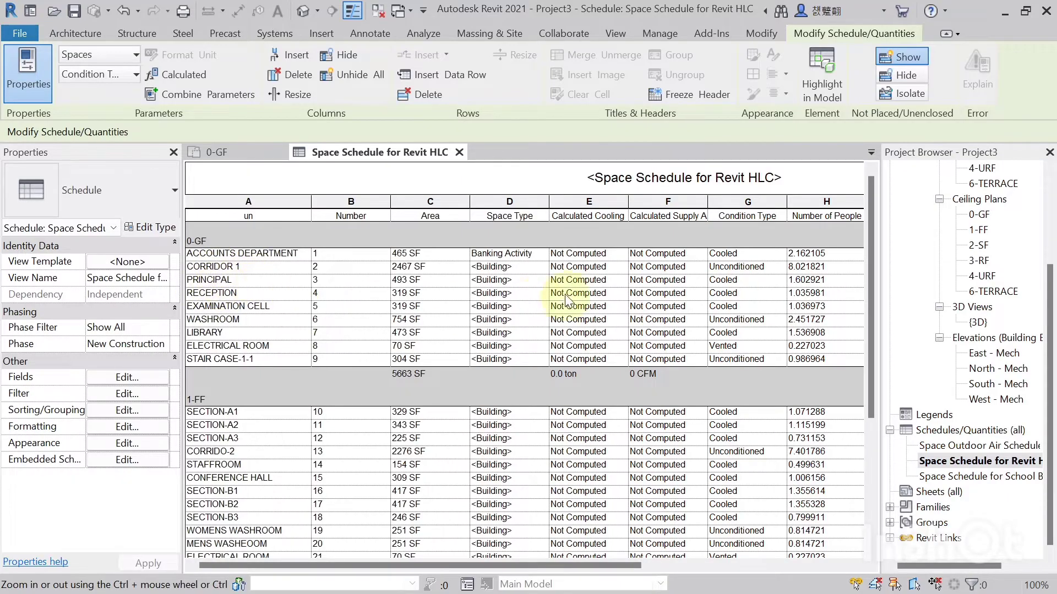
click(485, 279)
click(544, 280)
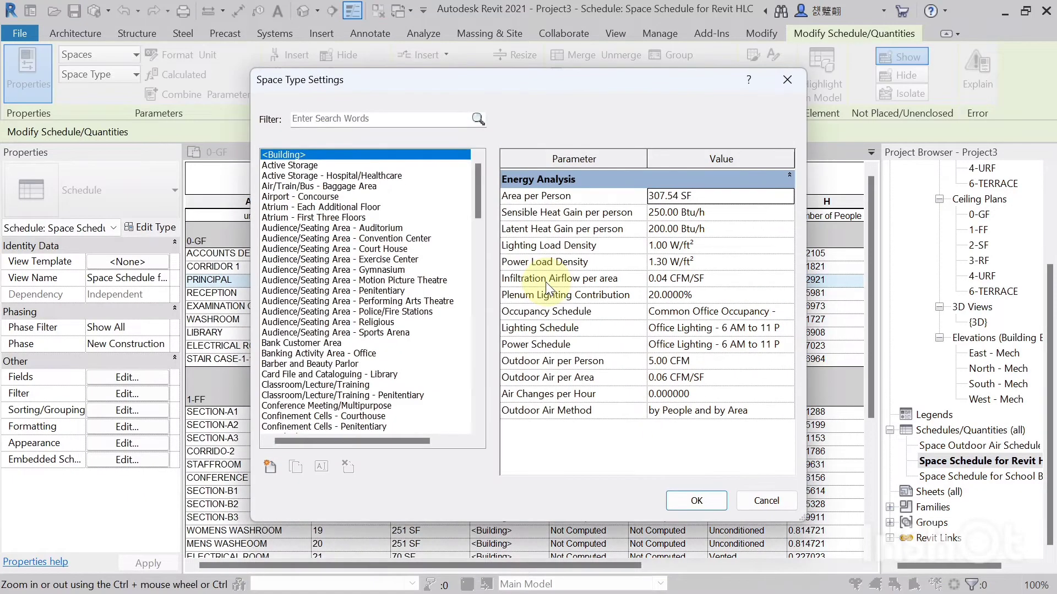
click(372, 118)
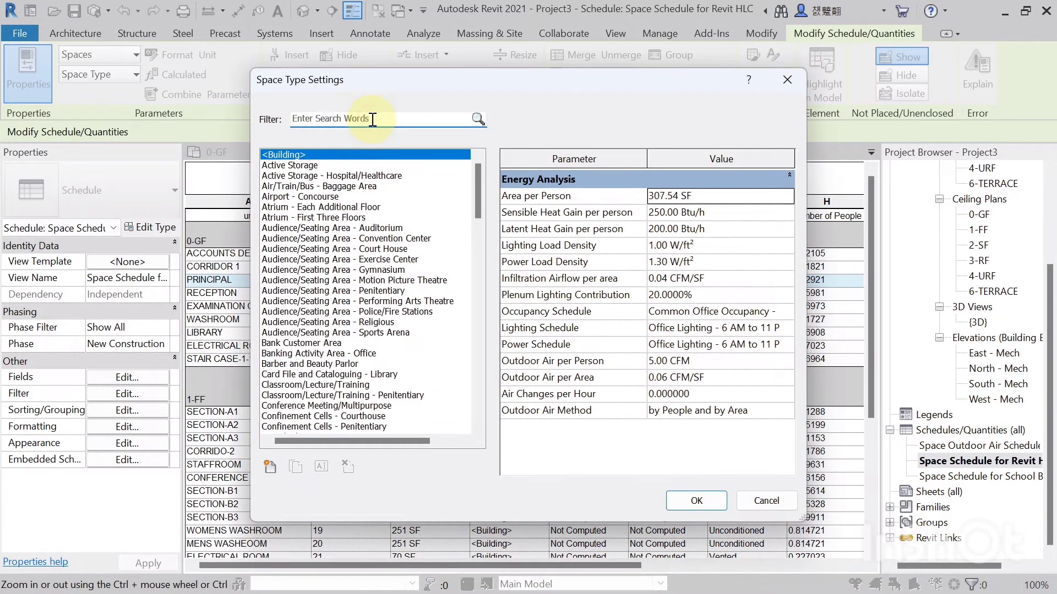
text(princi)
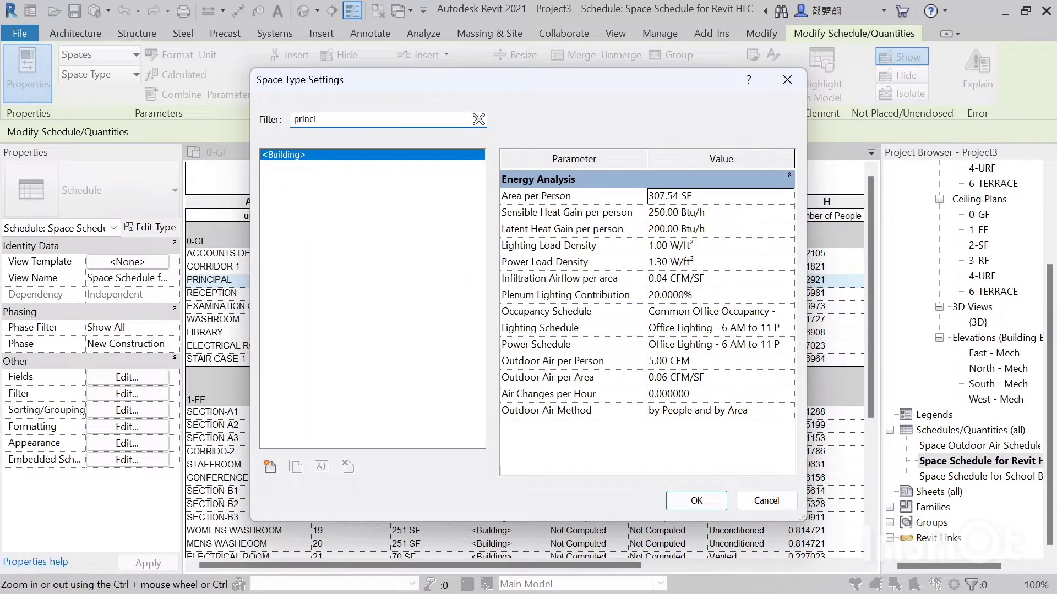
text(pal)
- Filter the space types by "office" and assign Office - Enclosed to the PRINCIPAL space
key(BackSpace)
key(BackSpace)
key(BackSpace)
key(BackSpace)
key(BackSpace)
text(o)
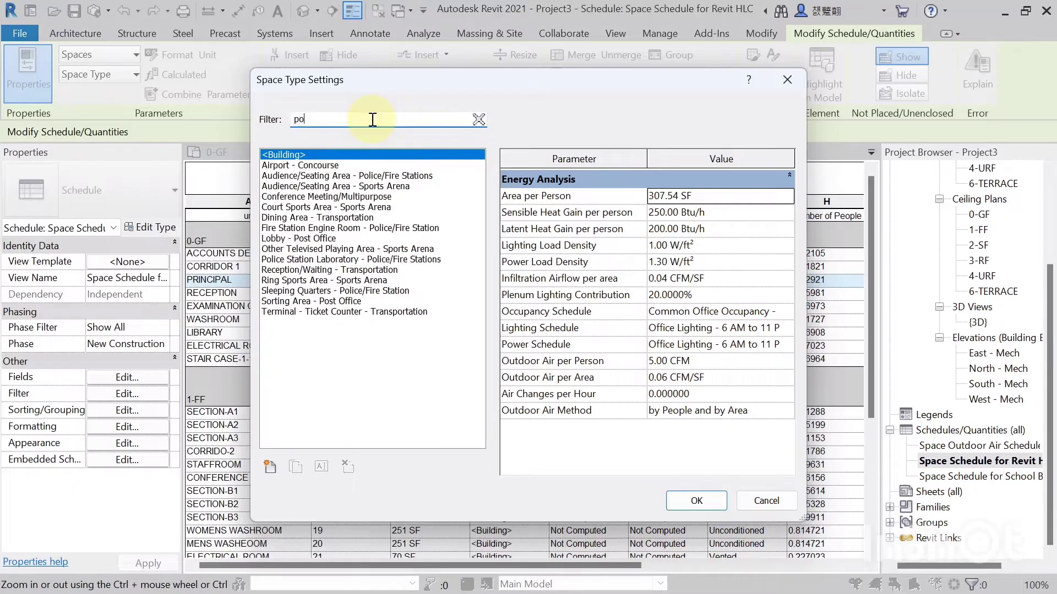
text(ffi)
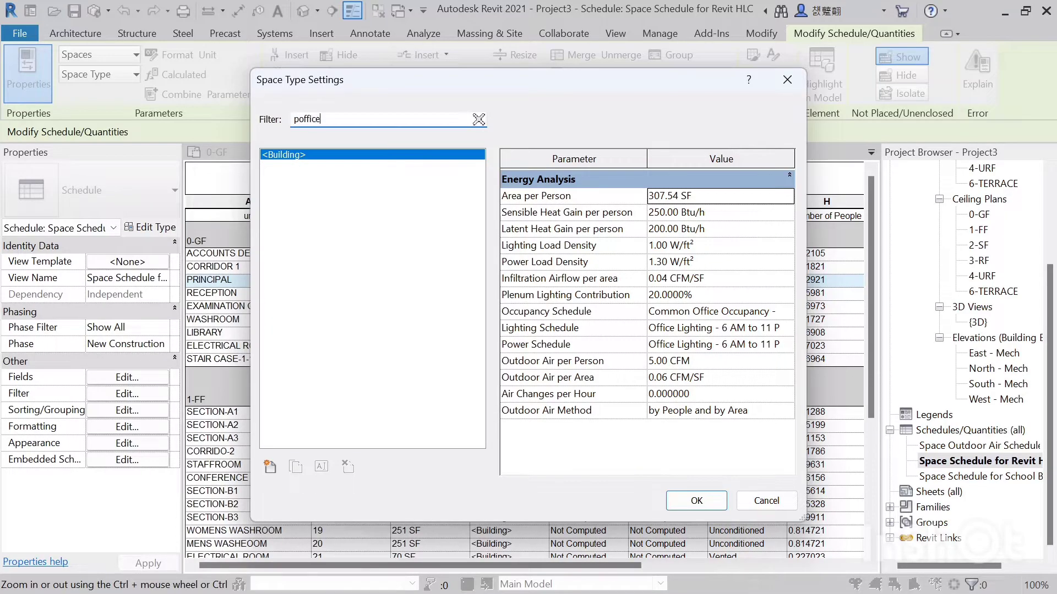
text(ce)
click(305, 119)
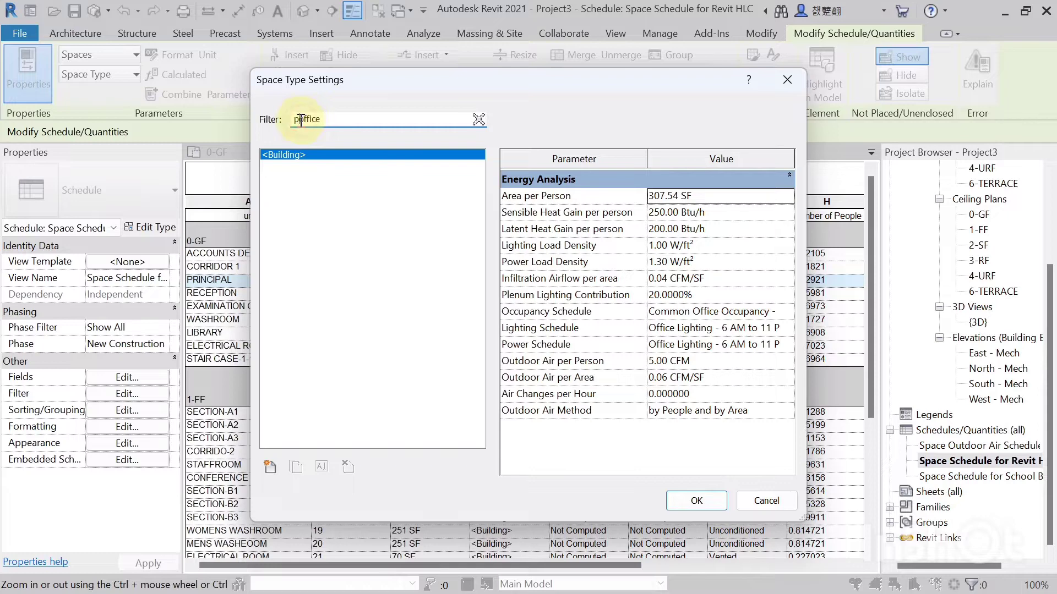
key(BackSpace)
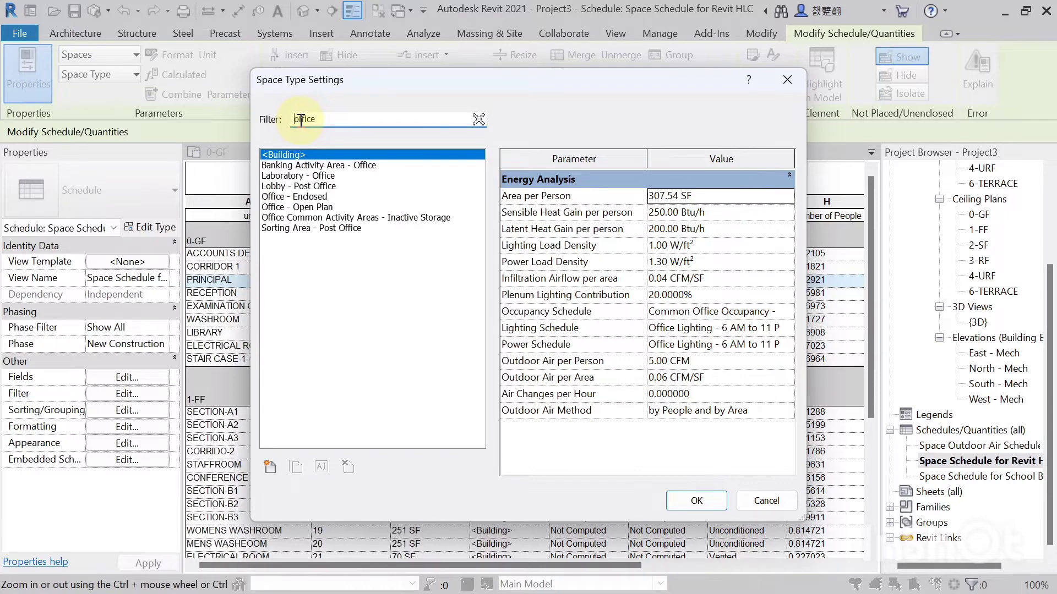
click(287, 200)
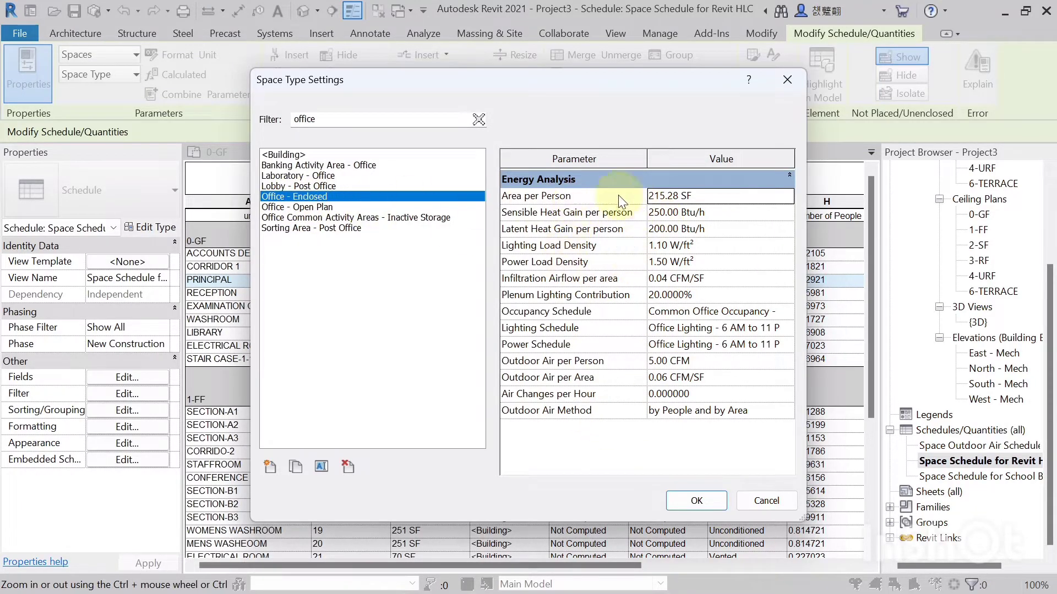
click(700, 499)
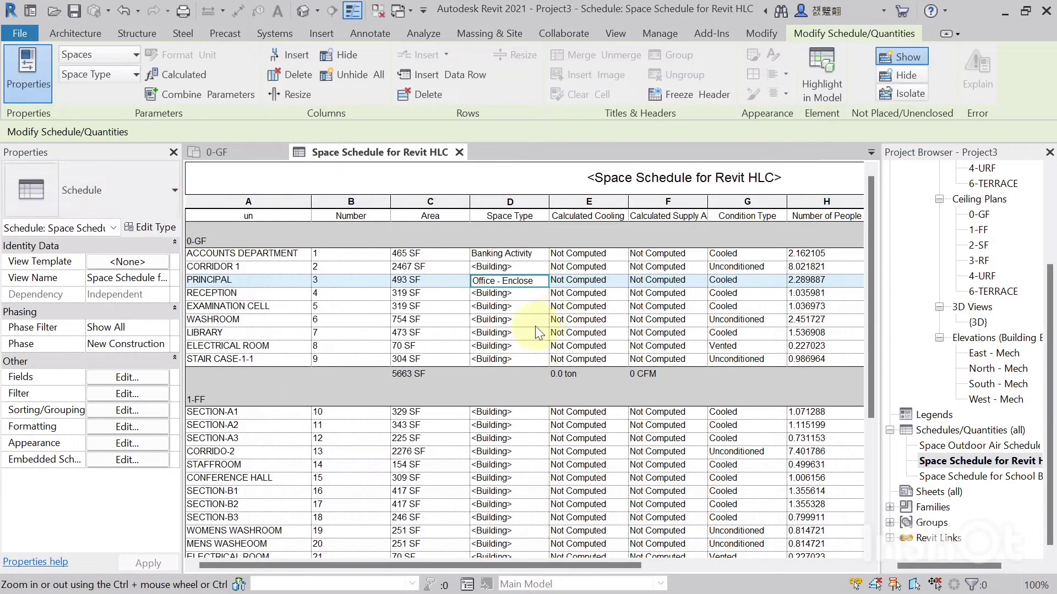
- Review the schedule's outdoor air and Fresh Air columns, selecting the Fresh Air value of ACCOUNTS DEPARTMENT
scroll(533, 269, down, 3)
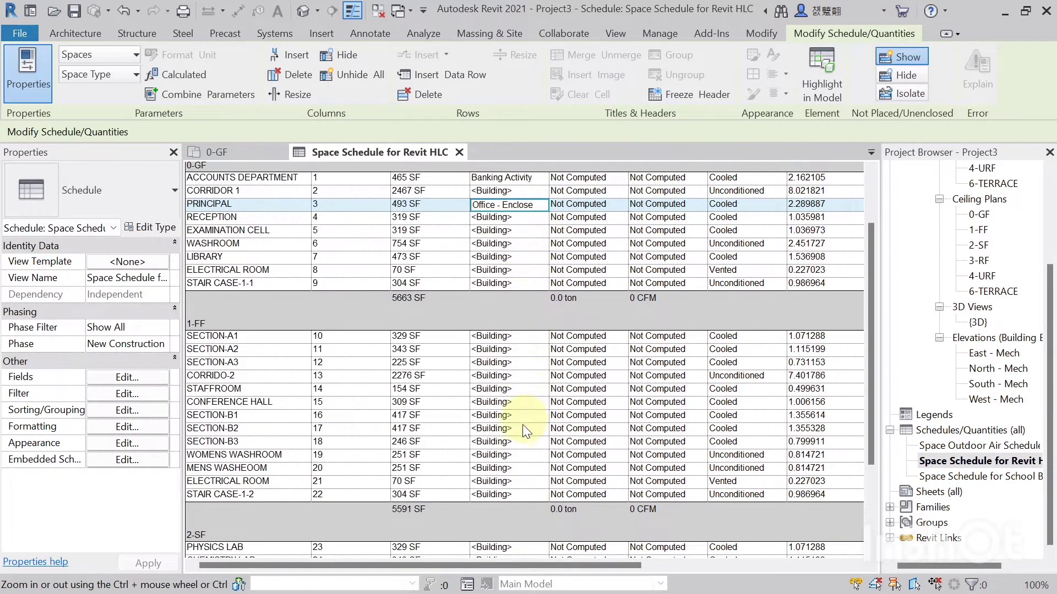
scroll(510, 481, down, 4)
scroll(507, 329, up, 8)
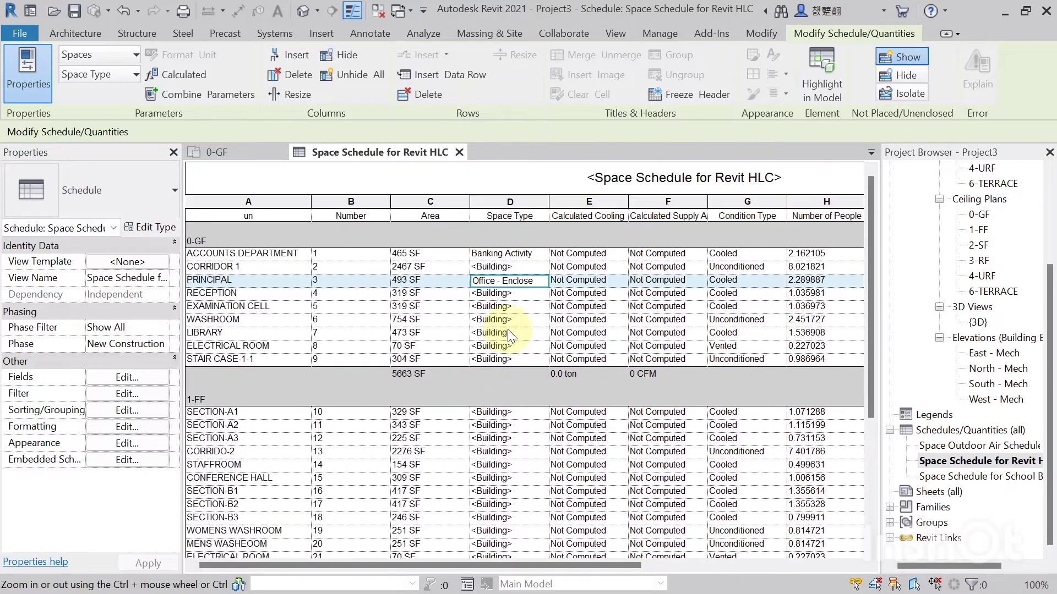
drag(593, 564, 771, 570)
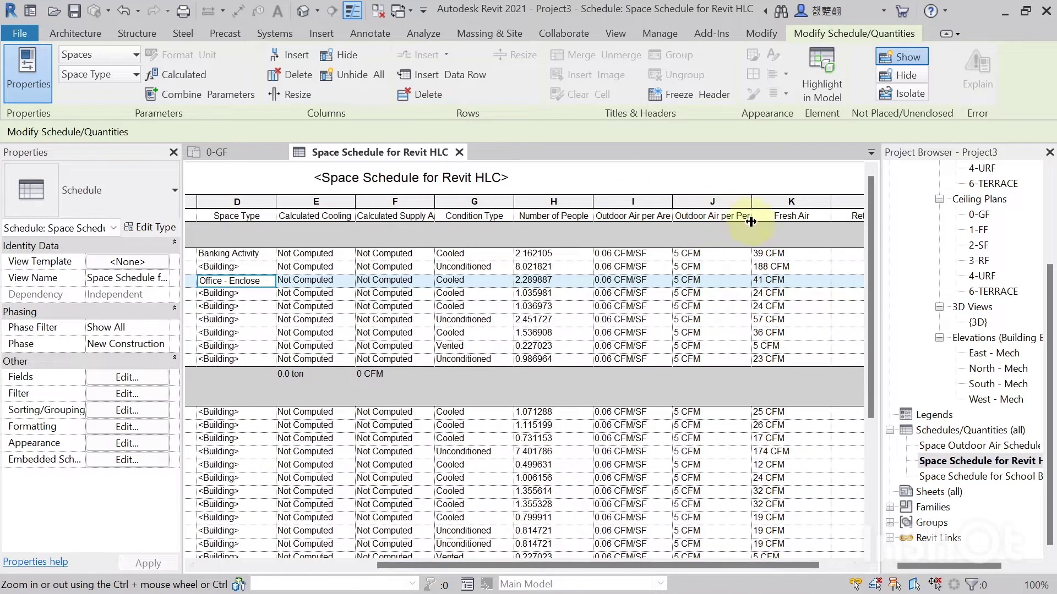
click(788, 254)
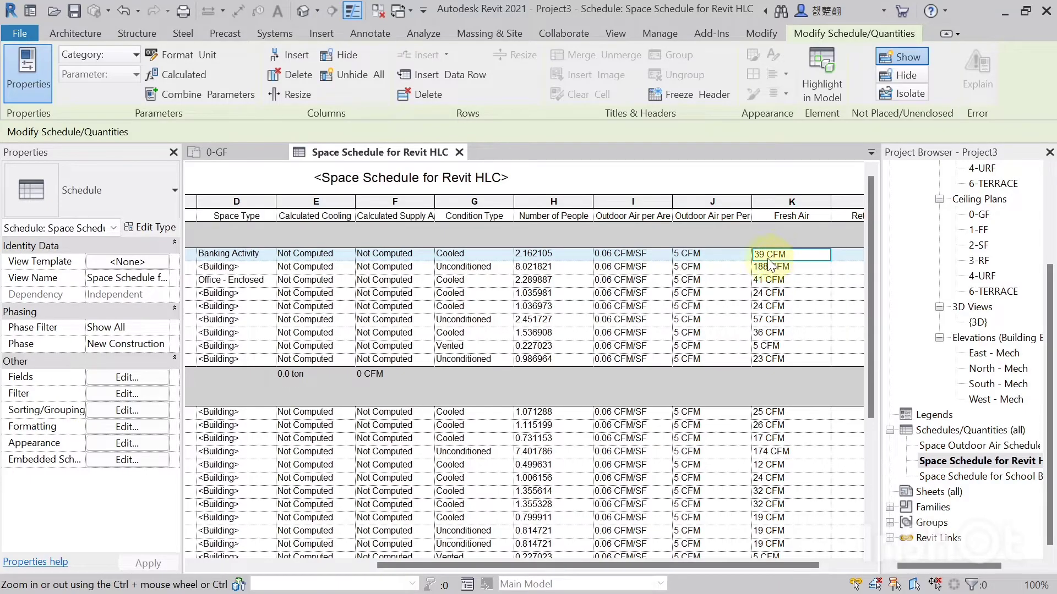
- Widen the Calculated Supply Airflow and Calculated Cooling Load columns of the schedule so their full headings fit
drag(765, 559, 795, 560)
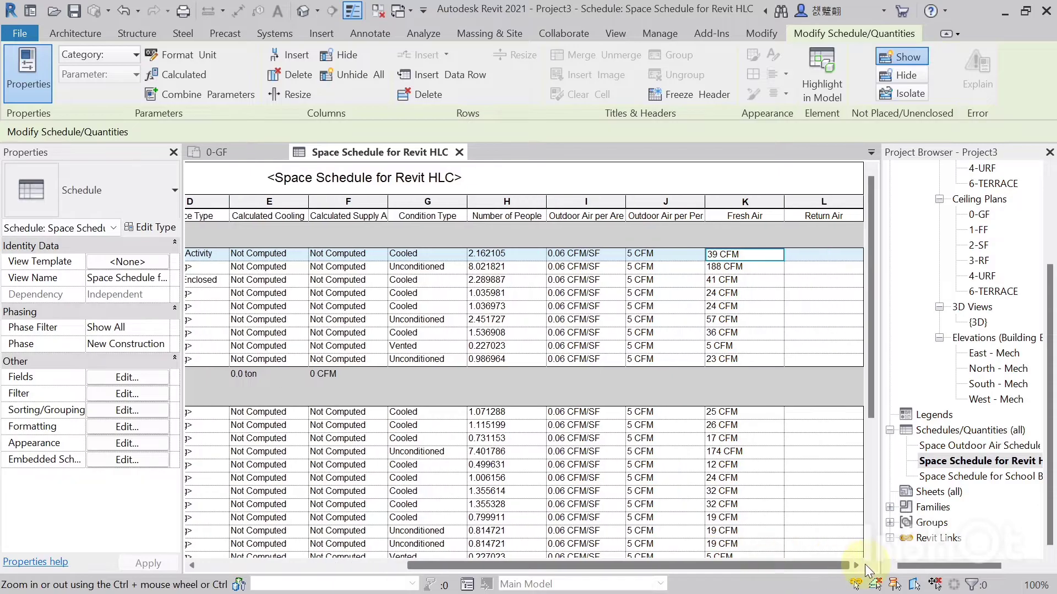
click(825, 256)
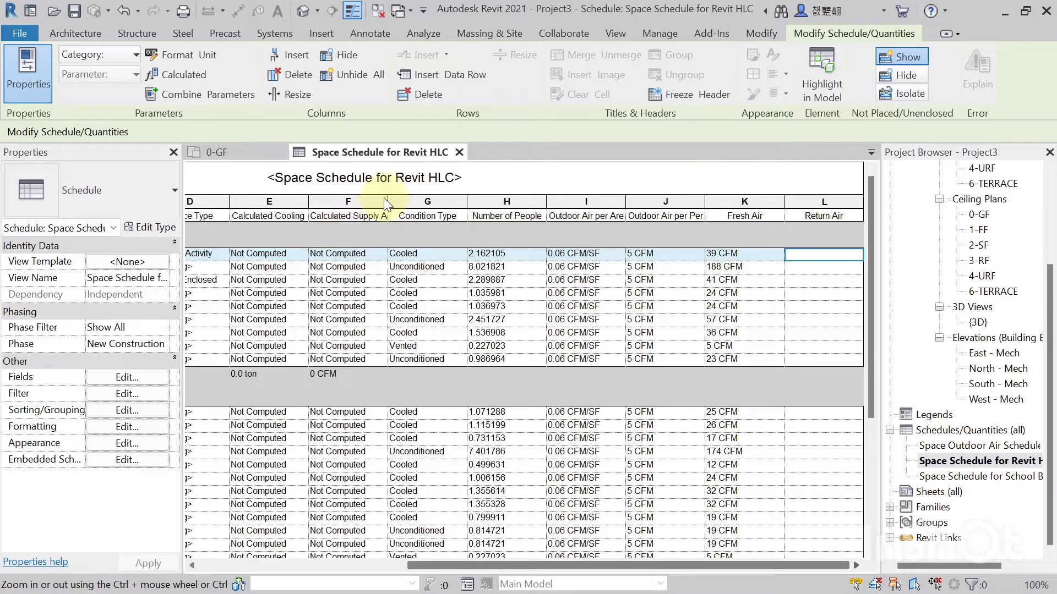
drag(384, 197, 418, 201)
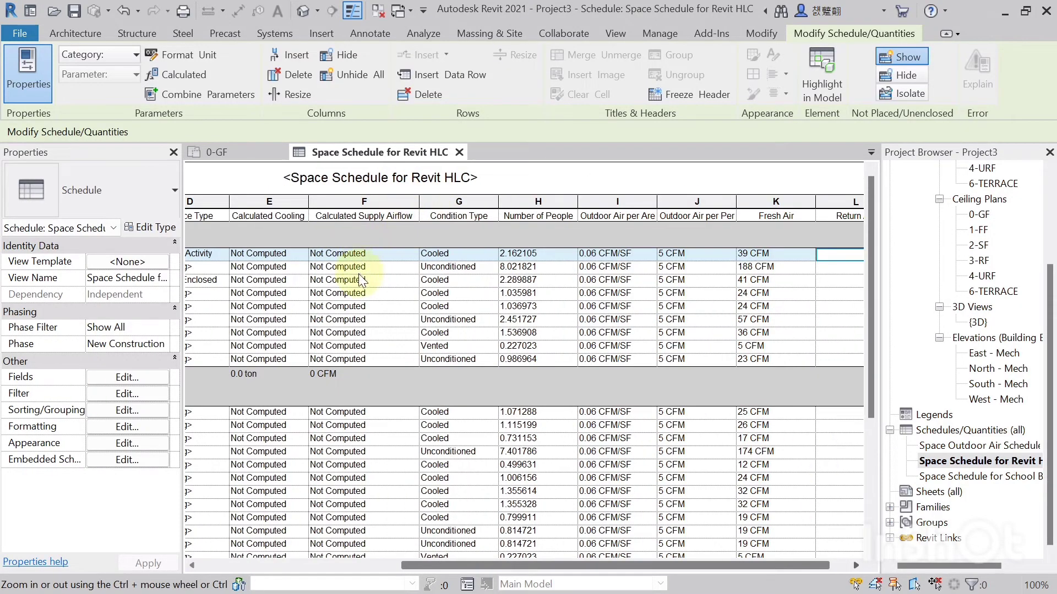
drag(308, 202, 338, 202)
drag(669, 567, 706, 567)
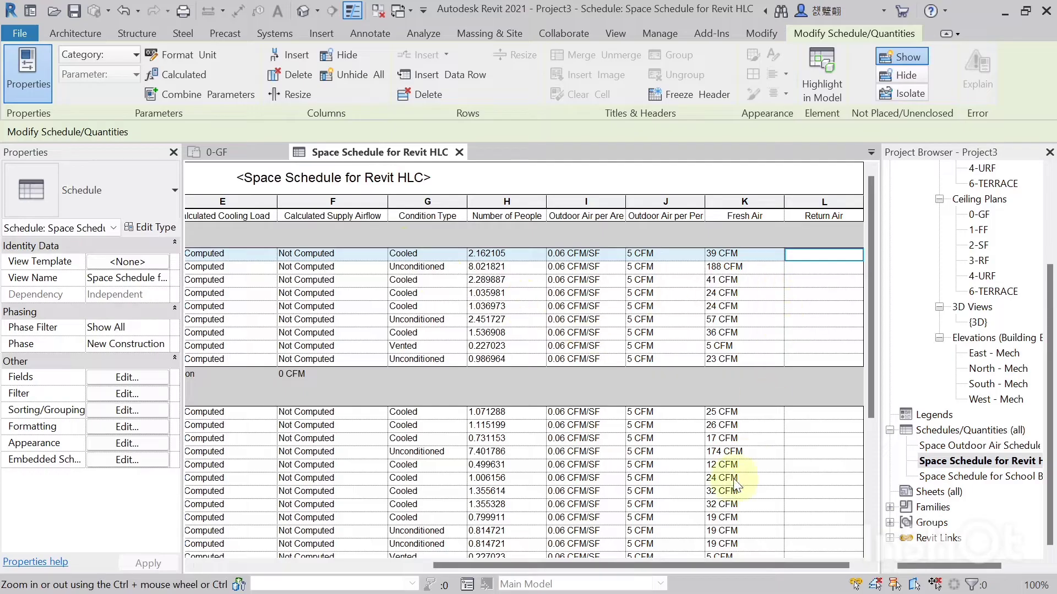
drag(727, 569, 493, 570)
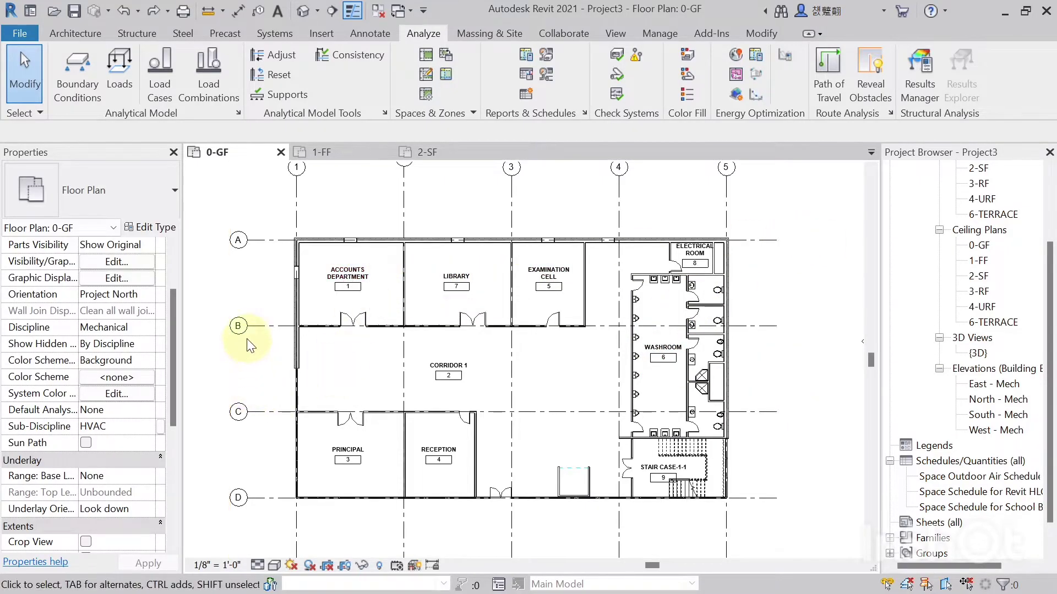
- Examine the room layout and space tags on the 0-GF floor plan, especially around ACCOUNTS DEPARTMENT
scroll(249, 290, up, 1)
middle_drag(249, 291, 242, 281)
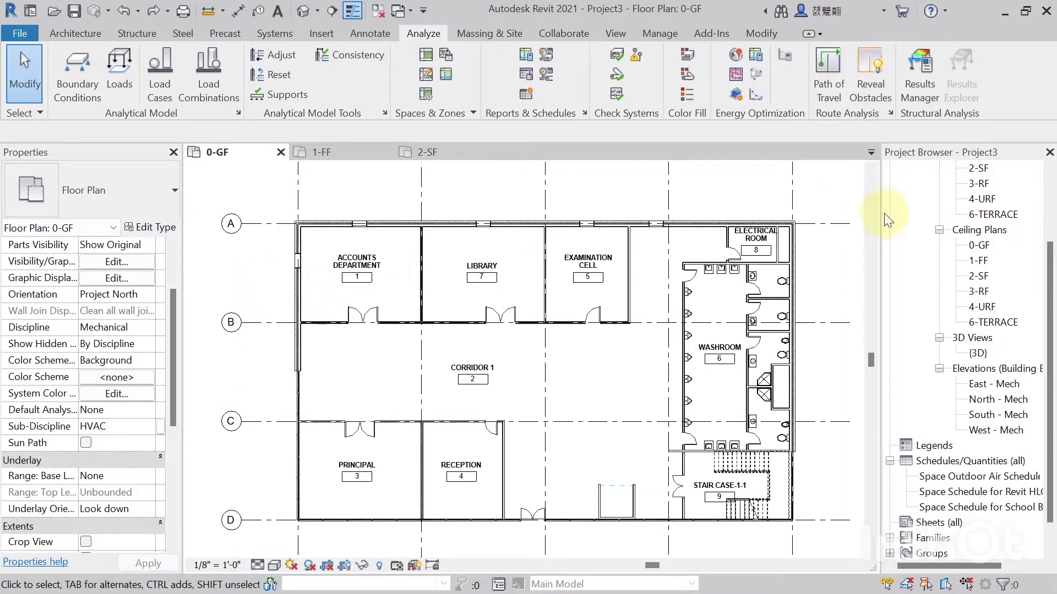
scroll(977, 229, up, 2)
scroll(977, 228, up, 1)
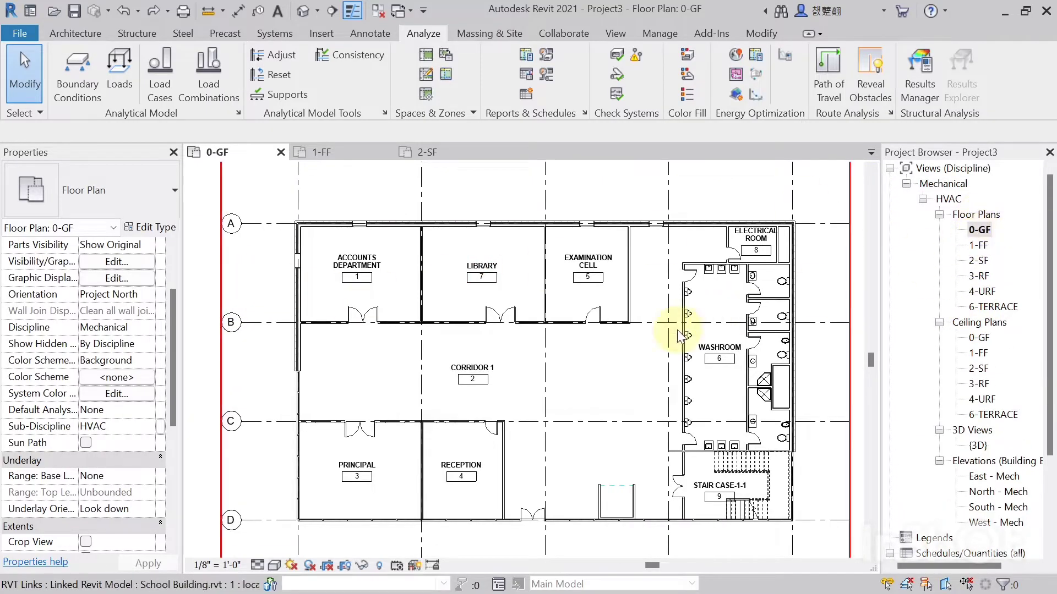
middle_drag(317, 284, 305, 266)
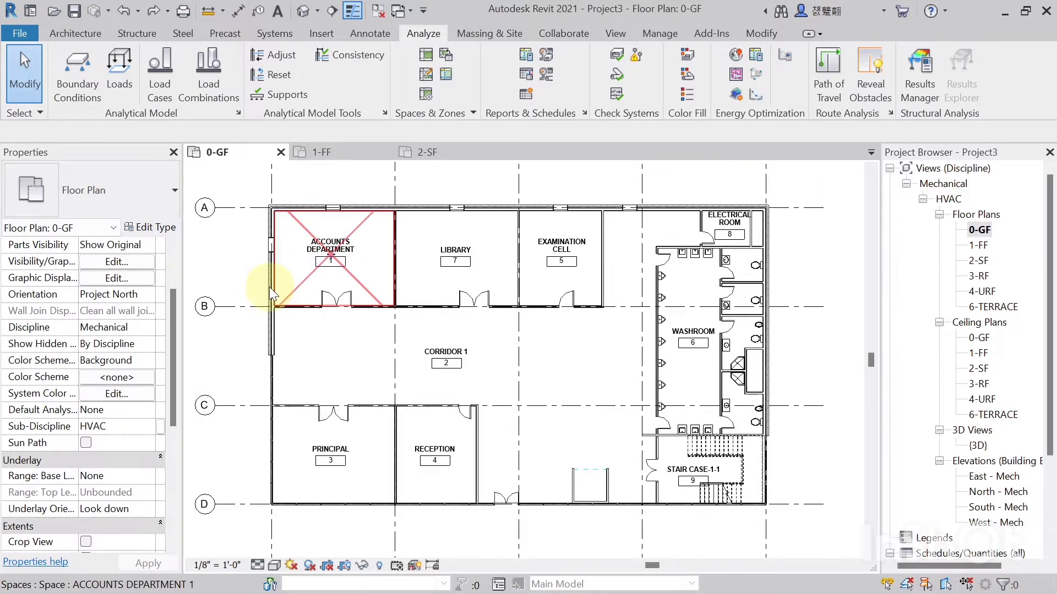
scroll(347, 252, up, 2)
scroll(351, 266, down, 2)
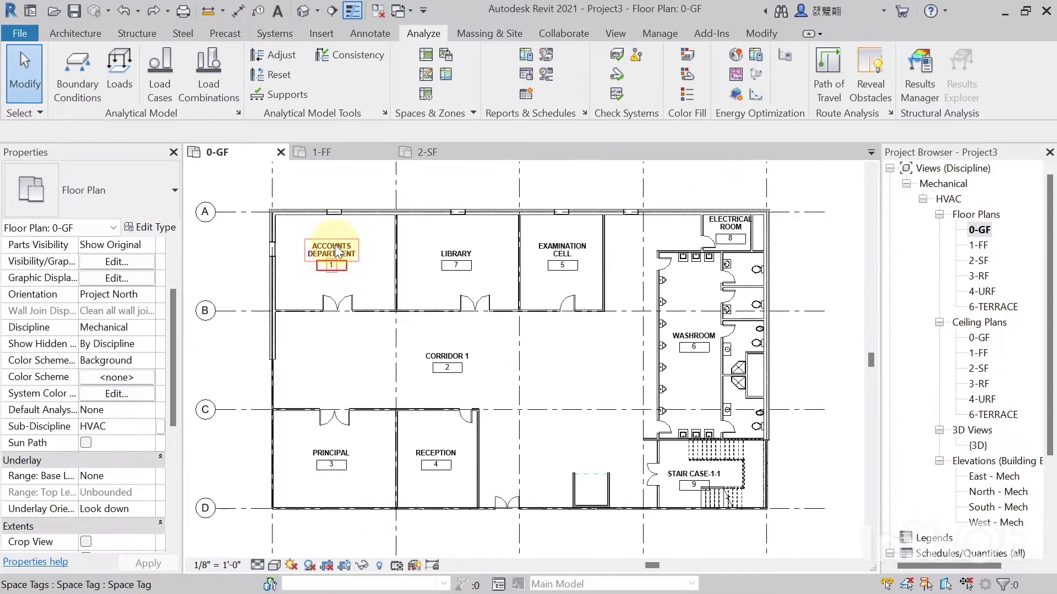
scroll(312, 249, up, 2)
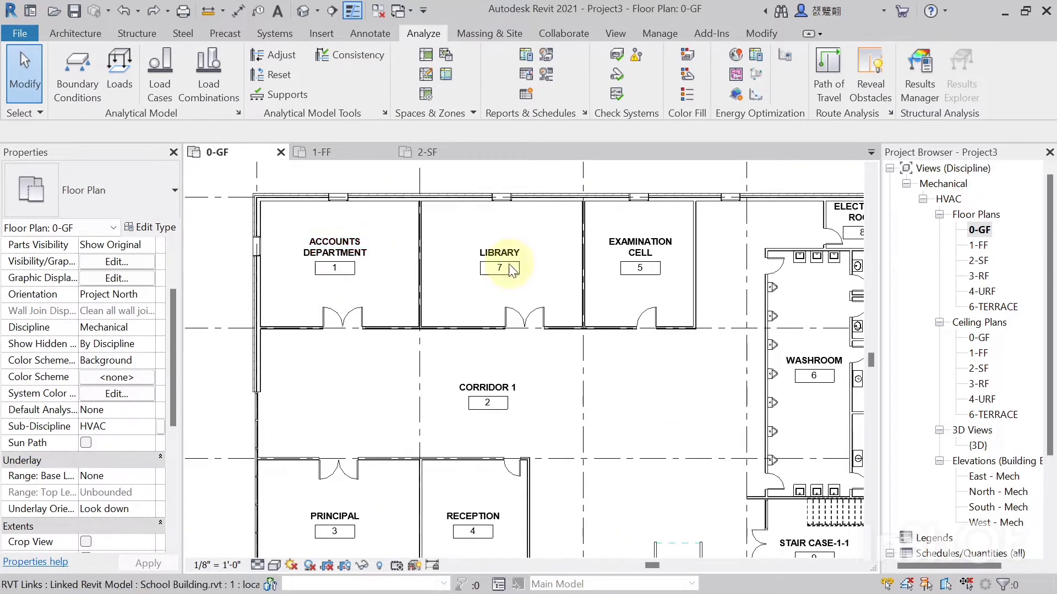
scroll(665, 243, up, 1)
scroll(659, 263, down, 4)
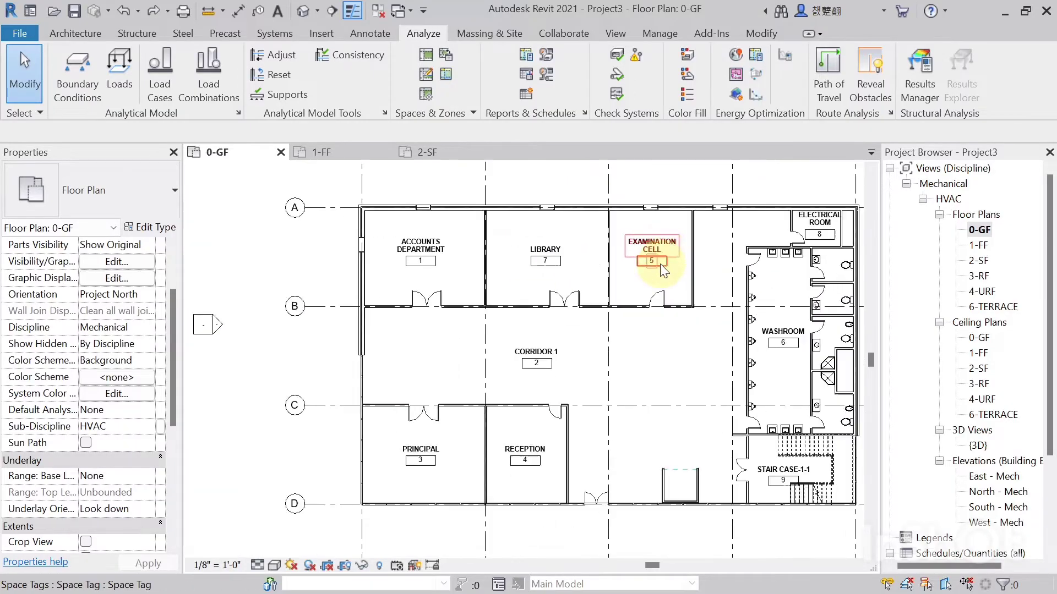
scroll(488, 276, up, 1)
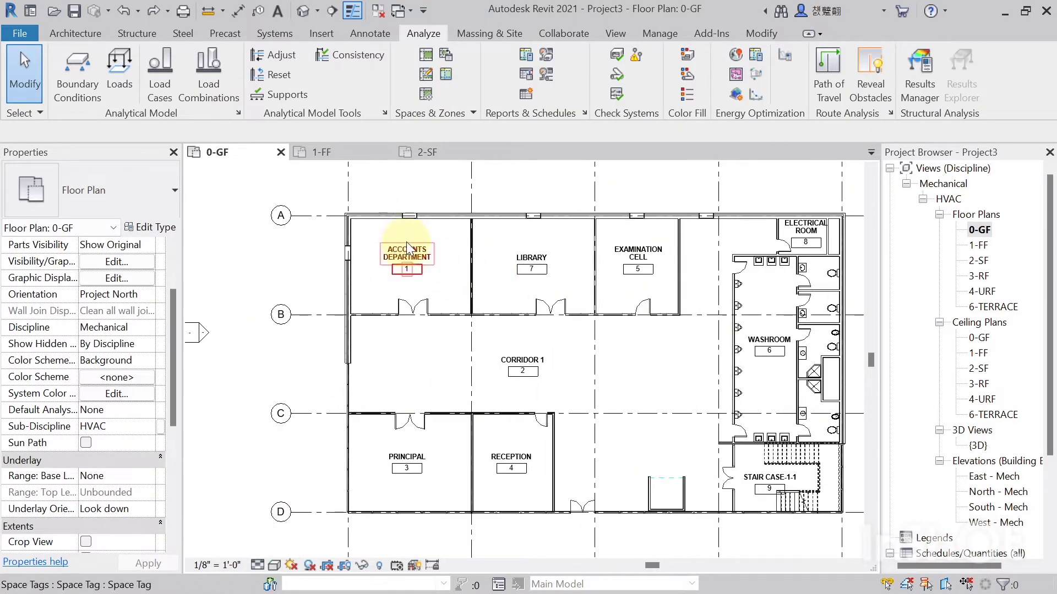
scroll(408, 254, up, 1)
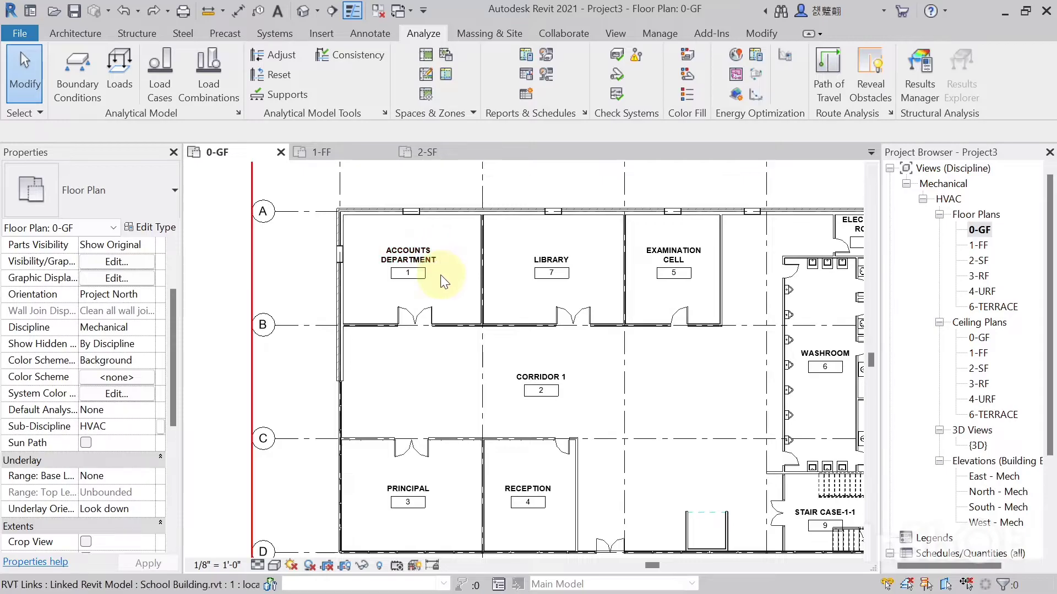
scroll(440, 275, up, 2)
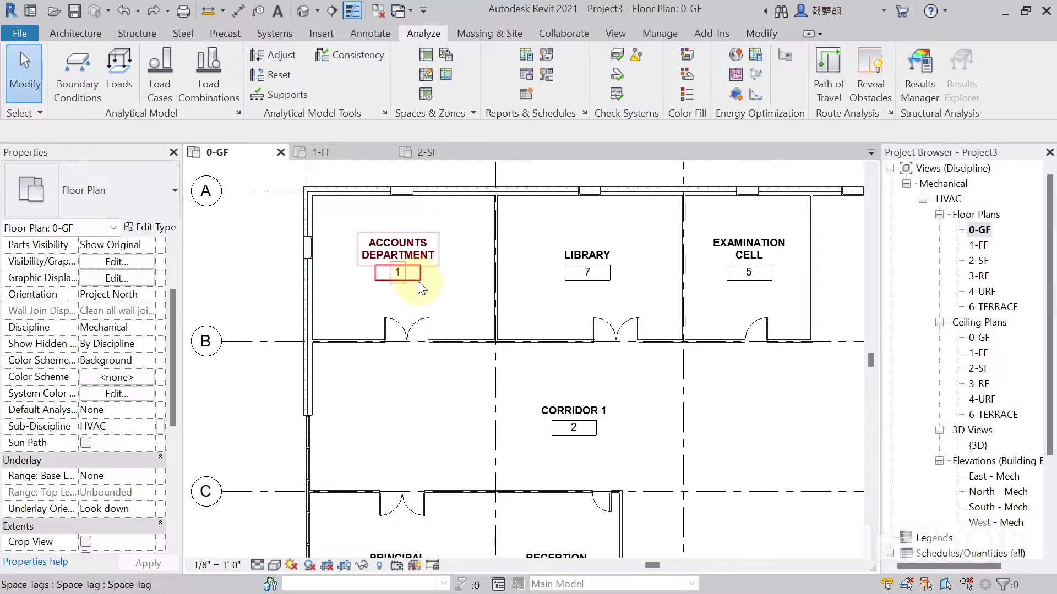
scroll(430, 294, down, 3)
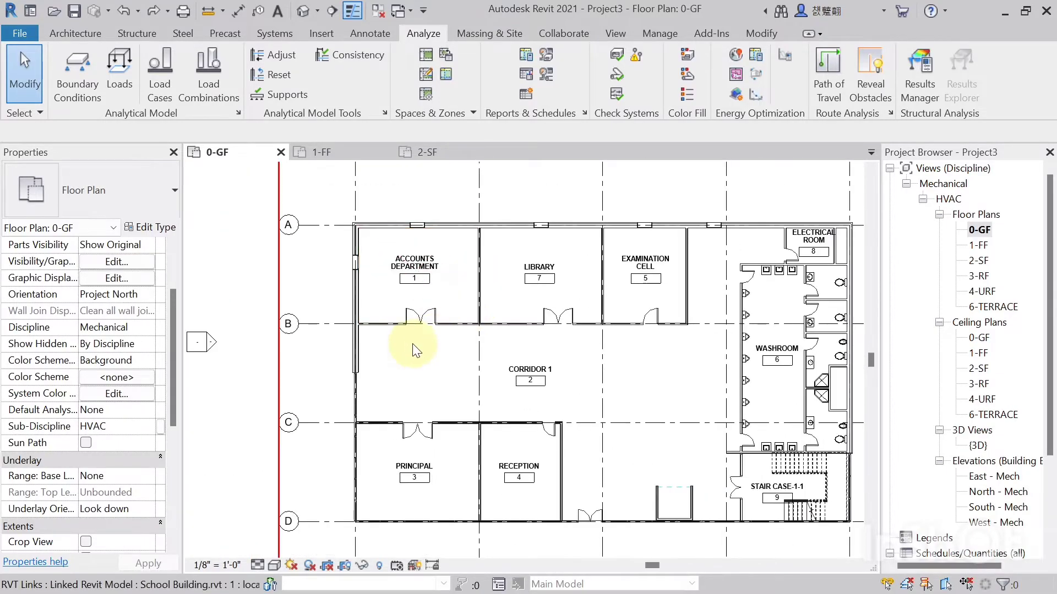
middle_drag(342, 371, 269, 354)
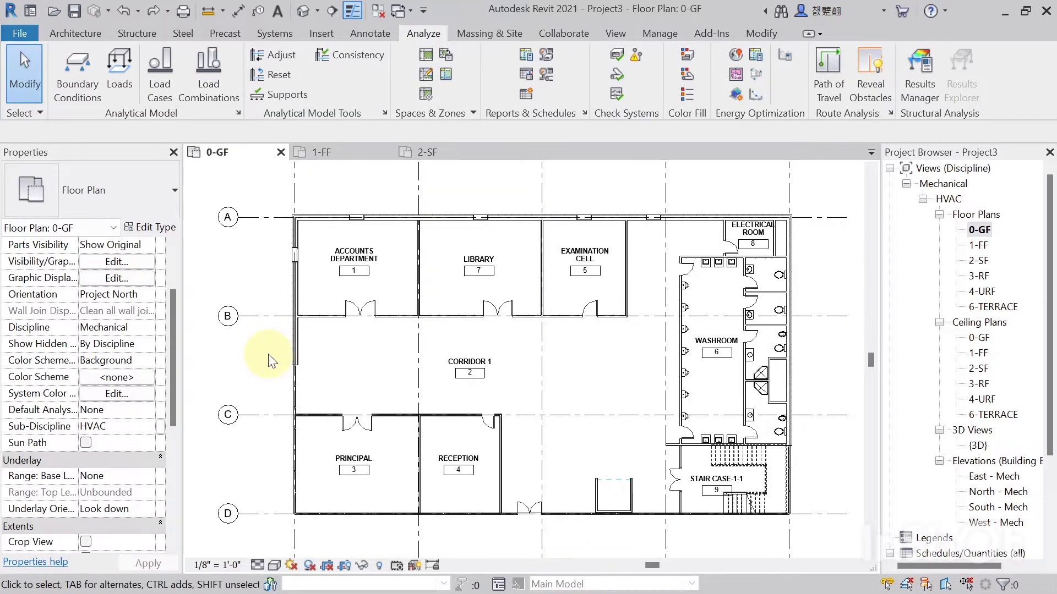
- Open the space tag family of ACCOUNTS DEPARTMENT for editing and bring up the Space Name label's parameters
click(355, 252)
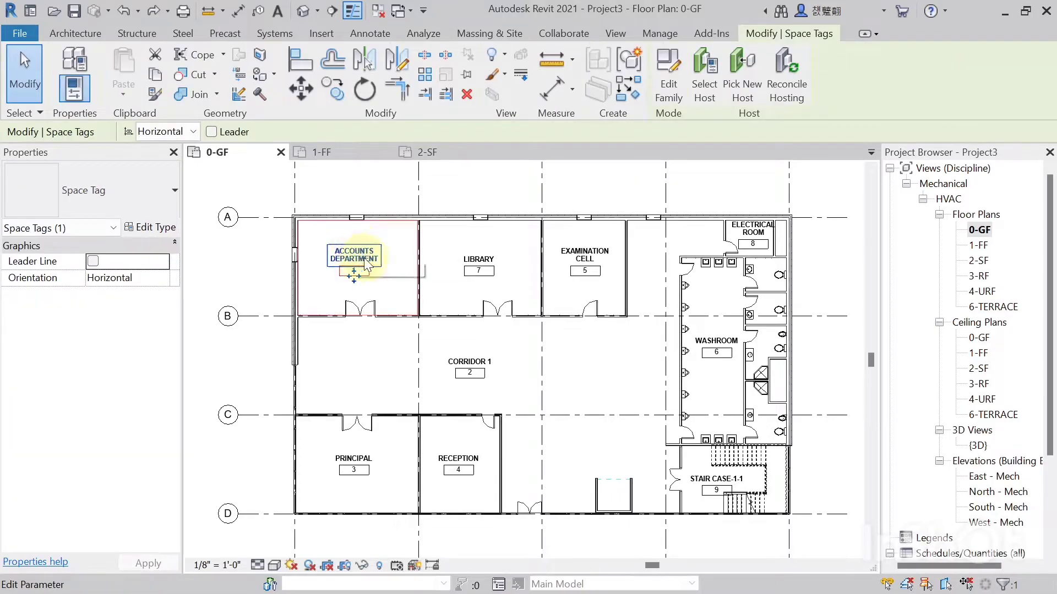
click(669, 85)
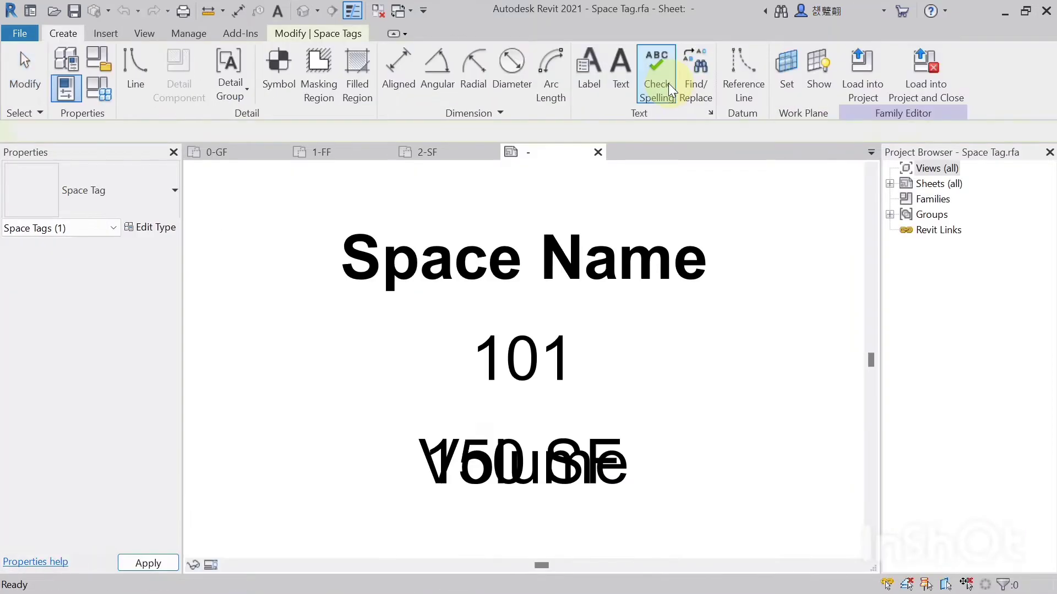
click(591, 227)
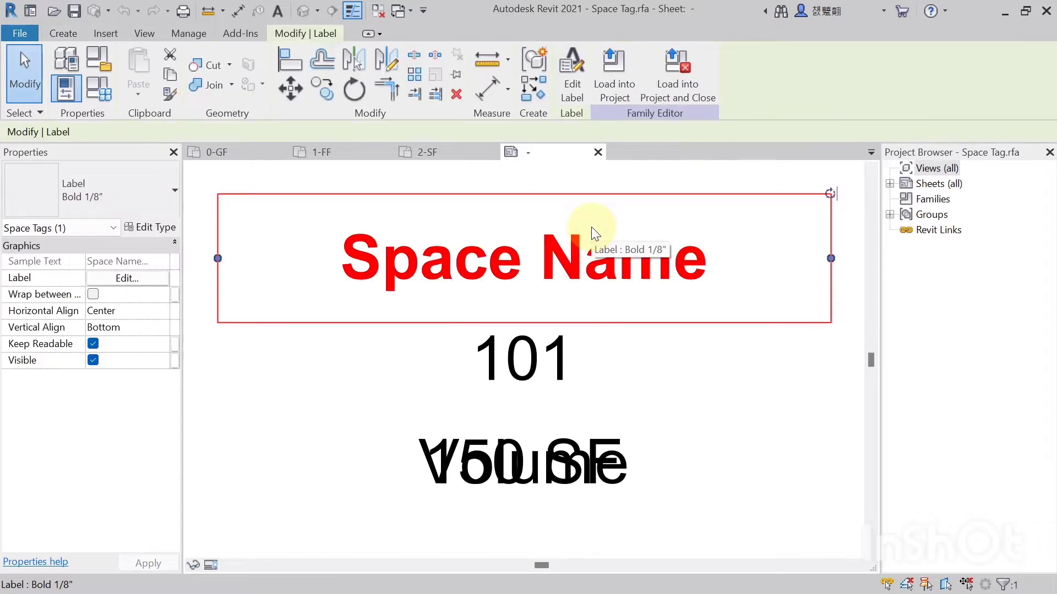
click(572, 87)
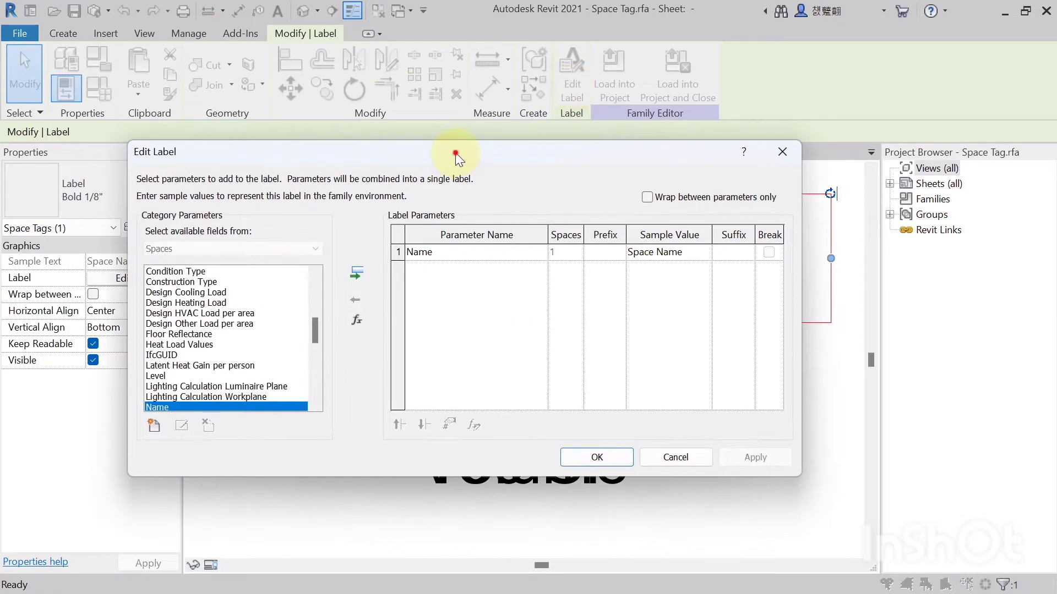
drag(456, 154, 471, 147)
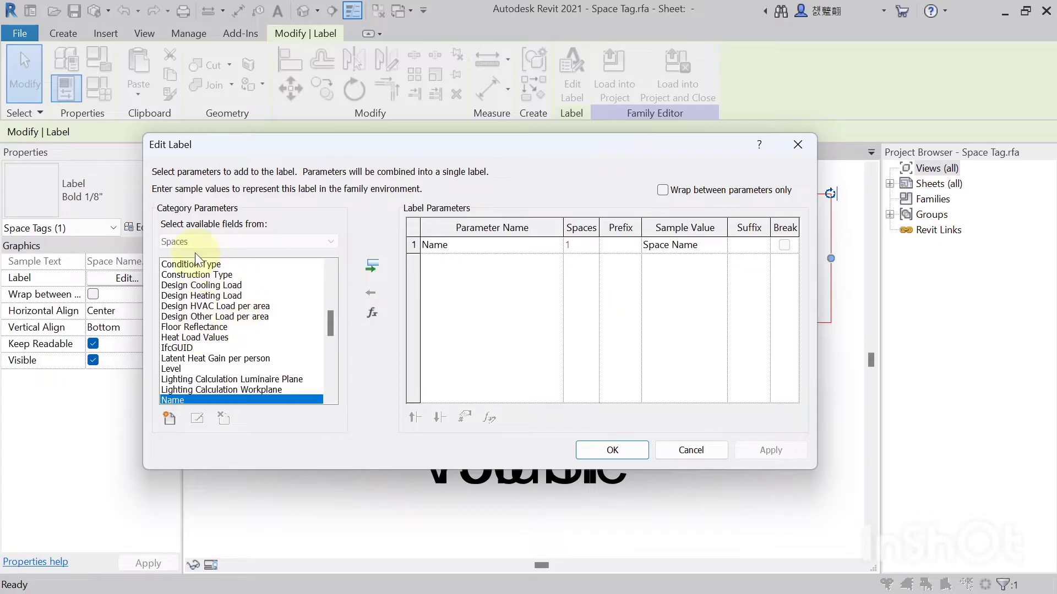
- Add the Calculated Cooling Load parameter to the Space Name label
click(193, 296)
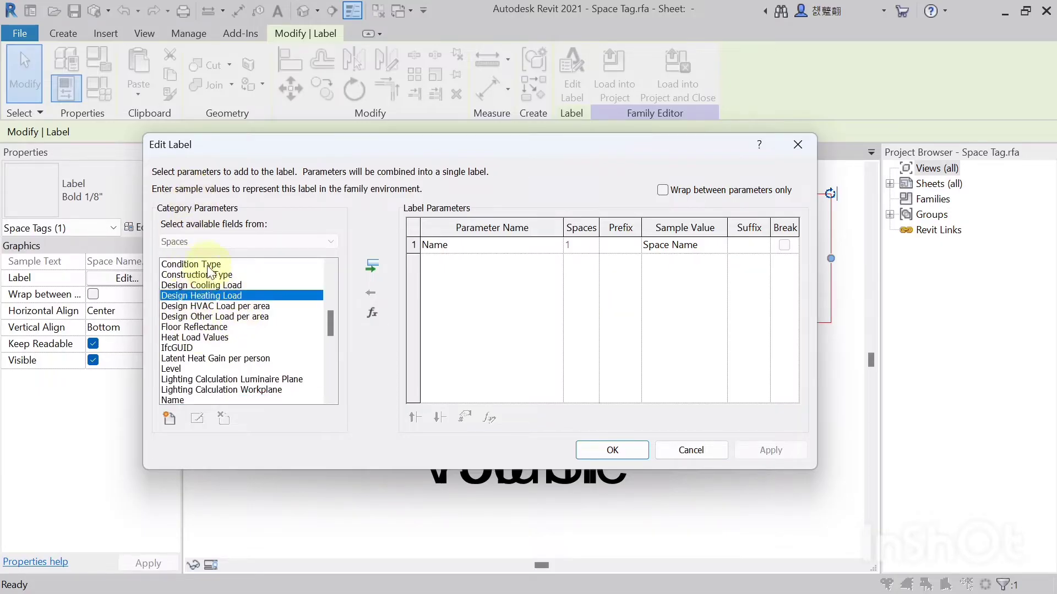
scroll(201, 304, up, 2)
click(202, 296)
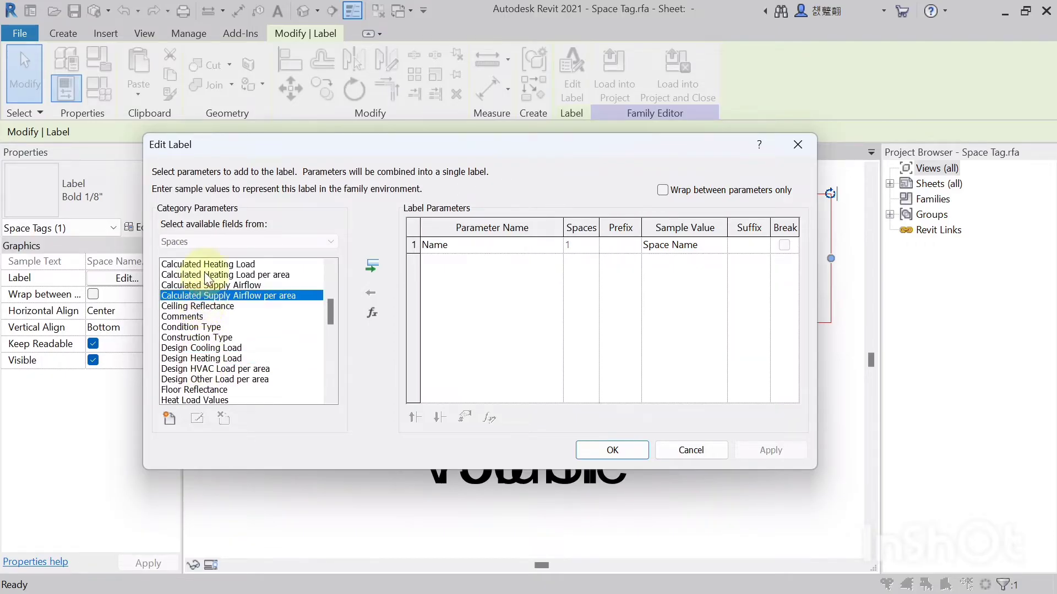
scroll(205, 278, up, 2)
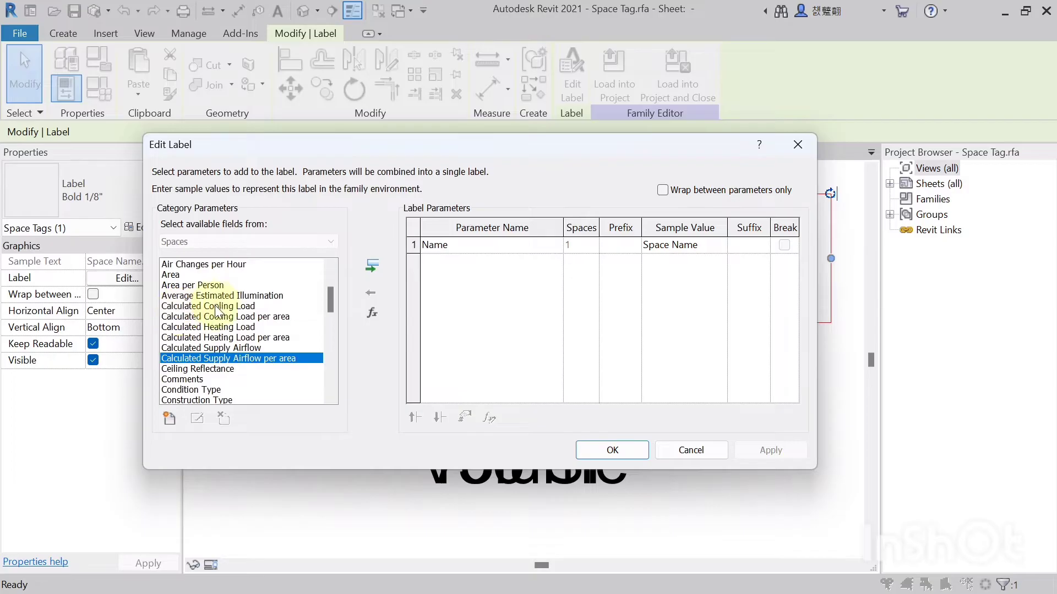
click(217, 307)
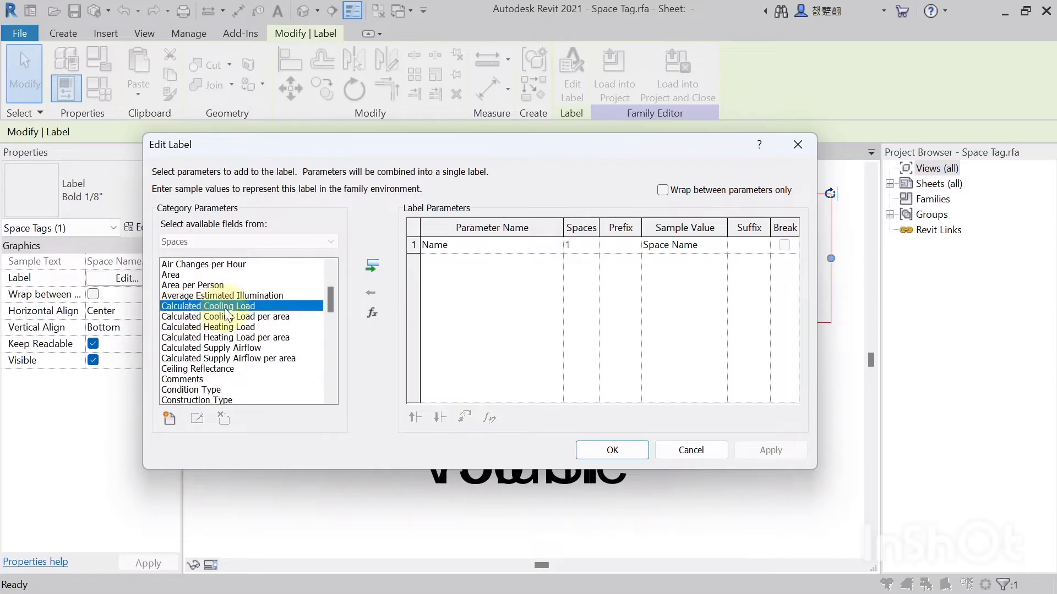
click(374, 270)
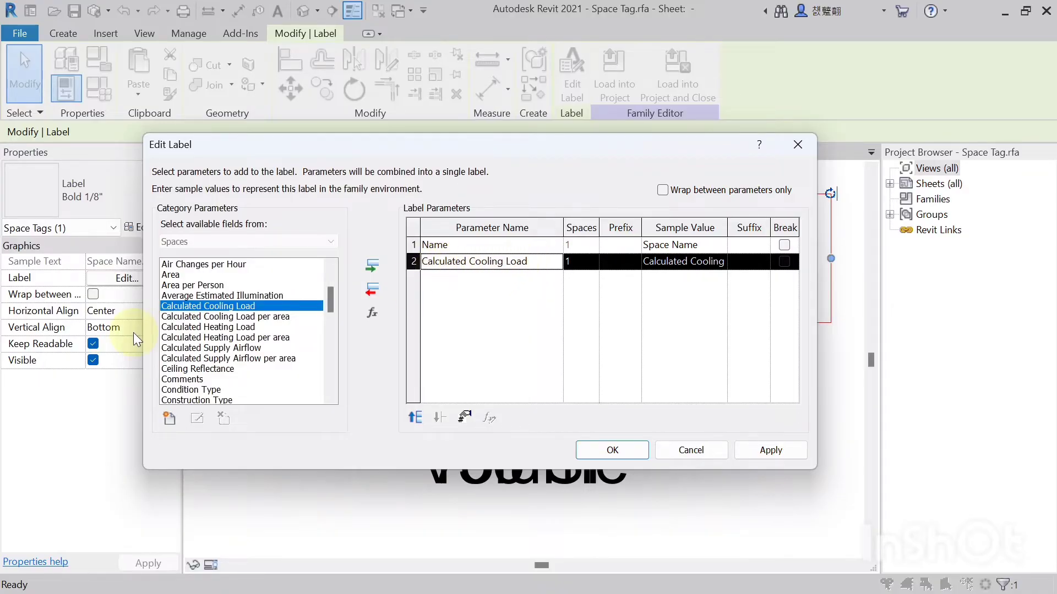
- Add Calculated Supply Airflow to the label with the sample value 0CFM and apply the label changes
scroll(218, 321, down, 1)
click(222, 317)
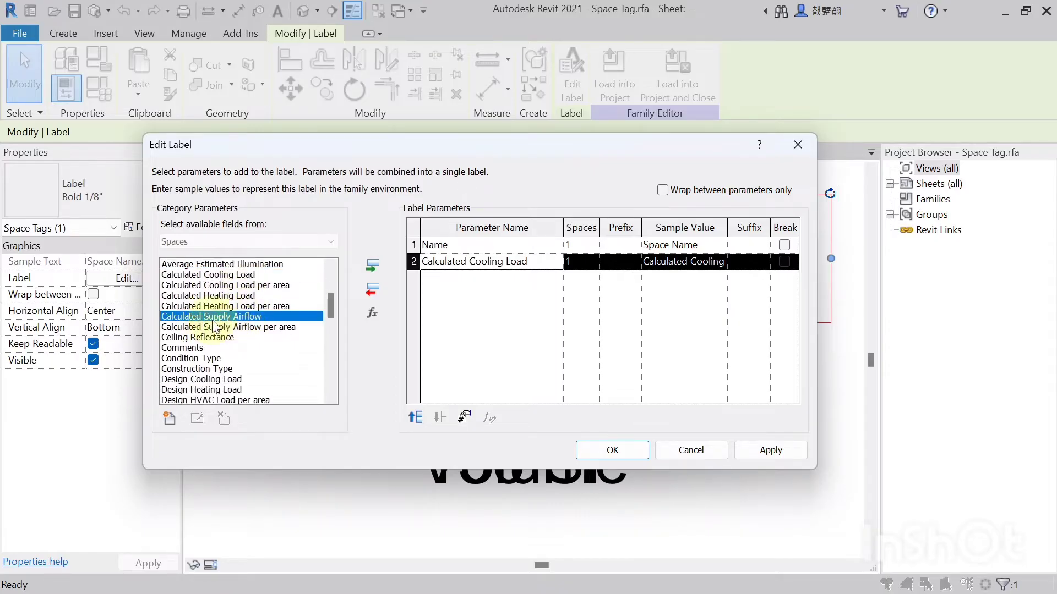
click(373, 267)
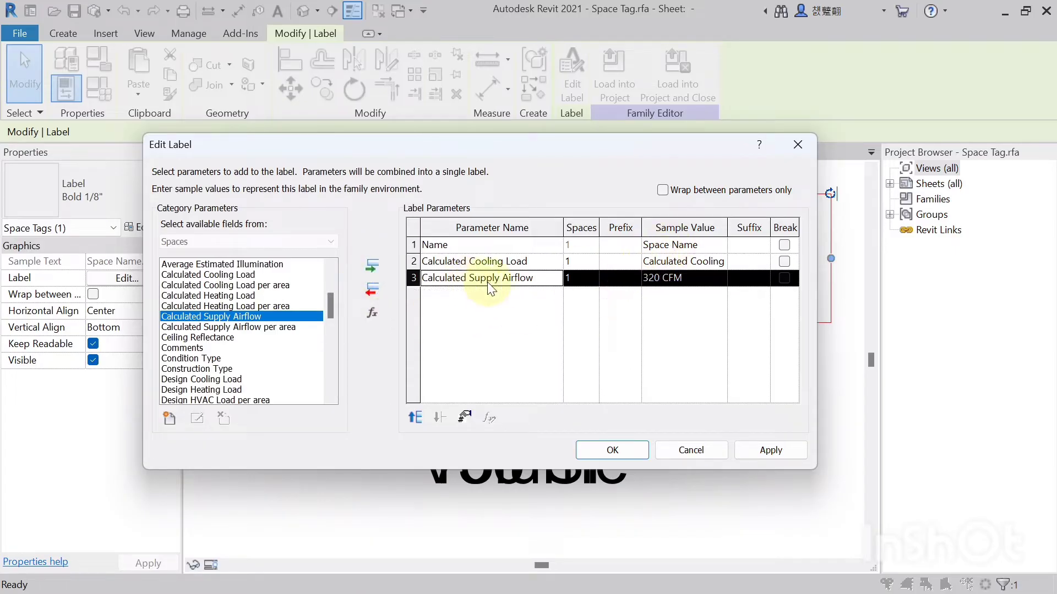
click(653, 290)
double_click(653, 279)
text(0)
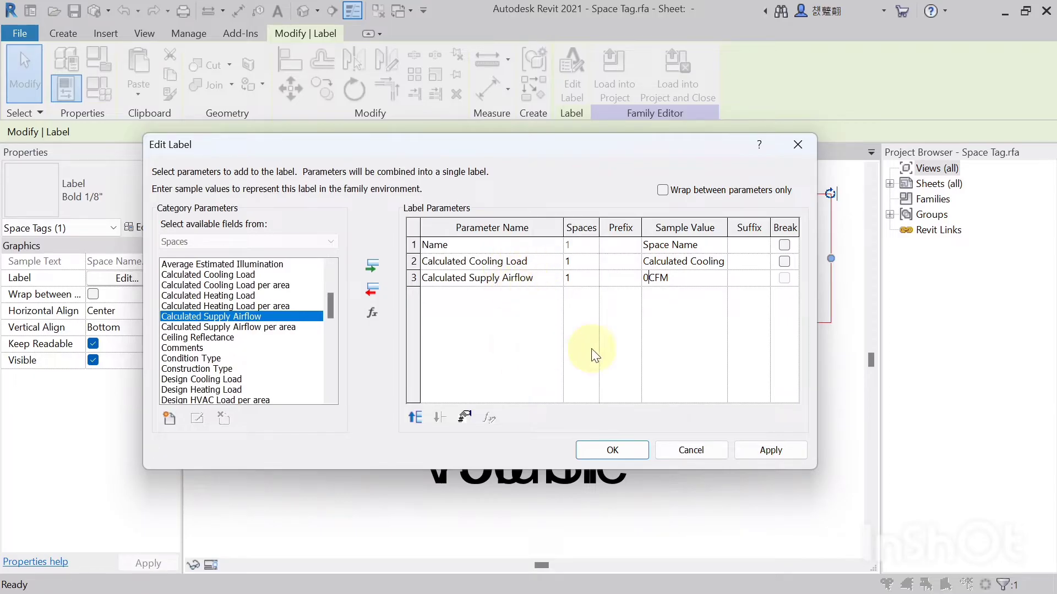
click(685, 337)
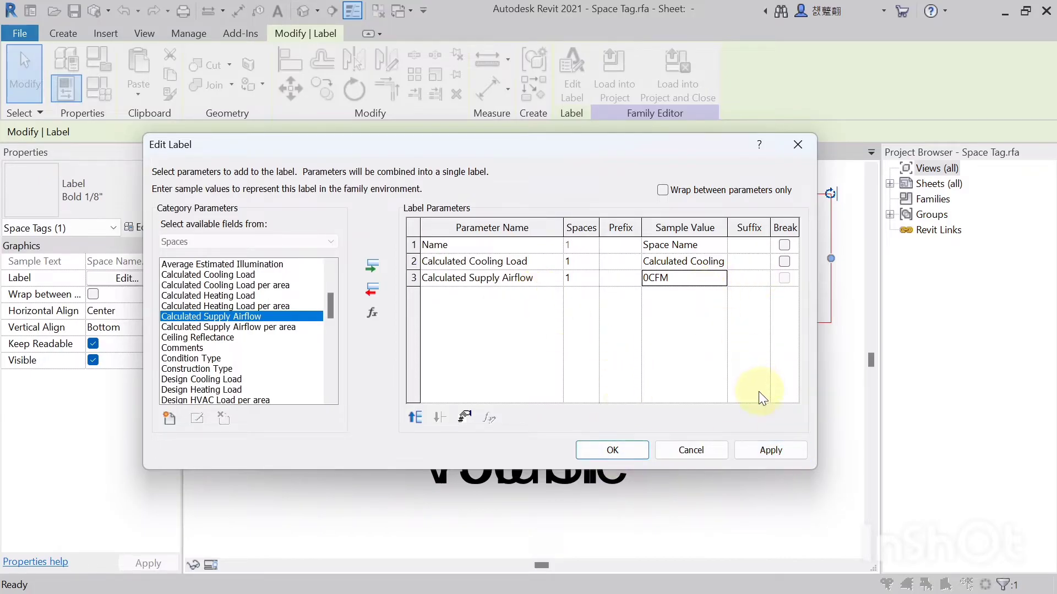
click(771, 448)
click(613, 448)
- Widen the Space Name label's text box until the name, cooling load and airflow fit on one line
scroll(468, 361, down, 2)
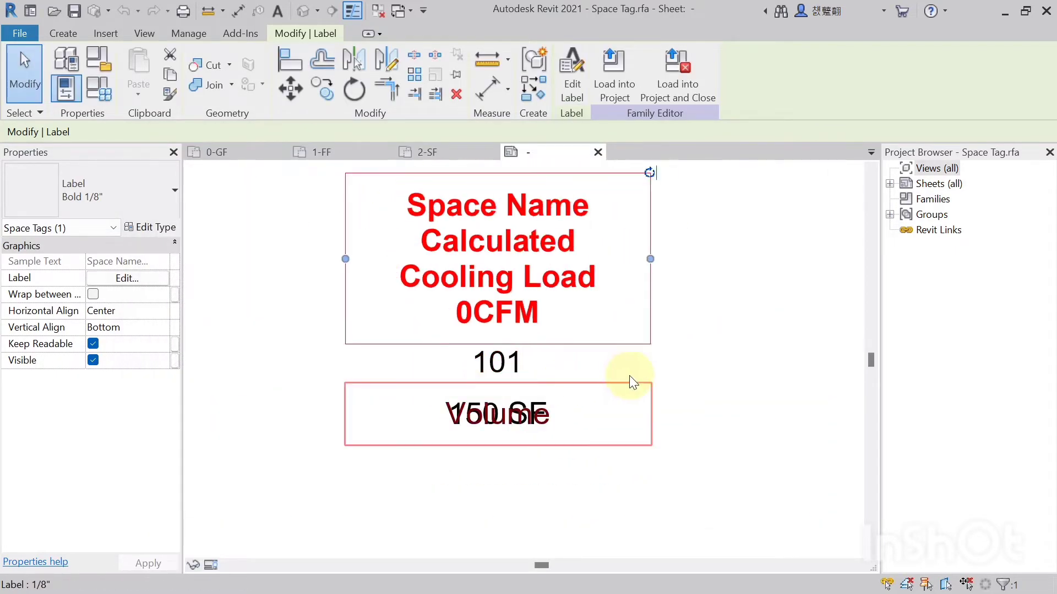
middle_drag(640, 389, 603, 420)
drag(616, 288, 762, 307)
middle_drag(625, 394, 667, 401)
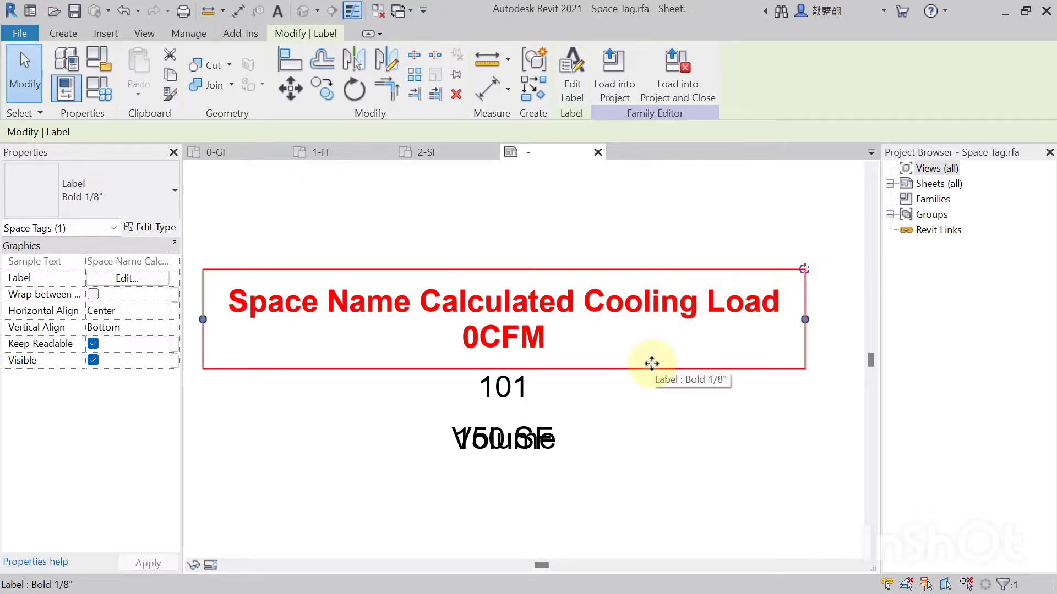
drag(805, 320, 843, 308)
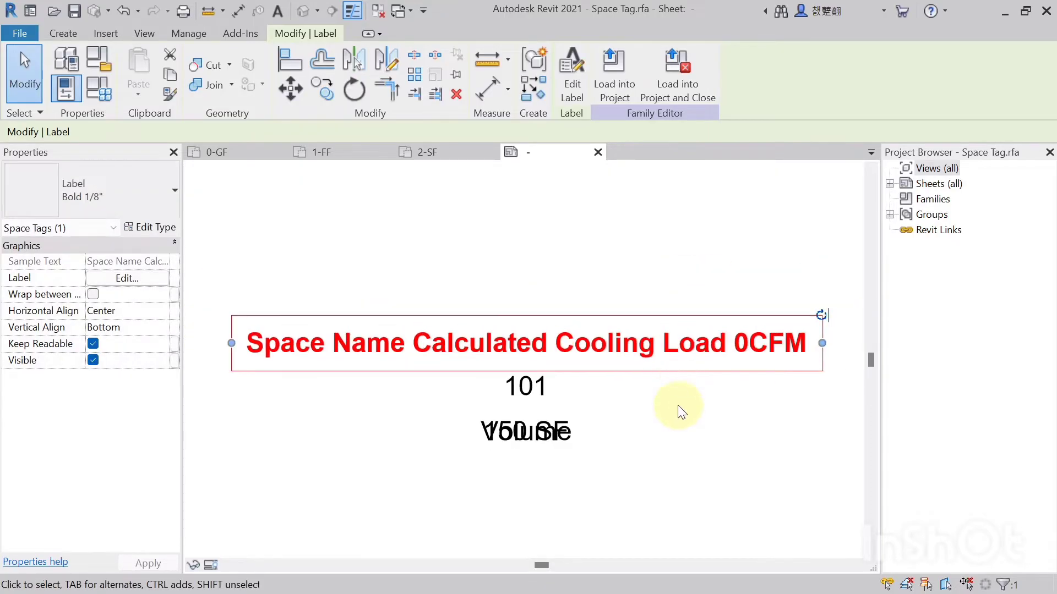
middle_drag(681, 412, 681, 391)
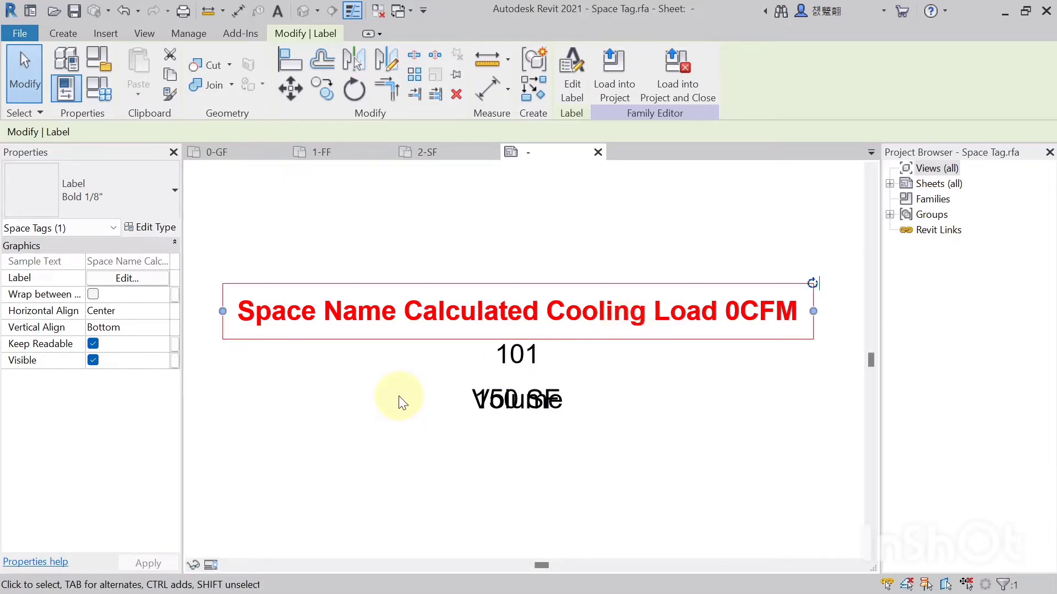
- Add line breaks after the Name and Calculated Cooling Load parameters in the Space Name label and apply the changes
click(572, 87)
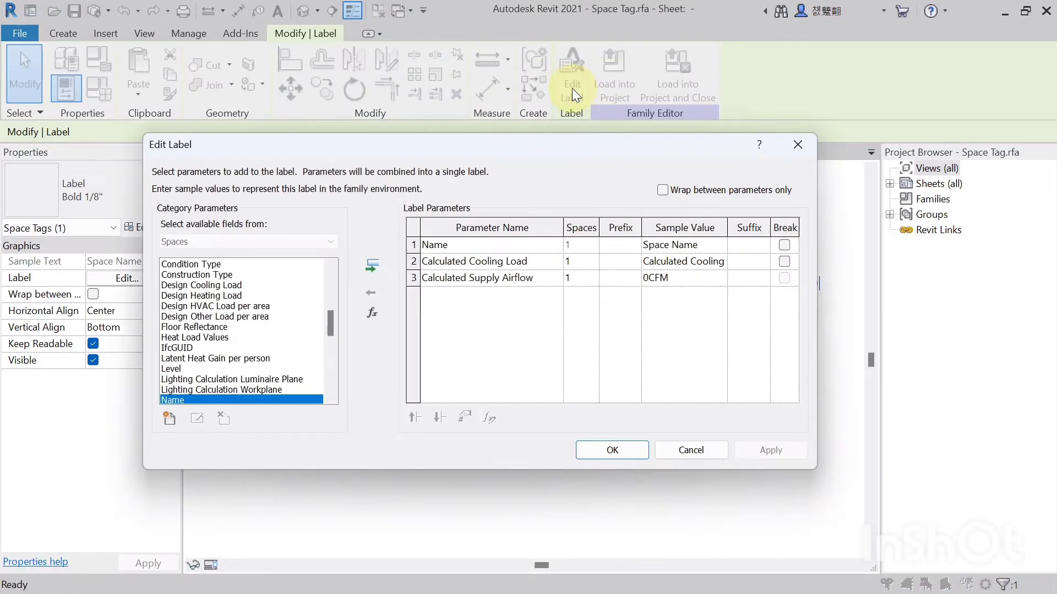
click(784, 244)
click(785, 262)
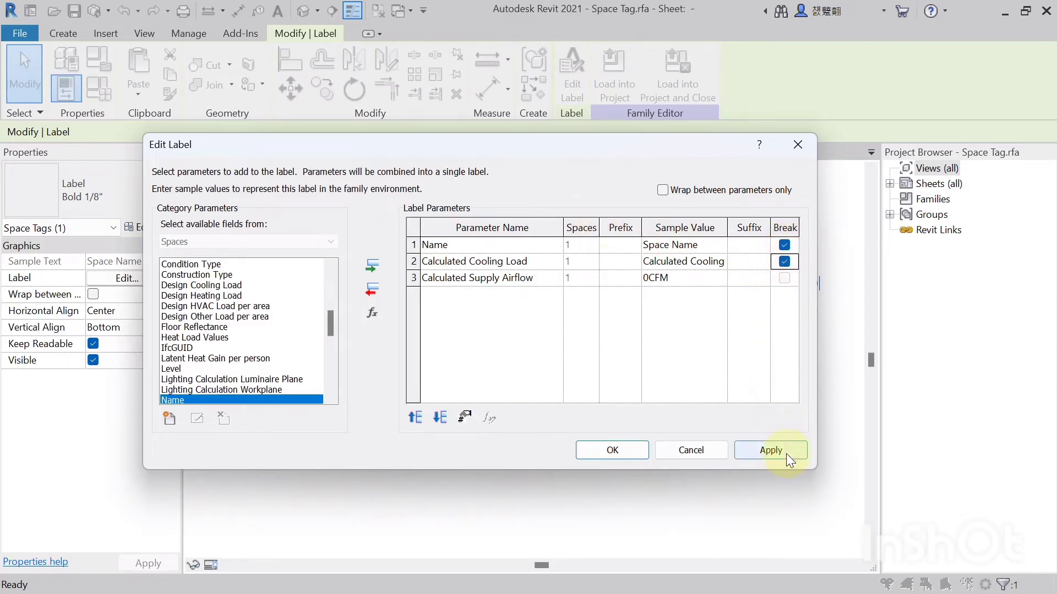
click(771, 453)
click(609, 455)
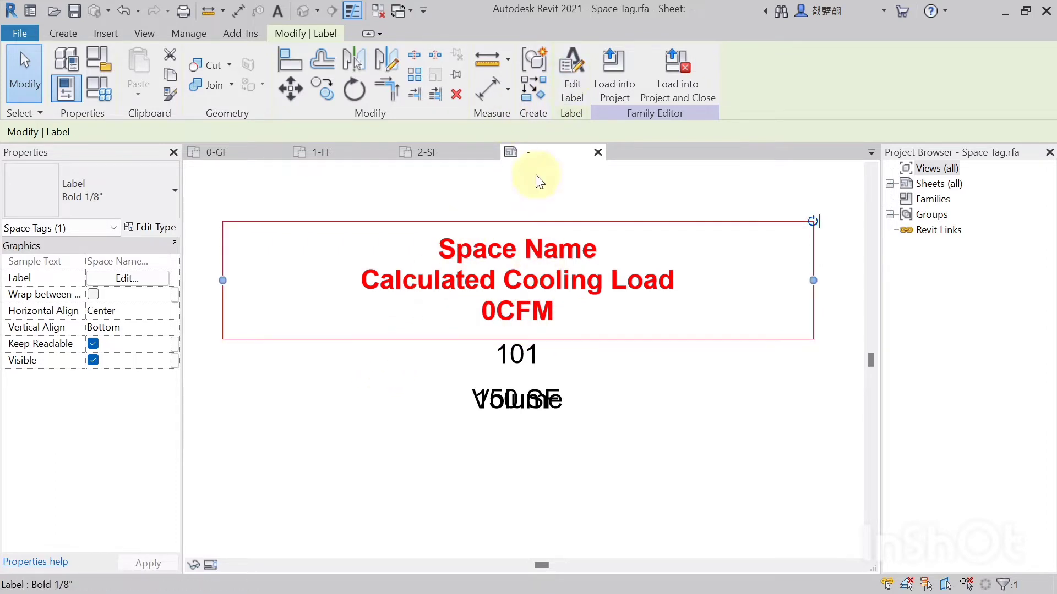
- Give the label's Calculated Cooling Load the prefix TR= and its Calculated Supply Airflow the prefix @, and apply both
click(571, 94)
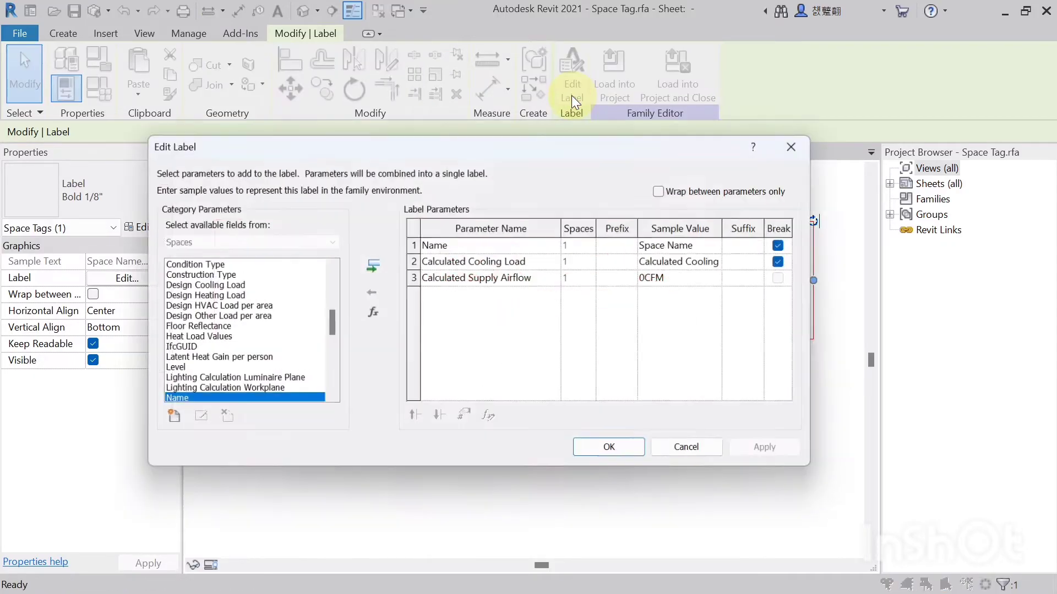
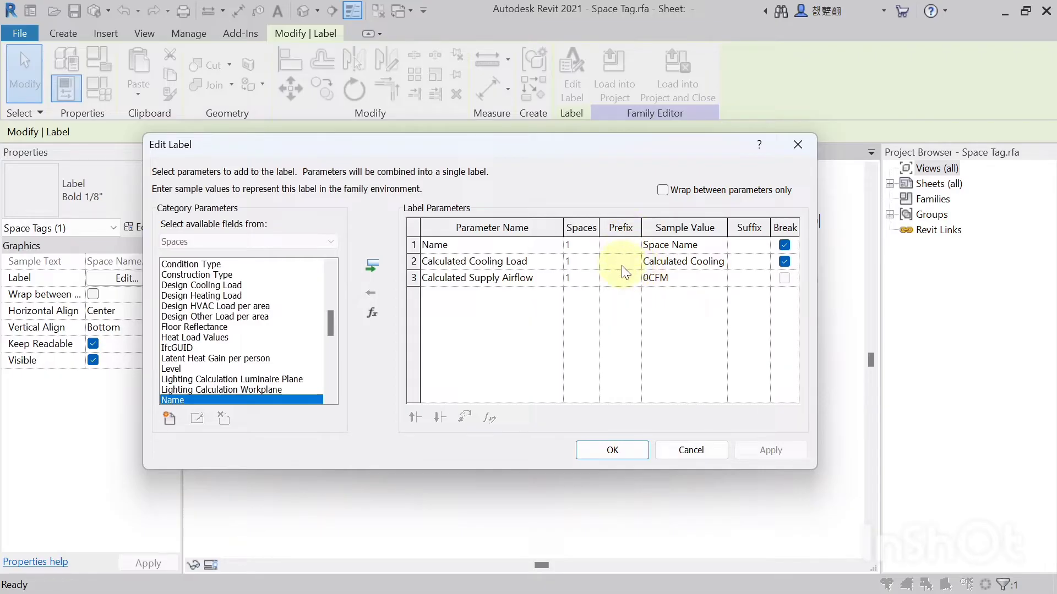
click(622, 266)
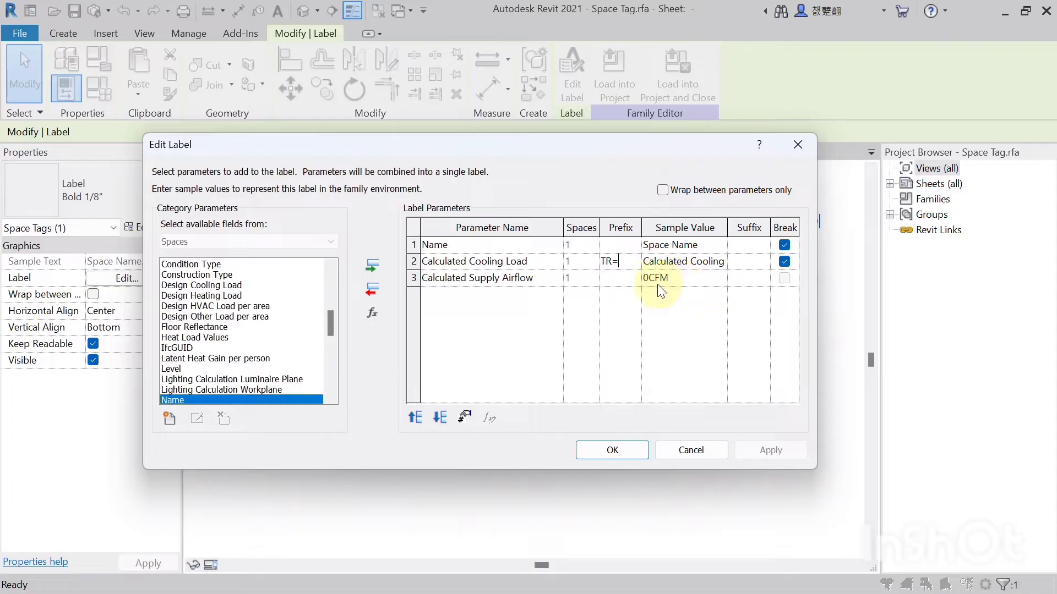
click(630, 281)
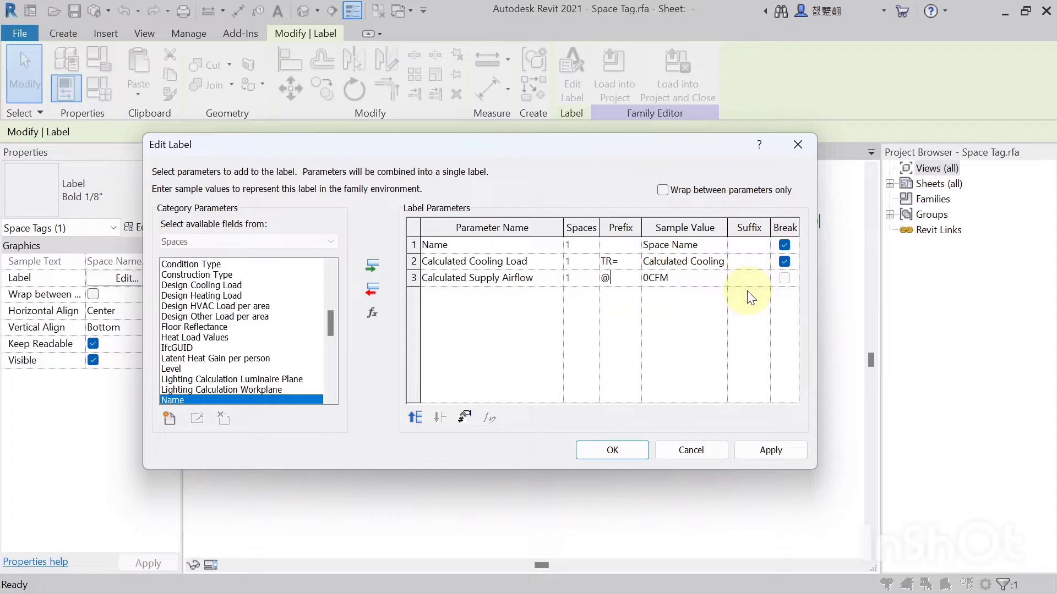
click(778, 449)
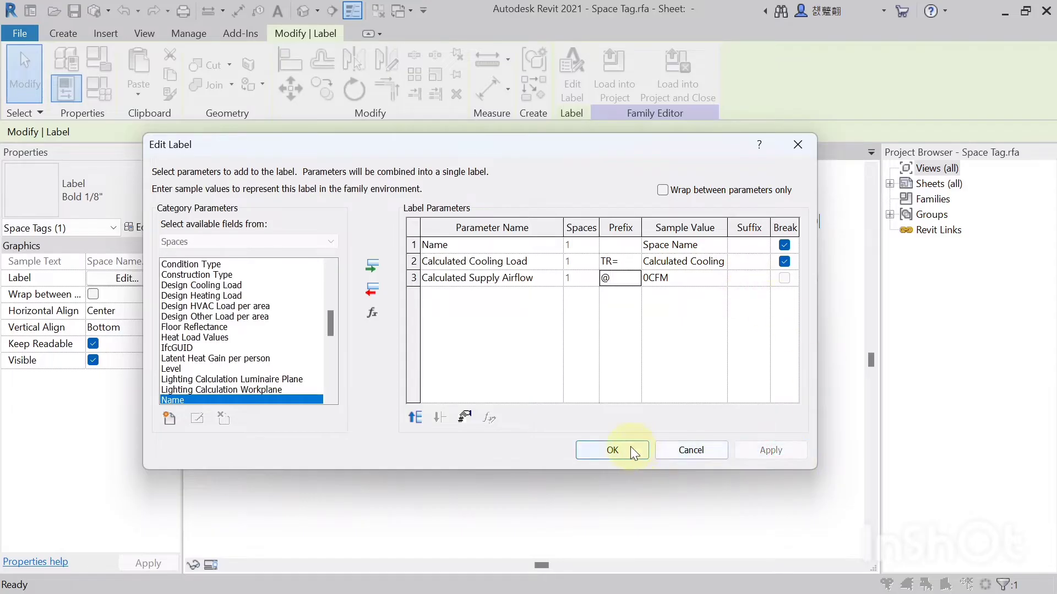
click(627, 448)
middle_drag(615, 384, 630, 422)
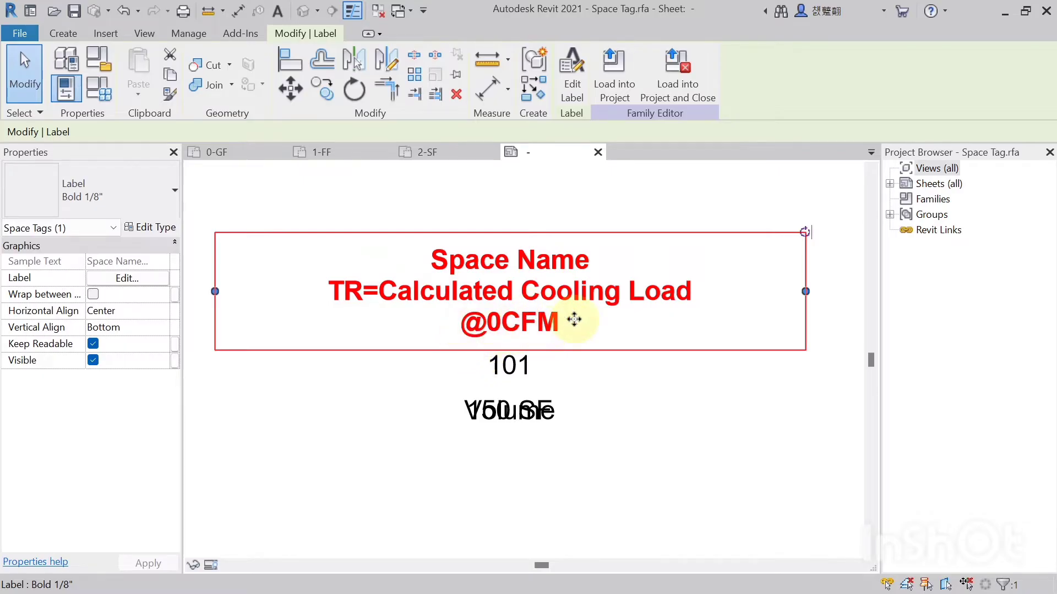
middle_drag(574, 319, 587, 340)
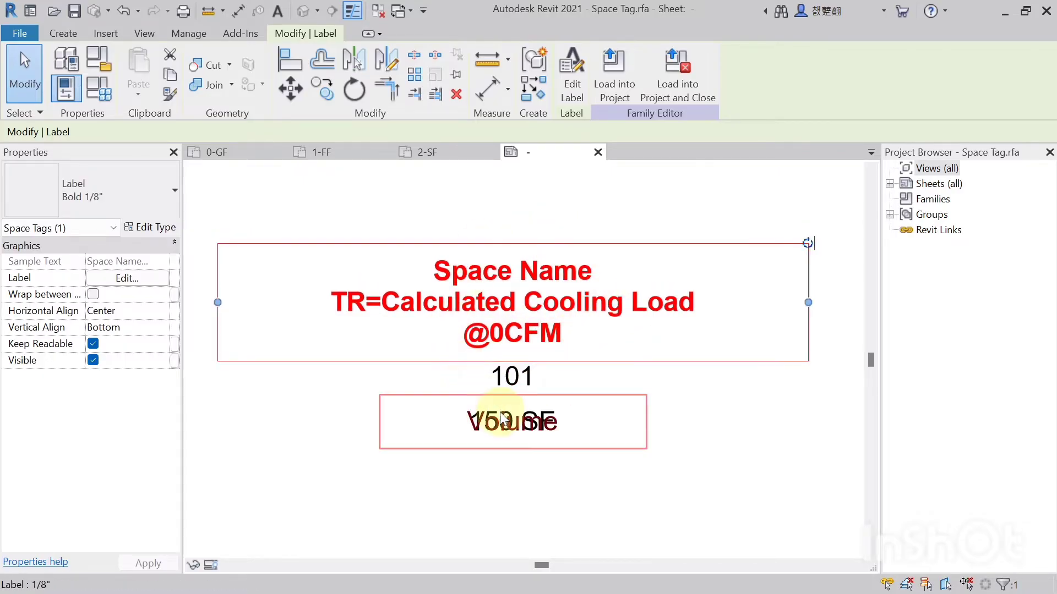
- Save the tag family to the Desktop as Space Tag for Revit Heat load Calculation
click(23, 33)
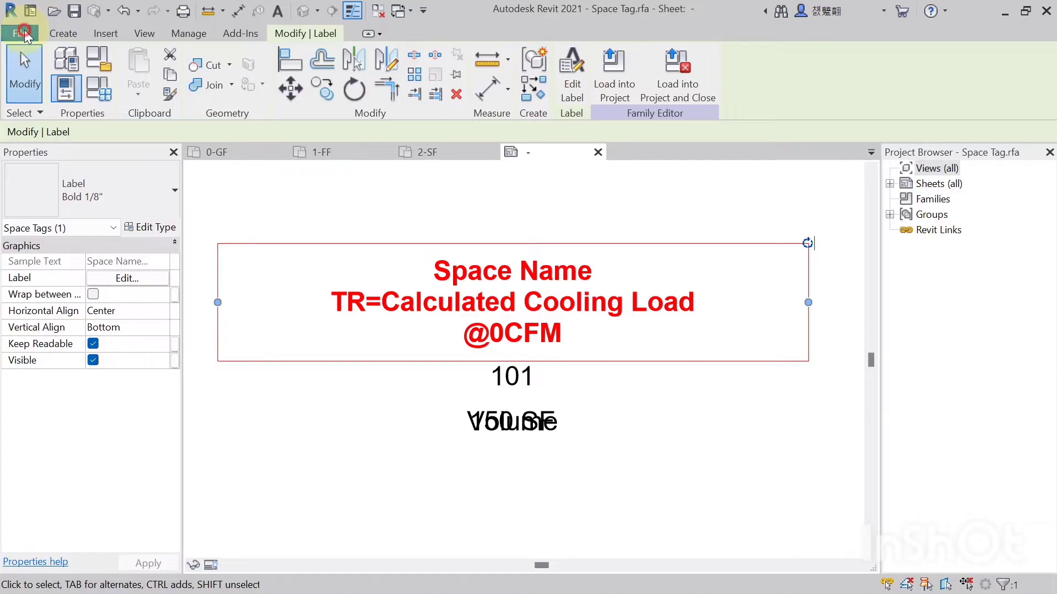
mouse_move(81, 254)
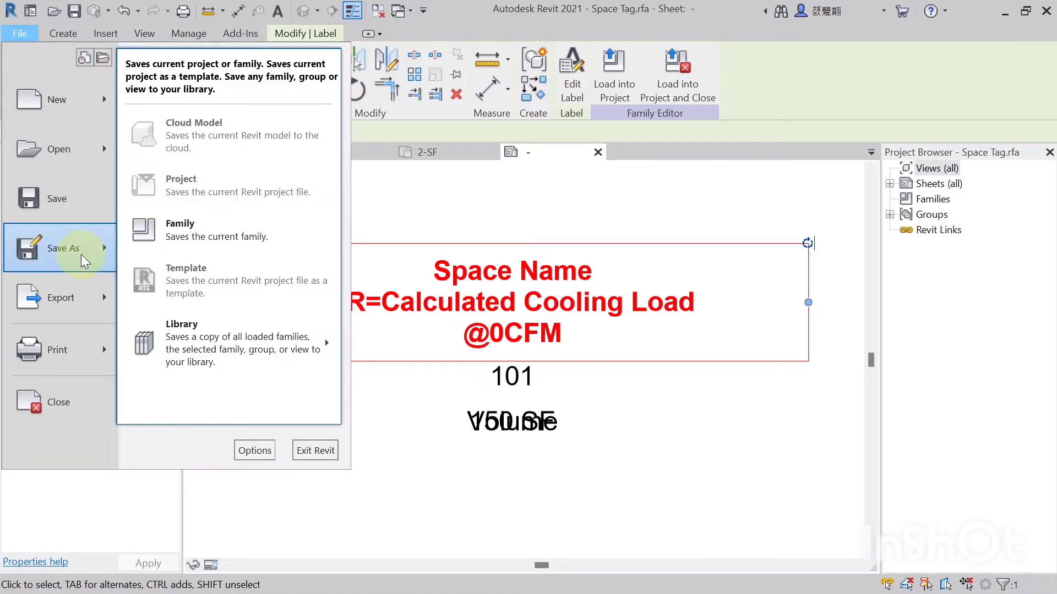
click(213, 234)
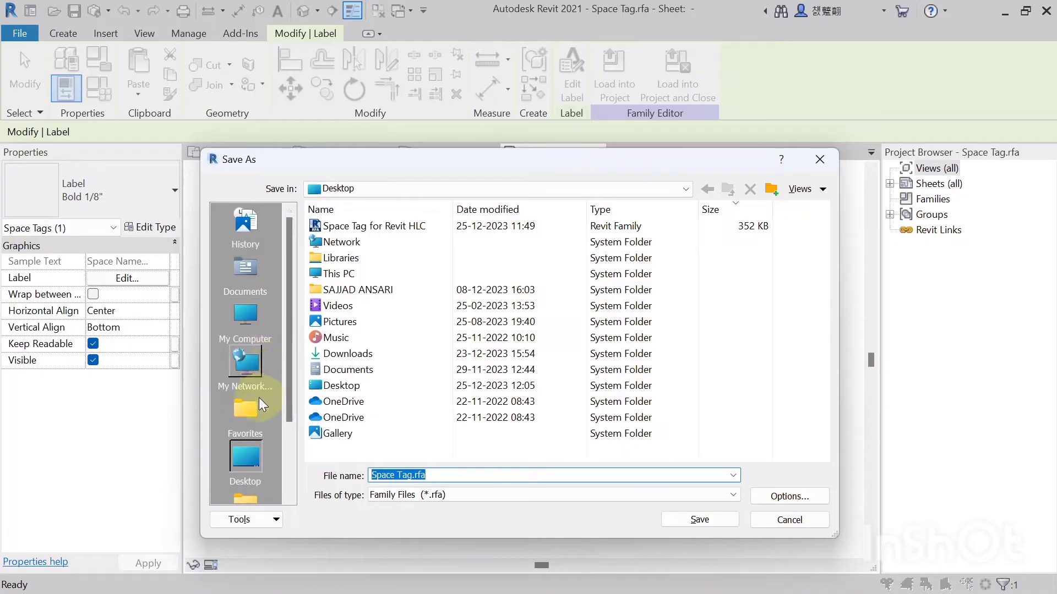
click(245, 462)
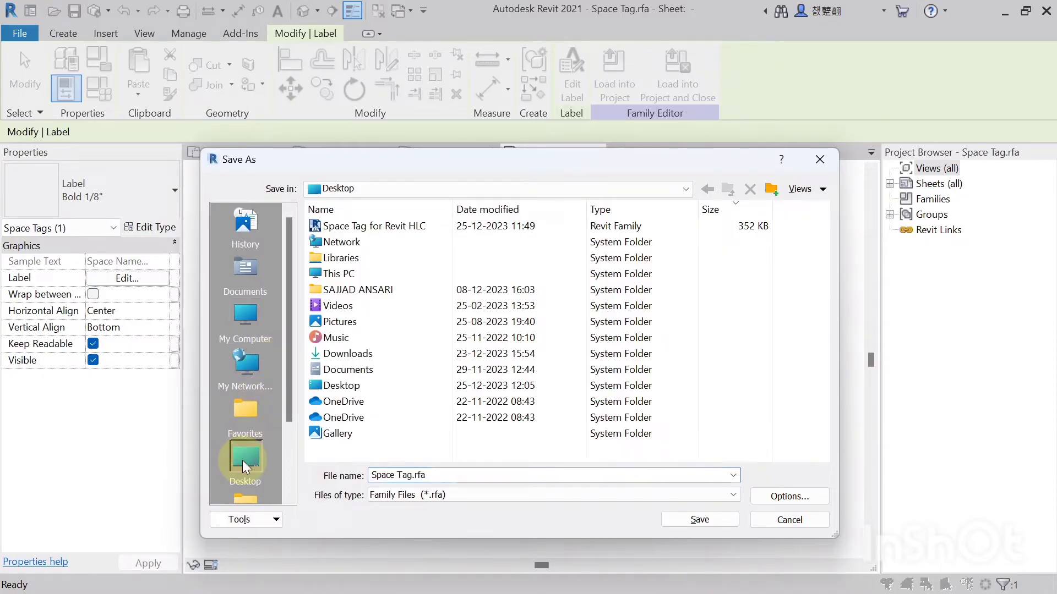
click(444, 477)
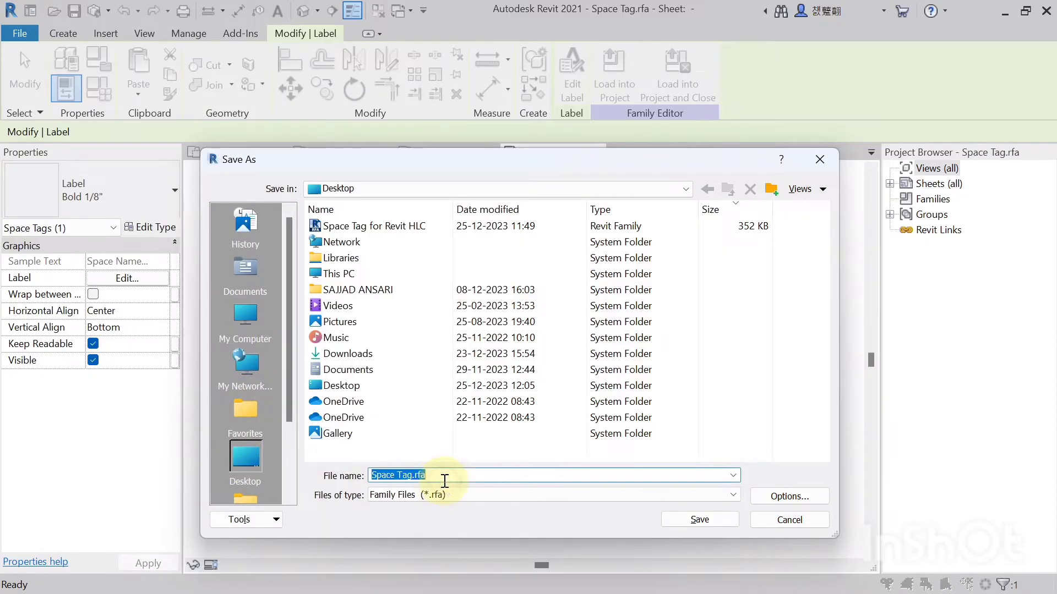
text(Space)
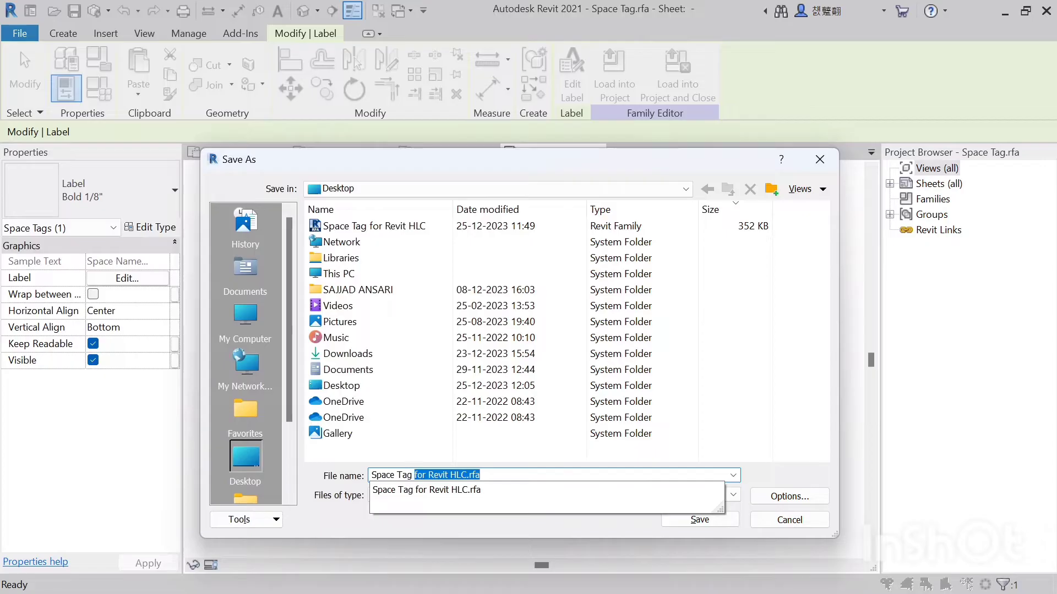
click(518, 476)
key(BackSpace)
key(BackSpace)
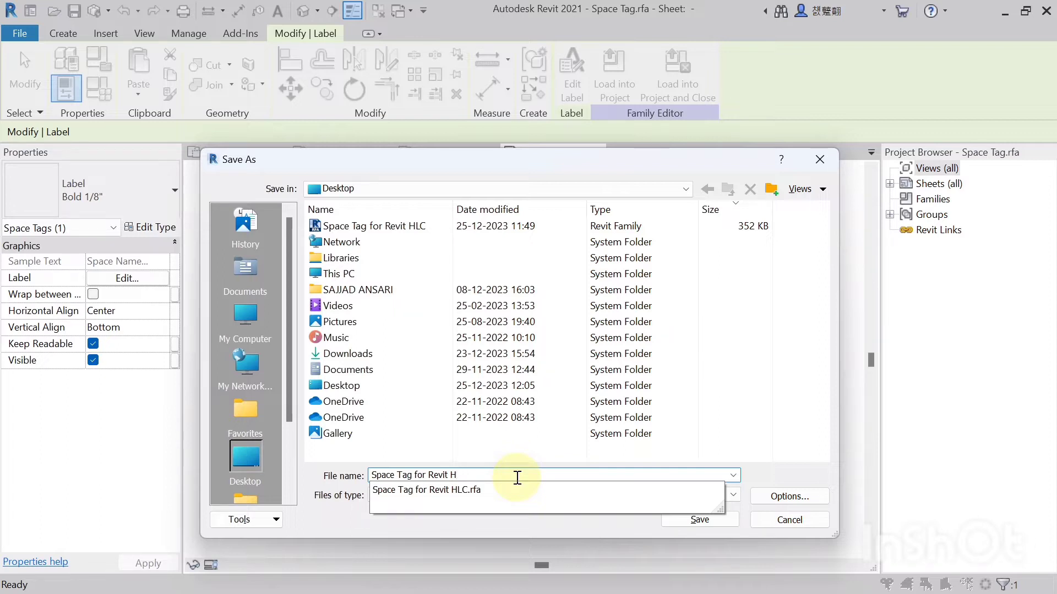
text(eat loa)
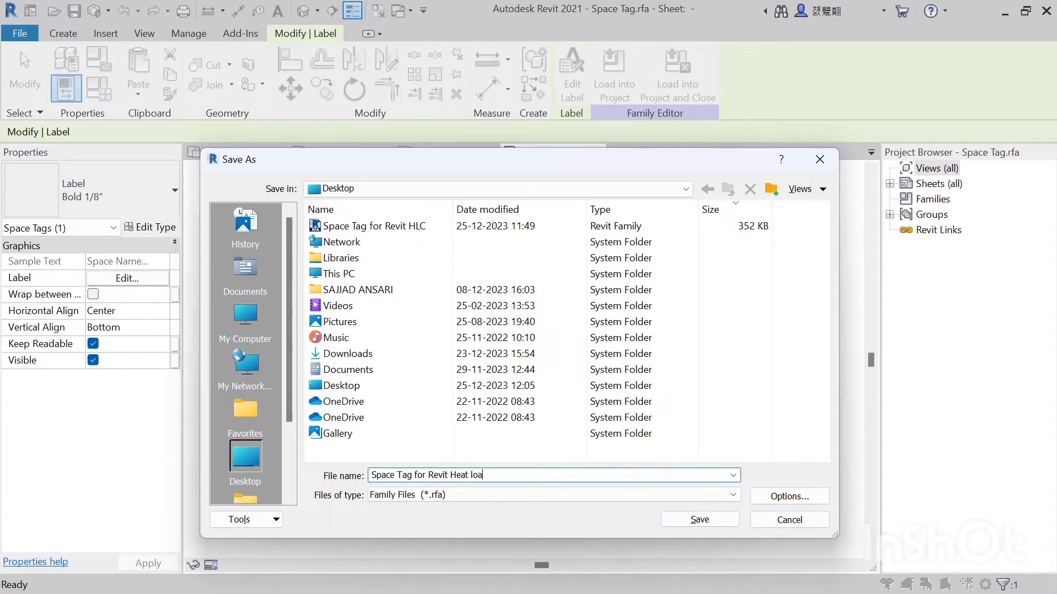
text(d Calculation)
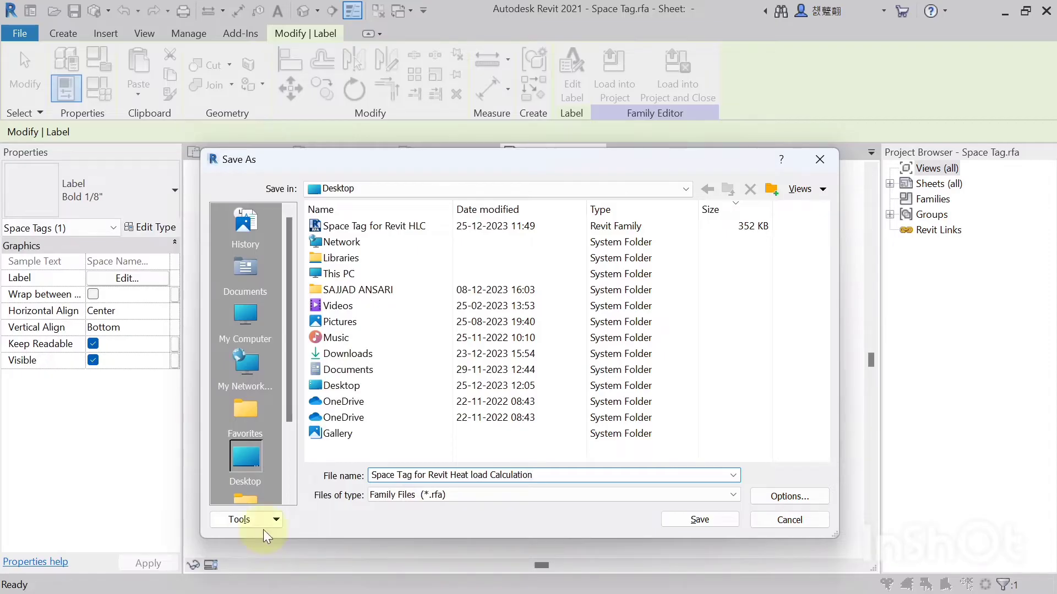
click(246, 470)
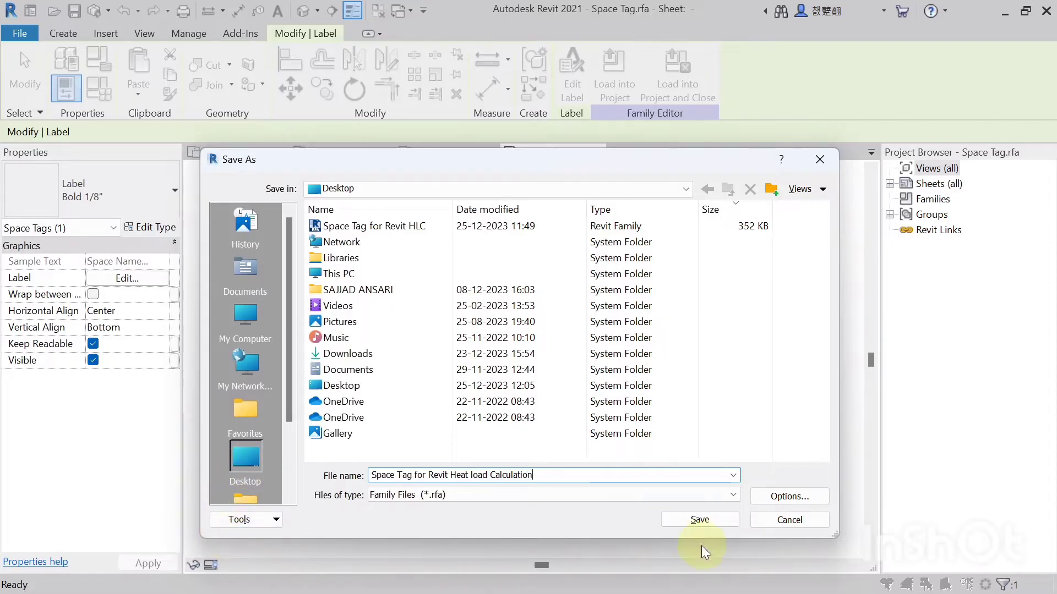
click(700, 520)
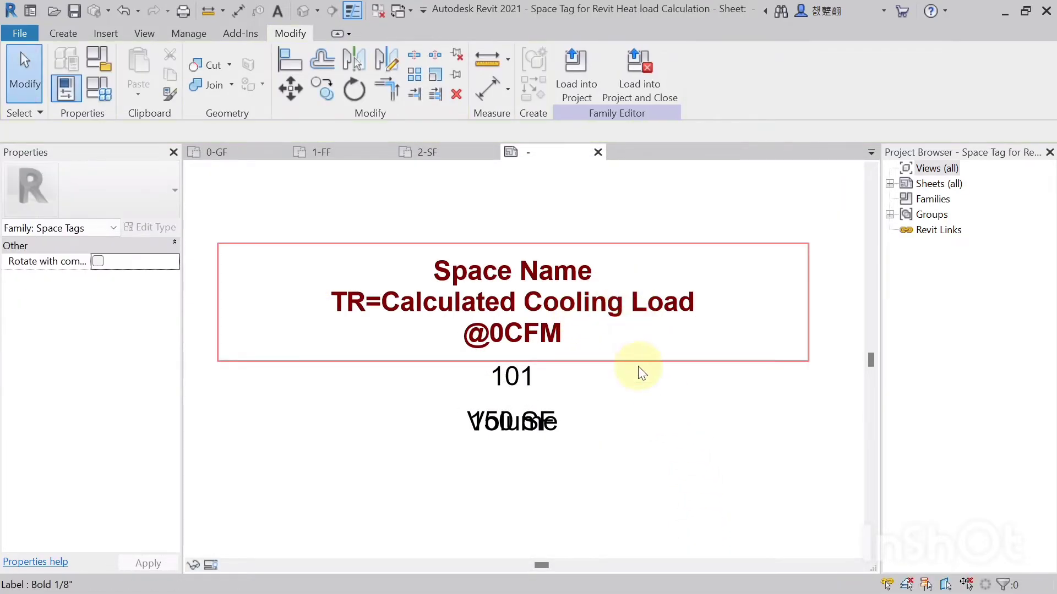
- Load the saved tag family into the project, close the family, and leave tag placement on the 0-GF floor plan
click(647, 98)
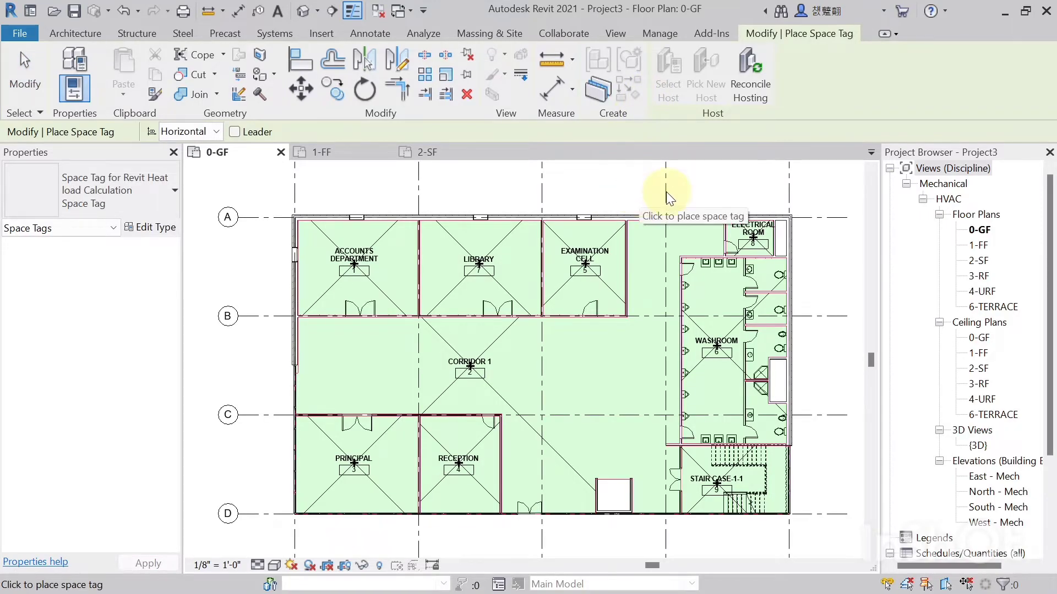
key(Escape)
key(Escape)
click(980, 230)
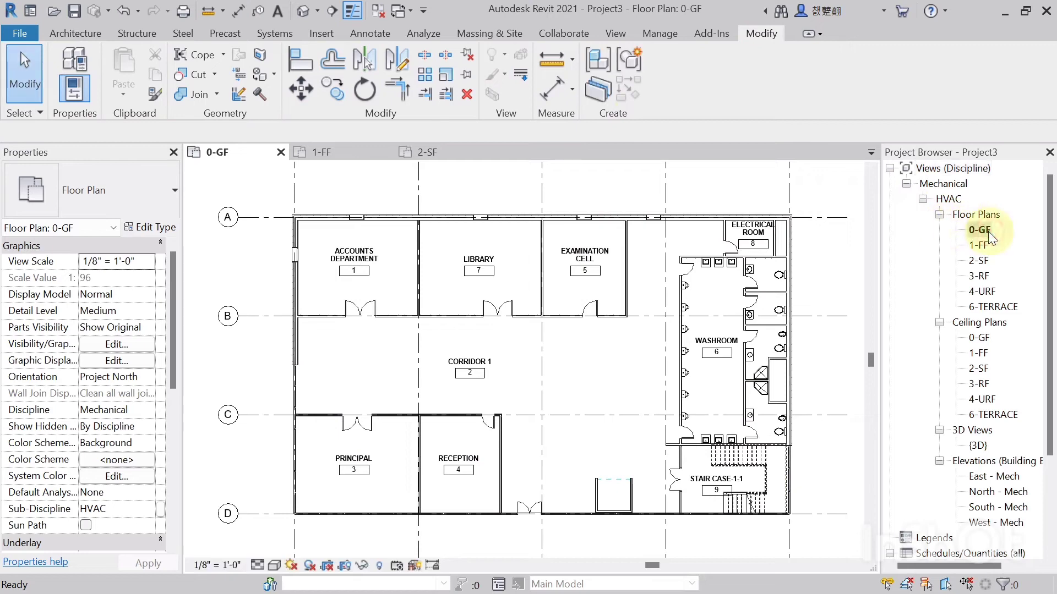
- Change the ACCOUNTS DEPARTMENT, LIBRARY, EXAMINATION CELL, RECEPTION and PRINCIPAL tags to Space Tag for Revit Heat load Calculation : Space Tag
middle_drag(626, 189, 602, 200)
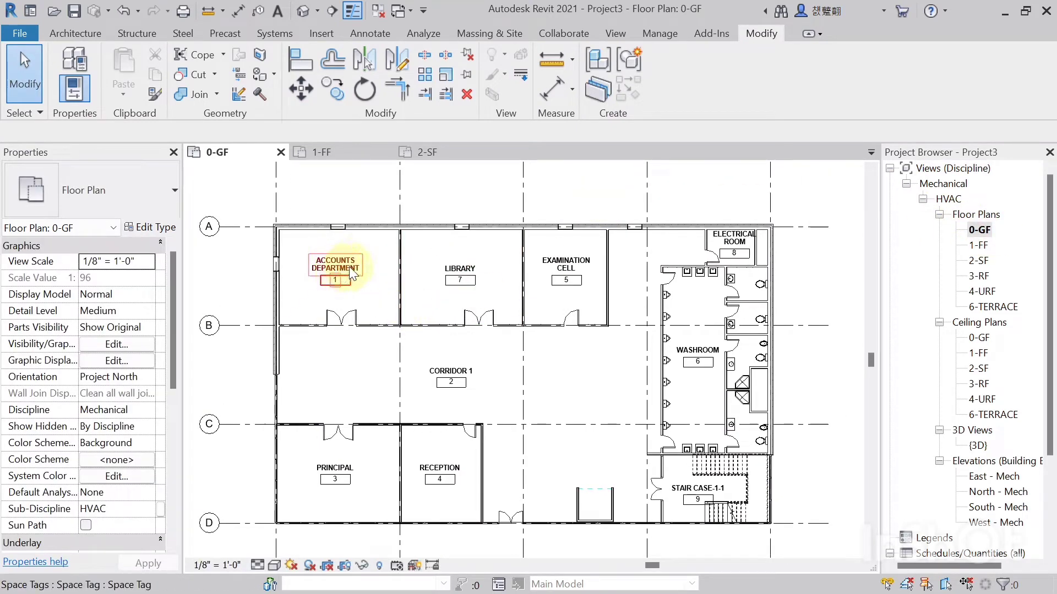
middle_drag(351, 264, 342, 266)
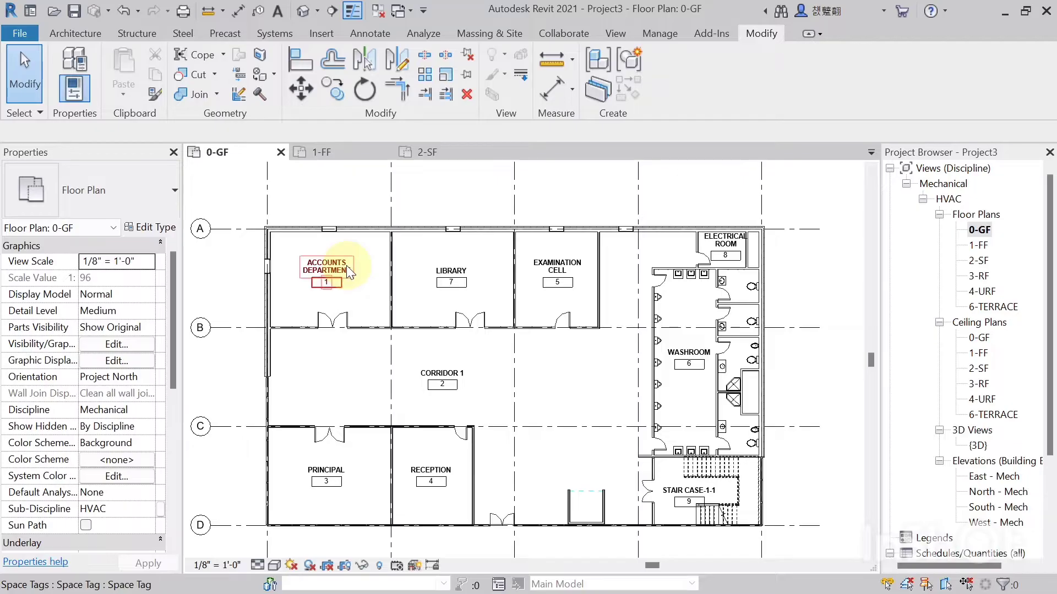
scroll(346, 266, up, 3)
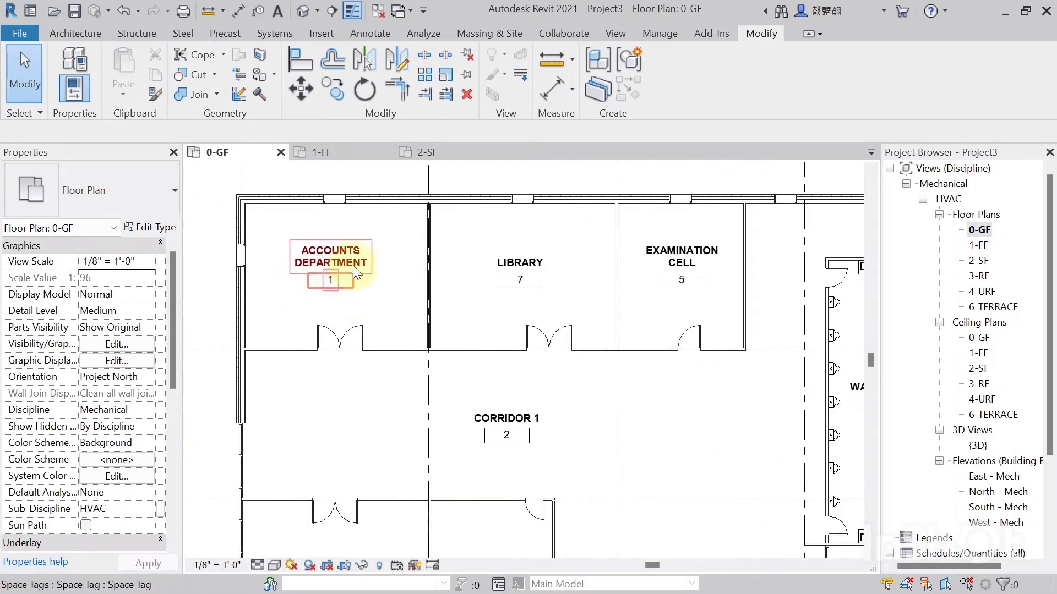
scroll(352, 265, down, 3)
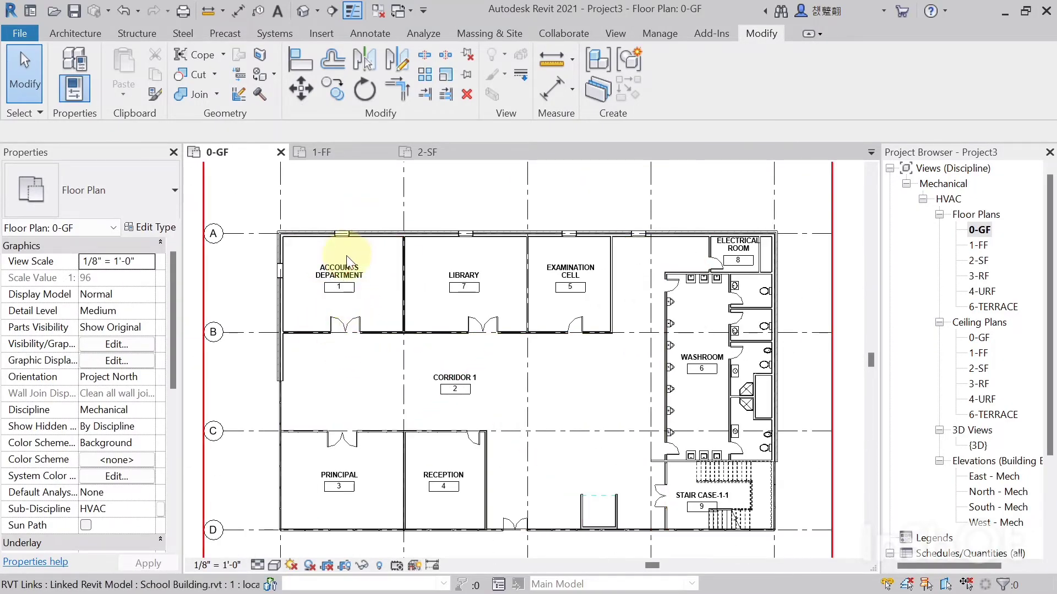
click(348, 271)
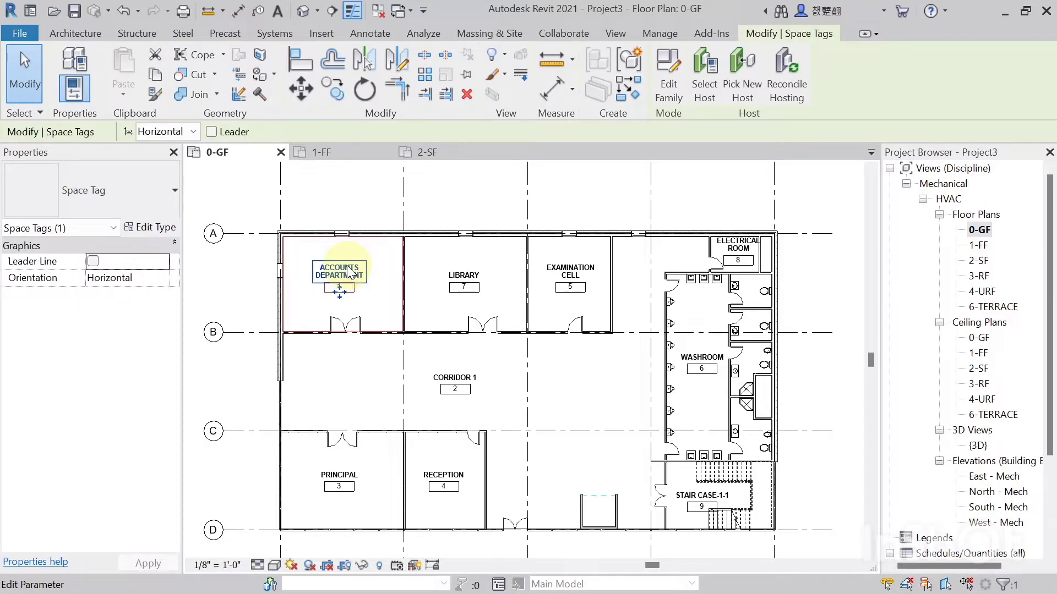
drag(337, 278, 334, 286)
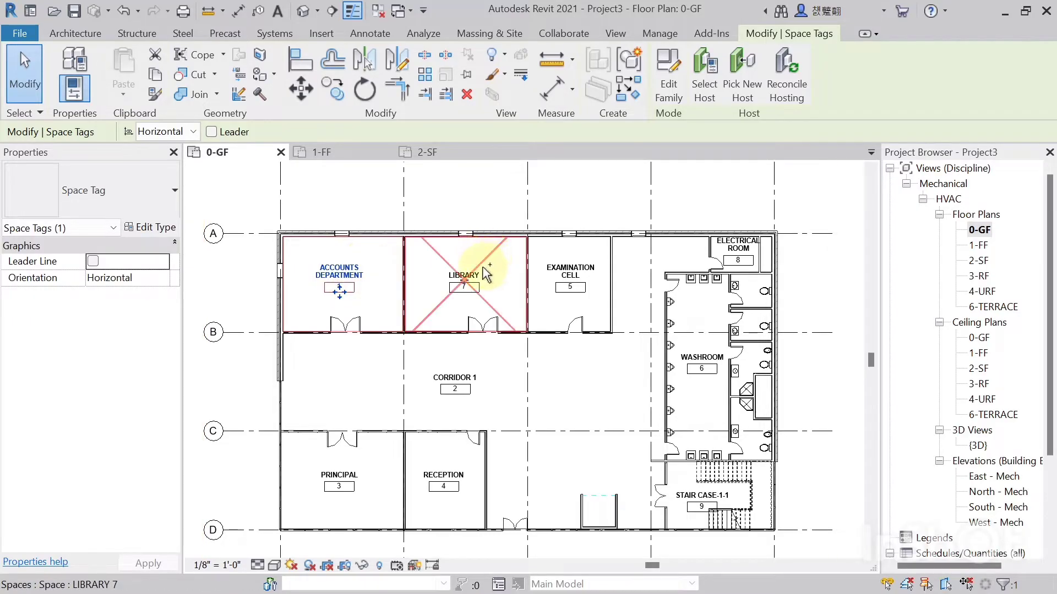
ctrl+click(468, 279)
ctrl+click(570, 275)
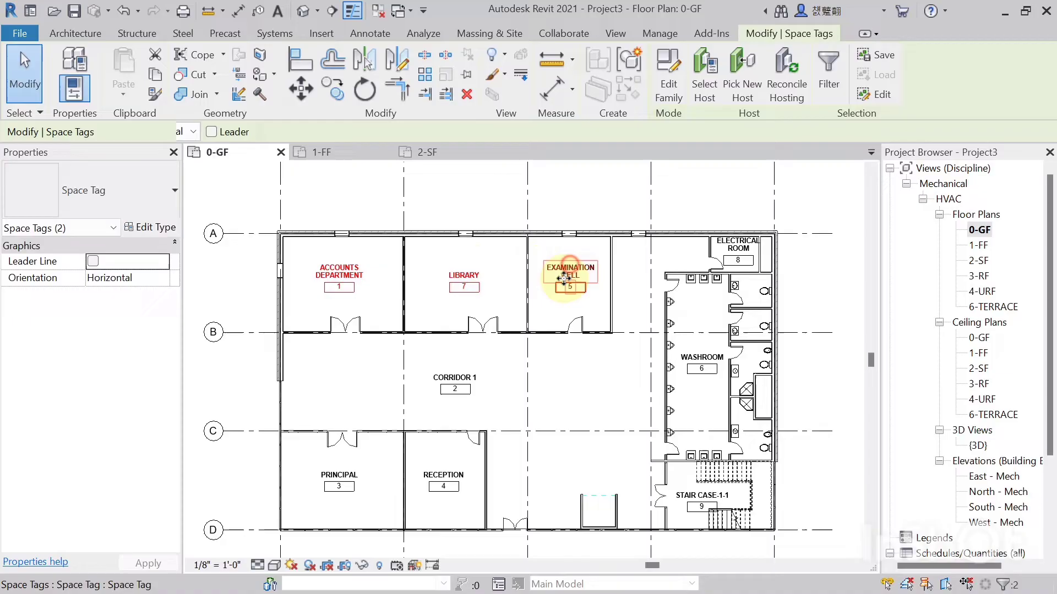
ctrl+click(457, 475)
ctrl+click(344, 472)
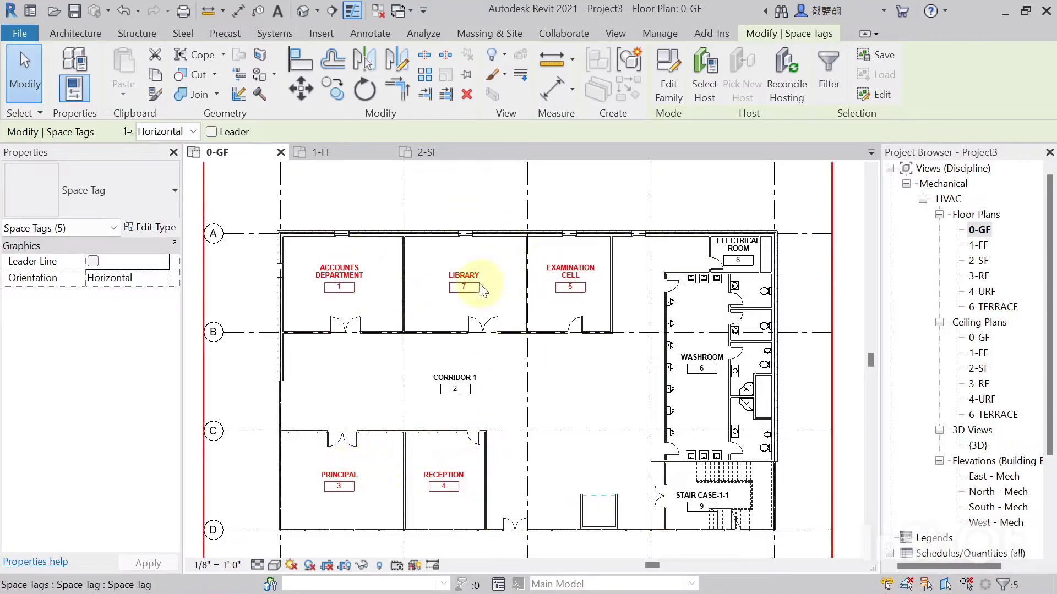
click(104, 190)
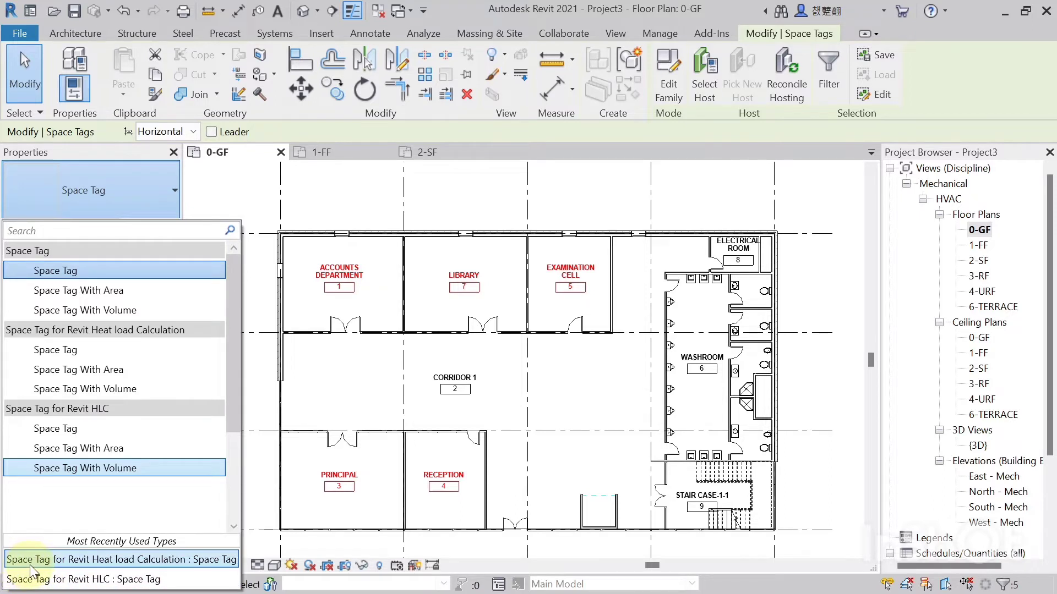
click(159, 562)
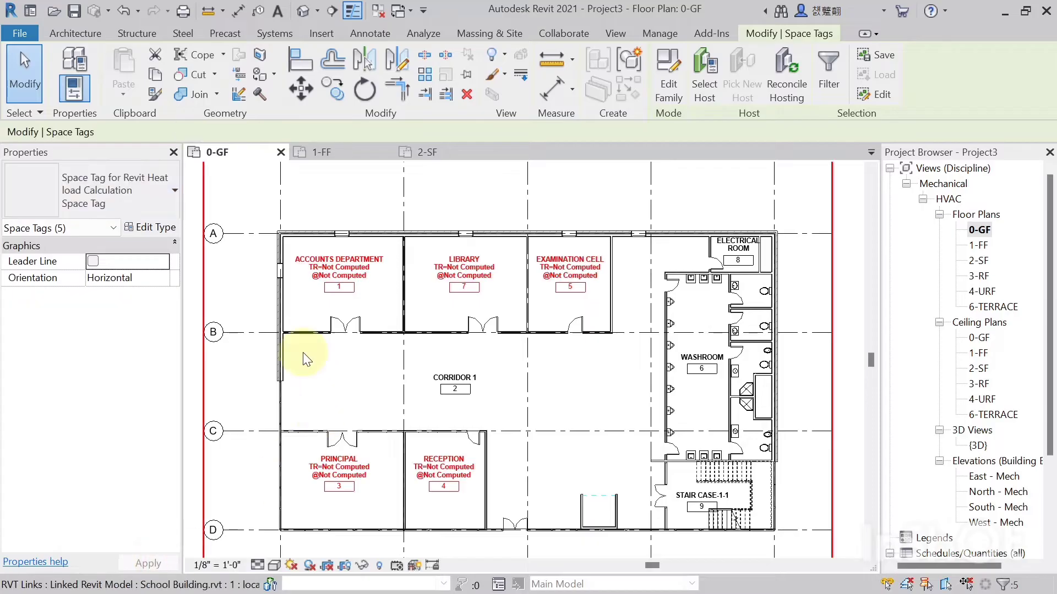
key(Escape)
scroll(277, 319, up, 2)
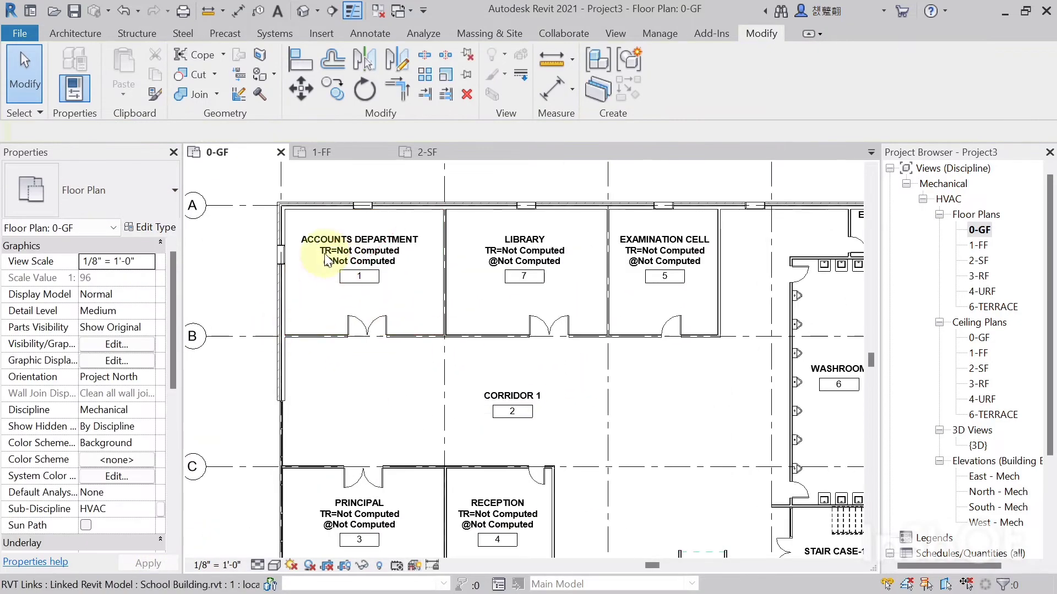
scroll(312, 275, up, 1)
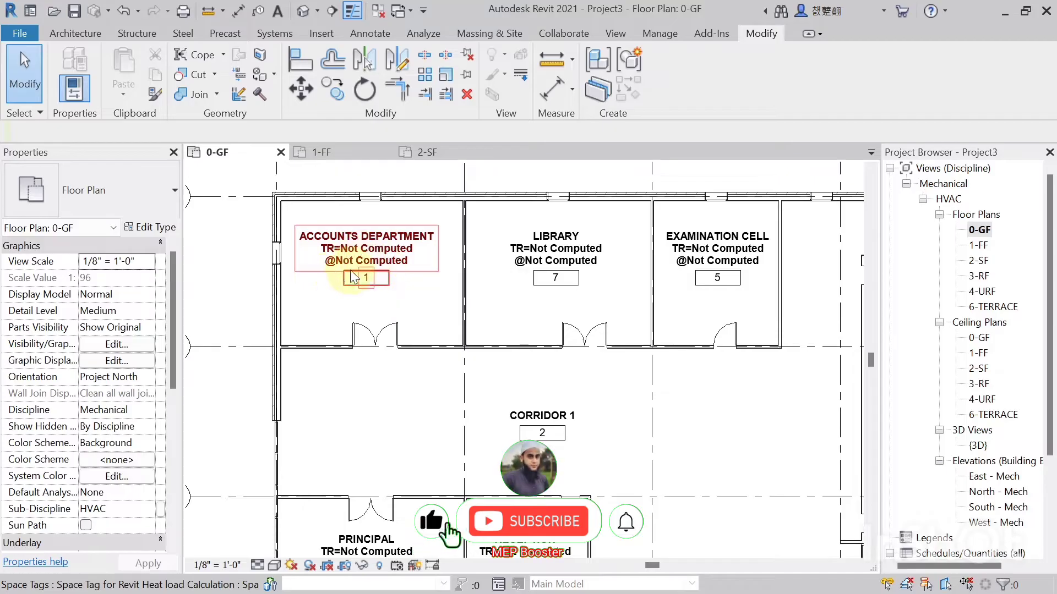
- On the 1-FF plan, change the SECTION-A1 to A3, STAFFROOM, CONFERENCE HALL and SECTION-B1 to B3 tags to Space Tag for Revit Heat load Calculation : Space Tag
scroll(385, 266, down, 3)
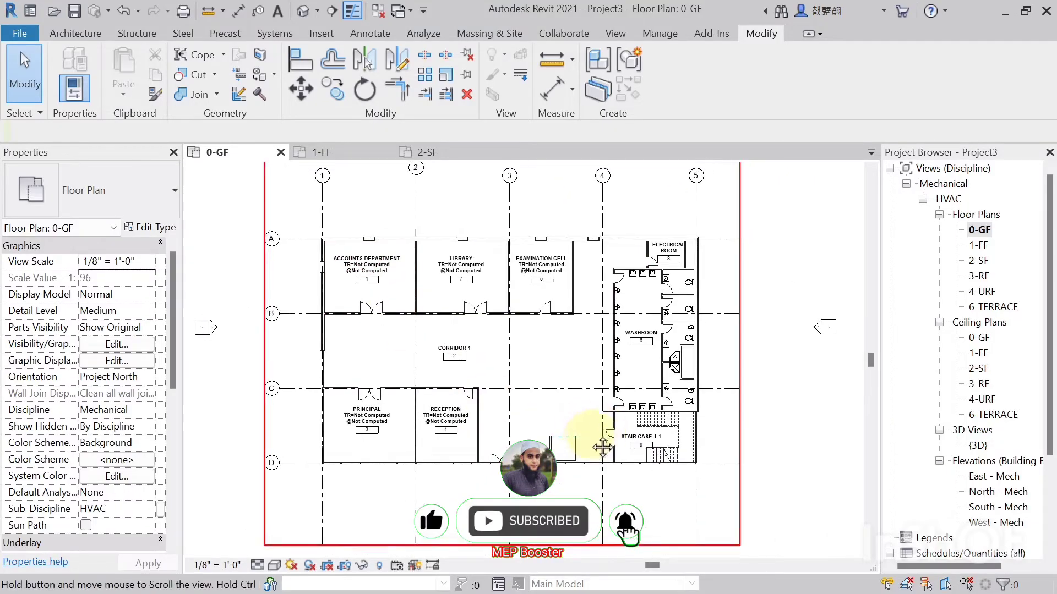
double_click(980, 246)
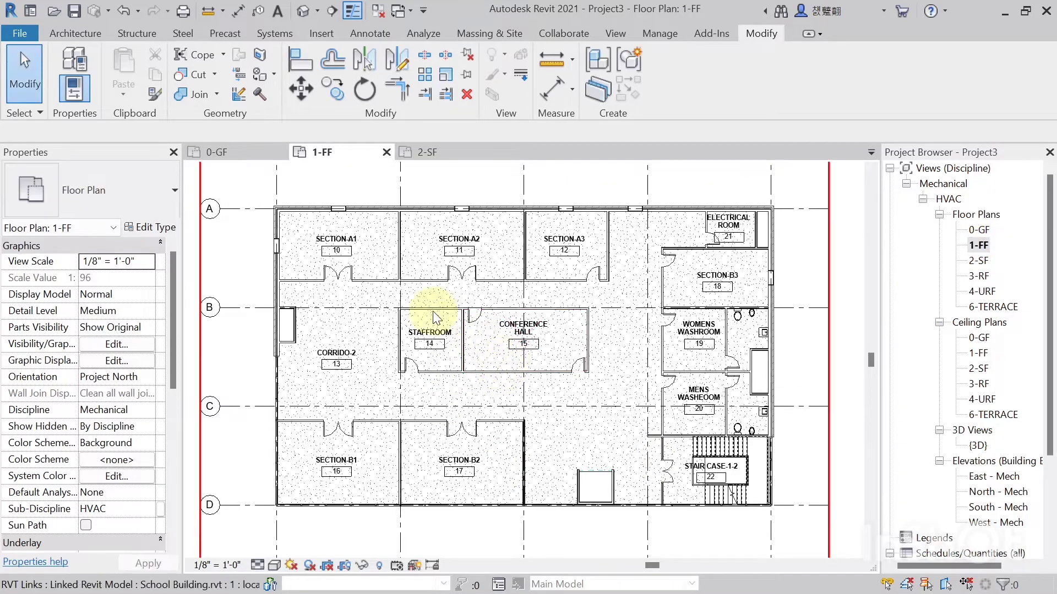
click(359, 240)
ctrl+click(455, 237)
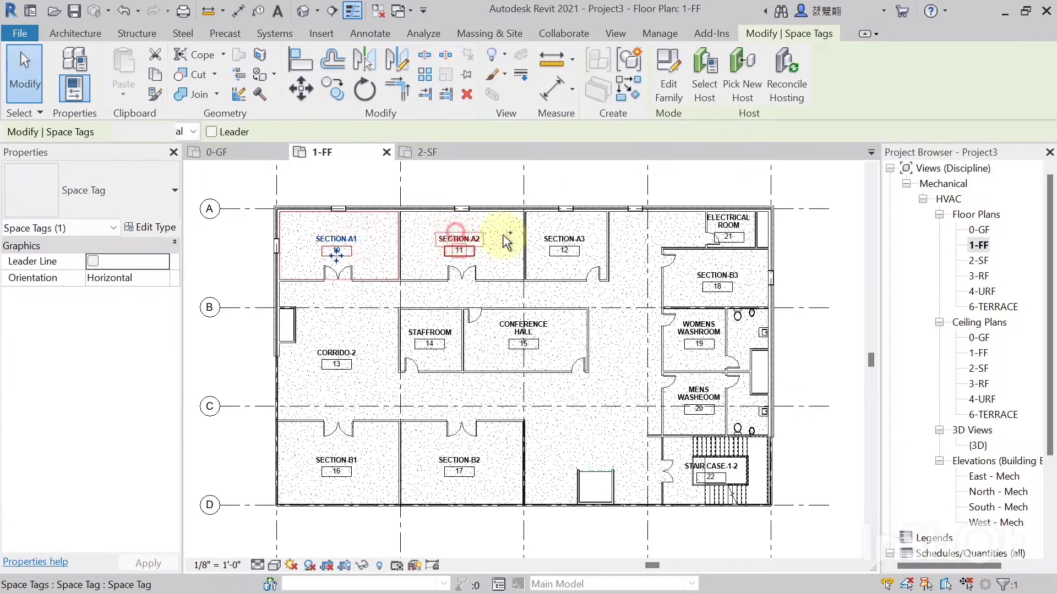
ctrl+click(561, 242)
ctrl+click(514, 326)
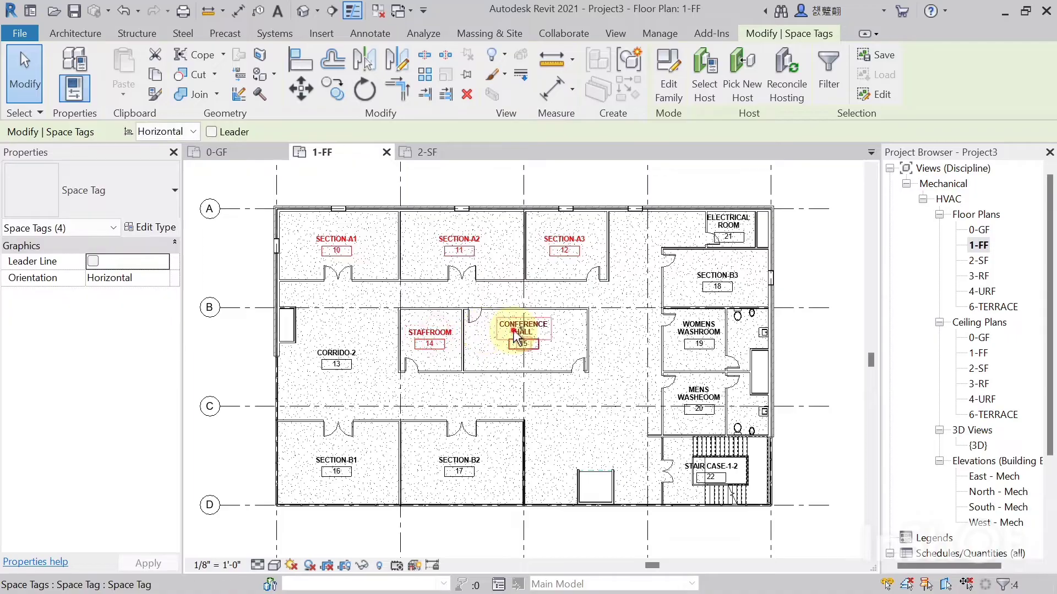
ctrl+click(459, 461)
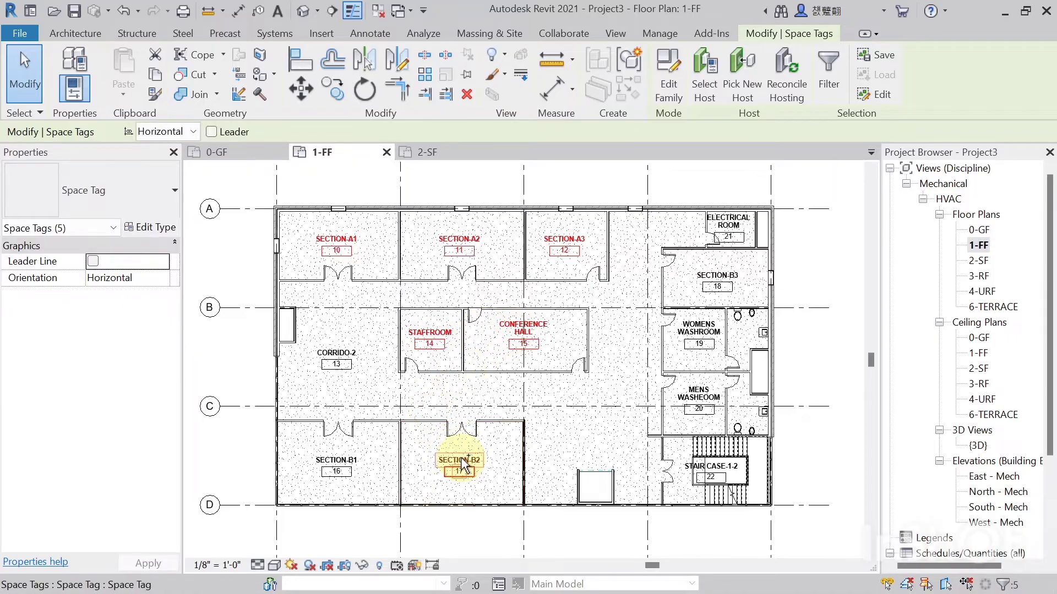
ctrl+click(336, 459)
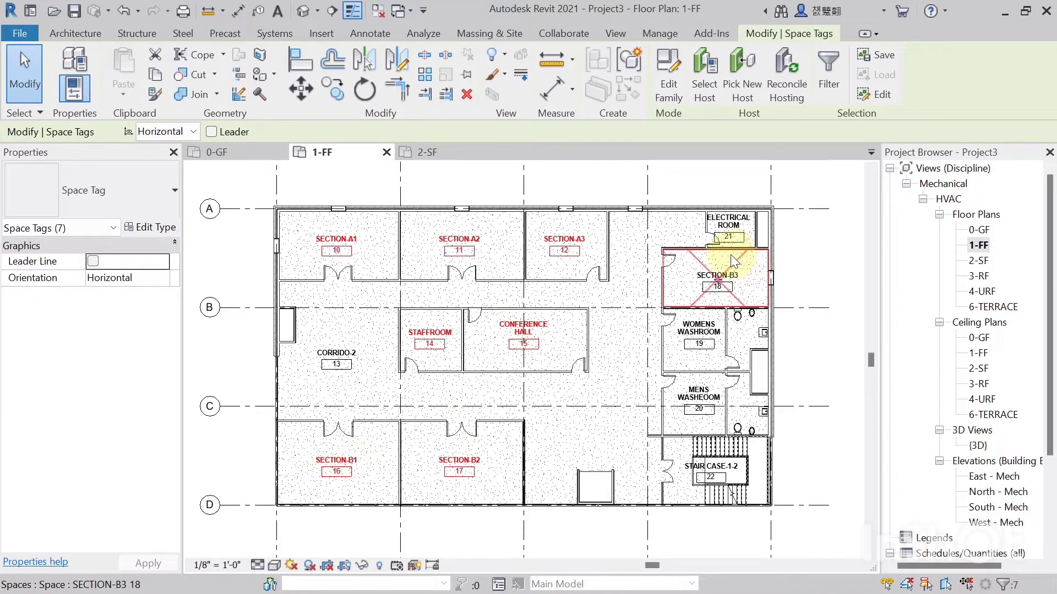
ctrl+click(716, 276)
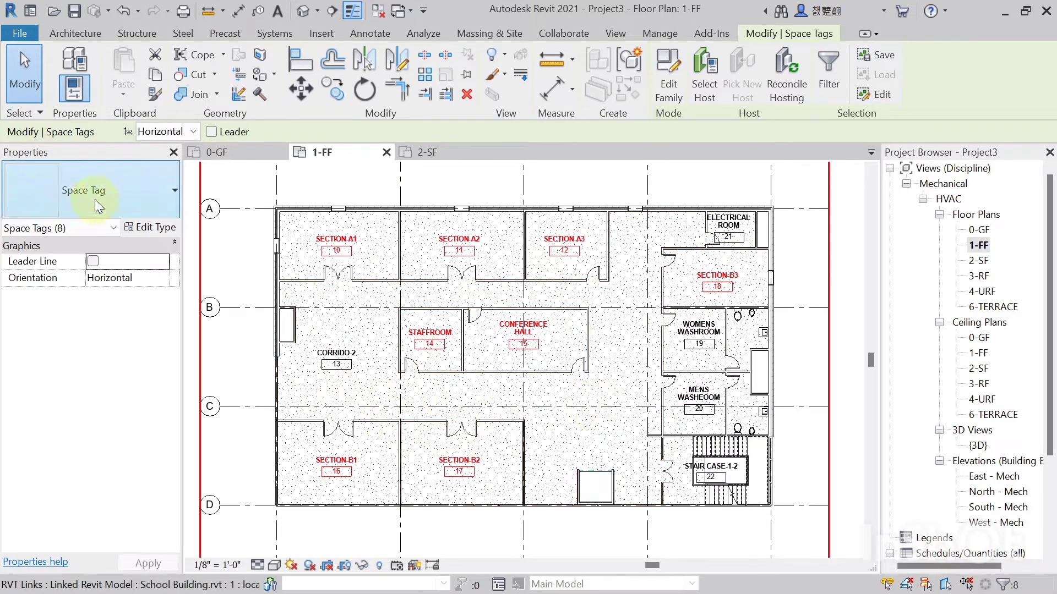
click(124, 187)
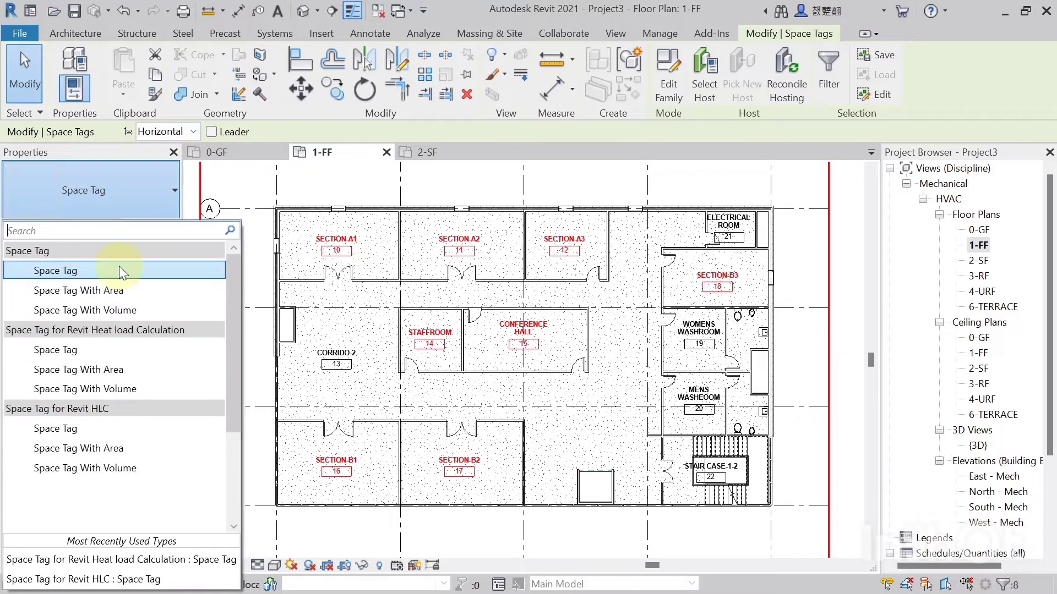
click(77, 557)
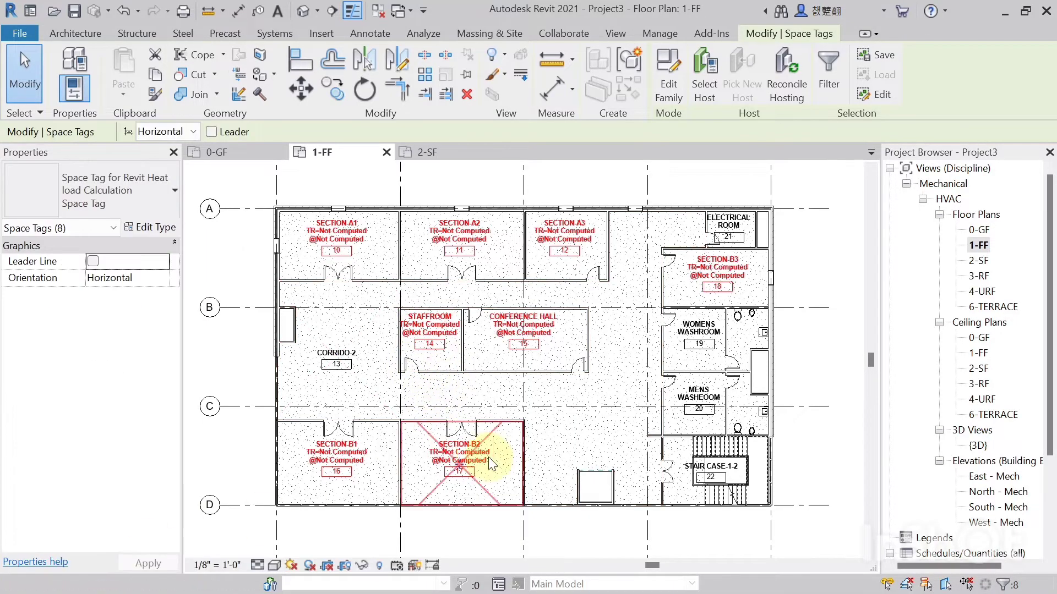
click(495, 476)
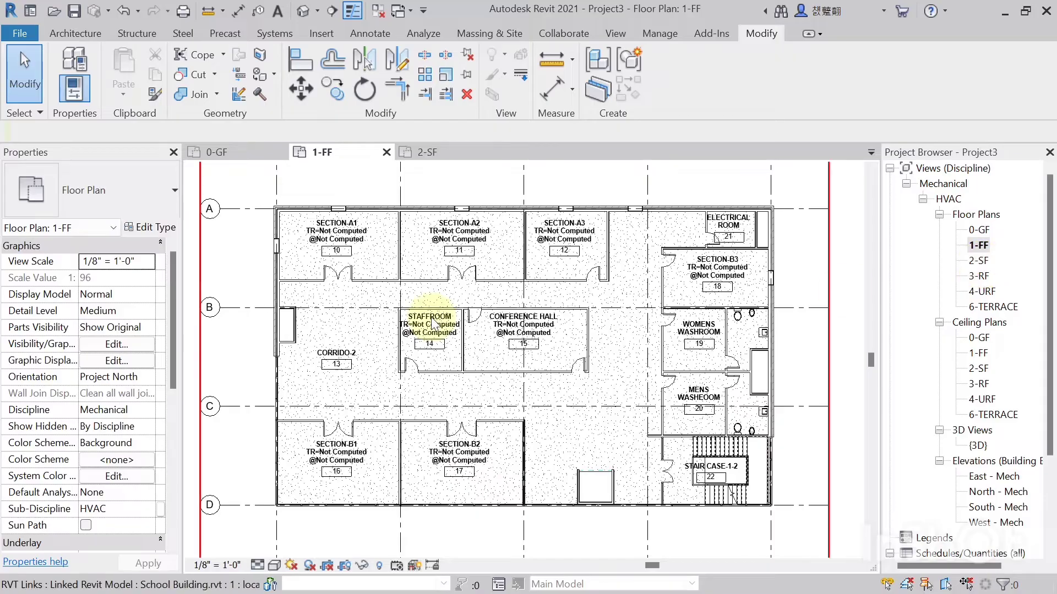
scroll(329, 242, up, 4)
scroll(291, 250, up, 2)
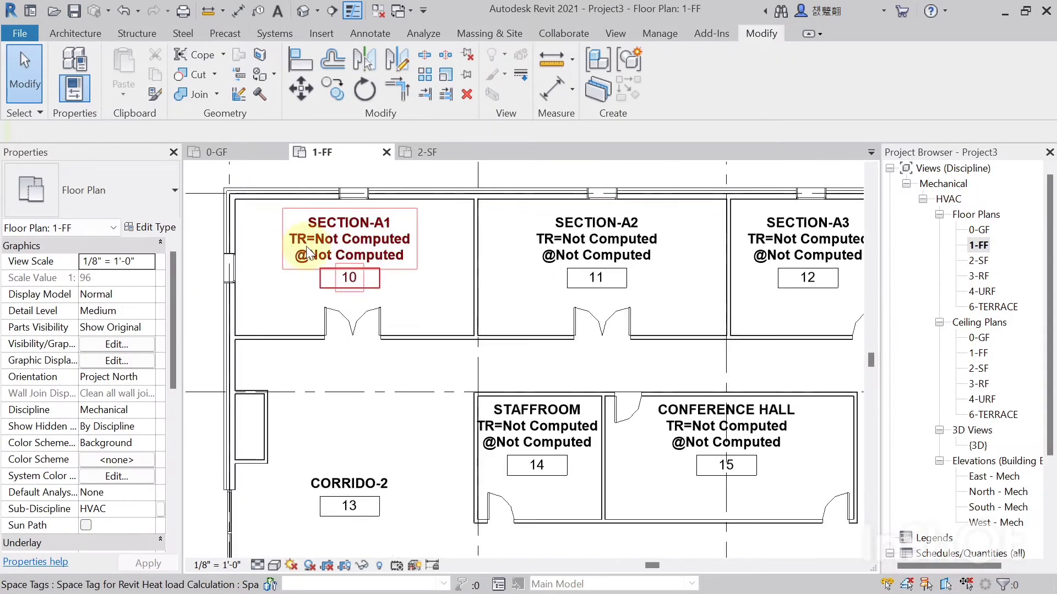
scroll(362, 252, down, 3)
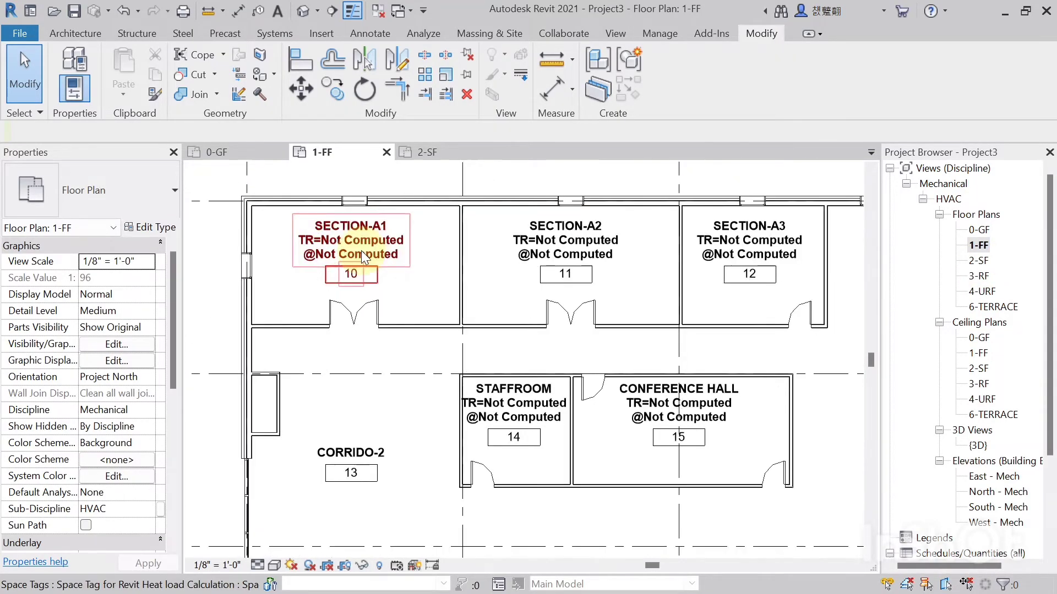
middle_drag(369, 291, 391, 291)
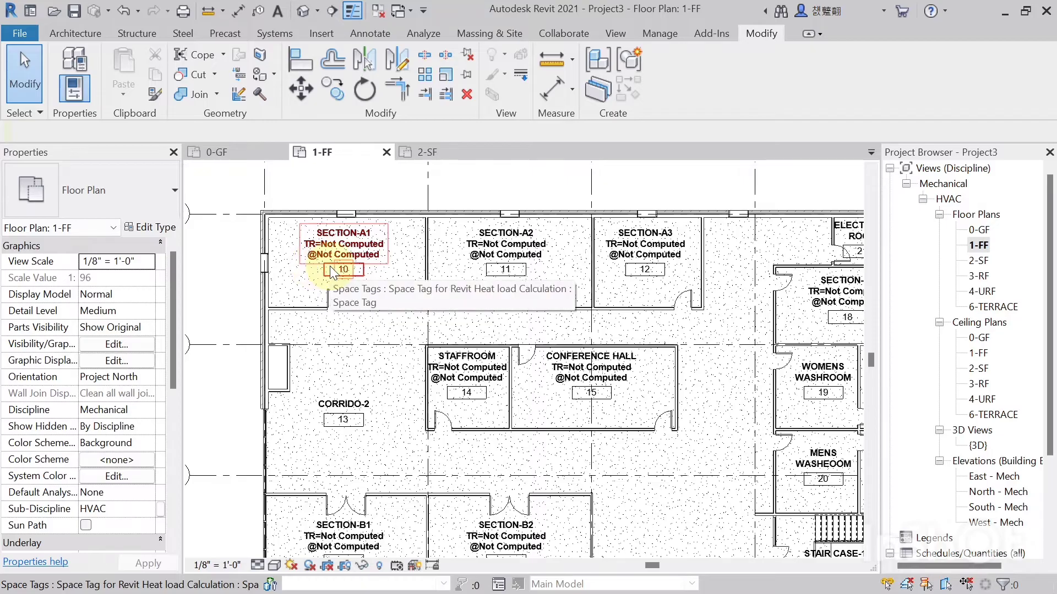
scroll(330, 268, down, 1)
- On the 2-SF plan, change the PHYSICS LAB, CHEMISTRY LAB, SEMINAR HALL and SECTION-C1 to C4 tags to Space Tag for Revit Heat load Calculation : Space Tag
double_click(979, 262)
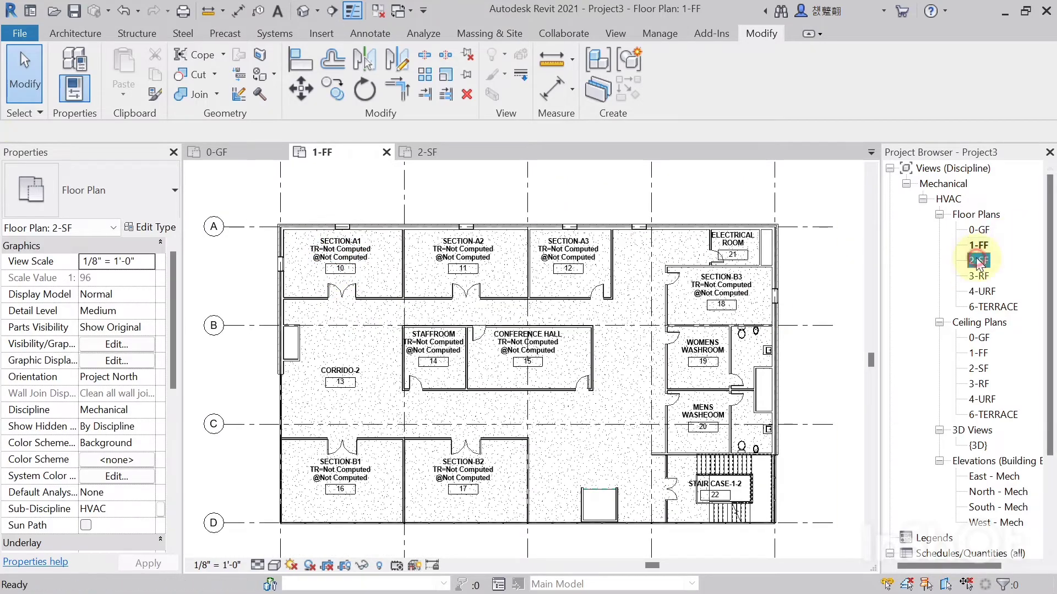
click(346, 242)
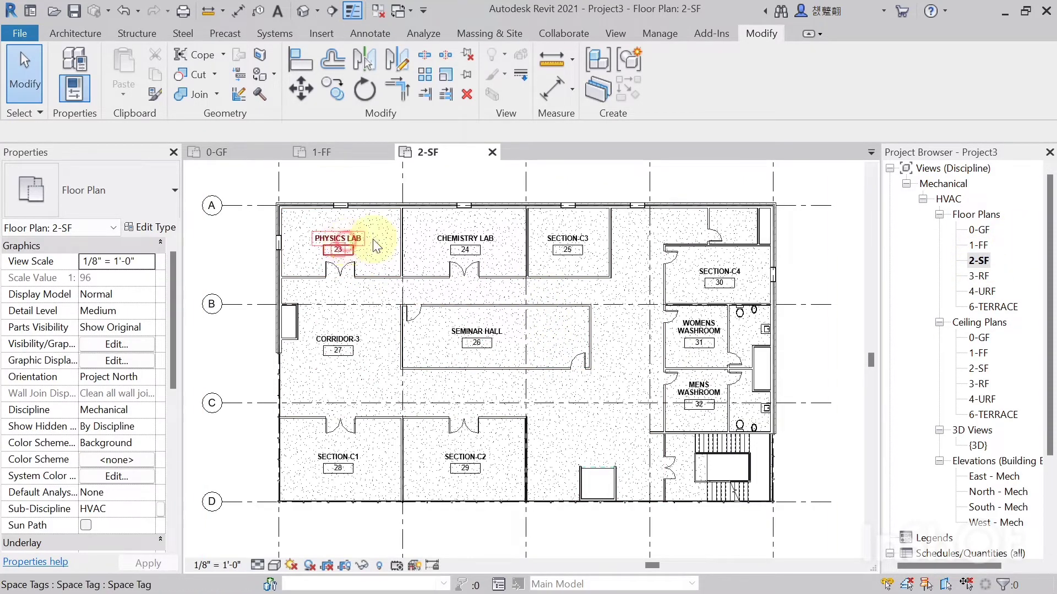
ctrl+click(474, 242)
ctrl+click(570, 240)
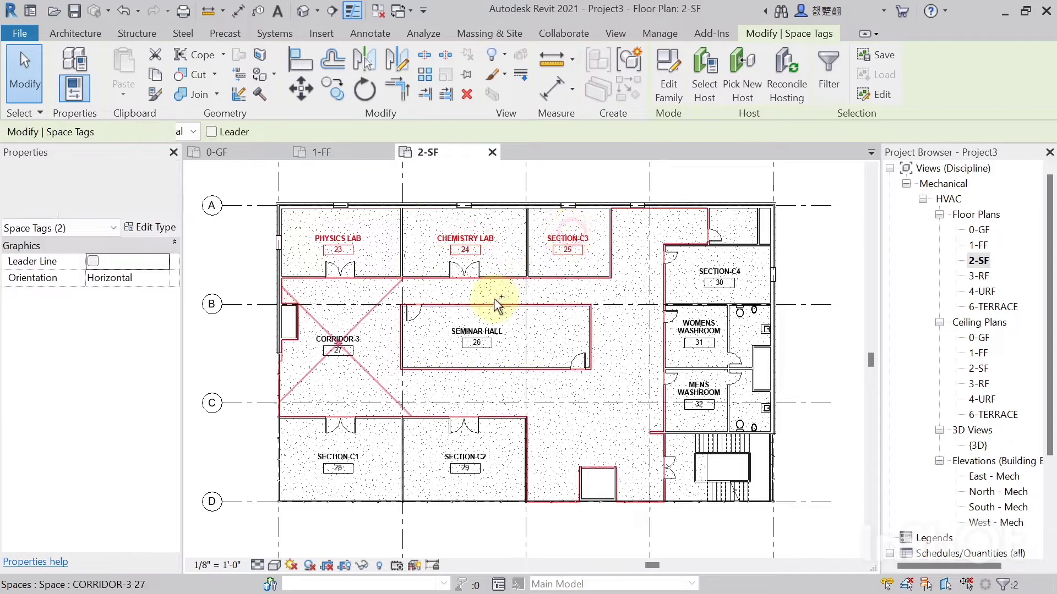
ctrl+click(477, 332)
ctrl+click(465, 455)
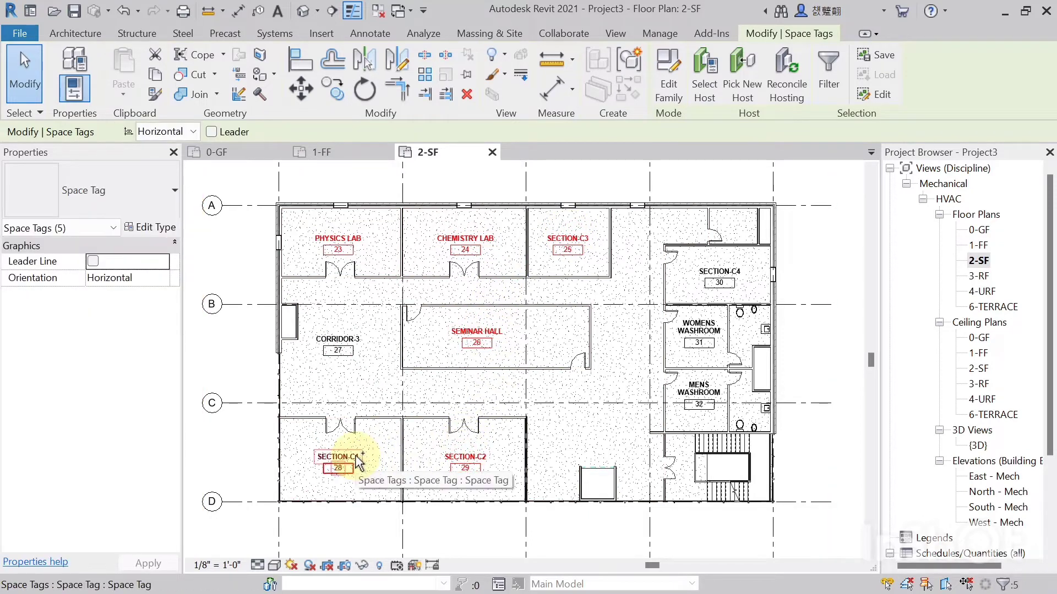
ctrl+click(358, 461)
ctrl+click(719, 274)
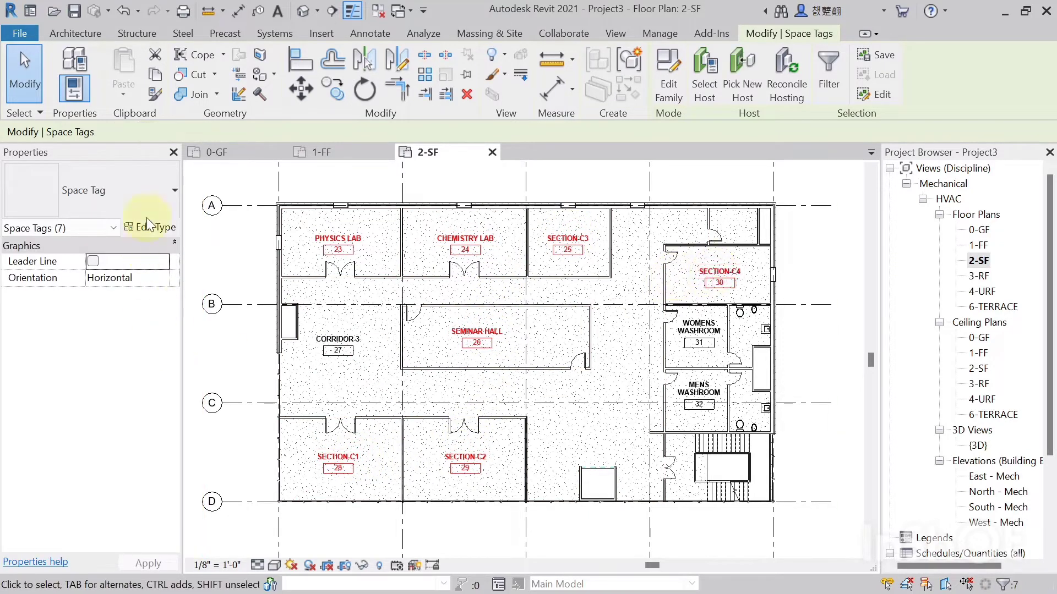
click(159, 181)
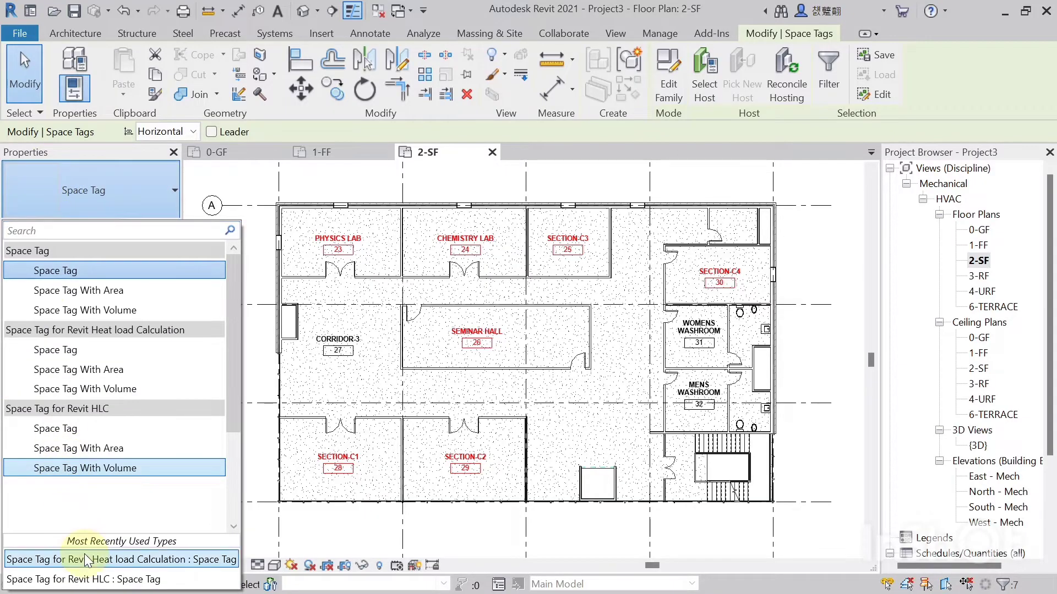
click(421, 553)
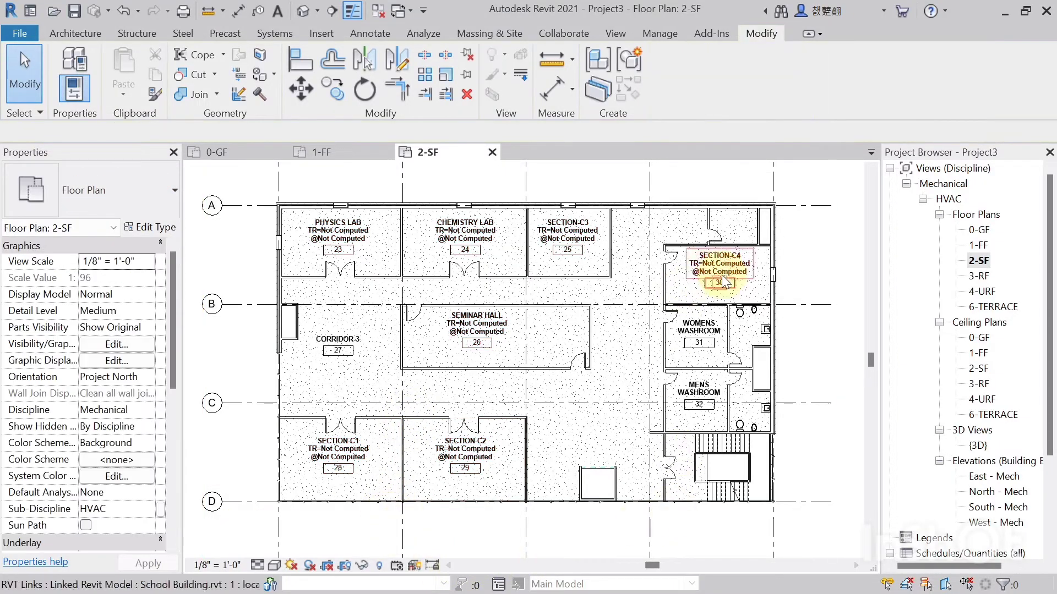
middle_drag(777, 355, 773, 368)
- Return to the 0-GF floor plan and look over the ground-floor spaces and their tags
double_click(979, 230)
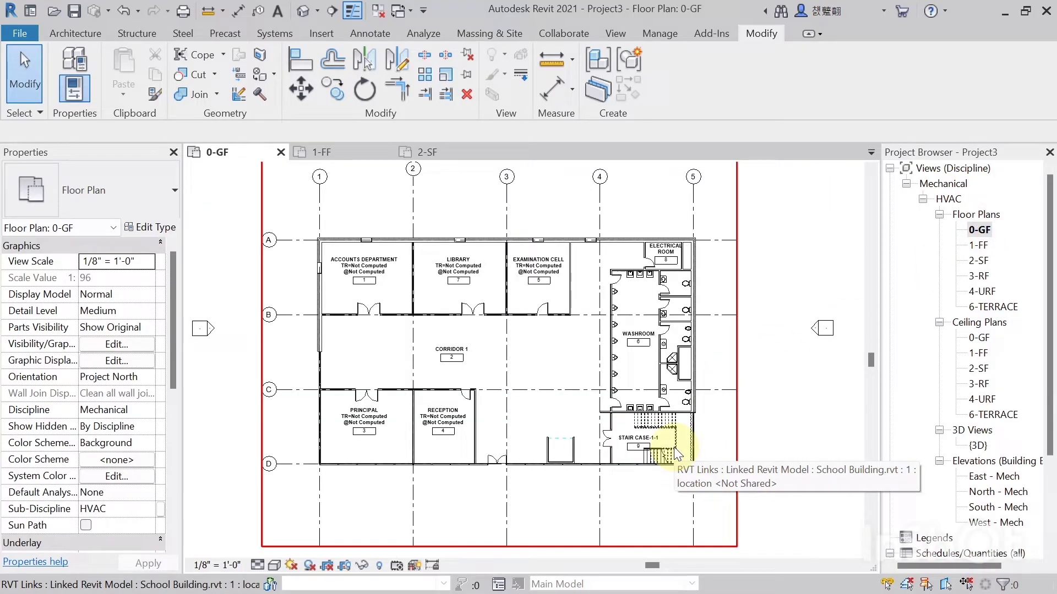
scroll(831, 302, up, 2)
middle_drag(831, 303, 793, 300)
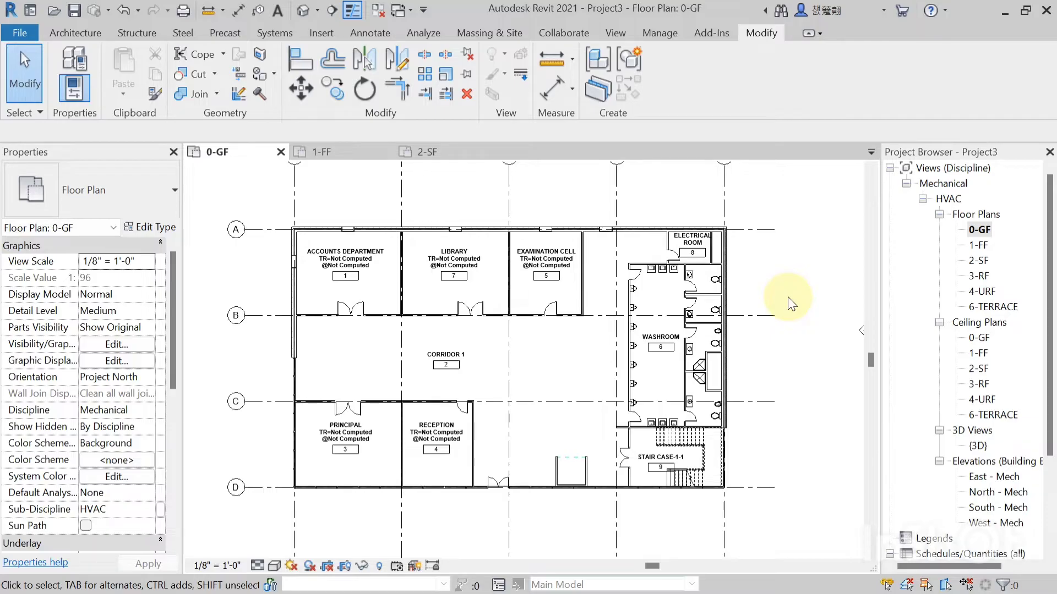
scroll(435, 348, up, 2)
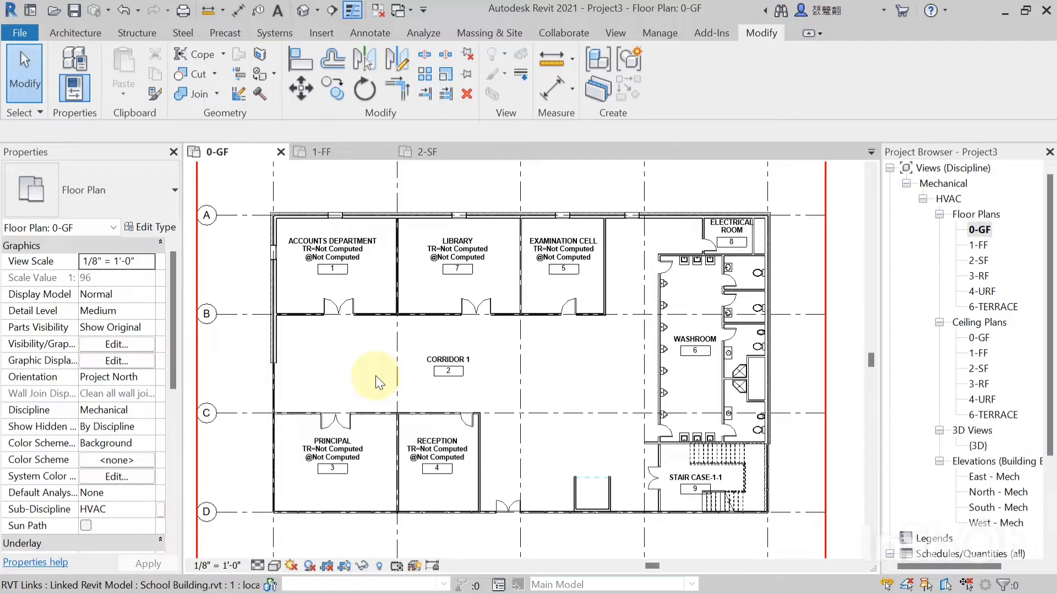
middle_drag(364, 382, 365, 382)
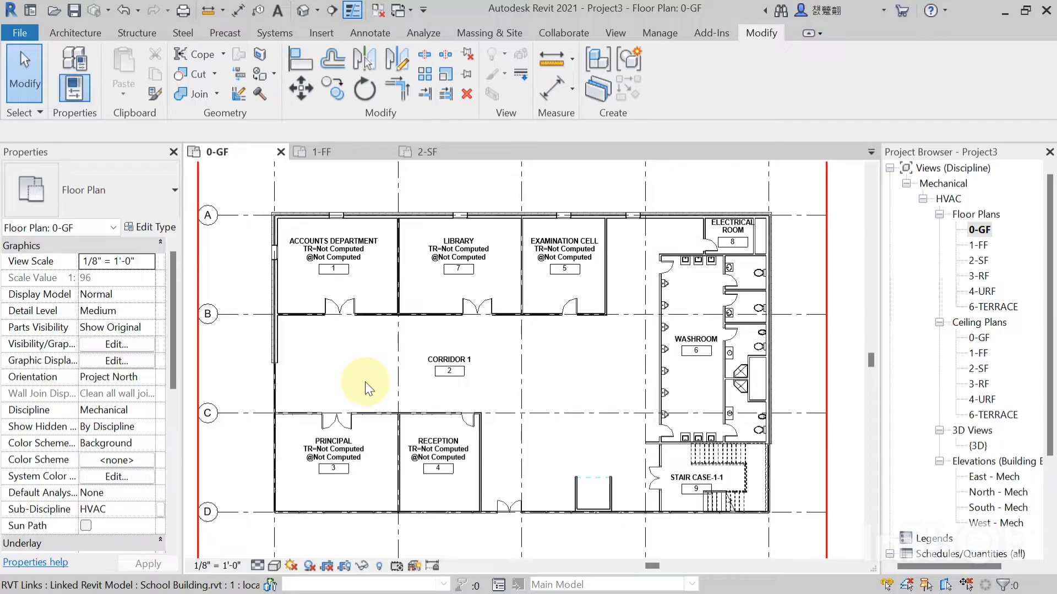
scroll(365, 388, up, 1)
scroll(365, 388, down, 3)
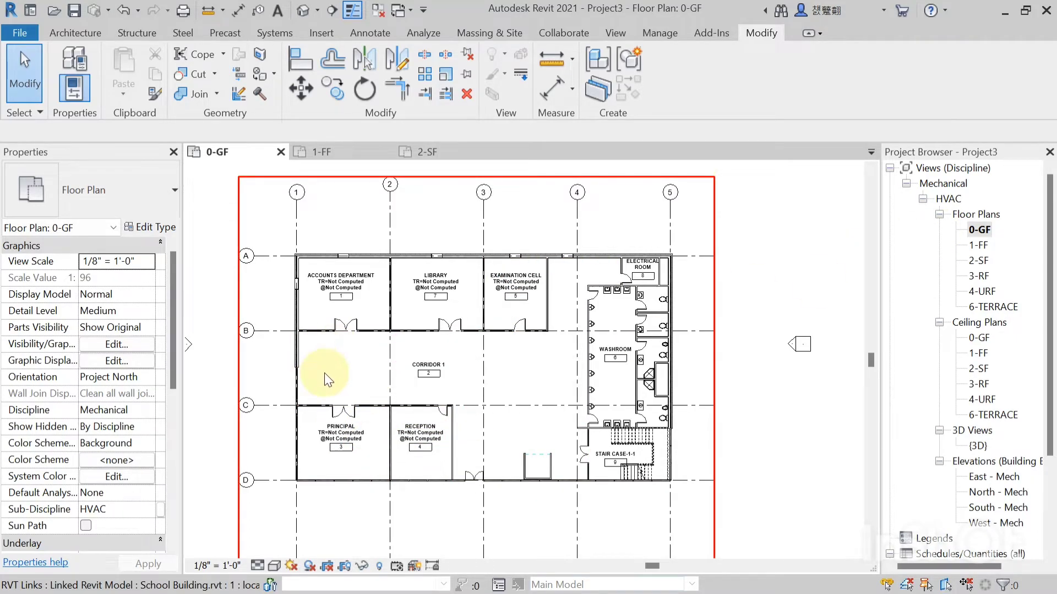
scroll(324, 372, up, 1)
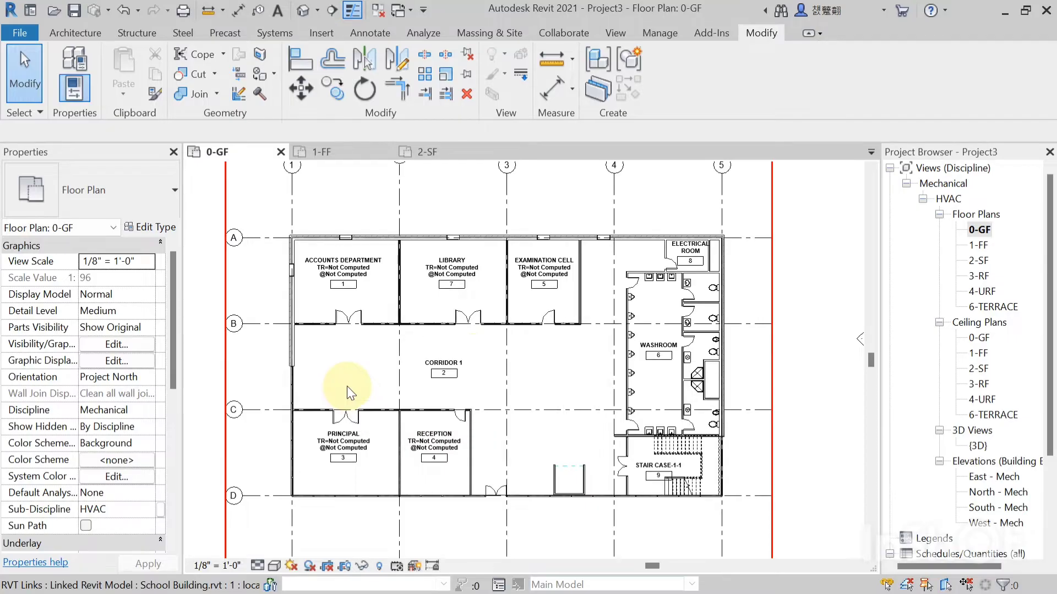
middle_drag(347, 387, 368, 394)
scroll(357, 379, up, 1)
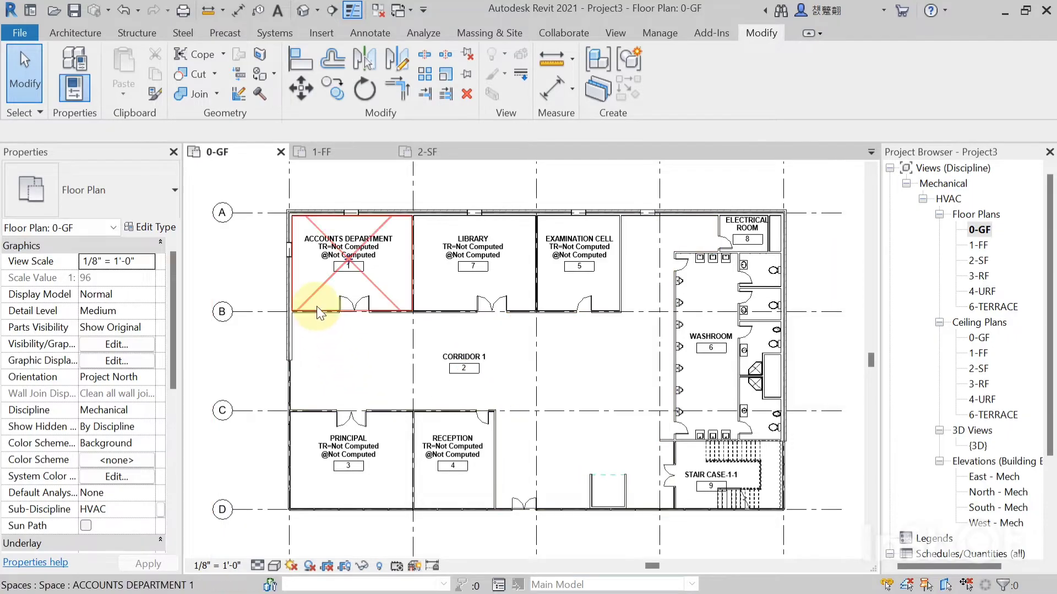
scroll(312, 321, down, 1)
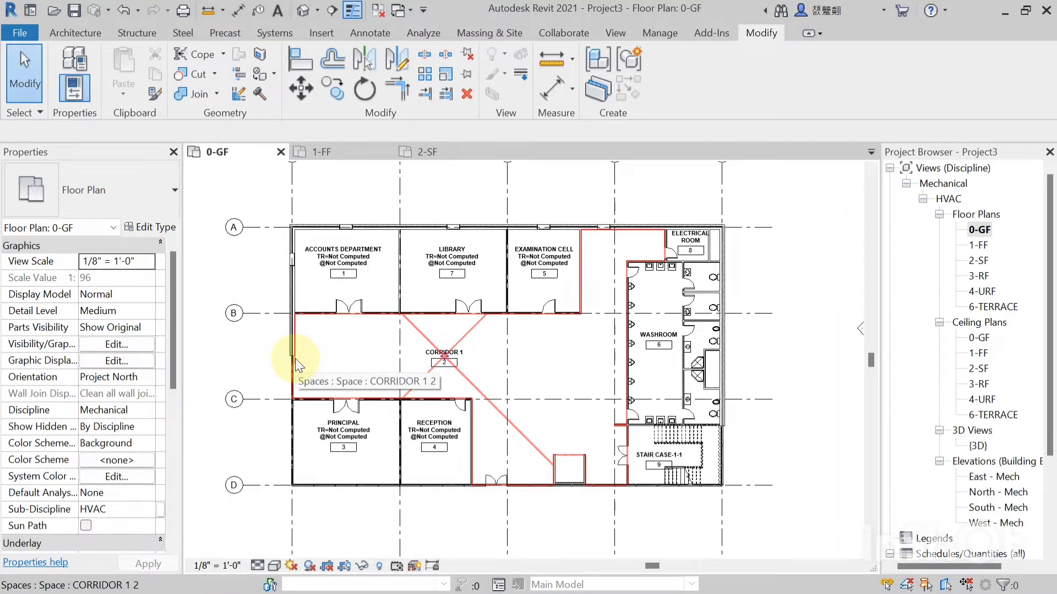
middle_drag(796, 310, 795, 324)
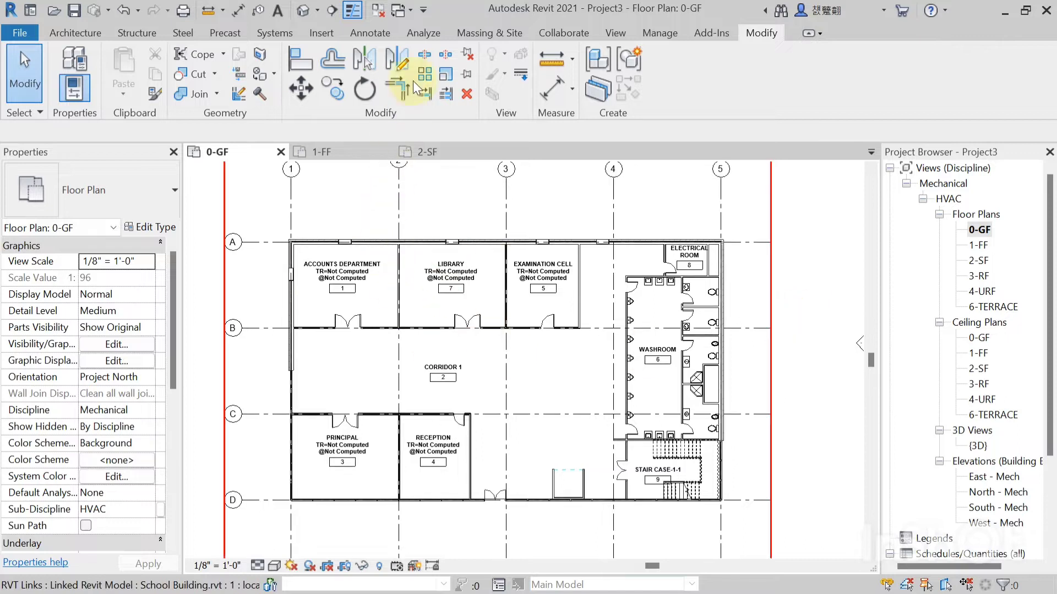
- Start a new HVAC zone on the 0-GF plan and name it RF-AHU
click(424, 32)
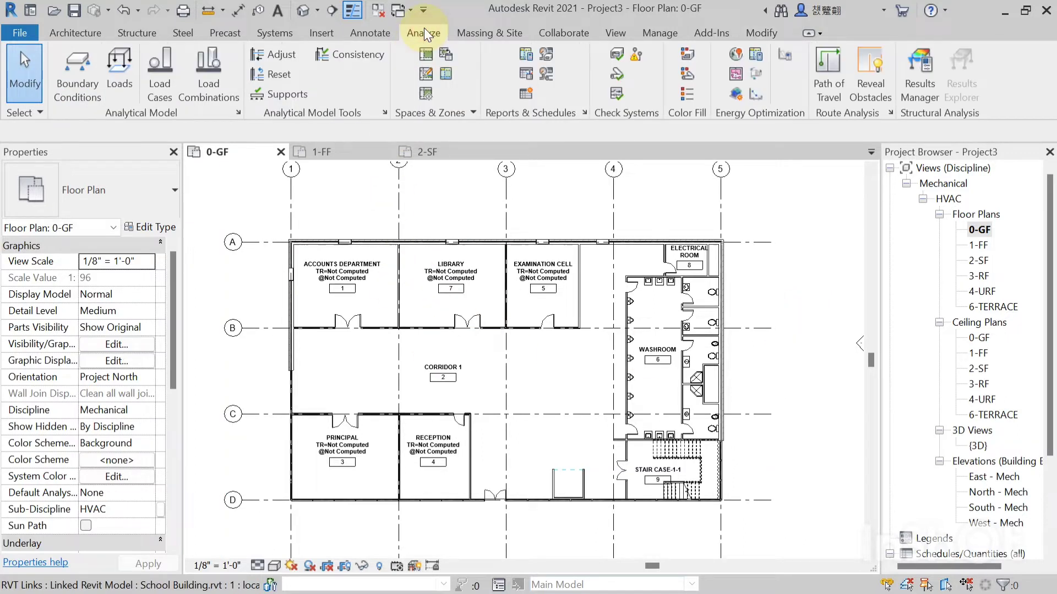
click(448, 77)
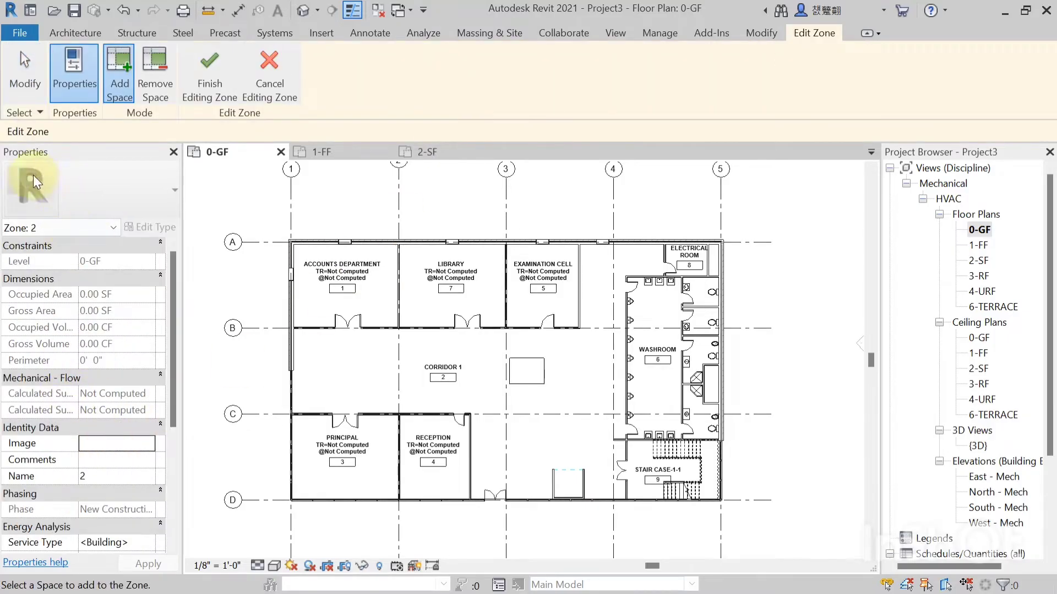
scroll(80, 418, down, 3)
click(110, 408)
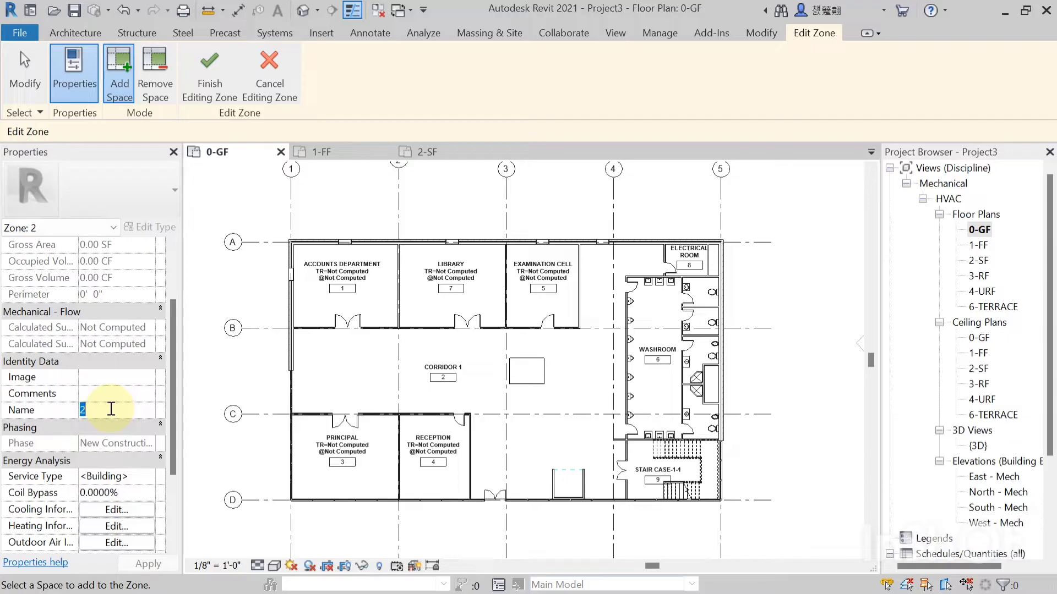
text(RF-AHU)
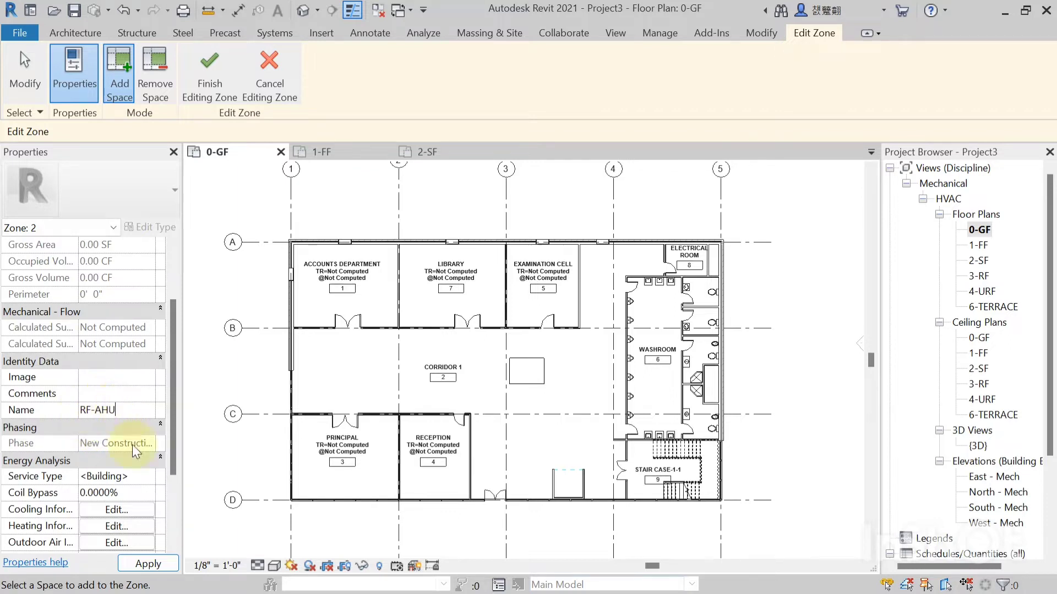
click(148, 565)
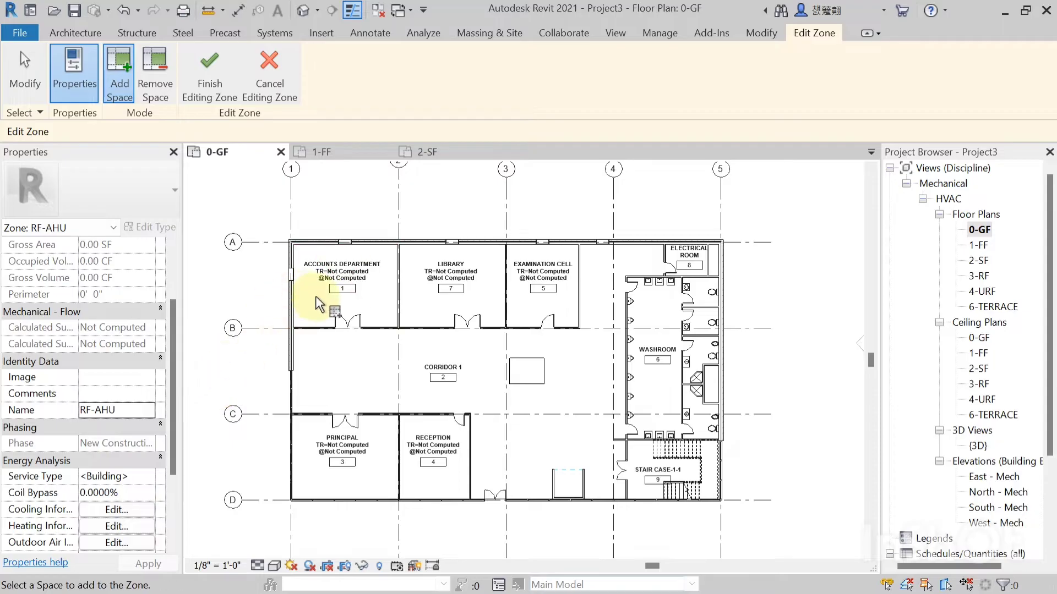
- Add the ACCOUNTS DEPARTMENT, LIBRARY, EXAMINATION CELL, RECEPTION and PRINCIPAL spaces to the ground-floor RF-AHU zone and finish editing it
click(328, 310)
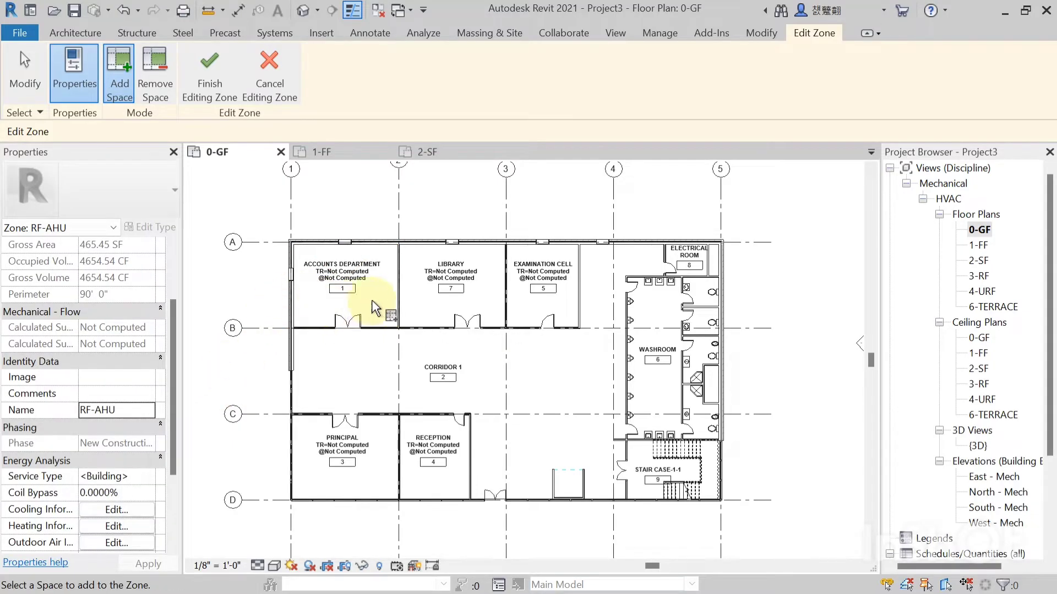
click(426, 316)
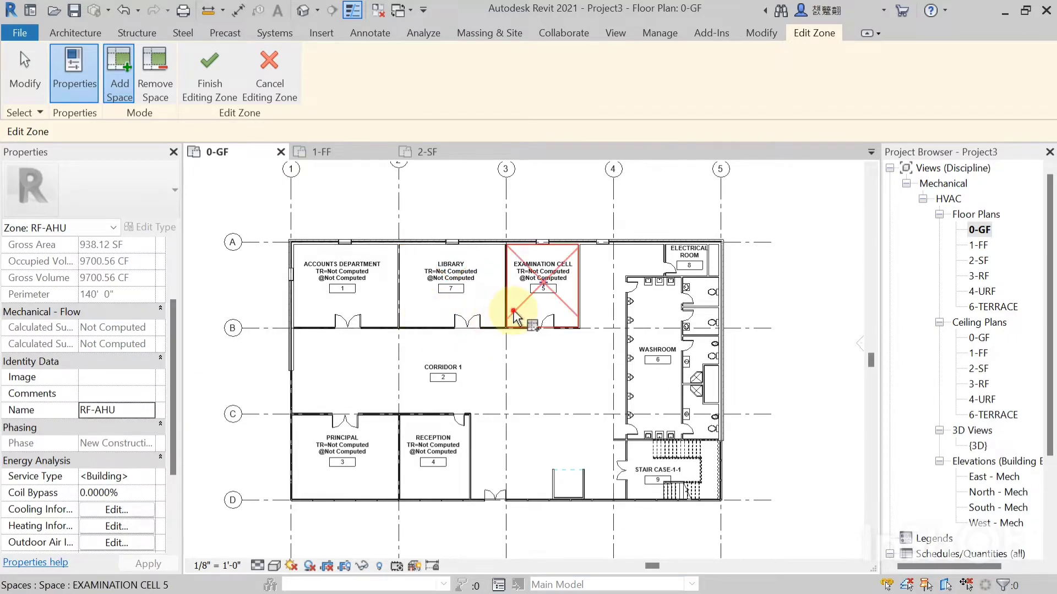
click(511, 313)
click(443, 450)
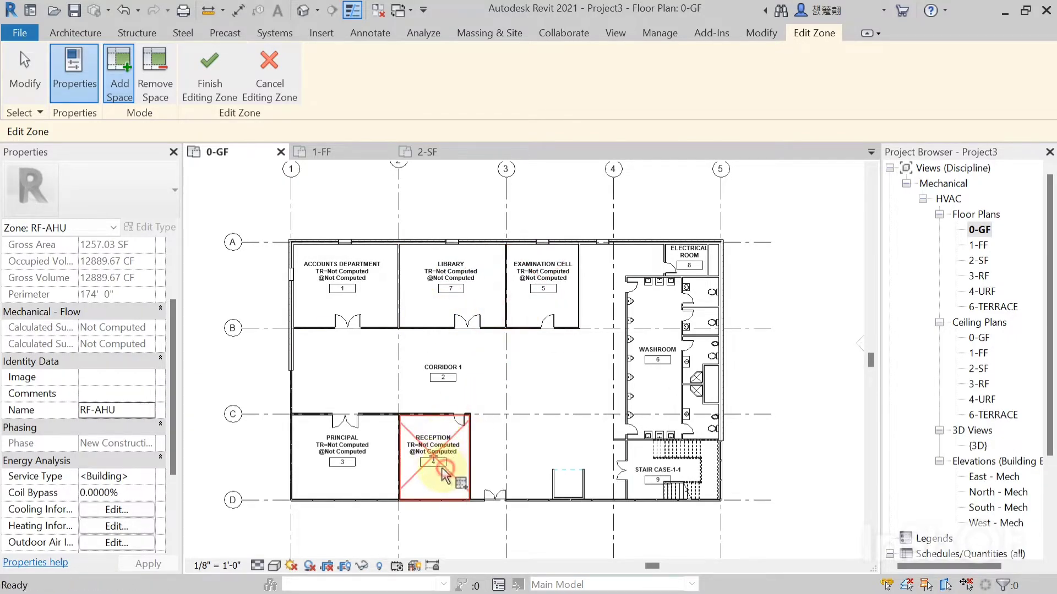
click(360, 483)
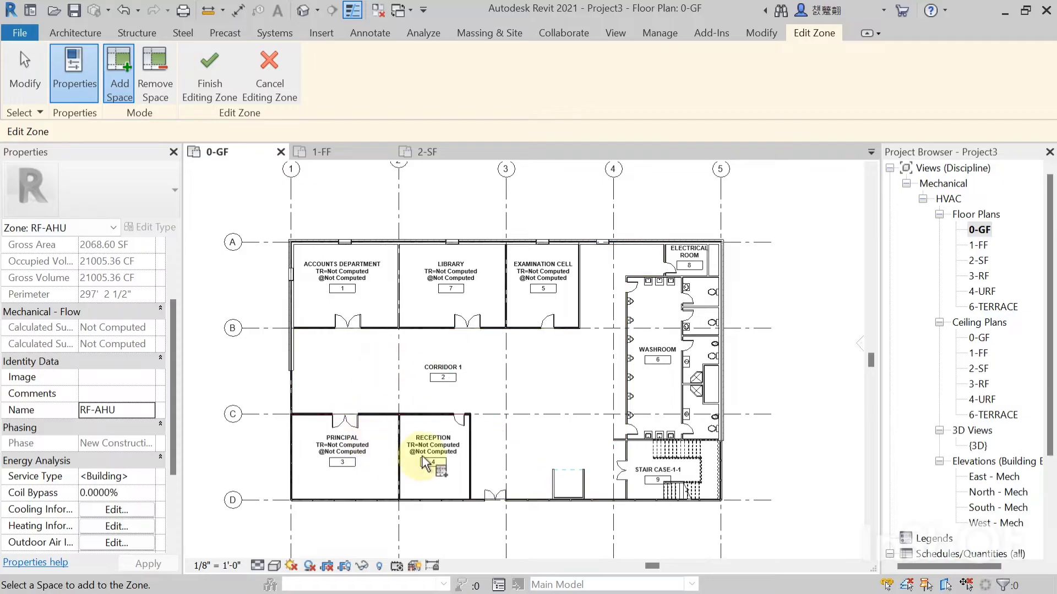
click(216, 88)
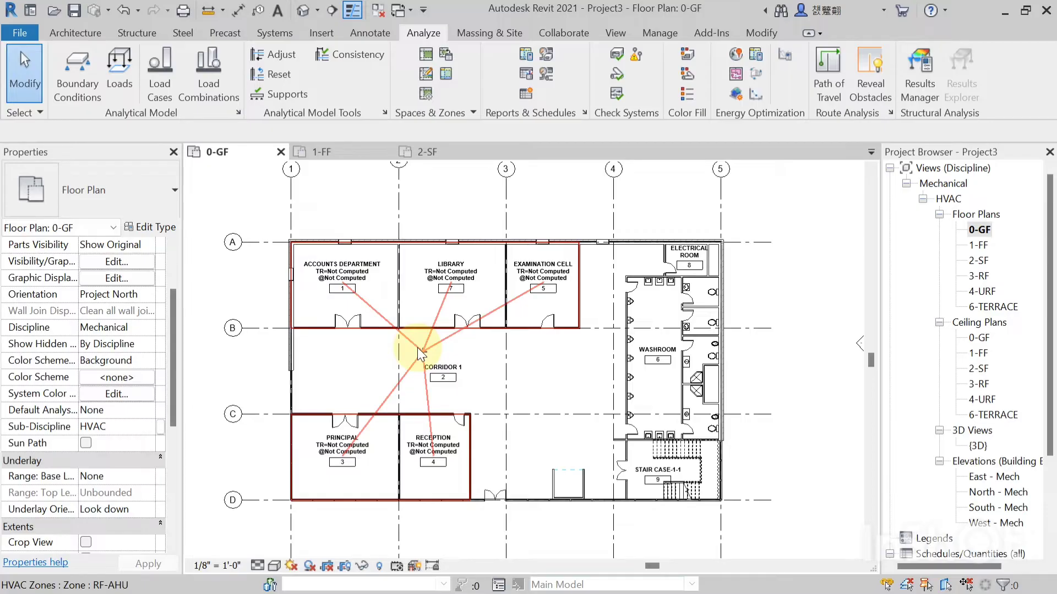
- Start a new HVAC zone on the 1-FF plan and name it RF-AHU, accepting the duplicate name
double_click(976, 246)
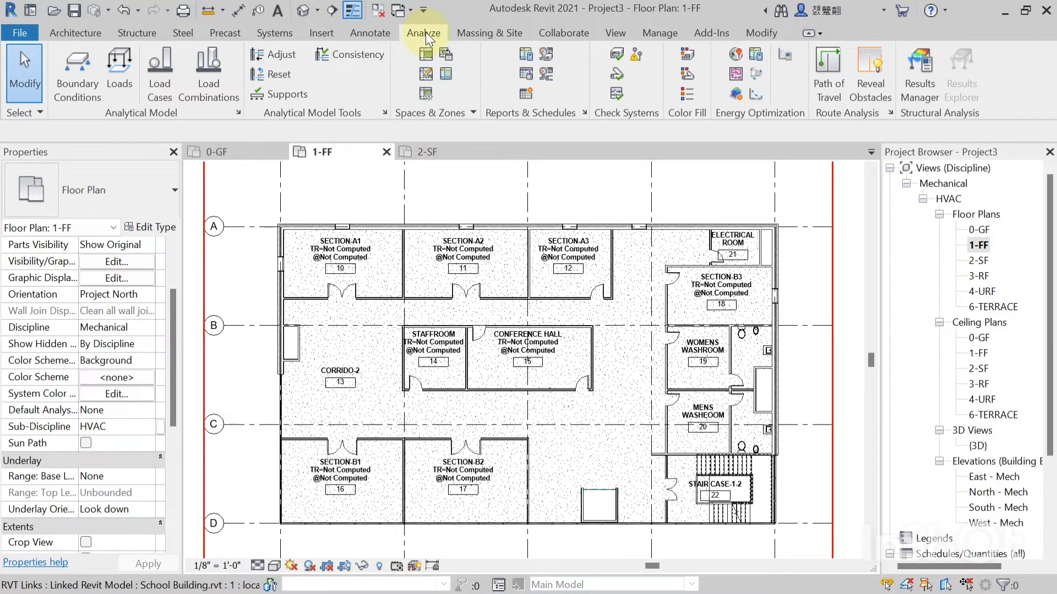
click(444, 74)
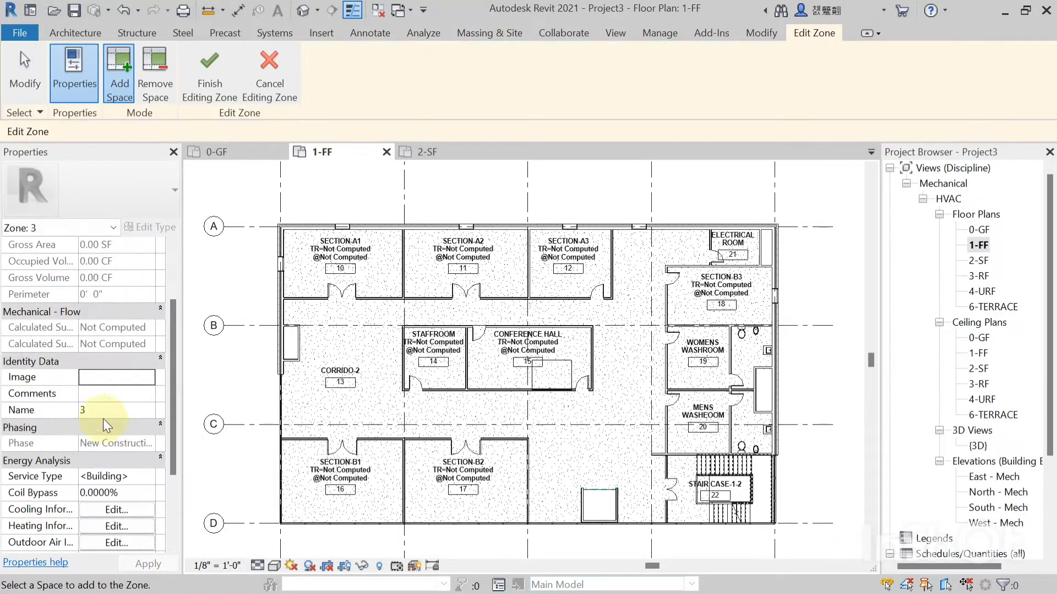
click(106, 412)
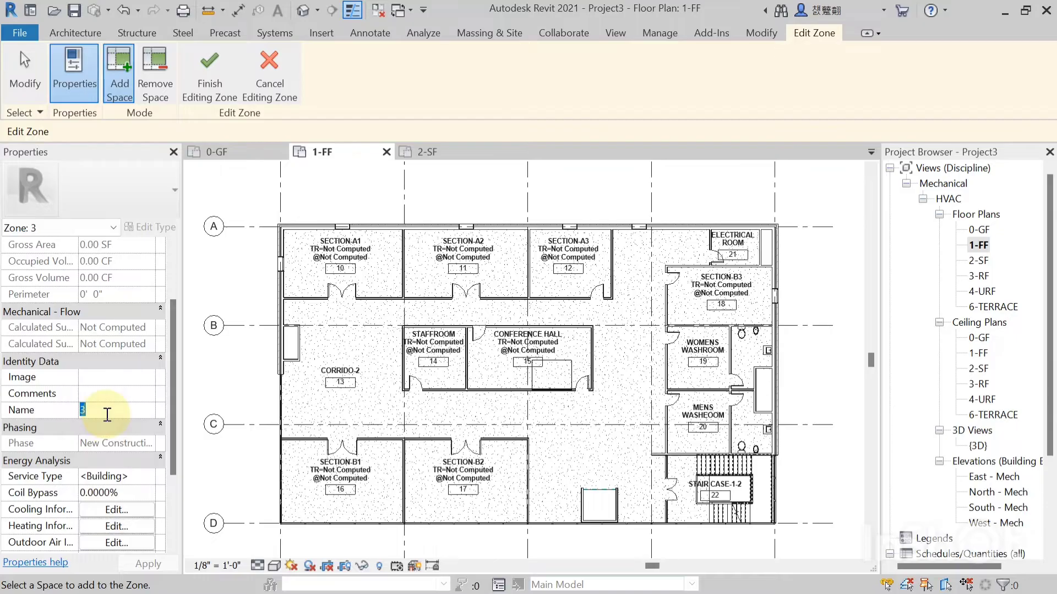
text(RF-AHU)
click(146, 564)
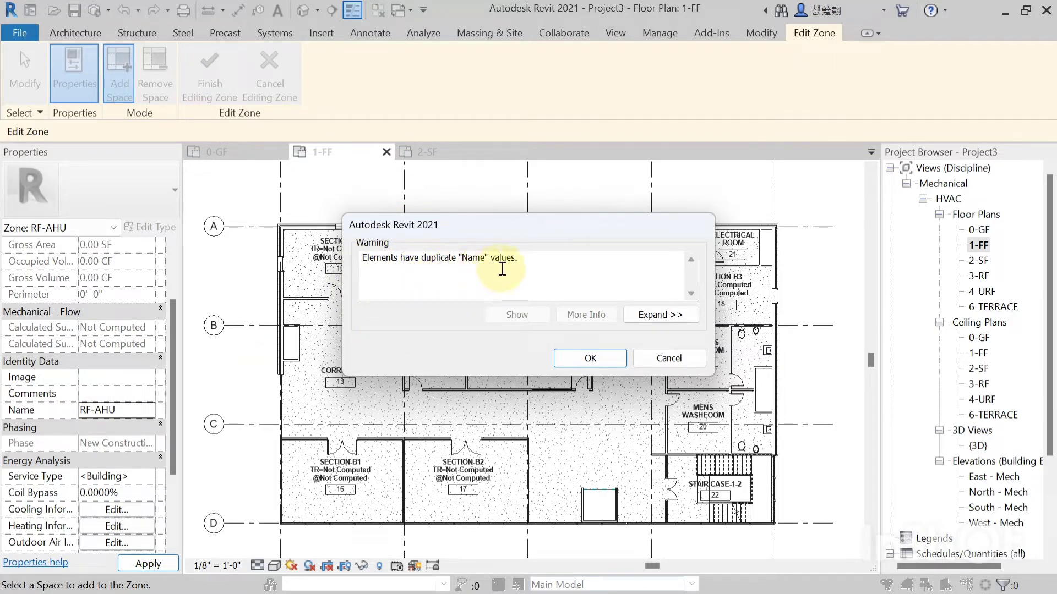
click(589, 359)
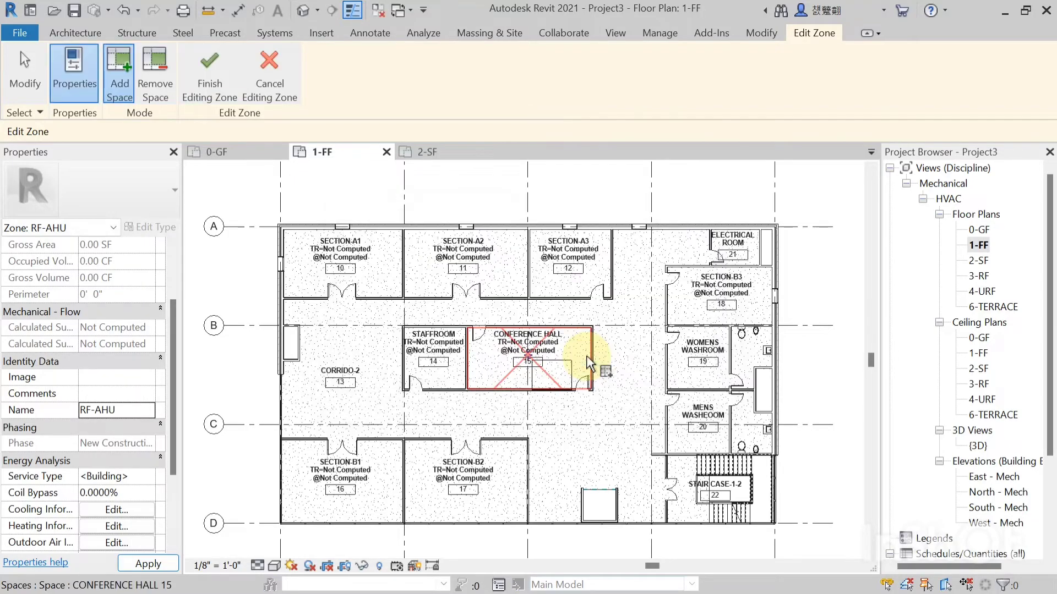
- Add SECTION-A1 to A3, STAFFROOM, CONFERENCE HALL and SECTION-B1 to B3 to the first-floor RF-AHU zone and finish editing it
click(363, 288)
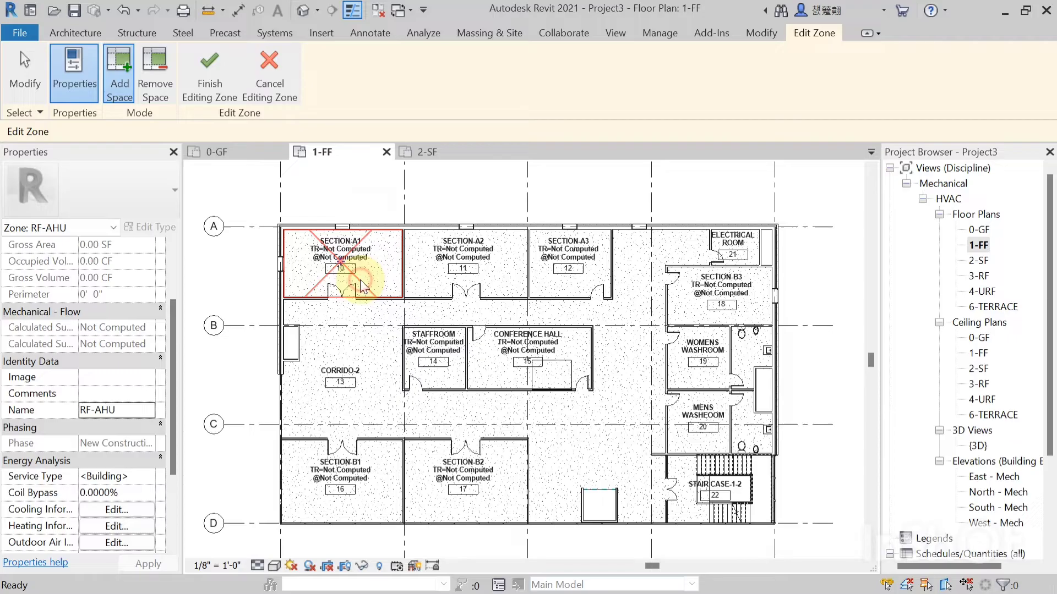
click(435, 287)
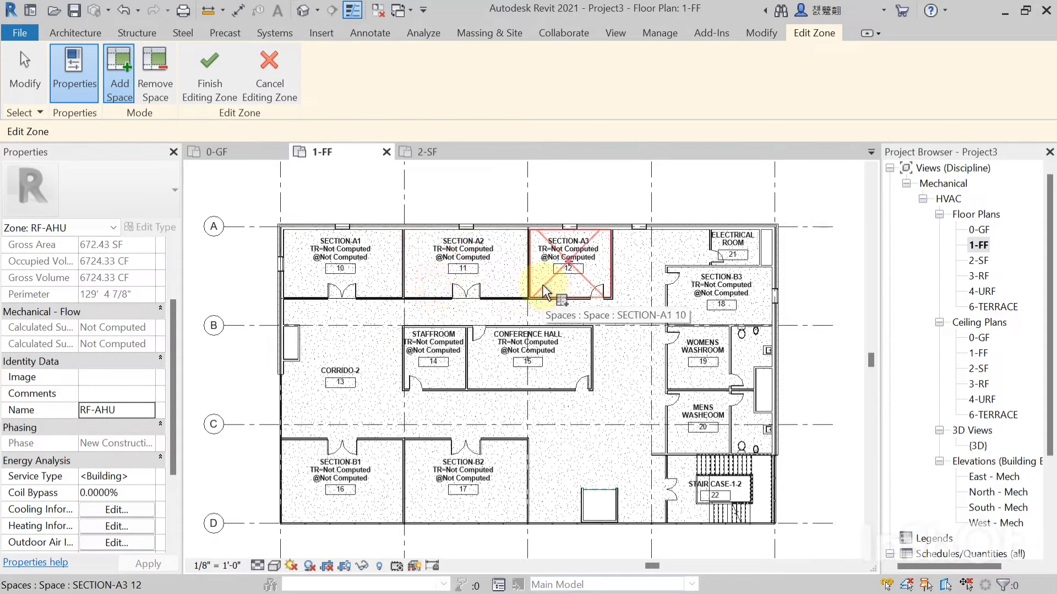
click(545, 292)
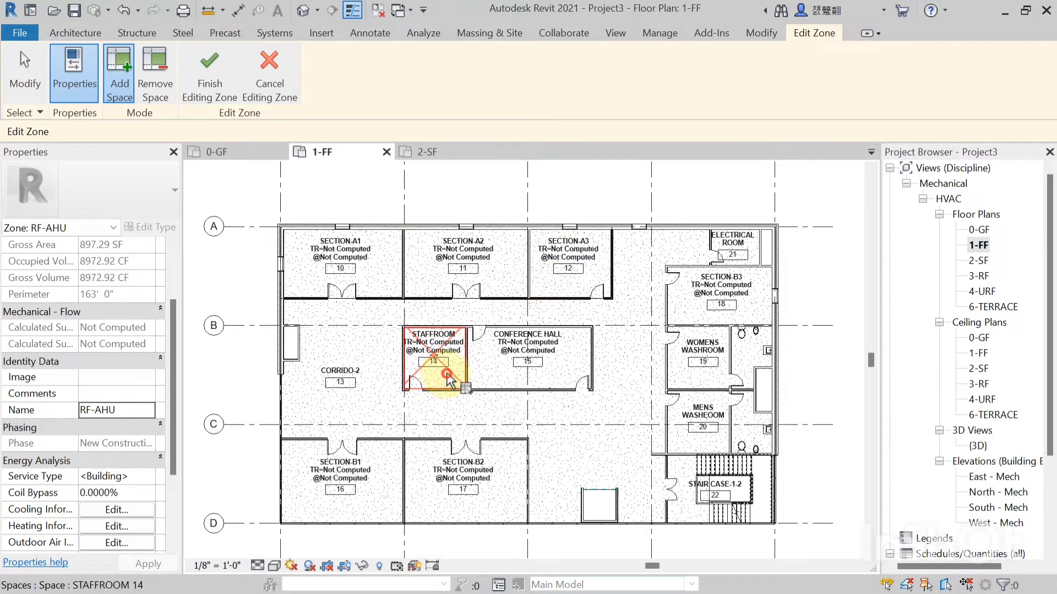
click(503, 382)
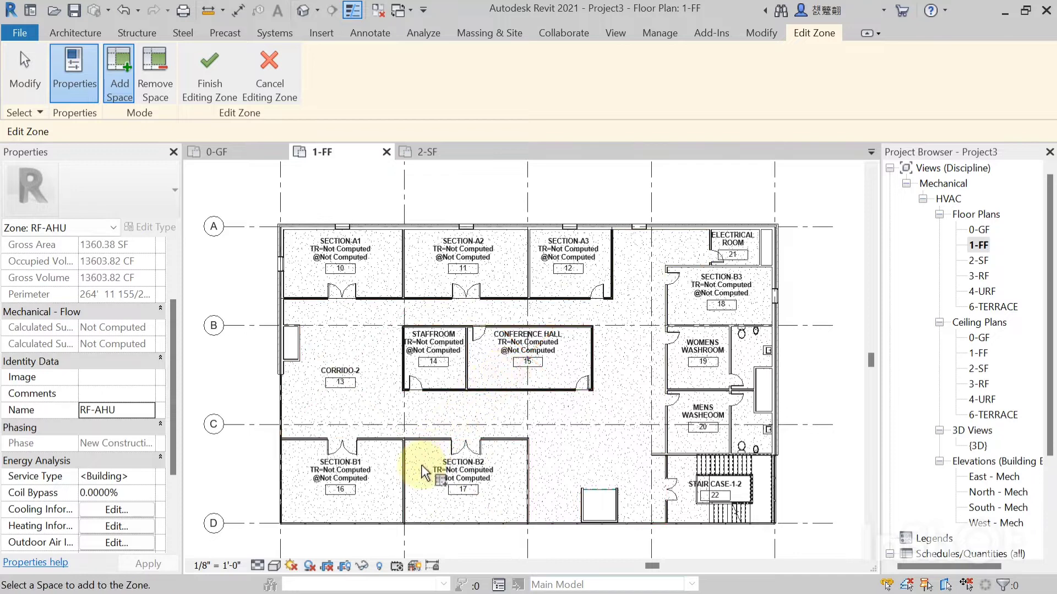
click(436, 455)
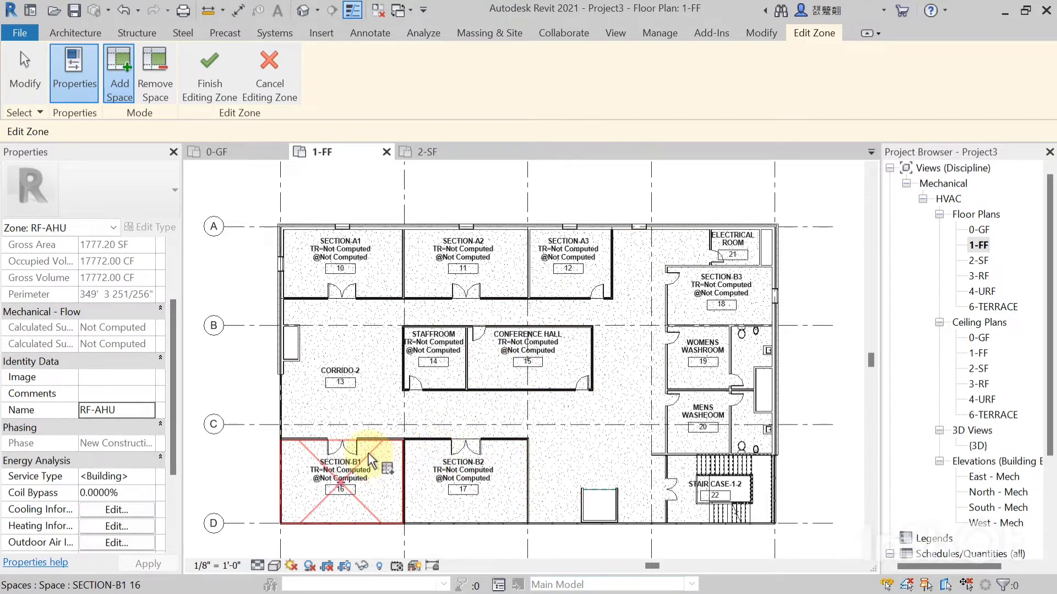
click(369, 460)
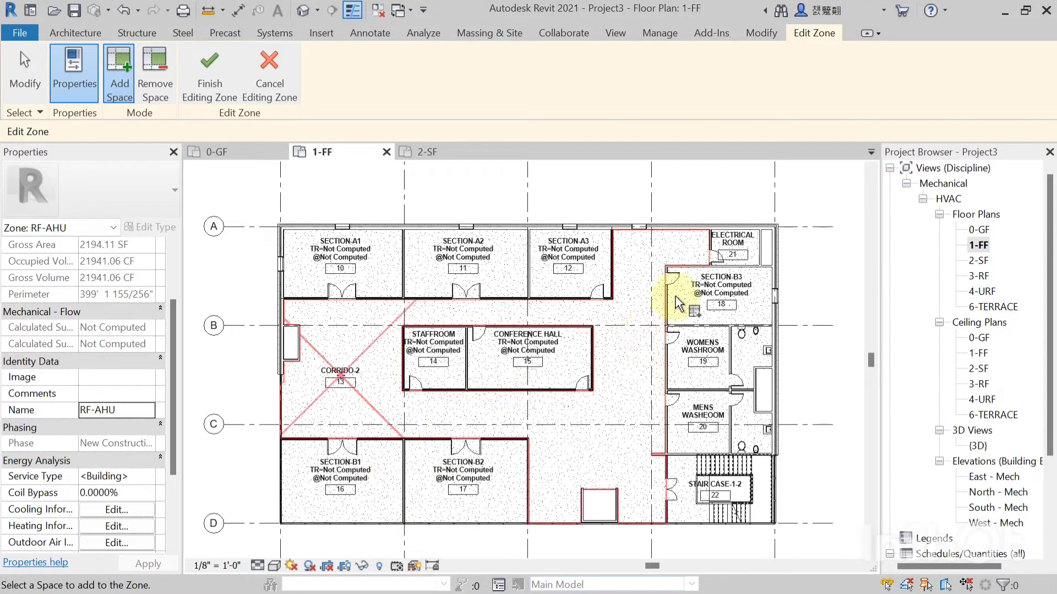
click(701, 278)
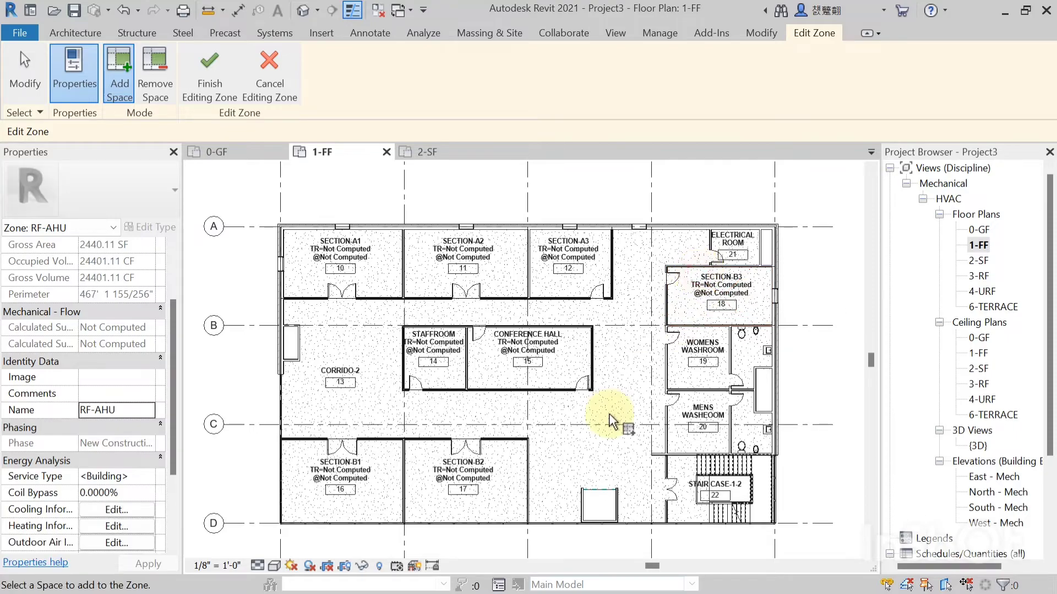
click(211, 82)
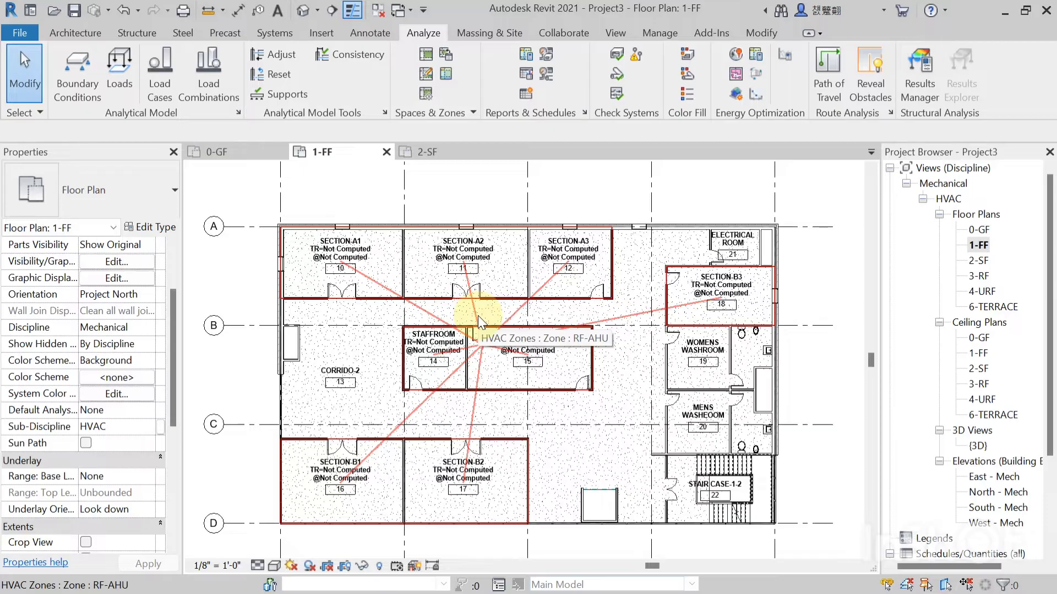
- Start a new HVAC zone on the 2-SF plan and name it RF-AHU, accepting the duplicate name
double_click(980, 263)
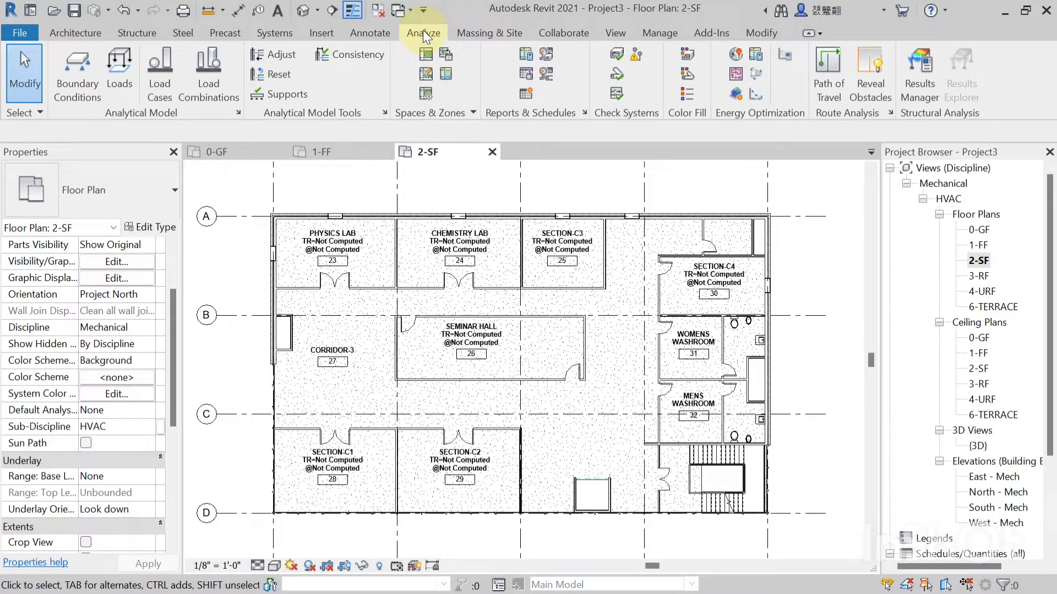
click(445, 80)
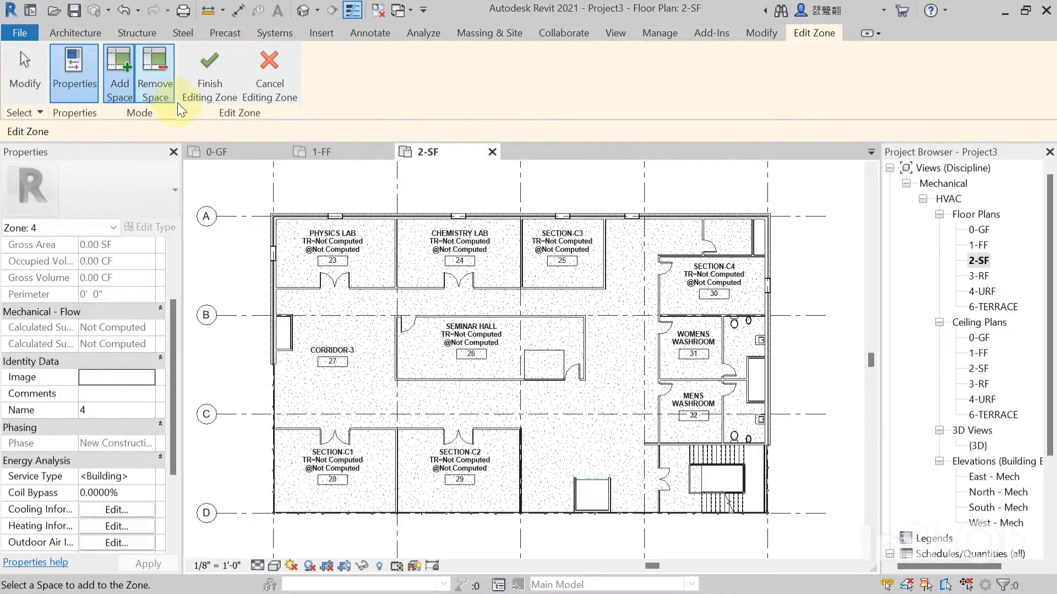
click(117, 414)
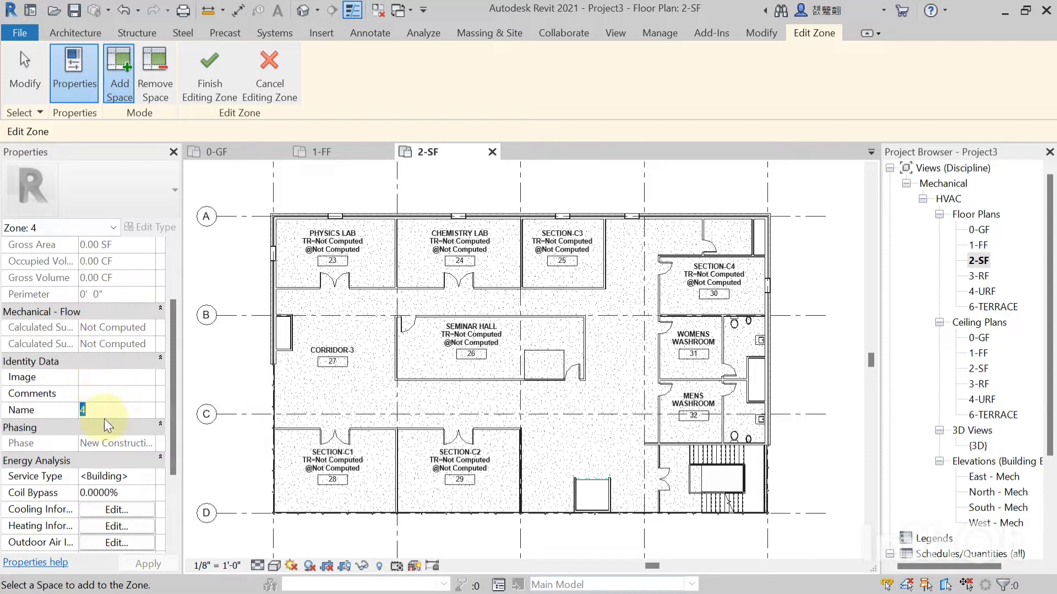
text(RF-AHU)
click(147, 563)
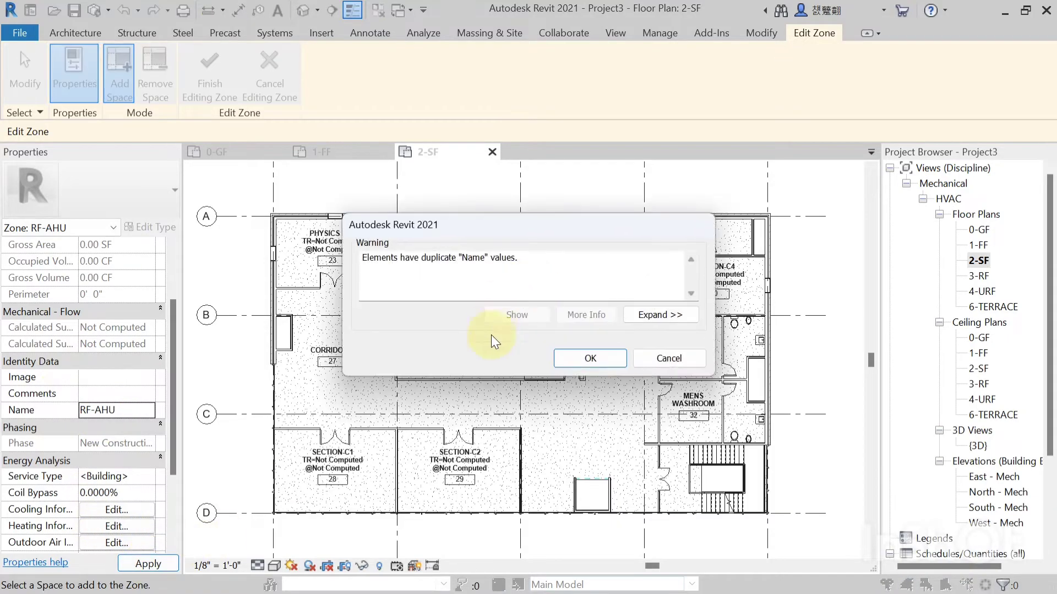
click(597, 359)
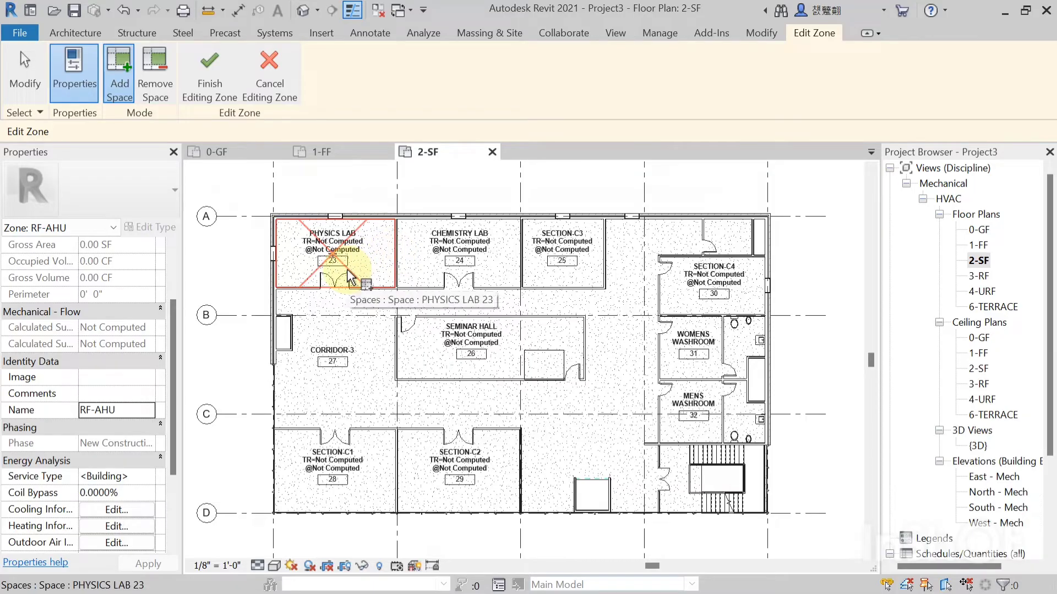
- Add PHYSICS LAB, CHEMISTRY LAB, SEMINAR HALL and SECTION-C1 to C4 to the second-floor RF-AHU zone and finish editing it
click(347, 273)
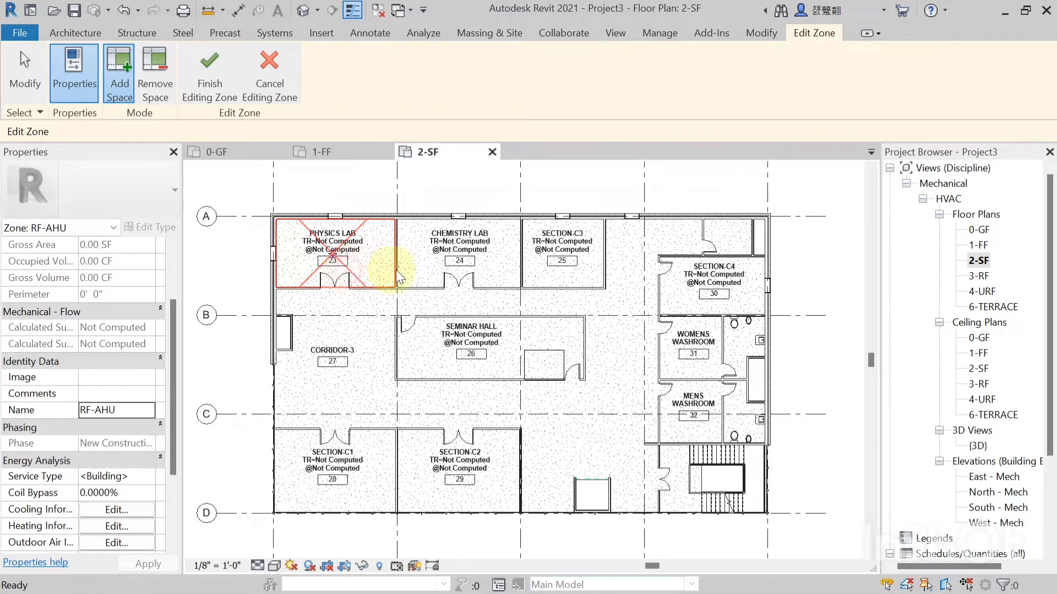
click(433, 277)
click(545, 281)
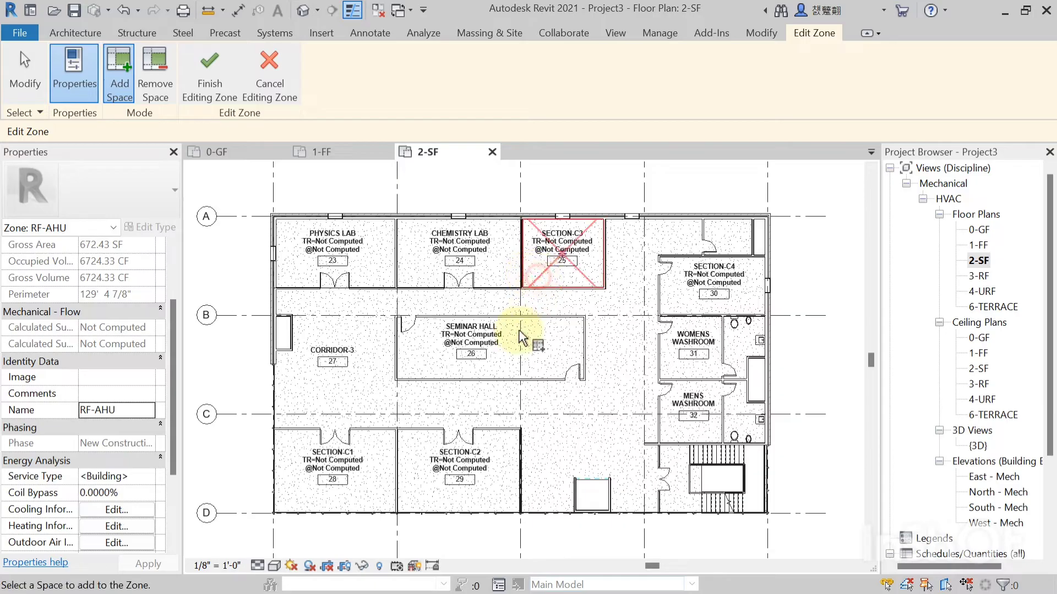
click(493, 370)
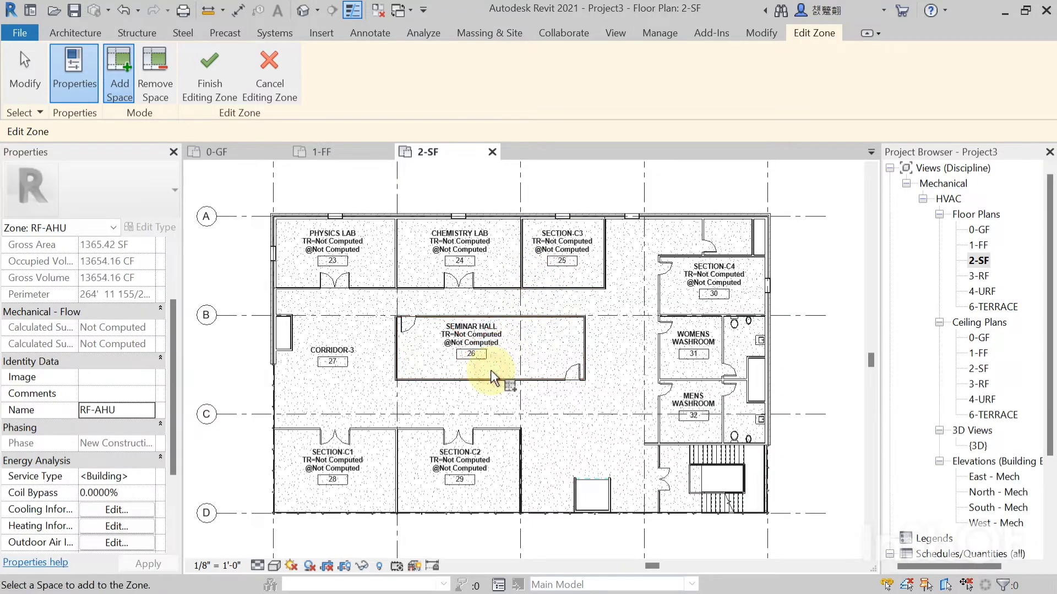
click(359, 448)
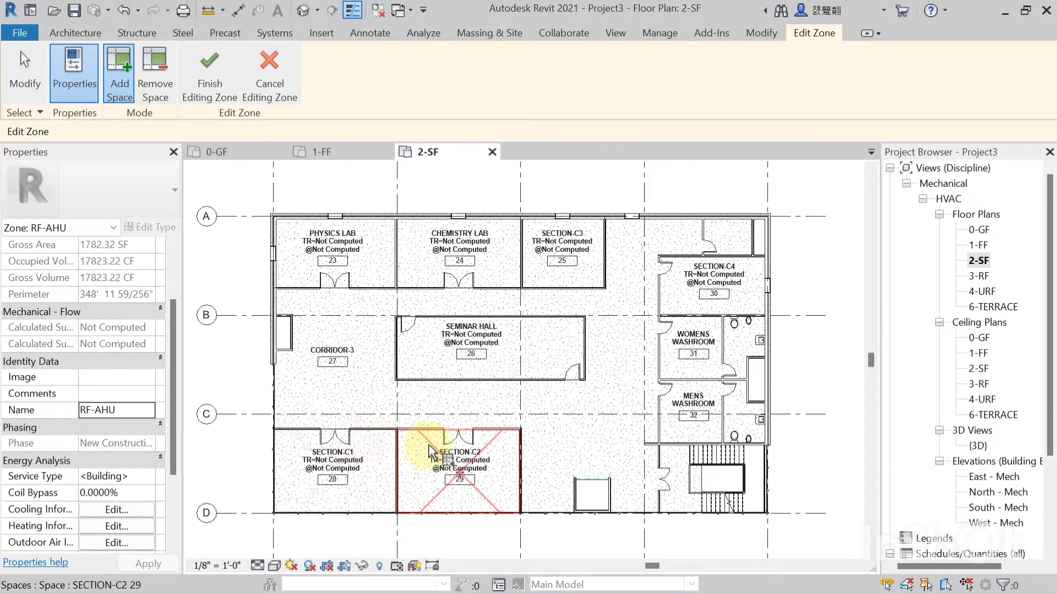
click(431, 447)
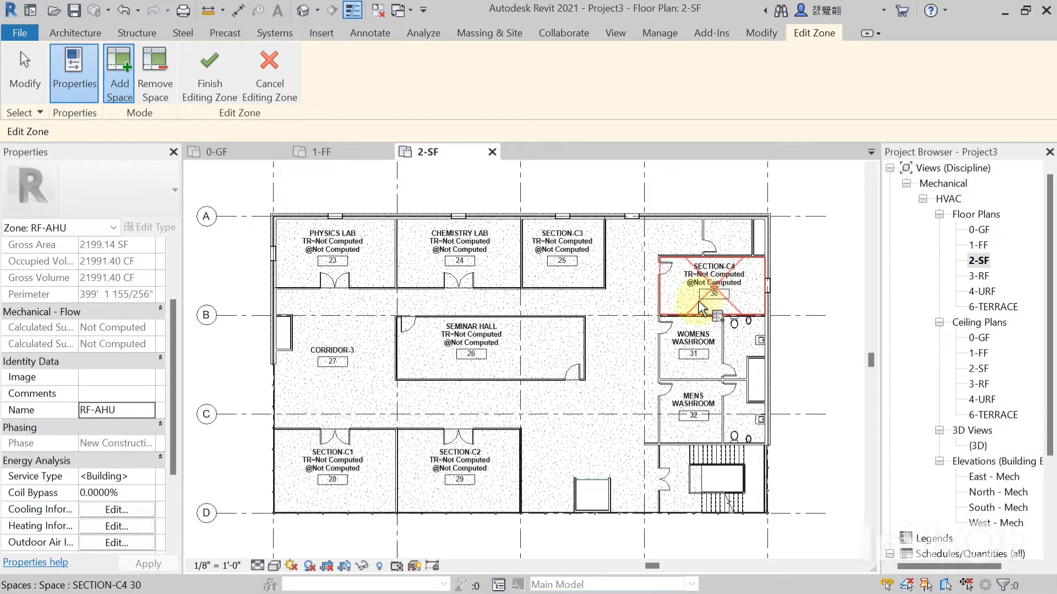
click(693, 315)
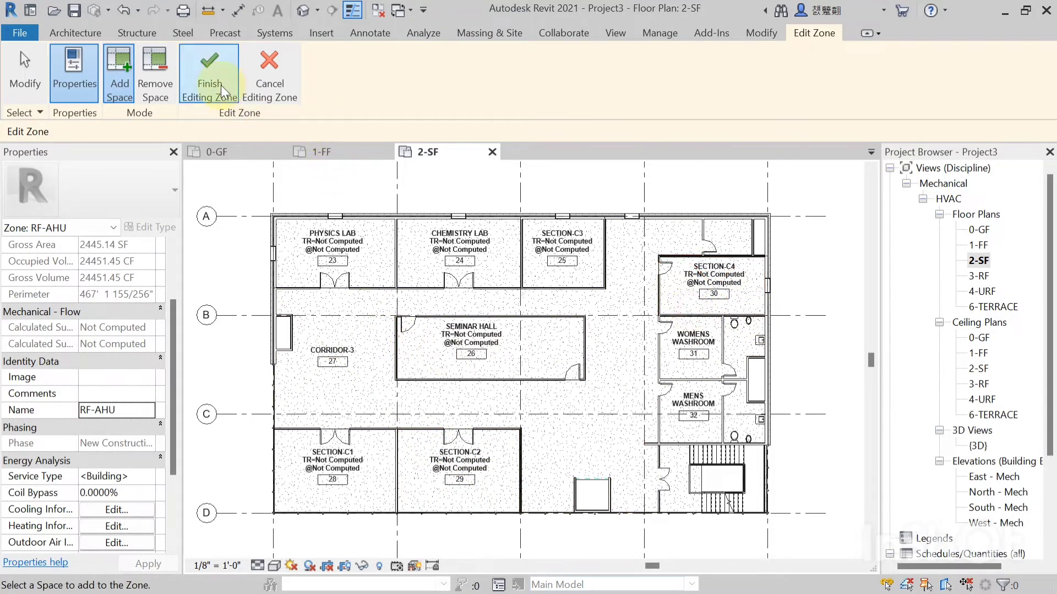
click(223, 89)
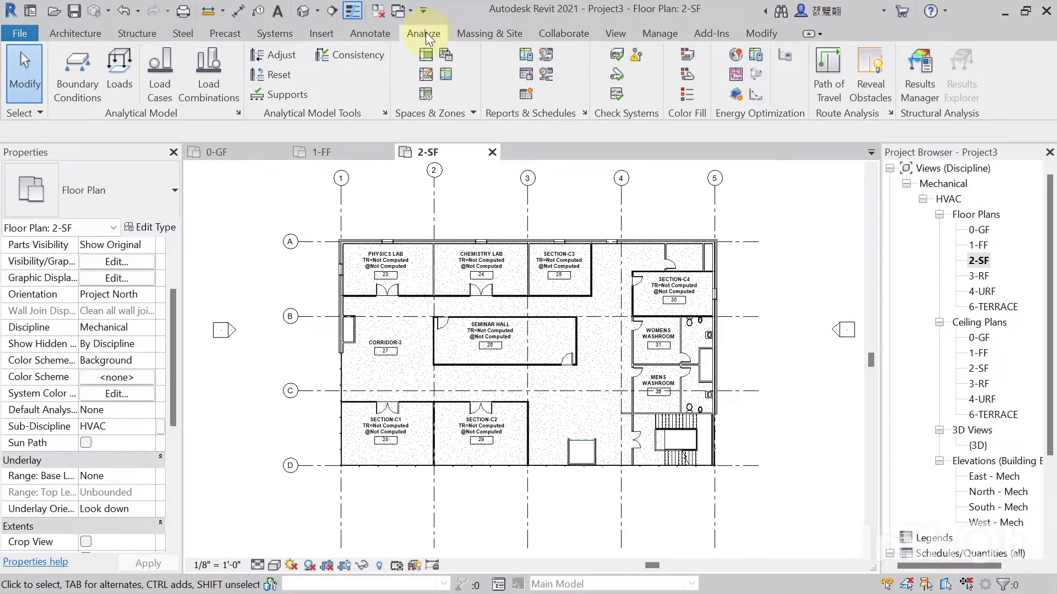
- Open the Heating and Cooling Loads settings, dismissing the save reminder, and set the building type to School or University
click(525, 55)
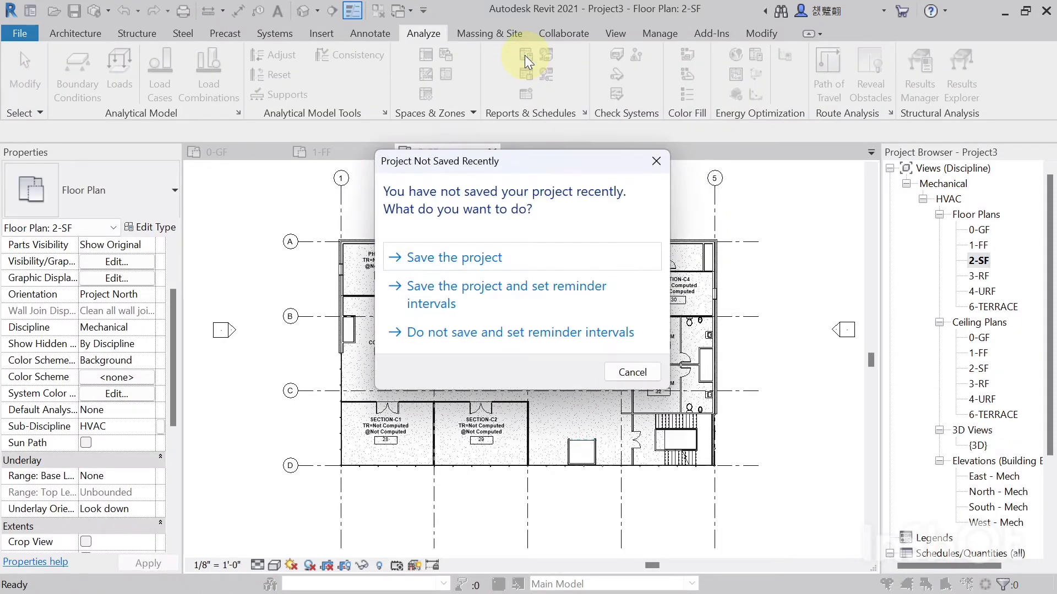
click(655, 162)
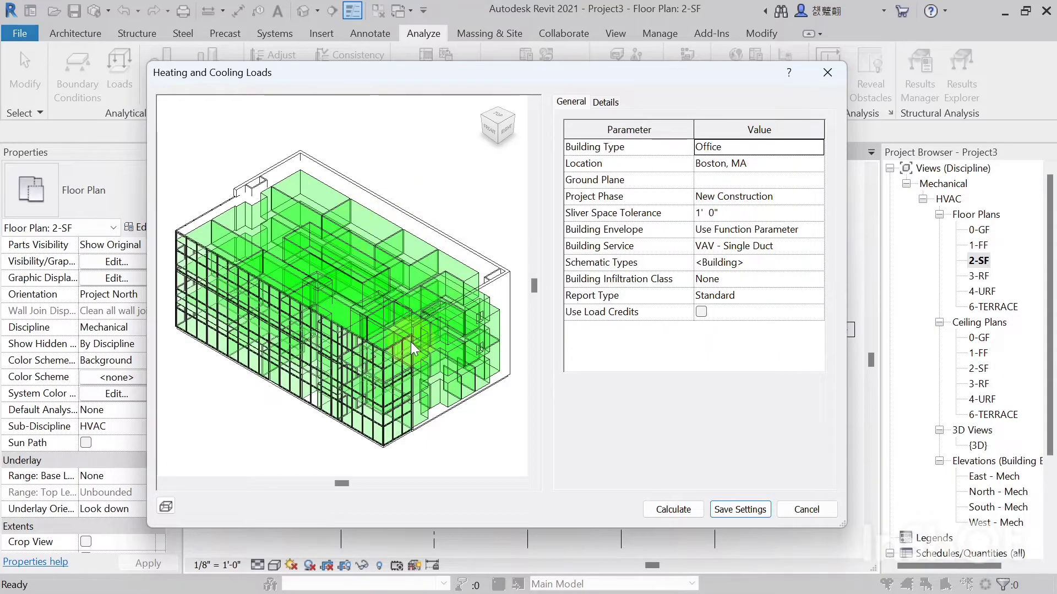
click(605, 103)
click(573, 102)
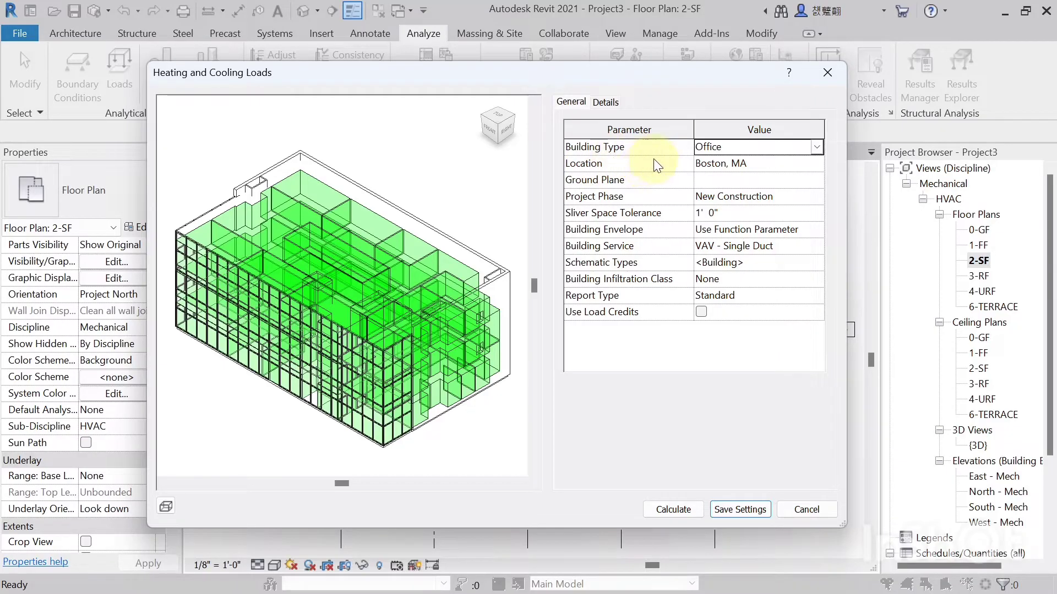
click(816, 148)
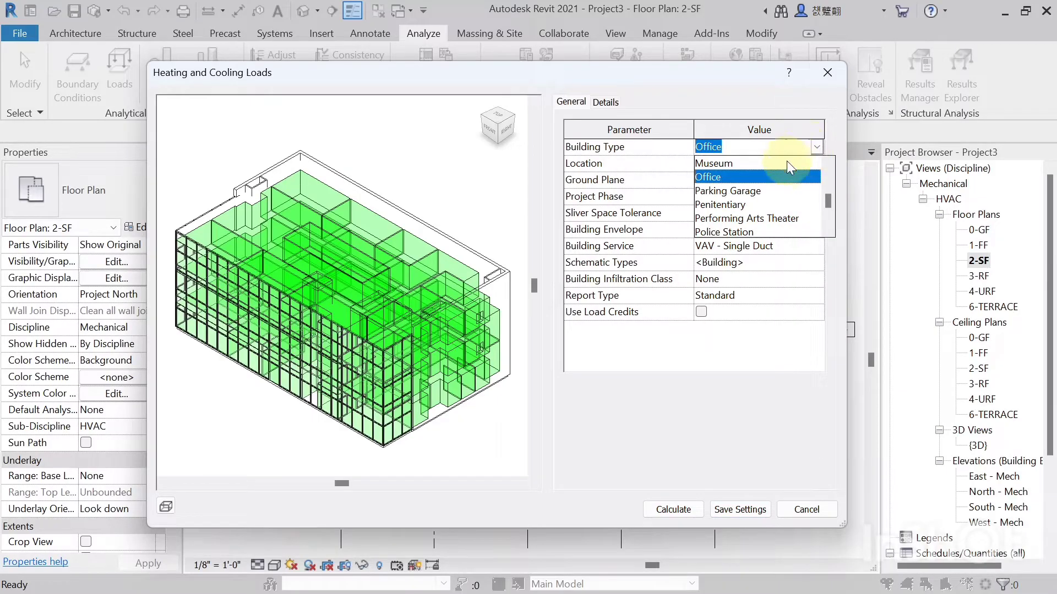
scroll(753, 174, down, 2)
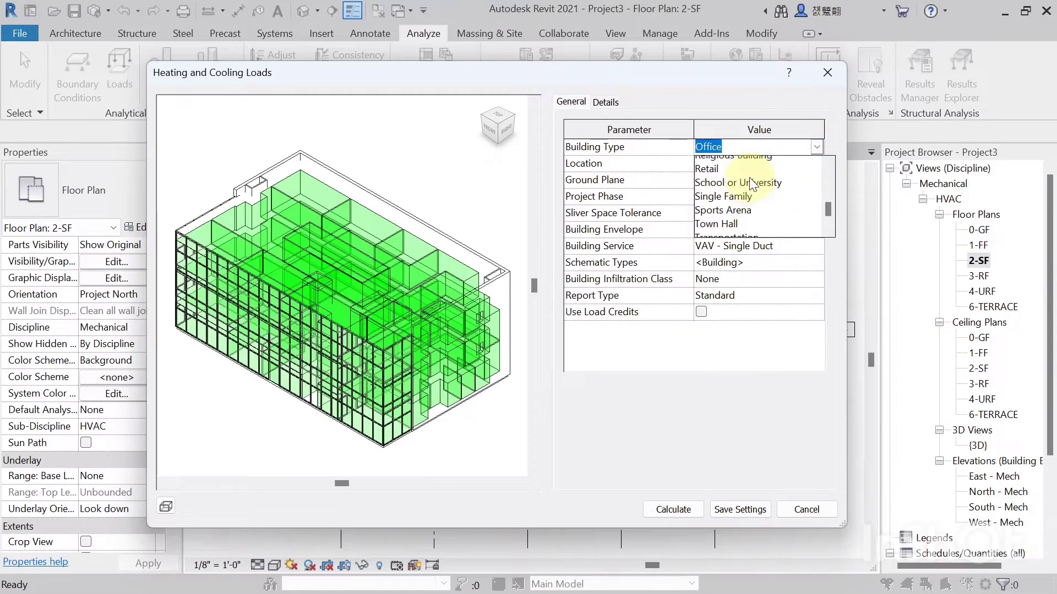
click(747, 197)
click(736, 148)
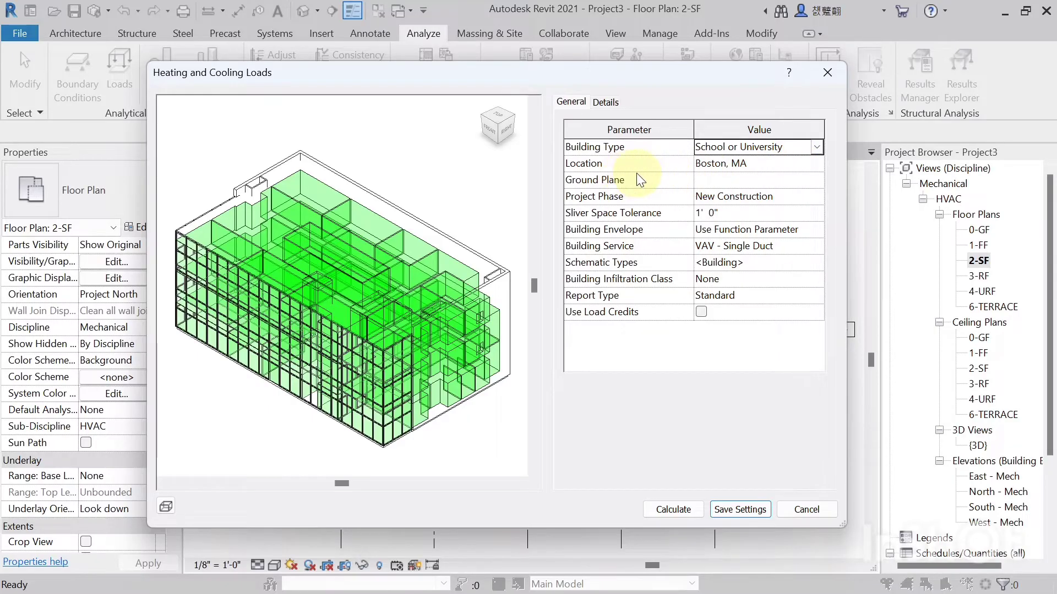
- Open the building's location settings and examine the weather and site data
click(813, 166)
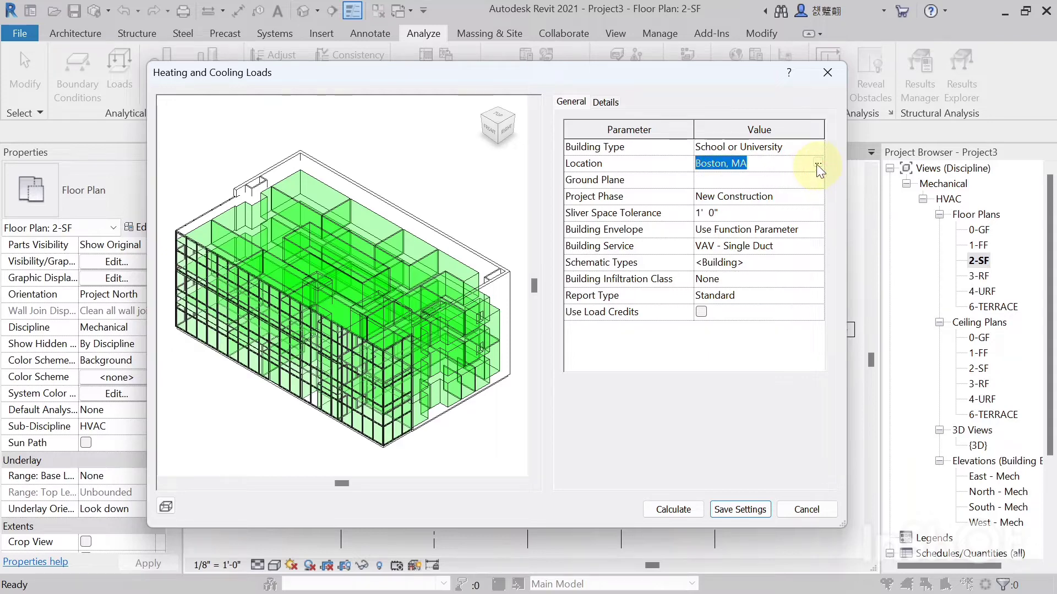
click(817, 164)
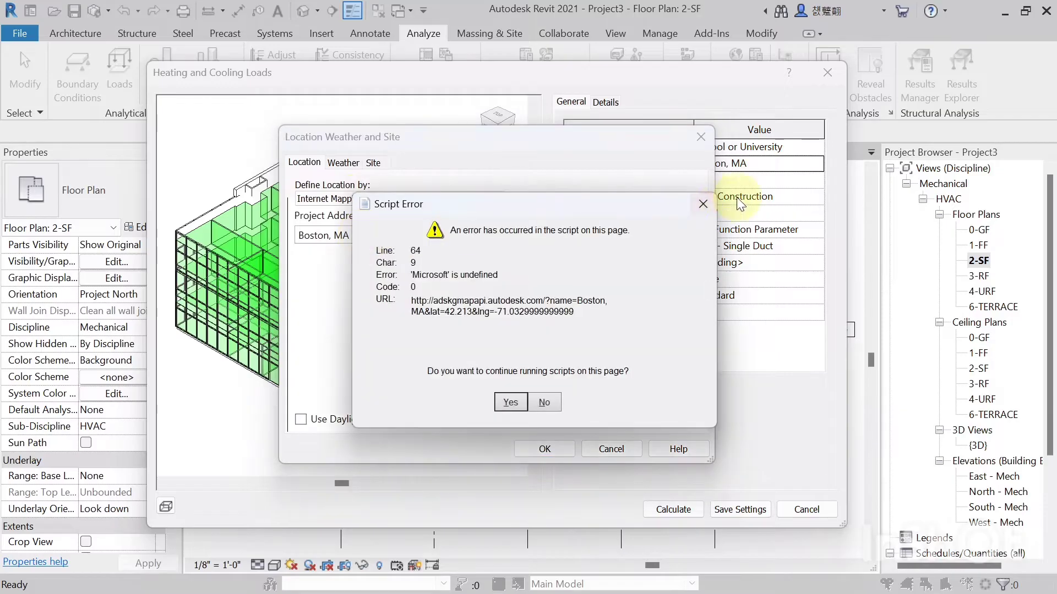
click(701, 206)
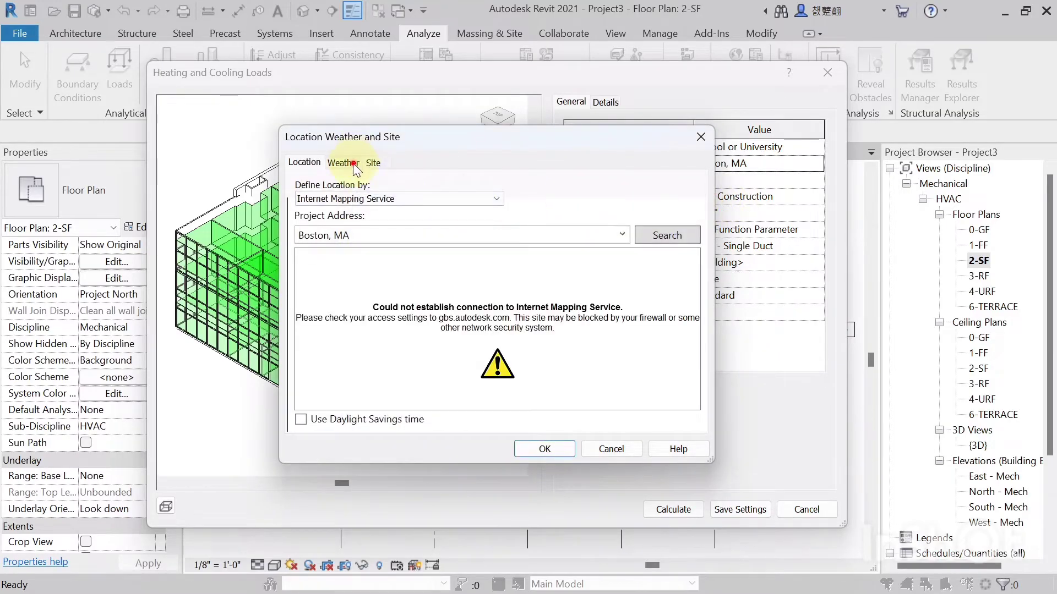
click(352, 164)
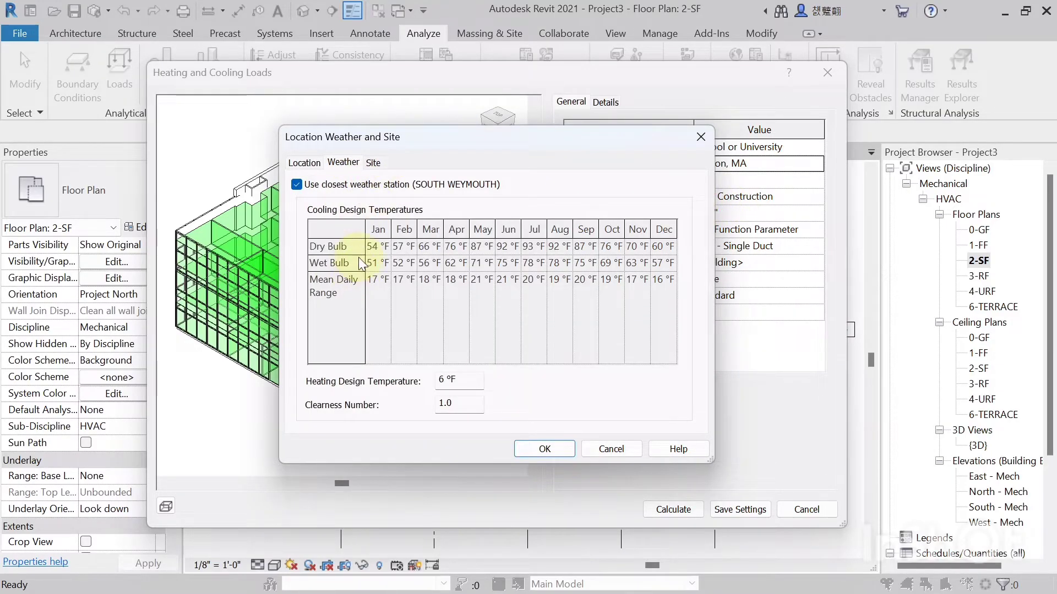
click(374, 163)
click(303, 162)
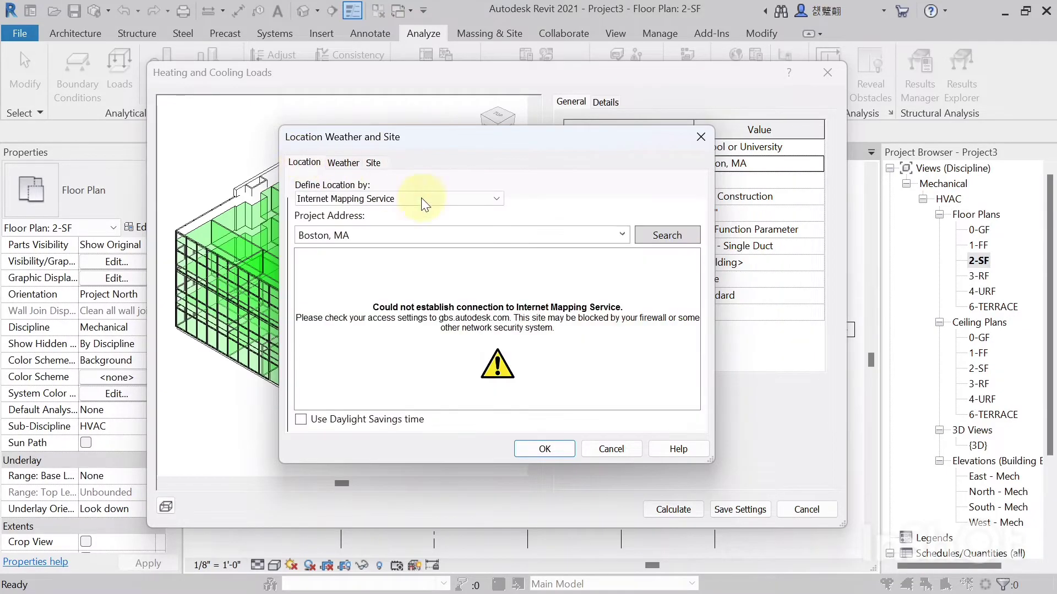
- Set the project address to Hyderabad, search for it with the Internet Mapping Service, and accept the location
click(396, 233)
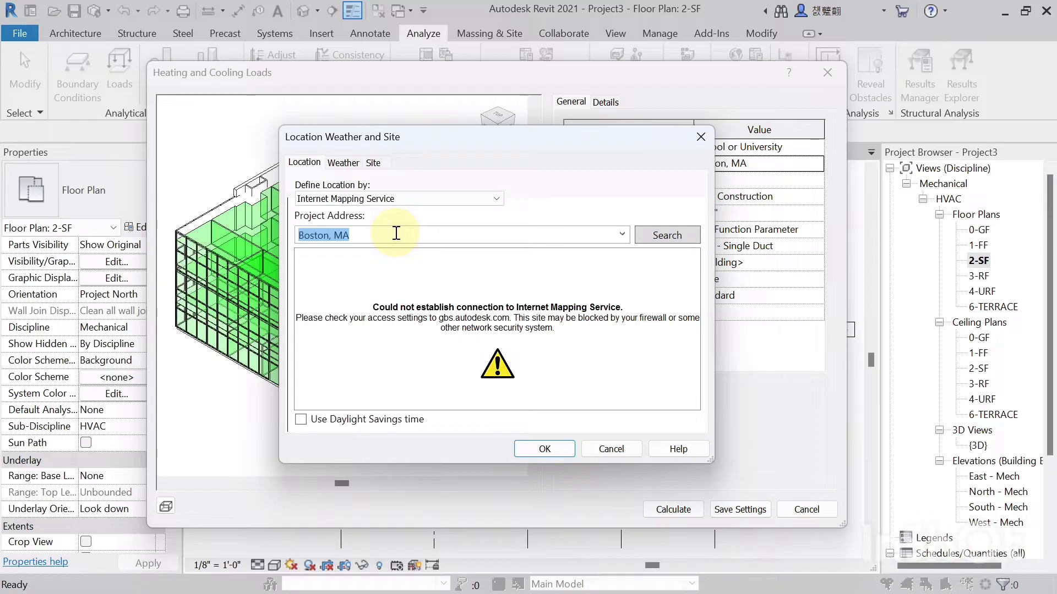
text(Hy)
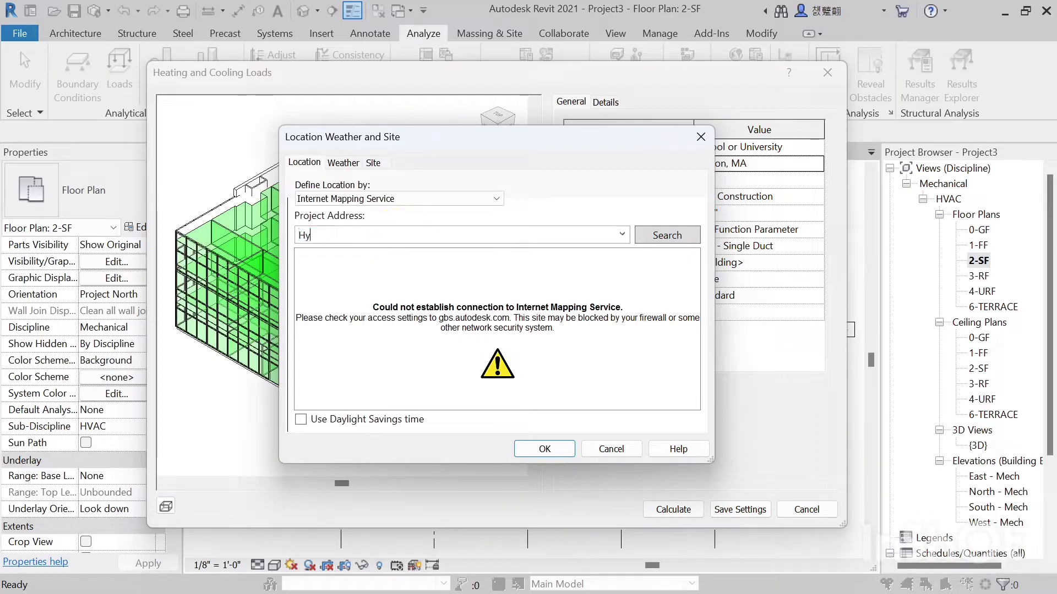
text(derabad)
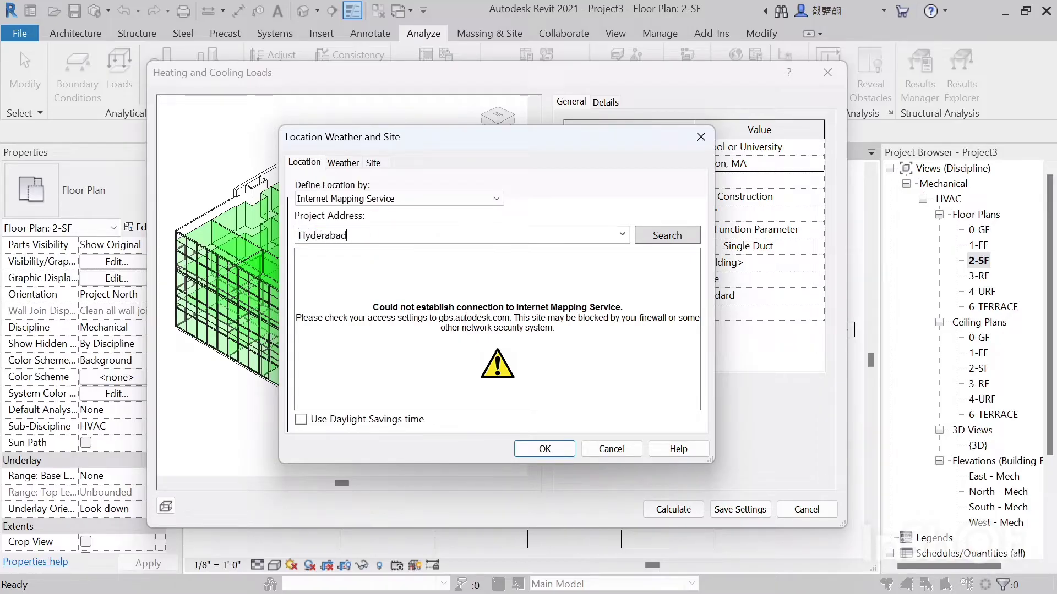
click(673, 234)
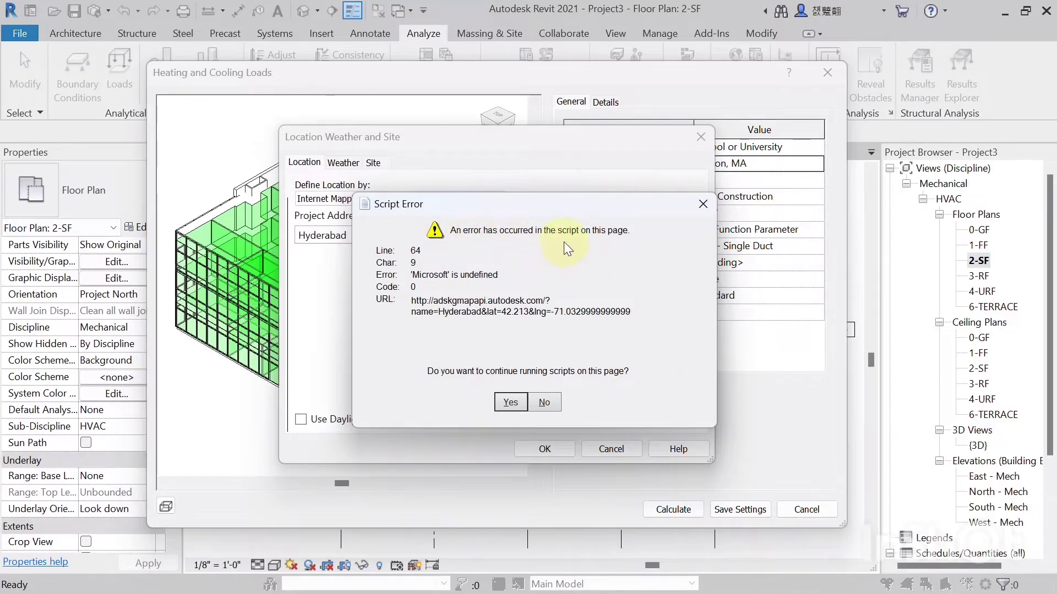
click(509, 402)
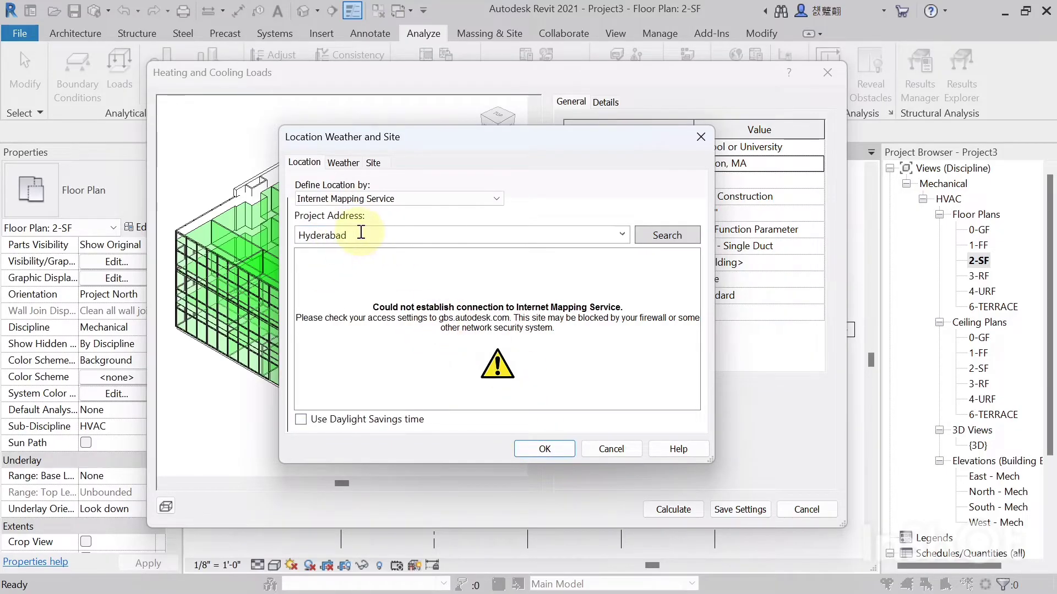
click(535, 445)
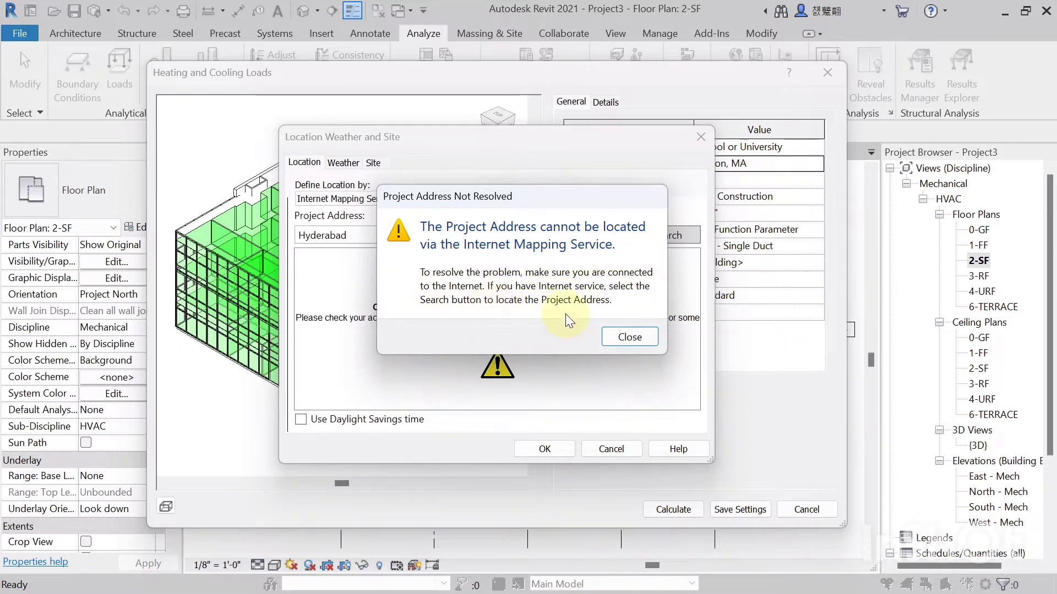
click(638, 336)
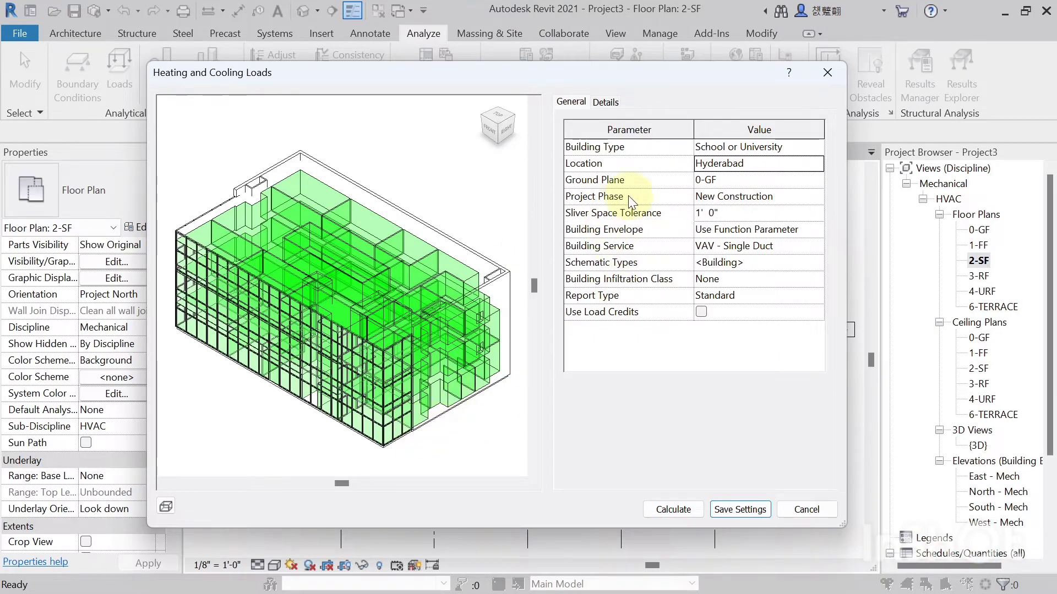
- Set the ground plane to 0-GF and the project phase to New Construction for the load calculation
click(820, 183)
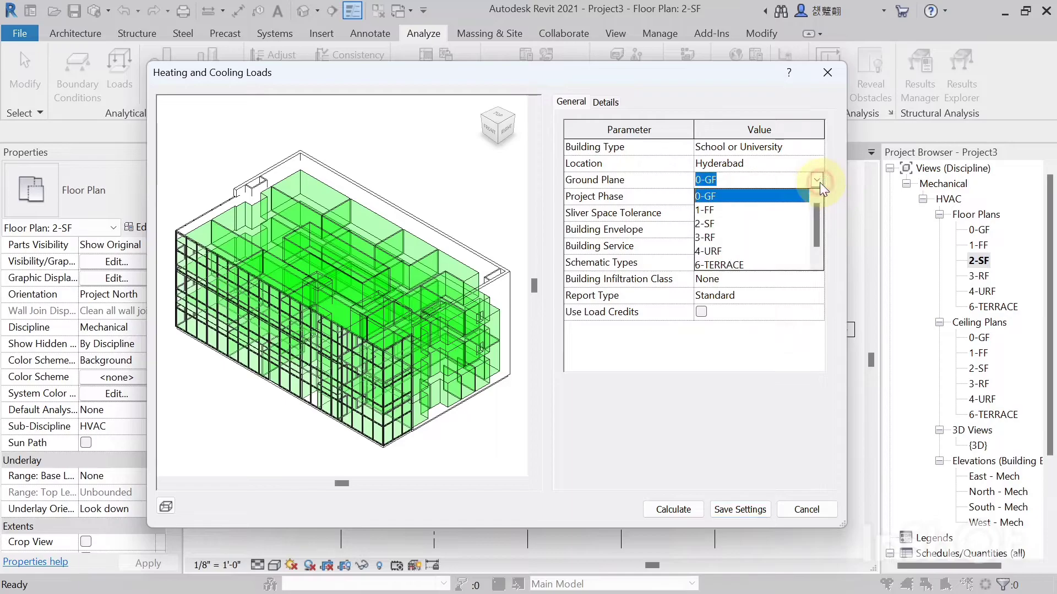
click(713, 197)
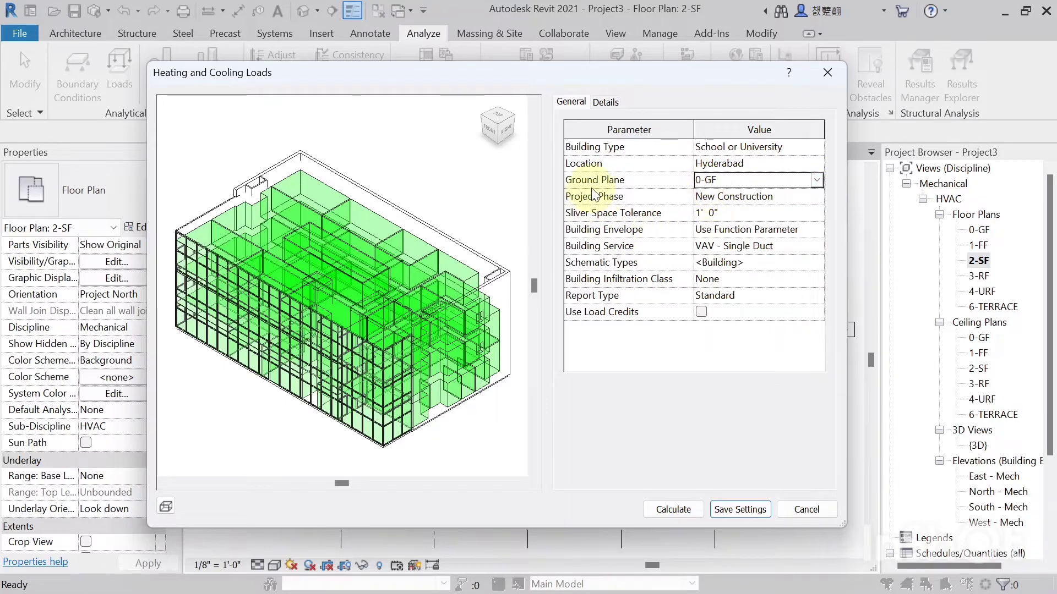
click(814, 197)
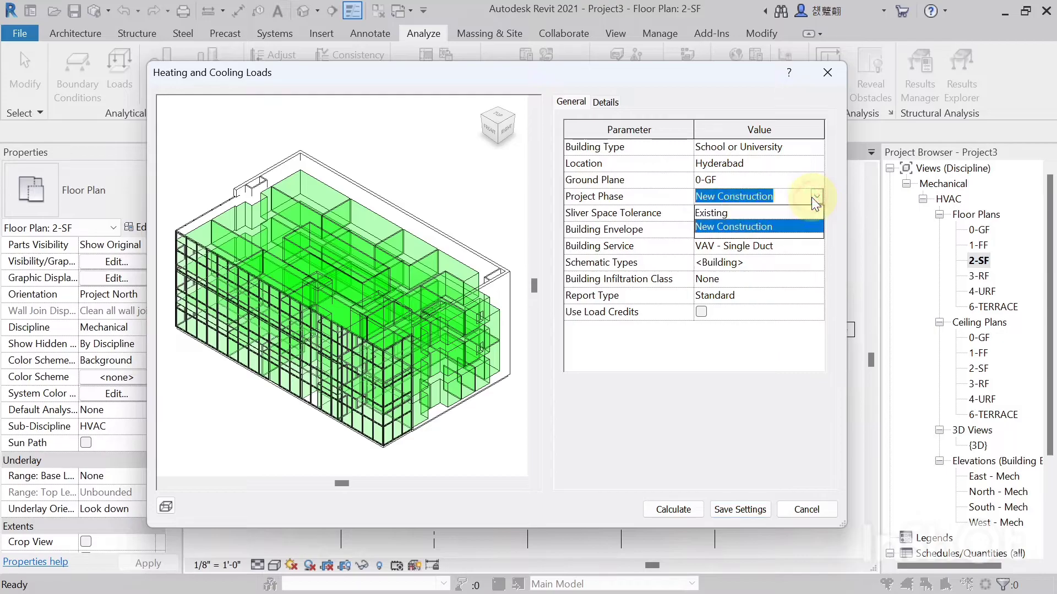
click(713, 225)
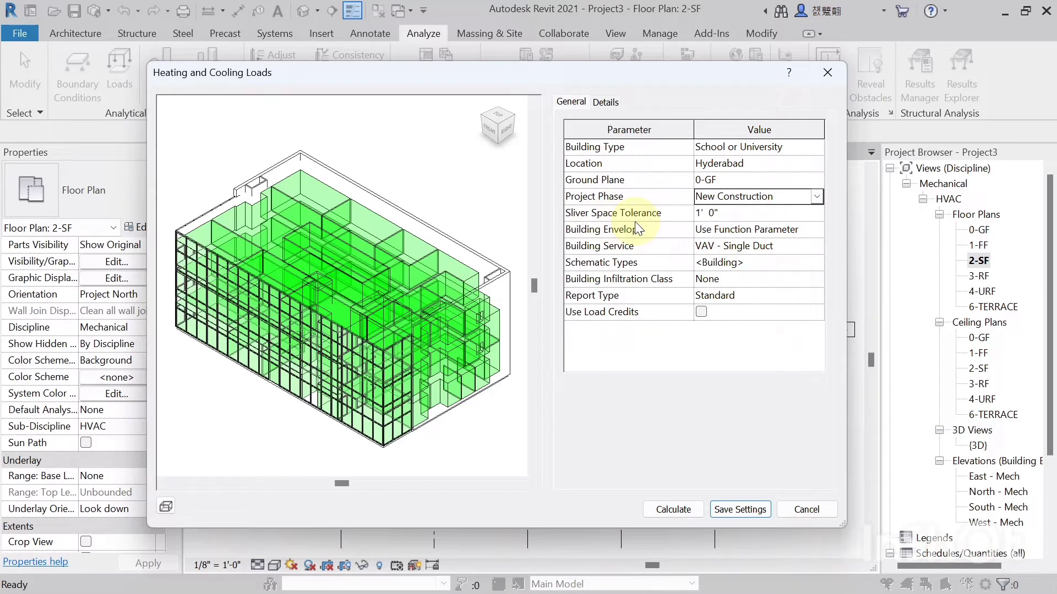
- Set the Sliver Space Tolerance to 3' 0" and choose Use Function Parameter for the Building Envelope
click(737, 214)
text(3)
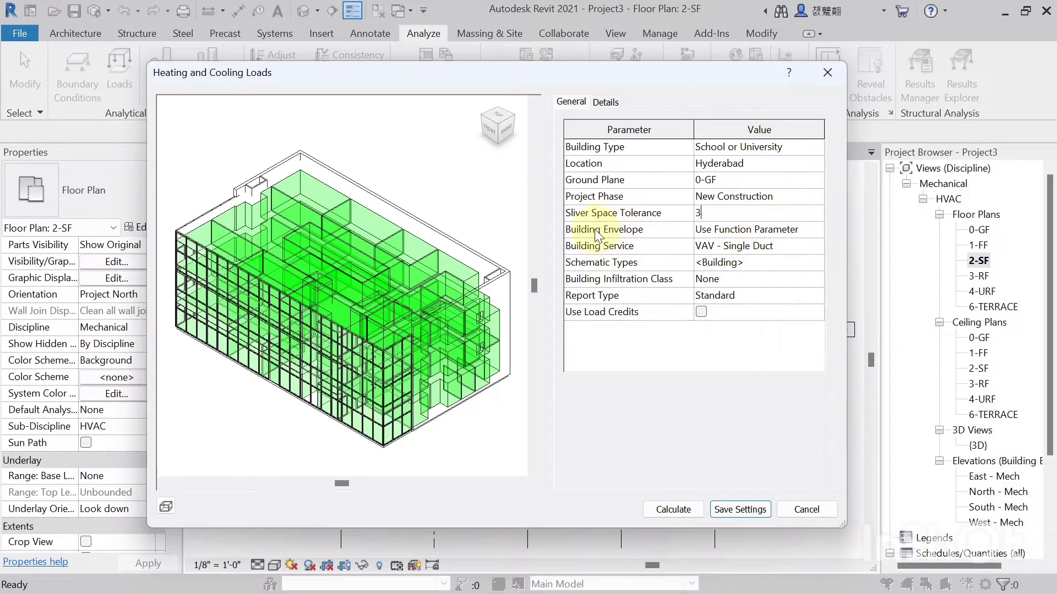
click(809, 229)
click(801, 230)
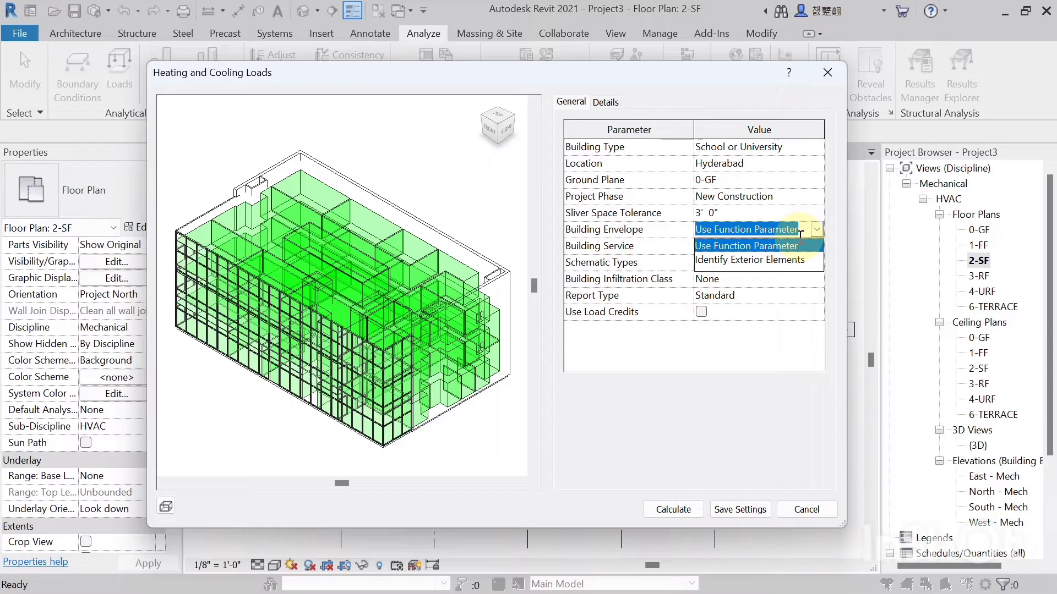
click(719, 248)
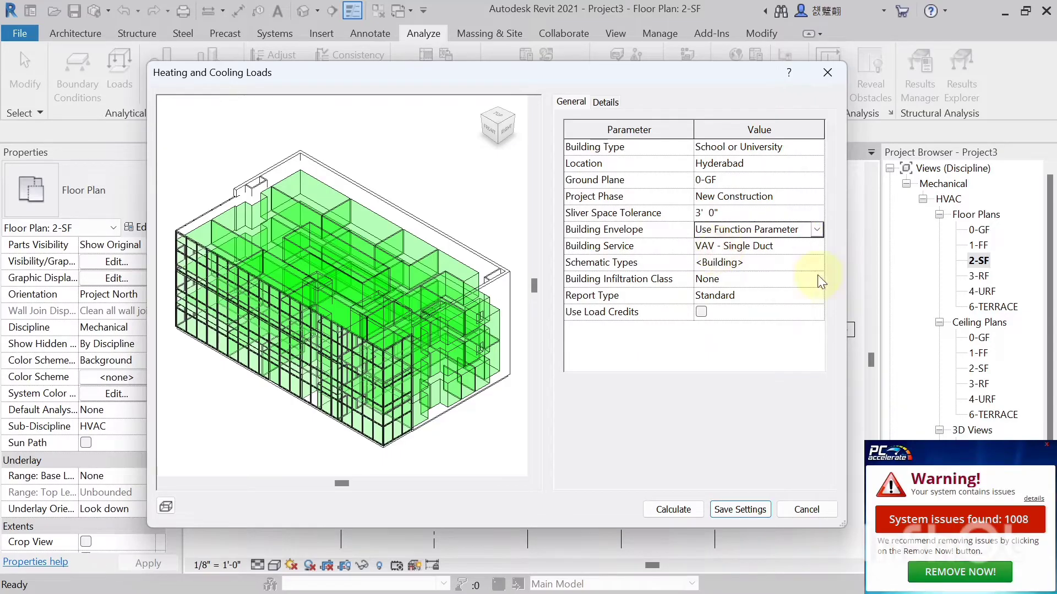
click(1045, 445)
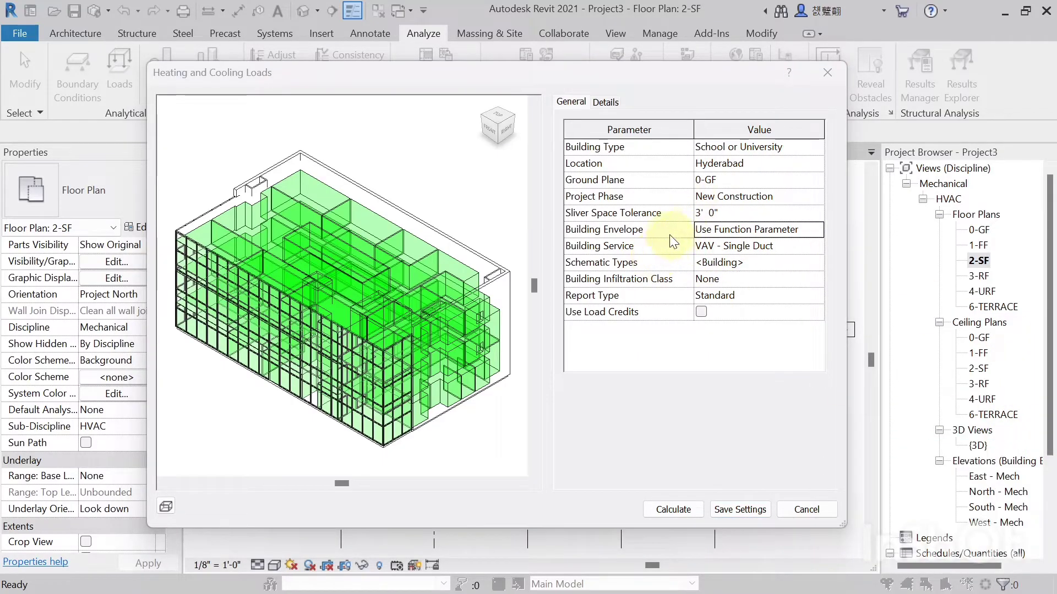
- Look through the available Building Service systems and choose VAV - Single Duct
click(819, 247)
click(819, 247)
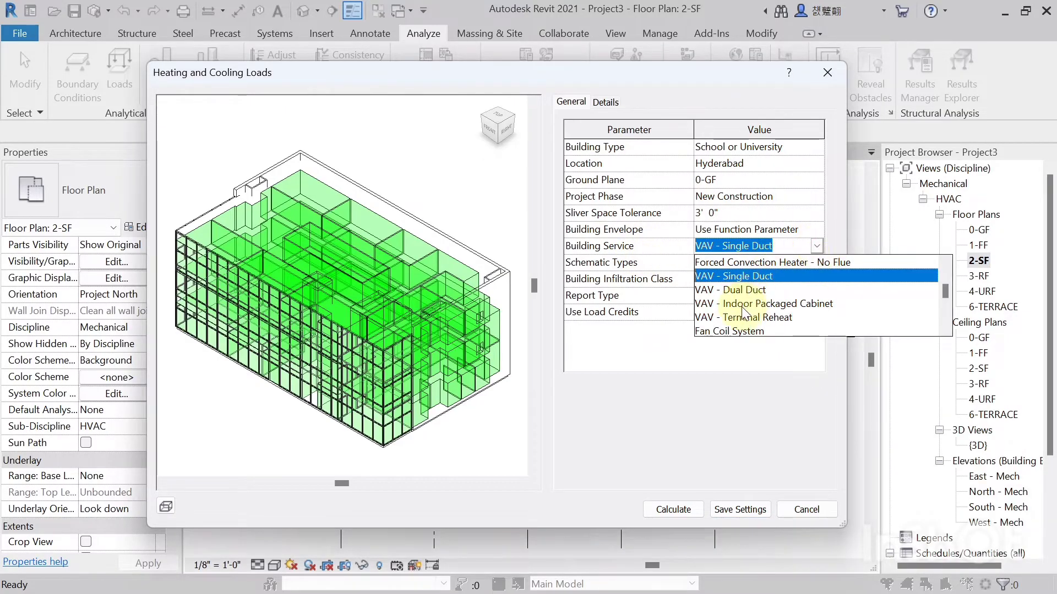
scroll(749, 293, down, 1)
scroll(750, 293, up, 1)
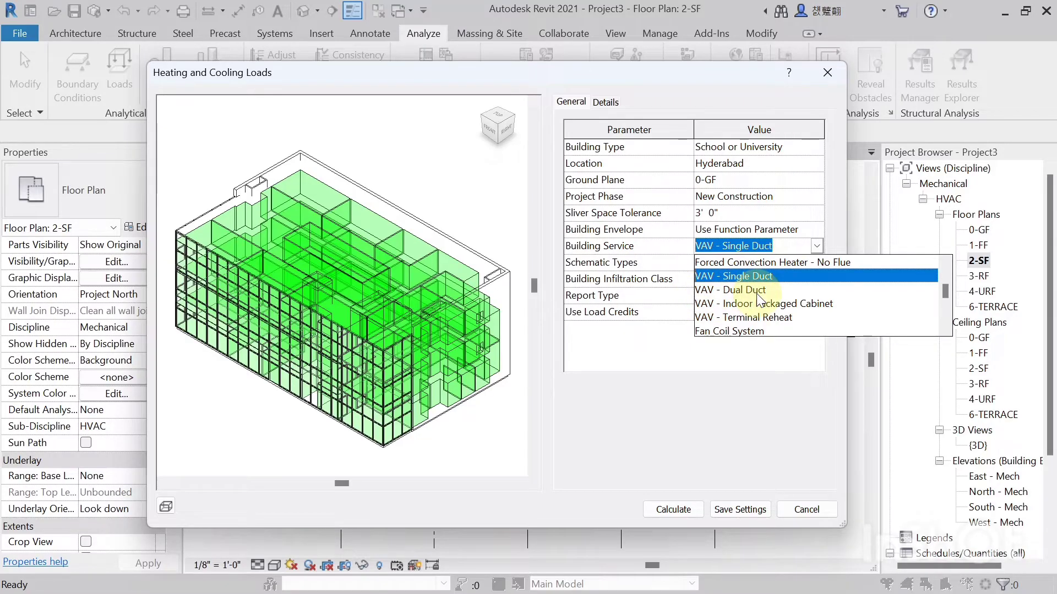
scroll(757, 294, down, 1)
scroll(756, 293, up, 2)
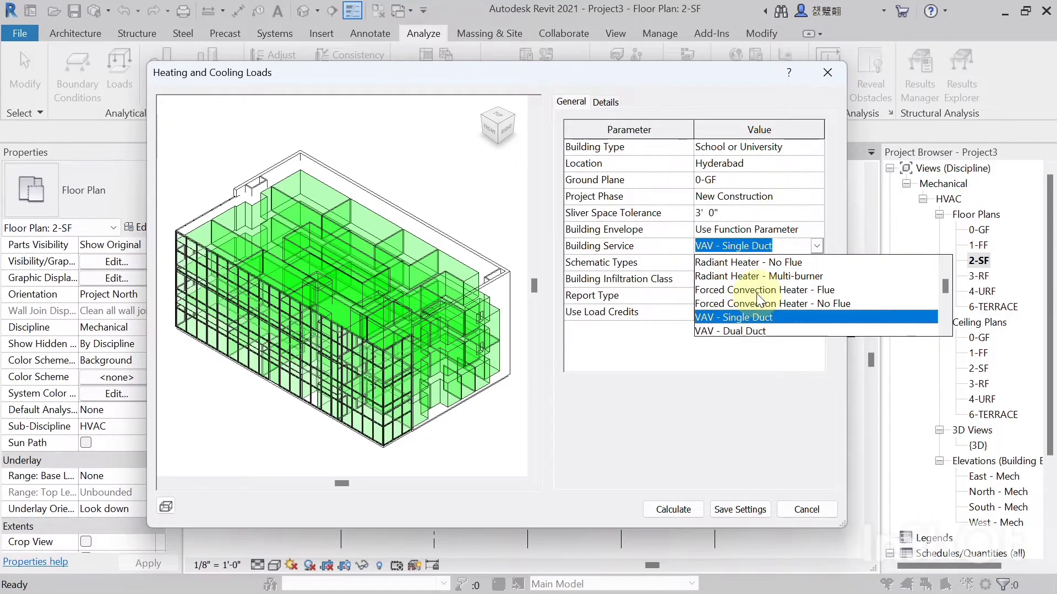
scroll(756, 293, down, 1)
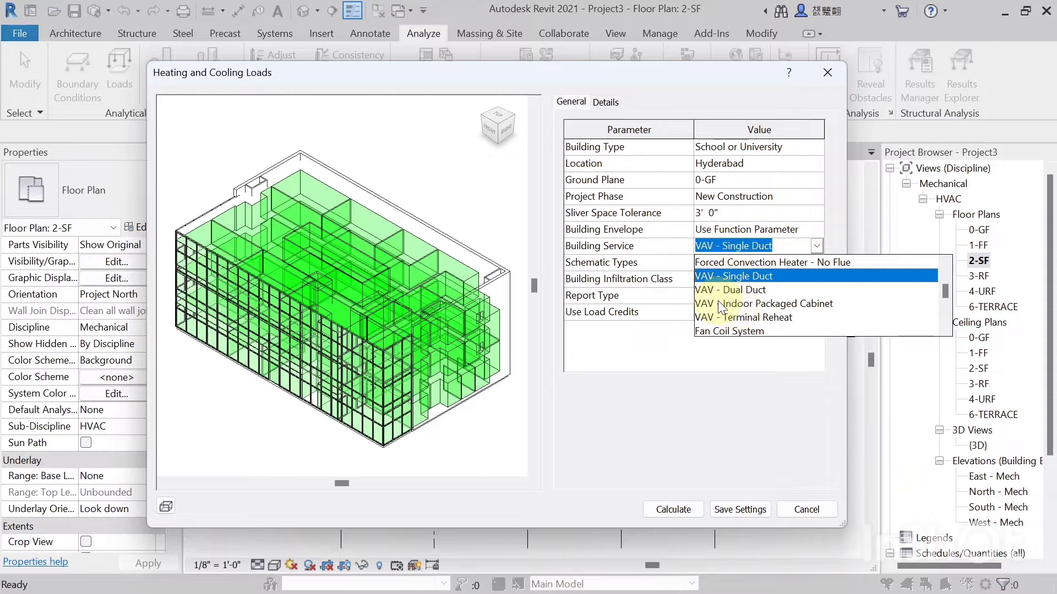
scroll(719, 299, up, 3)
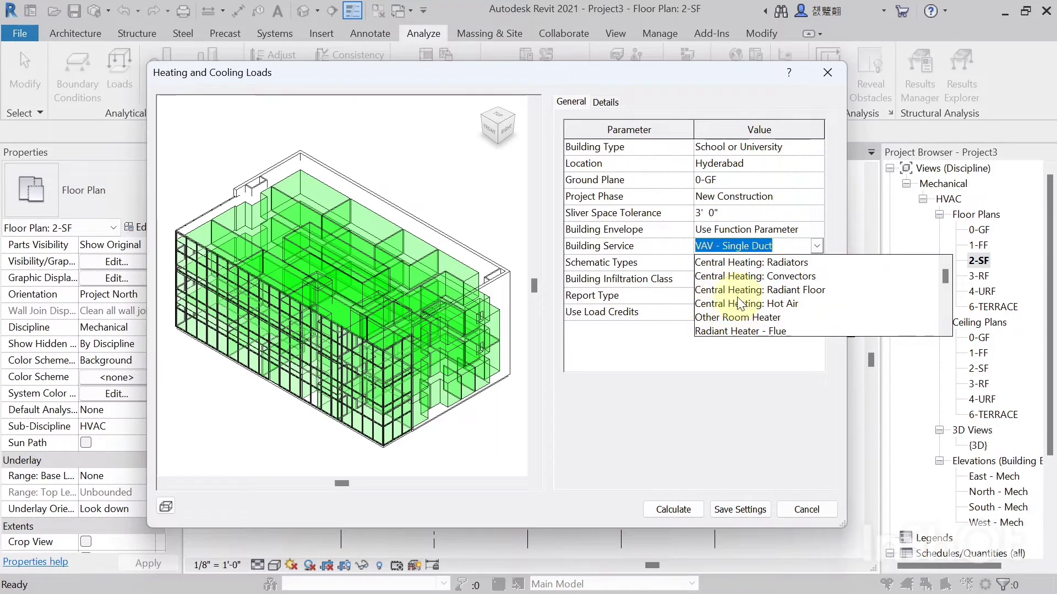
scroll(738, 284, down, 3)
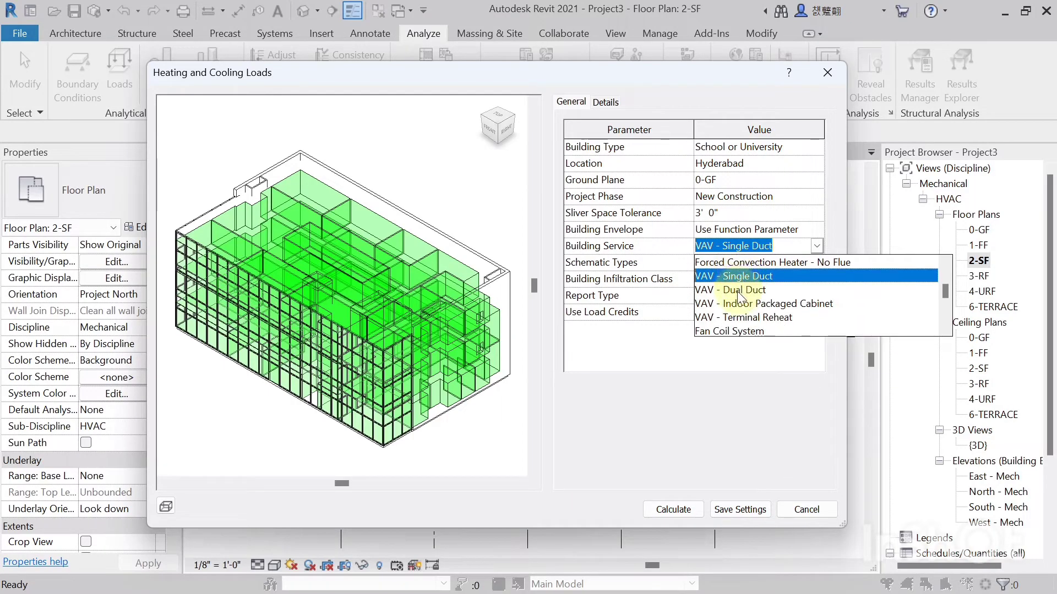
click(743, 278)
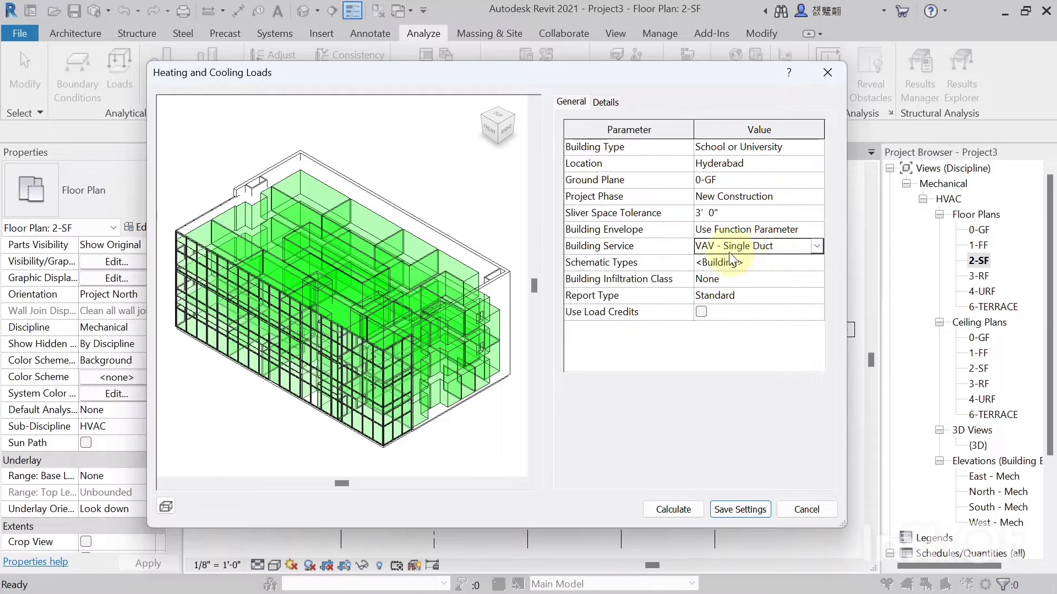
click(817, 249)
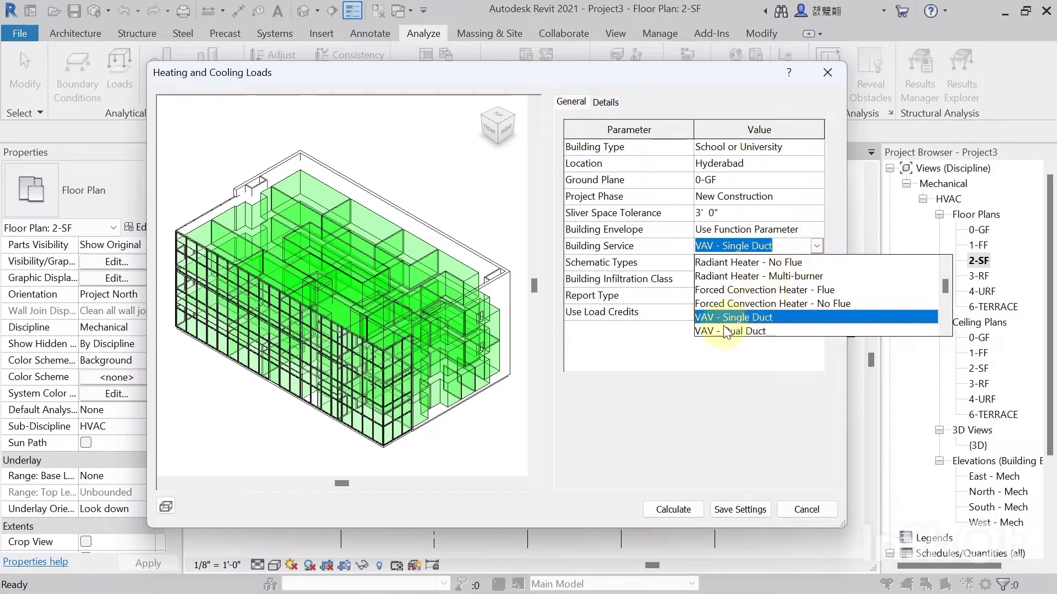
click(784, 245)
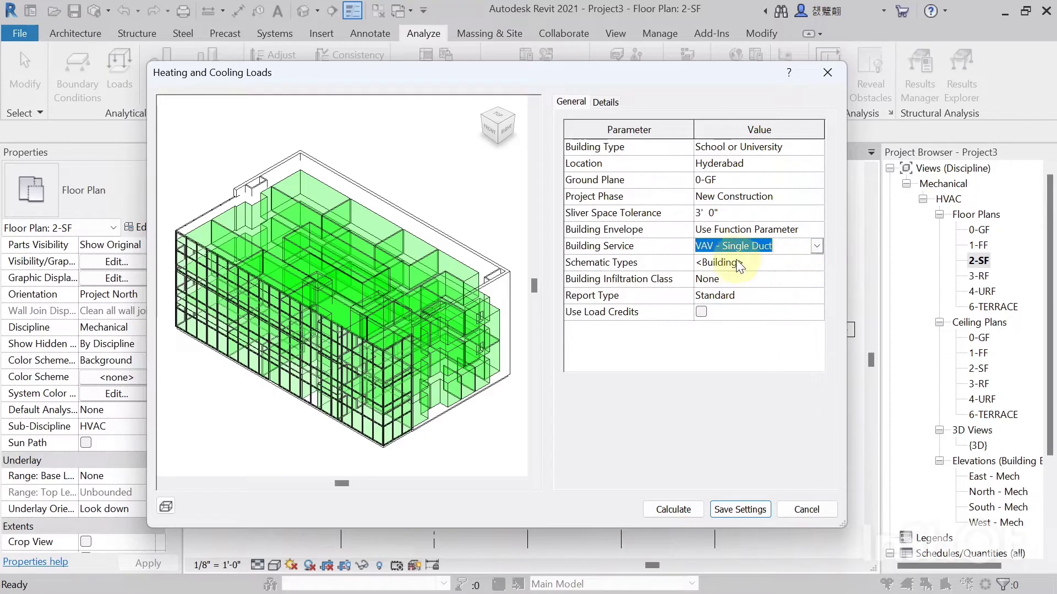
- Review the building's Schematic Types settings and close them
click(818, 262)
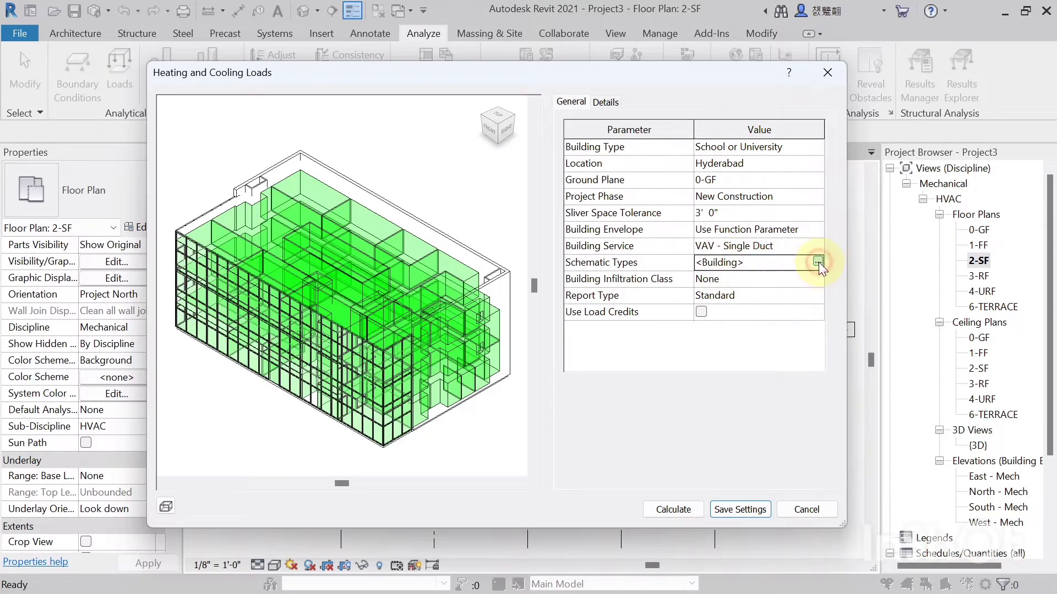
click(818, 262)
click(791, 125)
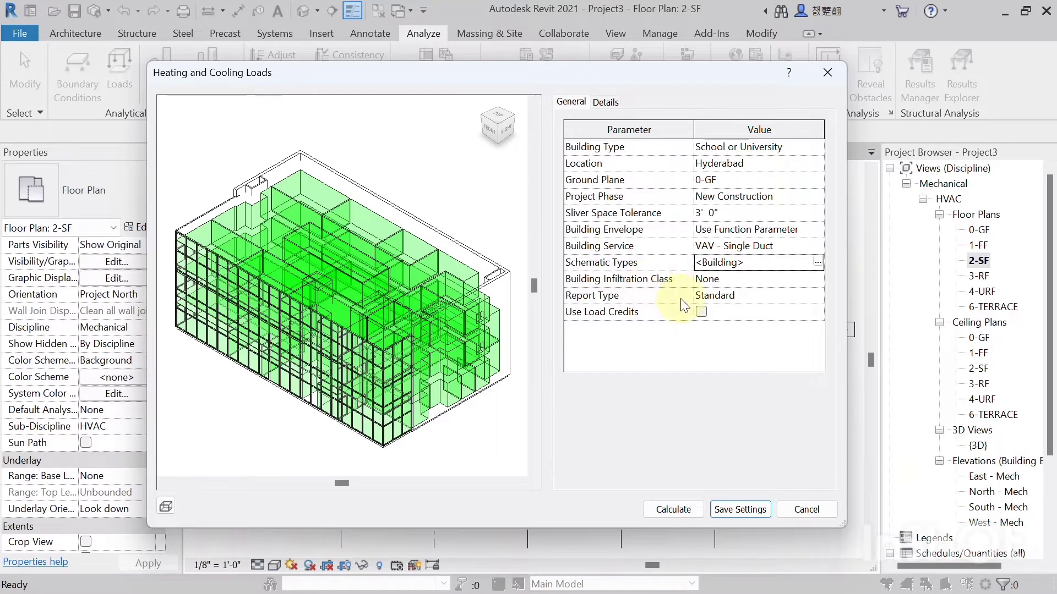
- Set the Building Infiltration Class to Medium
click(821, 283)
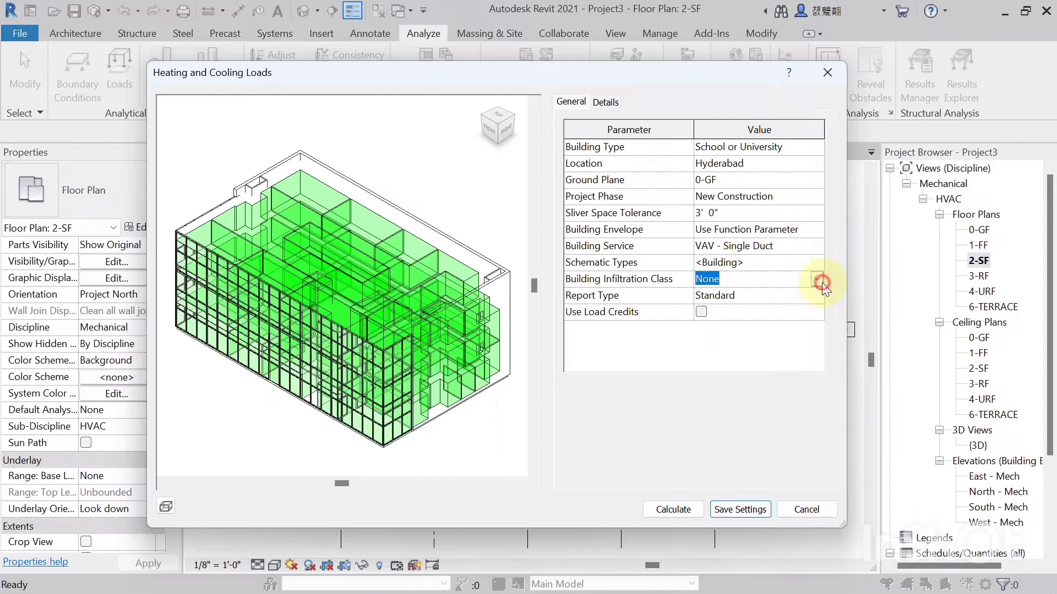
click(821, 282)
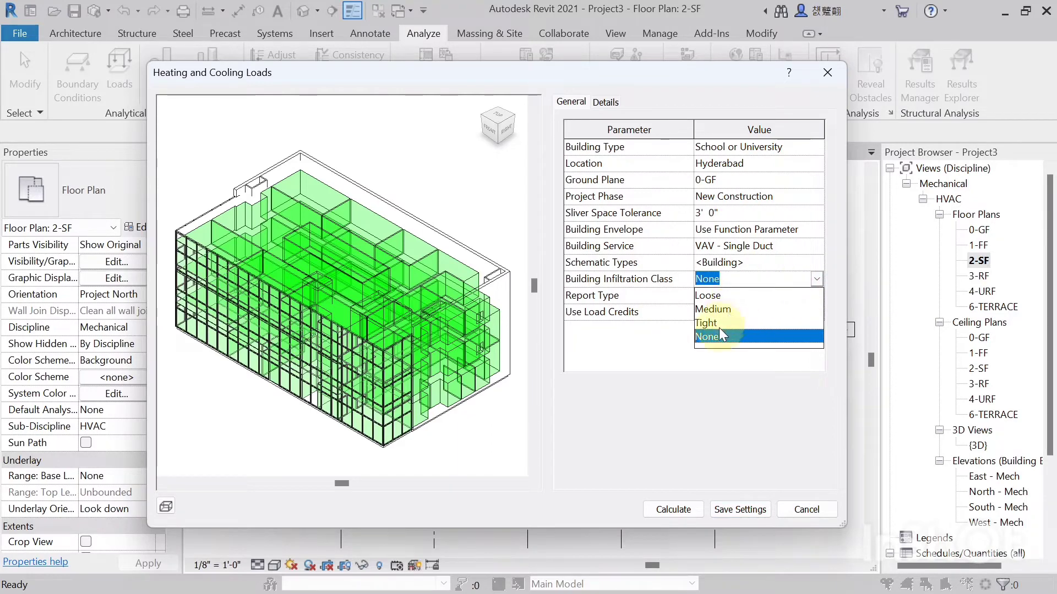
click(718, 308)
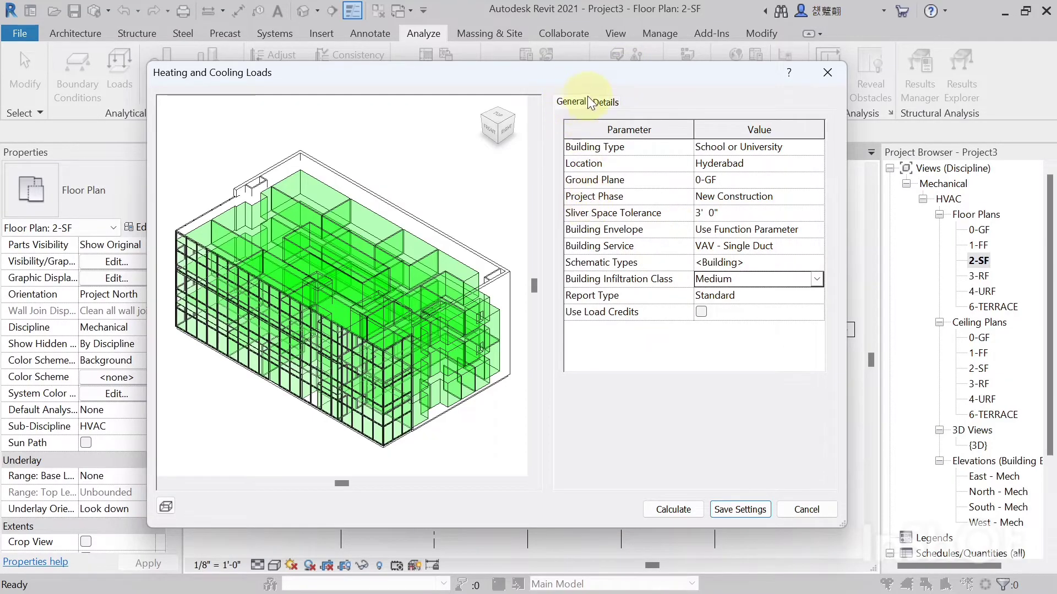
- Examine the spaces belonging to the Default zone in the building model details
click(607, 103)
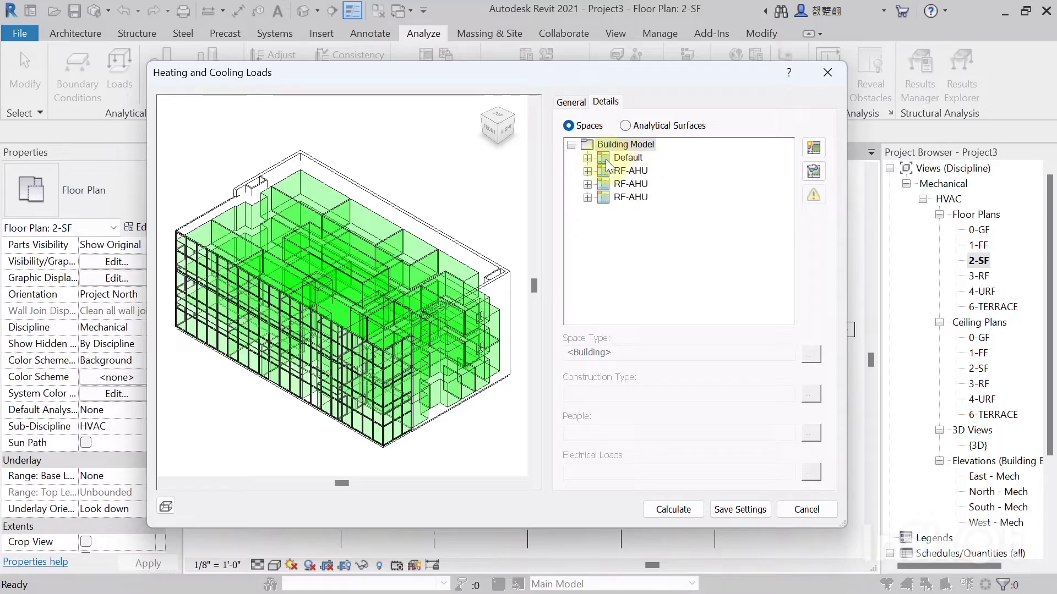
click(587, 159)
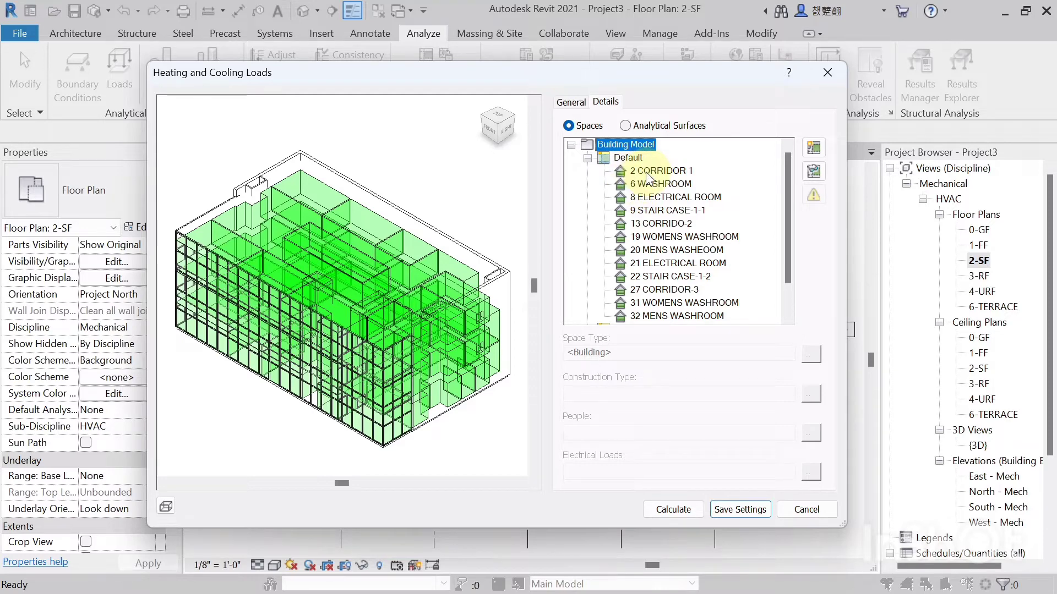
scroll(645, 172, down, 1)
scroll(646, 172, up, 1)
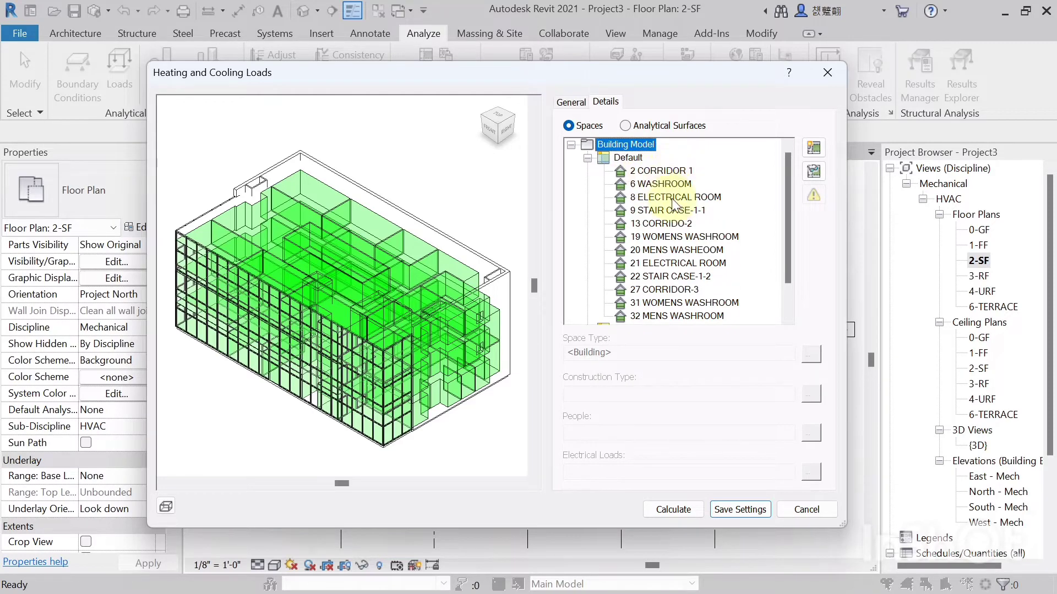
scroll(675, 237, down, 1)
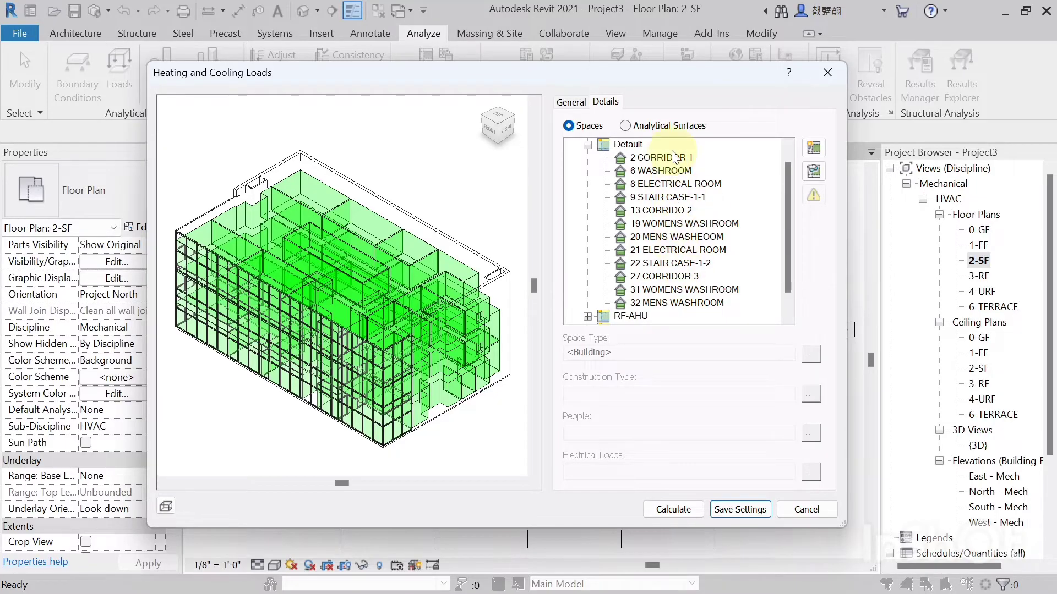
scroll(660, 291, up, 1)
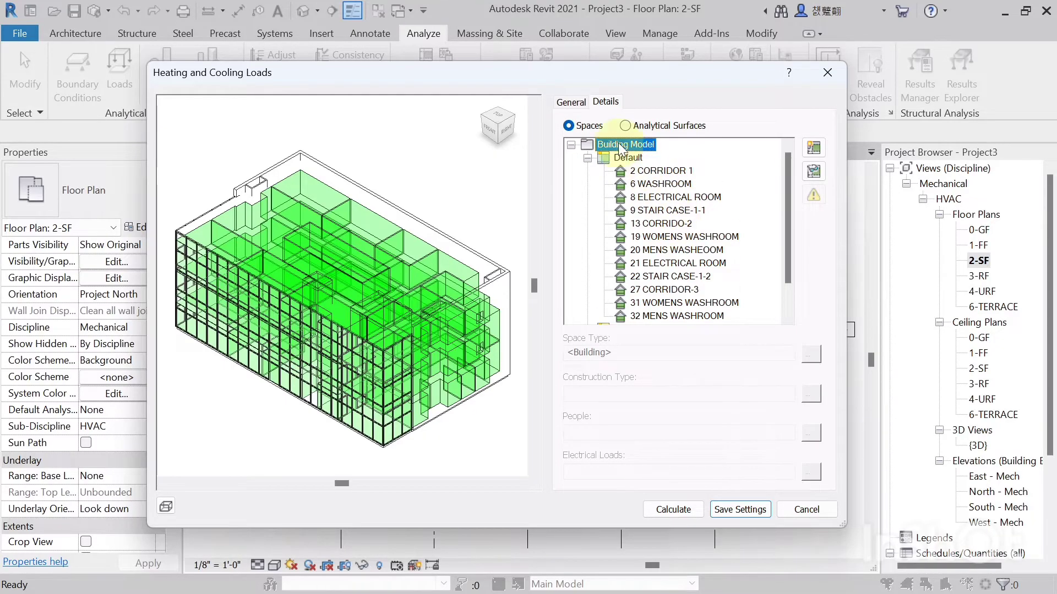
- Set the Default zone's Cooling Set Point to 107 °F and its Cooling Air Temperature to 102 °F
click(631, 160)
click(587, 158)
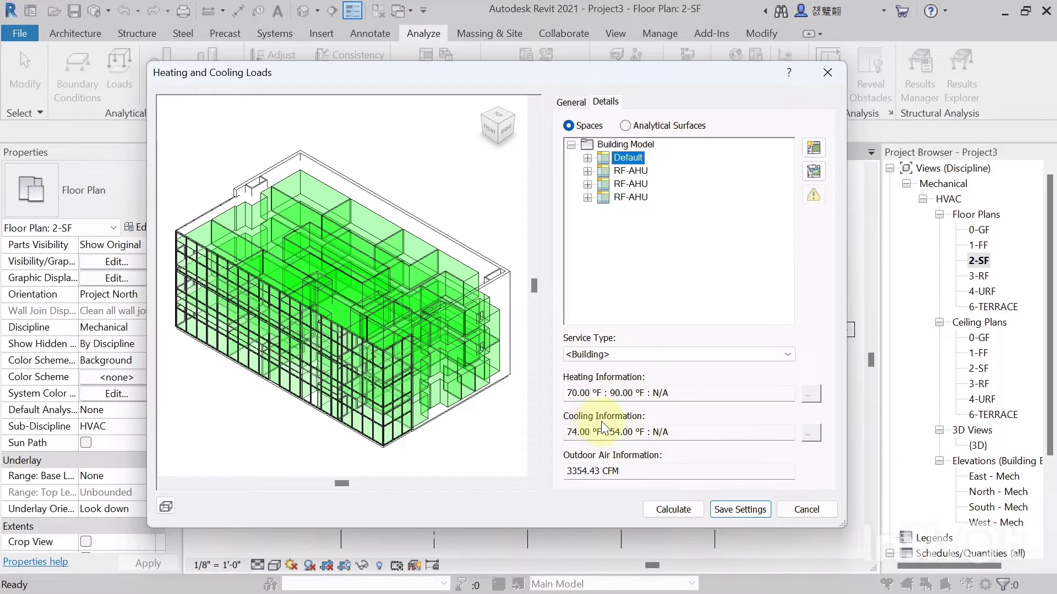
click(812, 434)
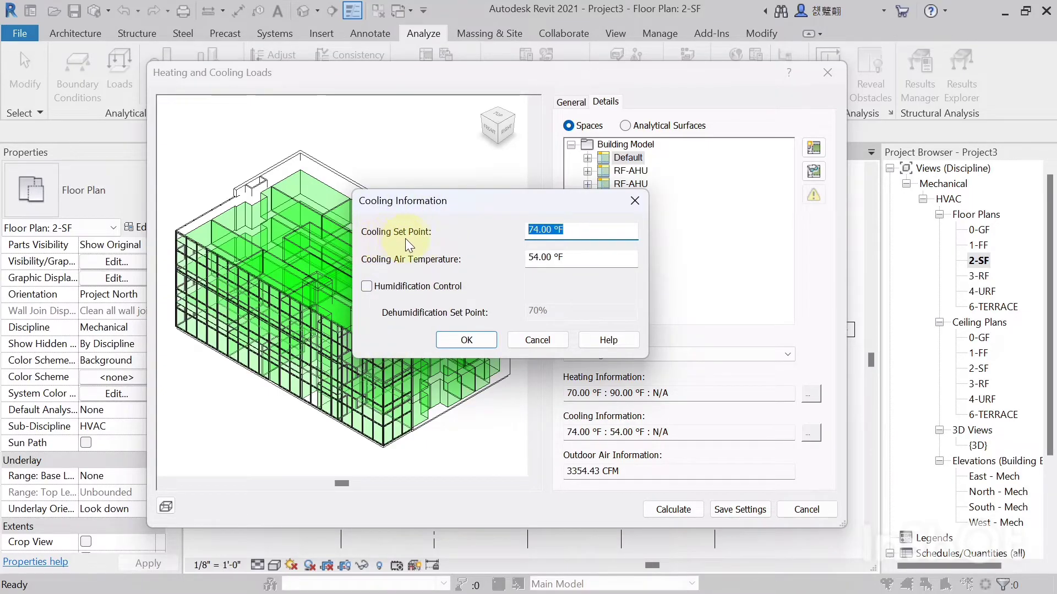
drag(542, 203, 624, 250)
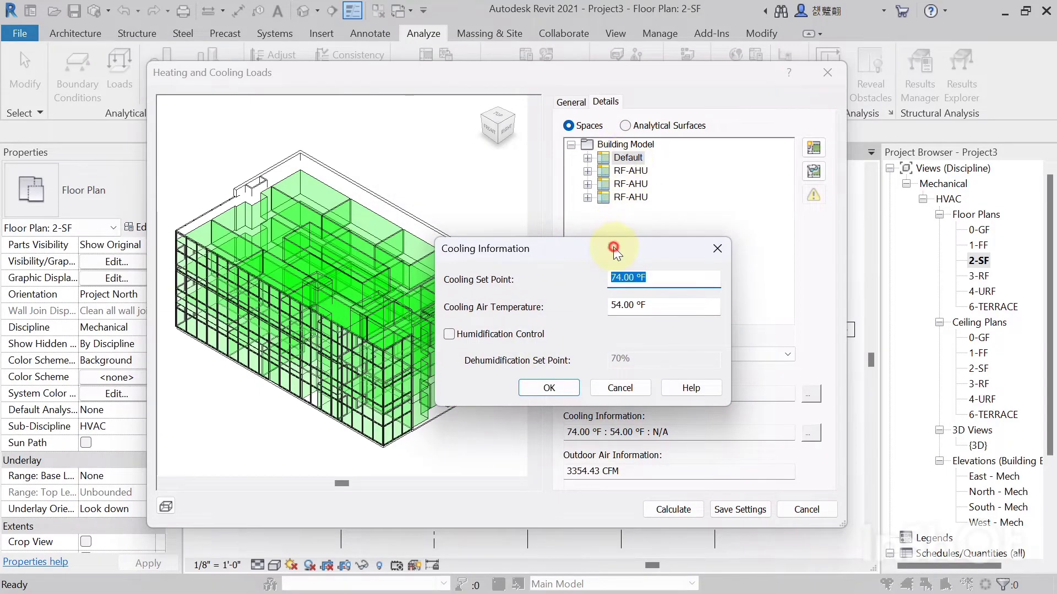
drag(613, 247, 623, 235)
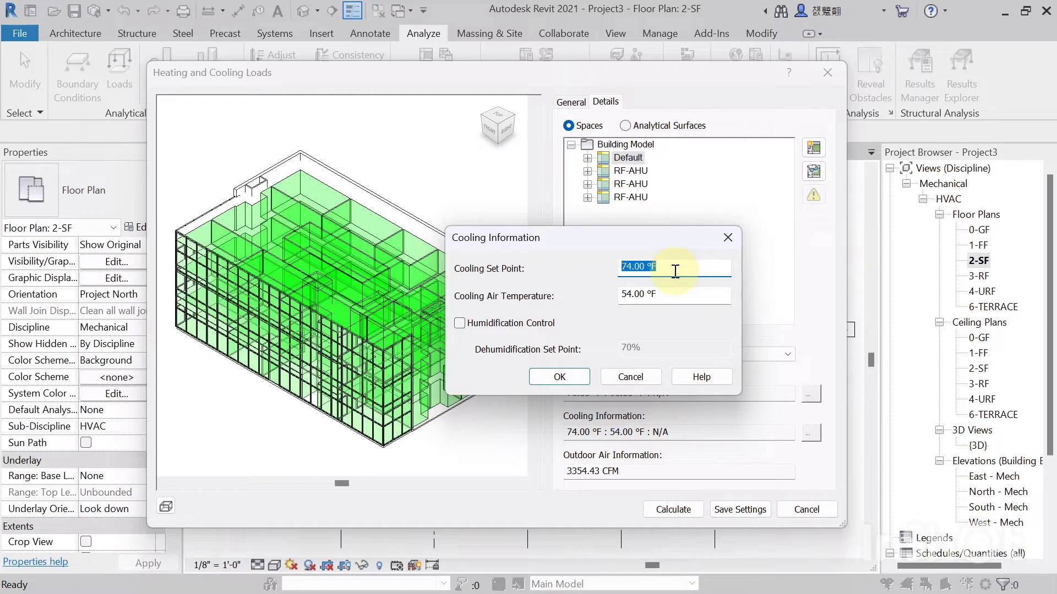
text(107)
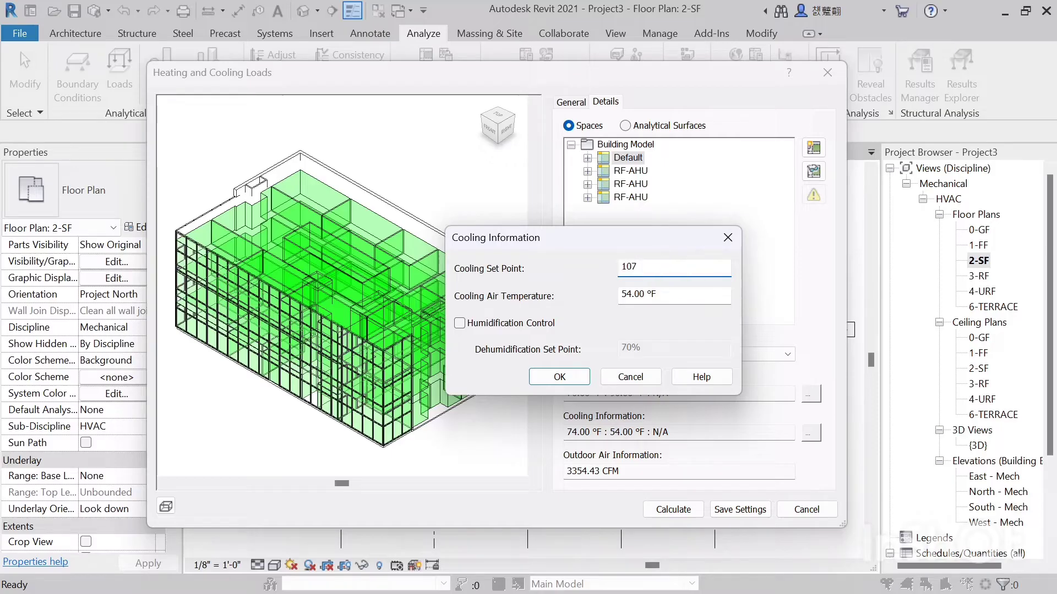
click(682, 294)
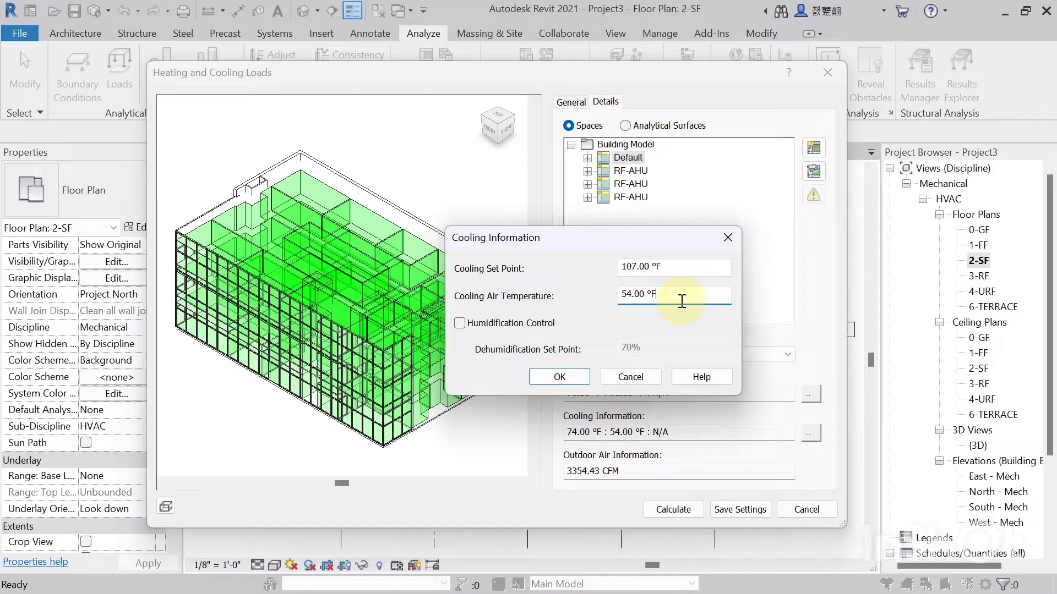
drag(655, 299, 576, 315)
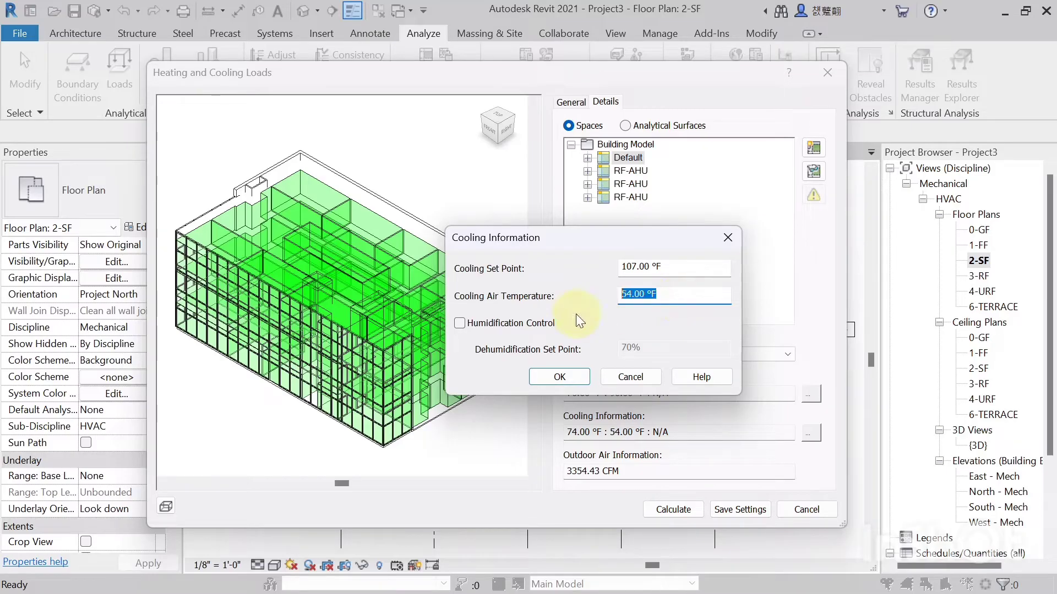
text(102)
click(557, 380)
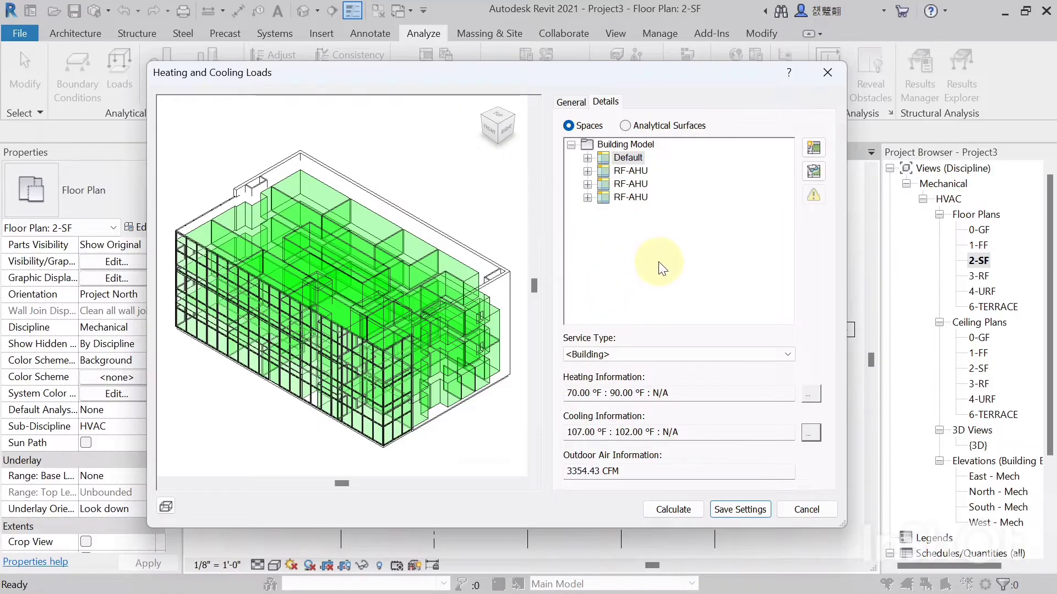
- Set the Service Type of all three RF-AHU zones to VAV - Single Duct
click(630, 170)
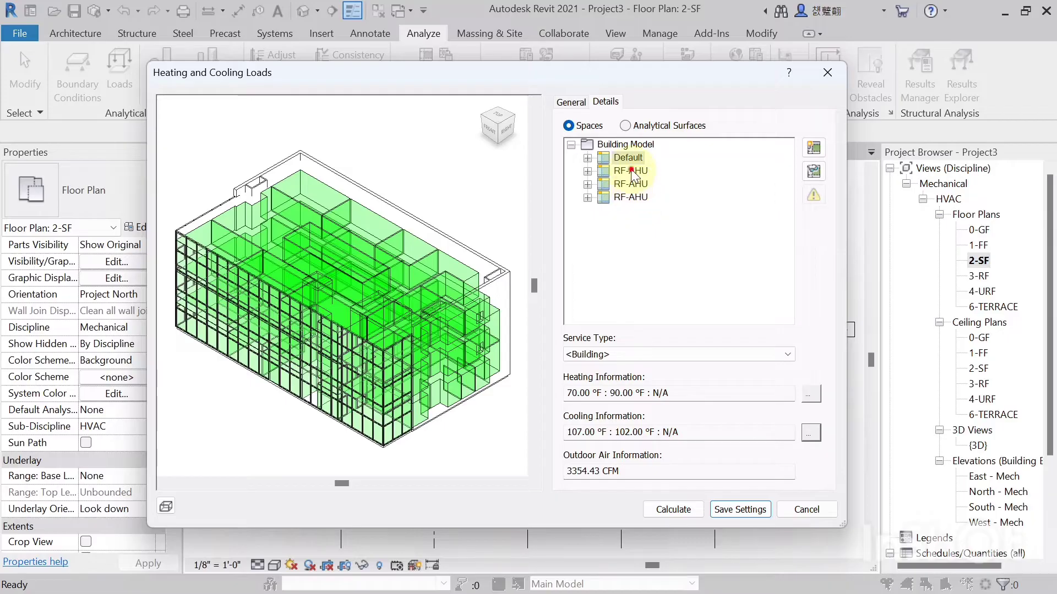
ctrl+click(634, 183)
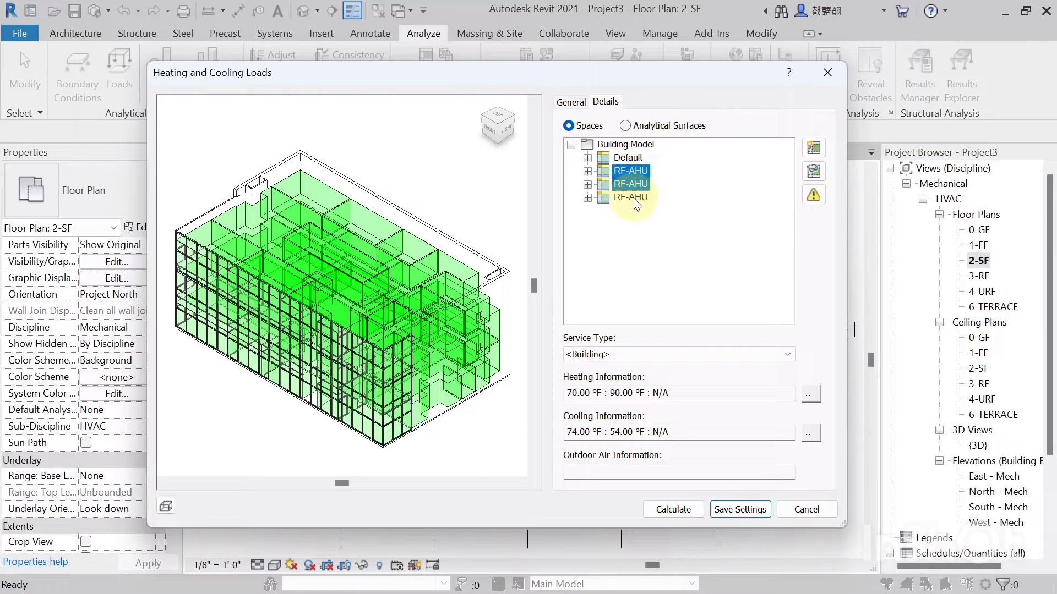
ctrl+click(632, 198)
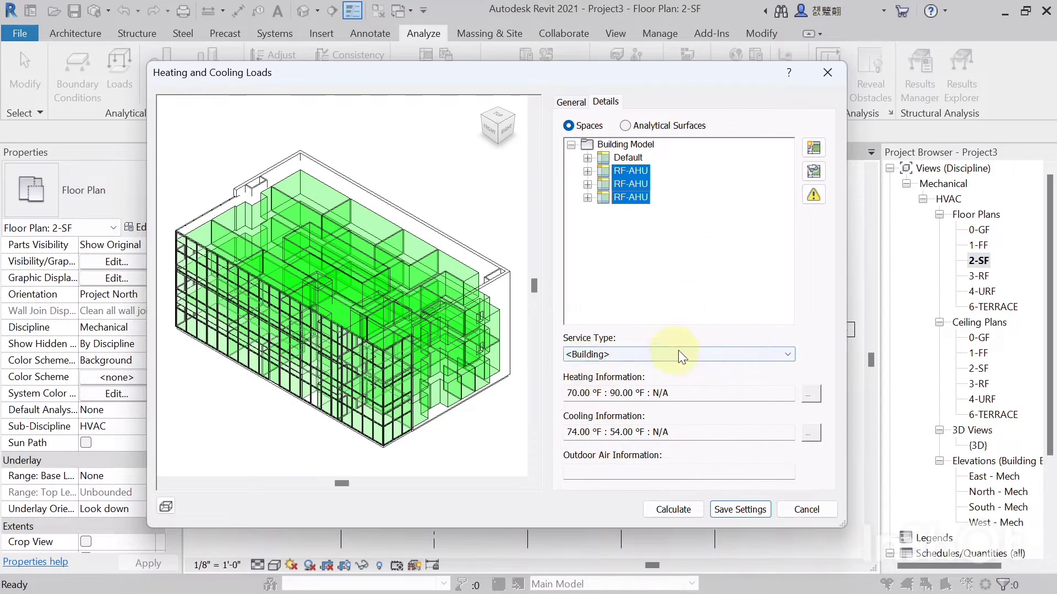
click(777, 355)
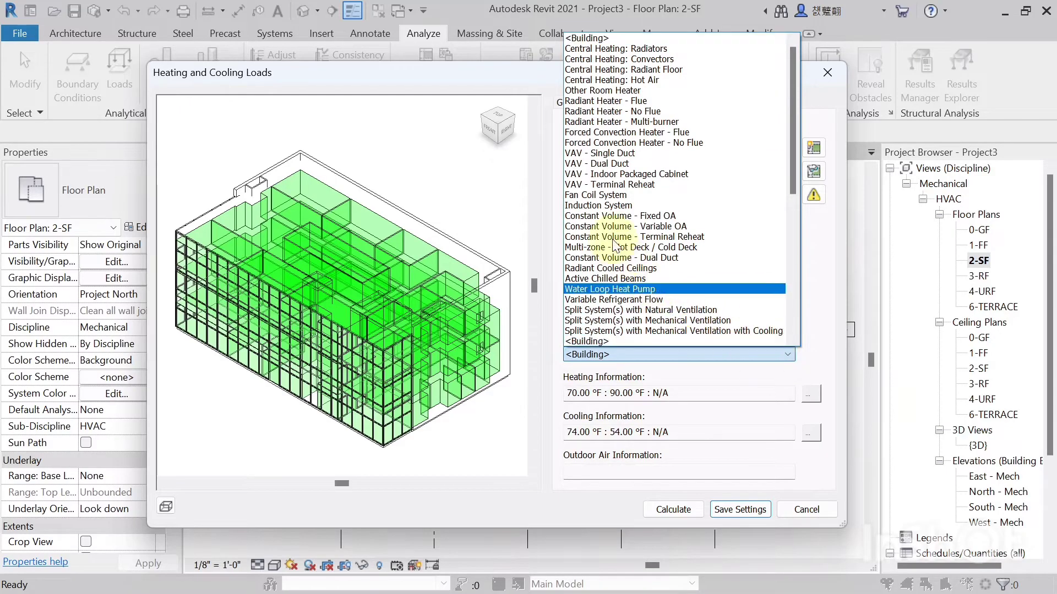
click(585, 154)
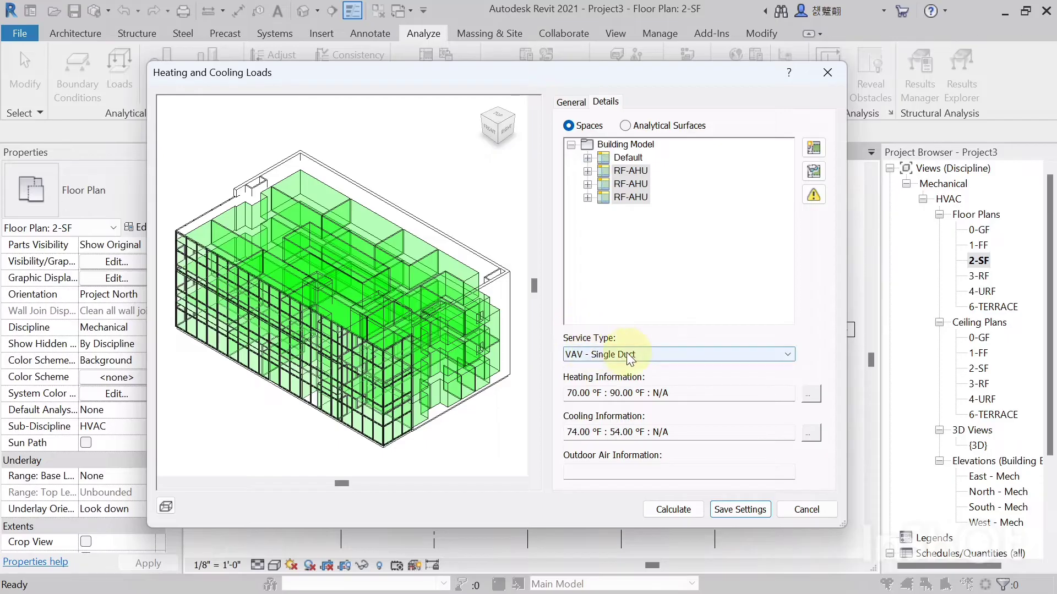
- Set the three RF-AHU zones' Cooling Set Point to 76 °F and their Cooling Air Temperature to 56 °F
click(808, 437)
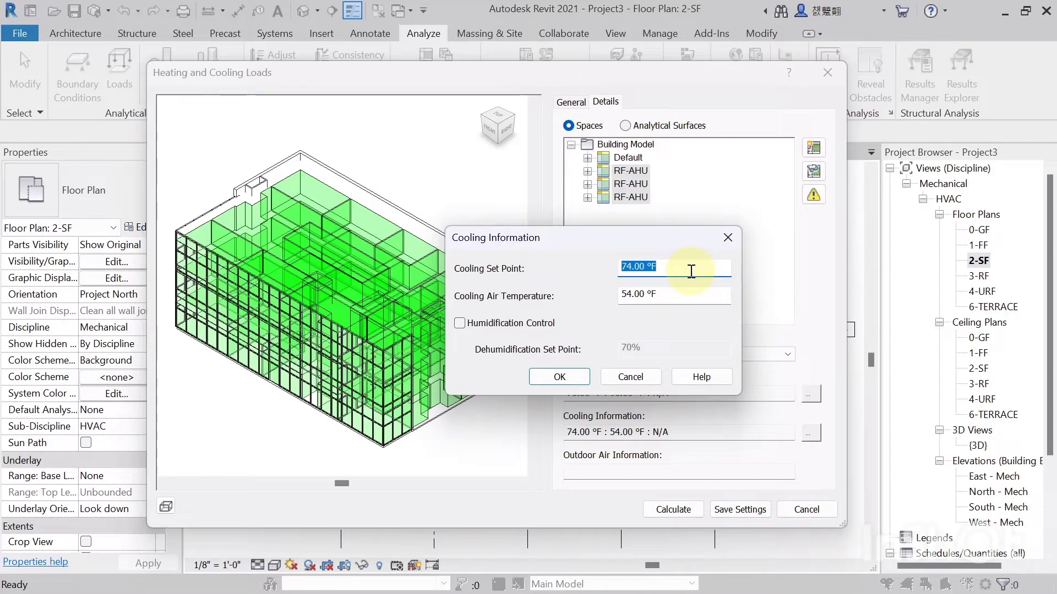
text(76)
click(690, 293)
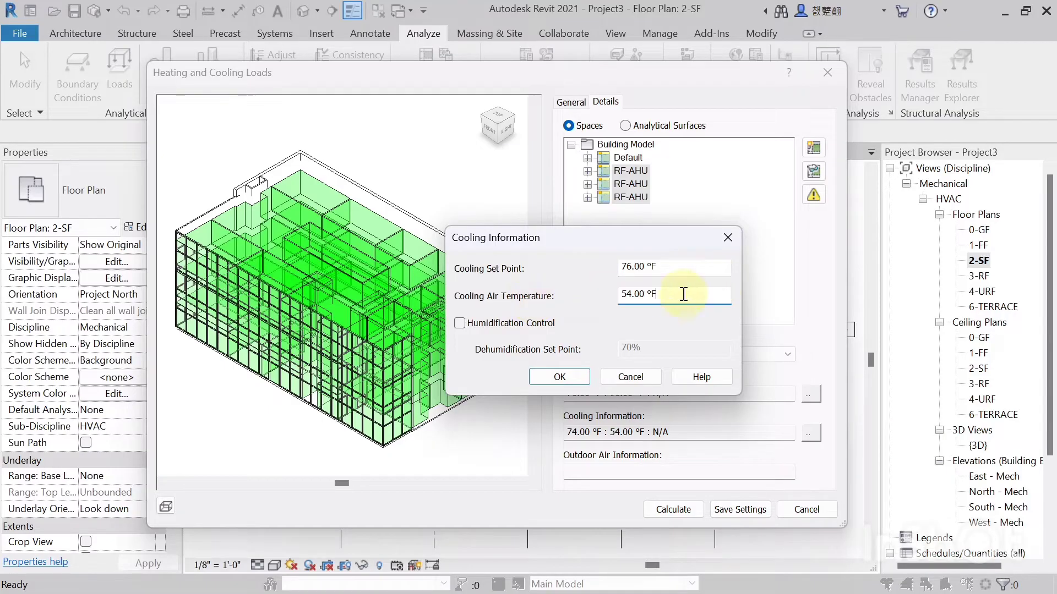
drag(663, 296, 582, 306)
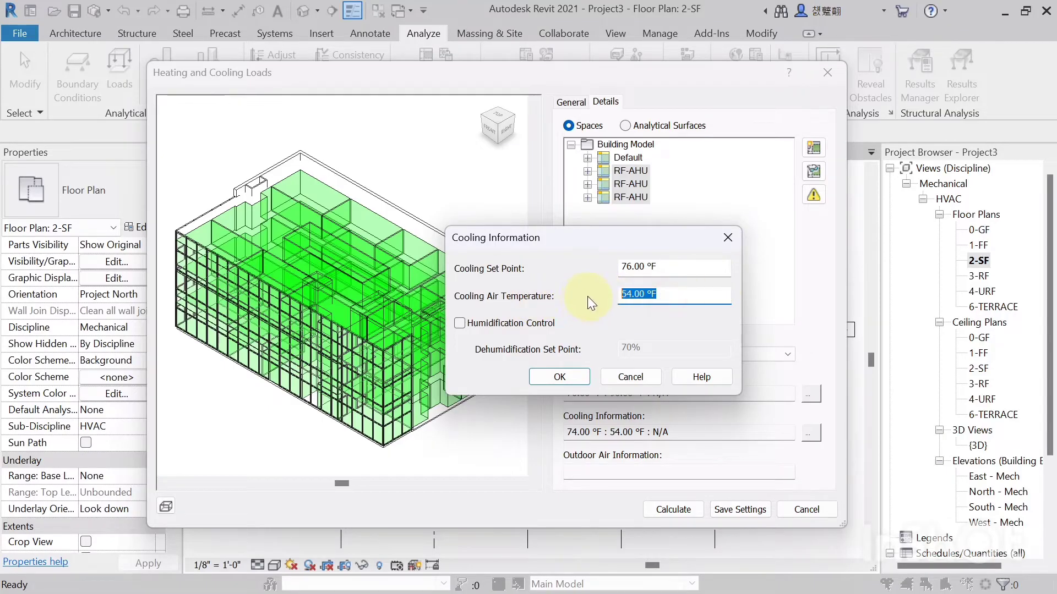
text(5)
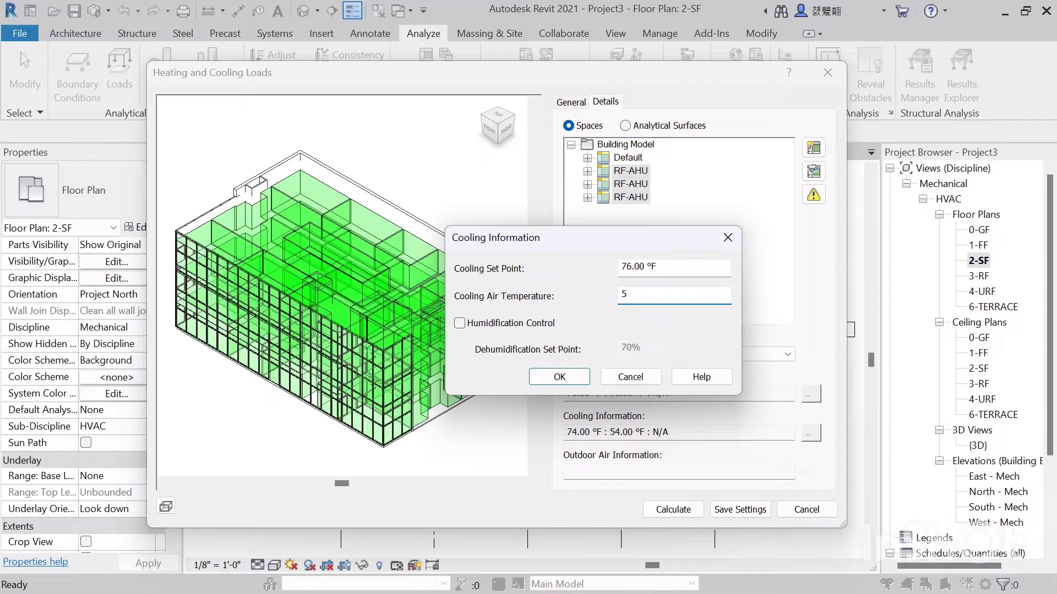
text(6)
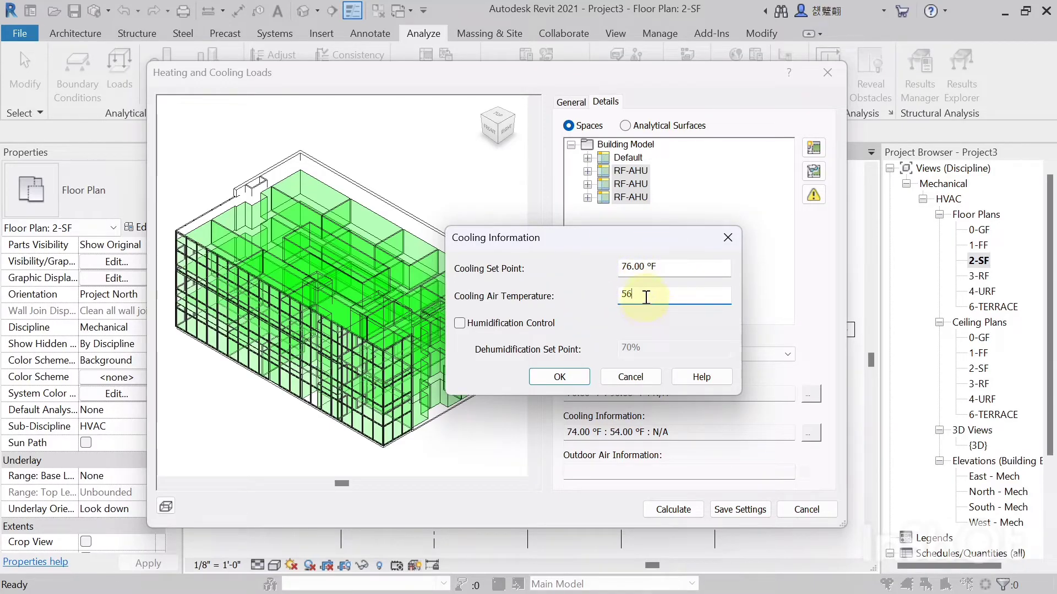
click(559, 377)
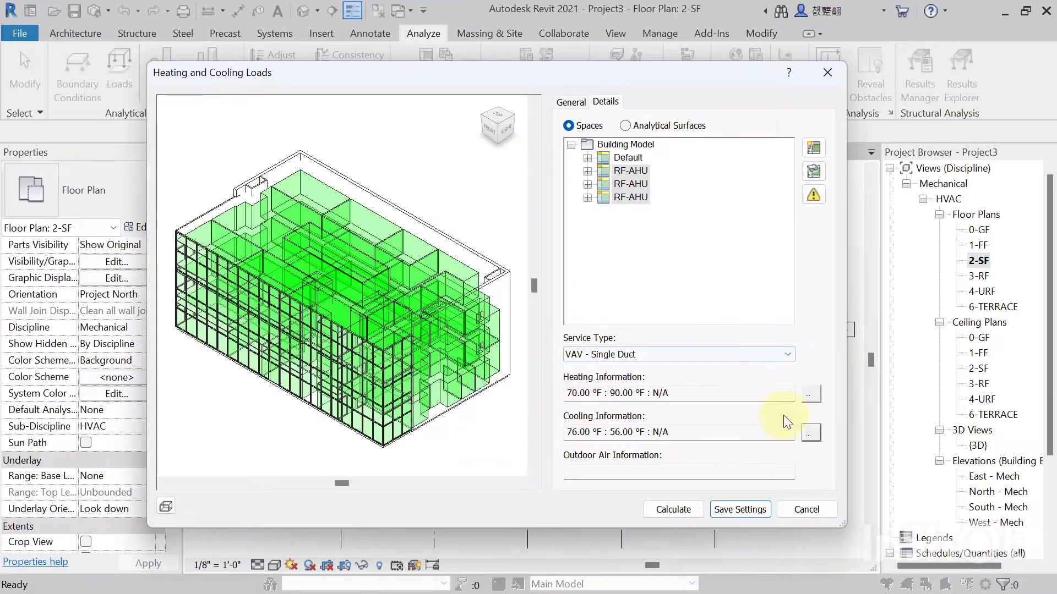
- Save the heating and cooling loads settings, reopen the analysis and calculate the loads
click(727, 511)
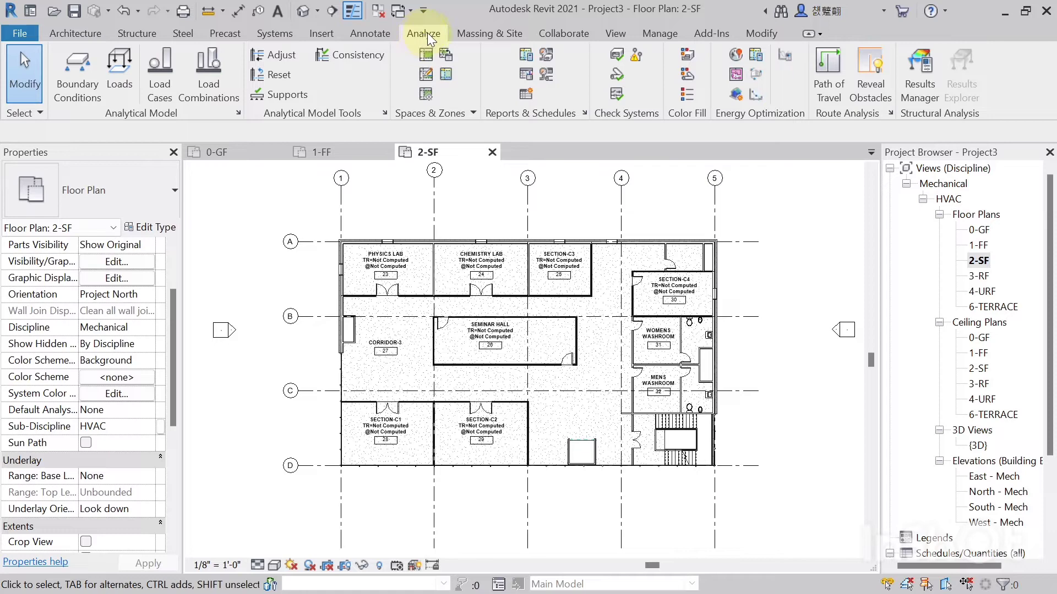
click(527, 55)
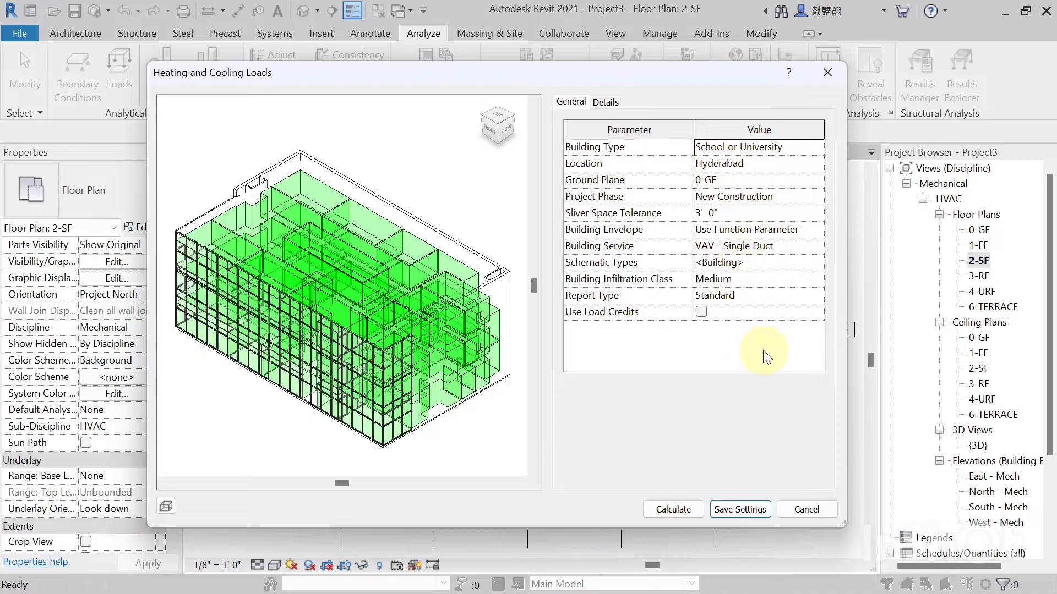
click(679, 510)
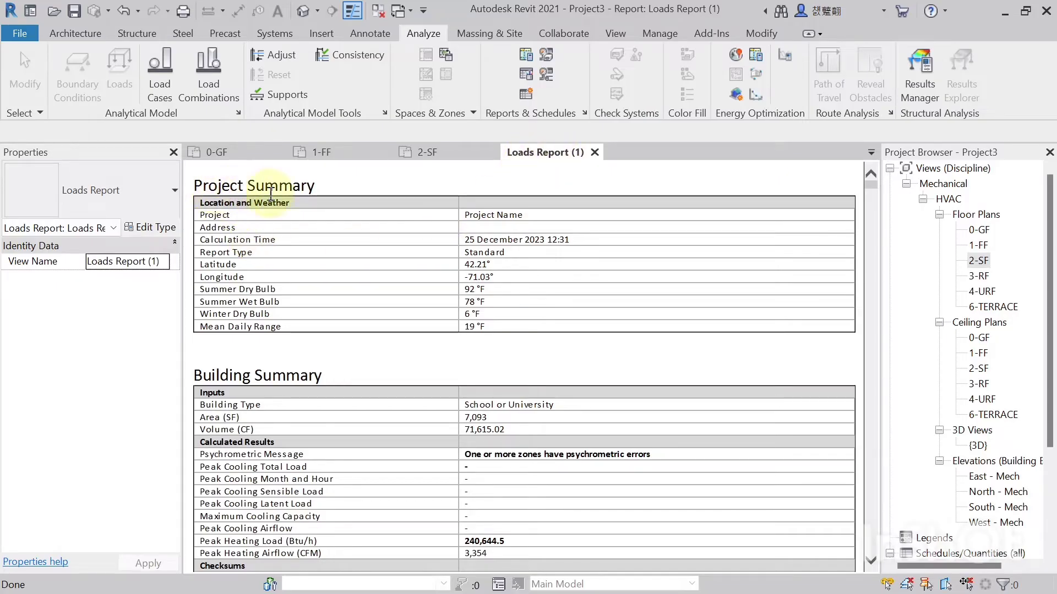
- Examine the project and building summaries, the Default zone summary and the Default Spaces table in the loads report
scroll(297, 198, down, 2)
scroll(312, 289, down, 5)
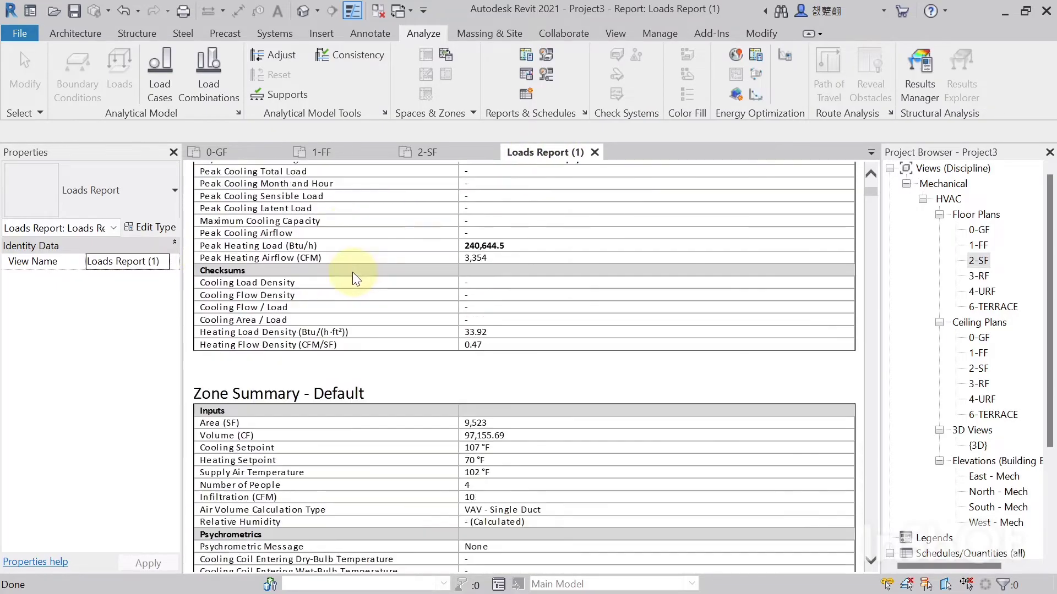
scroll(312, 289, down, 8)
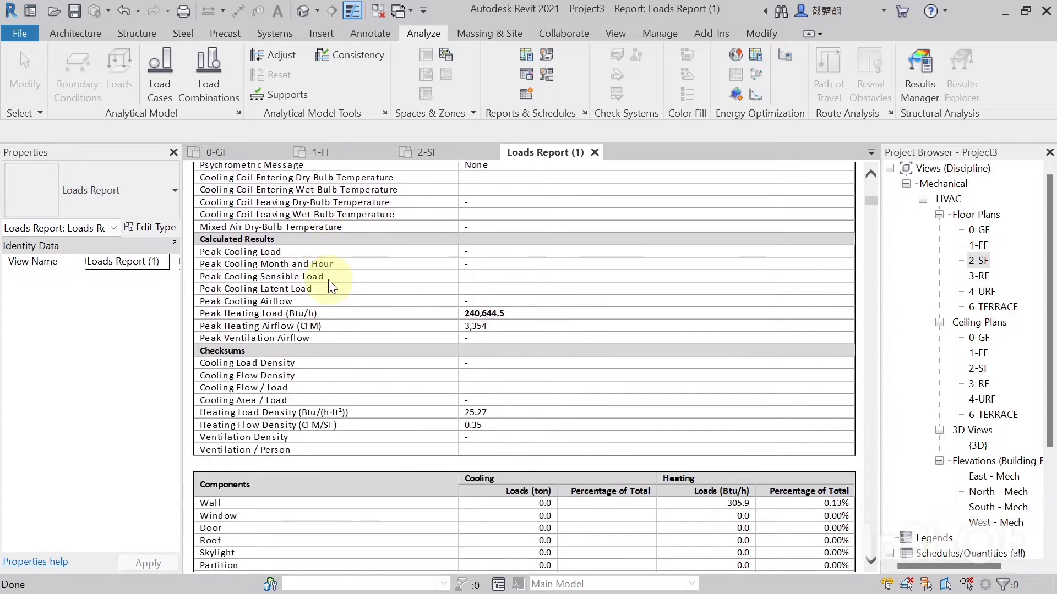
scroll(256, 275, down, 3)
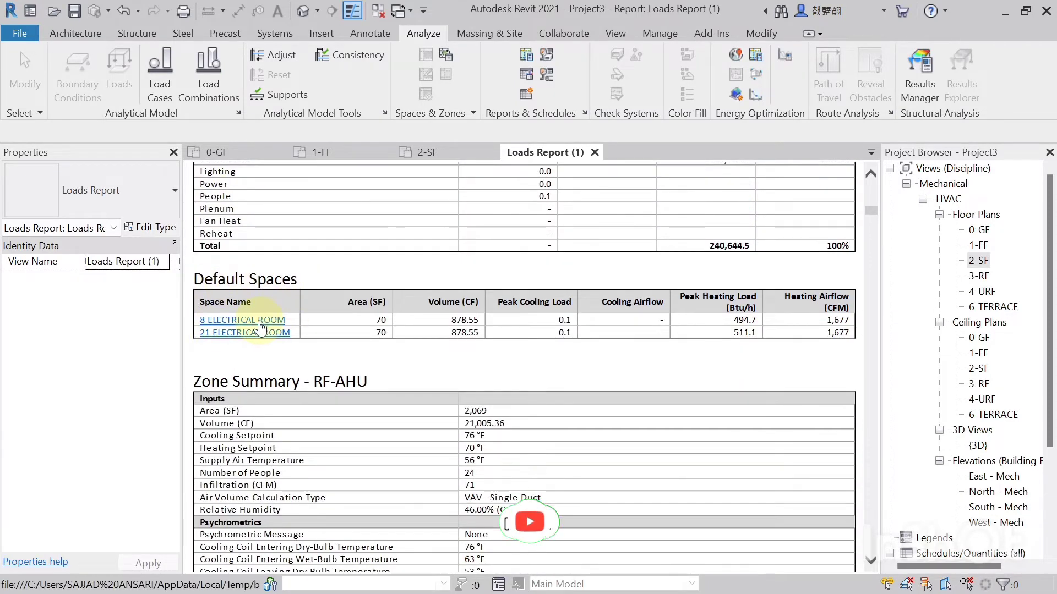
scroll(259, 330, down, 1)
scroll(265, 276, down, 1)
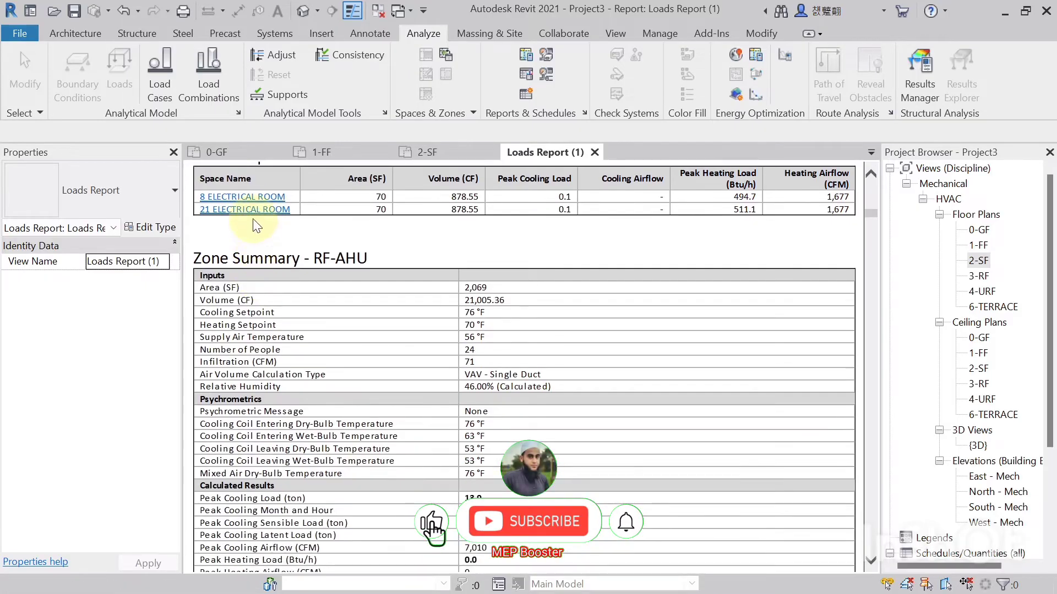
scroll(267, 309, up, 2)
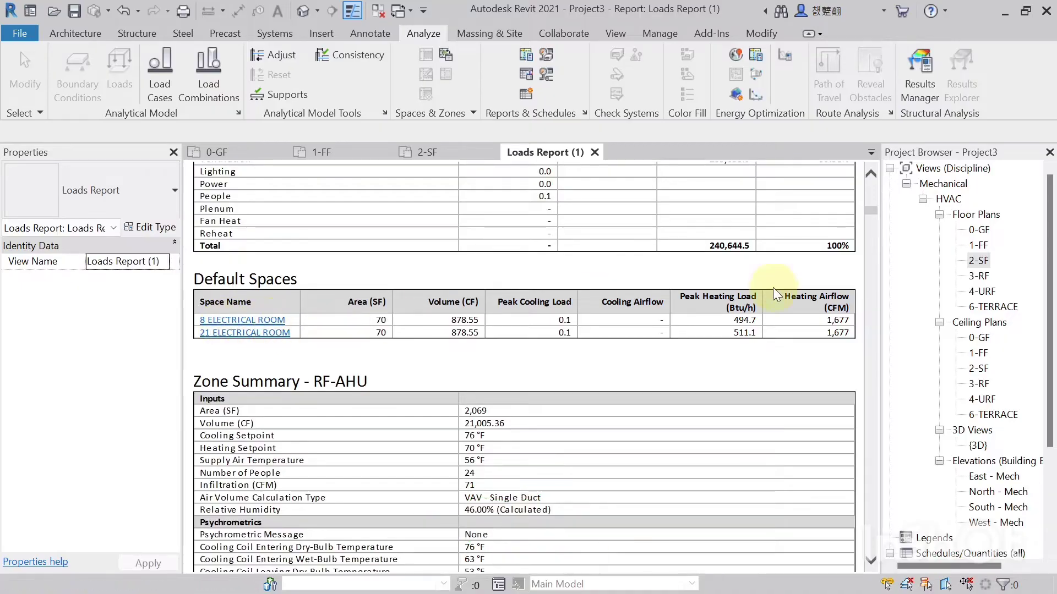
scroll(275, 331, down, 3)
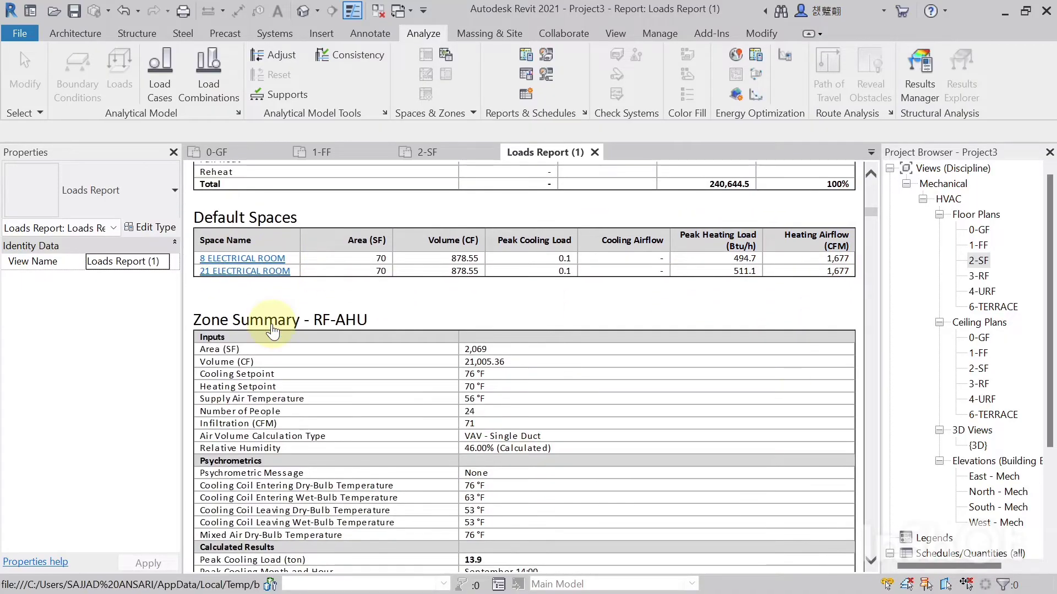
scroll(297, 329, down, 1)
scroll(309, 321, up, 4)
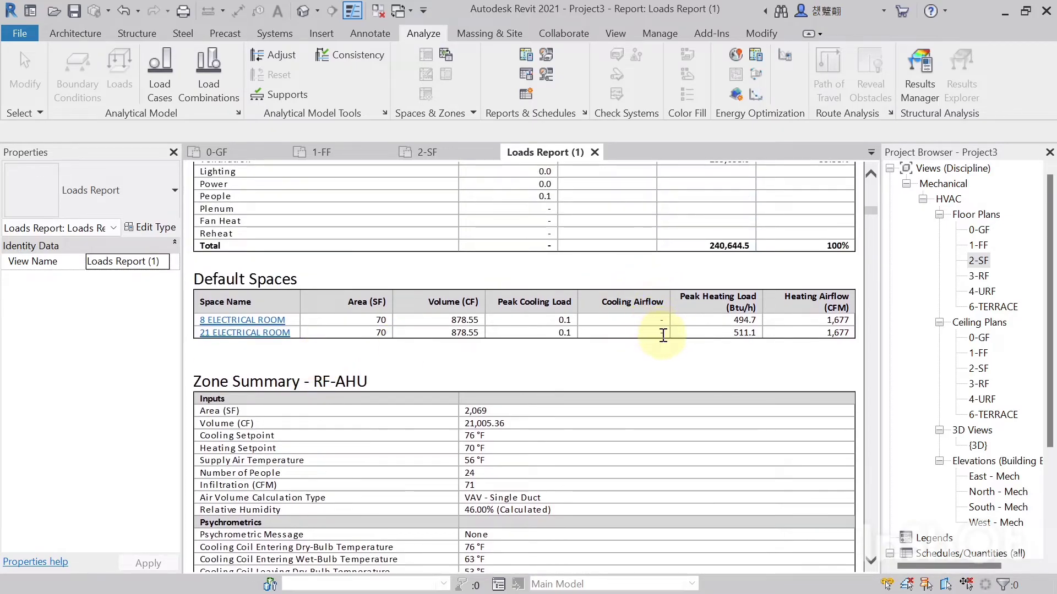
scroll(343, 282, down, 4)
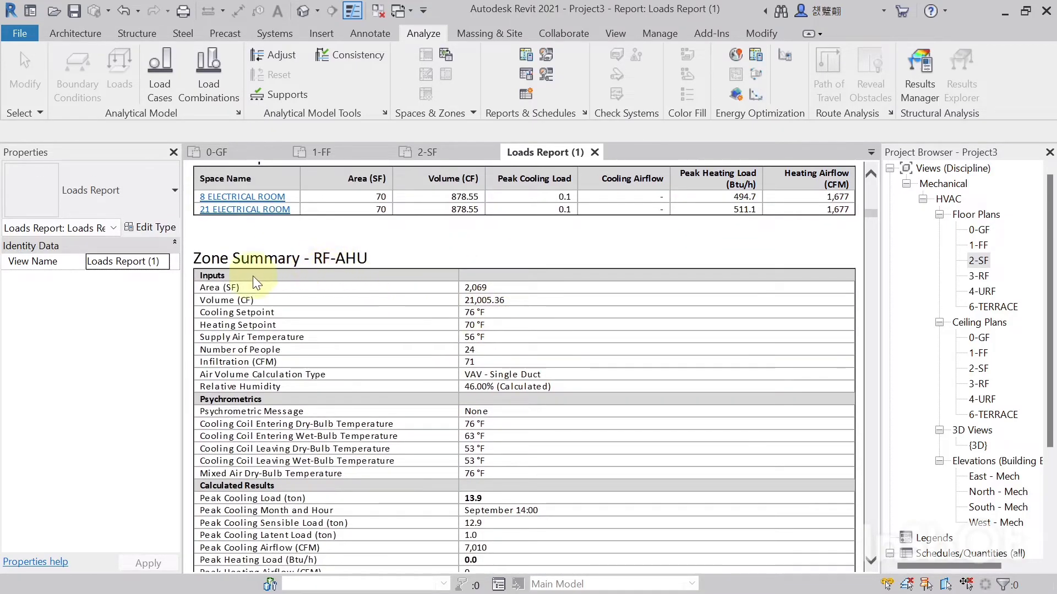
- Review the three RF-AHU zone summaries with their component loads and space tables, and close the loads report
scroll(399, 255, down, 14)
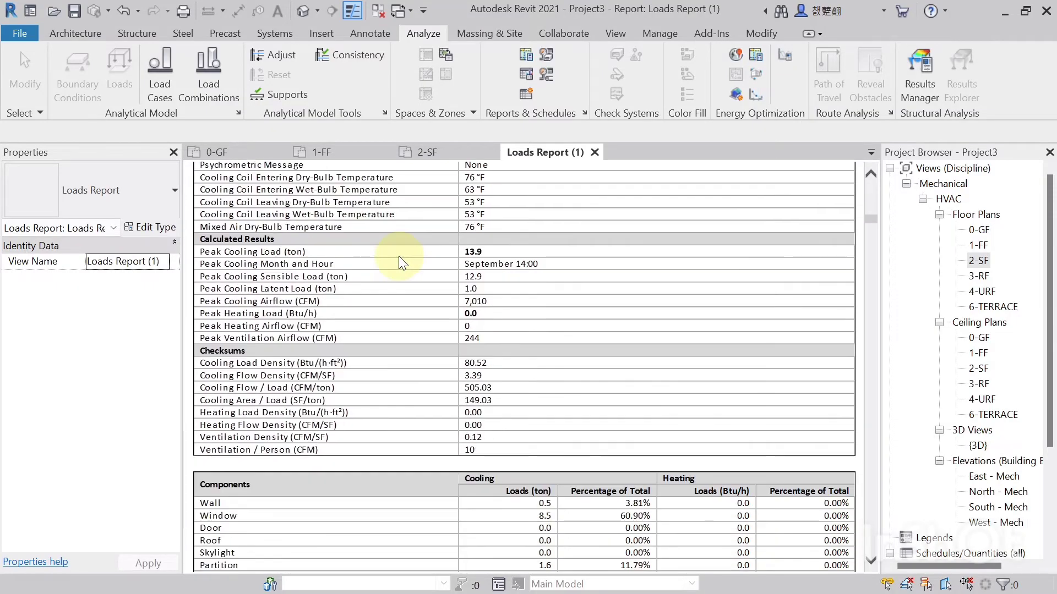
scroll(257, 243, down, 4)
scroll(257, 203, down, 5)
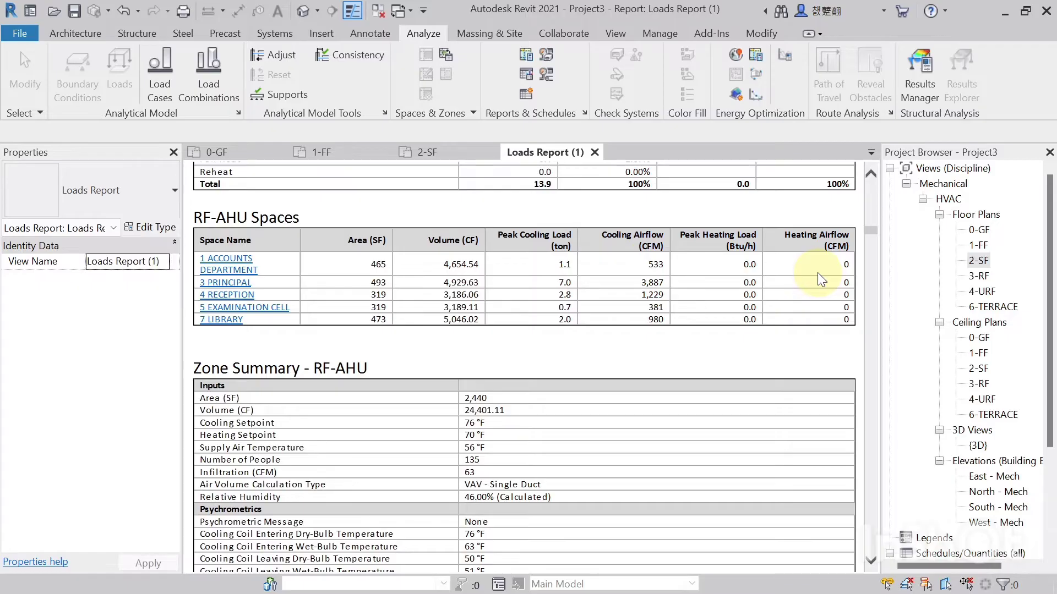
scroll(339, 431, down, 15)
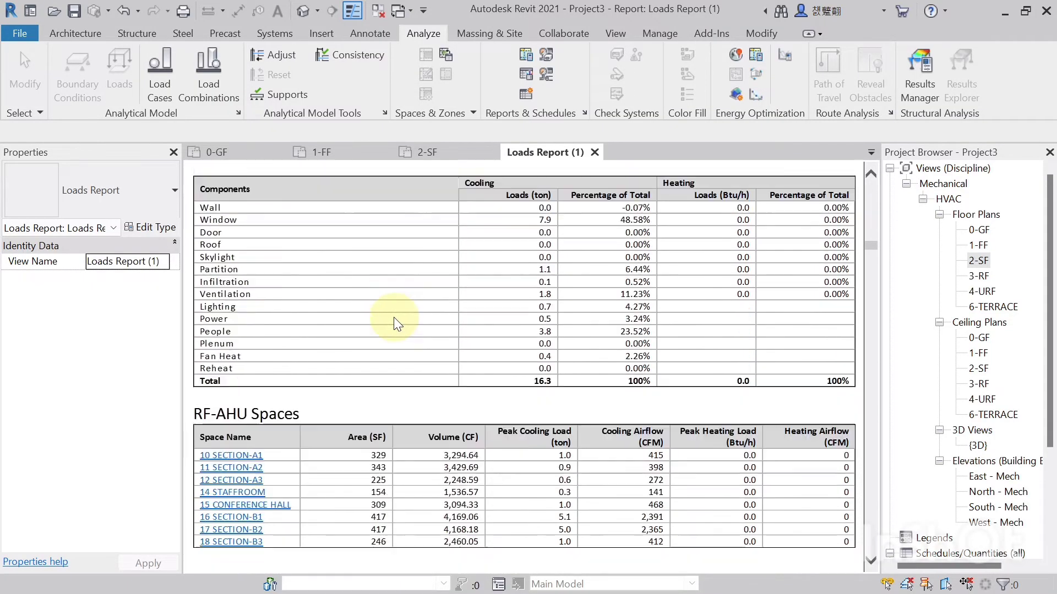
scroll(263, 375, down, 10)
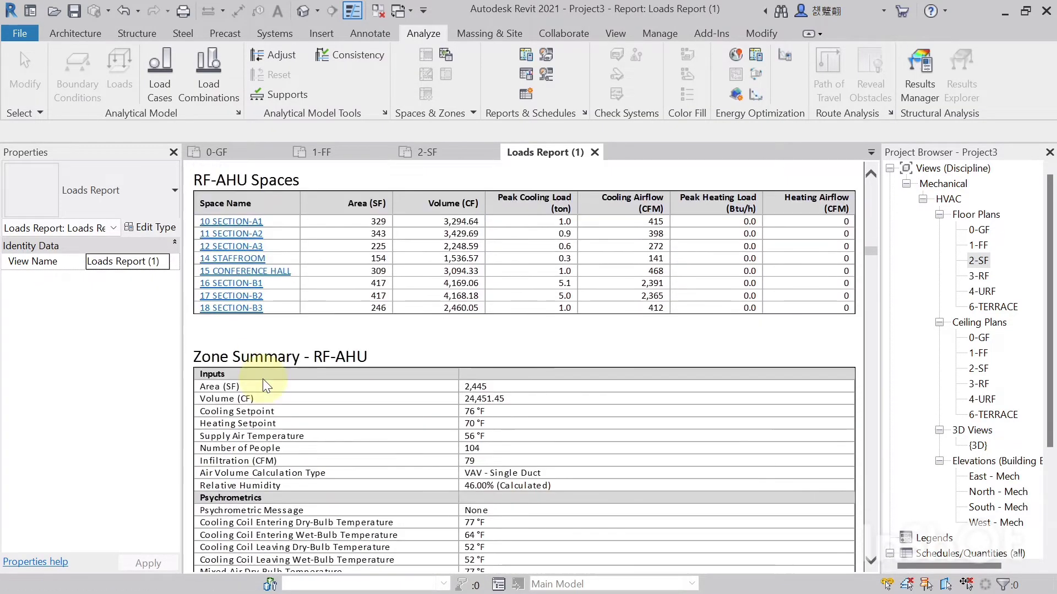
scroll(263, 375, down, 10)
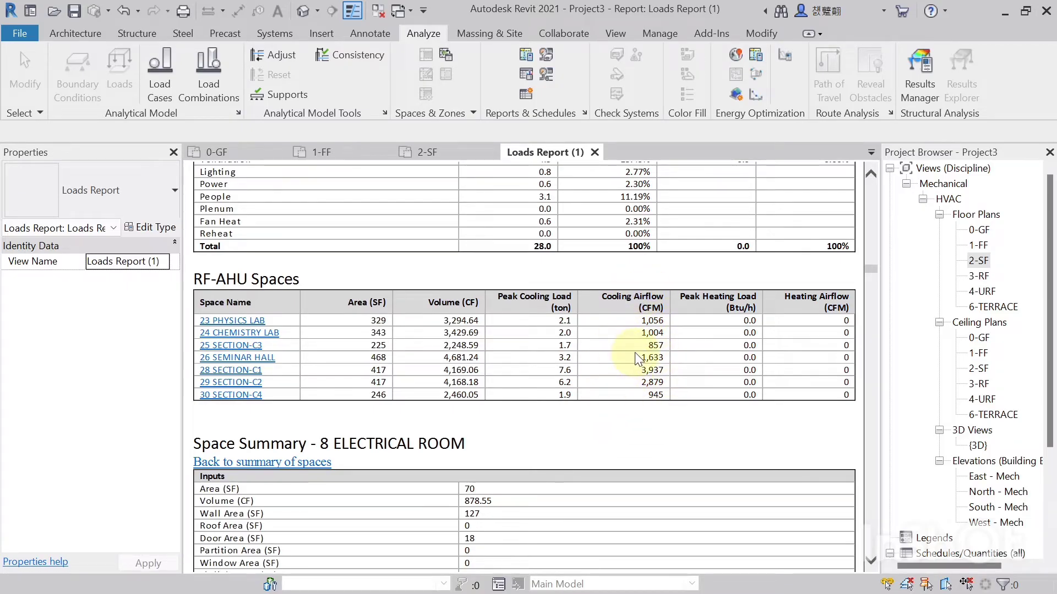
click(594, 152)
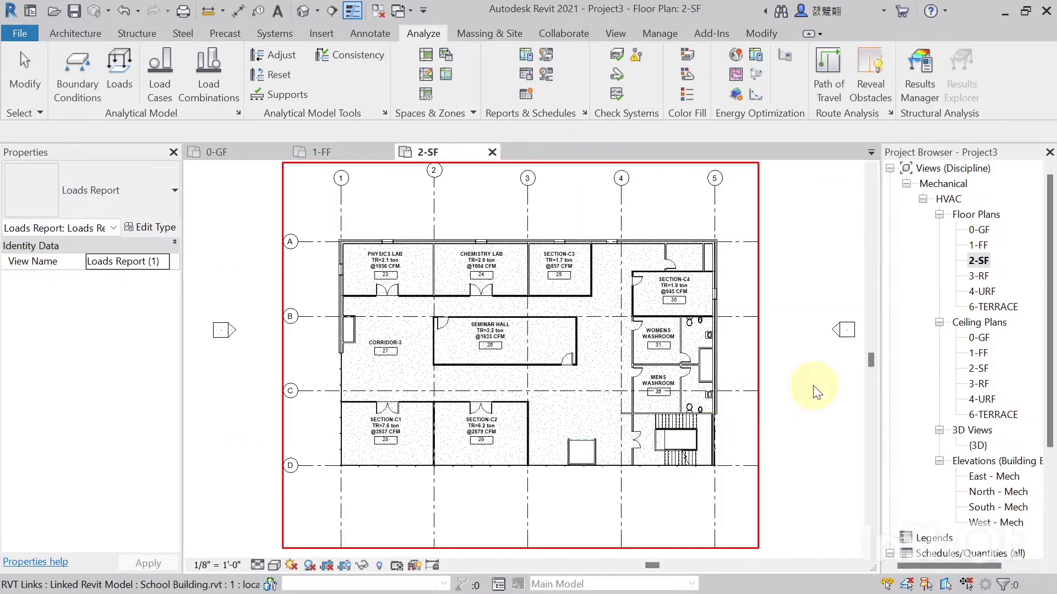
- Reopen Loads Report (1) from the project's stored loads reports and close it again
scroll(964, 275, down, 3)
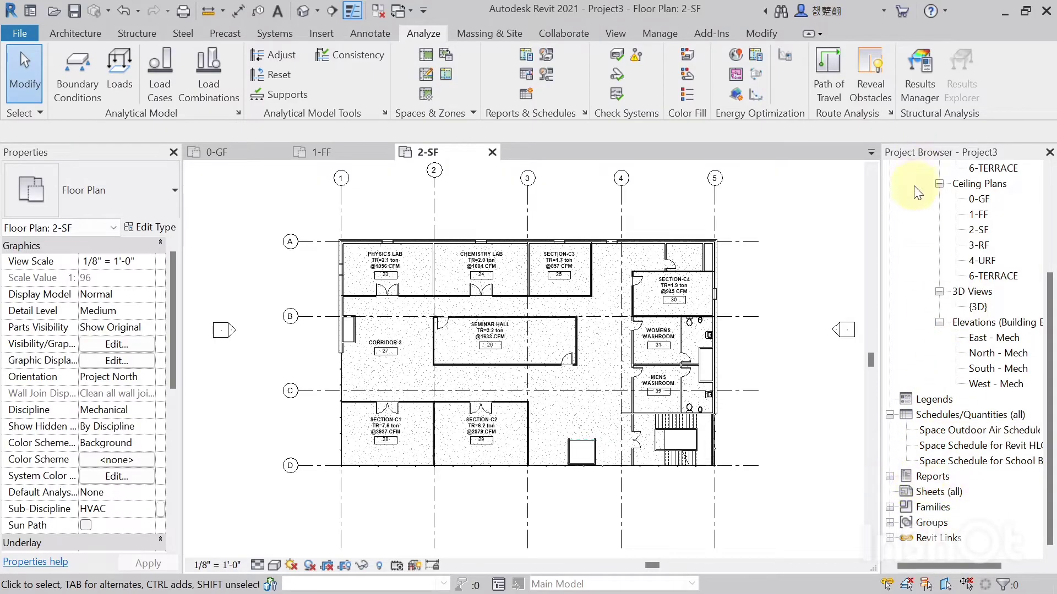
click(891, 477)
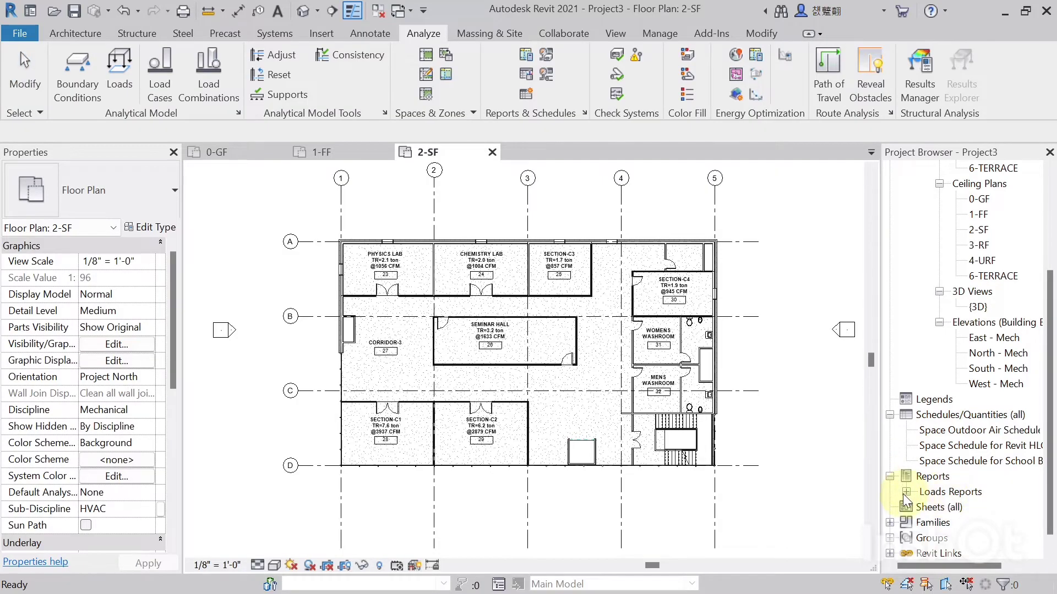
click(905, 492)
double_click(955, 506)
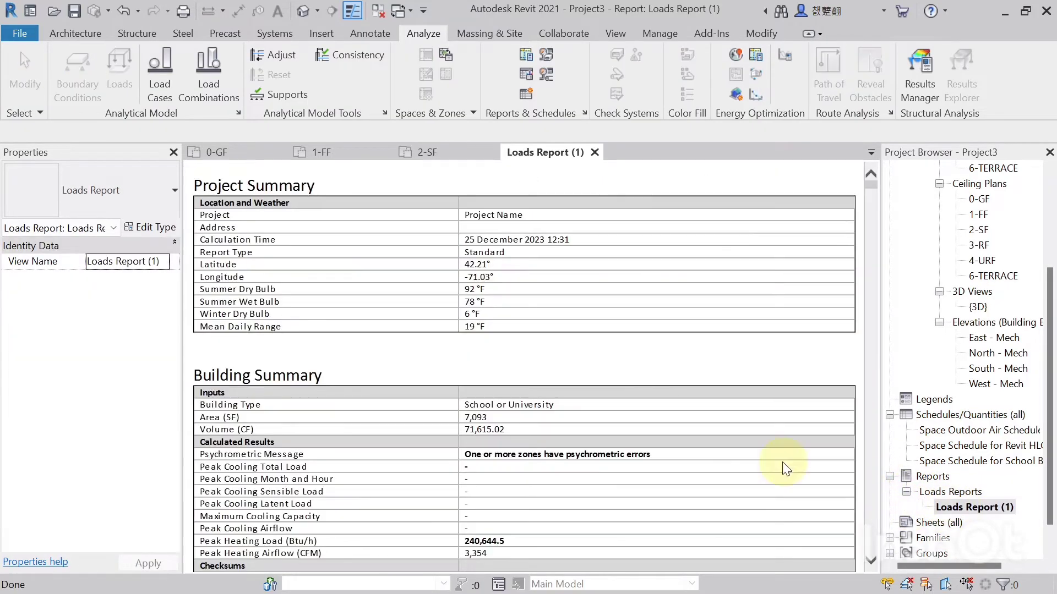
click(597, 153)
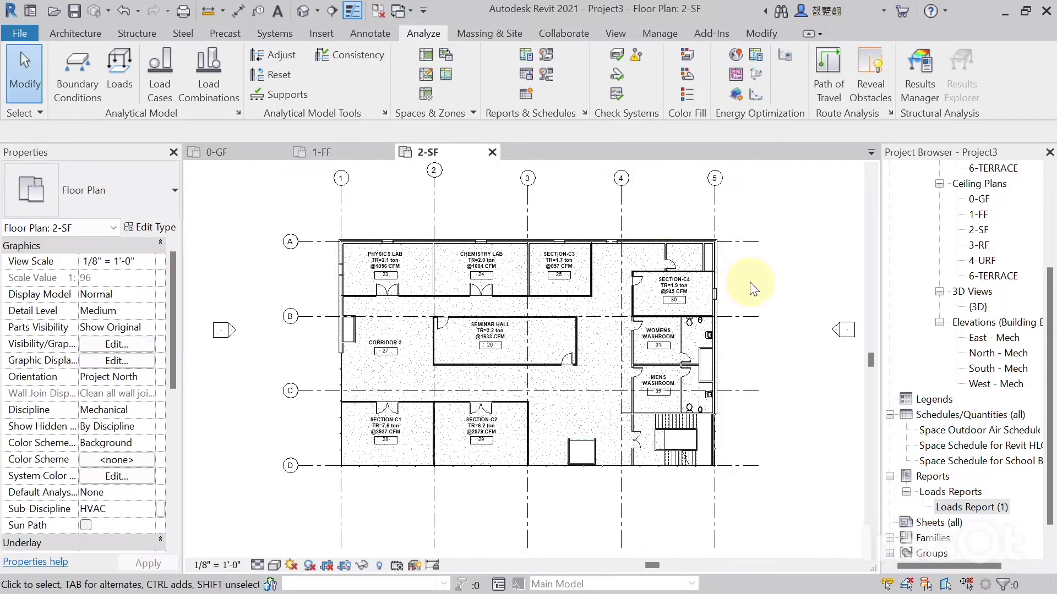
- Open the 0-GF floor plan and inspect the cooling load and airflow values in its space tags
scroll(935, 220, up, 3)
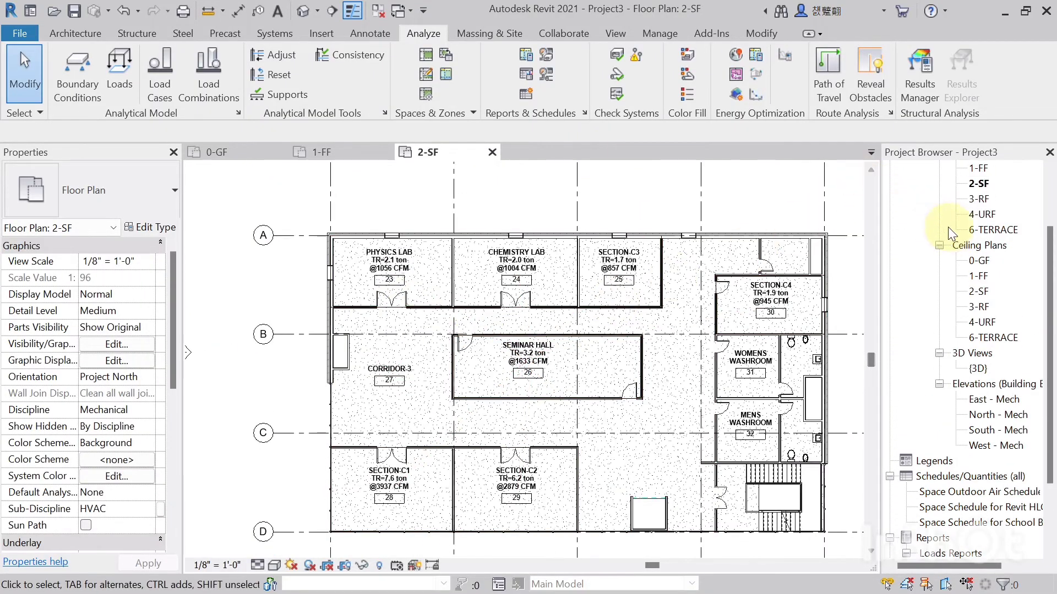
click(978, 215)
double_click(978, 214)
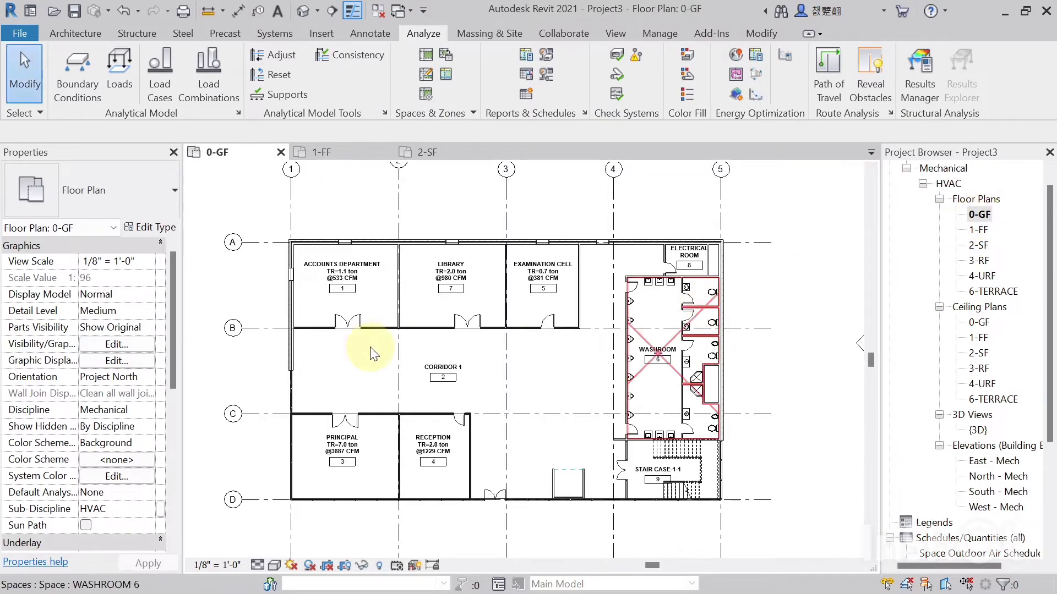
scroll(365, 349, up, 3)
middle_drag(366, 349, 323, 375)
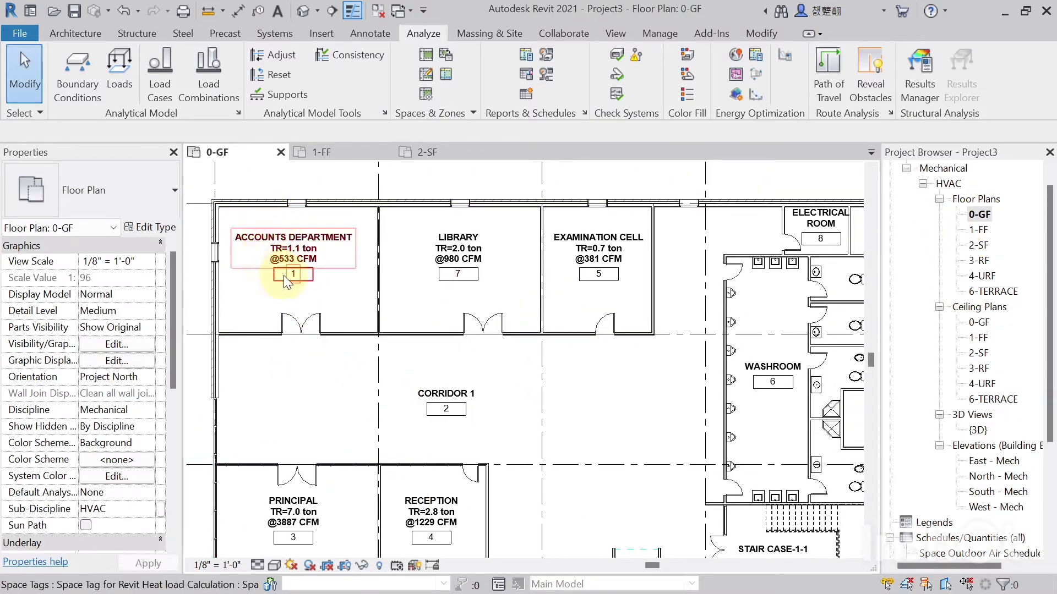
- Read the cooling load and airflow tags of the Accounts Department, Library and Examination Cell on the ground floor plan
scroll(283, 275, up, 1)
middle_drag(322, 325, 332, 335)
scroll(301, 265, up, 2)
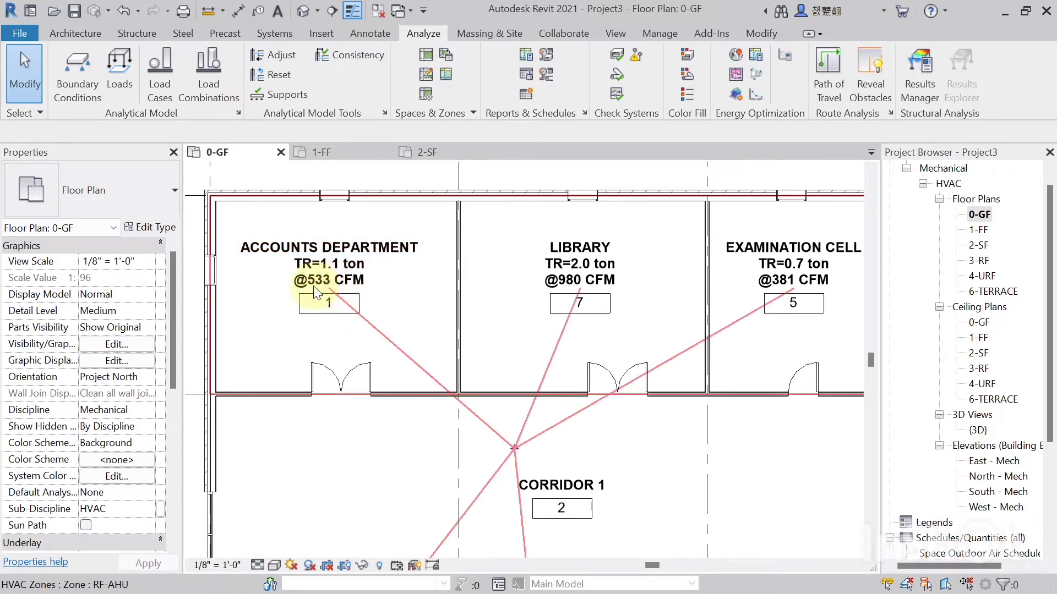
scroll(527, 263, down, 1)
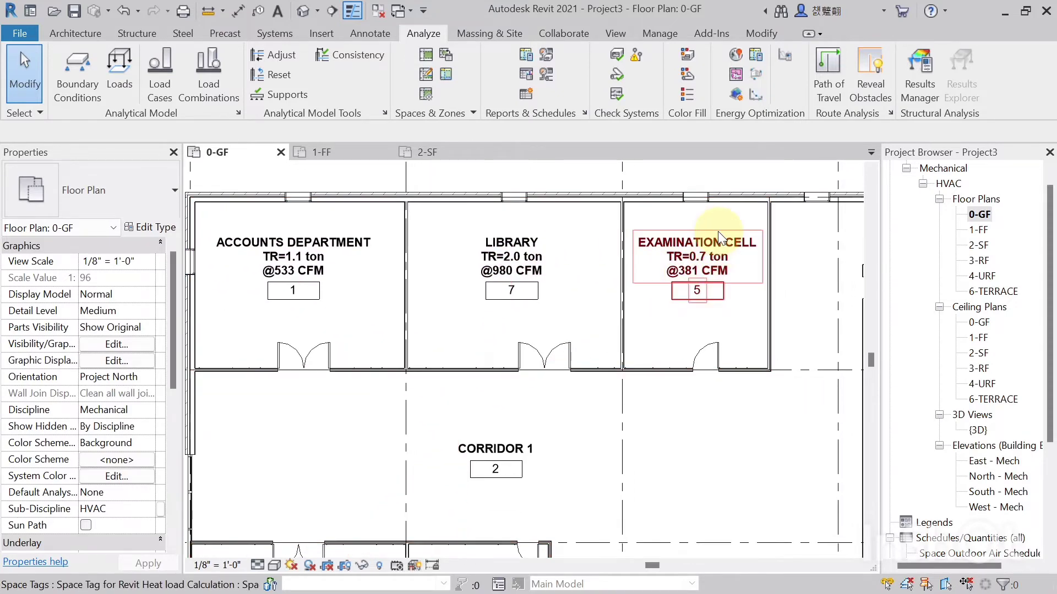
scroll(718, 231, down, 2)
scroll(659, 347, down, 1)
middle_drag(658, 348, 524, 344)
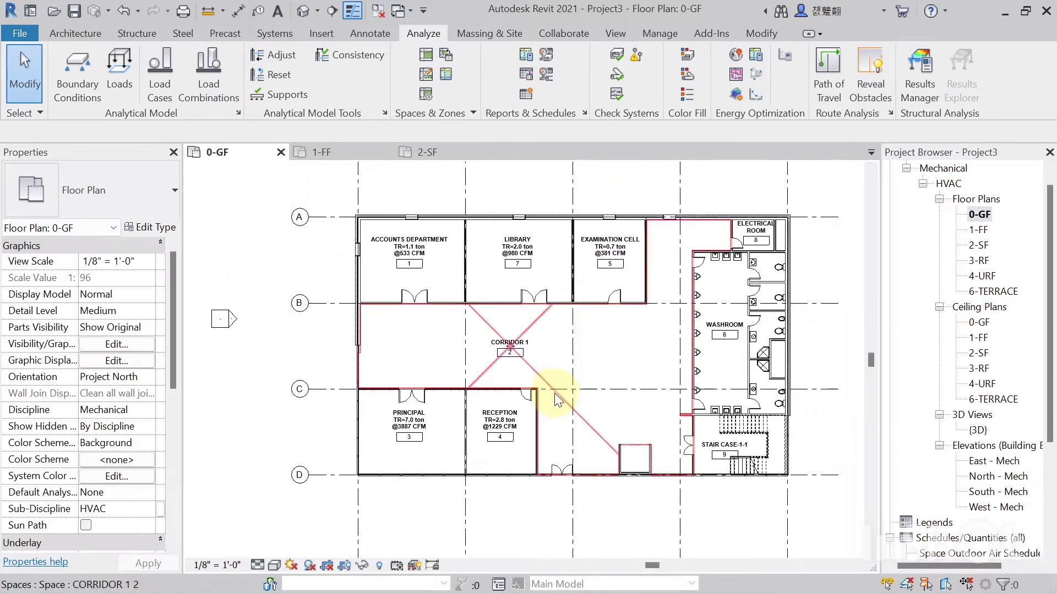
scroll(530, 424, down, 1)
scroll(520, 408, up, 1)
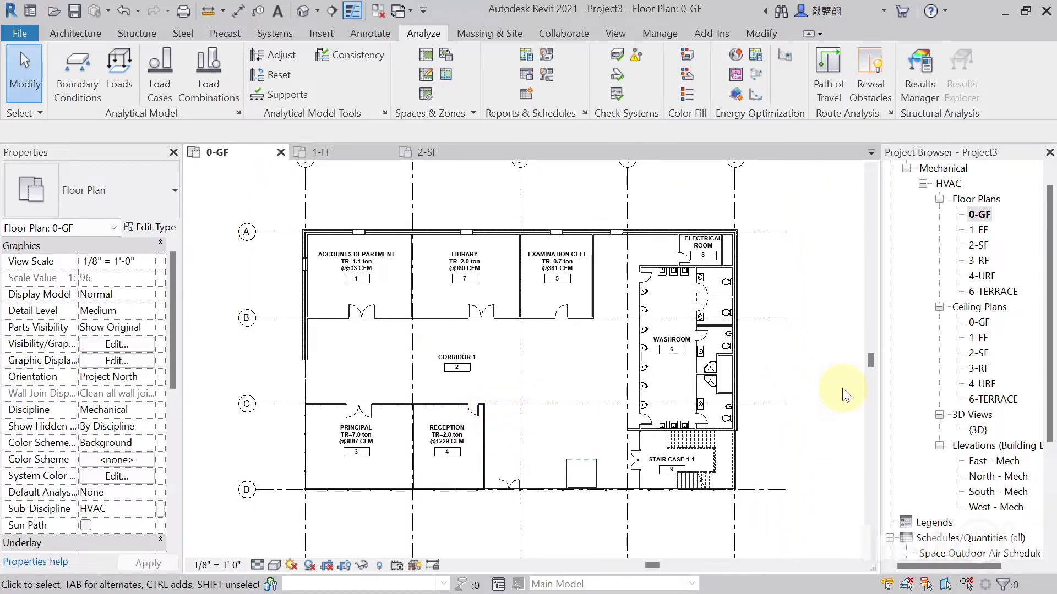
scroll(842, 388, down, 1)
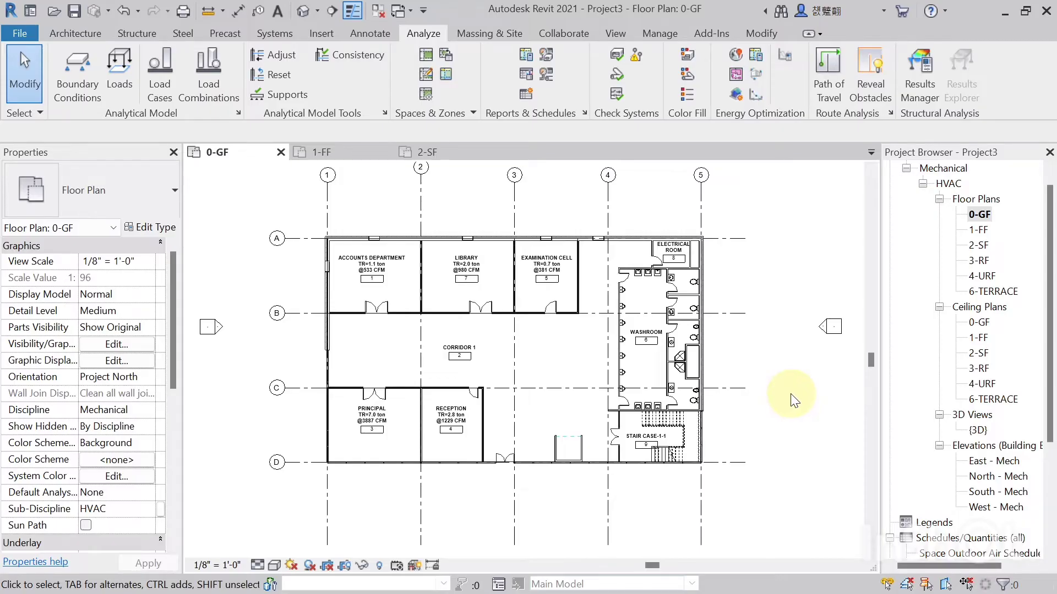
scroll(732, 399, up, 1)
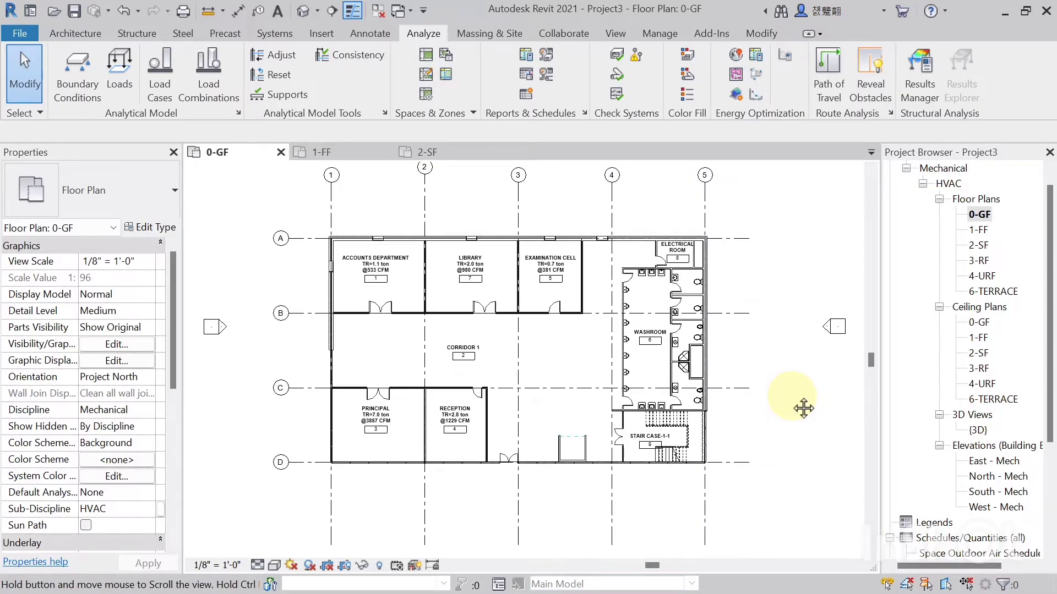
middle_drag(756, 394, 779, 396)
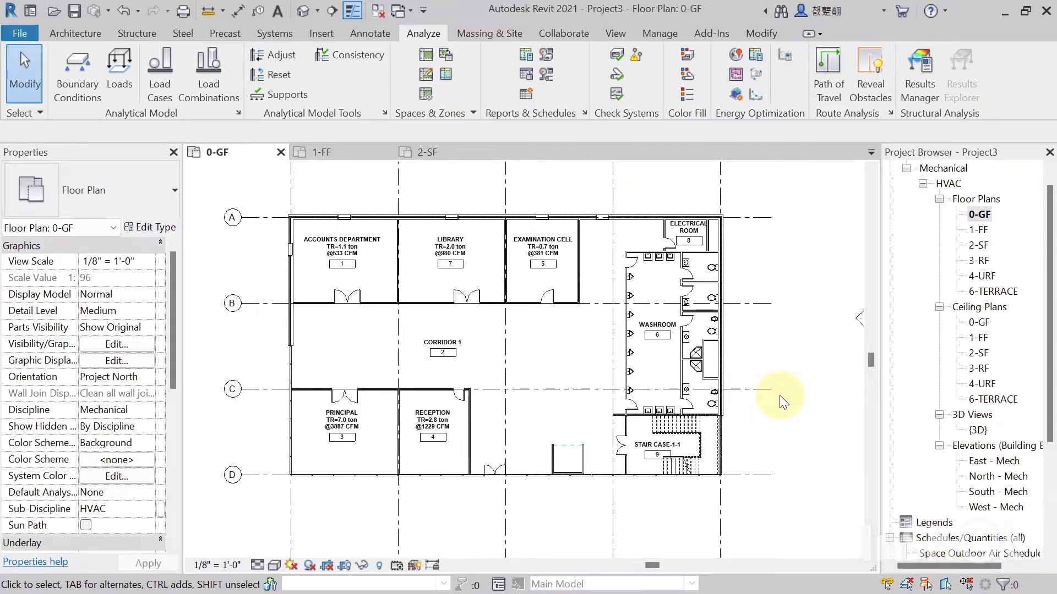
scroll(787, 290, down, 2)
middle_drag(787, 289, 783, 361)
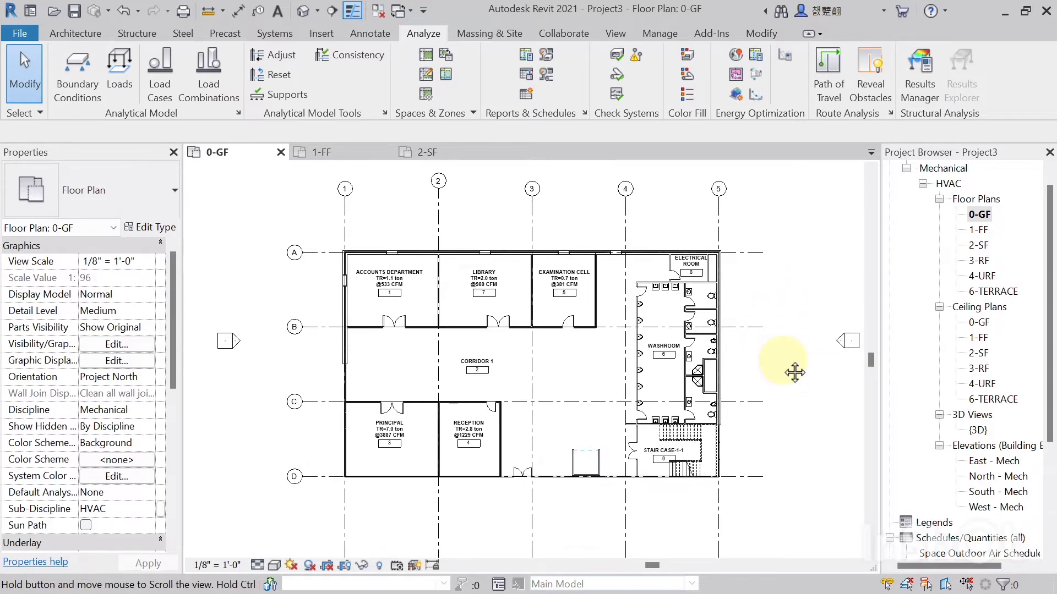
scroll(903, 386, down, 3)
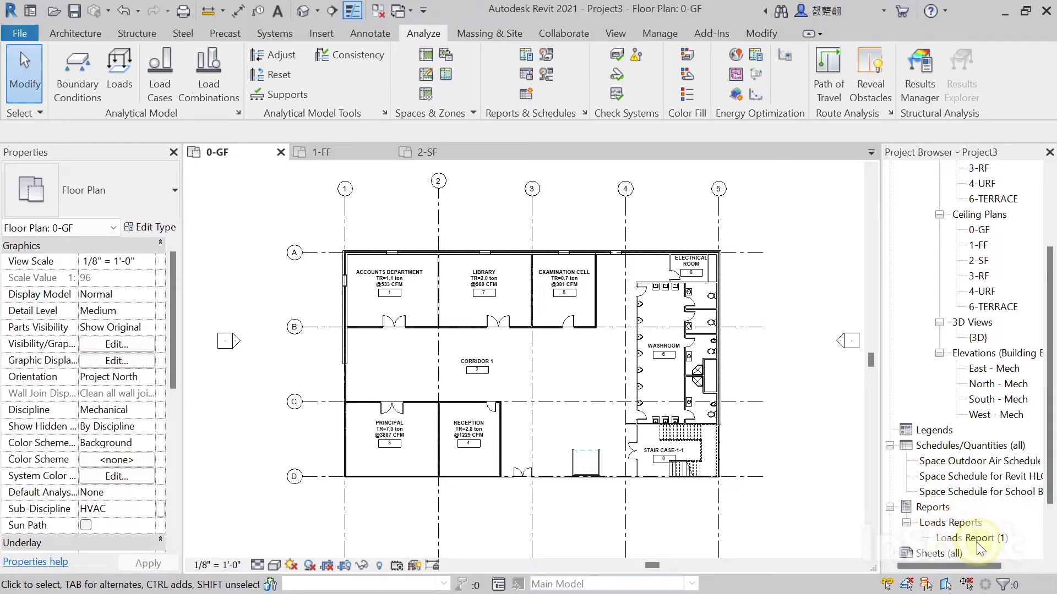
middle_drag(800, 306, 779, 303)
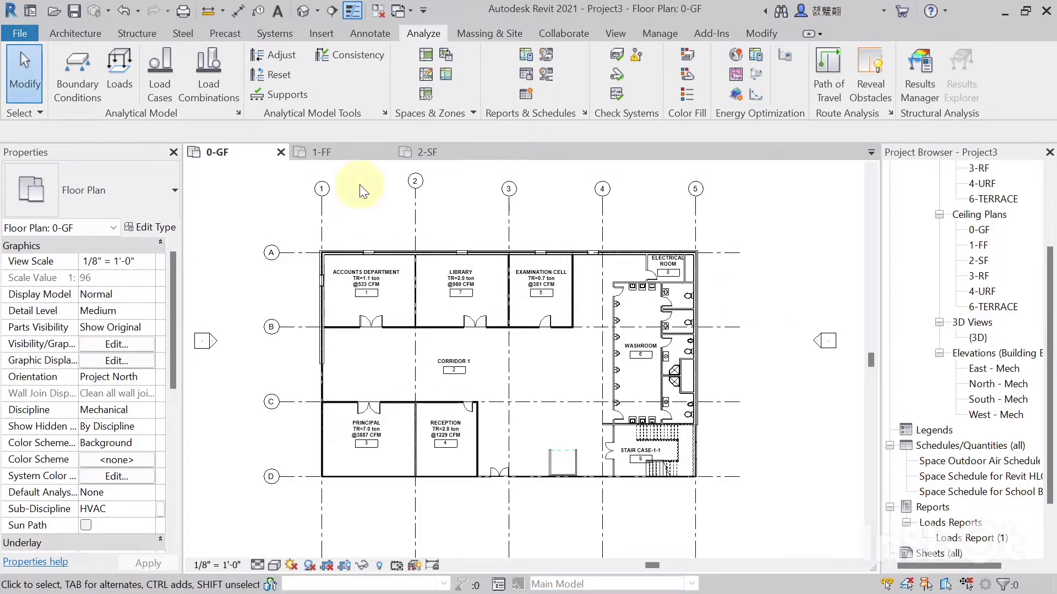
- Open the default 3D view and orbit the building to show its glazed facade and roof
click(302, 12)
scroll(637, 465, up, 3)
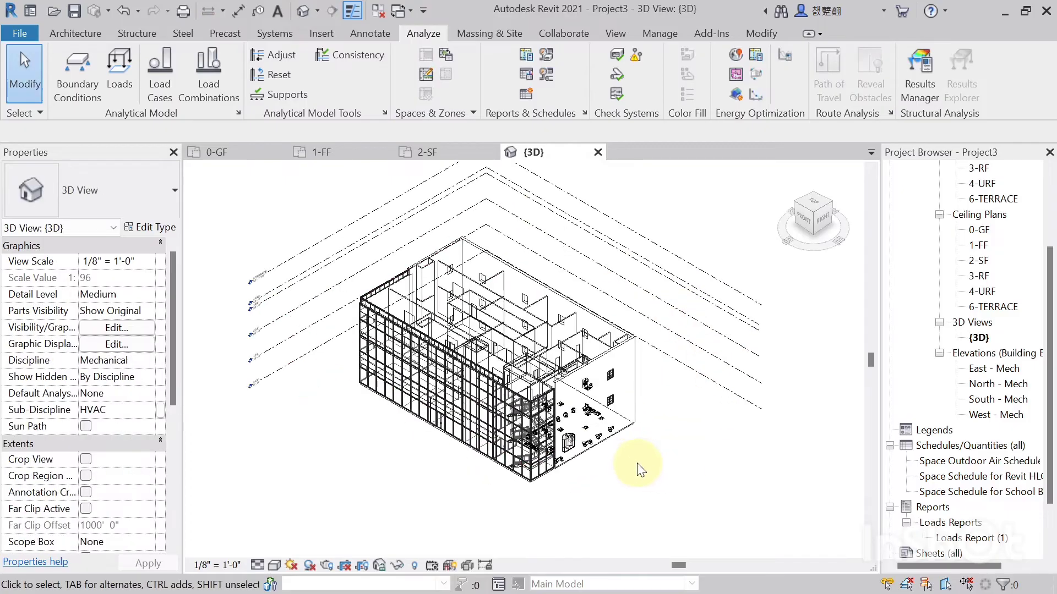
middle_drag(570, 495, 591, 516)
shift+middle_drag(552, 499, 607, 504)
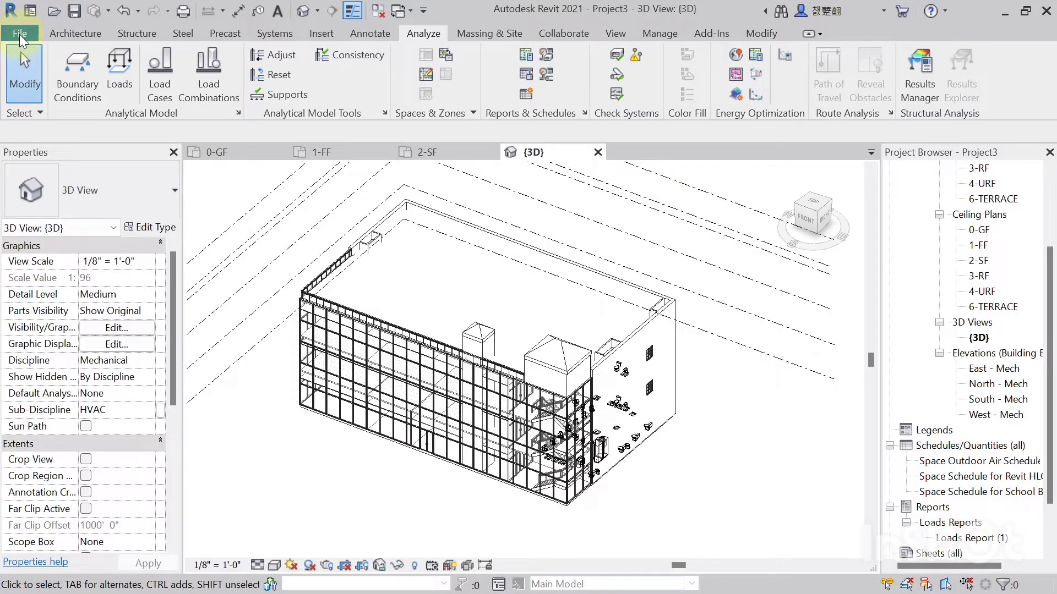
- Start a gbXML export of the building model using room/space volumes
click(20, 34)
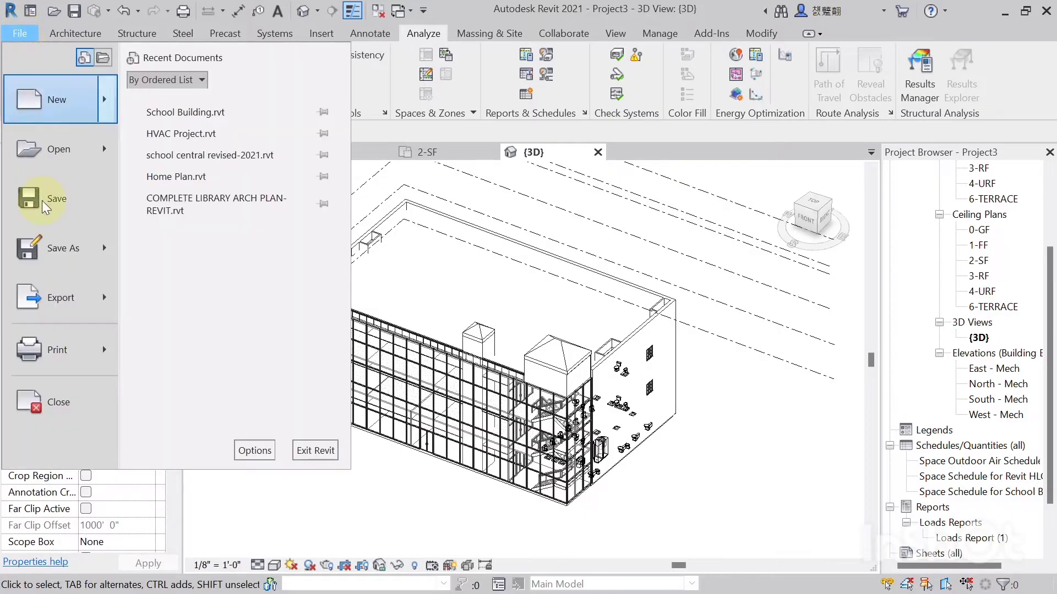
mouse_move(71, 301)
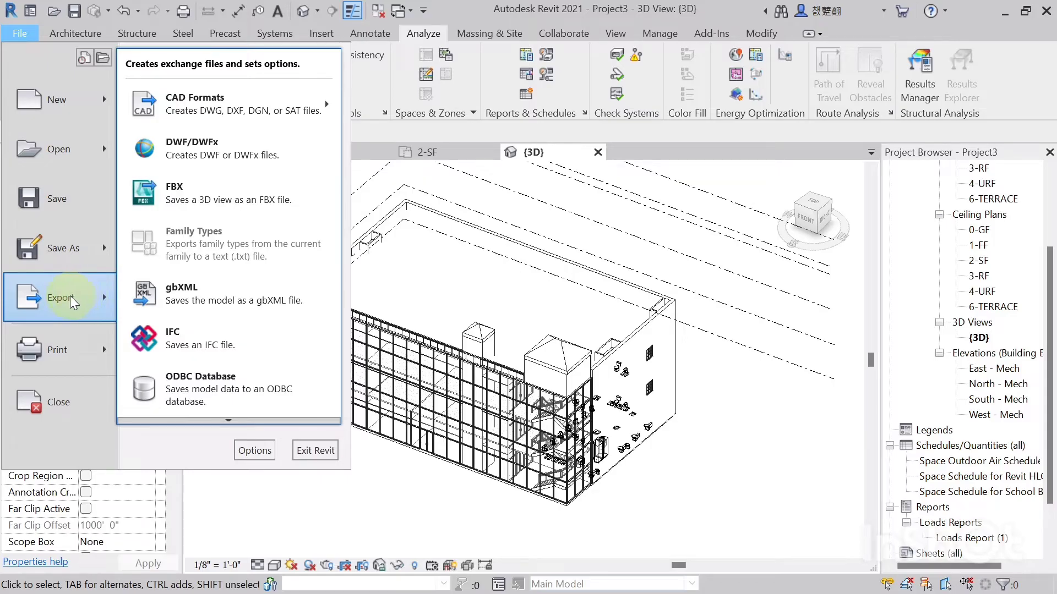
click(186, 295)
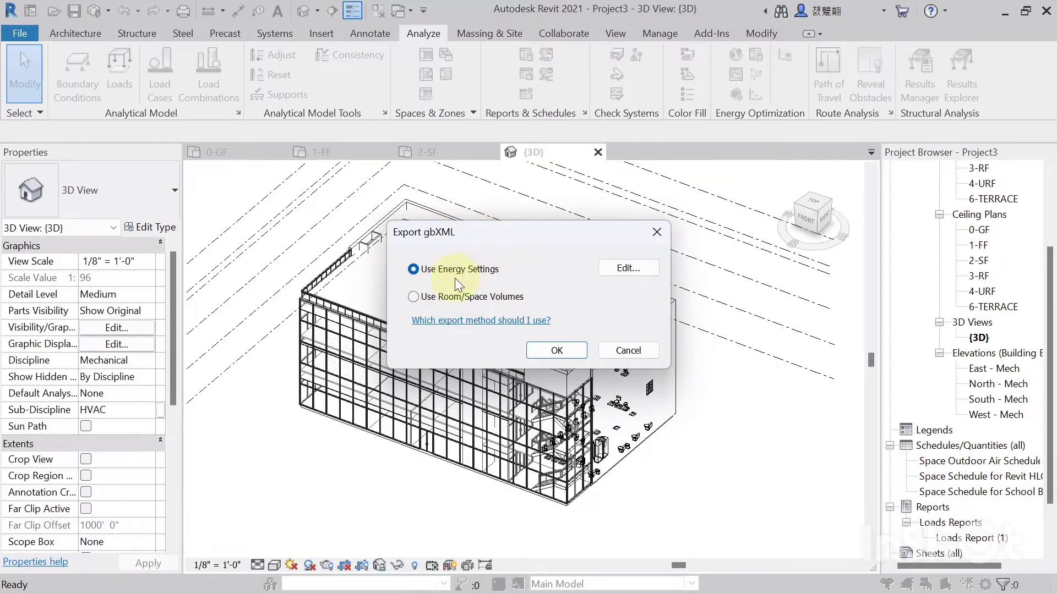
click(413, 296)
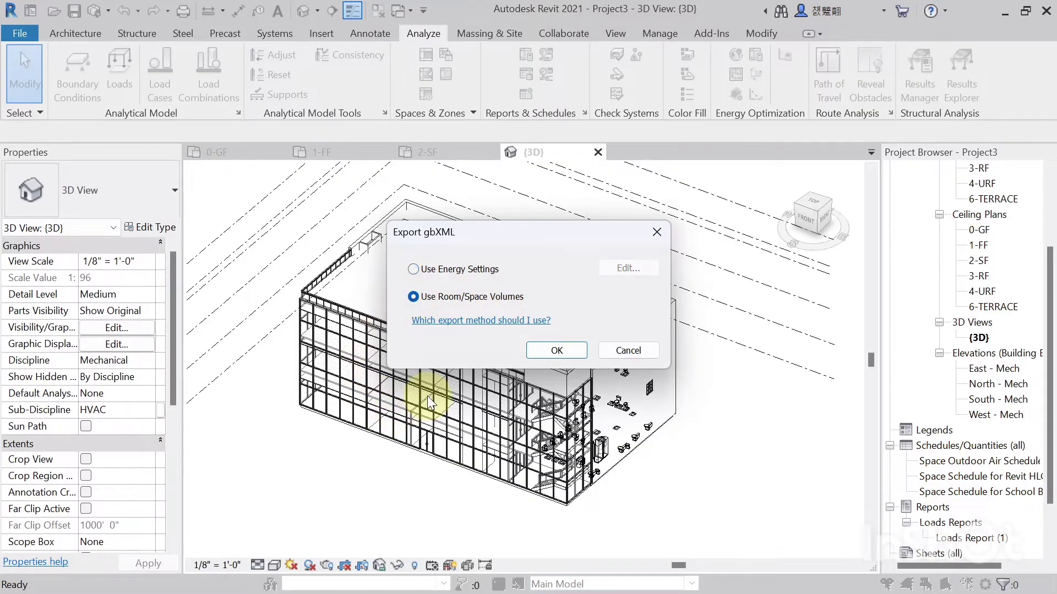
click(556, 352)
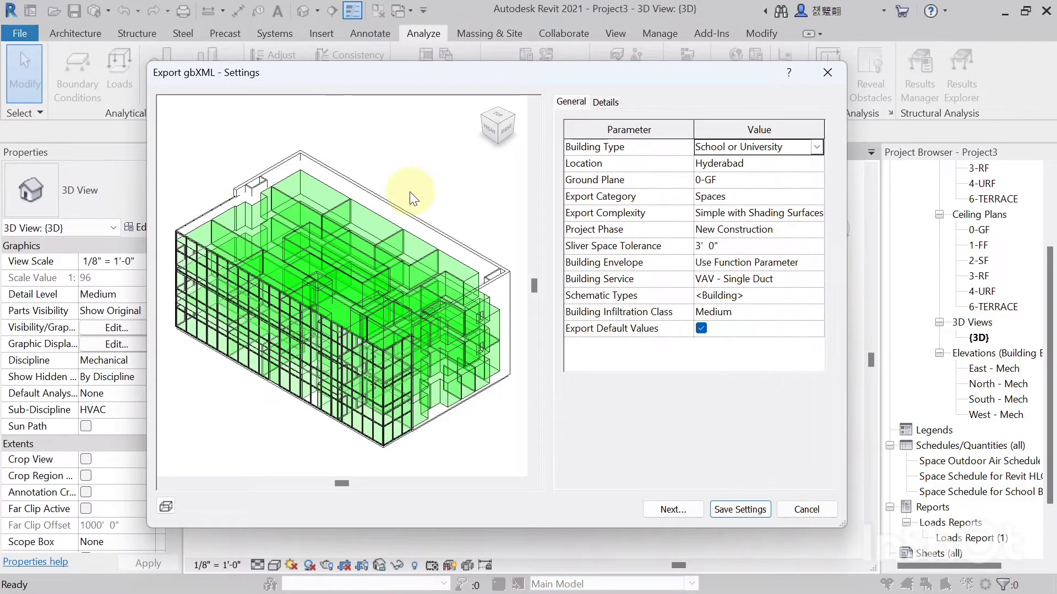
- Accept the gbXML export settings and save the XML file to the Desktop as "Revit Heat load Calculation"
click(671, 509)
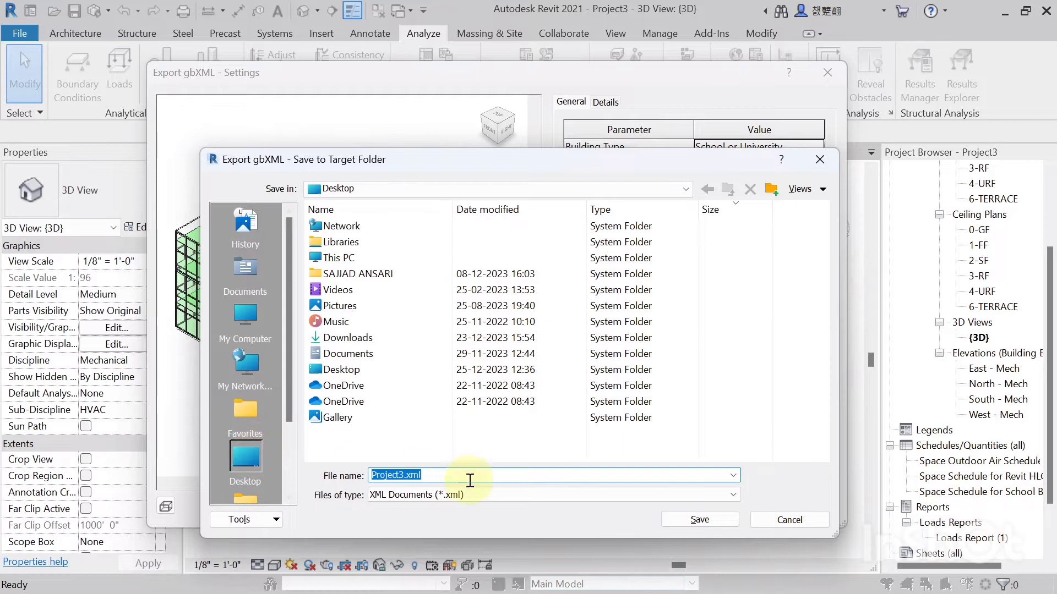
text(Revit )
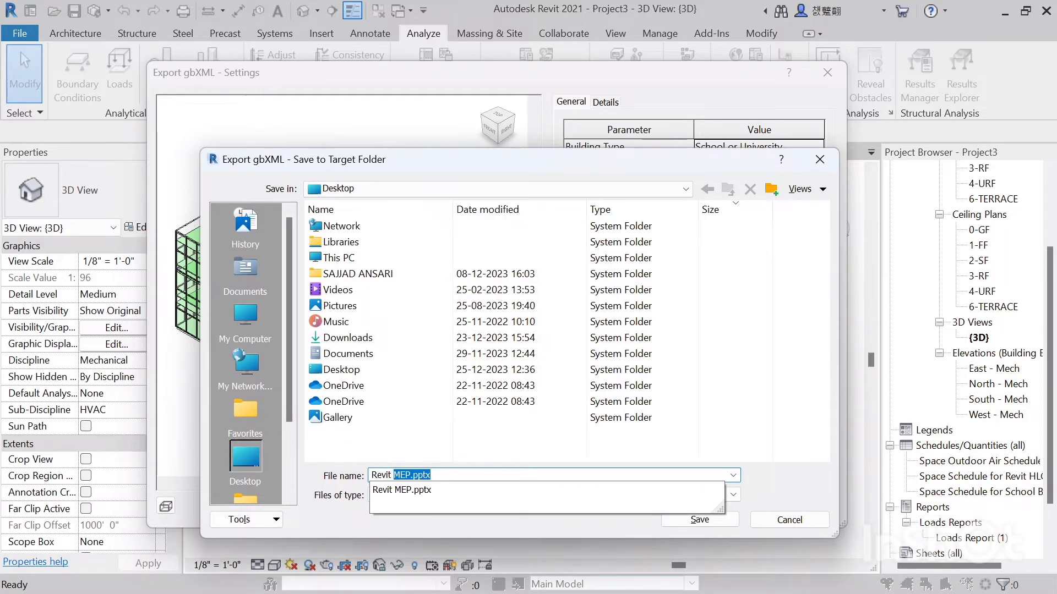
text(Hea)
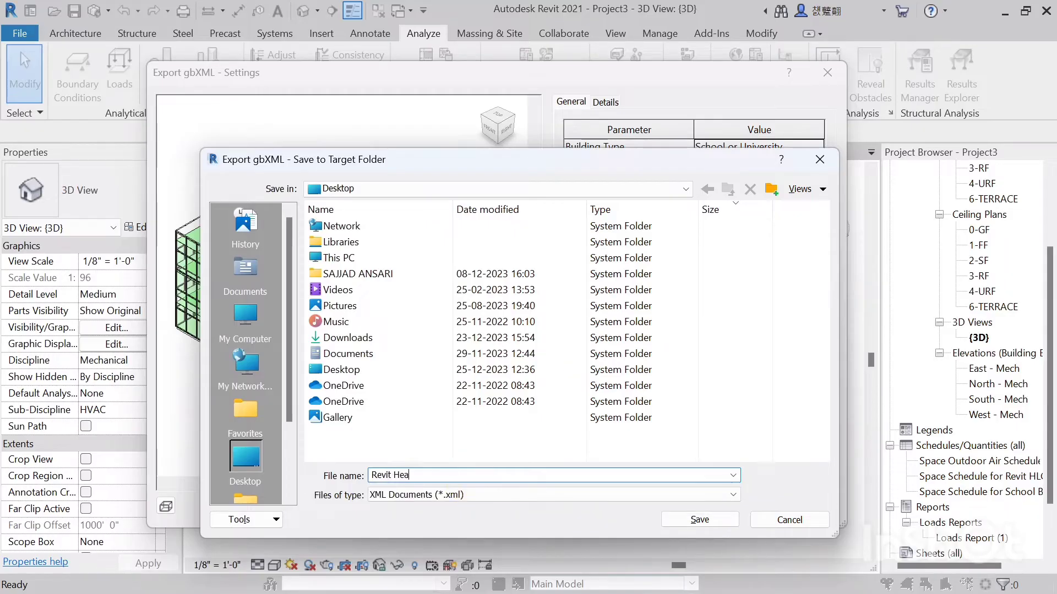
text(t load Calculation)
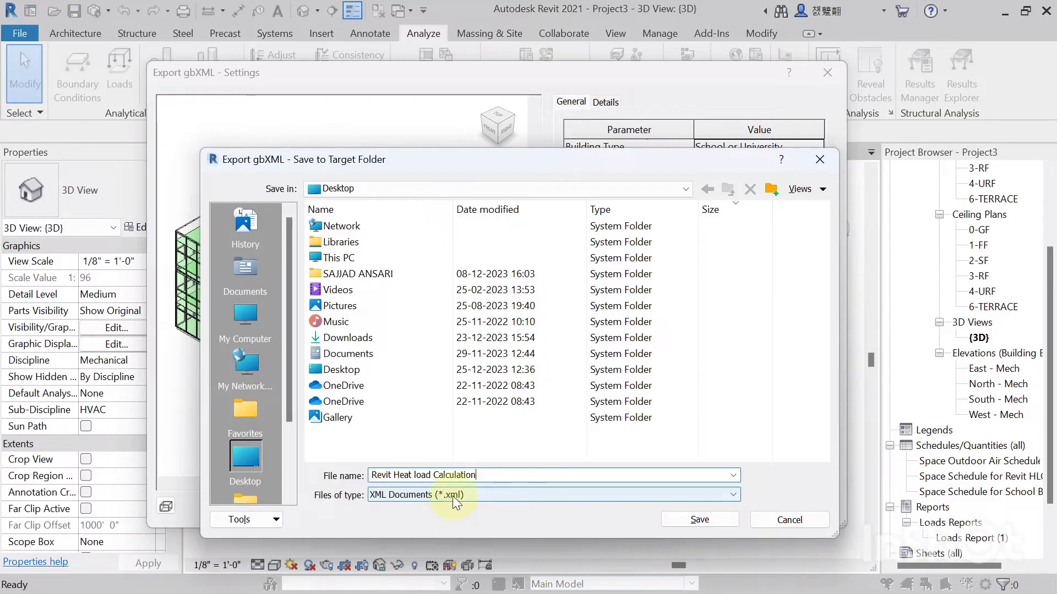
click(699, 520)
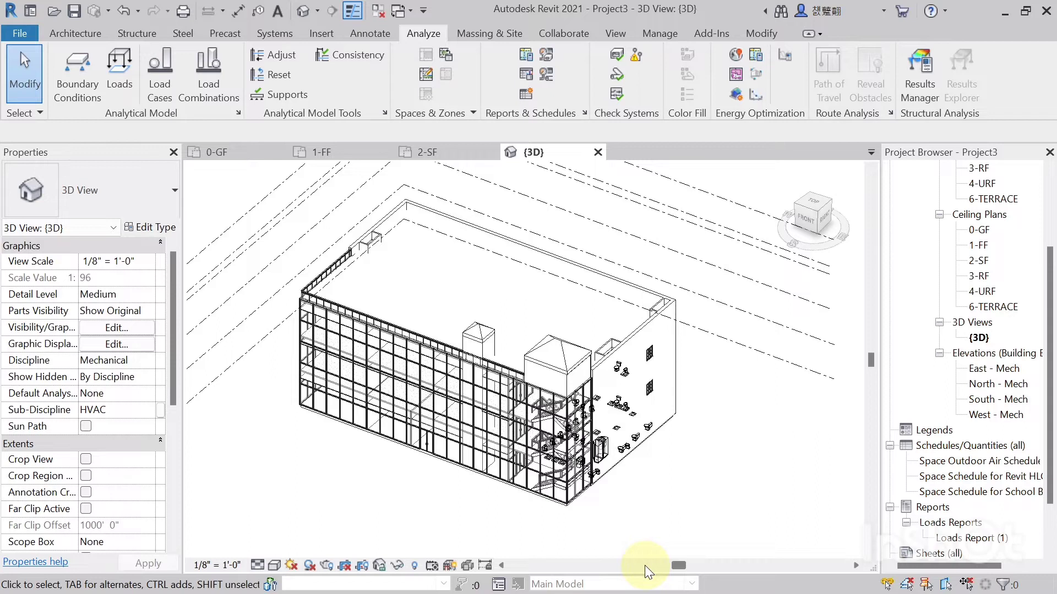
- Switch to Carrier HAP 4.50, dismiss its introductory messages and create a new project
click(1005, 16)
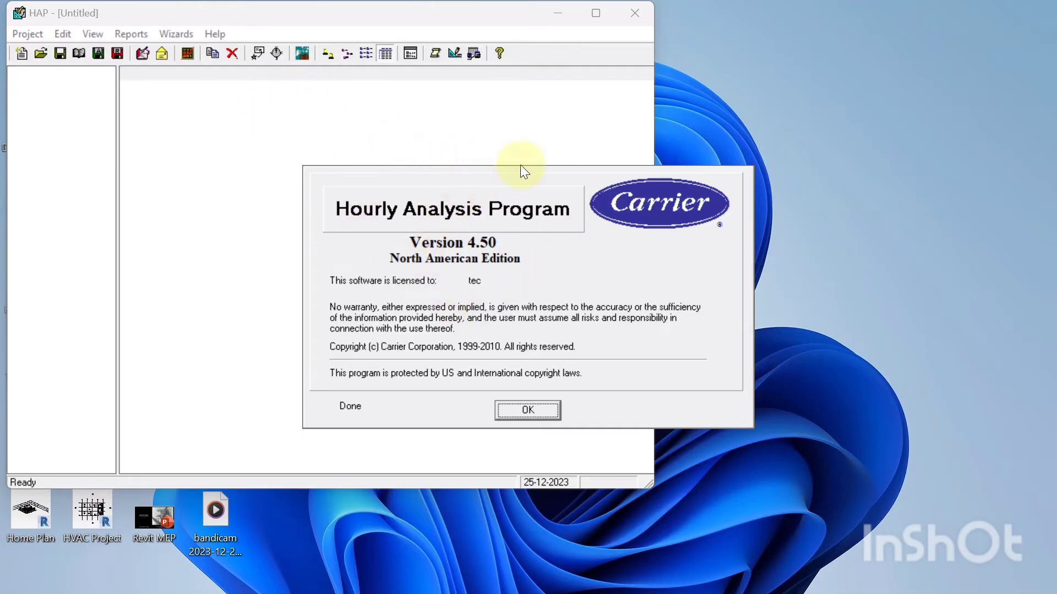
click(534, 411)
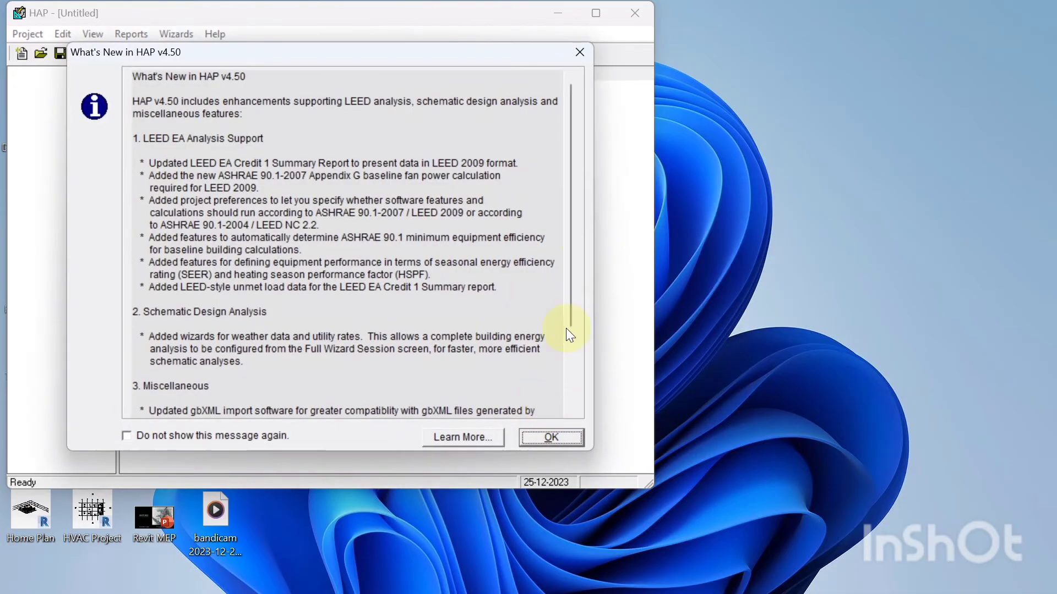
click(543, 440)
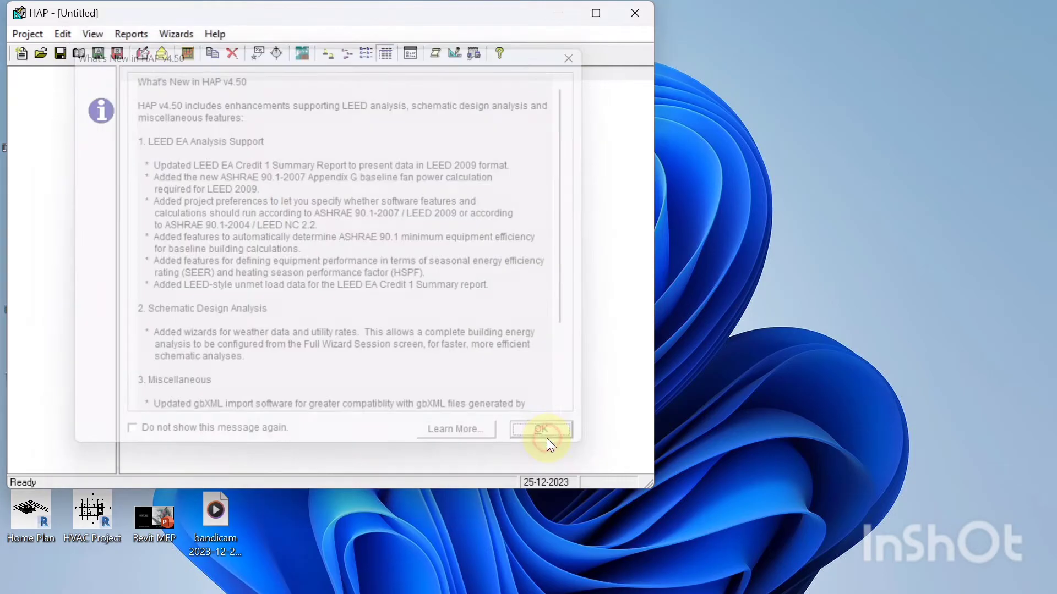
drag(440, 142, 315, 127)
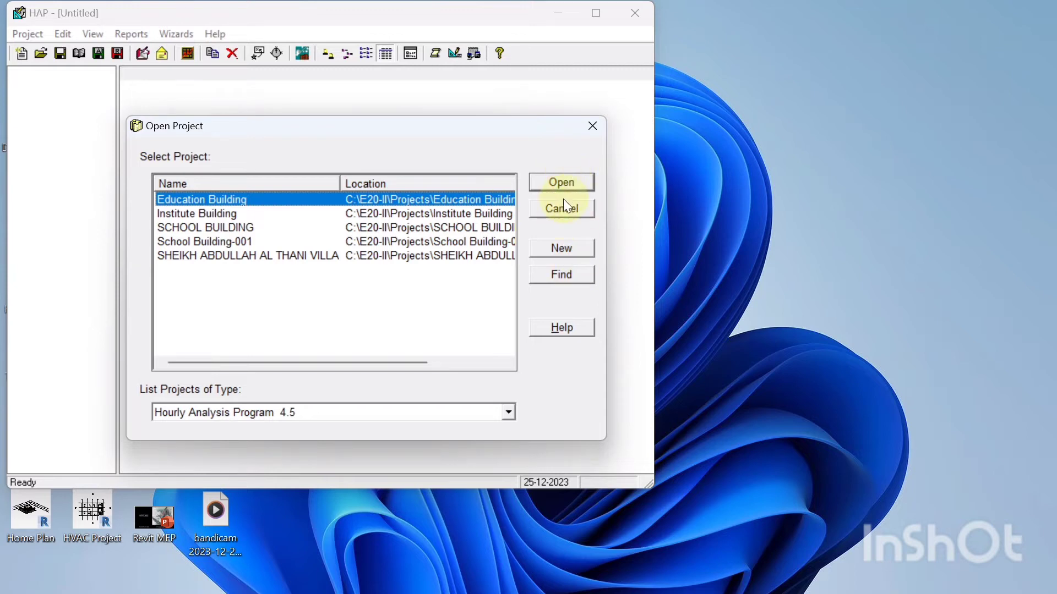
click(556, 250)
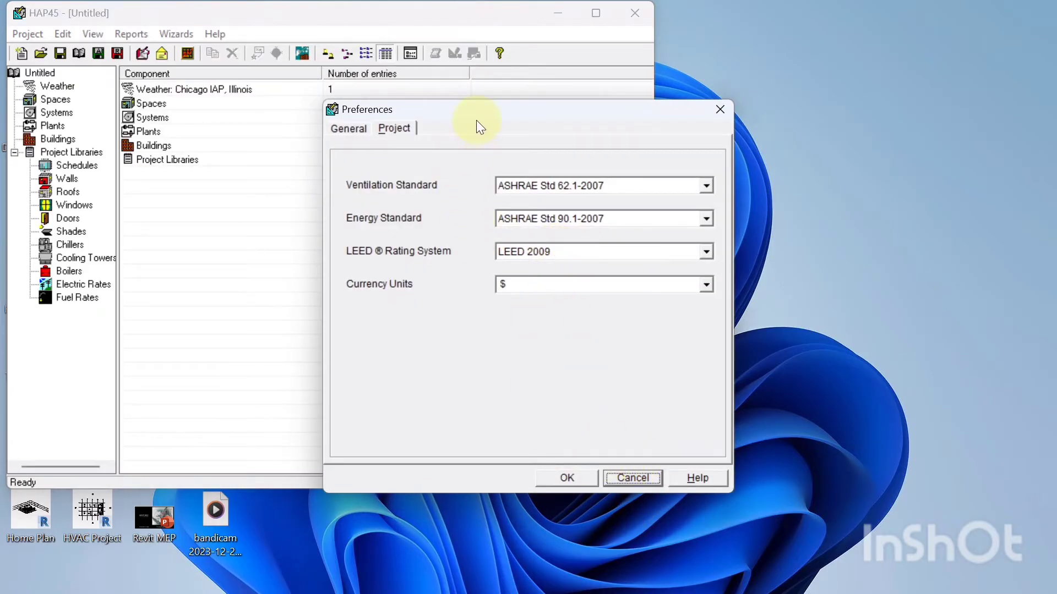
- Confirm the project preferences with ASHRAE Std 62.1-2007 ventilation, ASHRAE Std 90.1-2007 energy and English units
drag(476, 120, 318, 101)
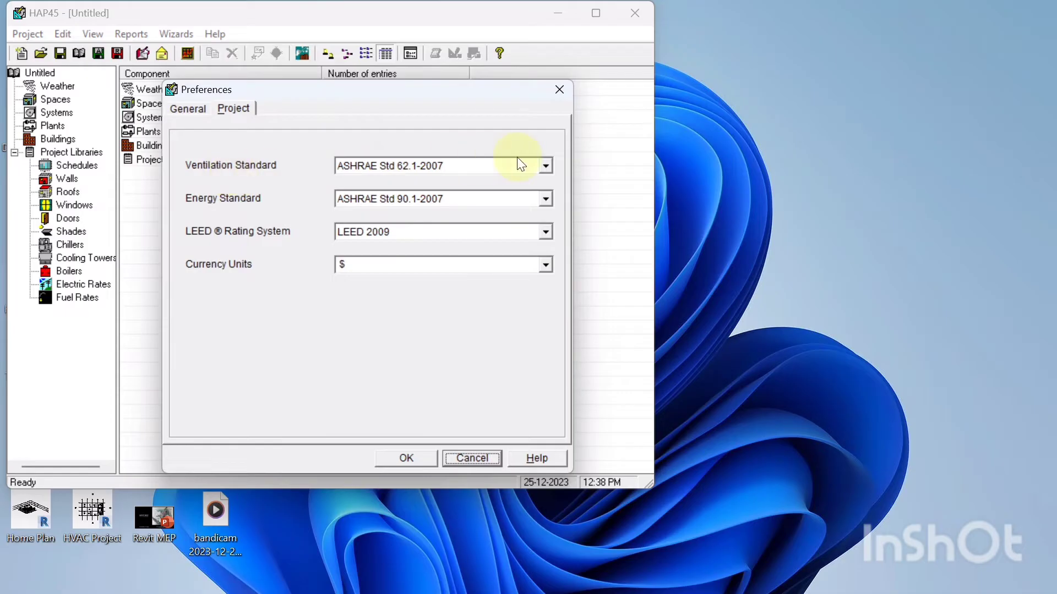
click(545, 166)
click(444, 217)
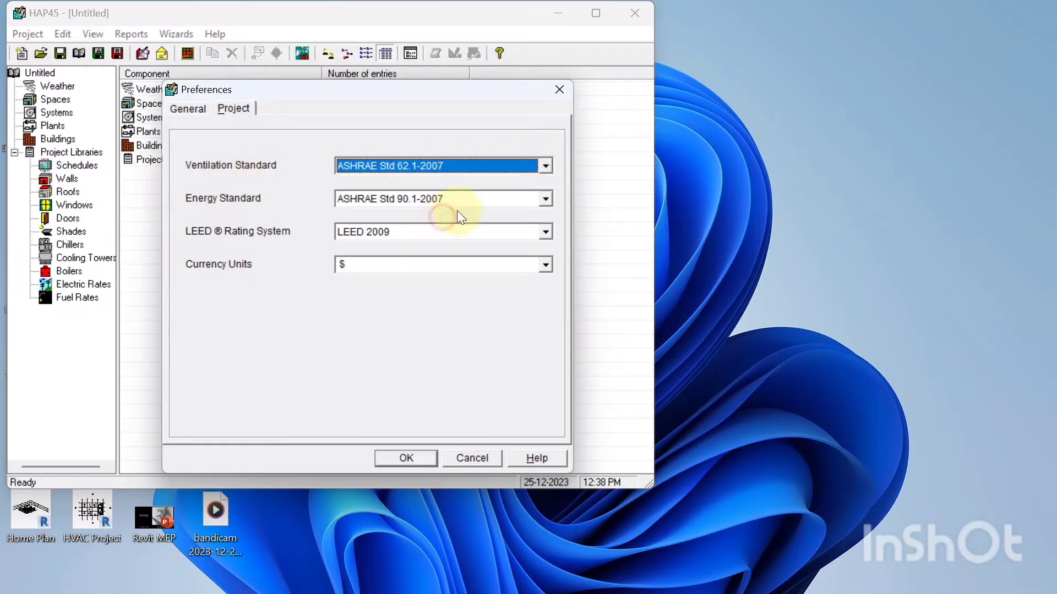
click(544, 200)
click(423, 230)
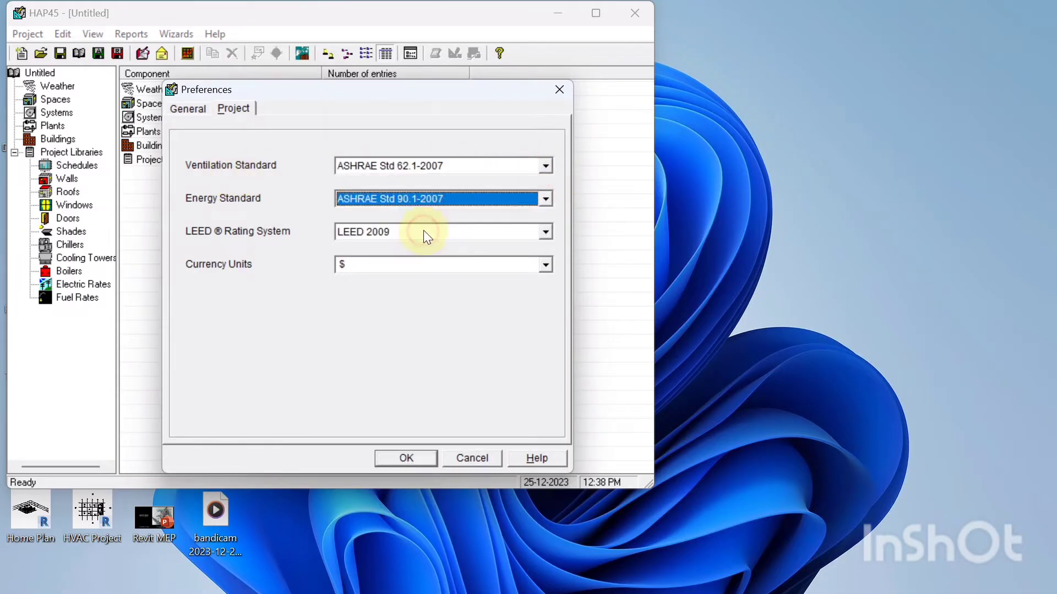
click(234, 107)
click(187, 109)
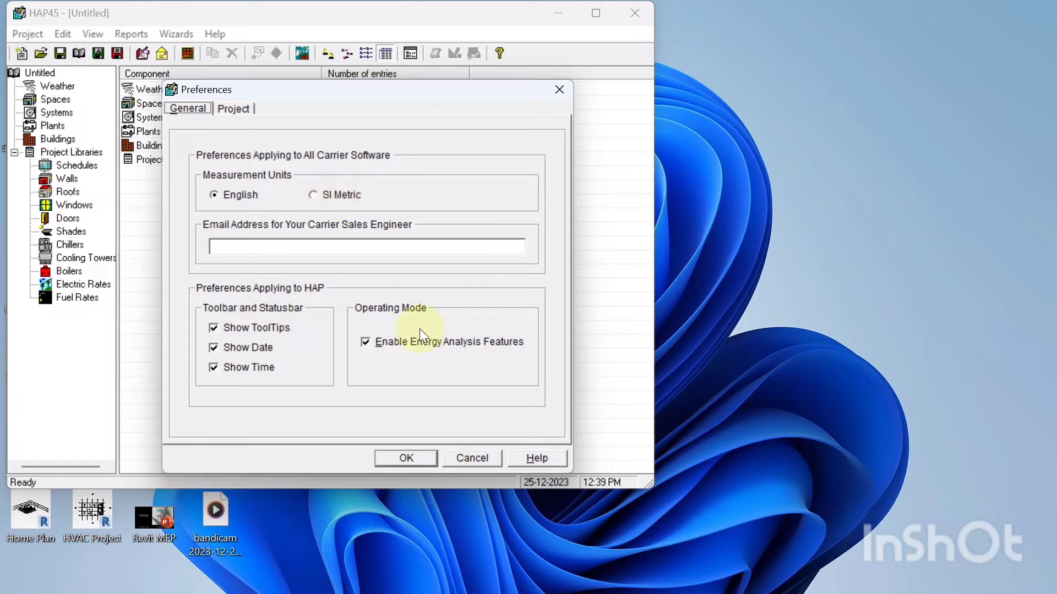
click(398, 457)
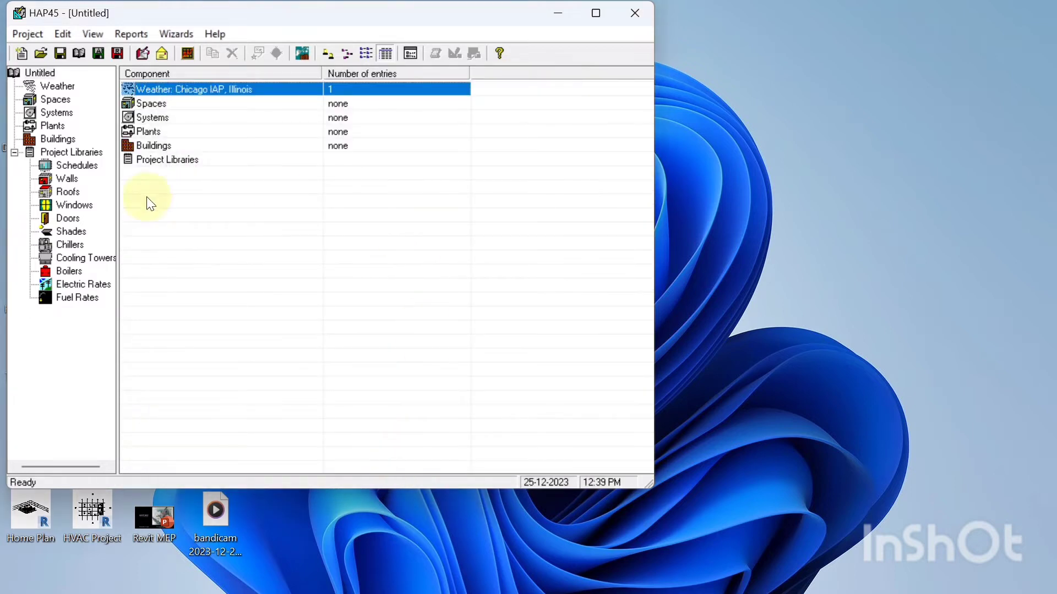
- Import the gbXML file "Revit Heat load Calculation" from the Desktop into the maximized project, skipping the translation report
click(598, 11)
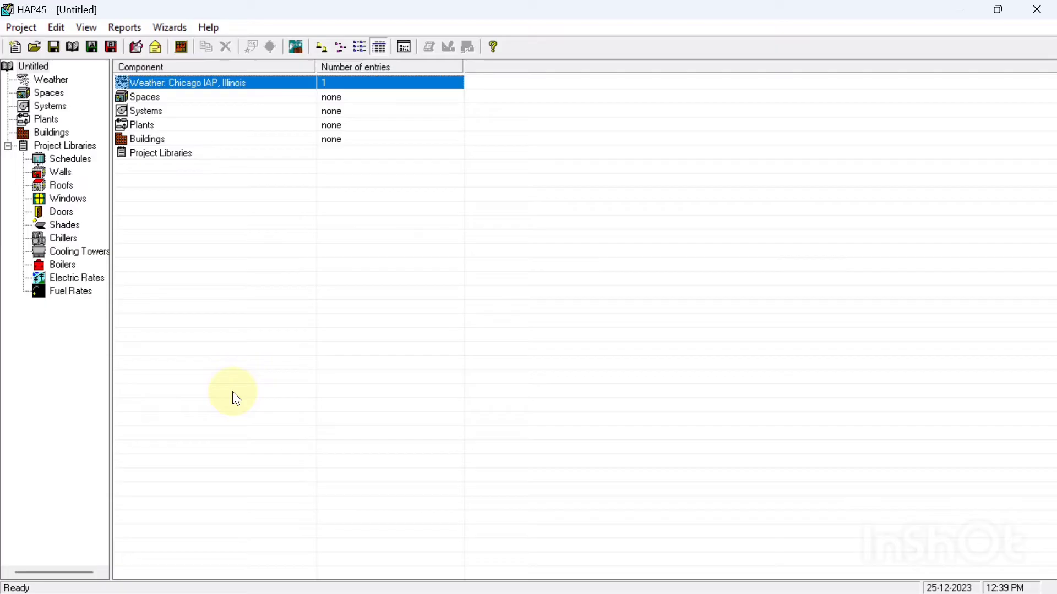
click(21, 29)
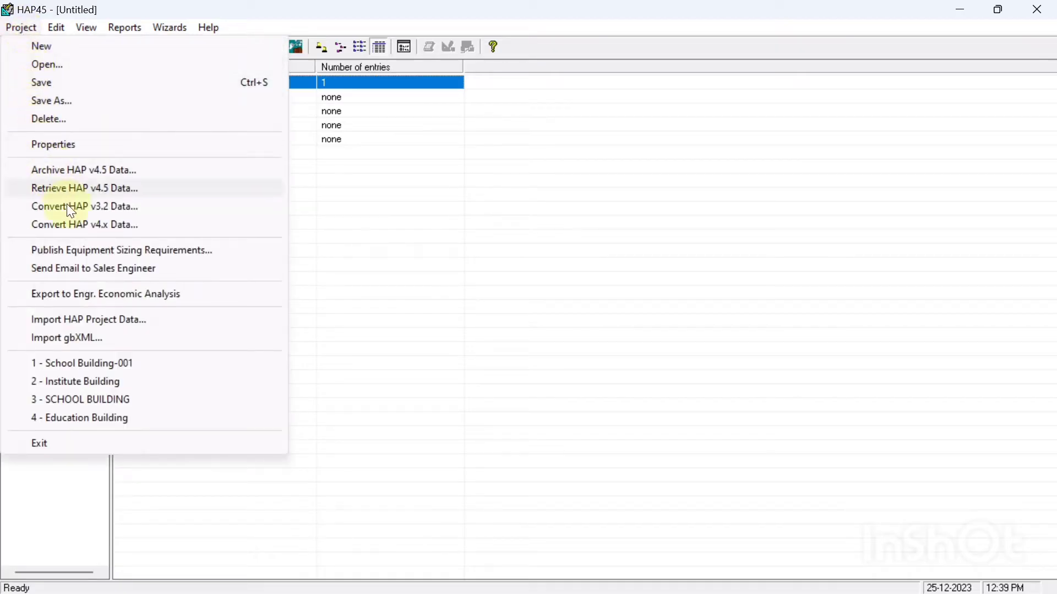
click(83, 340)
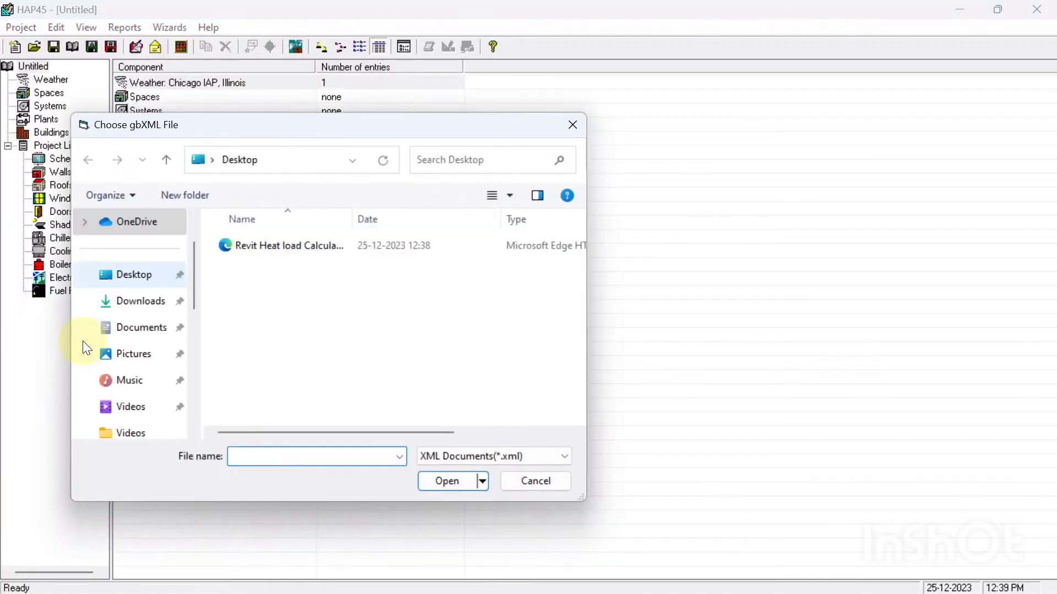
click(129, 278)
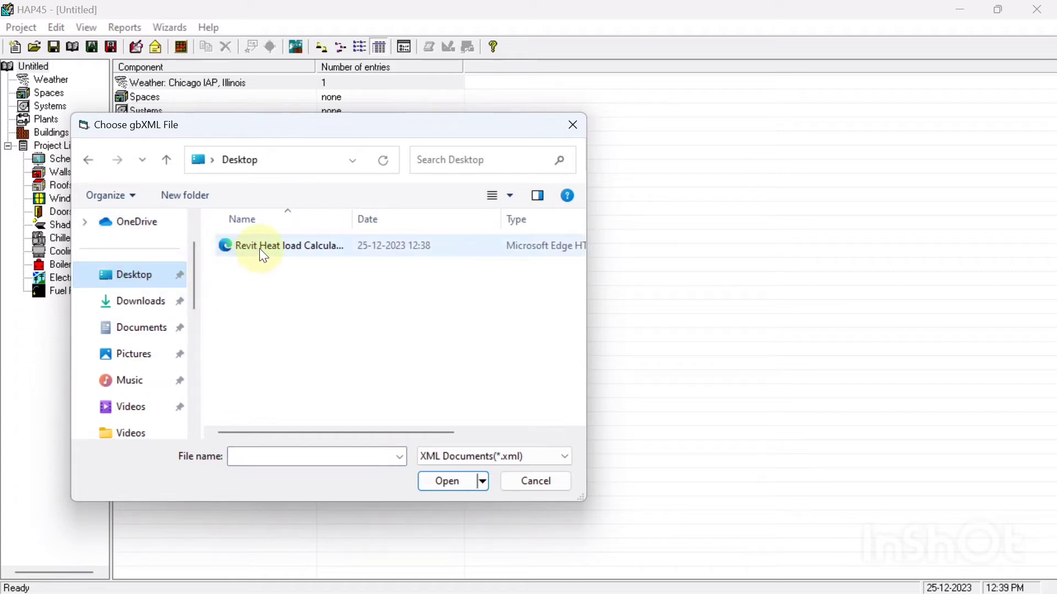
click(312, 246)
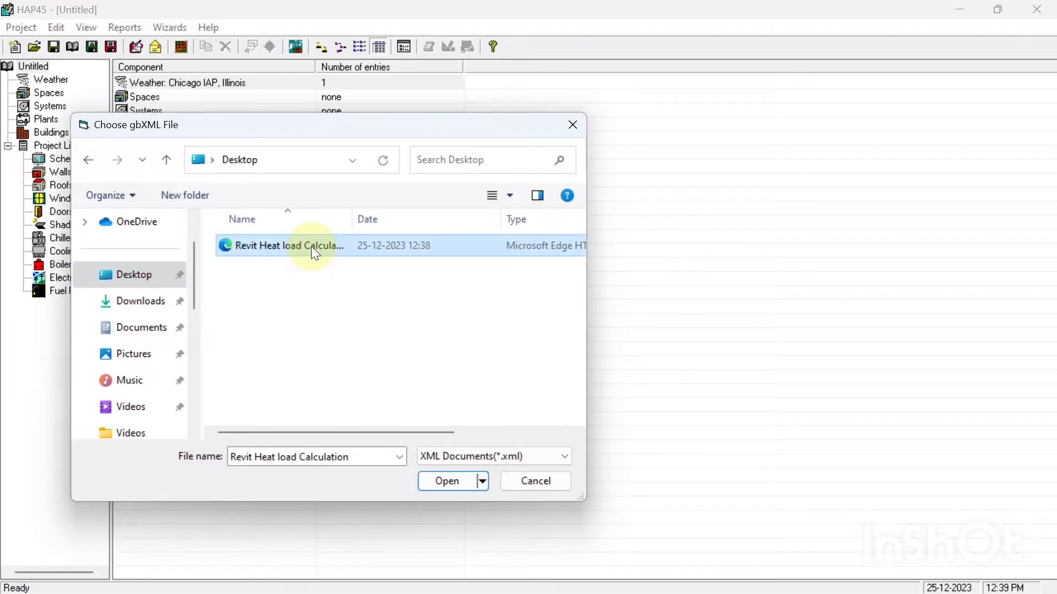
click(441, 482)
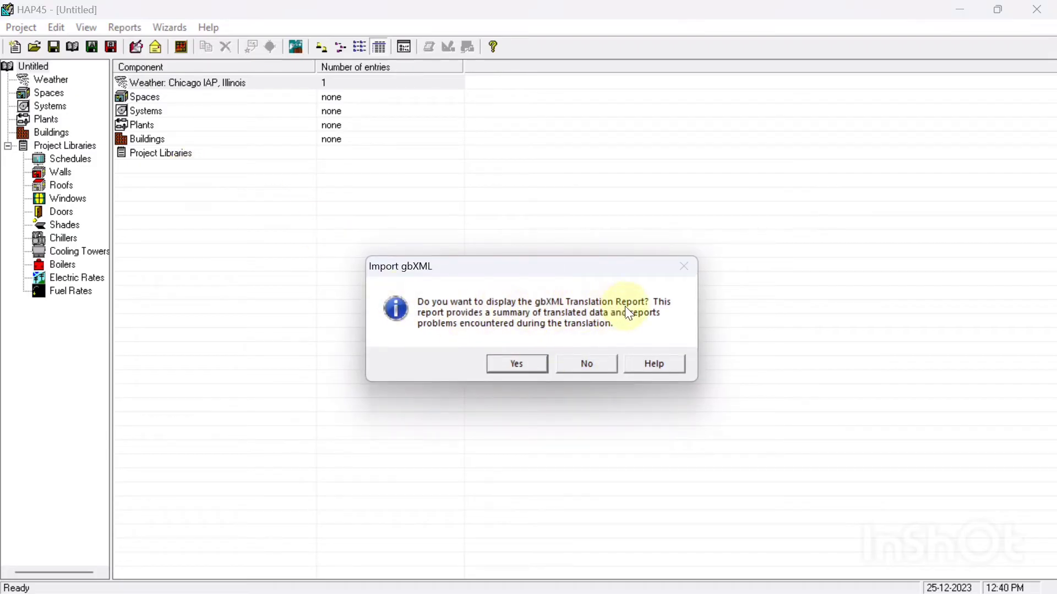
click(580, 364)
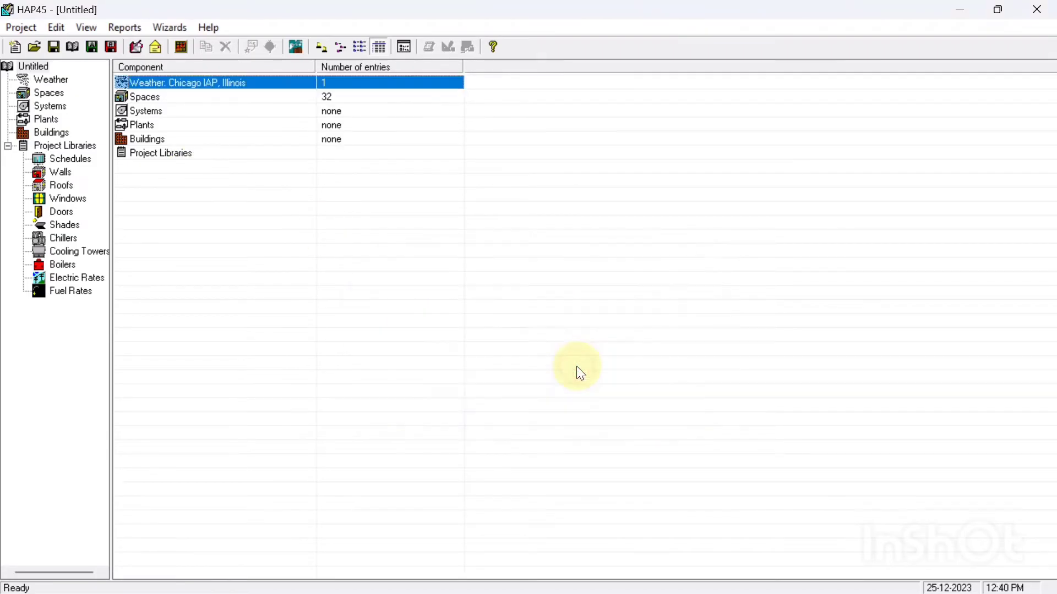
- Review the list of imported spaces and their floor areas, from the accounts department to the classroom sections and staircases
click(49, 94)
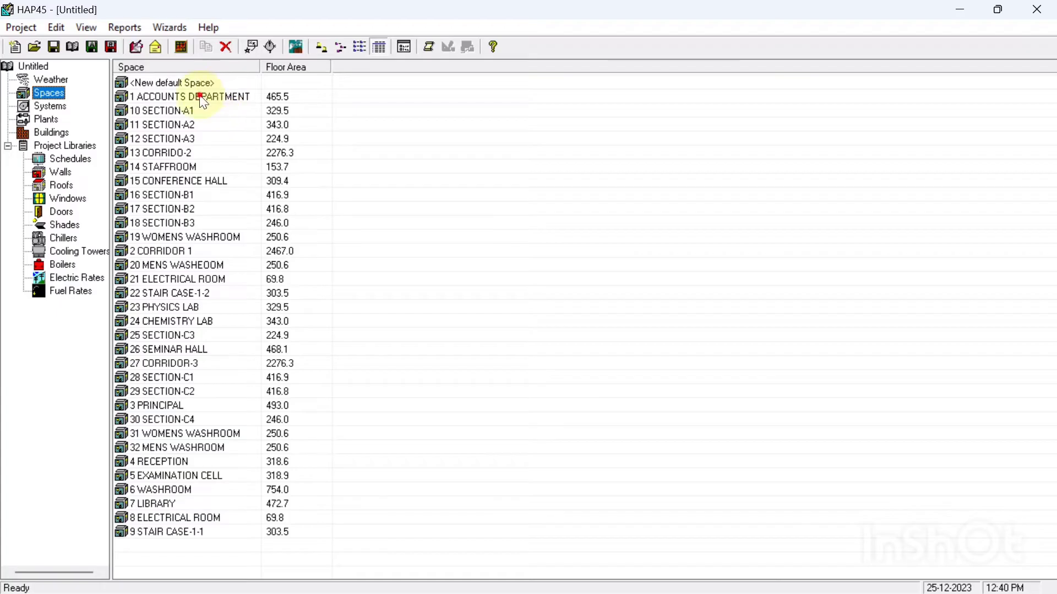
click(203, 100)
click(184, 110)
click(206, 96)
click(191, 123)
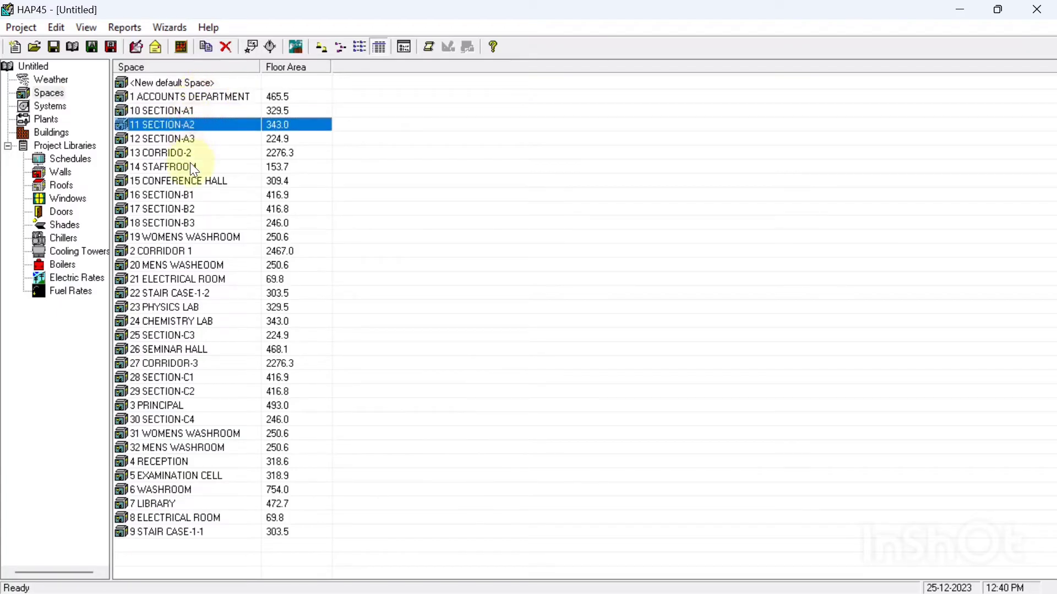
click(189, 209)
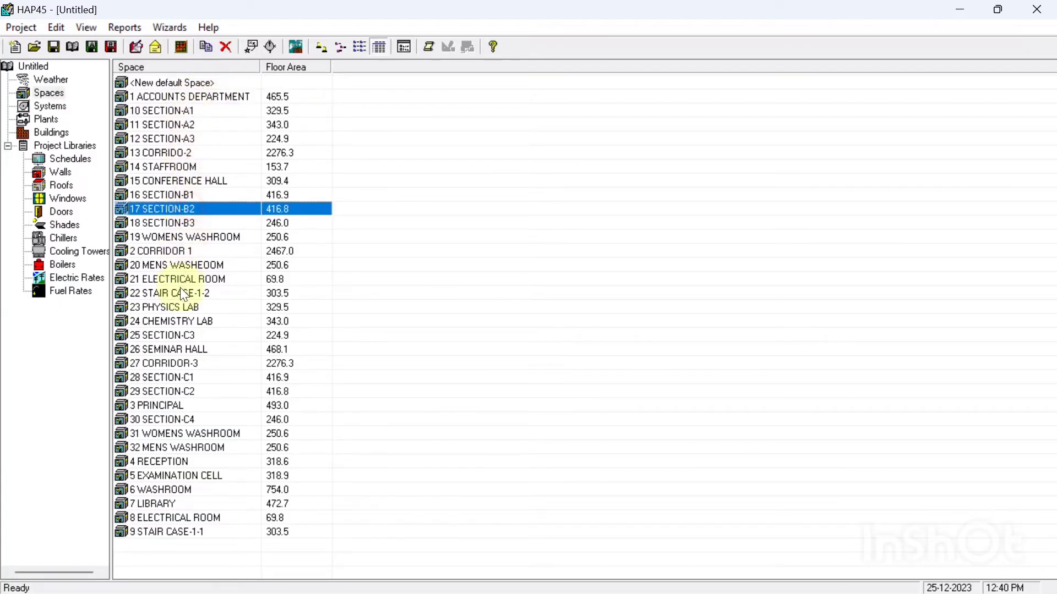
click(183, 293)
click(173, 181)
click(189, 96)
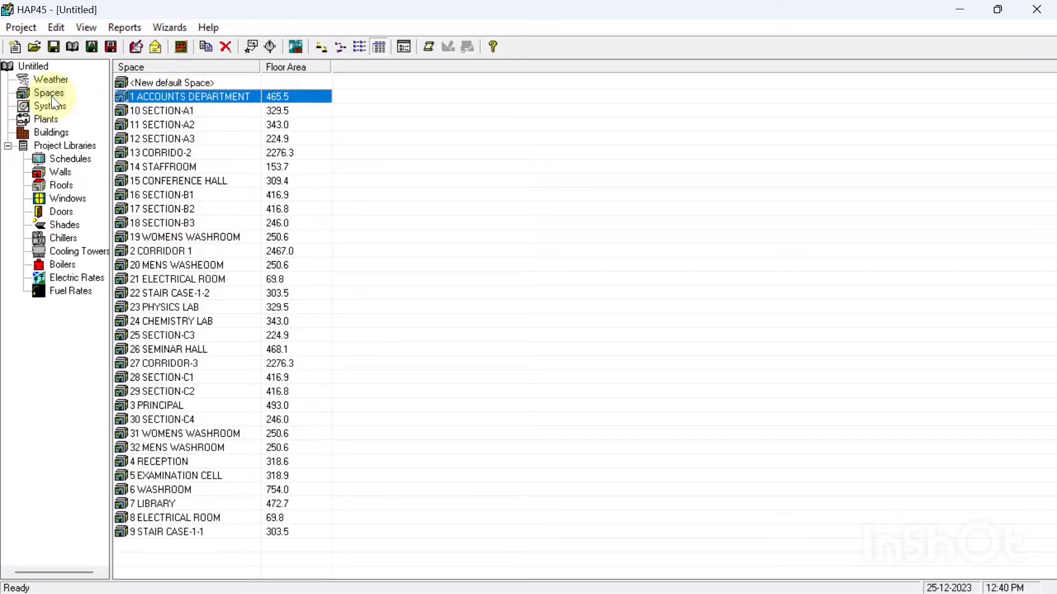
- Review the general and partition properties of the 1 ACCOUNTS DEPARTMENT space and close them without changes
double_click(190, 96)
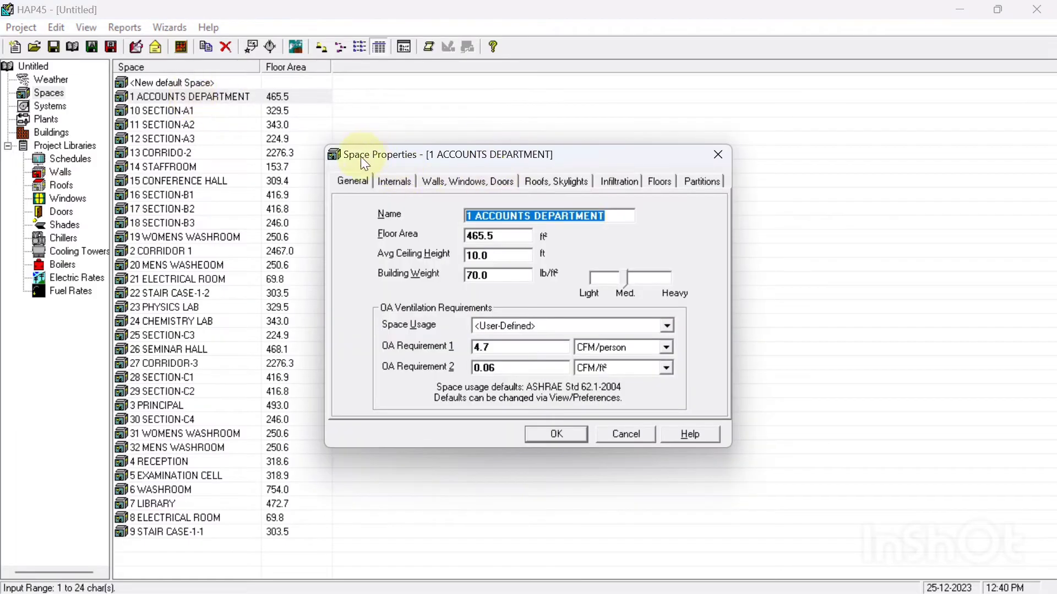
click(351, 180)
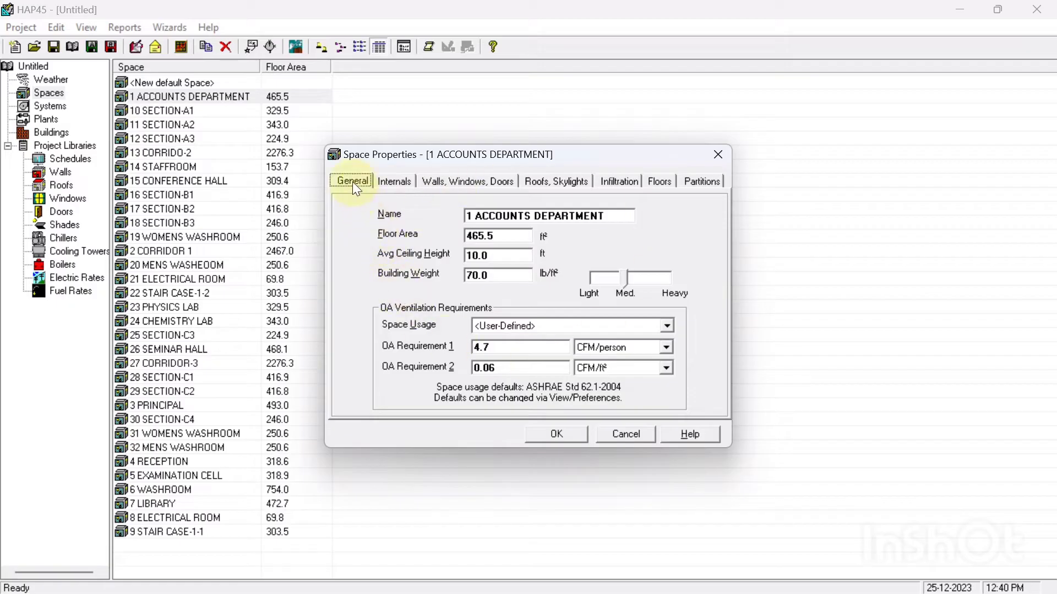
click(605, 217)
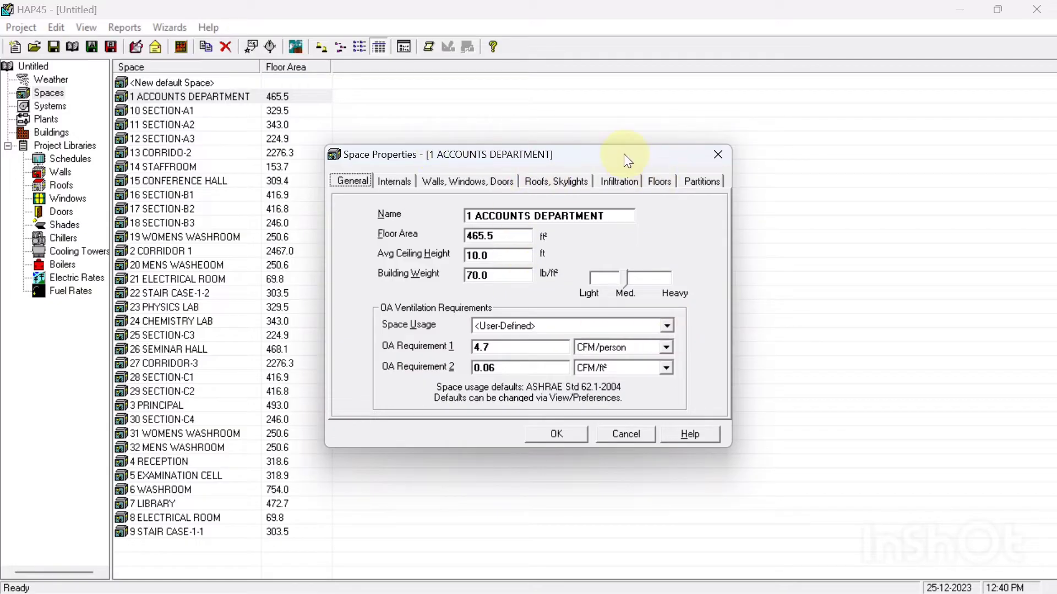
drag(624, 155, 652, 154)
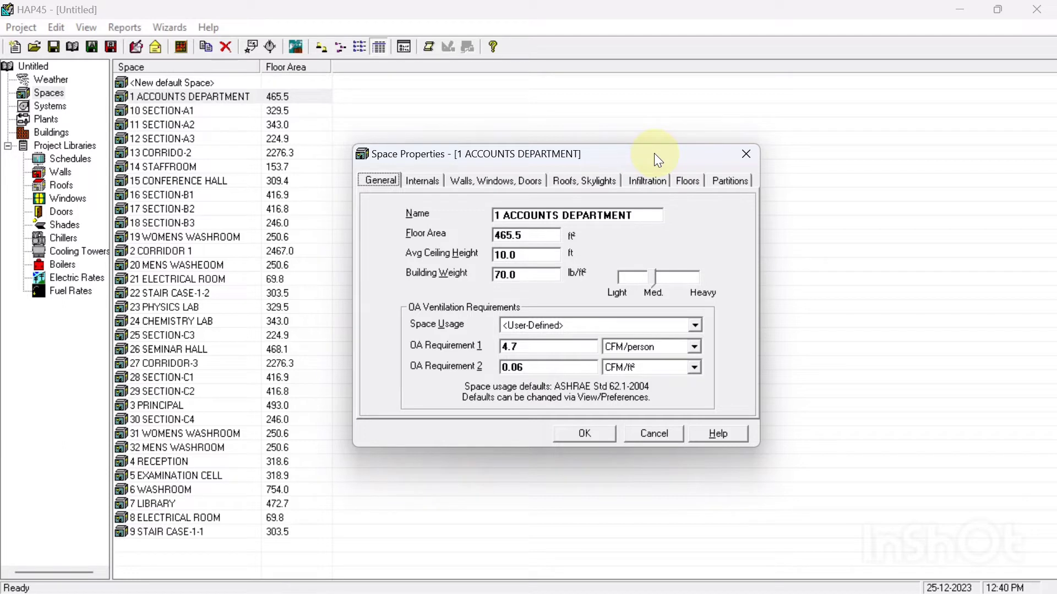
click(717, 186)
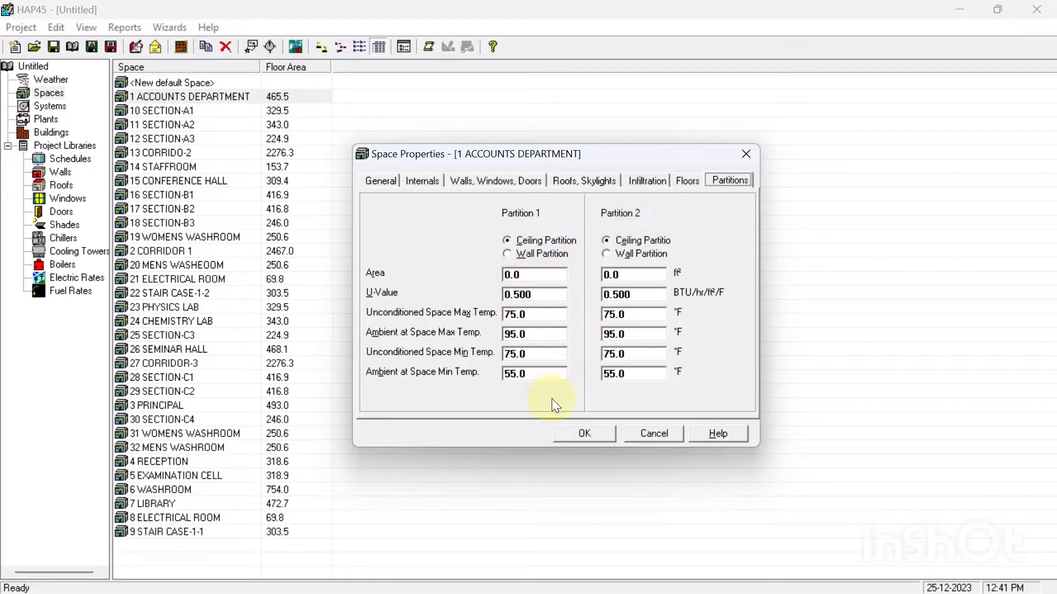
click(369, 182)
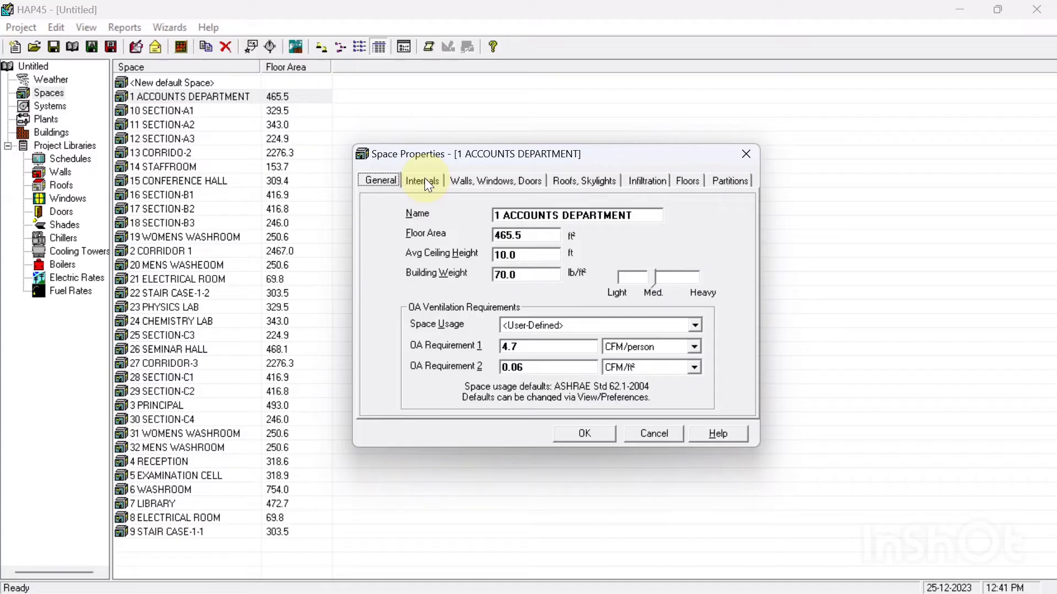
click(755, 155)
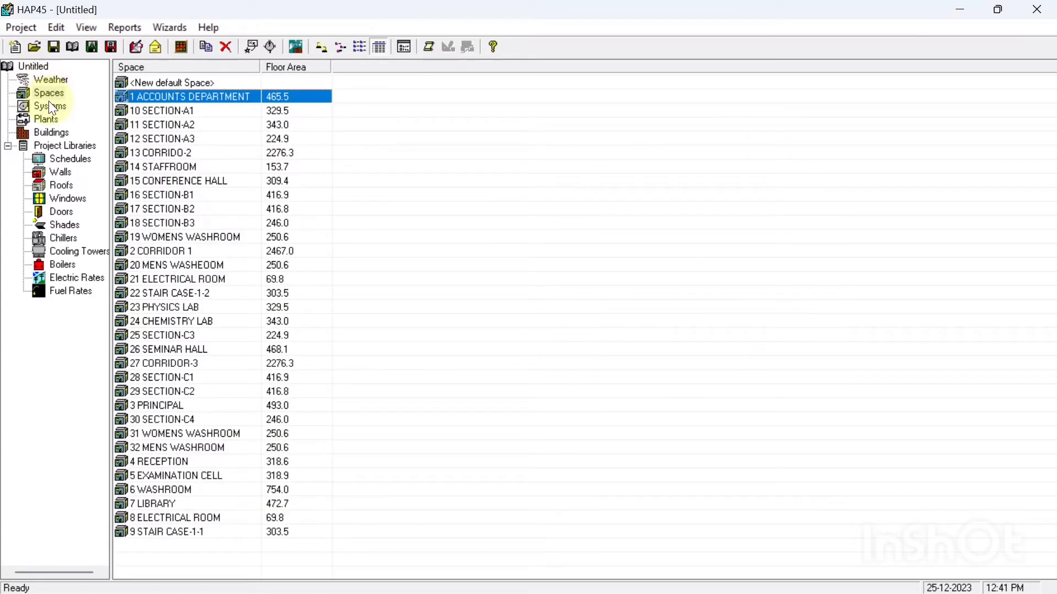
- In the project's weather properties, set the region to Asia/Pacific, the location to India and the city to Bangalore
click(48, 82)
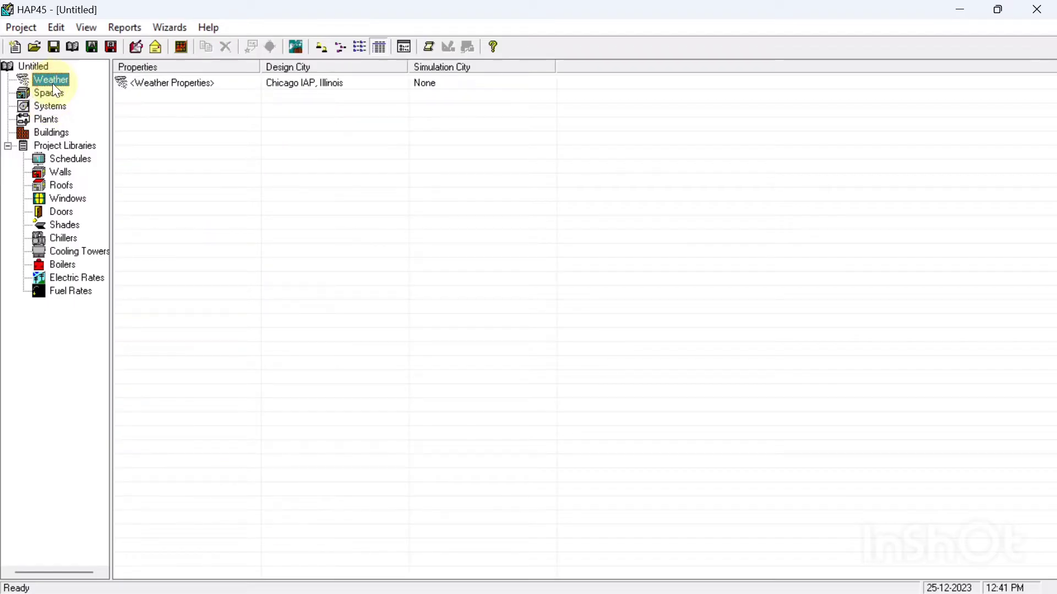
double_click(194, 88)
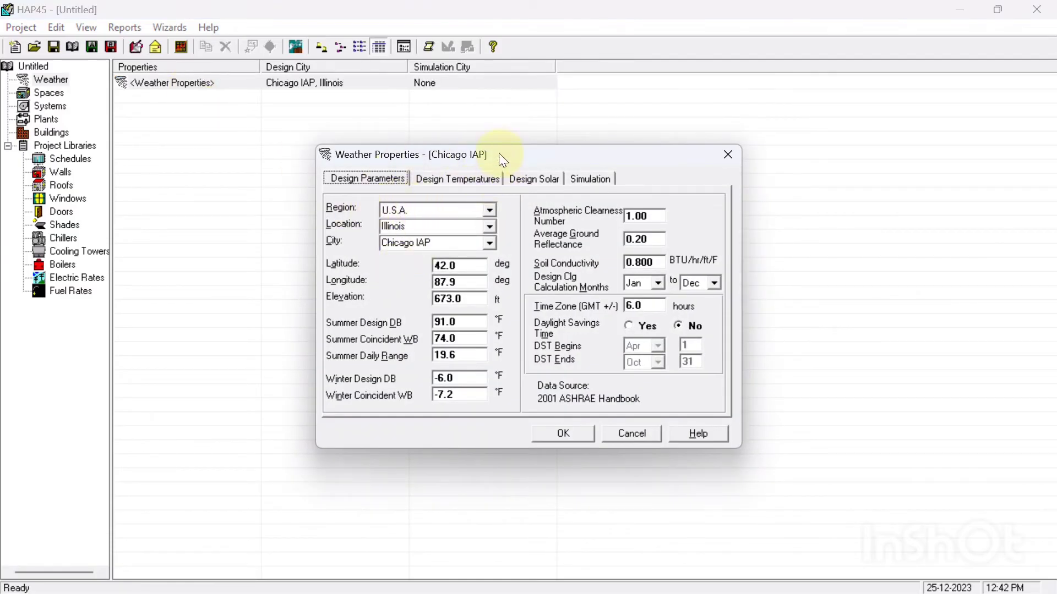
drag(502, 159, 394, 142)
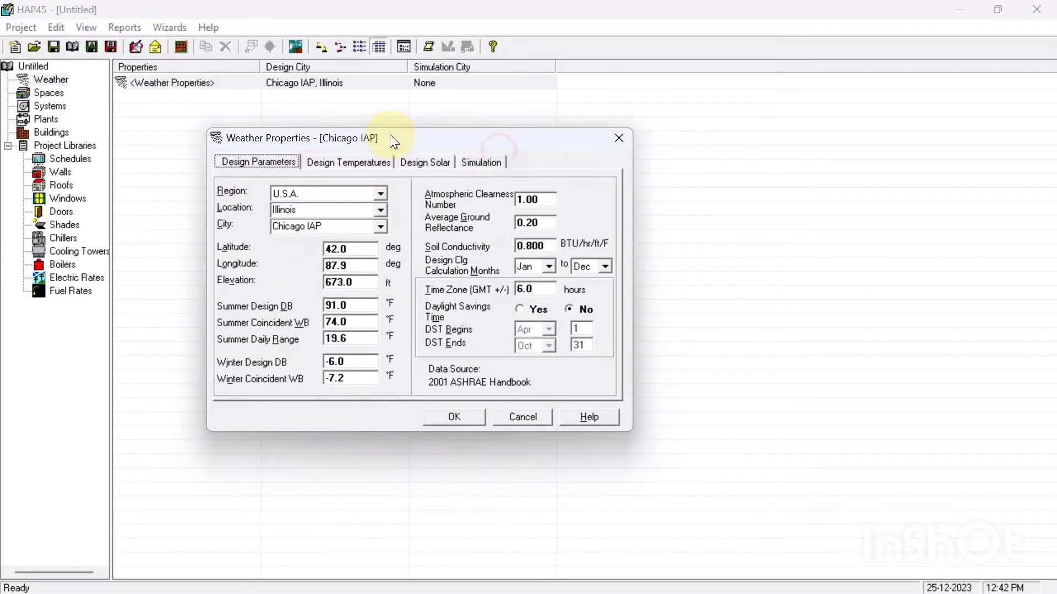
click(379, 194)
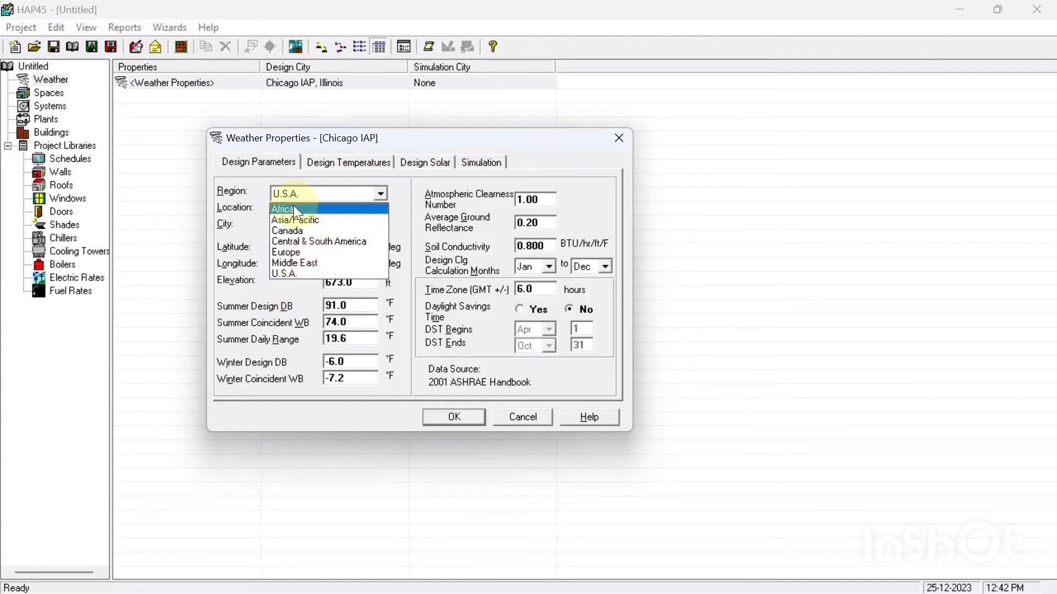
click(293, 220)
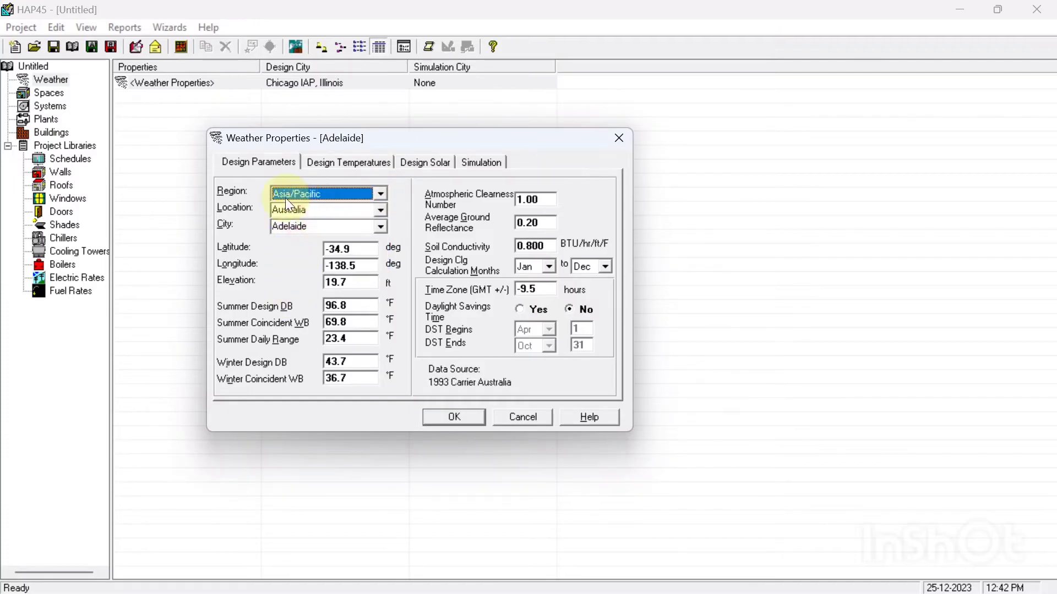
click(384, 211)
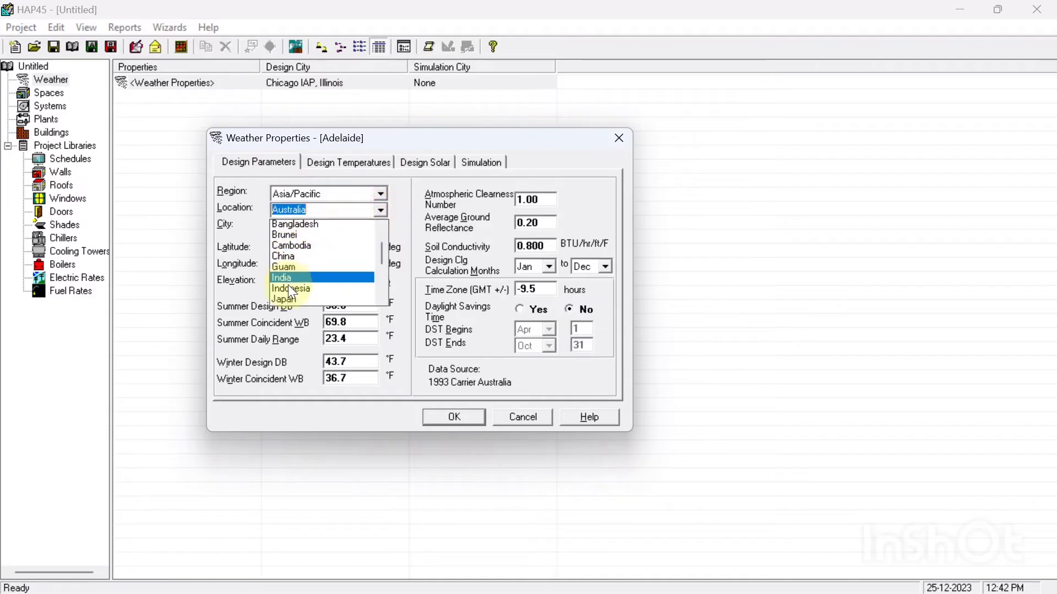
scroll(292, 275, down, 5)
scroll(296, 259, up, 3)
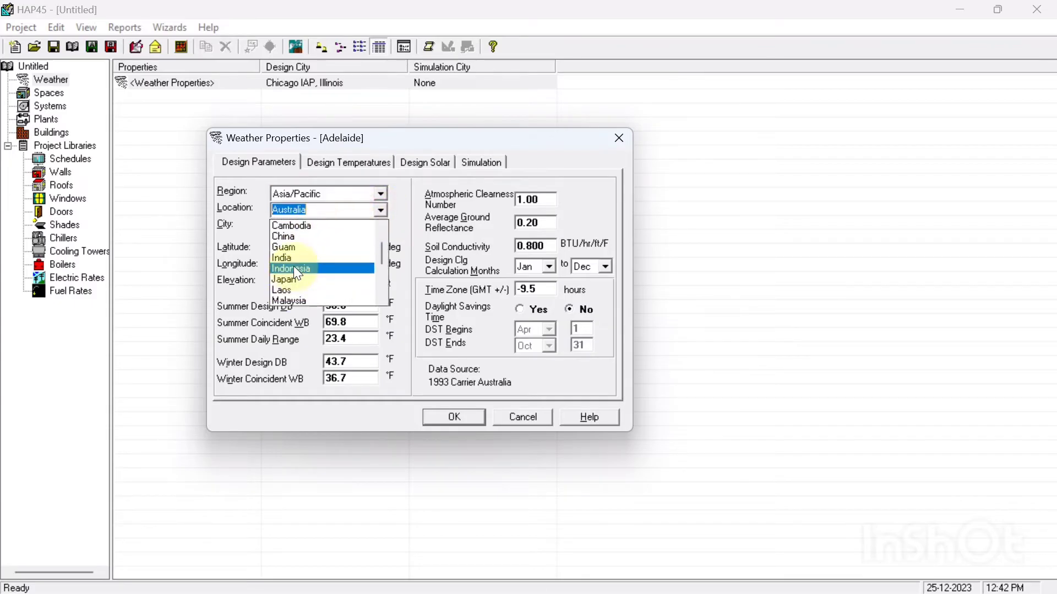
click(285, 257)
click(381, 227)
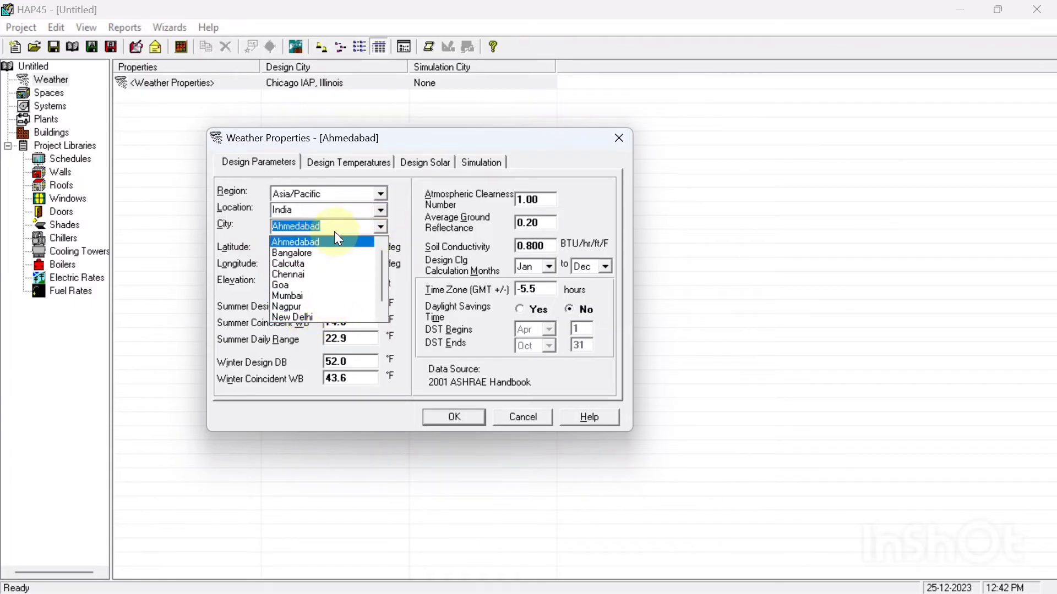
click(305, 254)
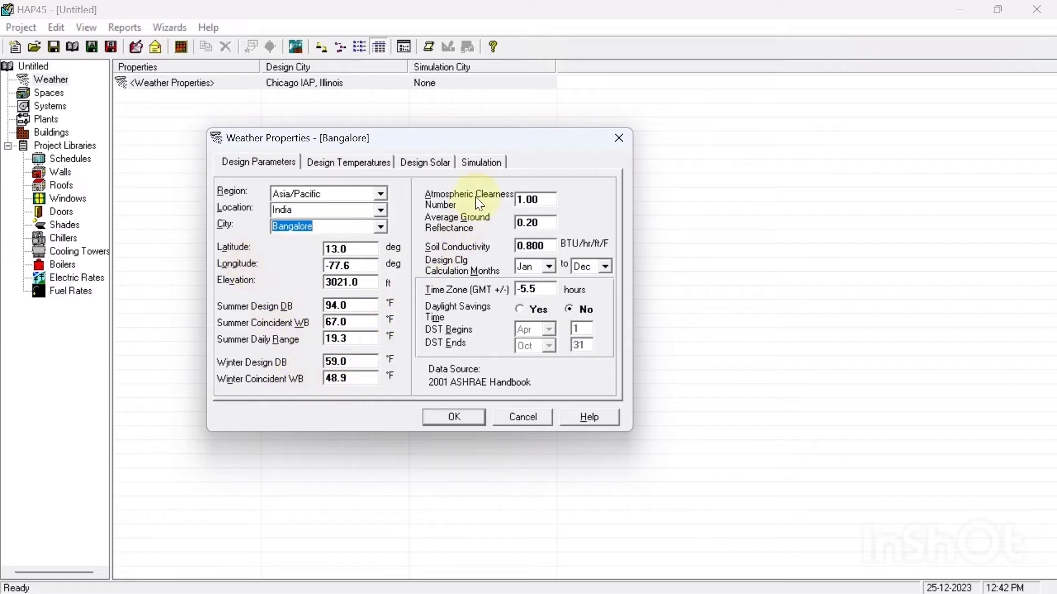
- Replace the weather city with the custom name Hyderabad
click(380, 227)
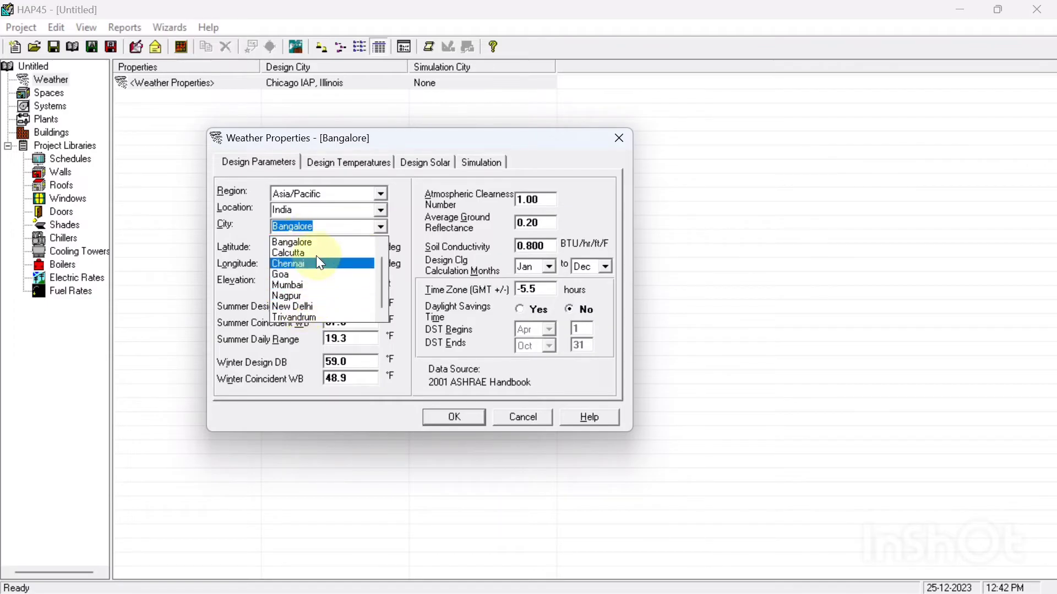
scroll(296, 306, up, 1)
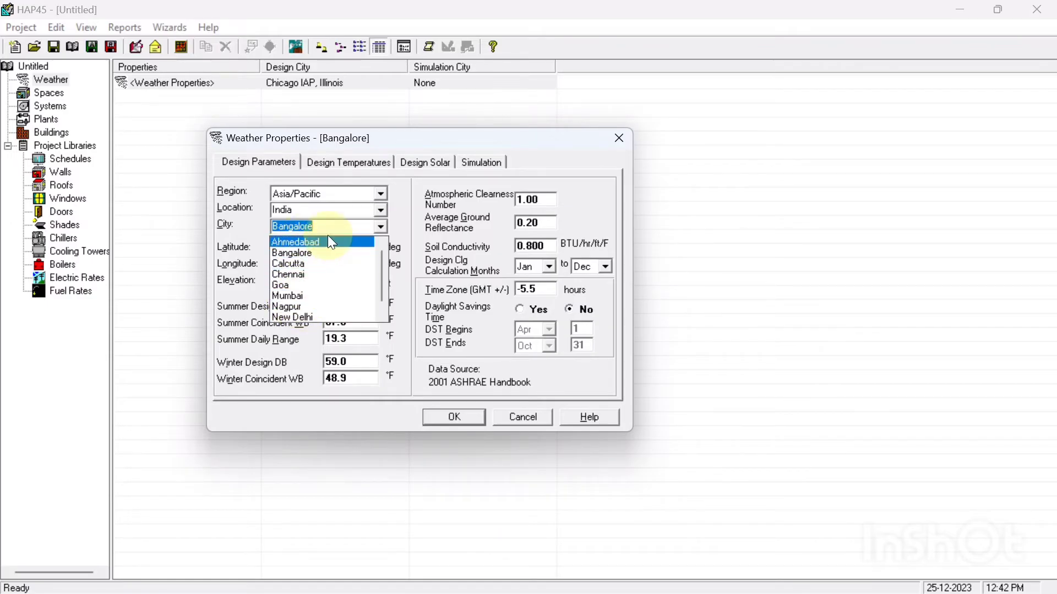
text(hy)
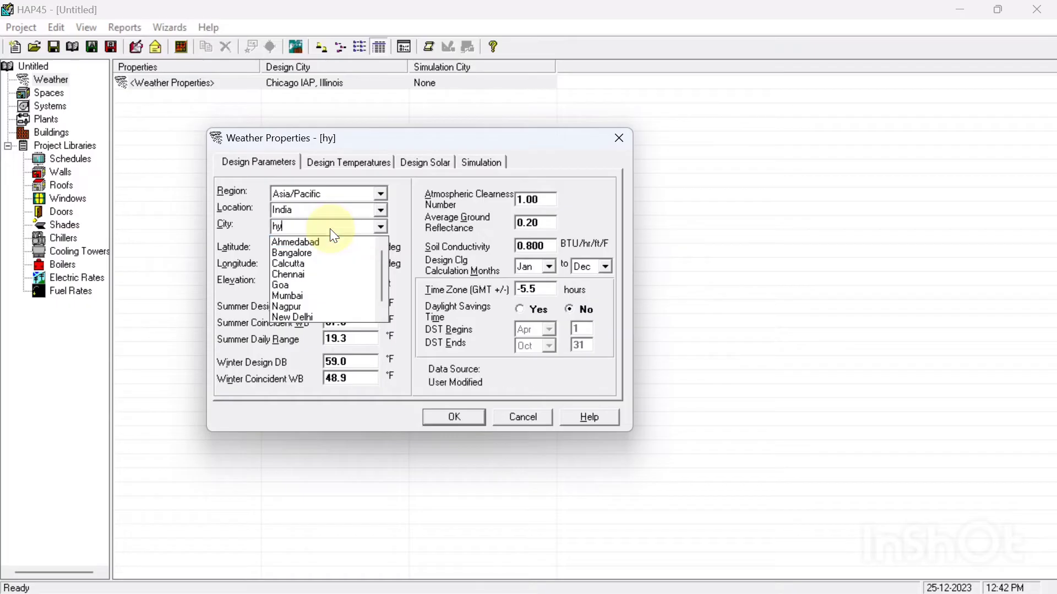
text(dearad)
key(BackSpace)
key(BackSpace)
key(BackSpace)
key(BackSpace)
key(BackSpace)
key(BackSpace)
key(BackSpace)
key(BackSpace)
text(Hyderabad)
click(163, 240)
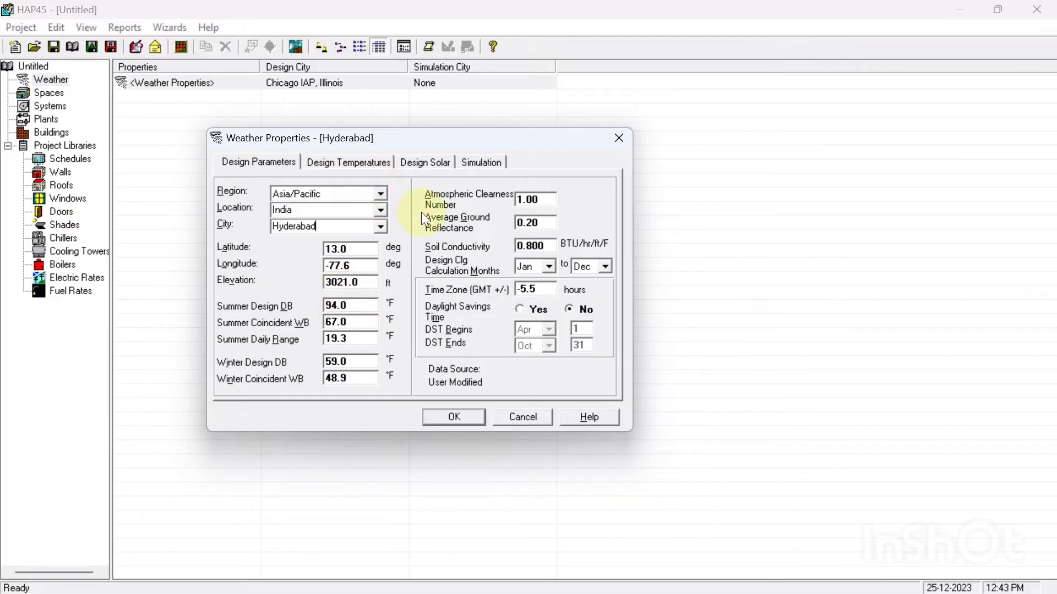
- Set the latitude of the Hyderabad weather location to 17.86 degrees
click(352, 248)
double_click(352, 248)
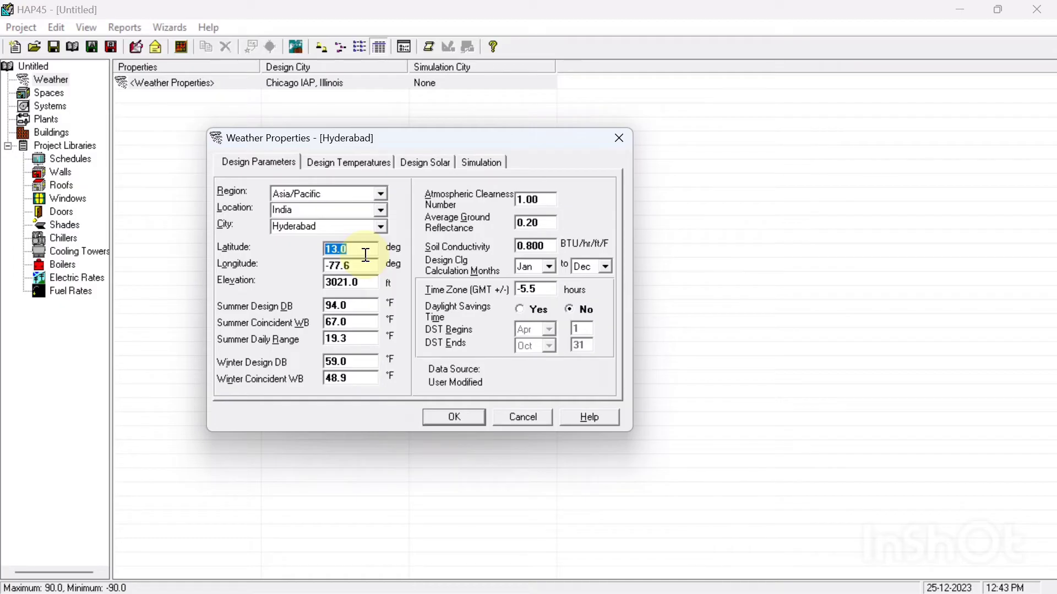
text(17.)
text(6)
click(359, 266)
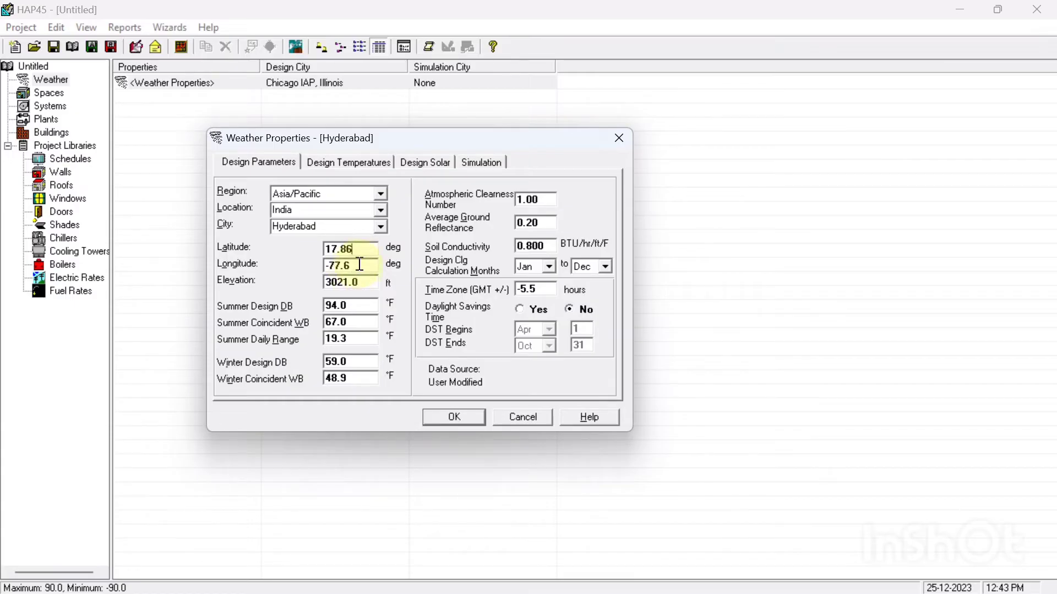
key(Tab)
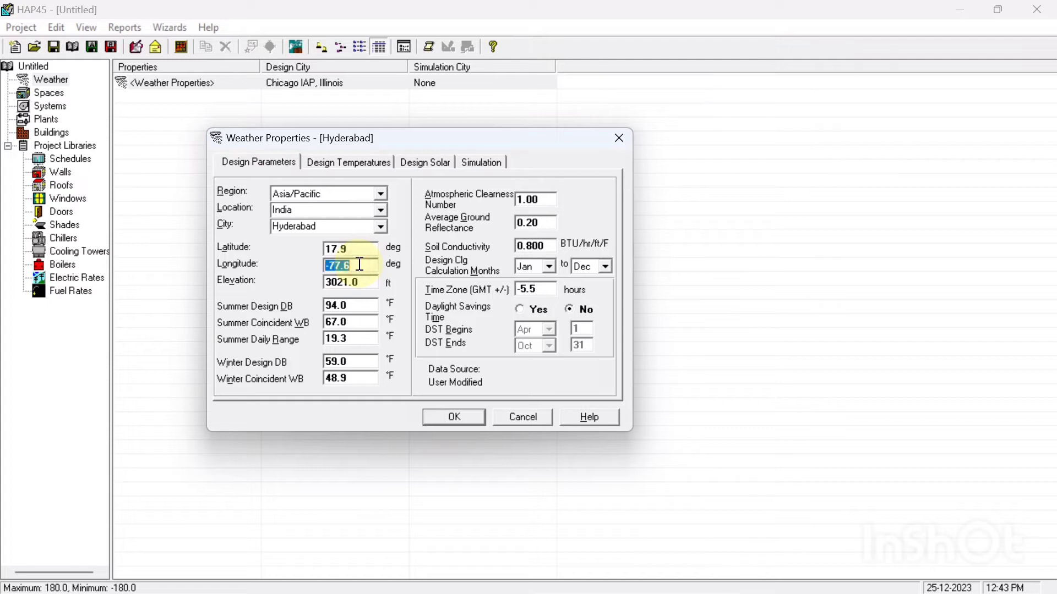
- Set the Hyderabad weather location's longitude to -78.47 degrees and its elevation to 1788 ft
click(360, 265)
key(BackSpace)
key(BackSpace)
key(BackSpace)
text(8.47)
drag(324, 284, 388, 288)
text(1788)
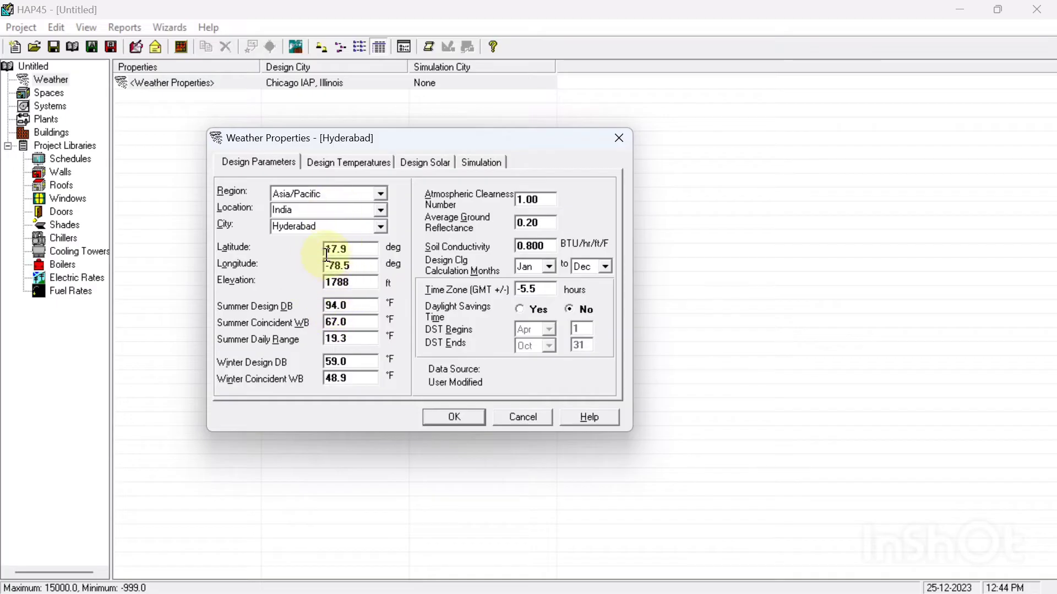
- Set the Hyderabad summer design dry bulb to 107 °F, coincident wet bulb to 78 °F and daily range to 14 °F
click(359, 308)
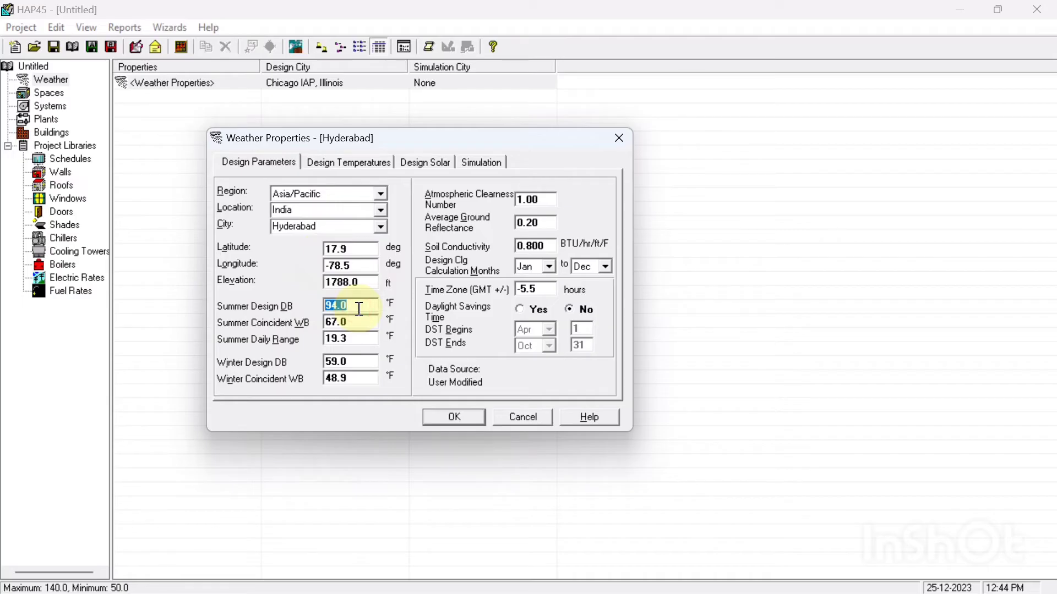
text(107)
click(359, 323)
text(78)
click(359, 340)
text(14)
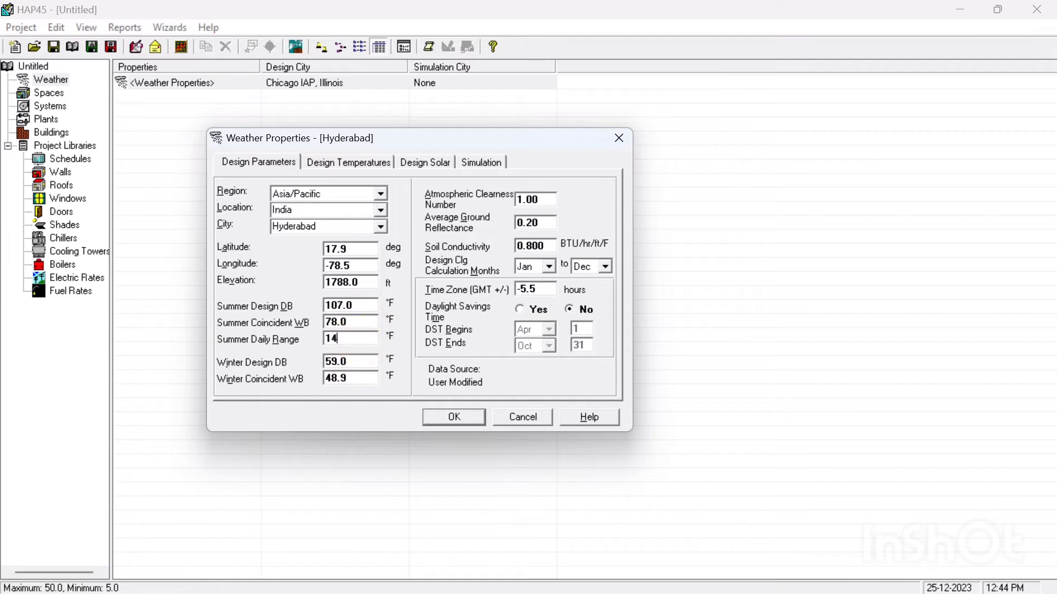
- Set the Hyderabad winter design dry bulb to 55 °F and its coincident wet bulb to 48 °F
click(364, 355)
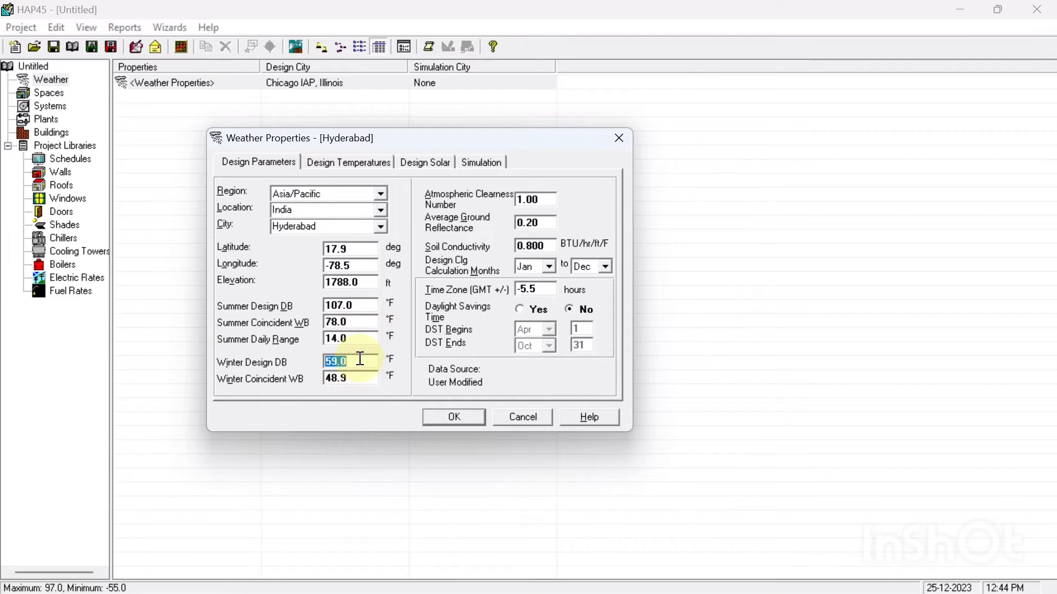
text(55)
click(362, 379)
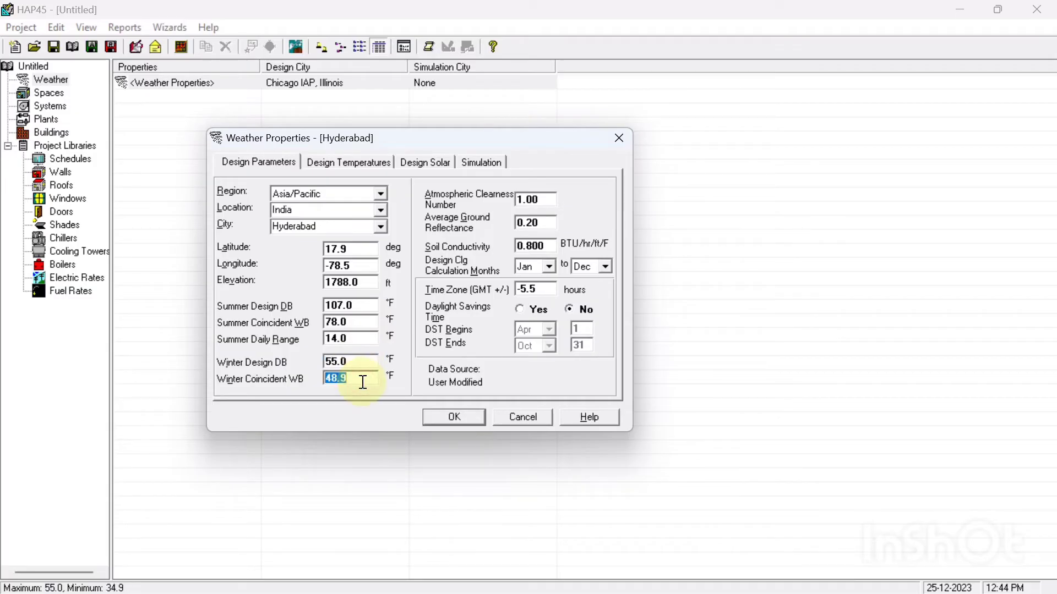
text(48)
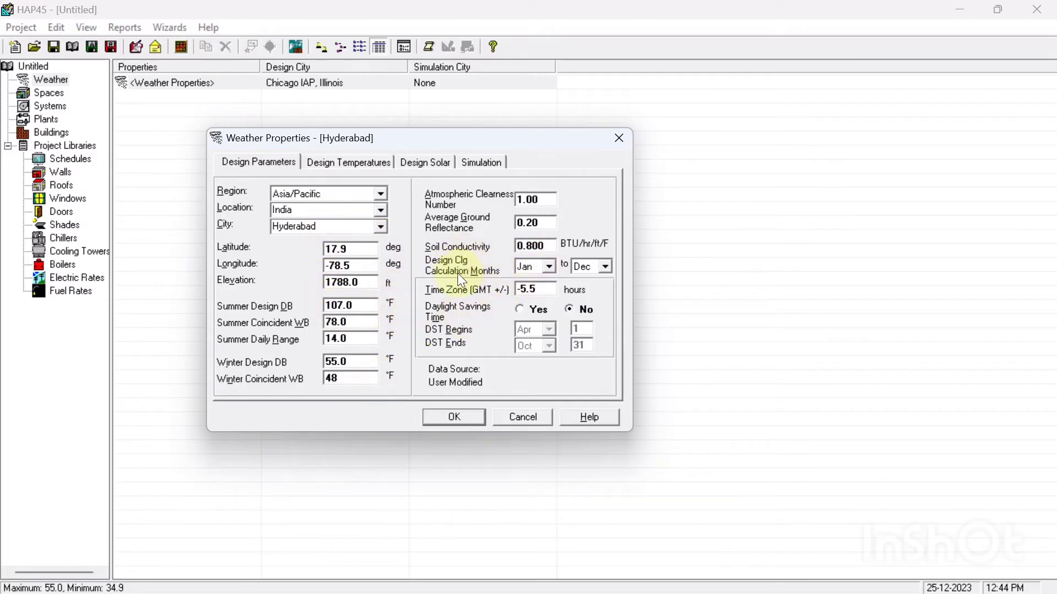
- Set the design cooling calculation months to May through Jul and accept the weather properties
click(548, 266)
scroll(530, 332, down, 1)
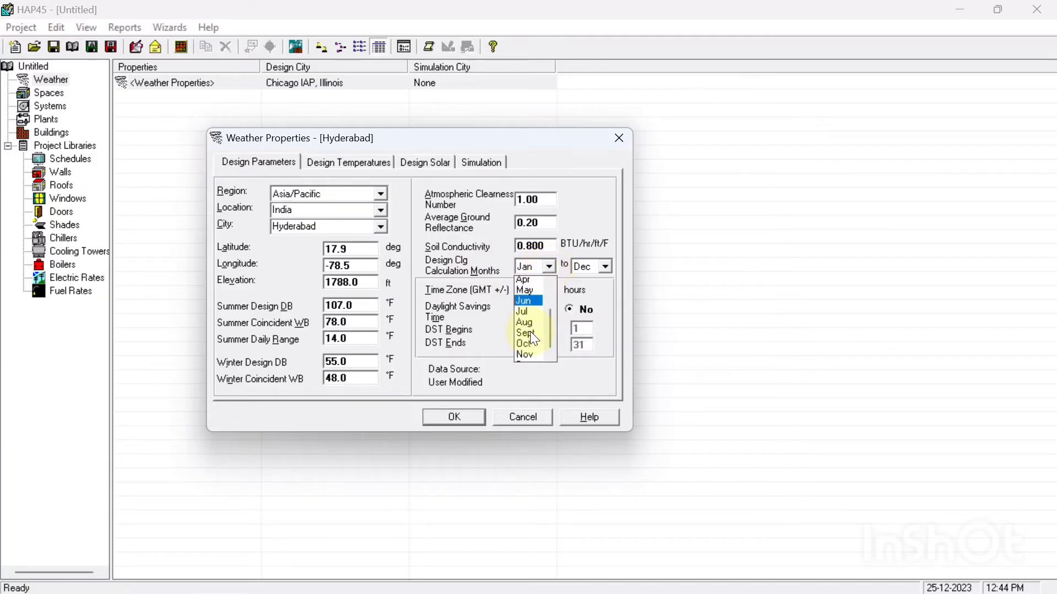
scroll(531, 319, up, 2)
click(532, 312)
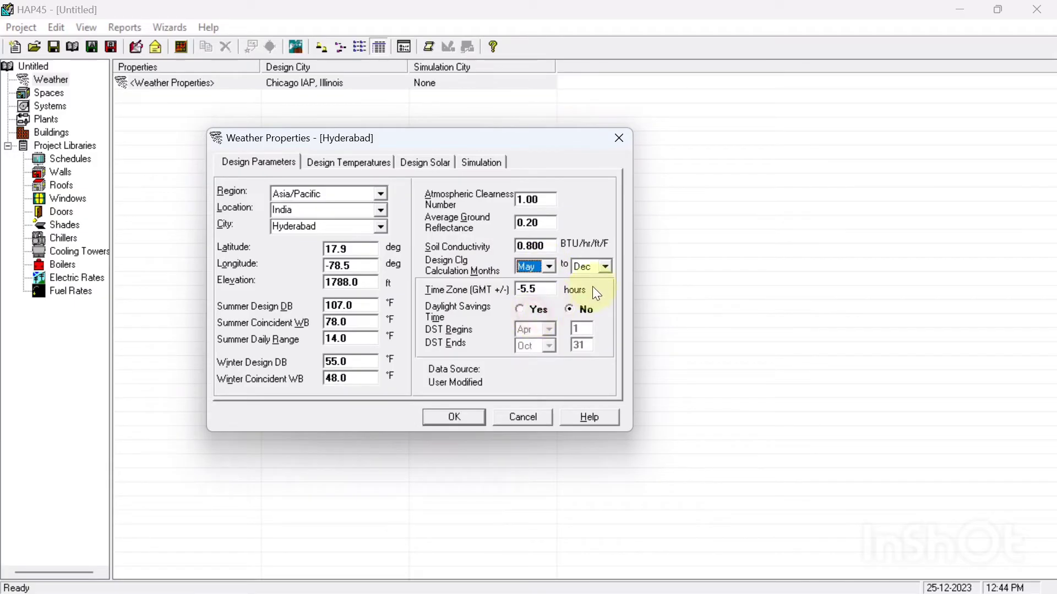
click(606, 267)
scroll(593, 320, up, 1)
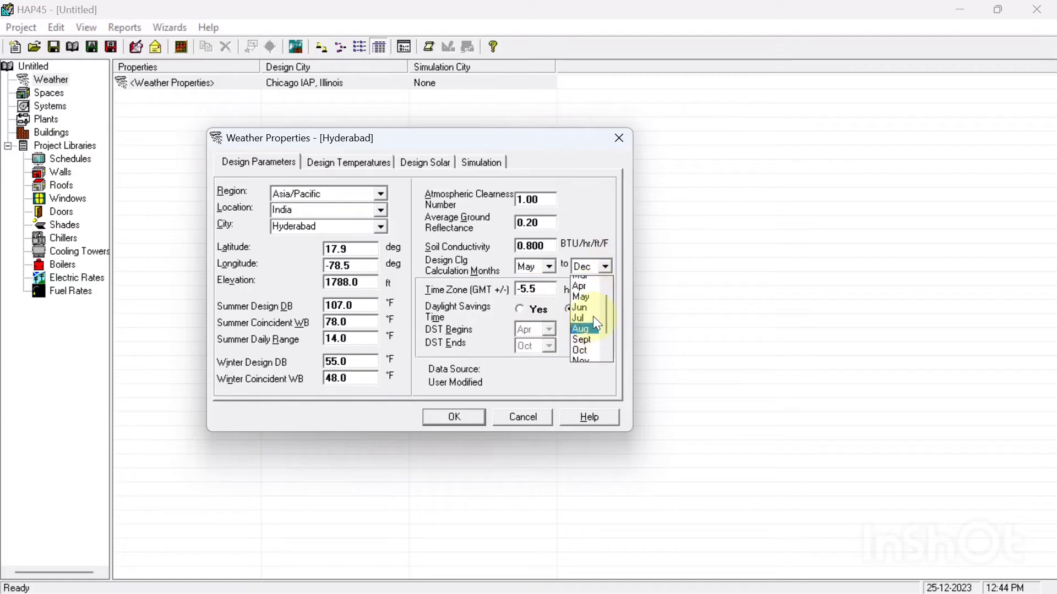
click(590, 337)
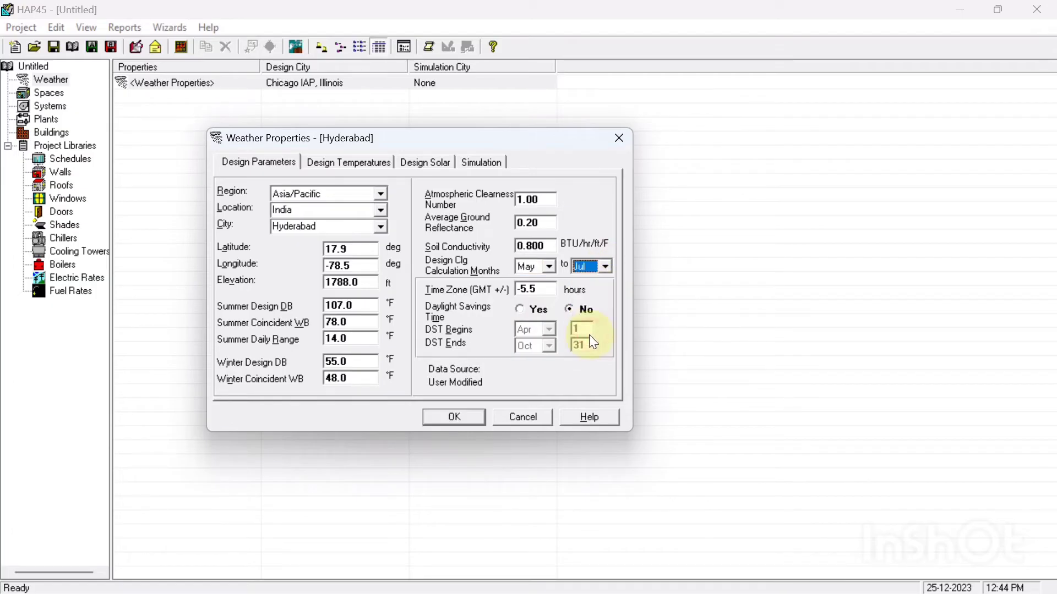
click(461, 416)
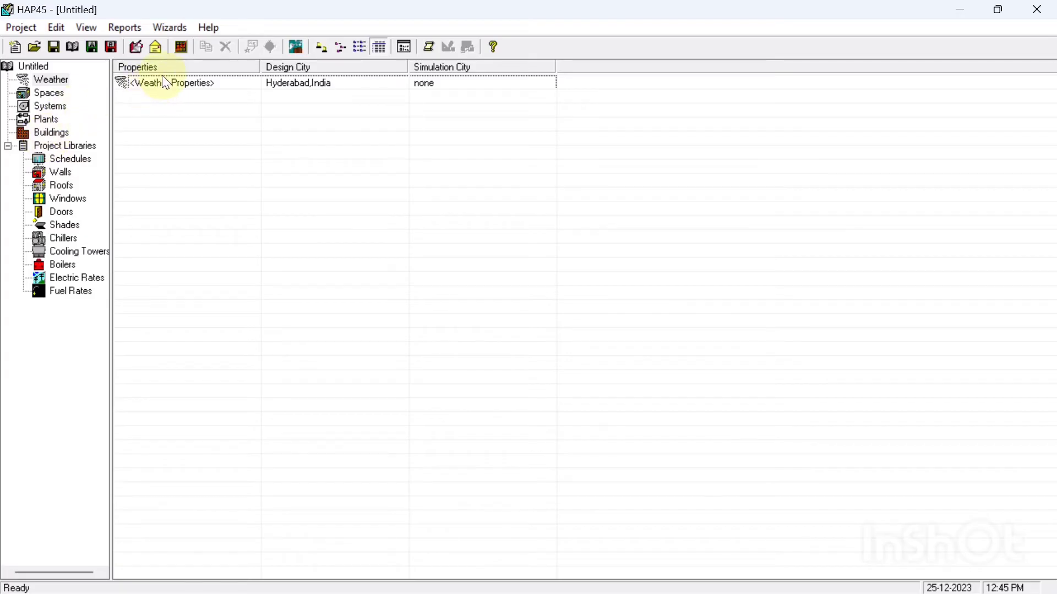
- List the project's spaces and open the general properties of the space 1 ACCOUNTS DEPARTMENT
click(56, 108)
click(55, 96)
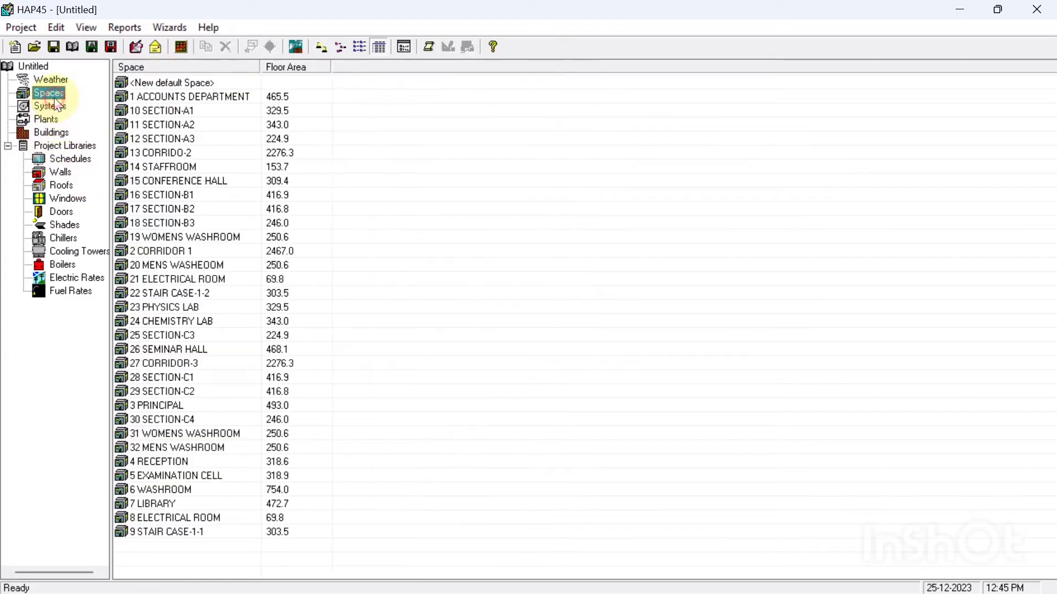
double_click(186, 98)
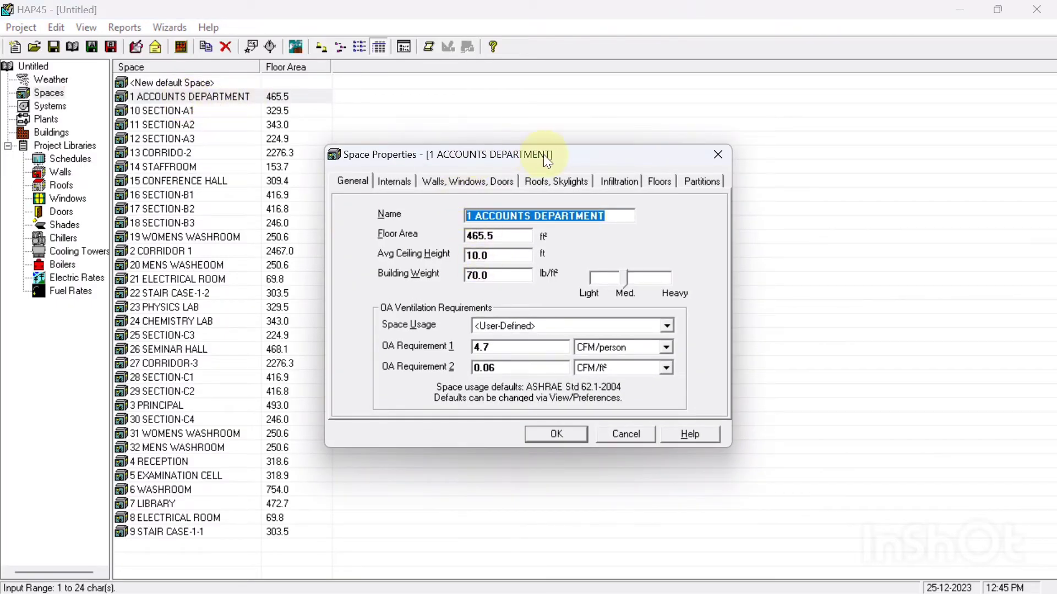
drag(536, 153, 532, 145)
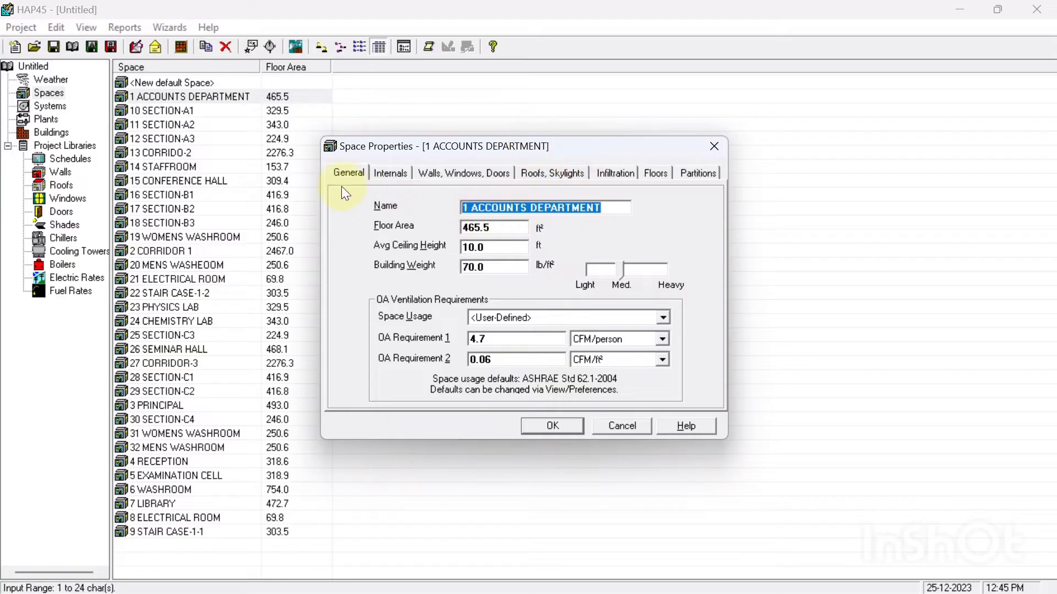
click(348, 174)
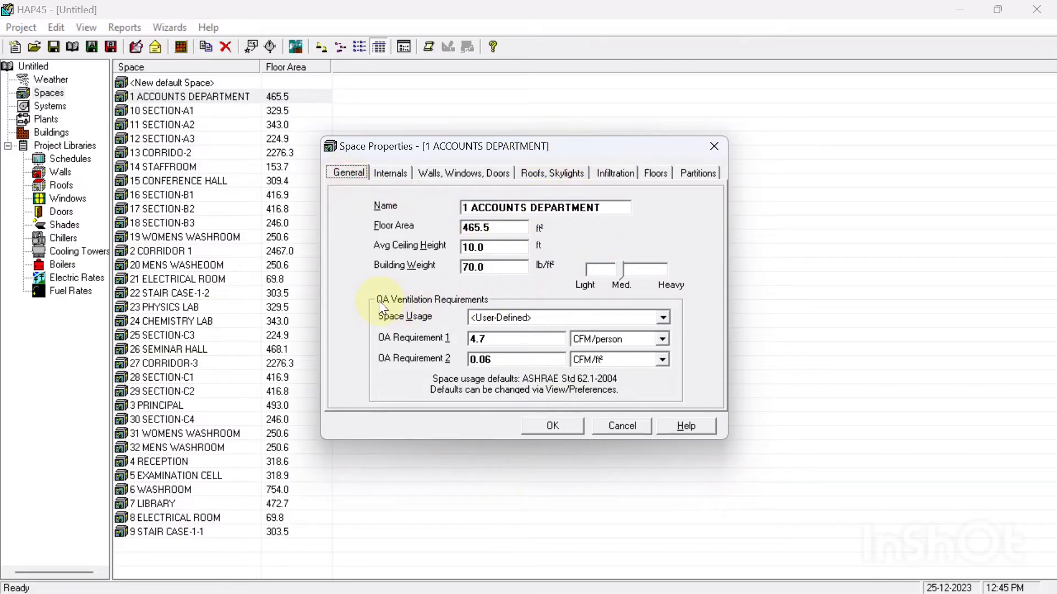
- Set the accounts department's space usage to MISCELLANEOUS: Bank vault/safe deposit in its outdoor air ventilation requirements
click(663, 318)
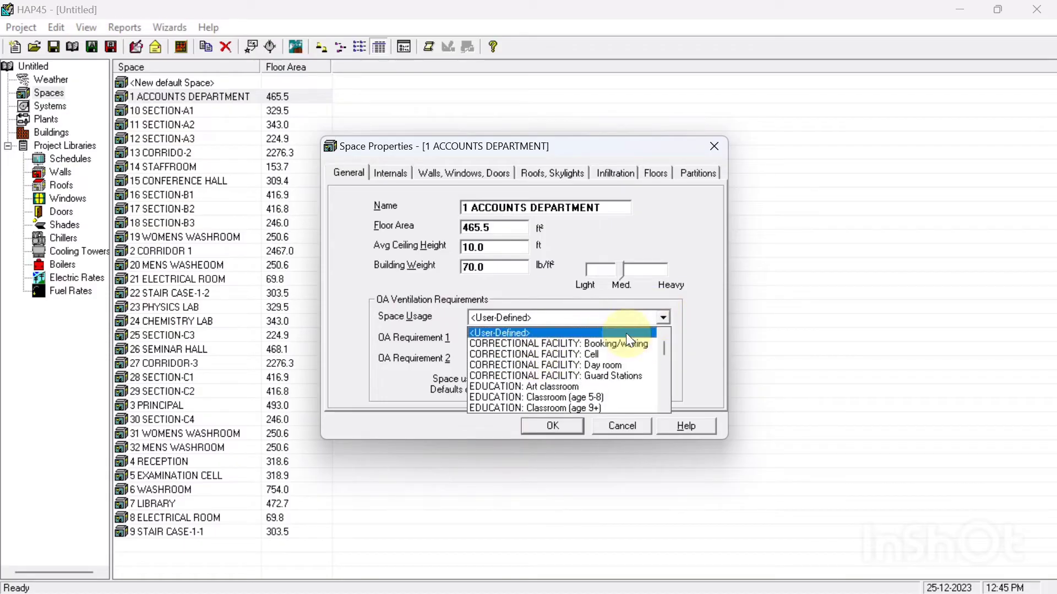
click(654, 318)
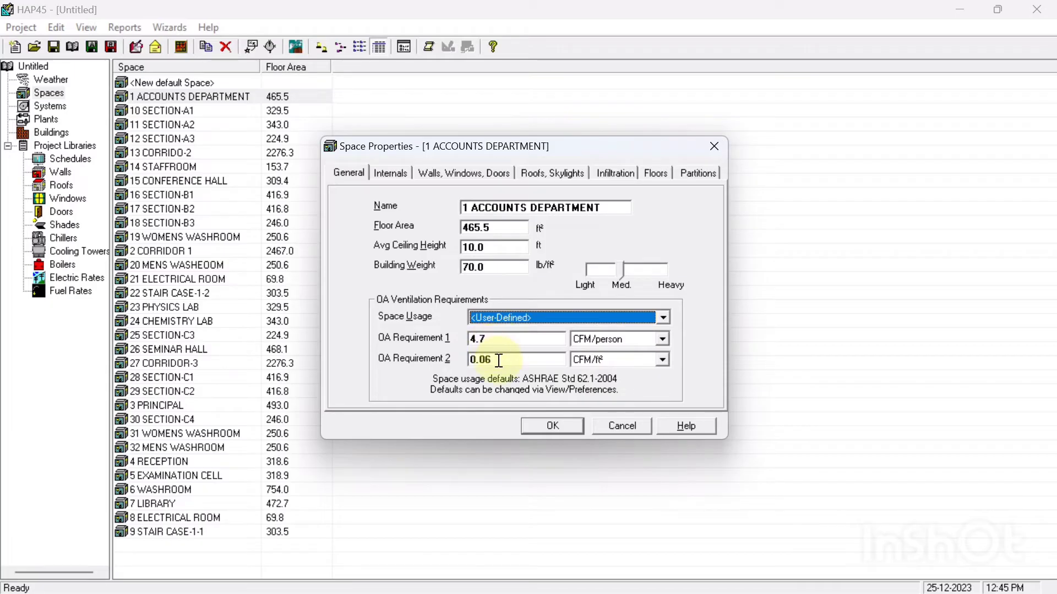
click(666, 316)
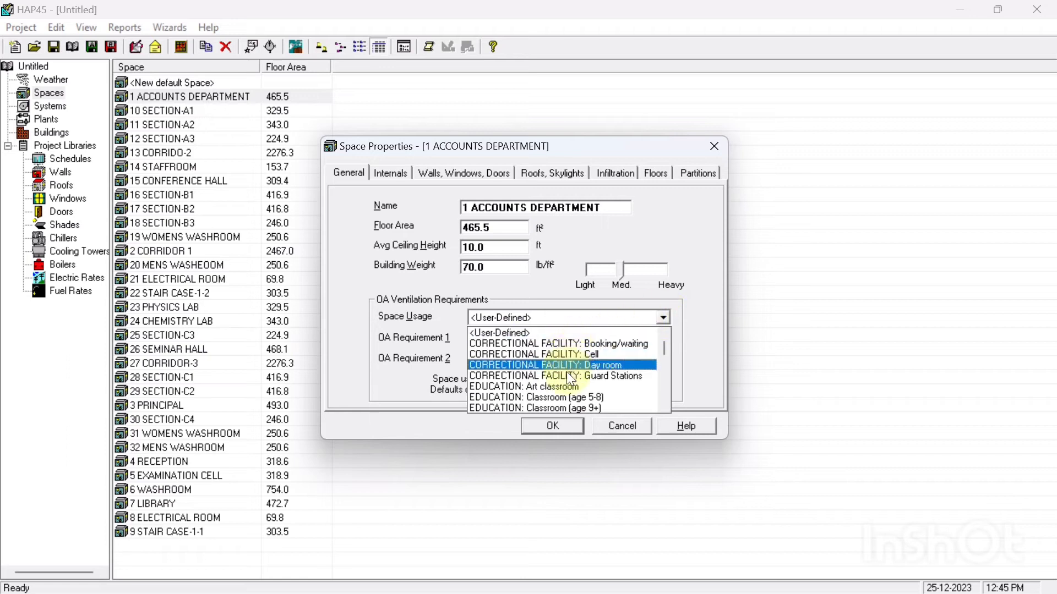
scroll(566, 381, down, 2)
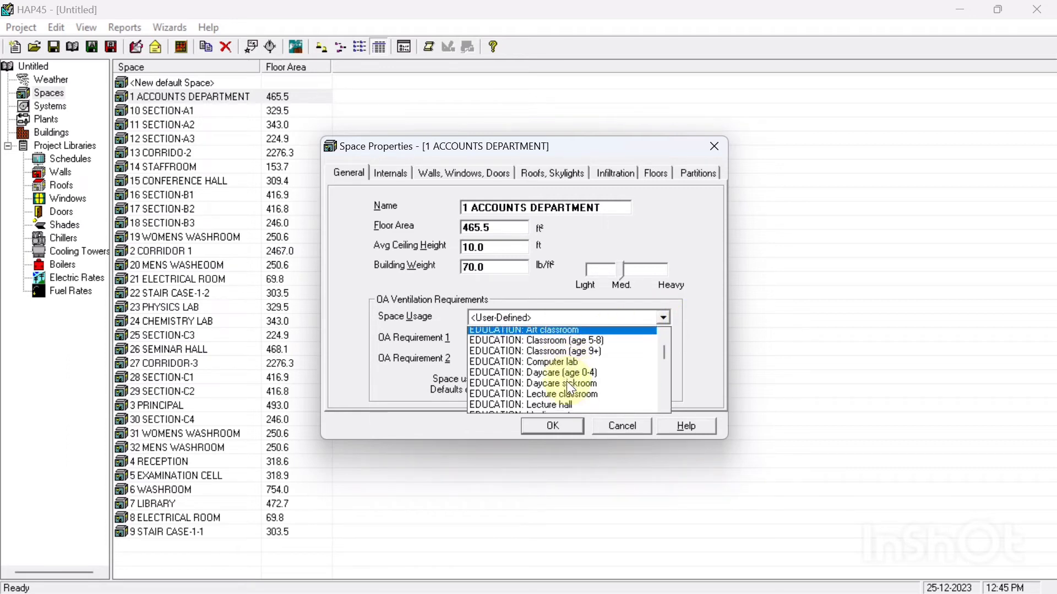
scroll(566, 381, down, 3)
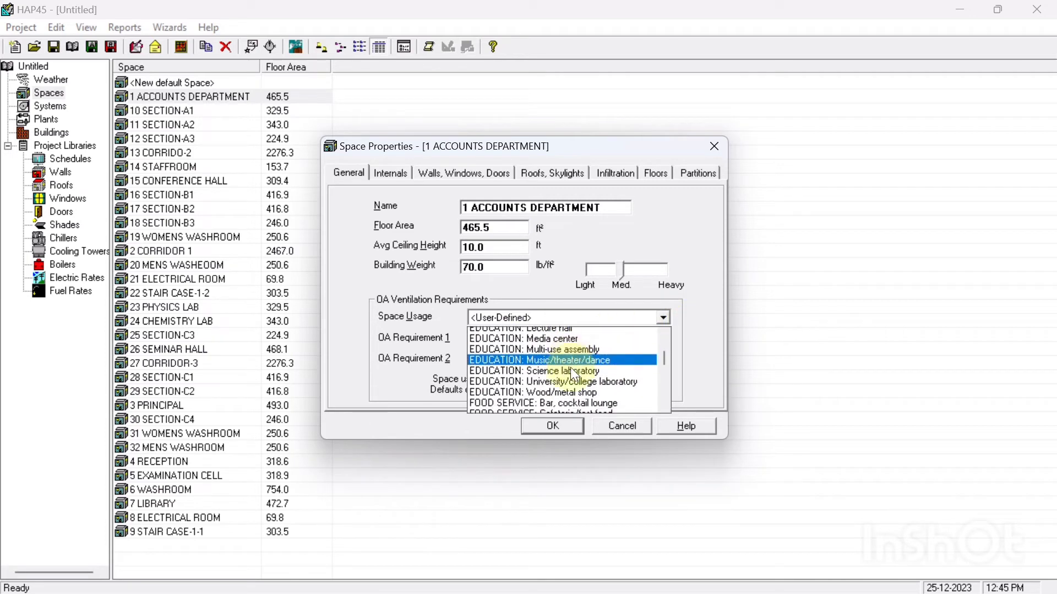
scroll(571, 368, down, 3)
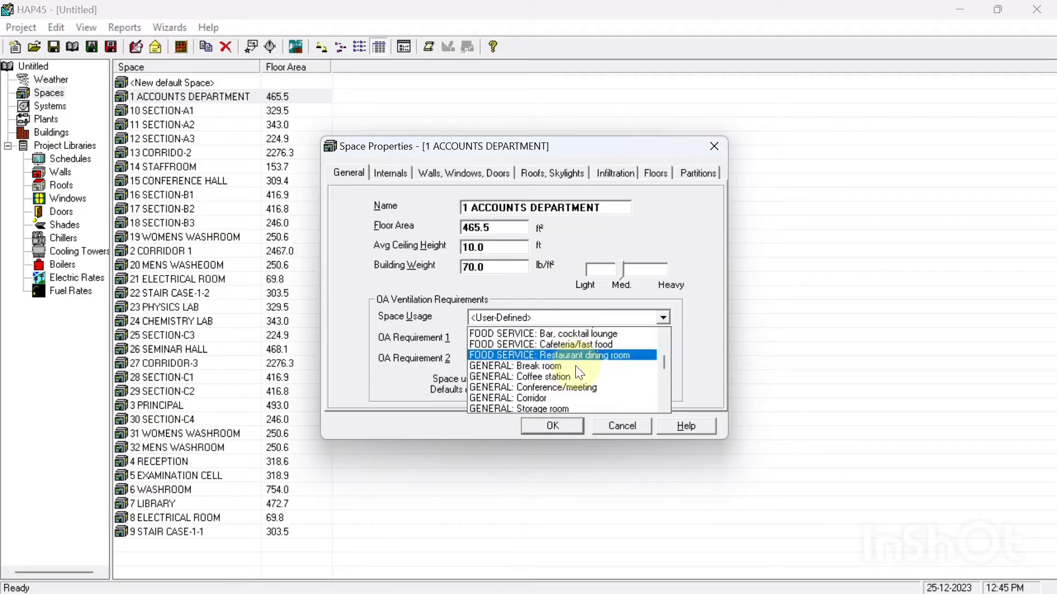
scroll(576, 367, down, 3)
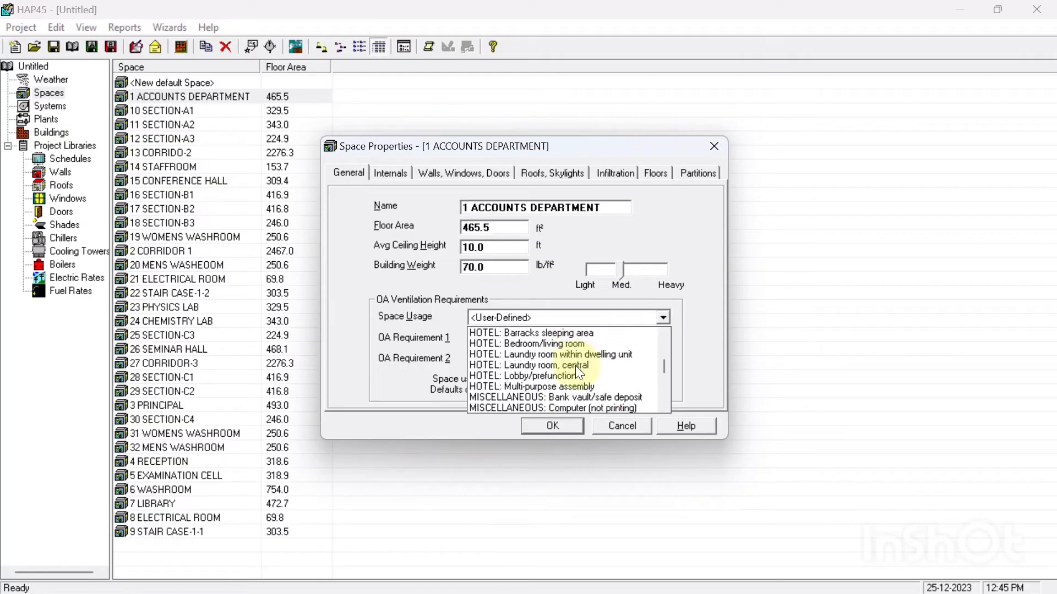
scroll(583, 363, up, 1)
scroll(584, 363, down, 1)
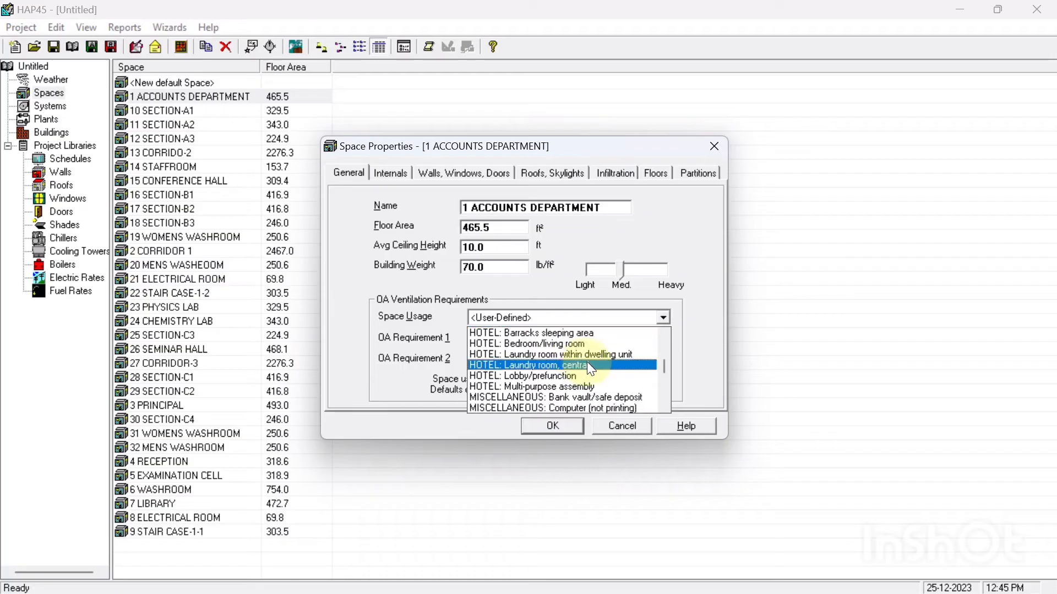
scroll(603, 358, down, 1)
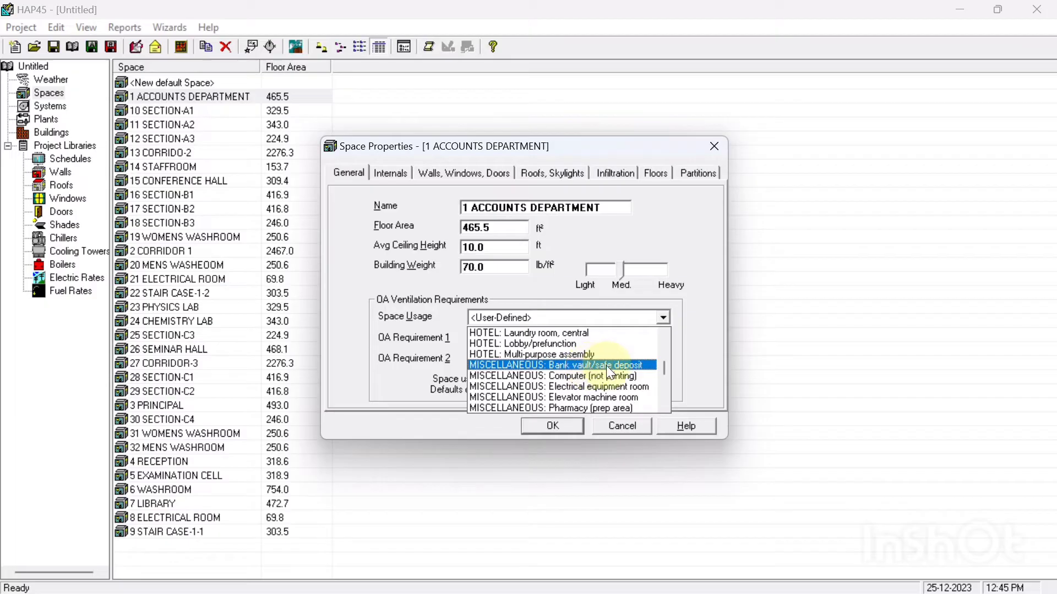
scroll(606, 366, down, 1)
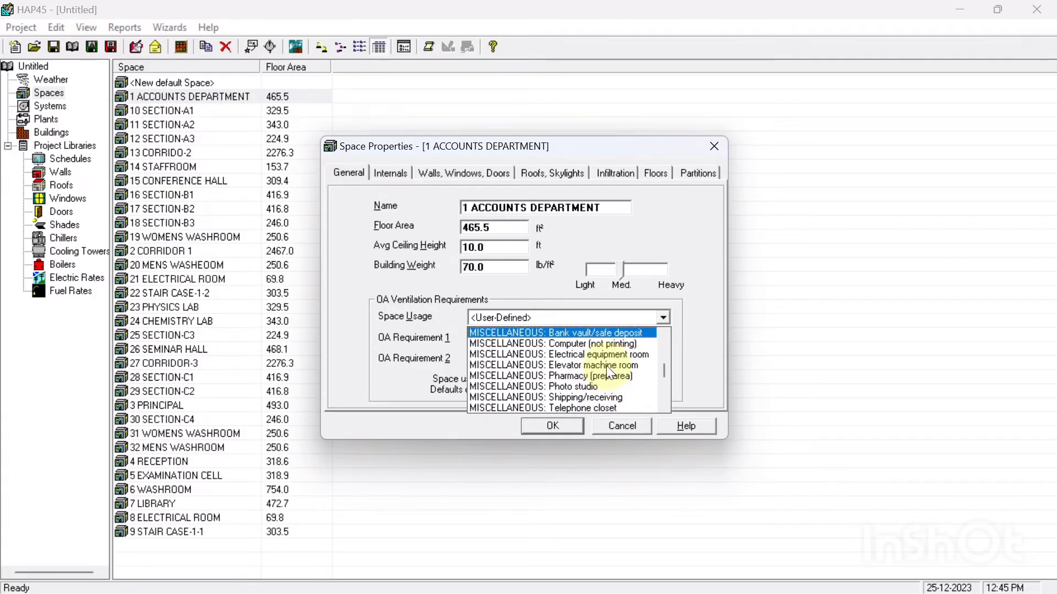
click(561, 333)
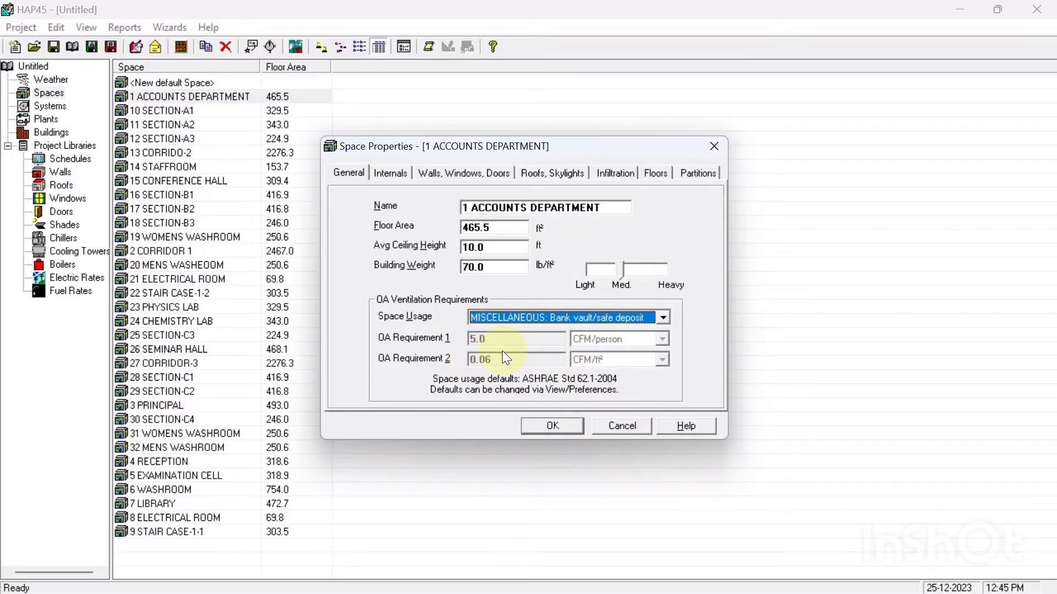
- Review the accounts department's settings for internal loads, walls, windows and doors, roofs and skylights, and infiltration
click(396, 179)
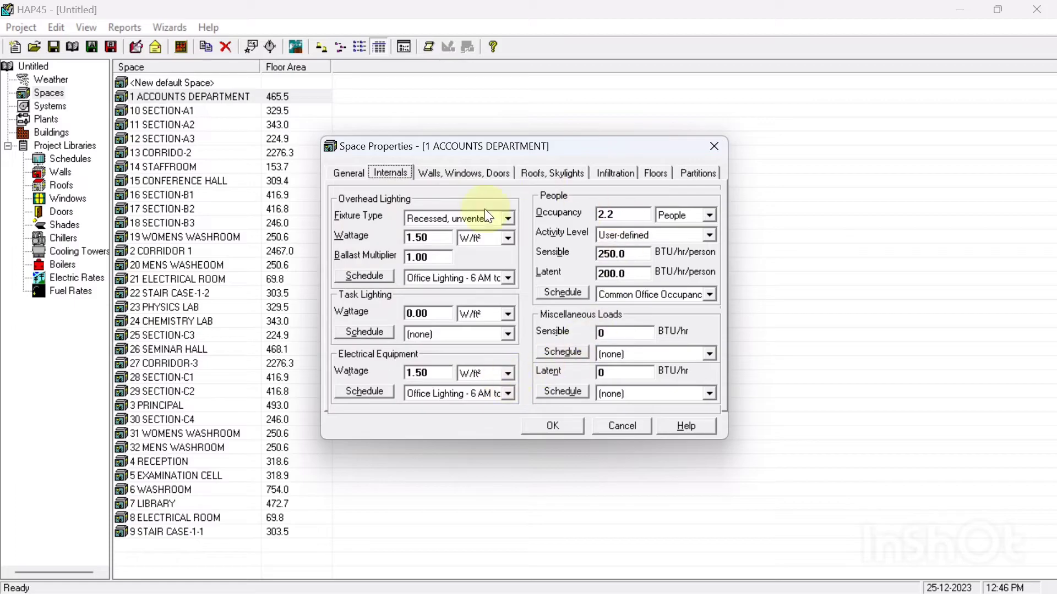
click(462, 170)
click(560, 175)
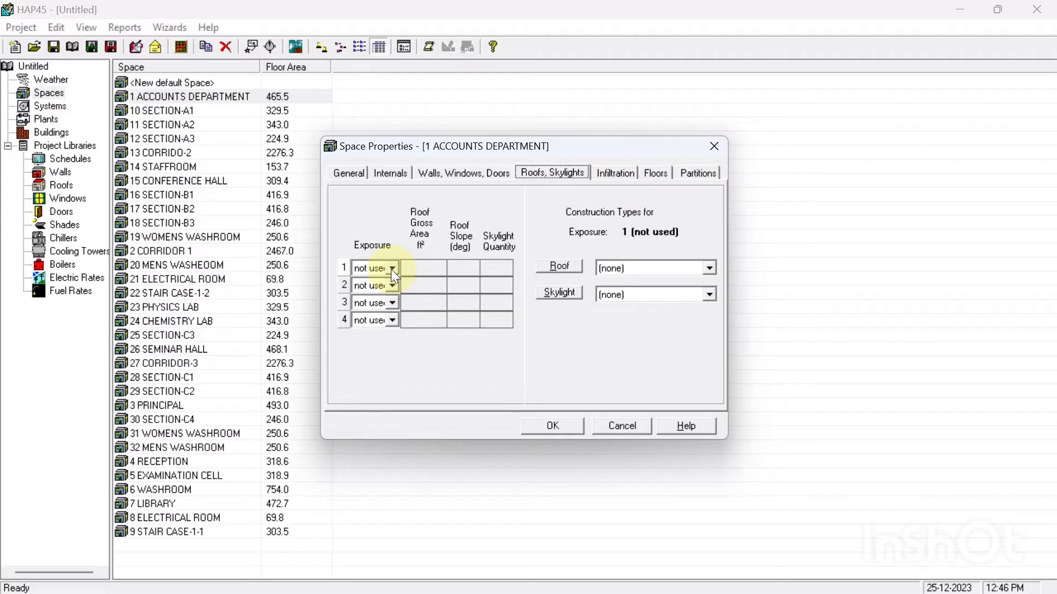
click(624, 176)
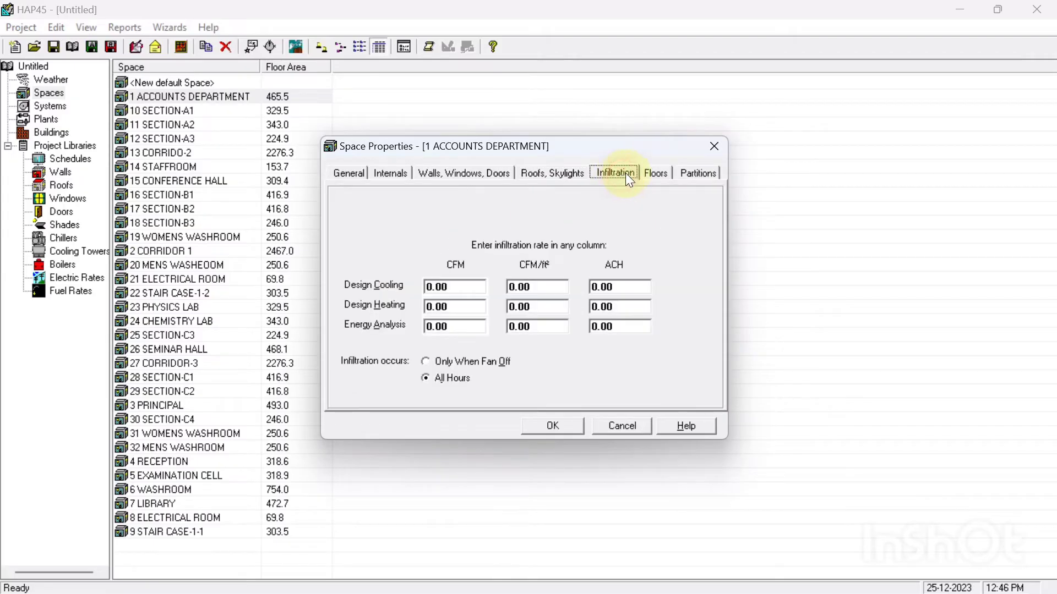
- Make the accounts department's floor Floor Above Unconditioned Space, with unconditioned max 102 °F, ambient max 107 °F and unconditioned min 60 °F
click(660, 174)
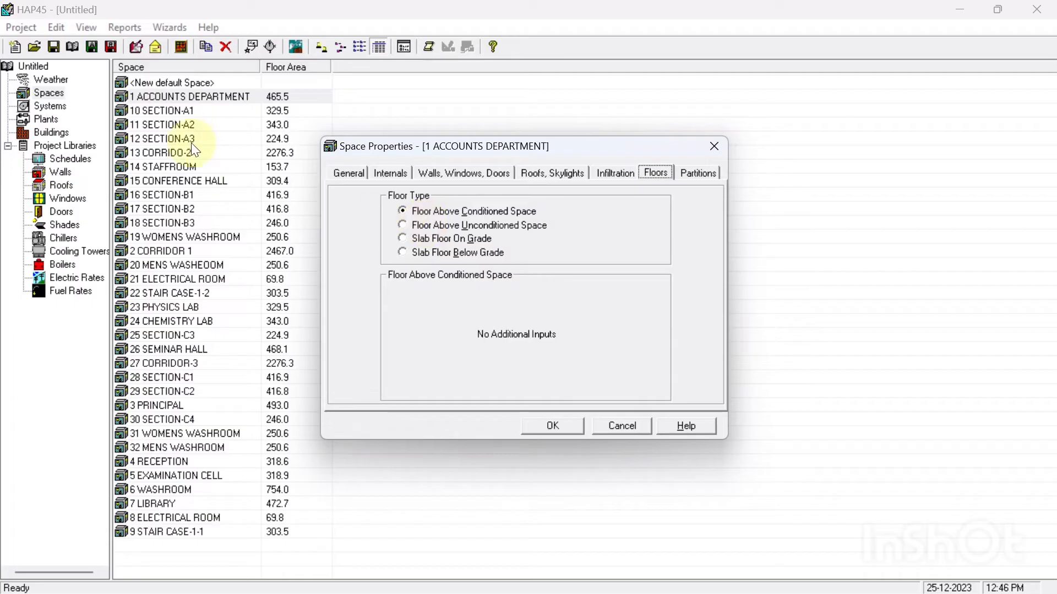
click(403, 225)
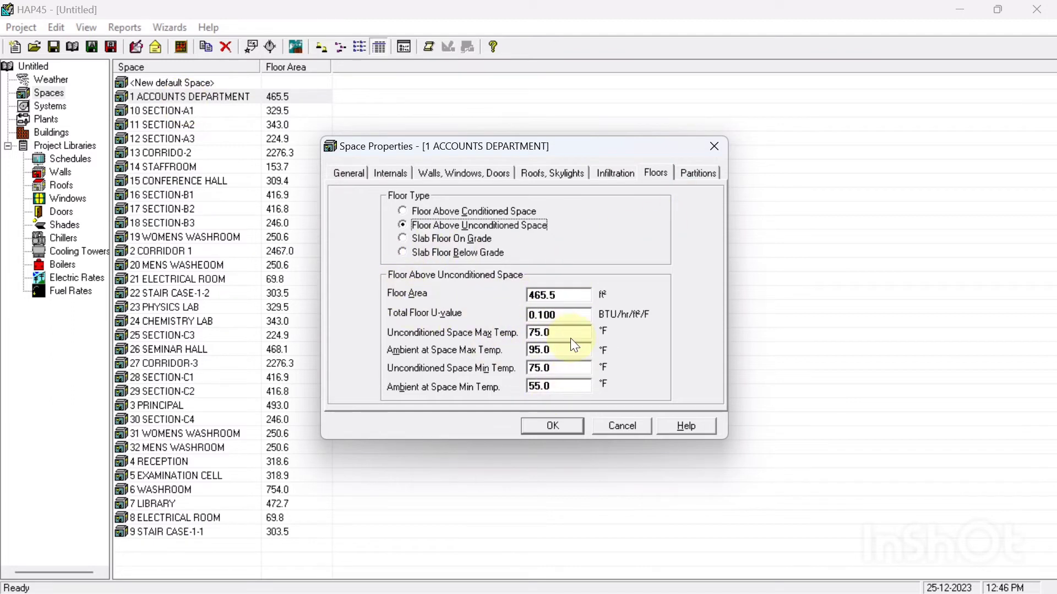
double_click(563, 353)
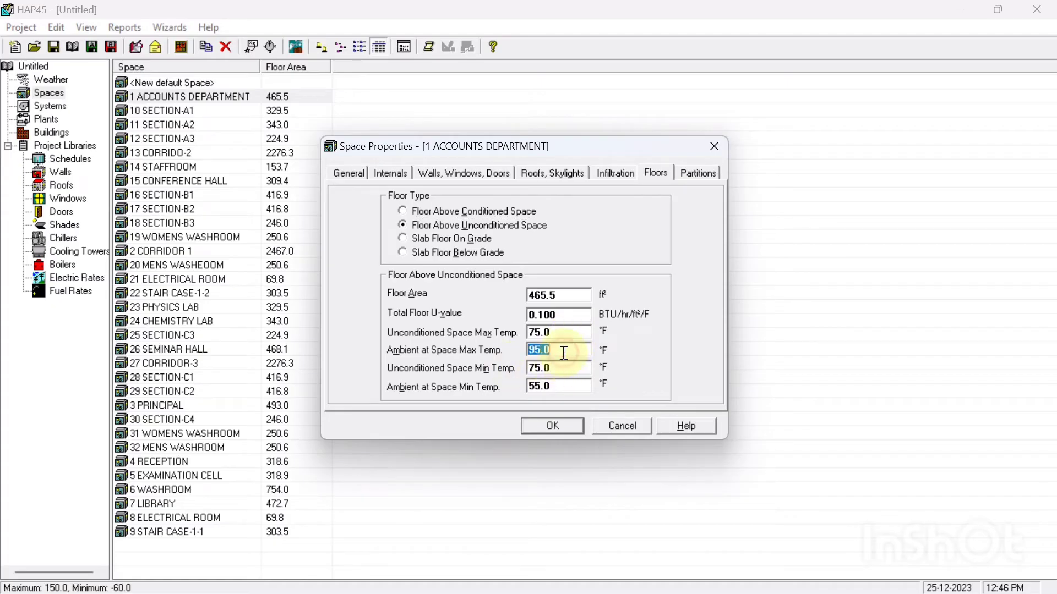
text(107)
double_click(566, 338)
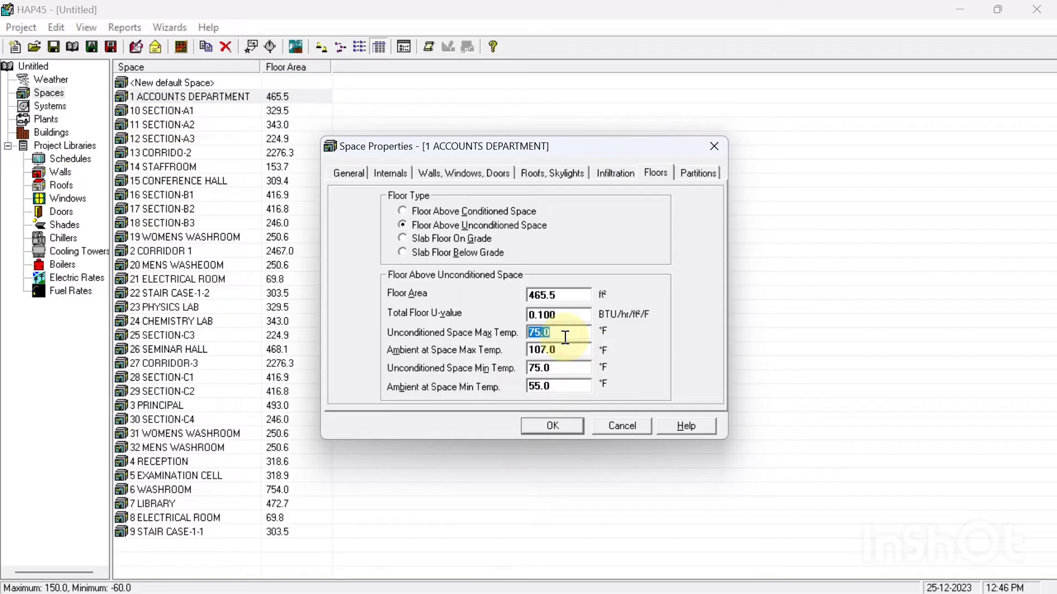
text(102)
double_click(570, 368)
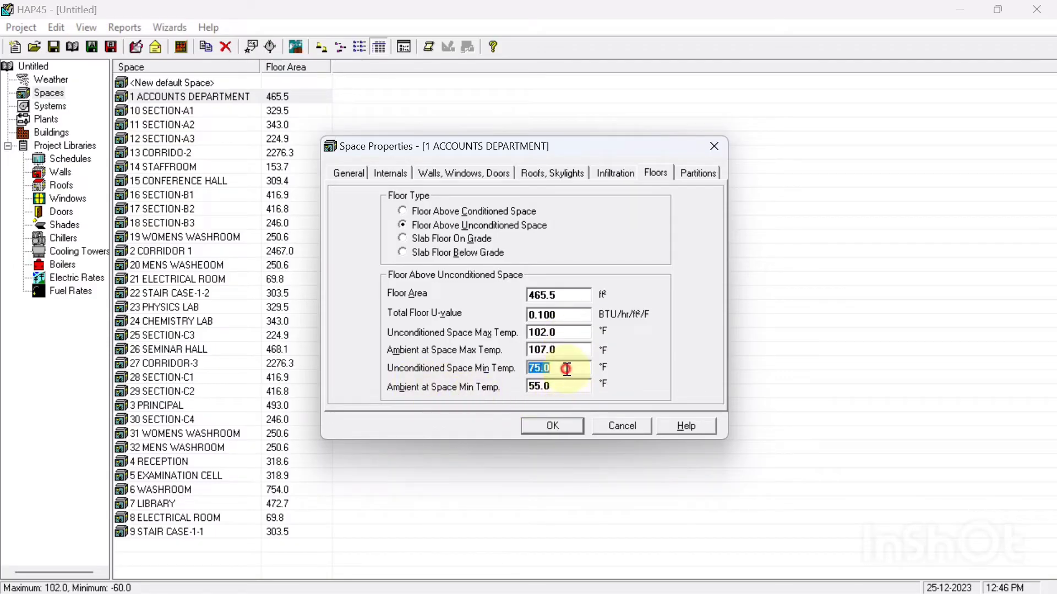
text(60)
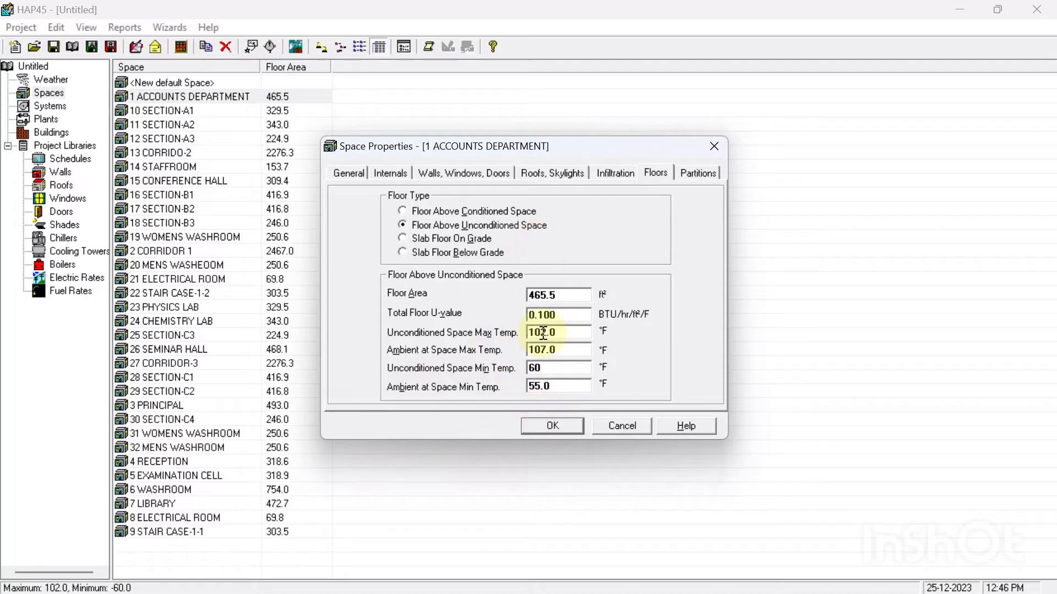
- Make Partition 1 of the accounts department a wall partition
click(696, 177)
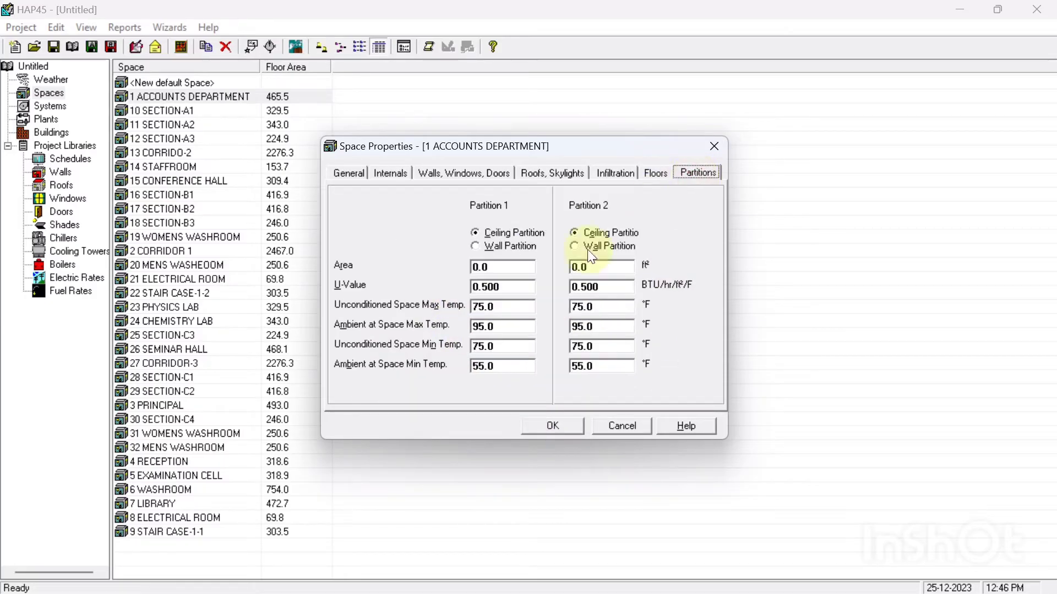
click(477, 246)
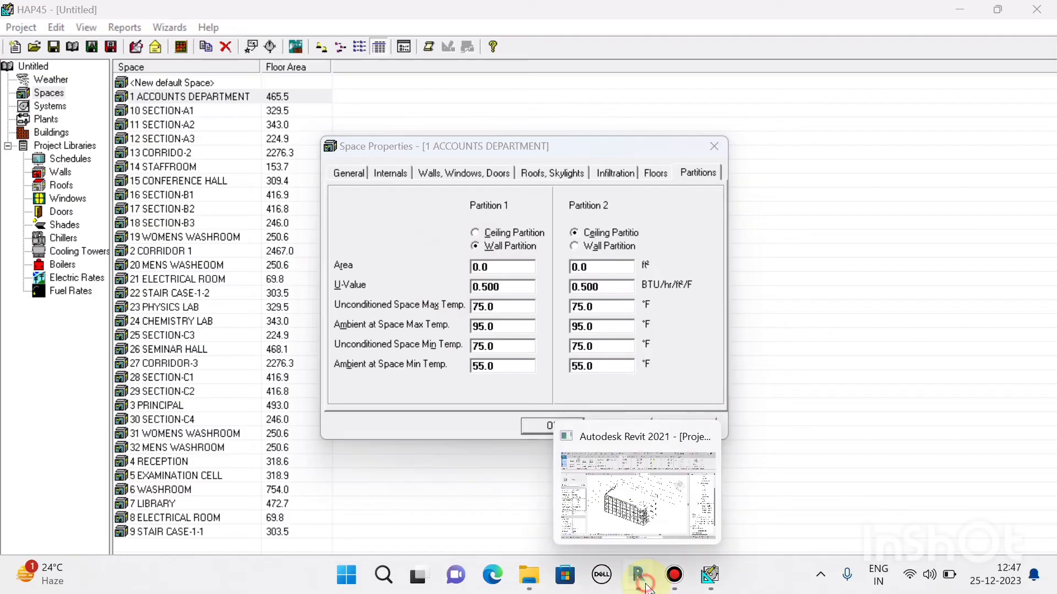
- Switch to Revit and open the 0-GF floor plan at the accounts department and its corridor wall
click(643, 587)
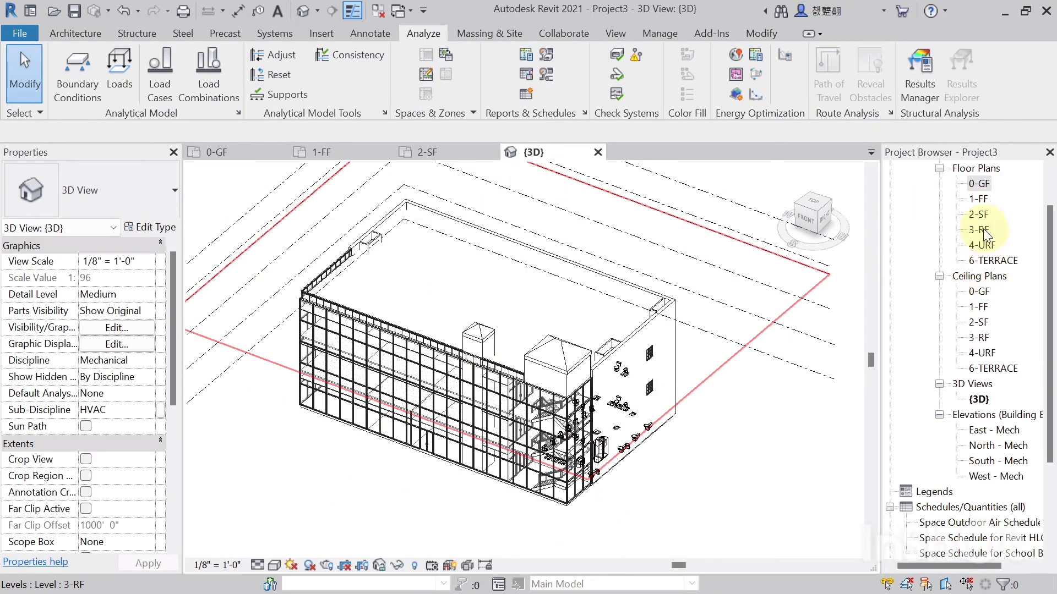
scroll(983, 229, up, 1)
double_click(980, 229)
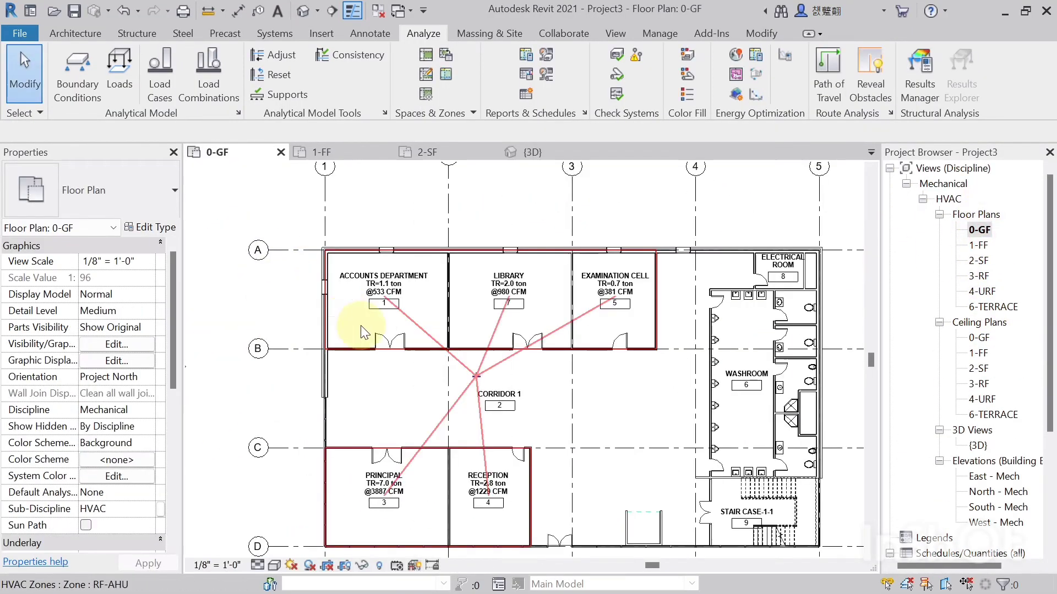
scroll(361, 326, up, 2)
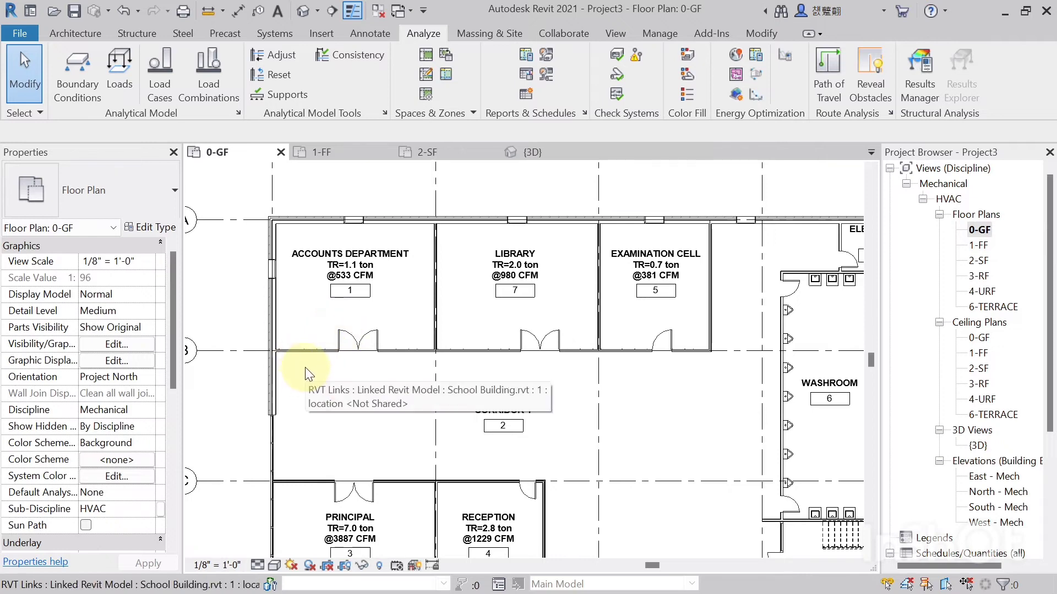
middle_drag(305, 368, 318, 365)
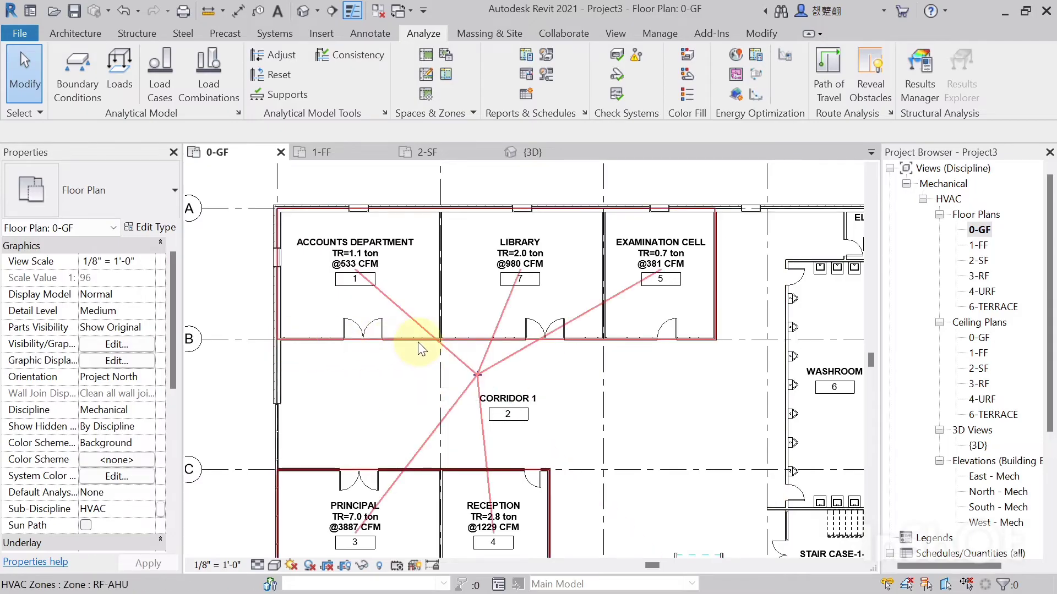
scroll(322, 359, up, 1)
middle_drag(341, 374, 363, 378)
- Dimension the accounts department's inside width along its corridor wall, measuring between wall faces with an aligned dimension
key(d)
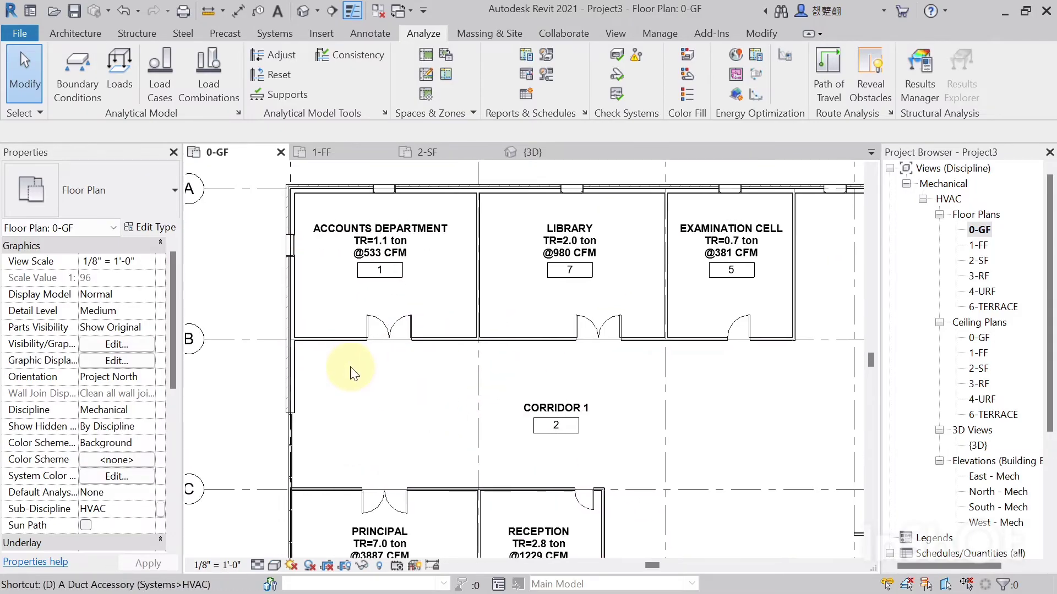
key(i)
scroll(300, 333, up, 2)
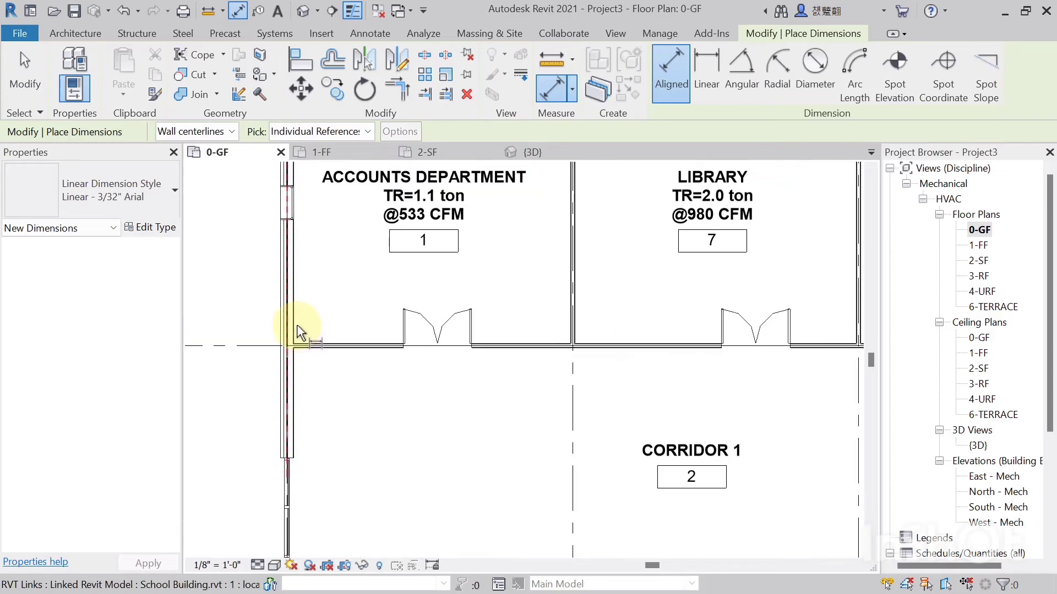
click(230, 131)
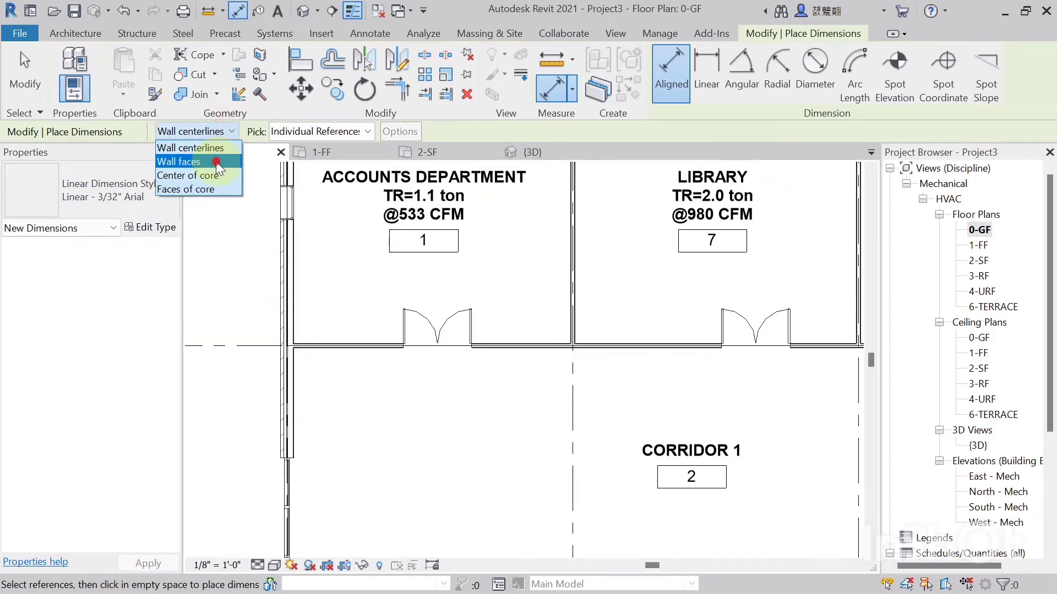
click(216, 163)
click(295, 328)
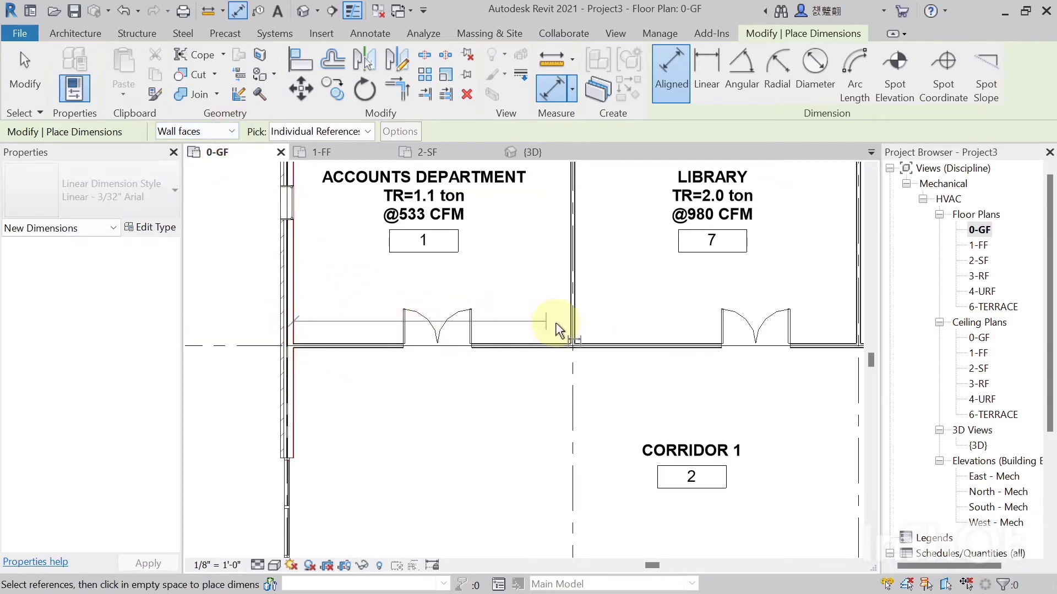
click(570, 329)
click(546, 379)
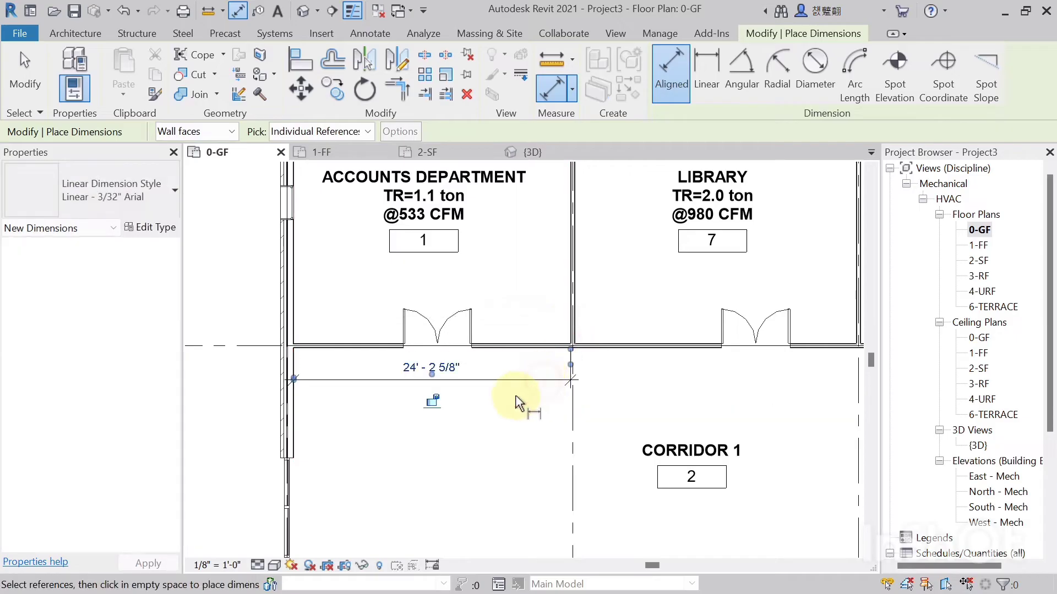
scroll(431, 393, up, 2)
key(Escape)
key(Escape)
scroll(432, 393, down, 2)
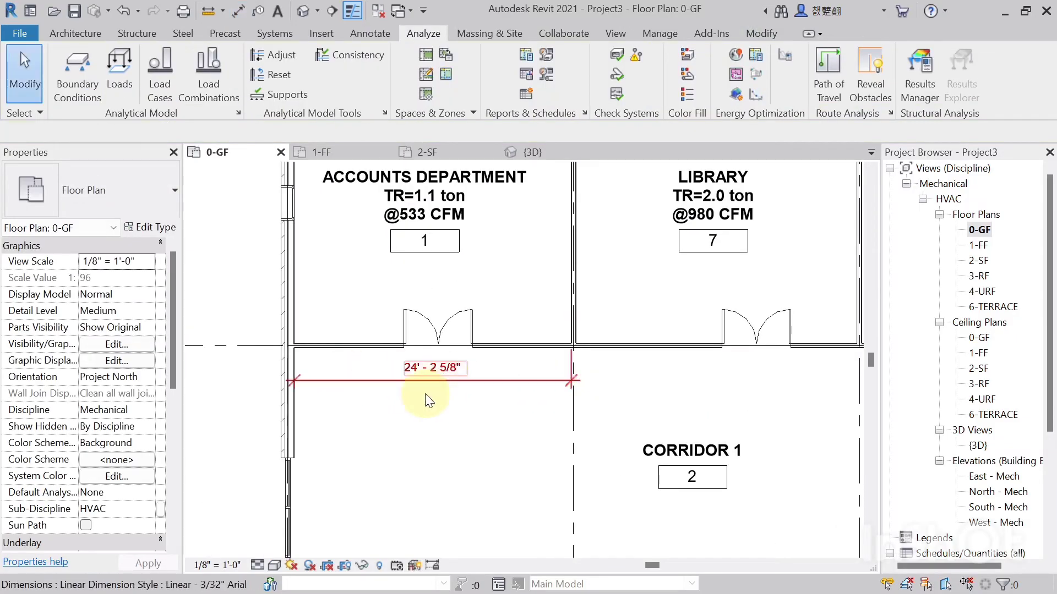
scroll(438, 416, down, 2)
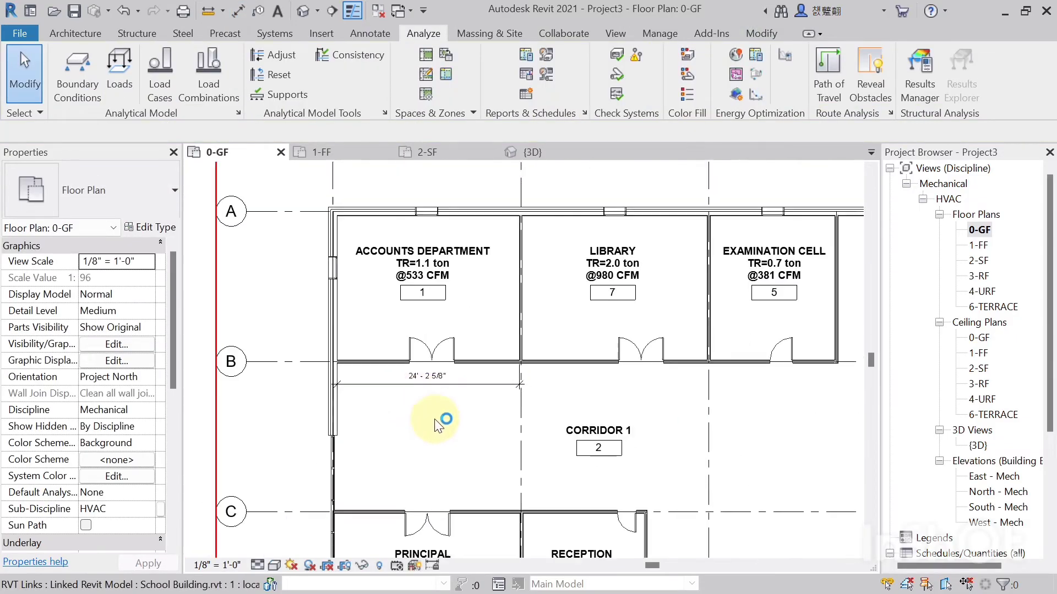
- Set the project's length units to Feet with the unit symbol ft
key(u)
key(n)
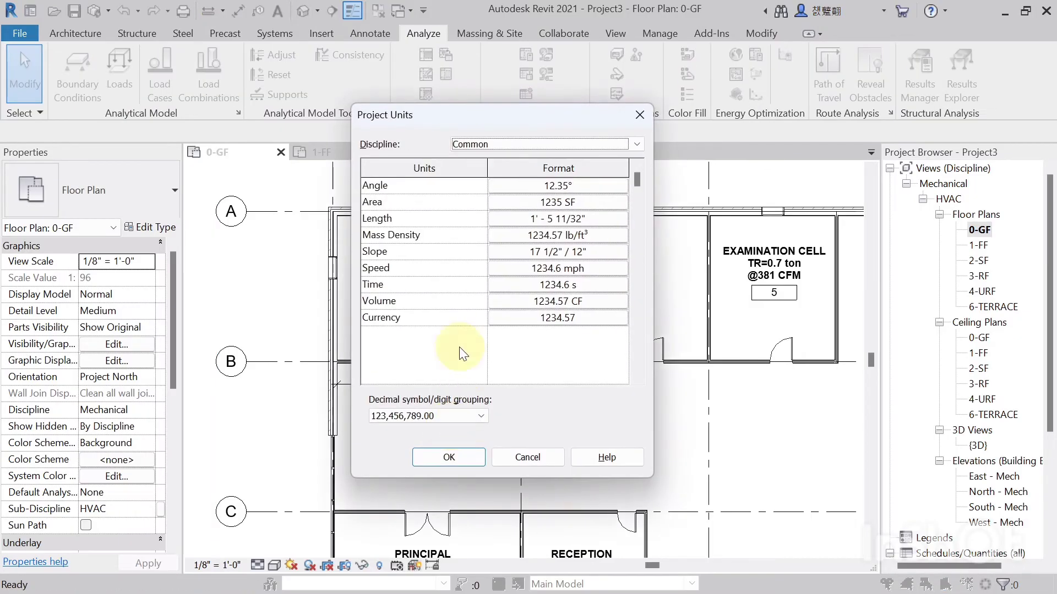
click(543, 220)
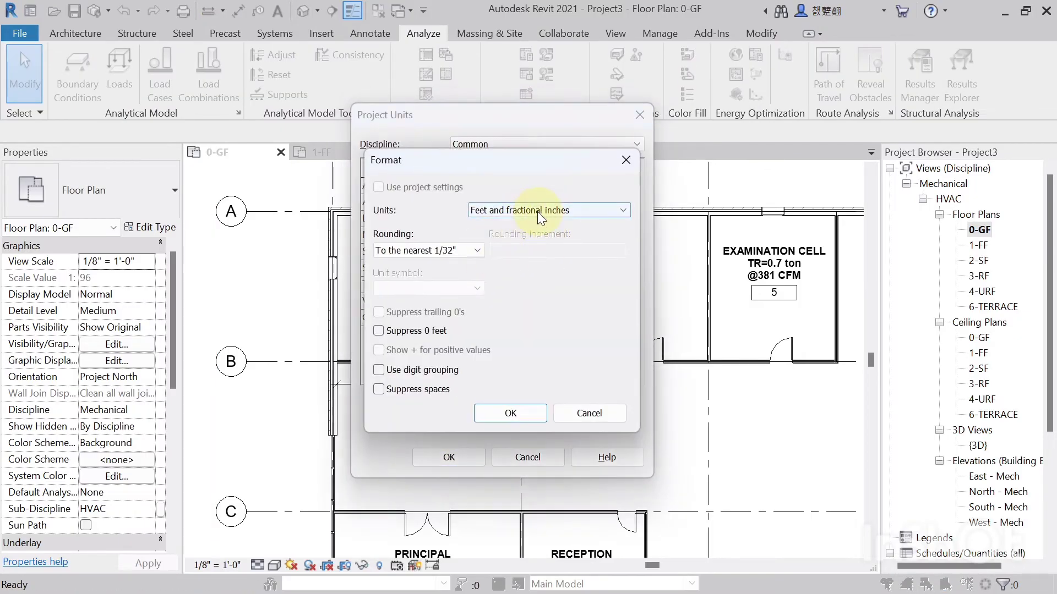
click(537, 211)
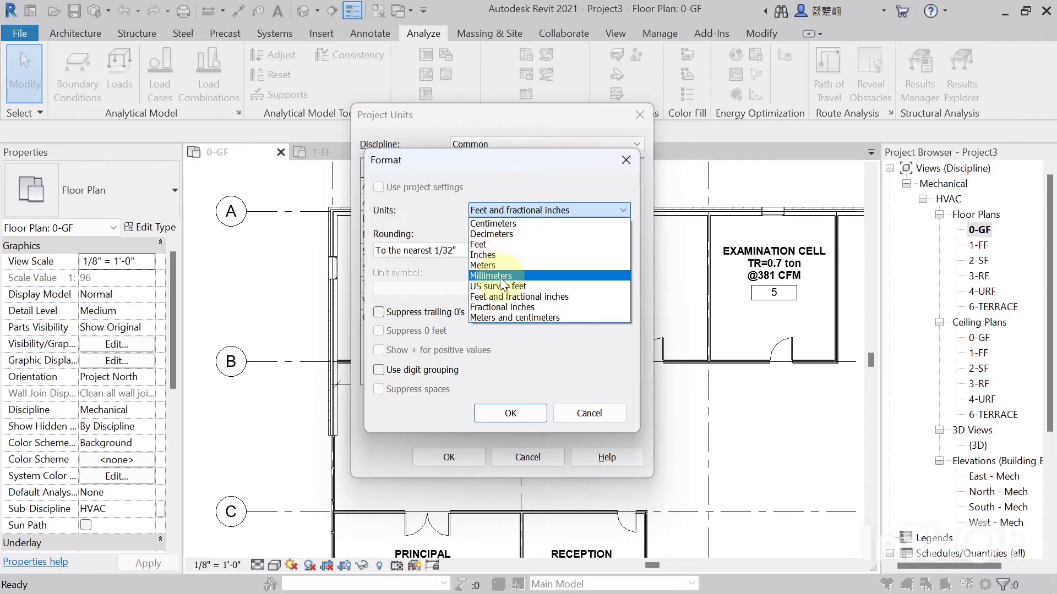
click(499, 246)
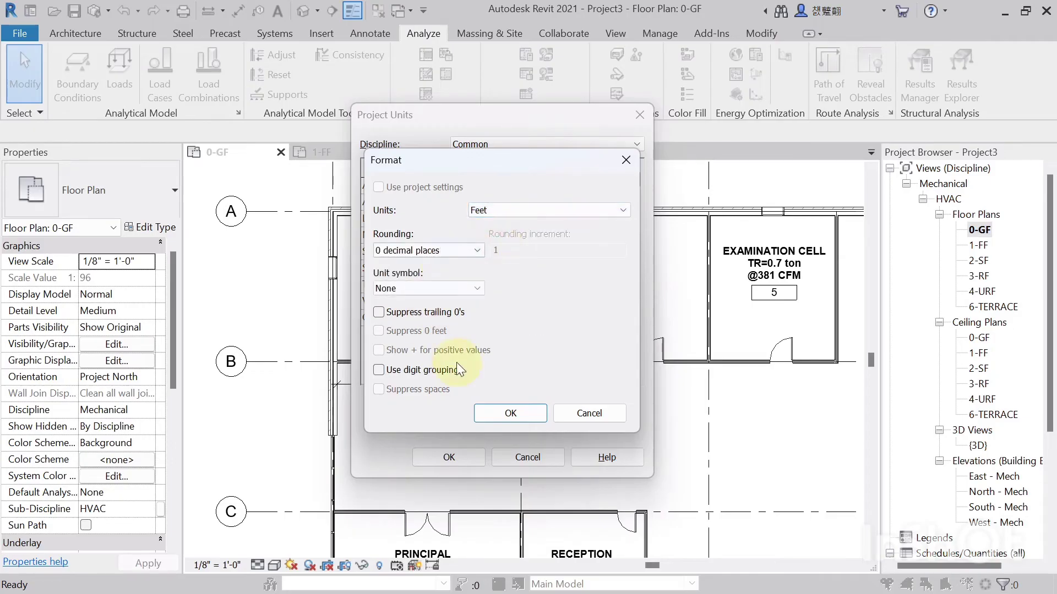
click(421, 292)
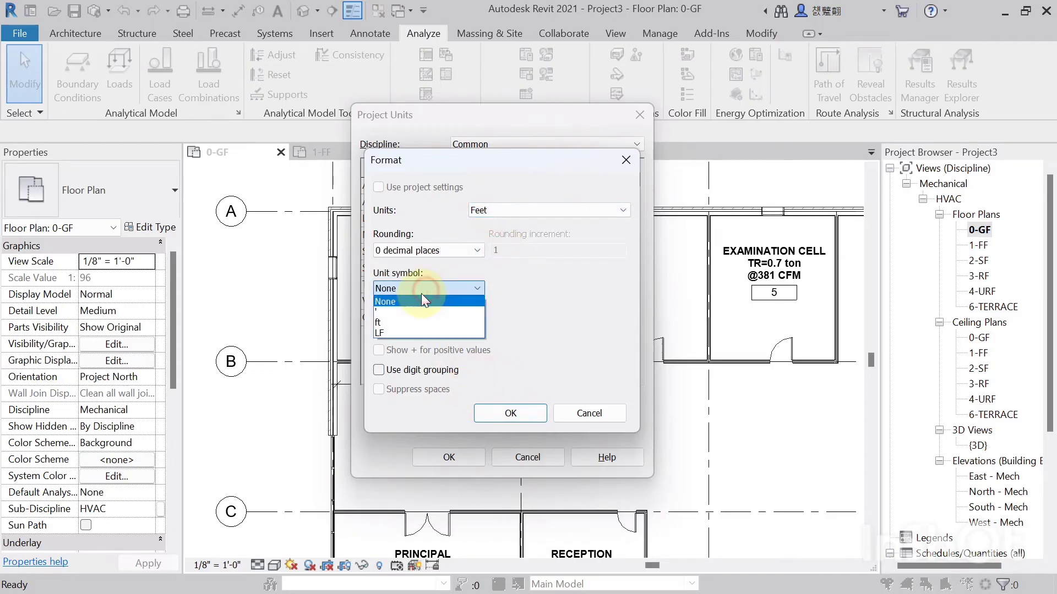
click(389, 323)
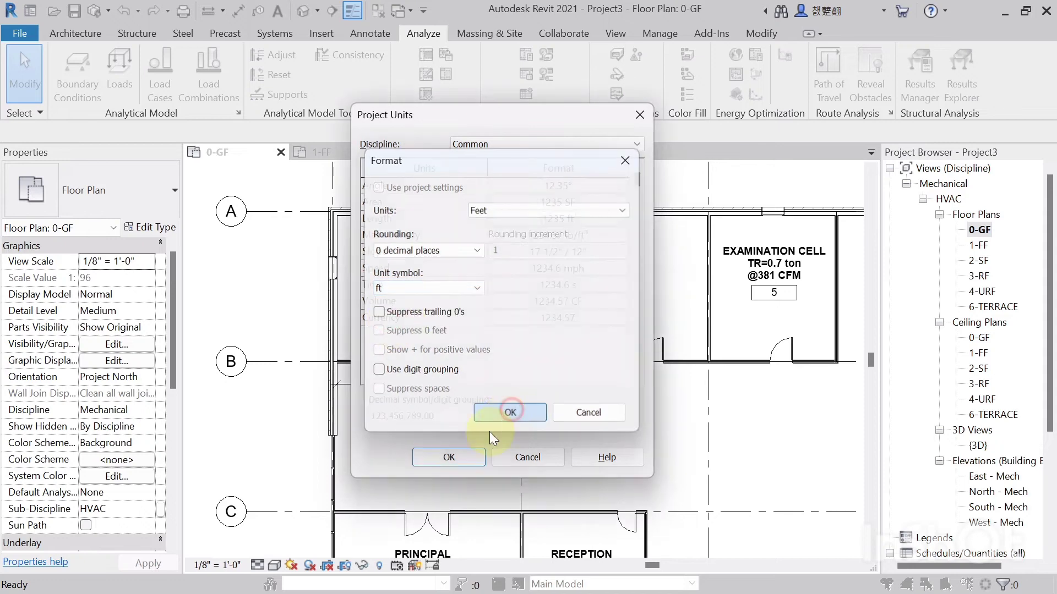
click(508, 414)
click(450, 456)
scroll(443, 421, up, 3)
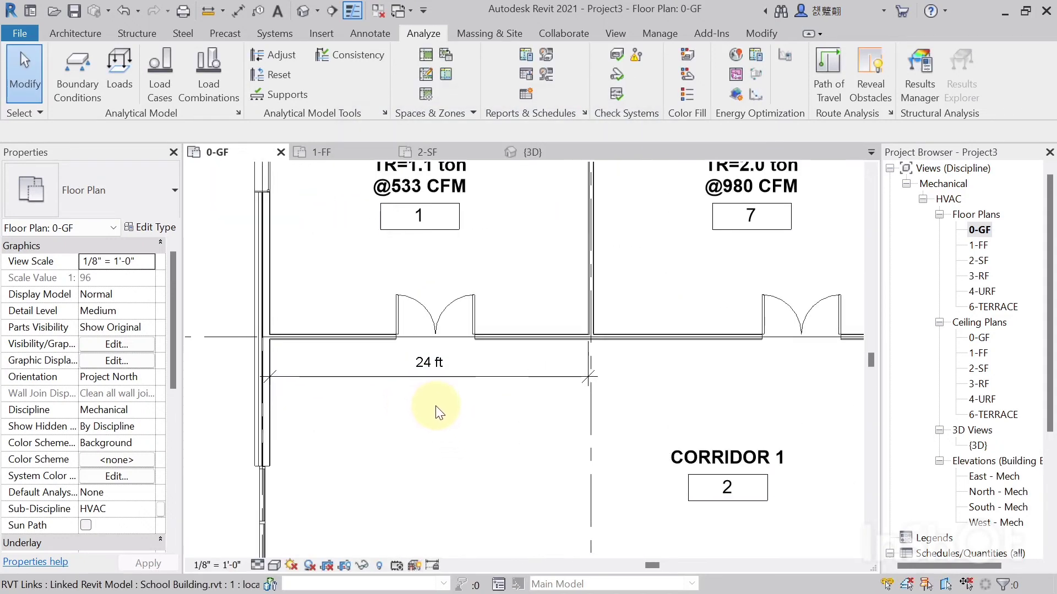
- Return to HAP and give the accounts department's Partition 1 an area of 240 ft² and a U-value of 0.4
scroll(439, 413, down, 1)
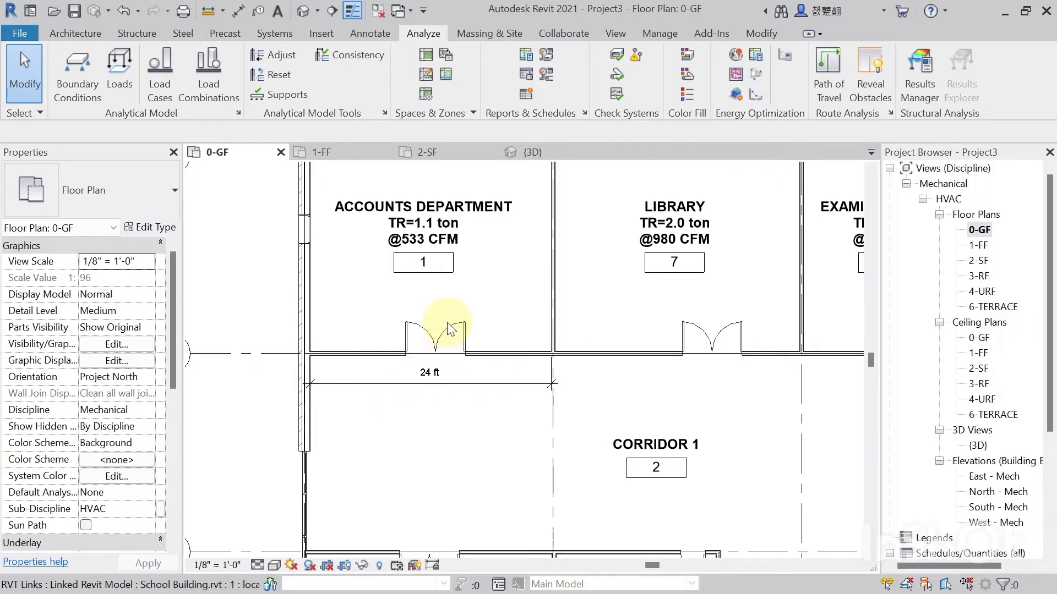
scroll(448, 341, down, 1)
middle_drag(458, 375, 410, 394)
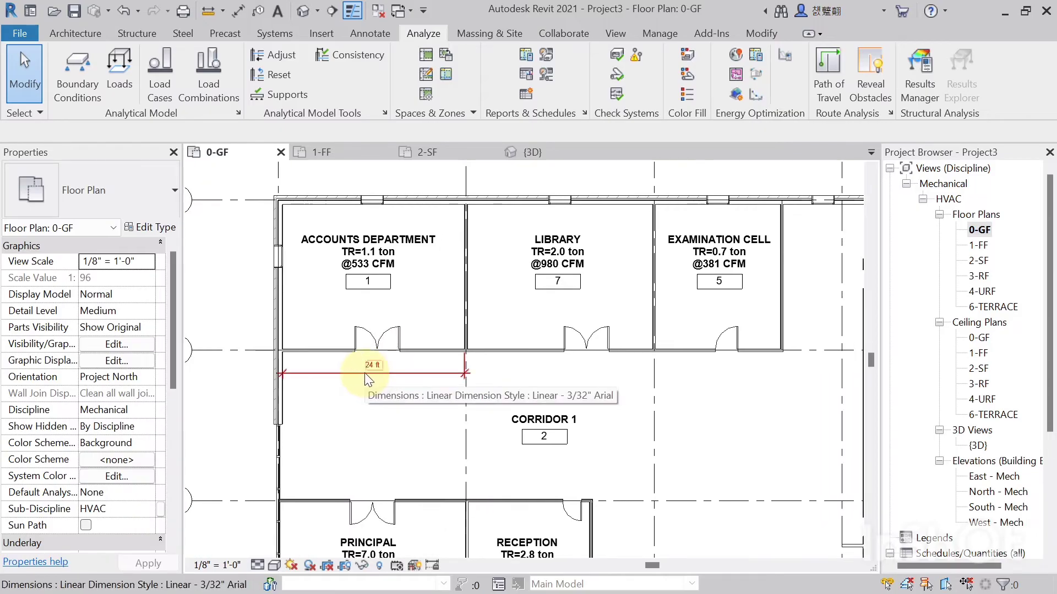
scroll(365, 372, down, 1)
middle_drag(437, 424, 396, 409)
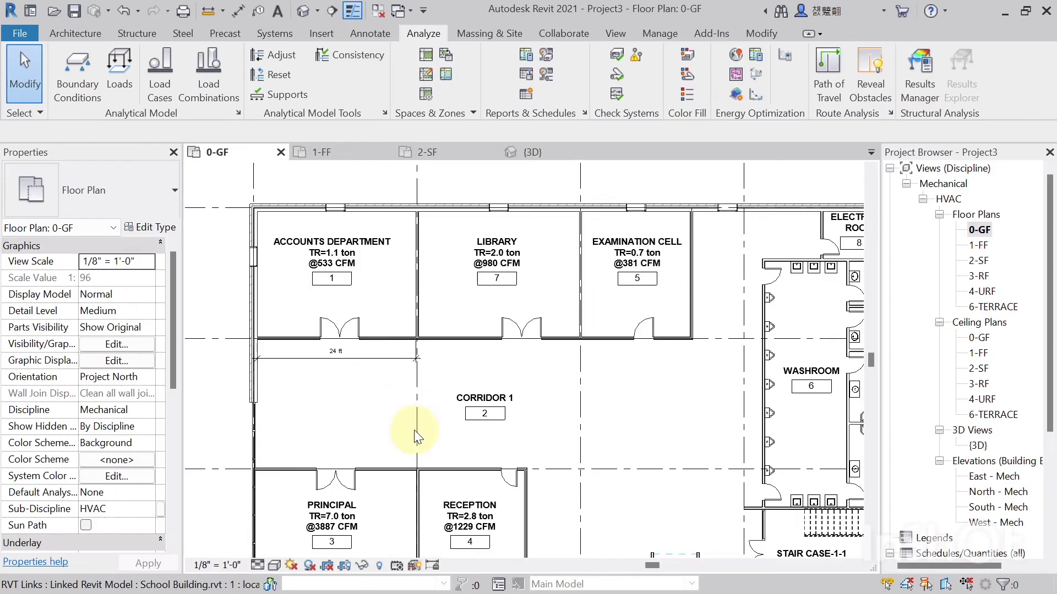
click(1005, 11)
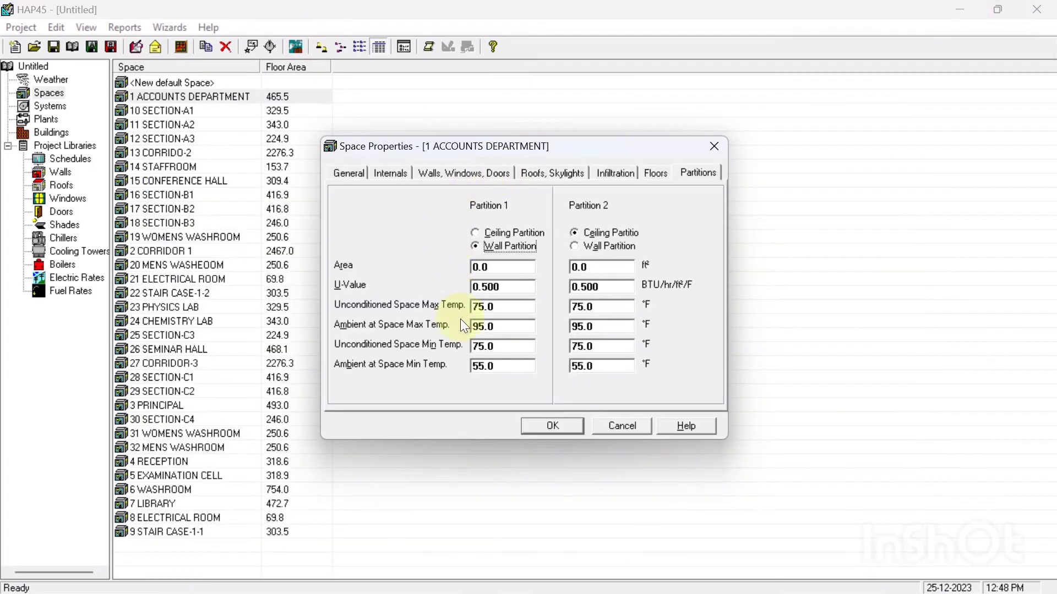
click(512, 268)
text(240)
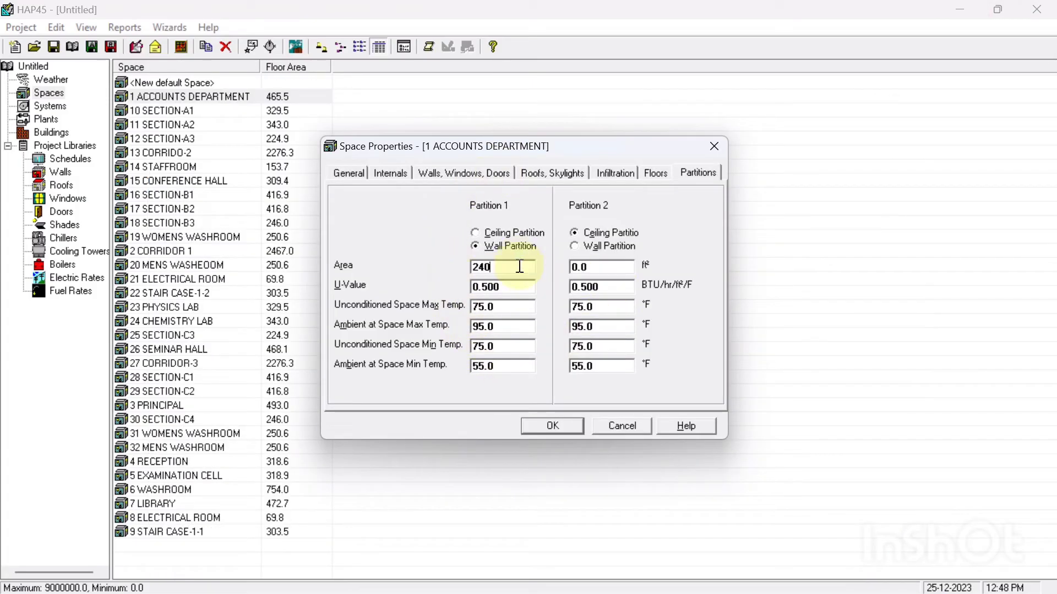
click(514, 291)
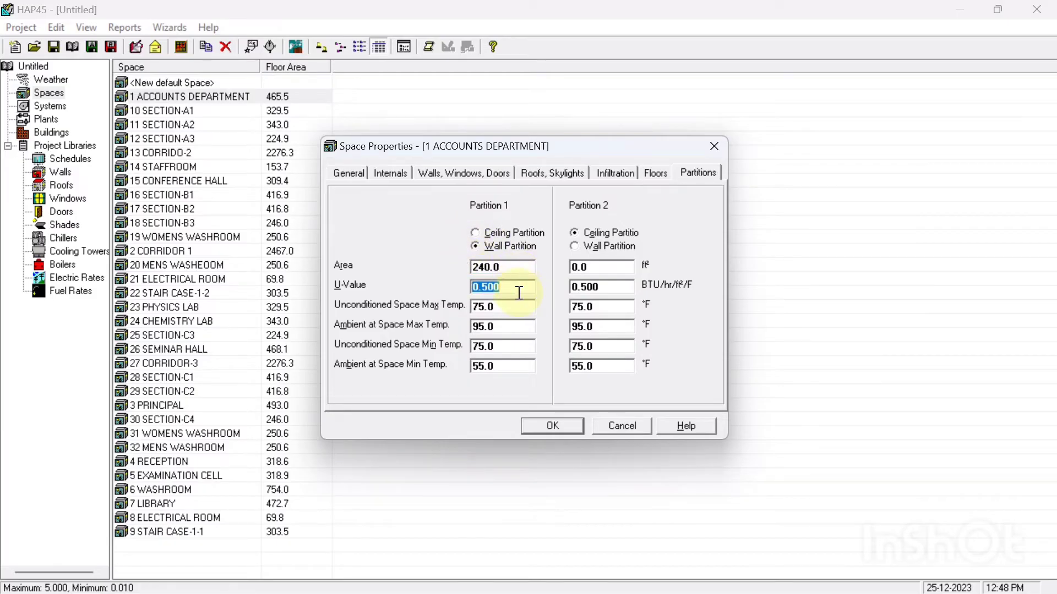
text(0.4)
- Set Partition 1's unconditioned max to 102 °F, ambient max to 107 °F and unconditioned min to 60 °F, and accept the space properties
click(511, 306)
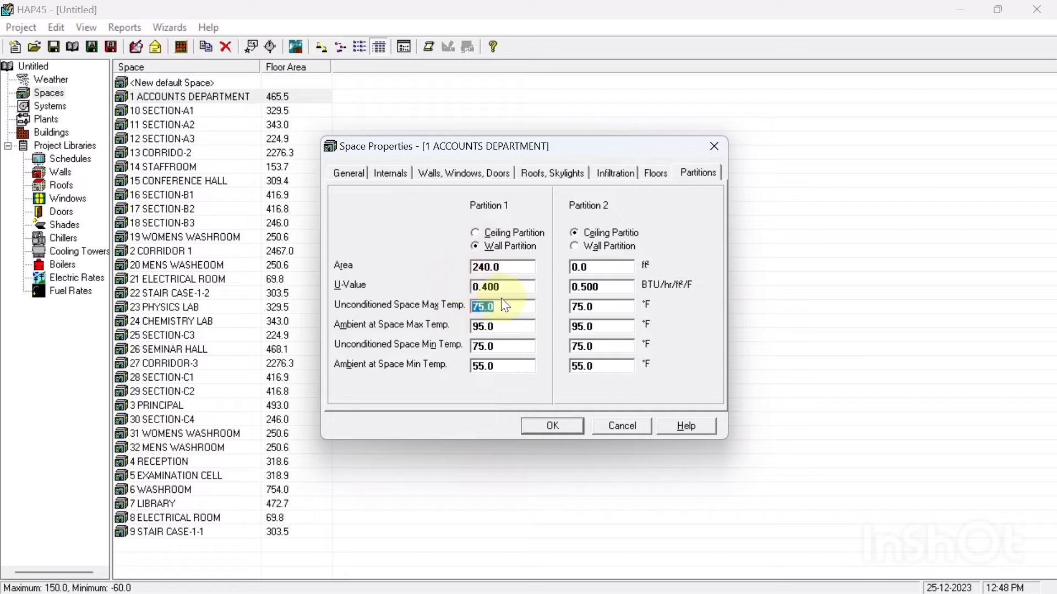
click(507, 327)
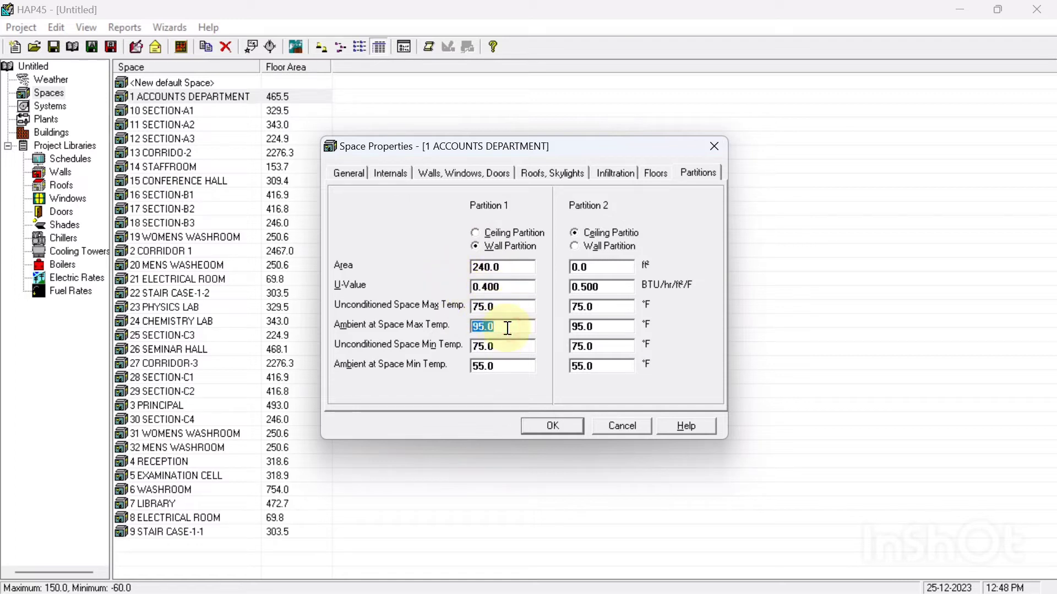
text(107)
click(504, 307)
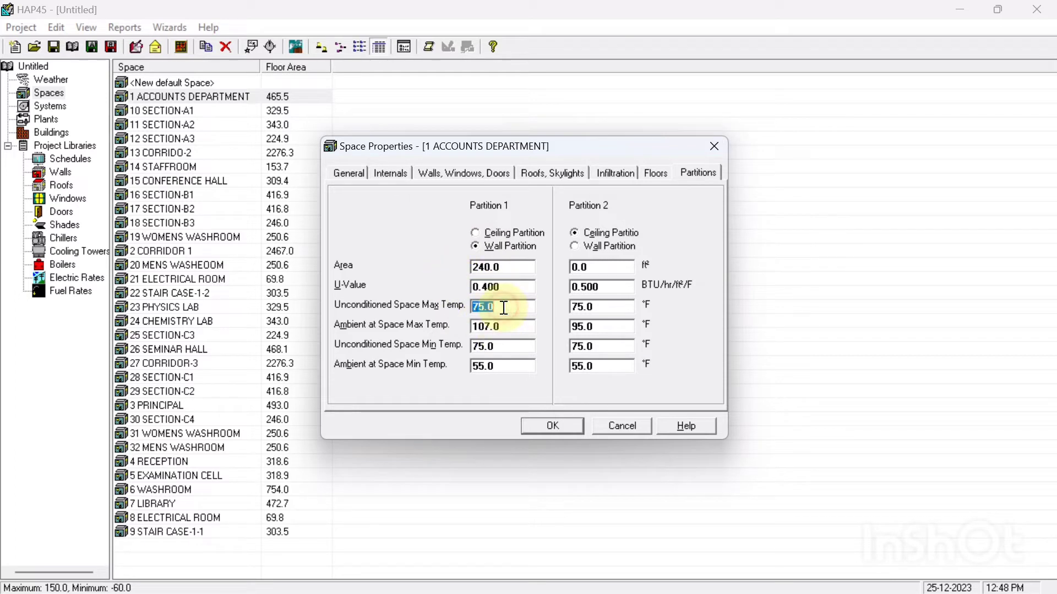
text(102)
click(505, 346)
text(60)
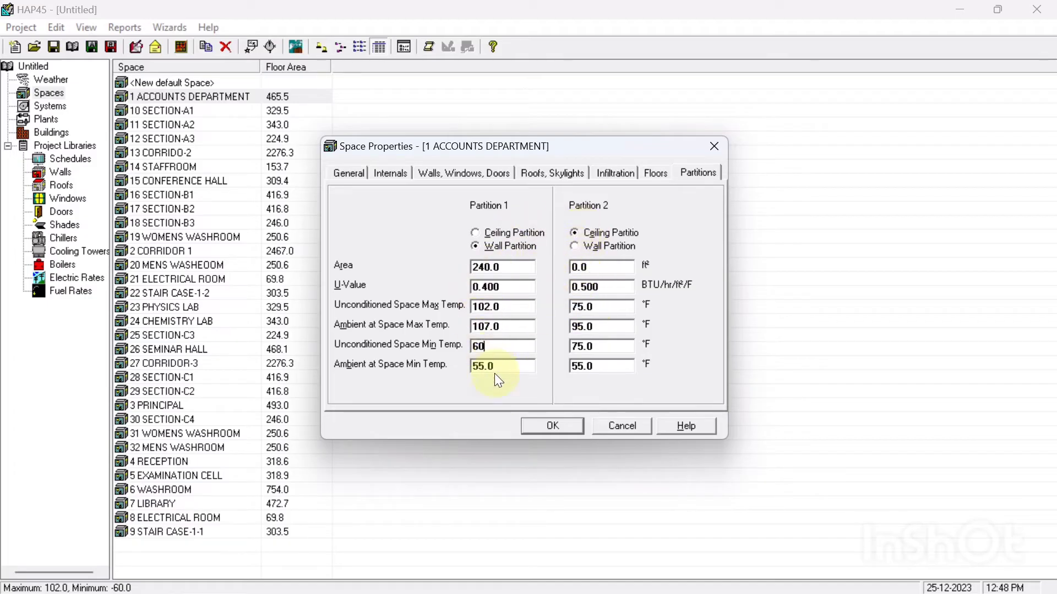
click(552, 426)
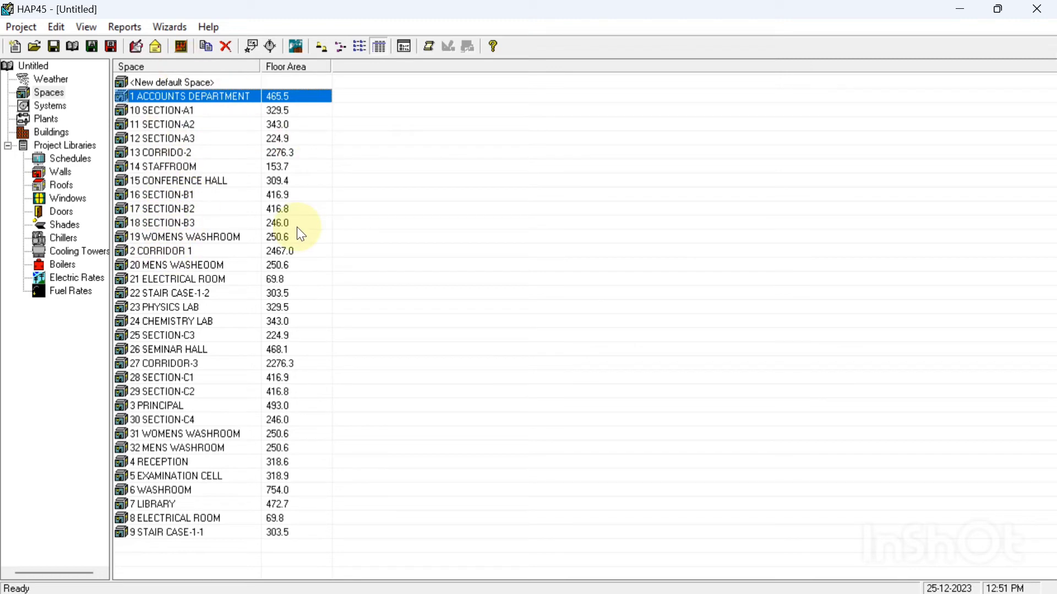
- Switch to Revit and examine the accounts department's space tag with its cooling load and airflow on the 0-GF plan
mouse_move(646, 582)
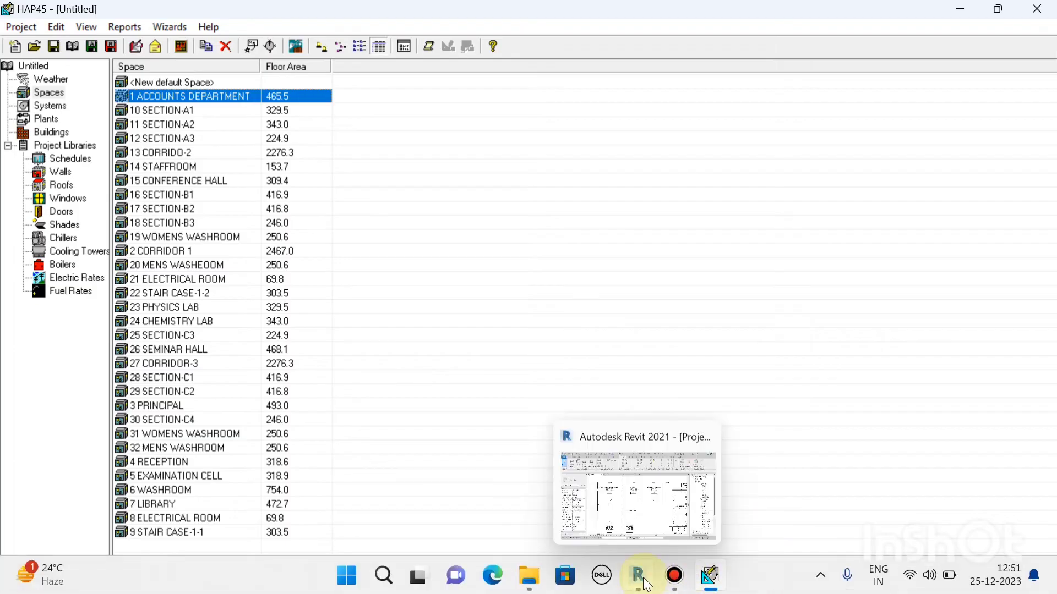
click(636, 520)
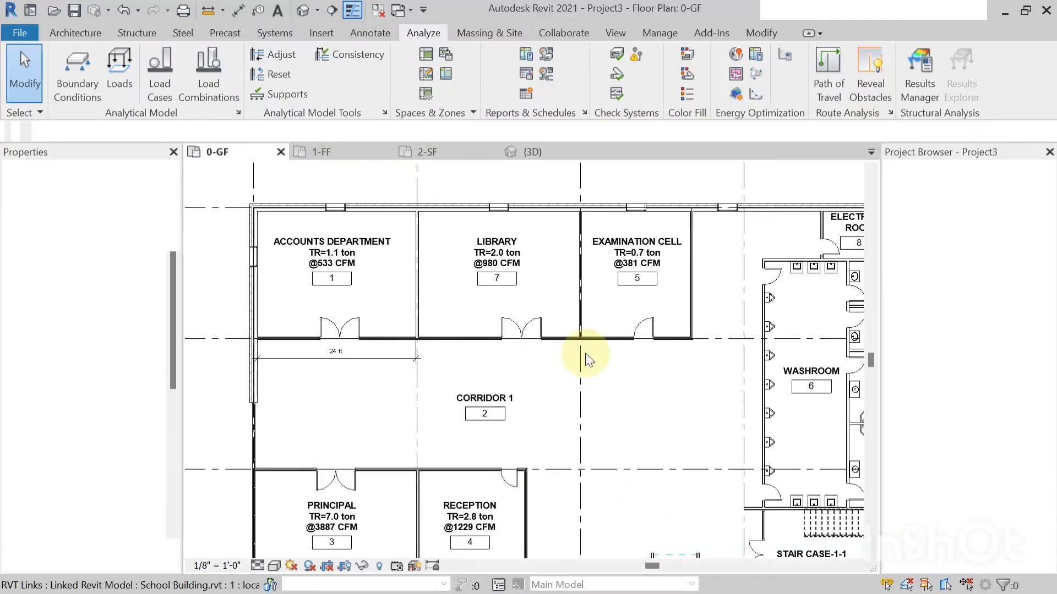
scroll(585, 353, down, 1)
middle_drag(653, 444, 582, 429)
mouse_move(349, 296)
middle_down()
mouse_move(363, 291)
mouse_move(313, 290)
mouse_move(299, 302)
middle_up()
scroll(329, 284, up, 3)
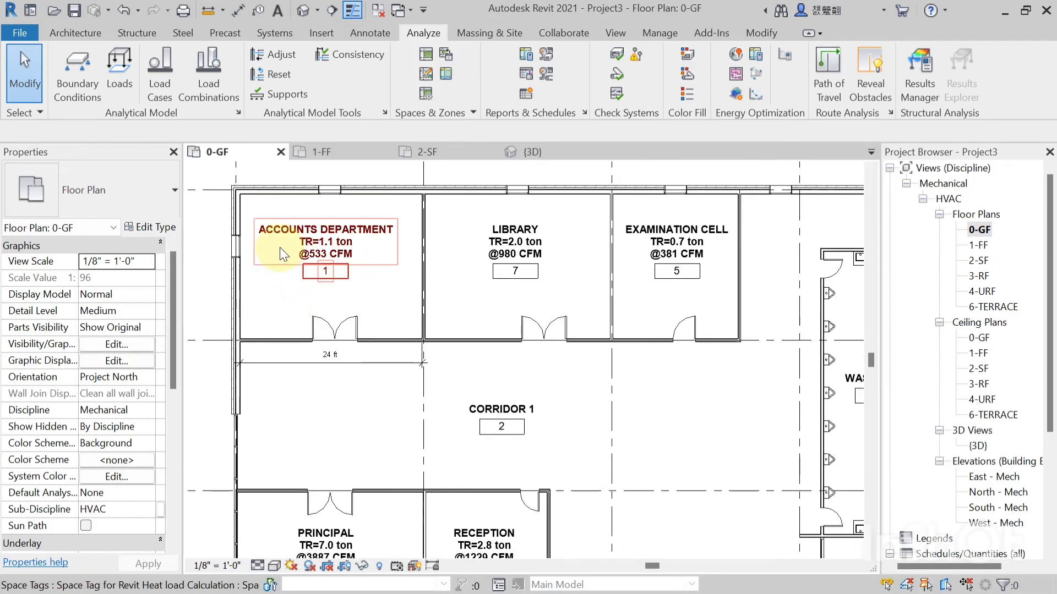
scroll(283, 246, up, 2)
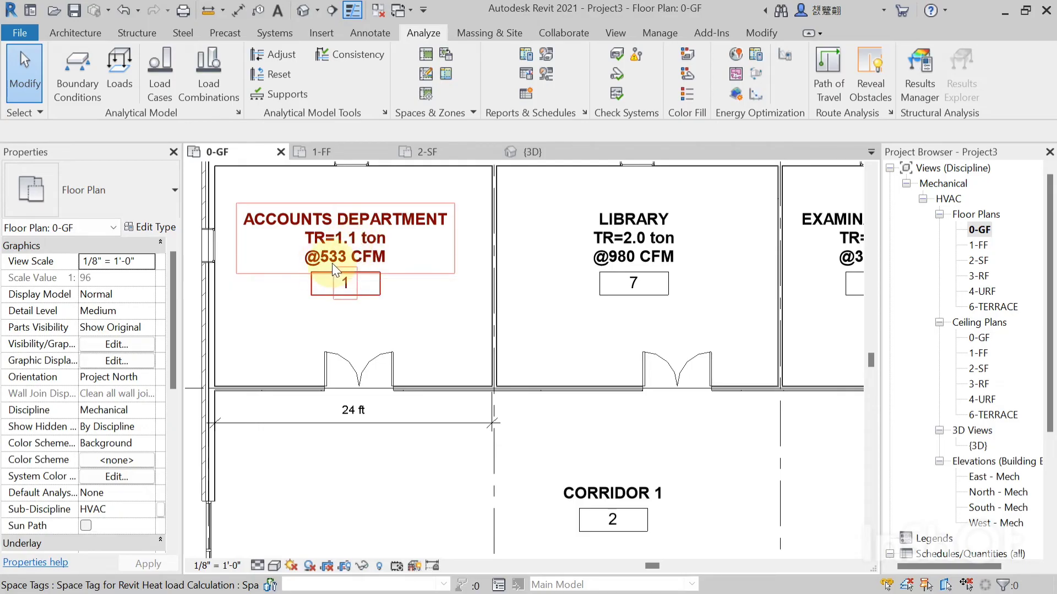
- Start a new schedule of building components for the Spaces category
scroll(336, 262, down, 5)
middle_drag(389, 276, 373, 273)
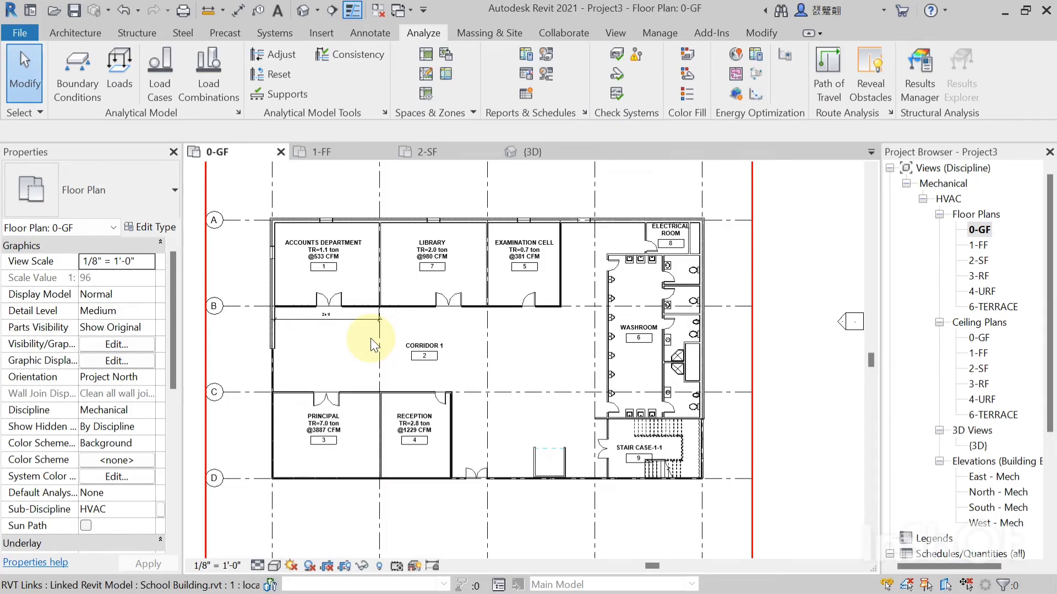
middle_drag(411, 375, 419, 381)
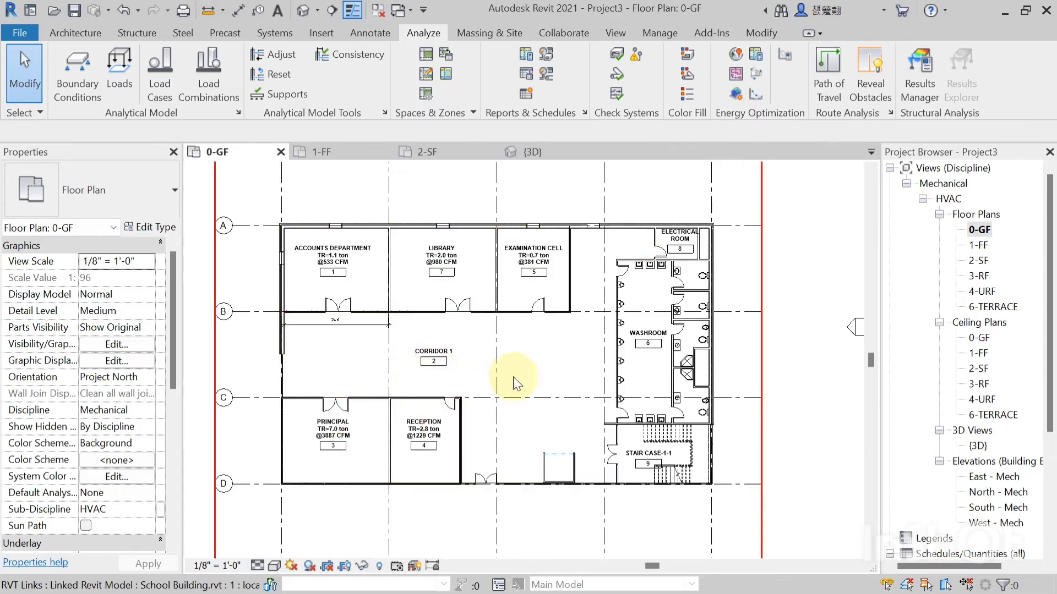
click(526, 95)
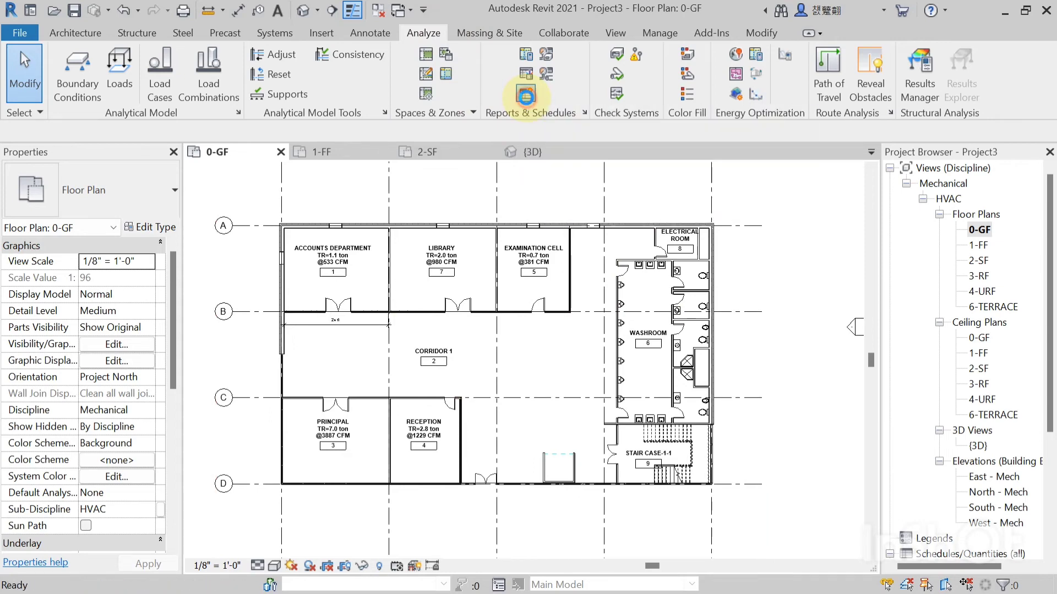
click(654, 163)
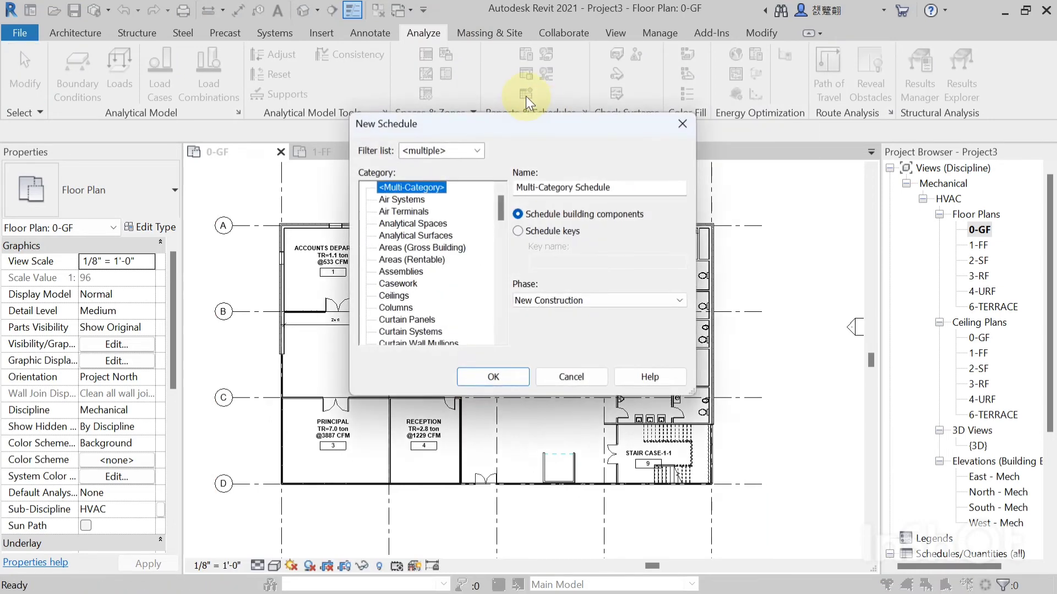
click(410, 250)
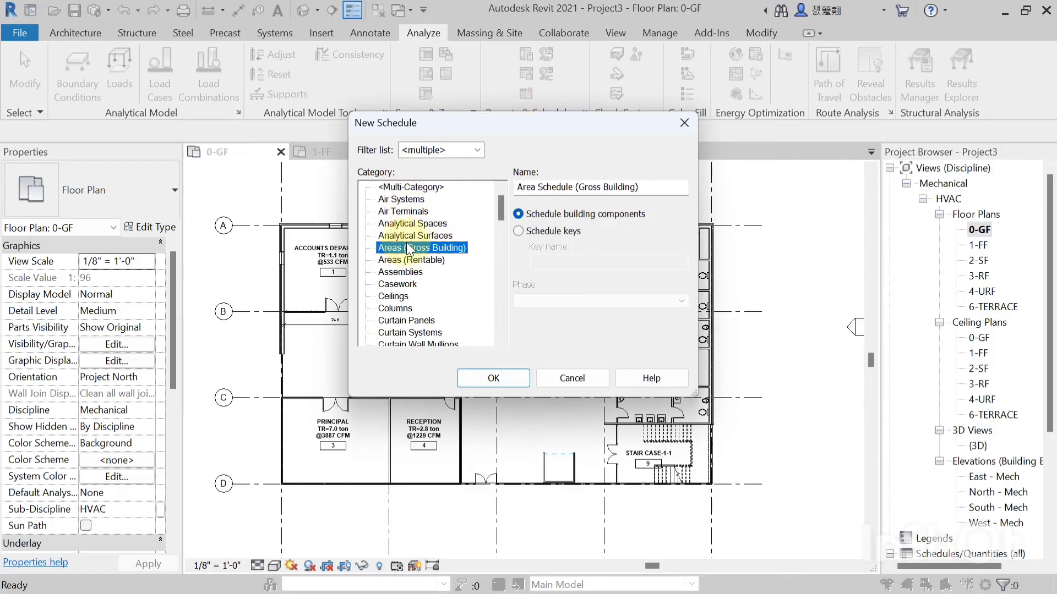
key(s)
scroll(410, 250, down, 2)
click(394, 272)
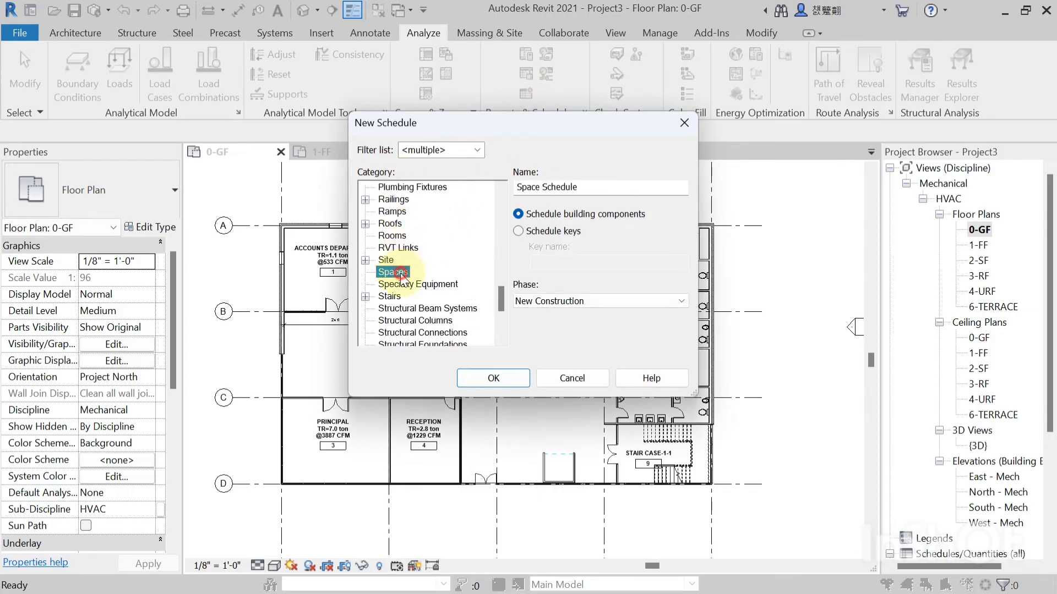
- Name the schedule Space Schedulefor HAP HLC and create it
click(603, 187)
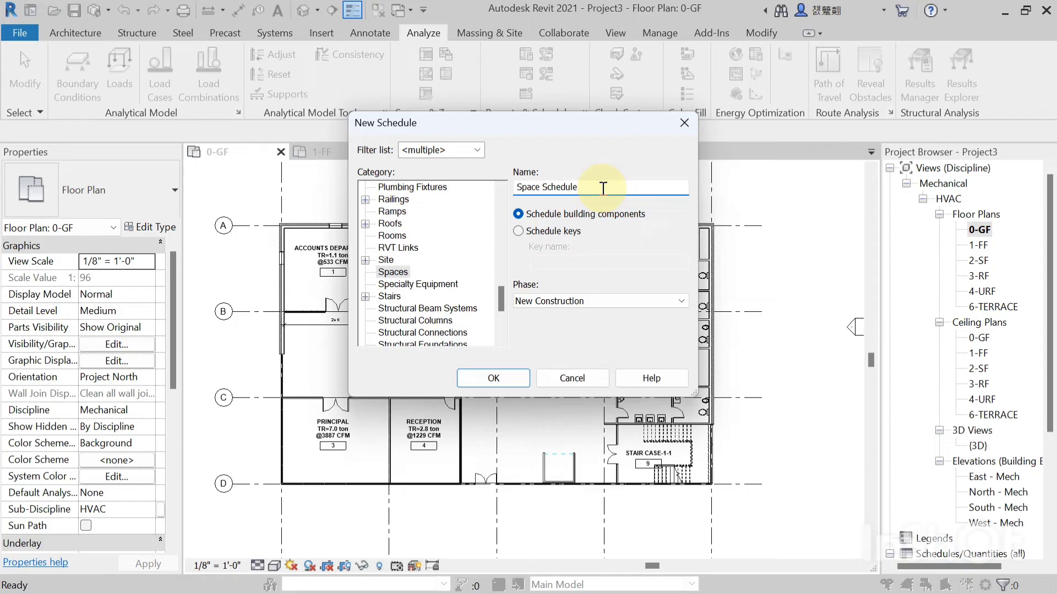
text(F)
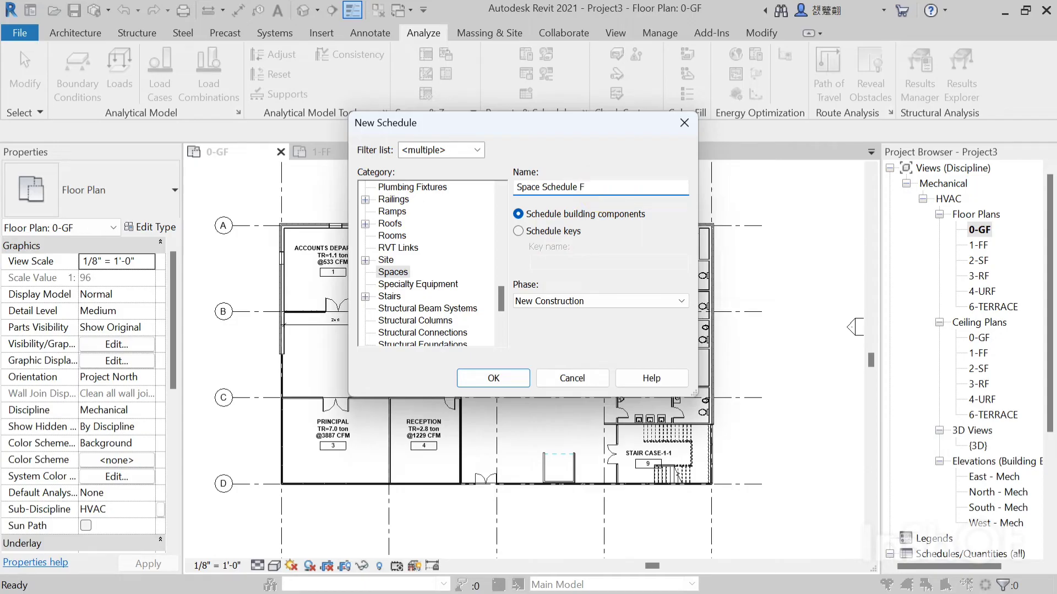
key(BackSpace)
text(for HAP HLC)
click(483, 385)
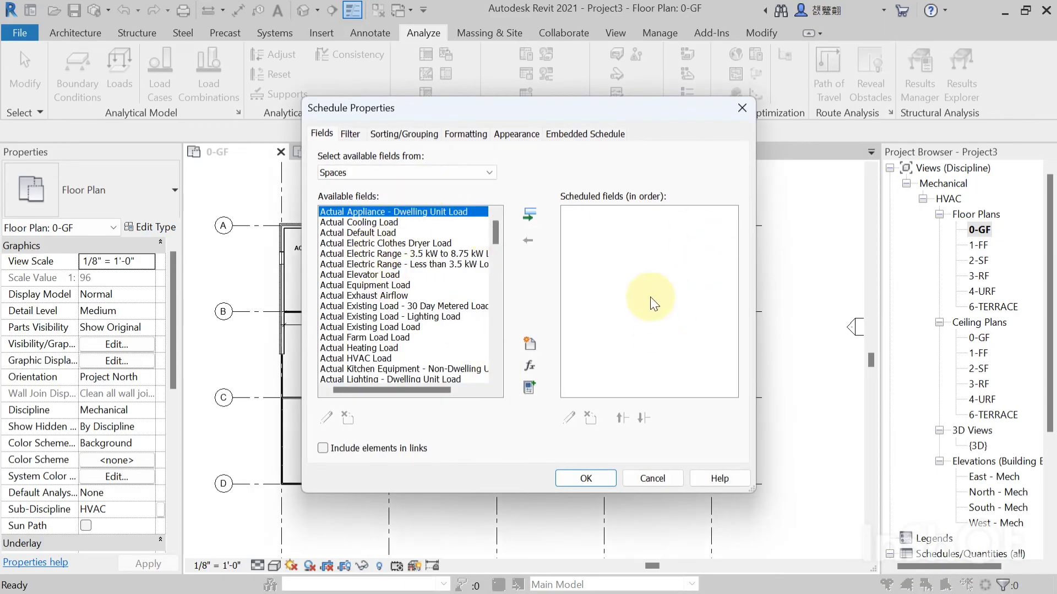
- Add the Level, Name and Number fields to the space schedule, in that order
click(353, 306)
key(l)
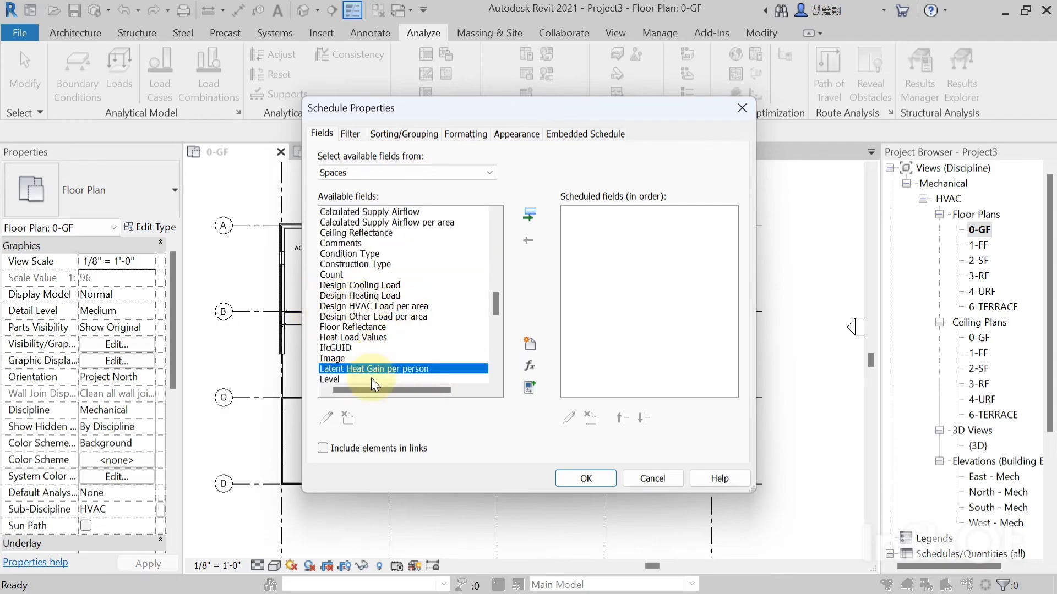
scroll(355, 344, down, 1)
click(354, 348)
click(528, 215)
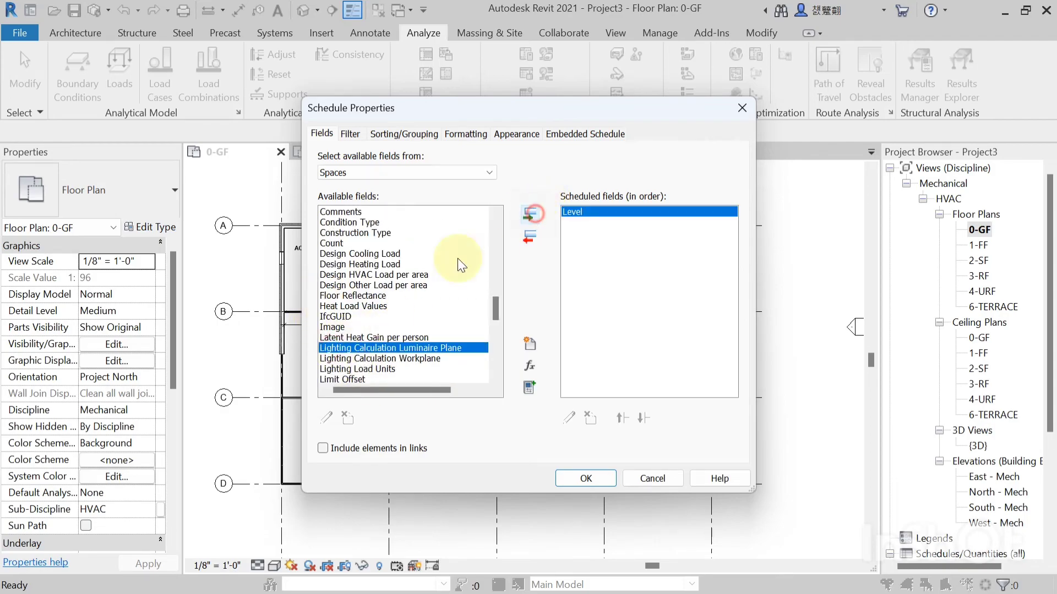
scroll(353, 363, down, 3)
click(341, 296)
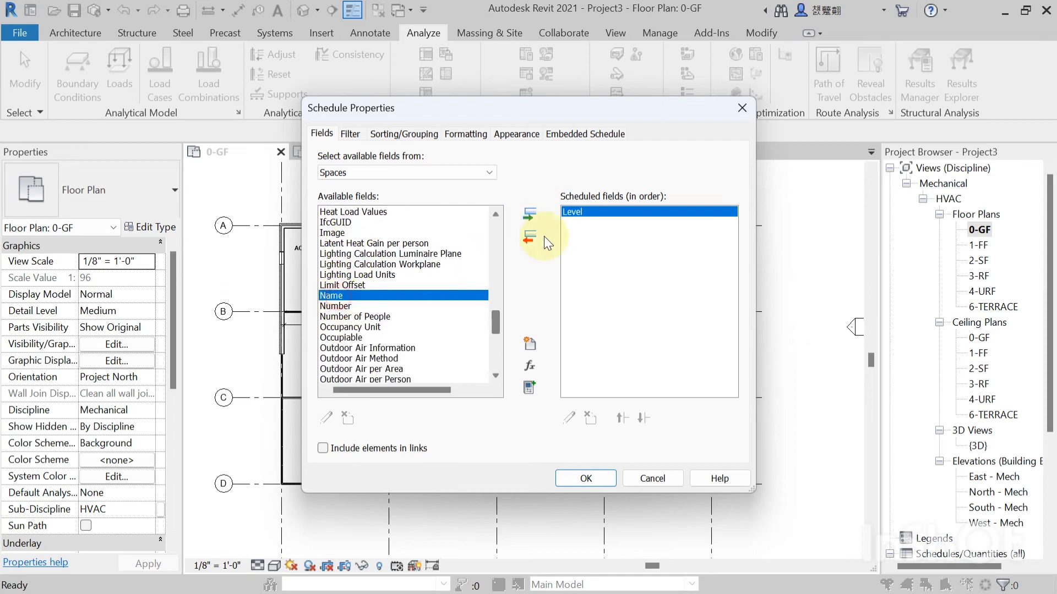
click(530, 220)
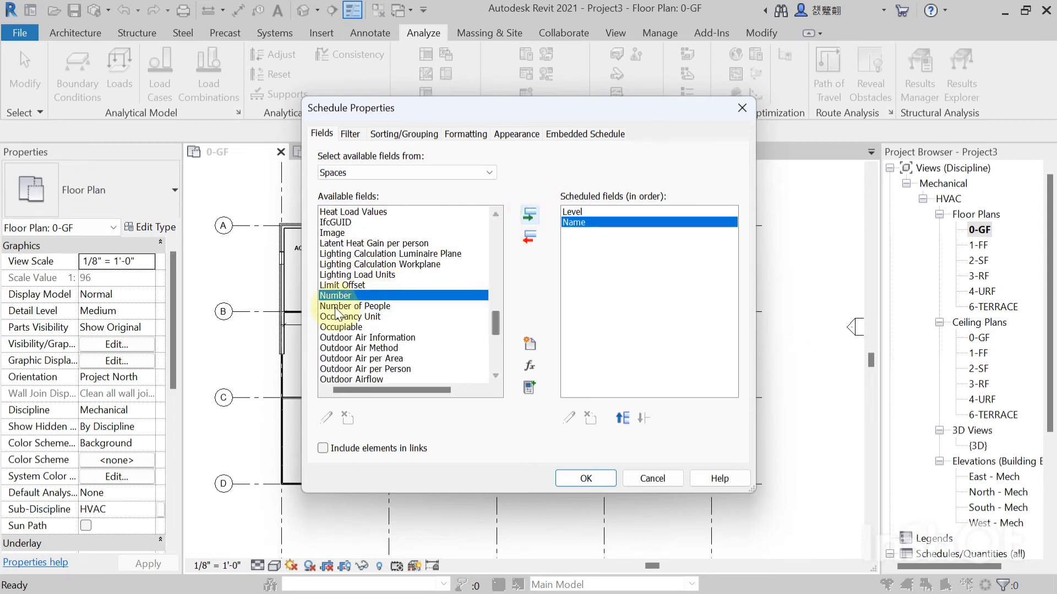
click(530, 220)
- Add the Area field to the scheduled fields after Number
click(342, 233)
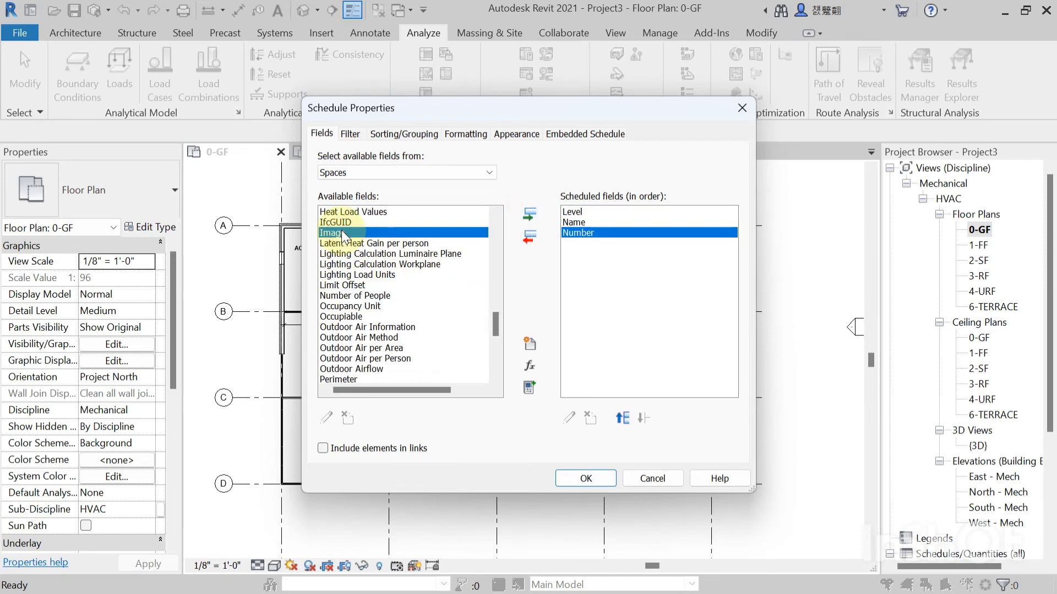
scroll(346, 258, up, 15)
scroll(353, 301, down, 10)
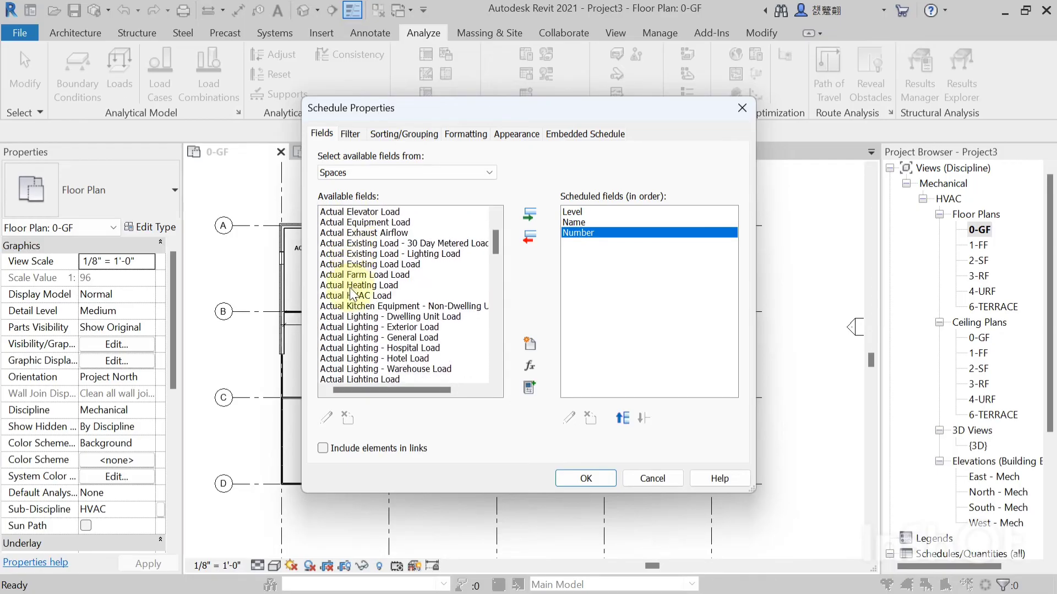
scroll(352, 302, down, 10)
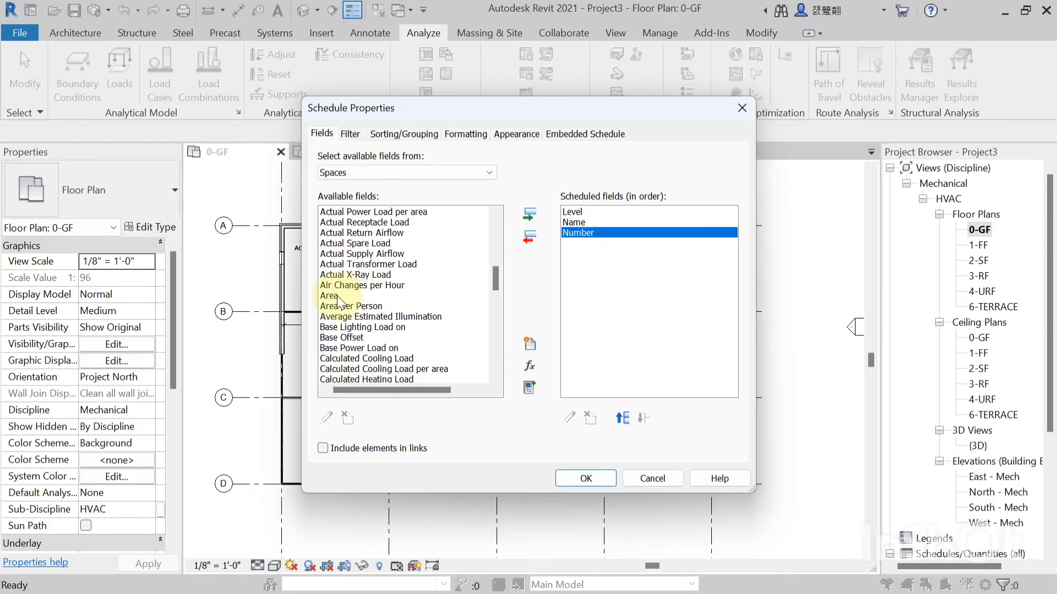
click(350, 296)
click(530, 215)
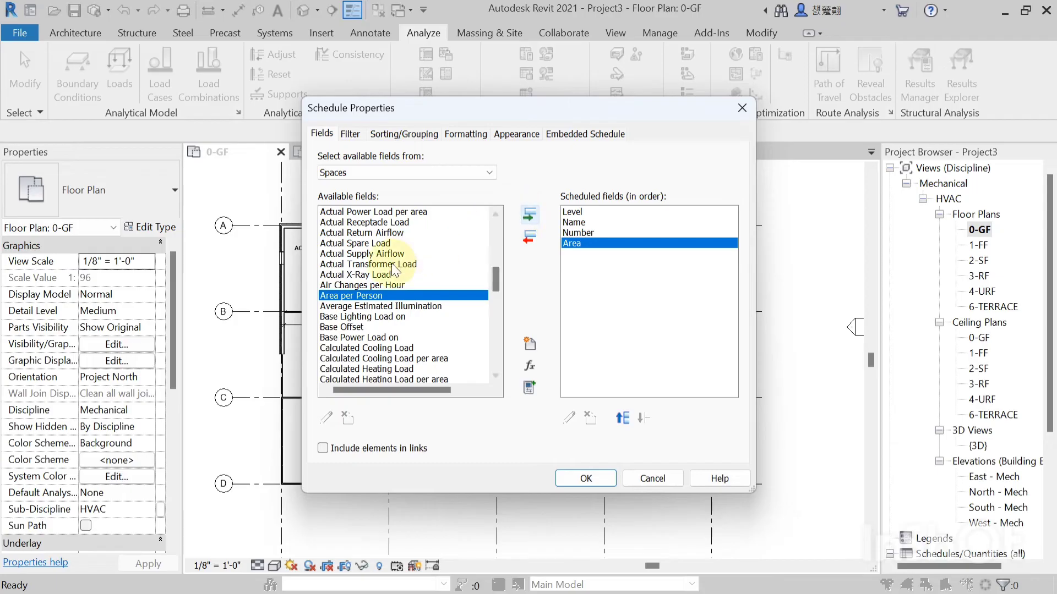
- Add the Design Cooling Load field to the scheduled fields after Area
scroll(385, 264, up, 6)
click(374, 254)
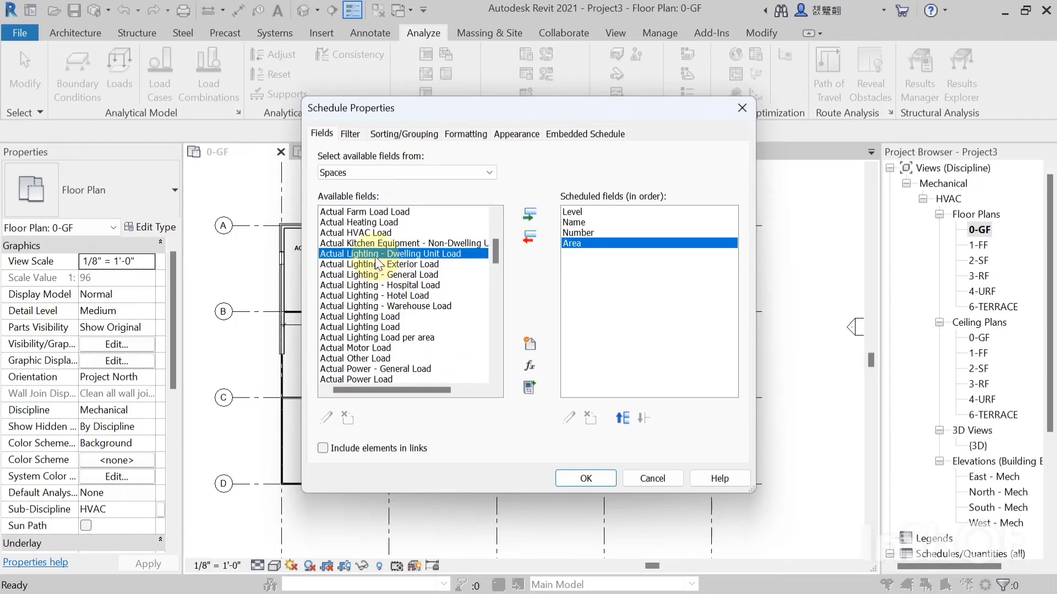
key(d)
scroll(378, 264, down, 2)
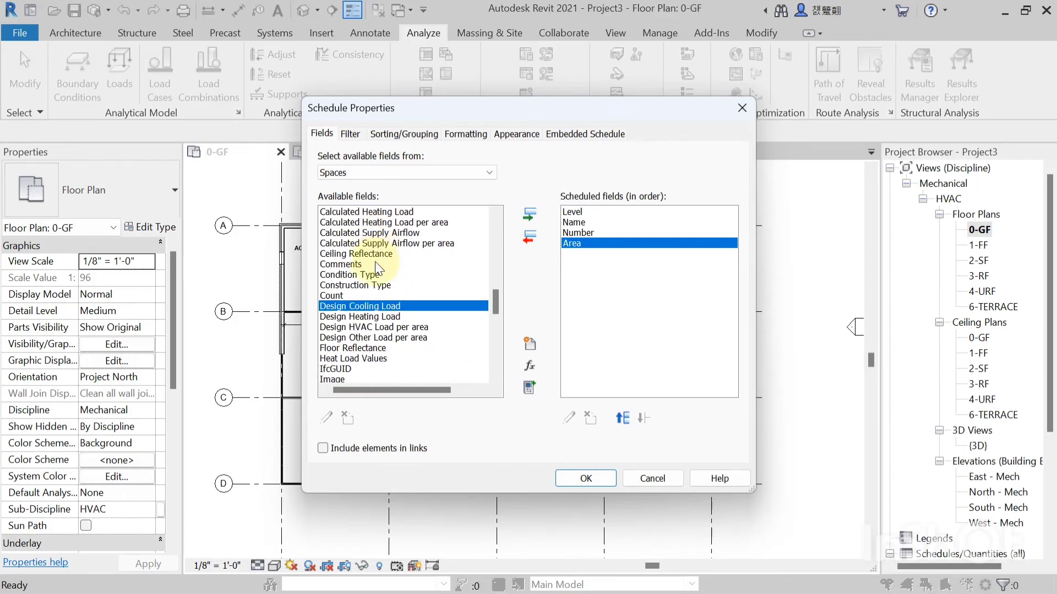
click(530, 215)
- Add the Specified Supply Airflow field as the last scheduled field and accept the schedule properties
click(370, 329)
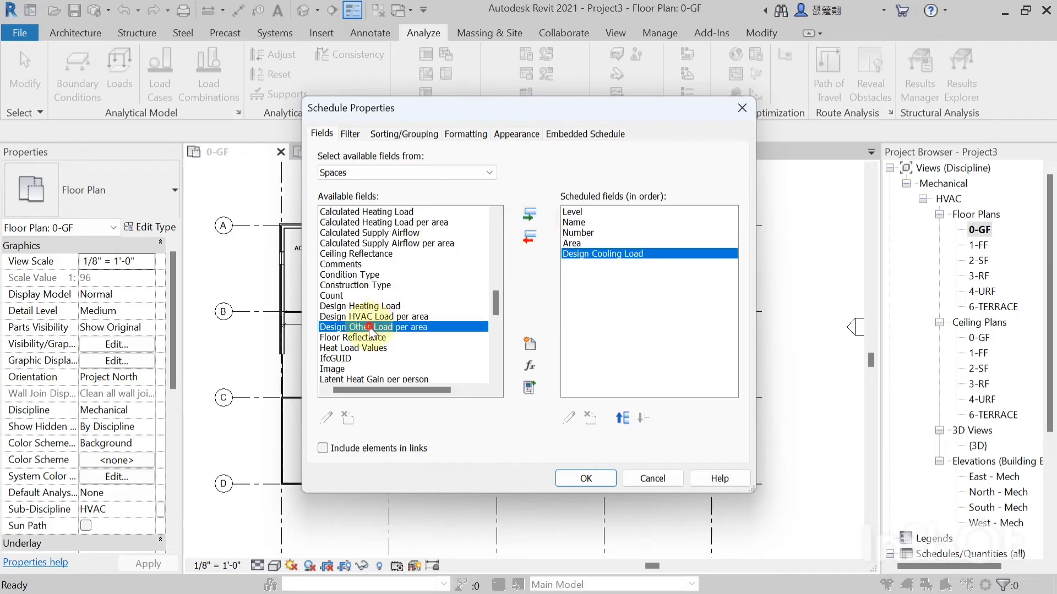
key(s)
scroll(352, 319, down, 3)
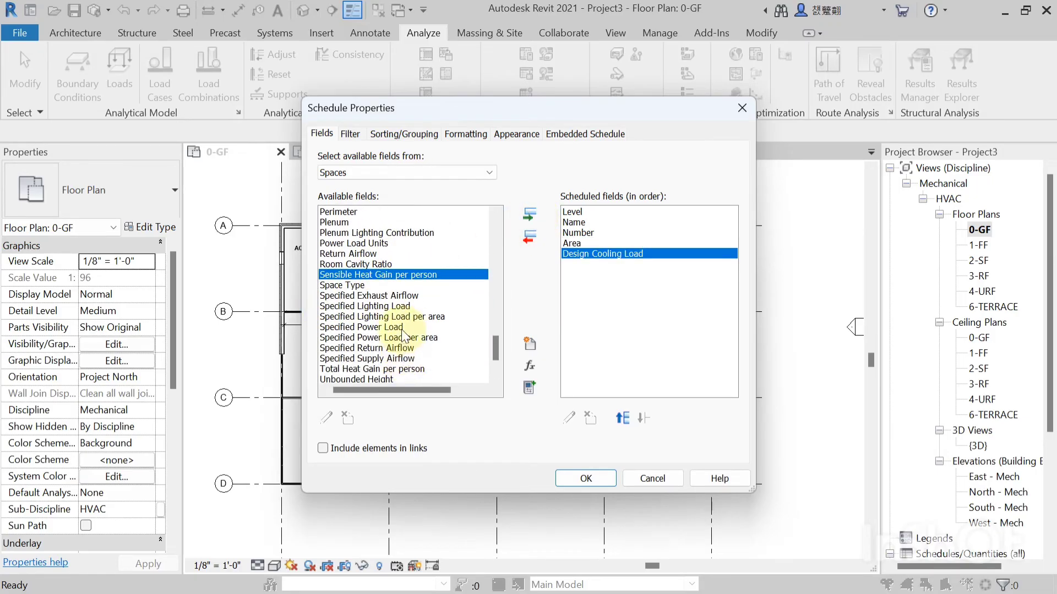
scroll(407, 332, down, 2)
click(393, 308)
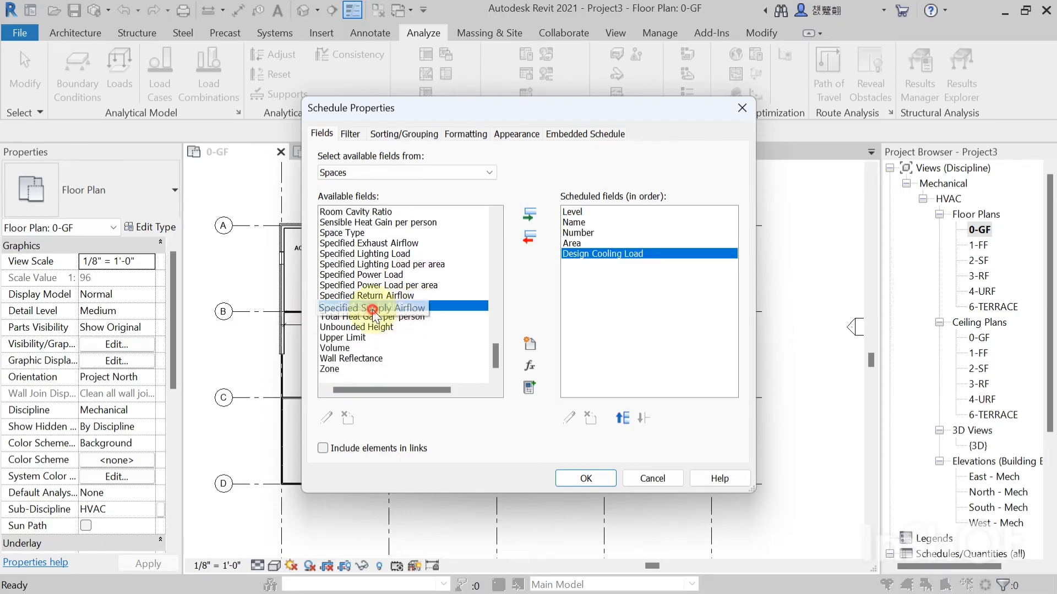
click(530, 216)
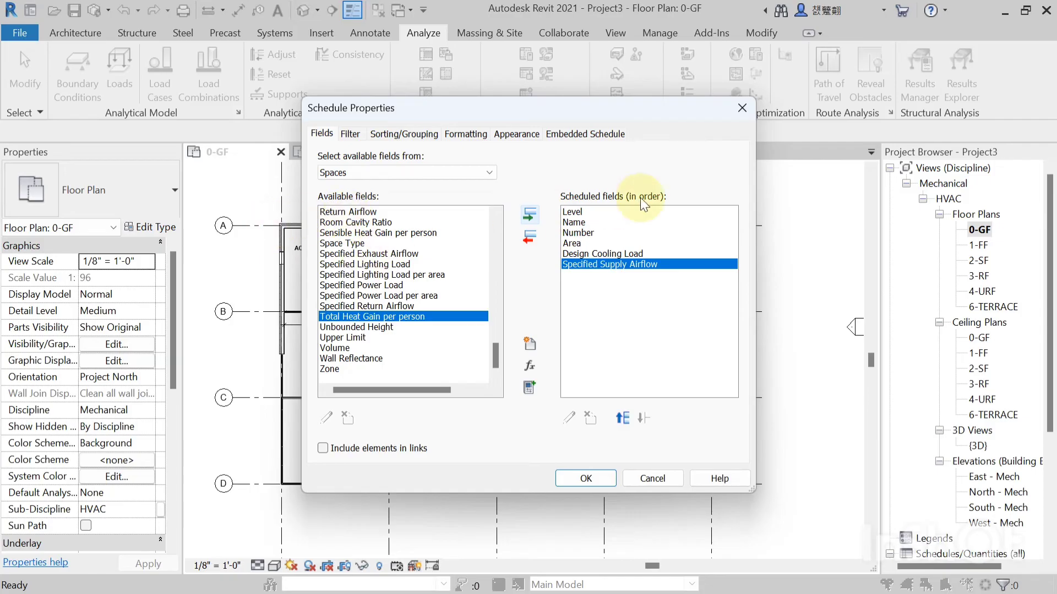
click(592, 482)
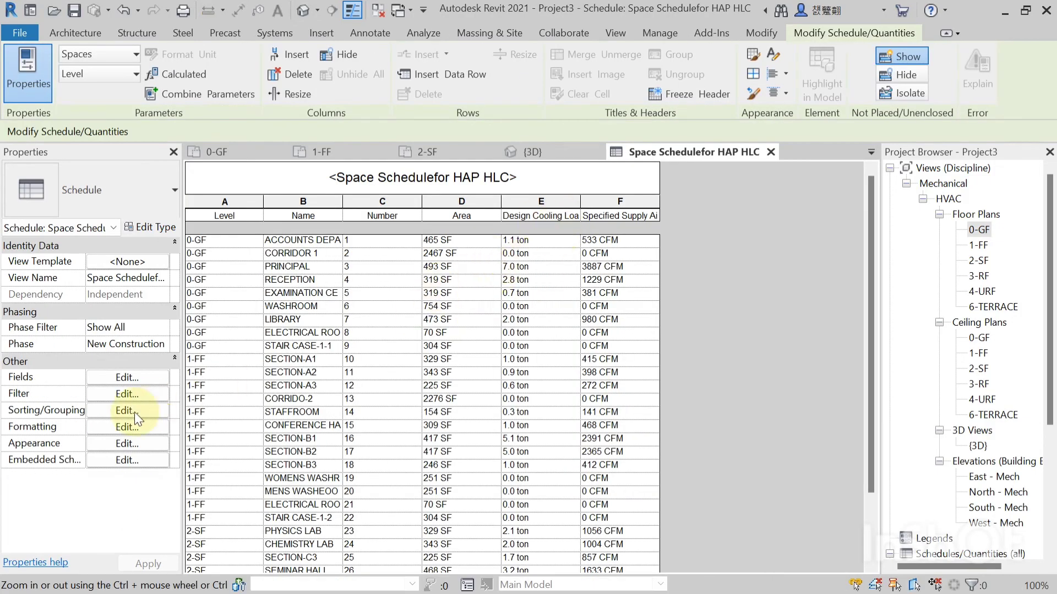
- Sort the space schedule by Level in ascending order, with a header and a footer showing Totals only
click(105, 413)
click(418, 158)
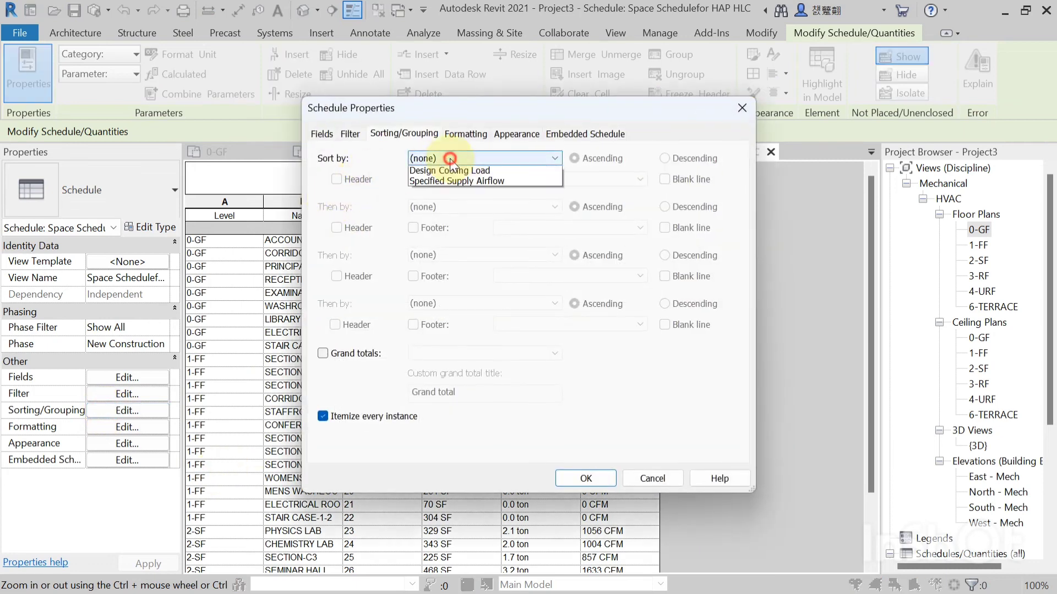
click(434, 182)
click(336, 180)
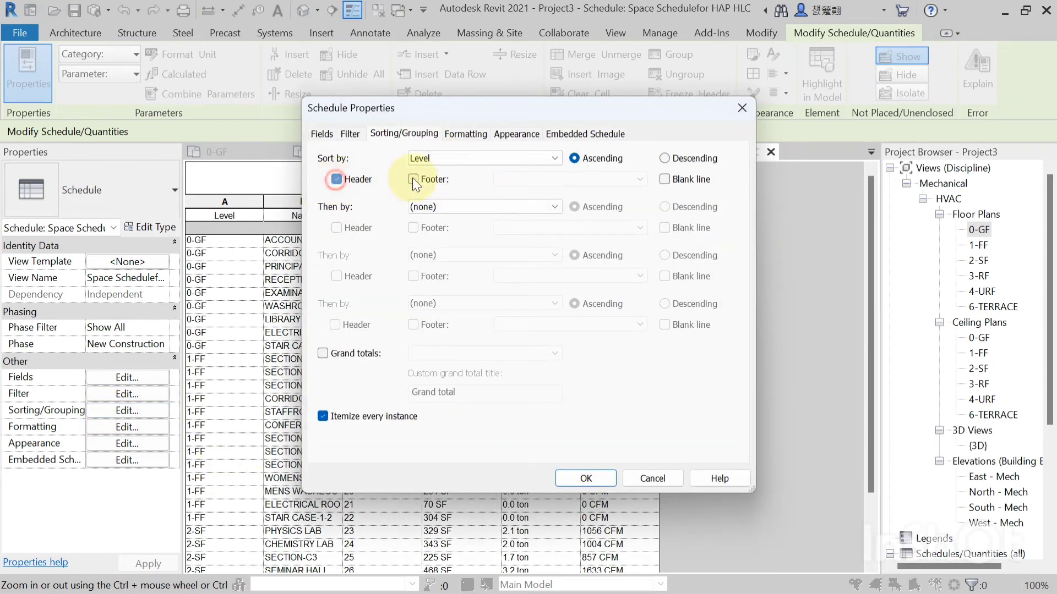
click(412, 179)
click(602, 180)
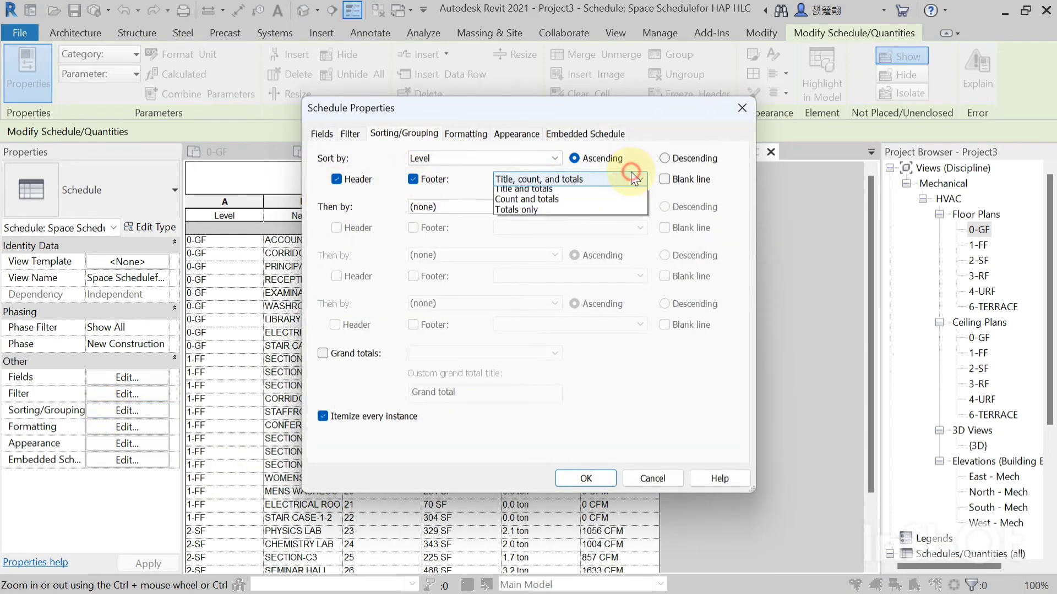
click(501, 224)
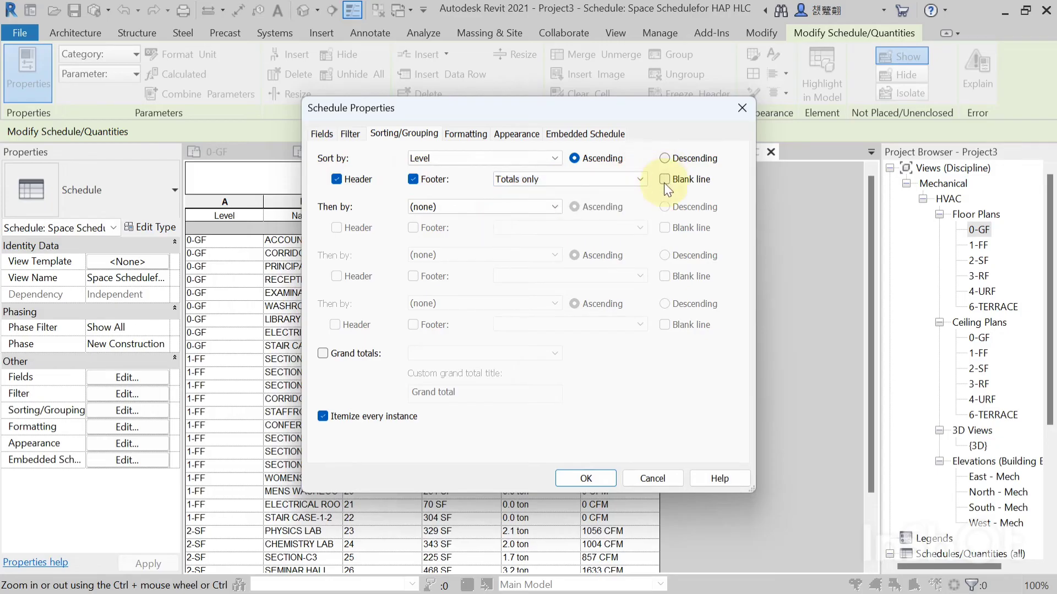
click(586, 477)
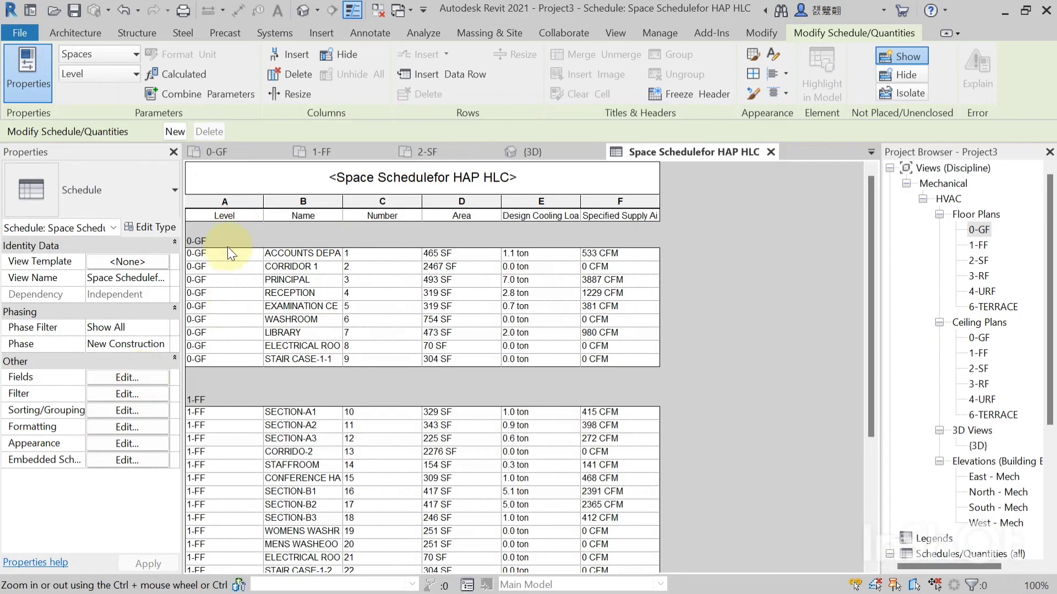
- Make Level a hidden field in the schedule's formatting and accept the change
click(127, 427)
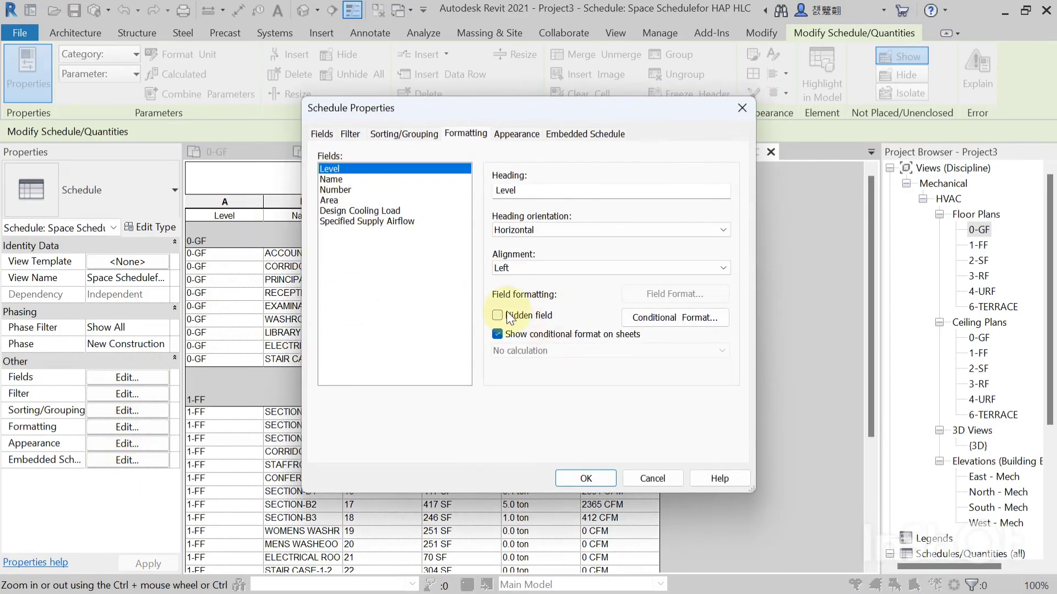
click(498, 316)
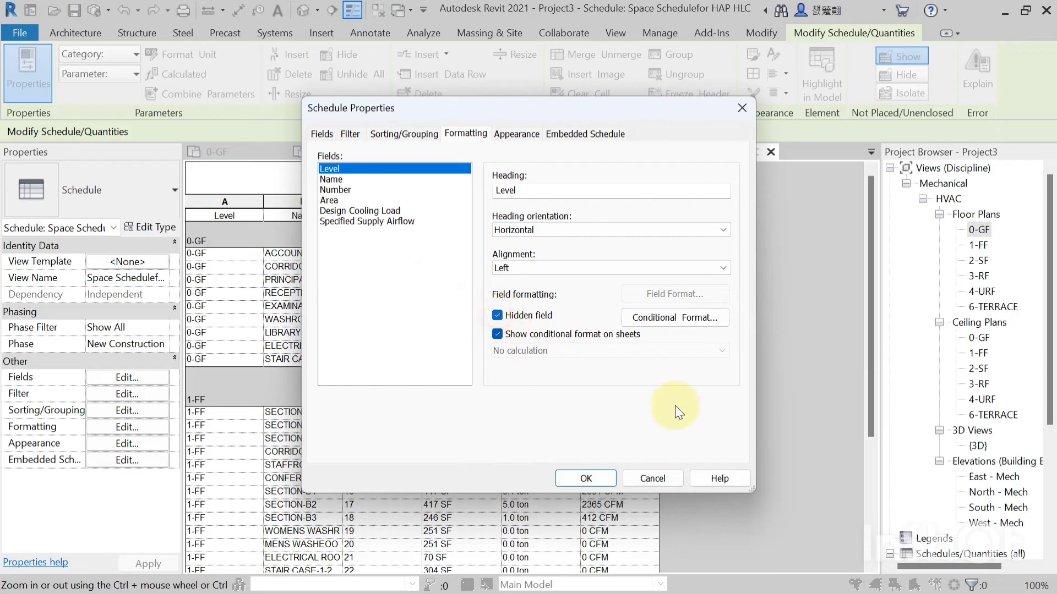
click(599, 479)
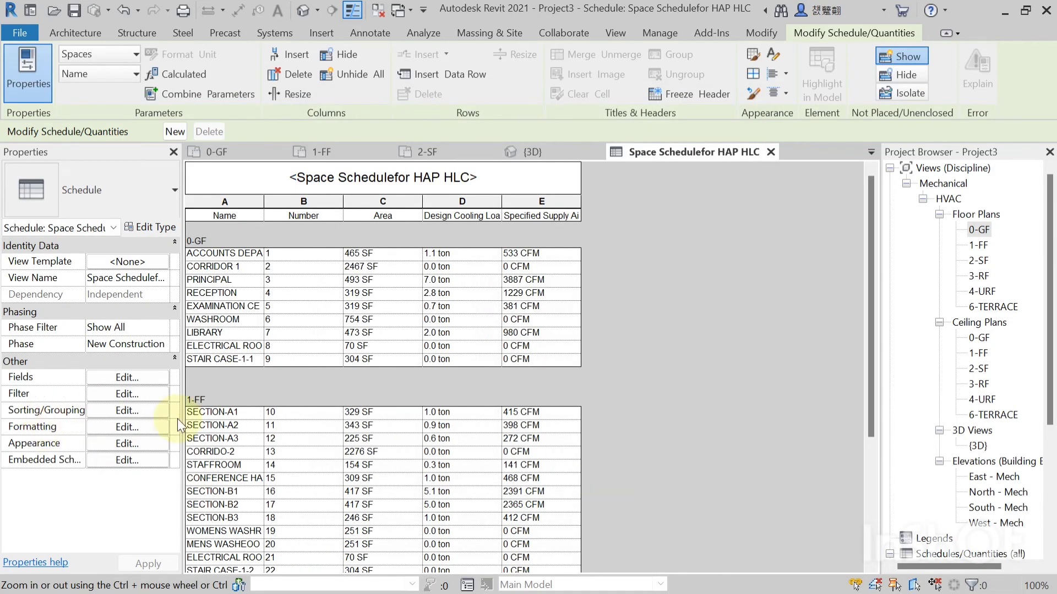
- Set the Area field to Calculate totals in the space schedule's formatting and accept the change
click(125, 428)
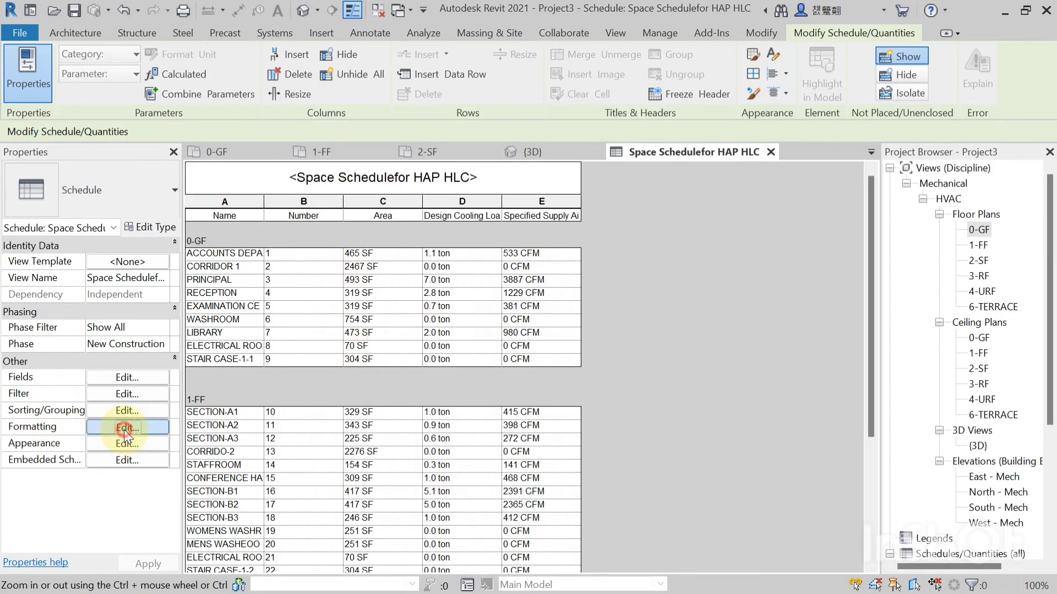
click(332, 201)
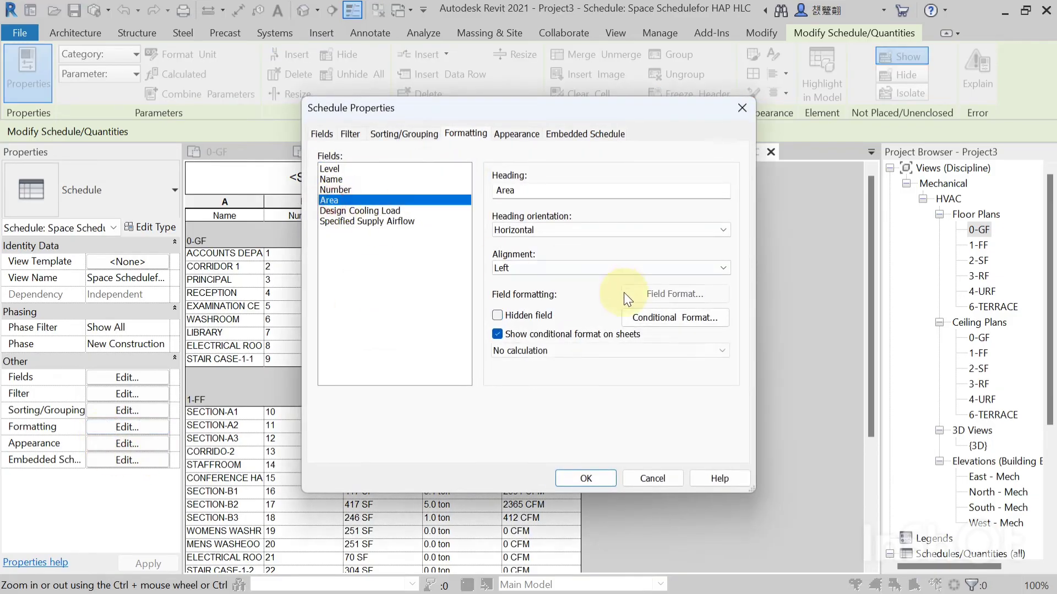
click(520, 350)
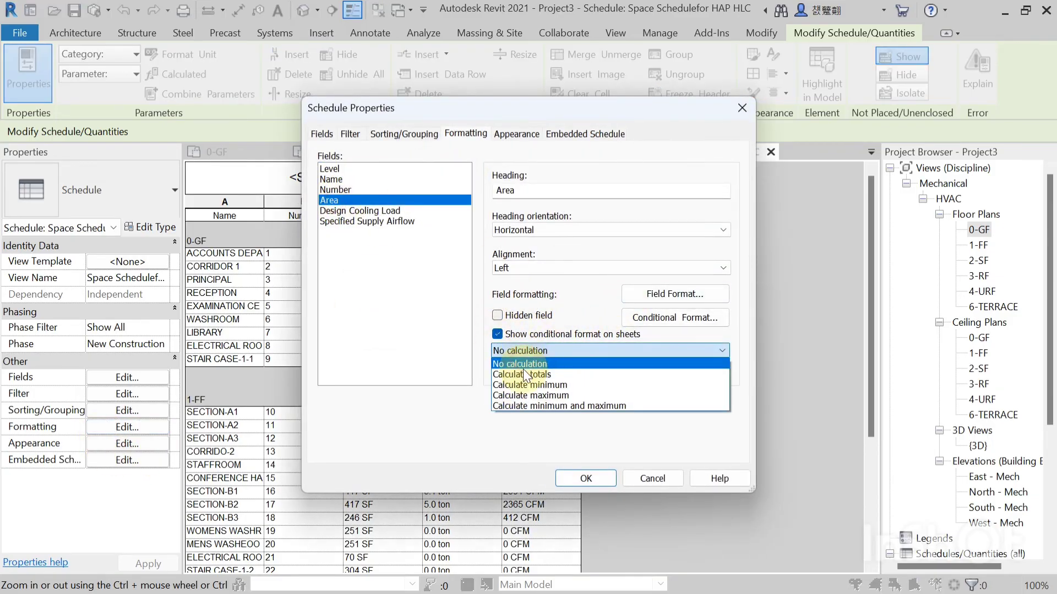
click(522, 373)
click(587, 478)
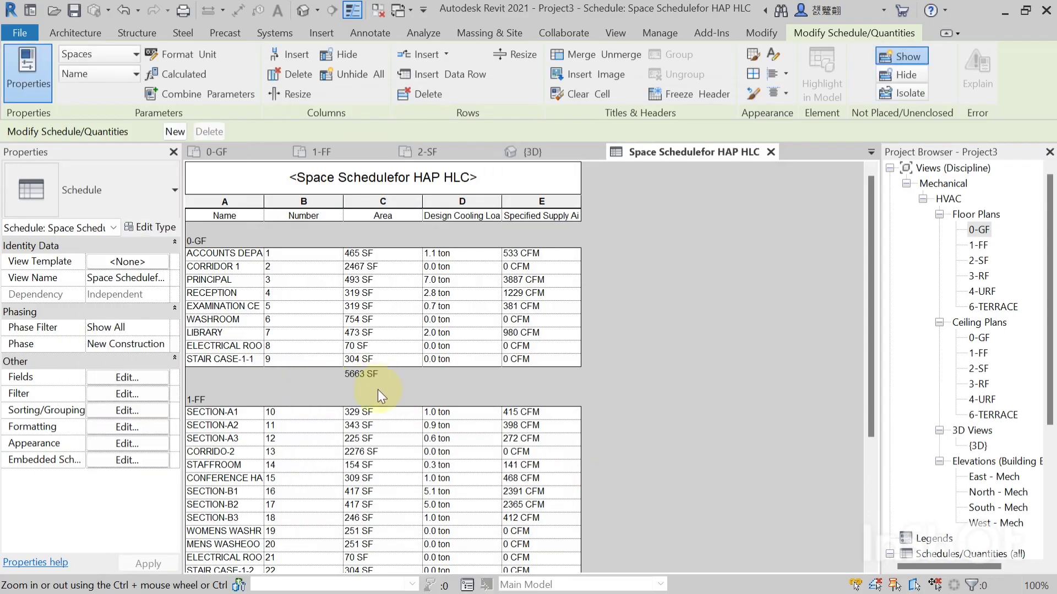
scroll(397, 376, down, 1)
scroll(397, 369, up, 1)
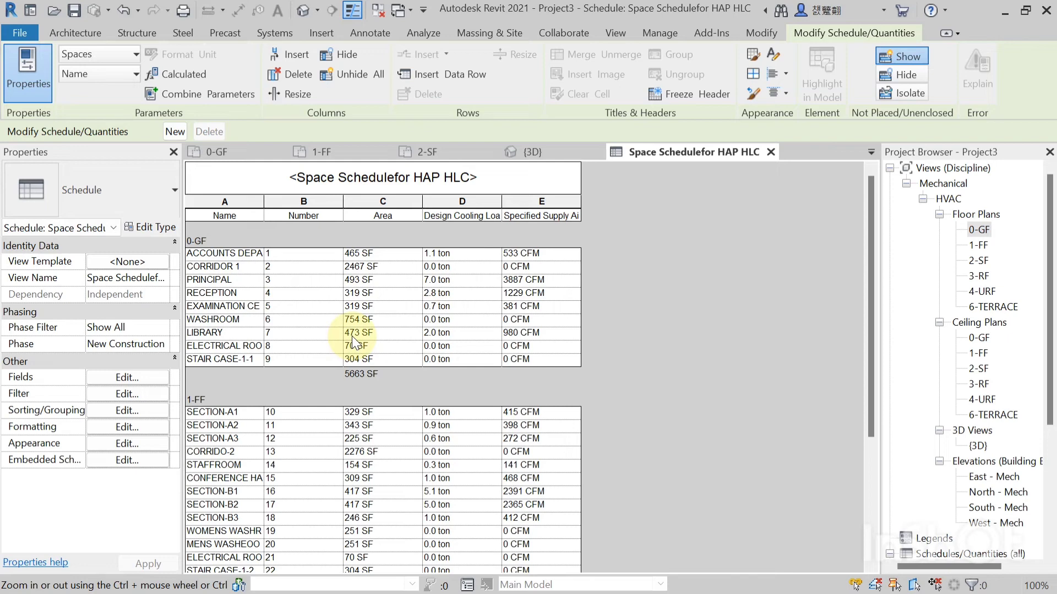
- Close the Space Schedulefor HAP HLC schedule, reopen it to check its contents, and close it again
click(771, 151)
scroll(963, 471, down, 4)
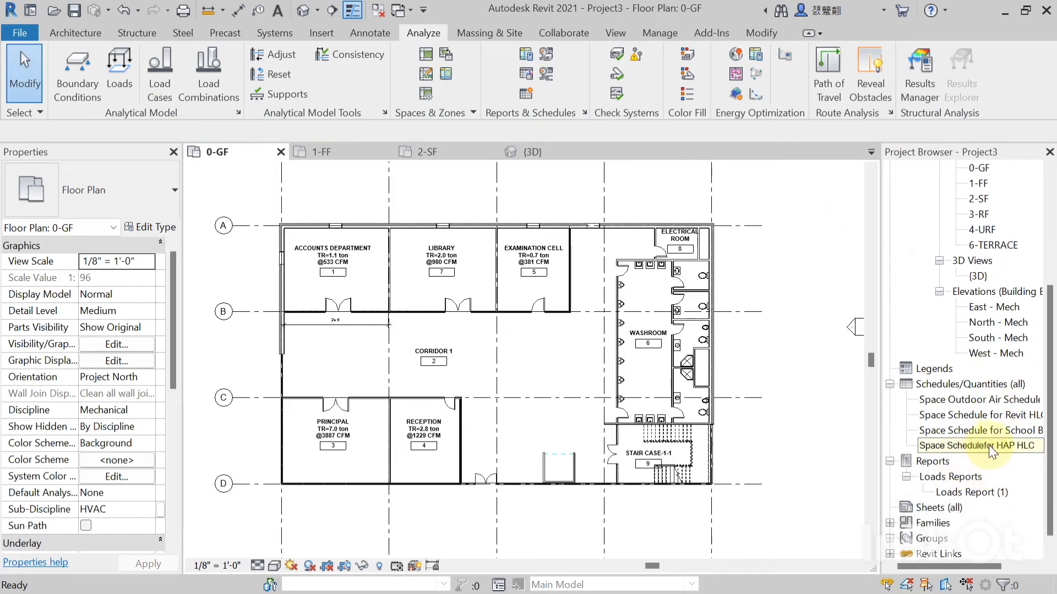
double_click(988, 445)
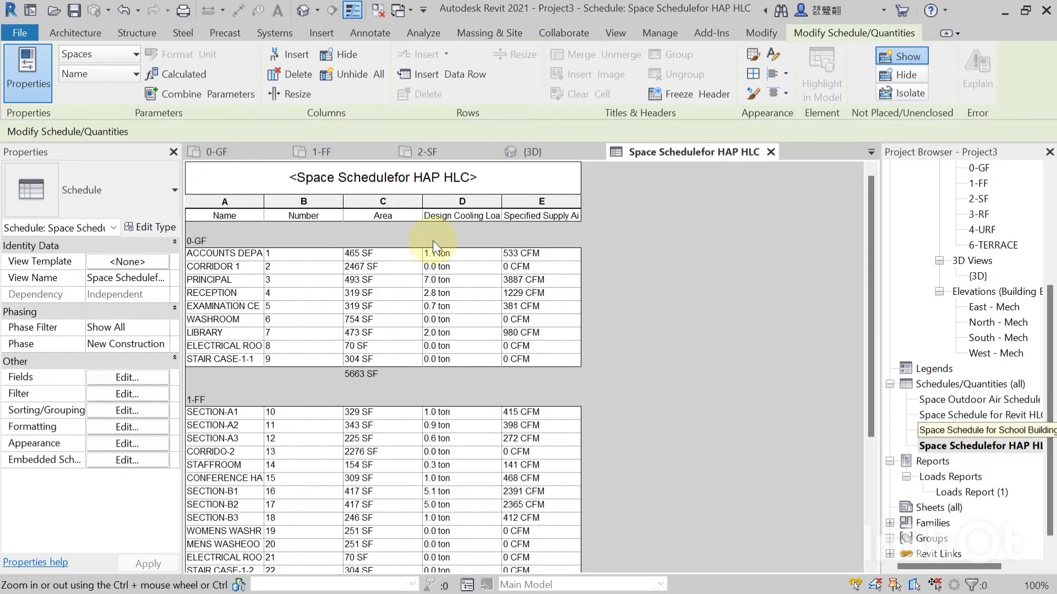
click(771, 151)
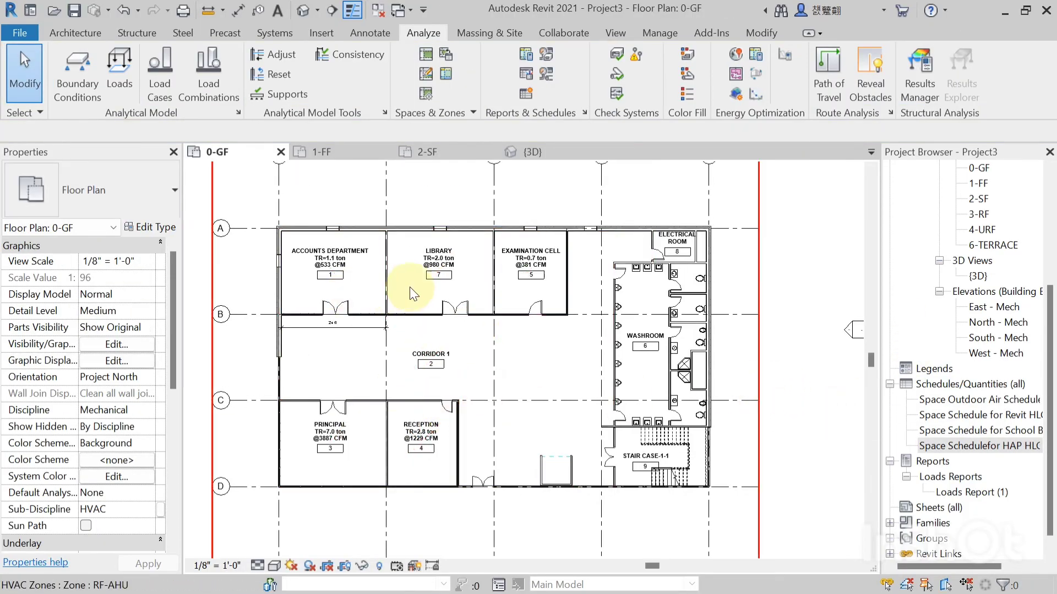
- Delete the linear dimension between the Accounts Department and Corridor 1 on the 0-GF floor plan
scroll(367, 375, up, 1)
middle_drag(368, 374, 378, 394)
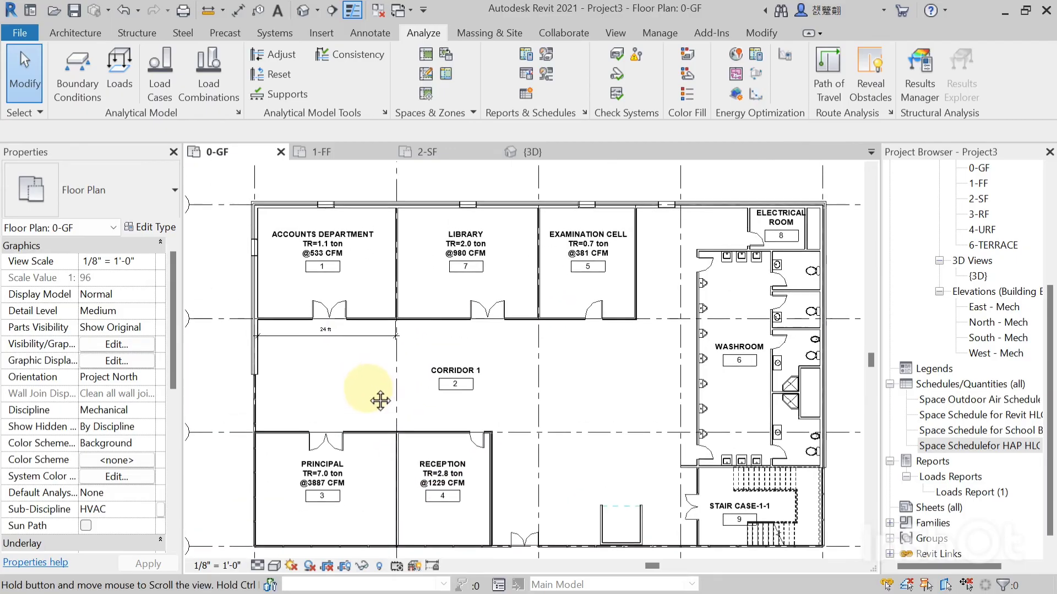
scroll(338, 333, up, 1)
click(341, 337)
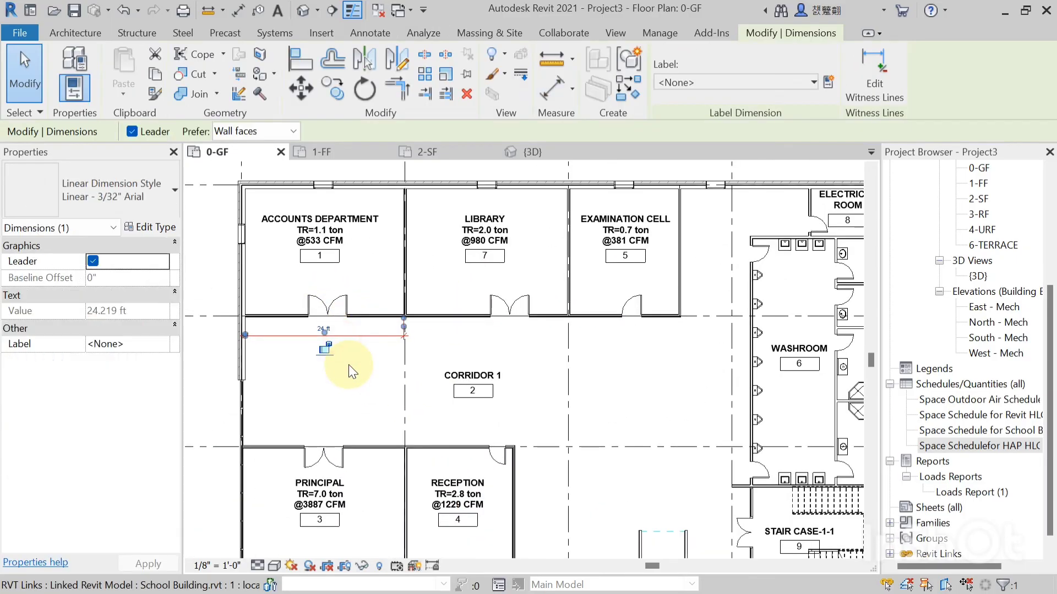
key(Delete)
middle_drag(342, 290, 352, 317)
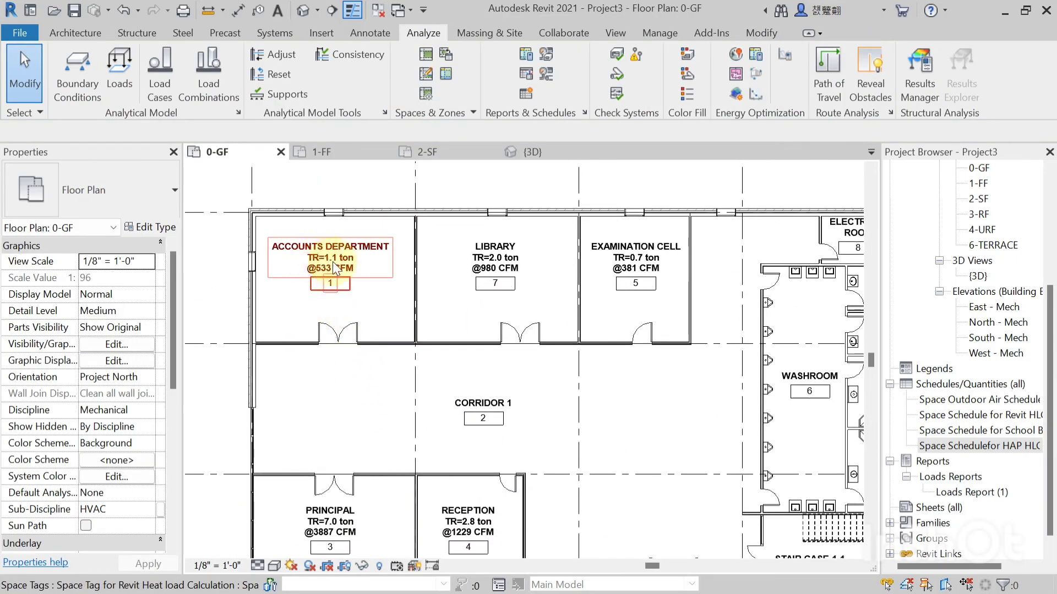
- Open the Accounts Department's space tag family for editing and select its space name and cooling load label
scroll(332, 262, up, 1)
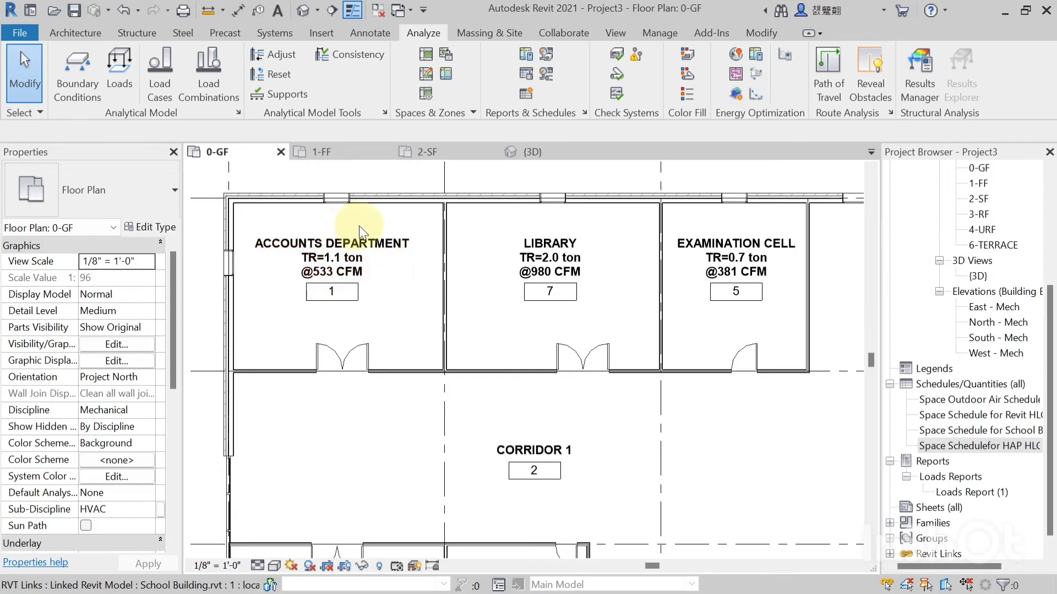
scroll(419, 272, down, 1)
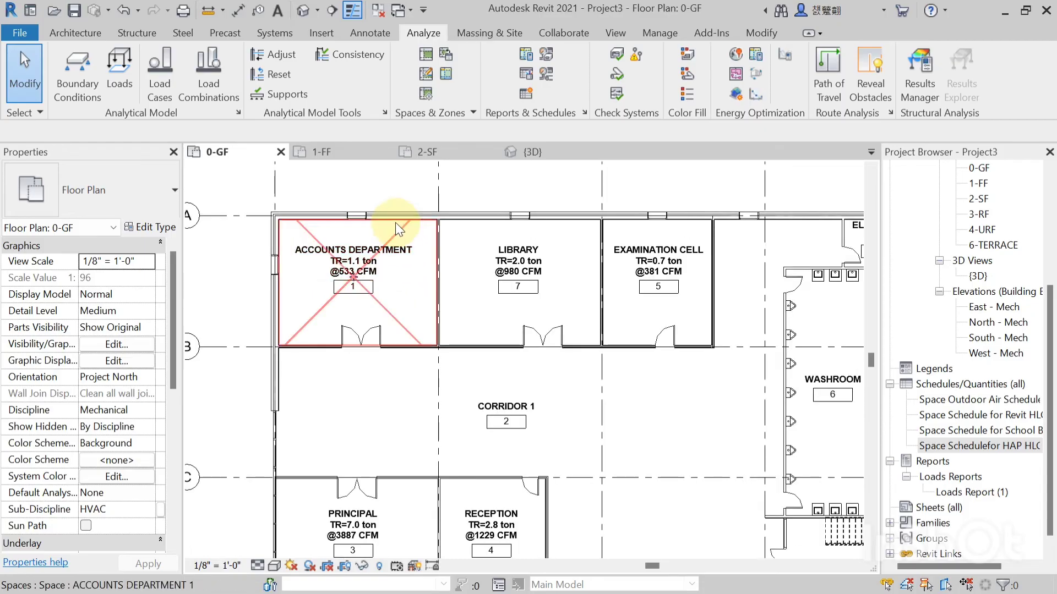
click(371, 251)
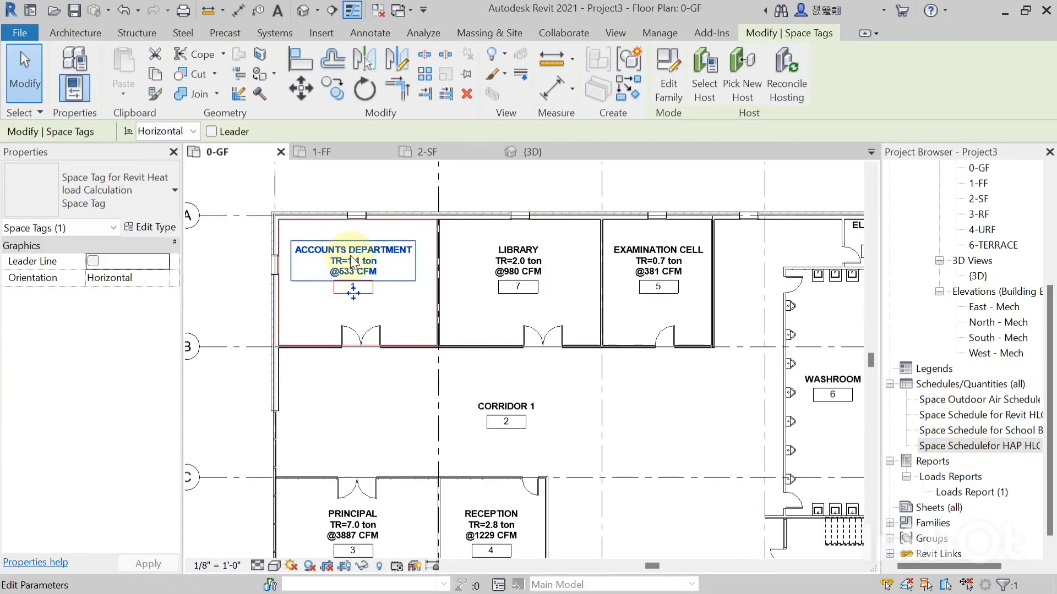
middle_drag(371, 256, 358, 257)
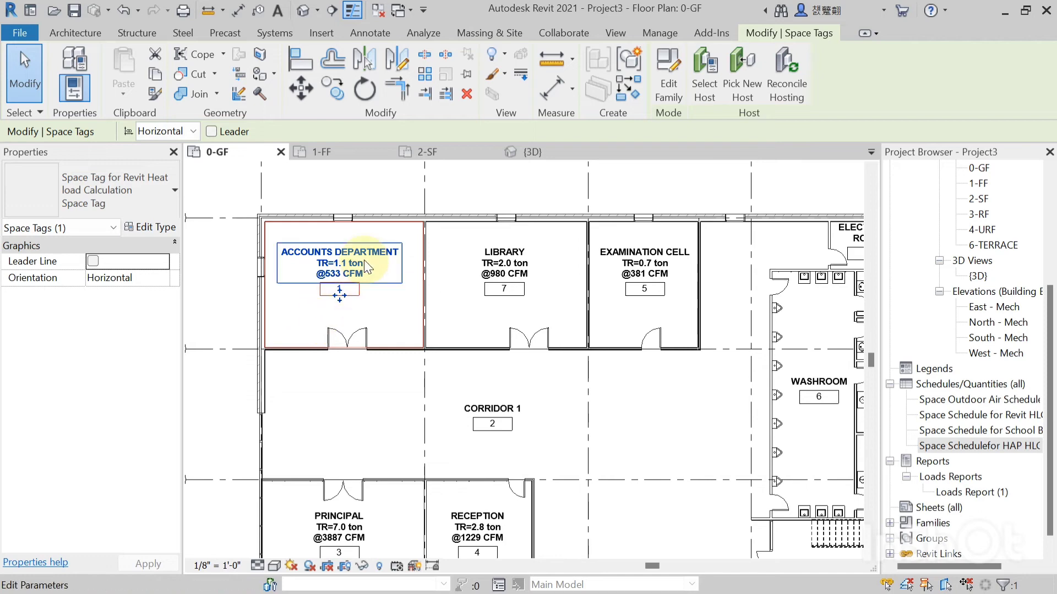
scroll(352, 267, up, 2)
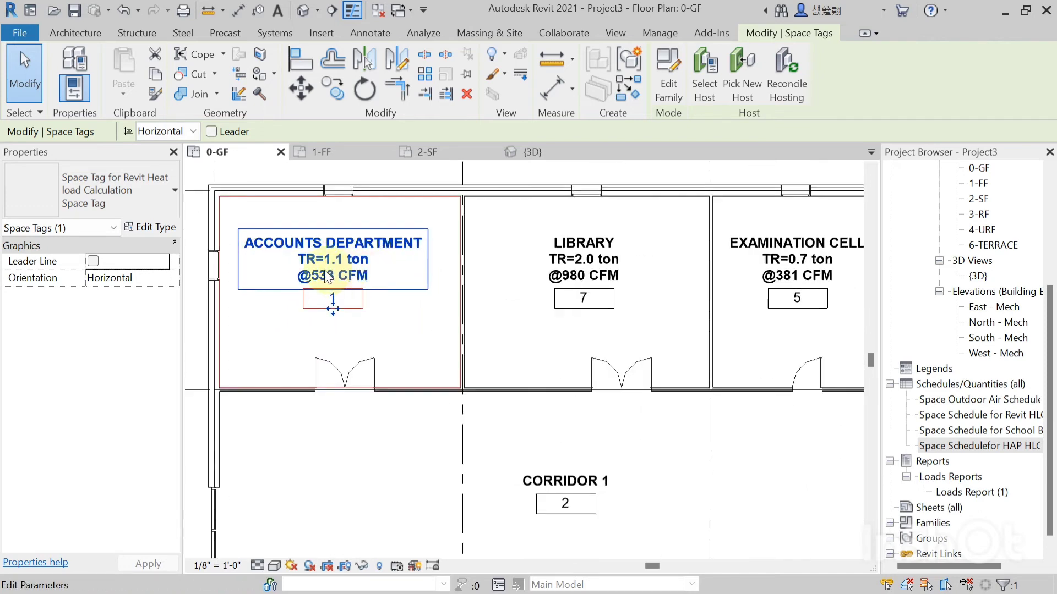
scroll(316, 274, down, 2)
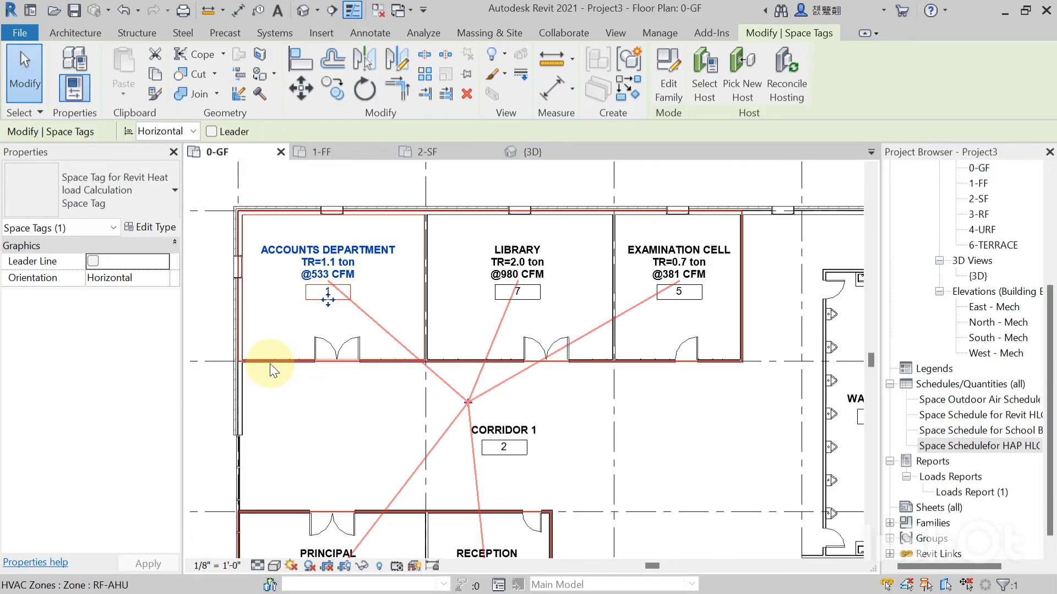
click(664, 88)
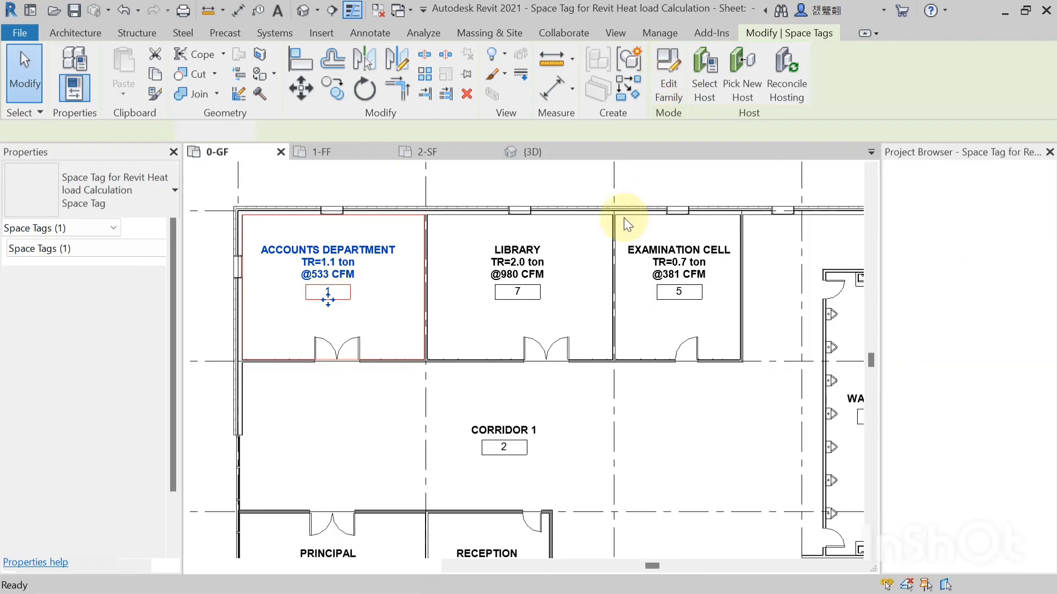
click(537, 286)
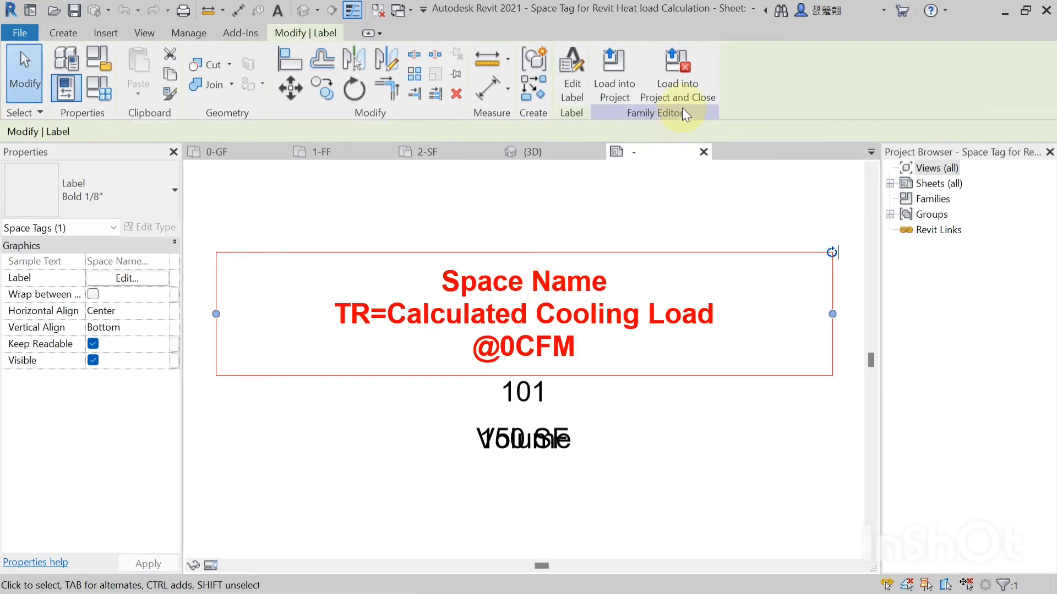
- Edit the selected label and add the Design Cooling Load parameter to it
click(573, 82)
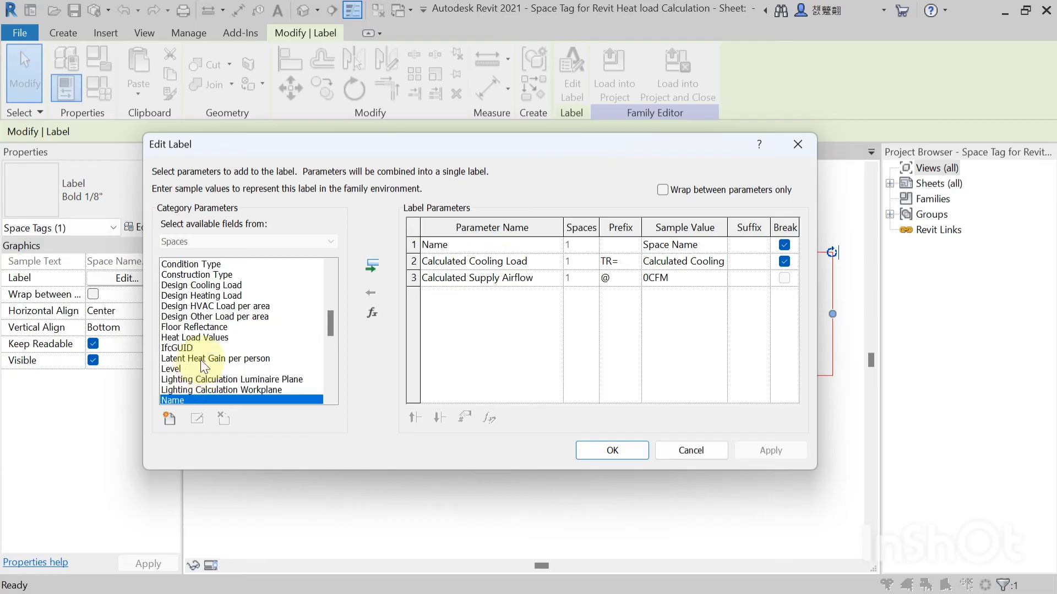
scroll(201, 363, down, 2)
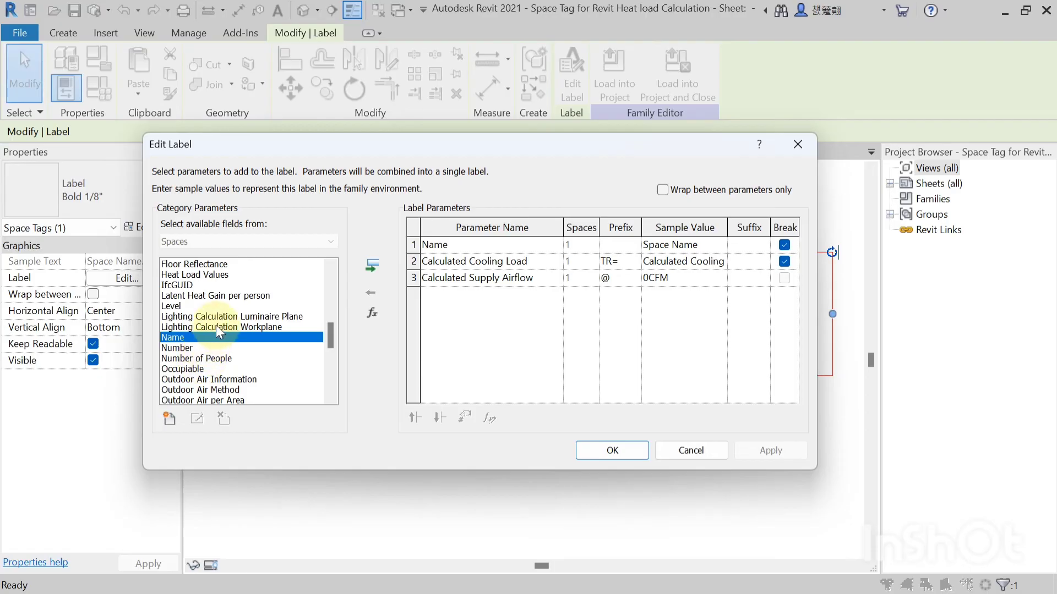
click(218, 317)
key(d)
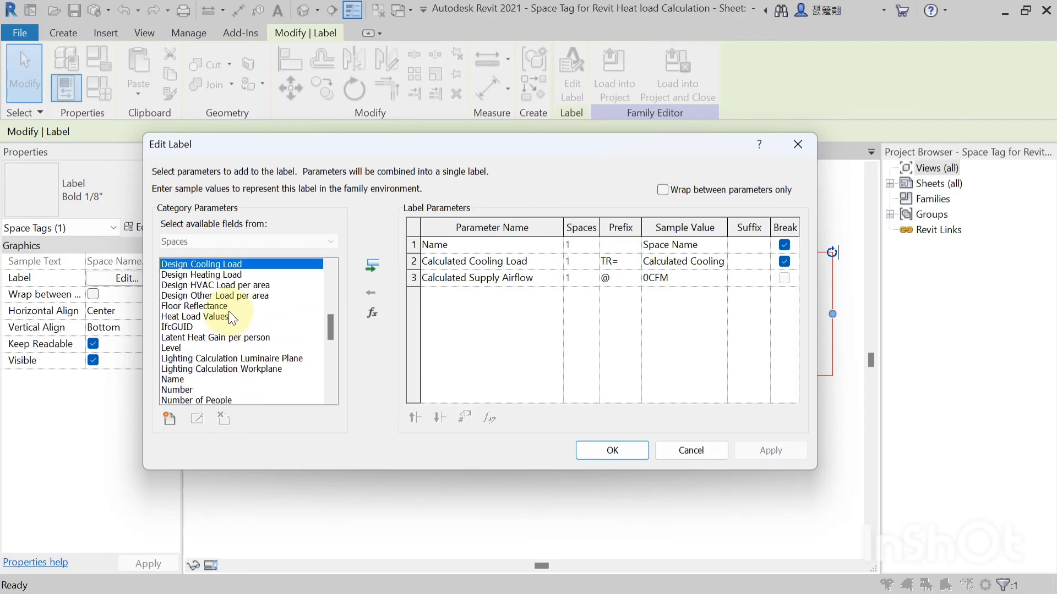
click(372, 266)
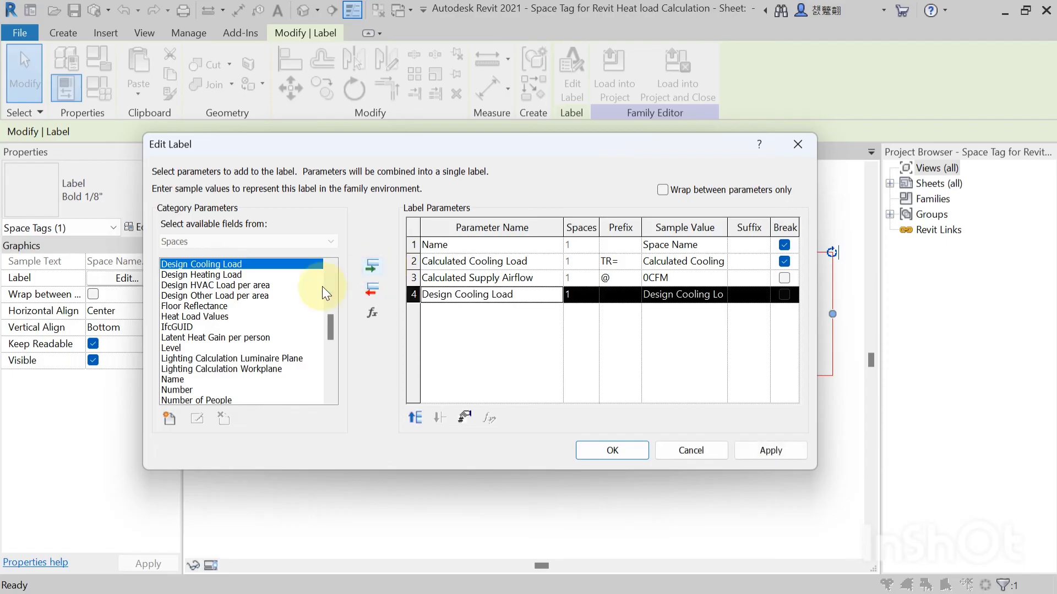
- Add the Specified Supply Airflow parameter to the label and set its sample value to 0 CFM
click(195, 296)
key(s)
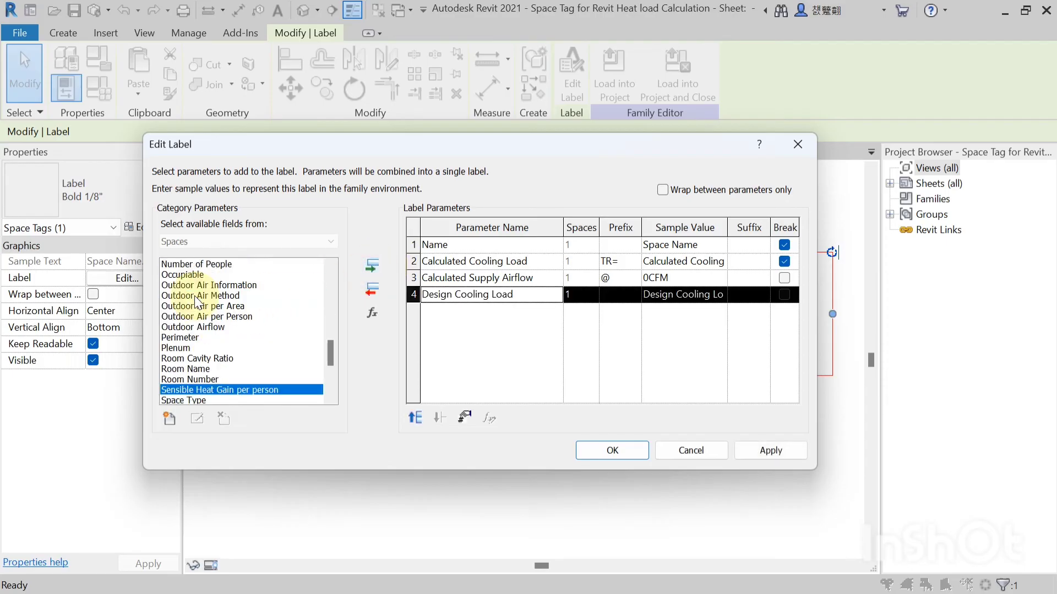
scroll(197, 299, down, 3)
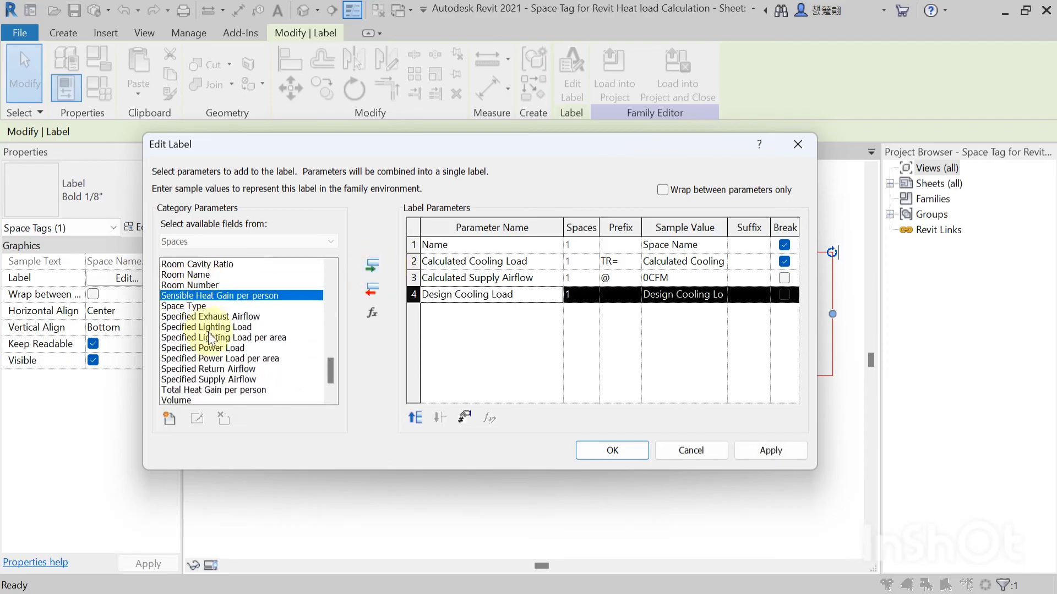
click(216, 379)
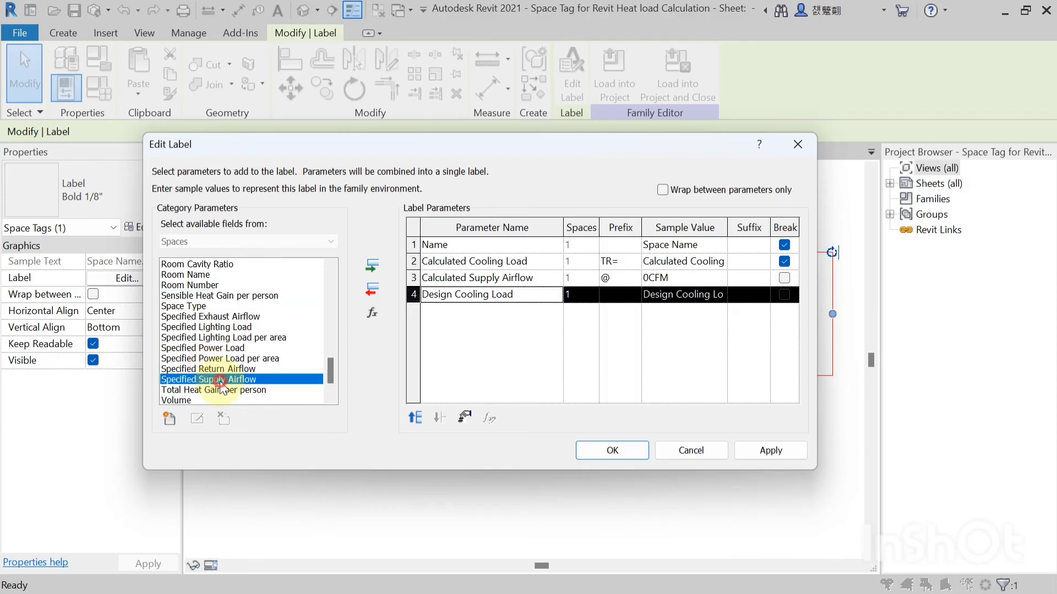
click(372, 266)
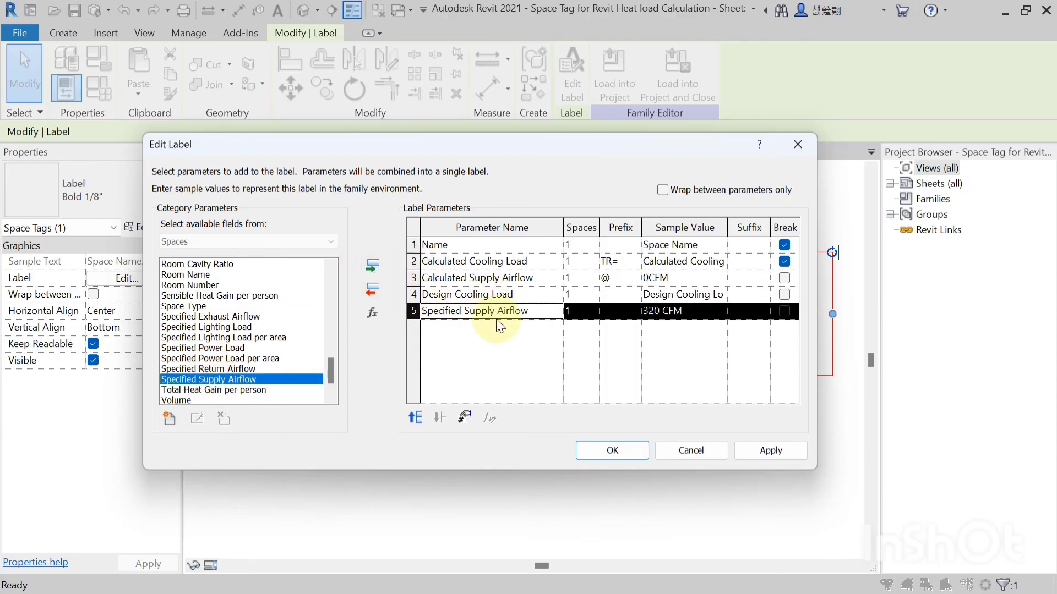
click(660, 313)
drag(660, 312, 641, 309)
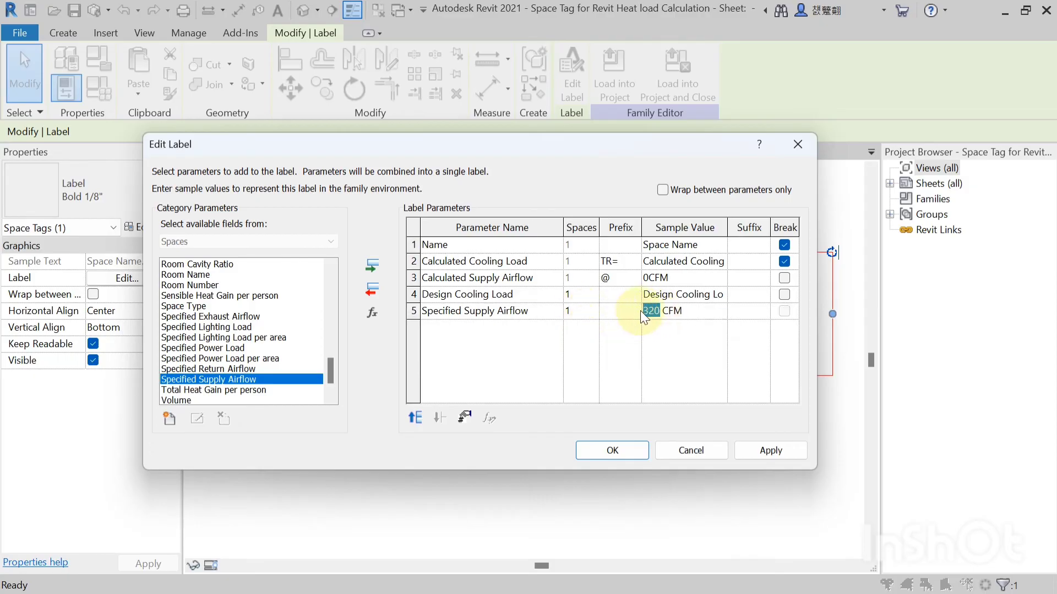
text(0)
click(680, 364)
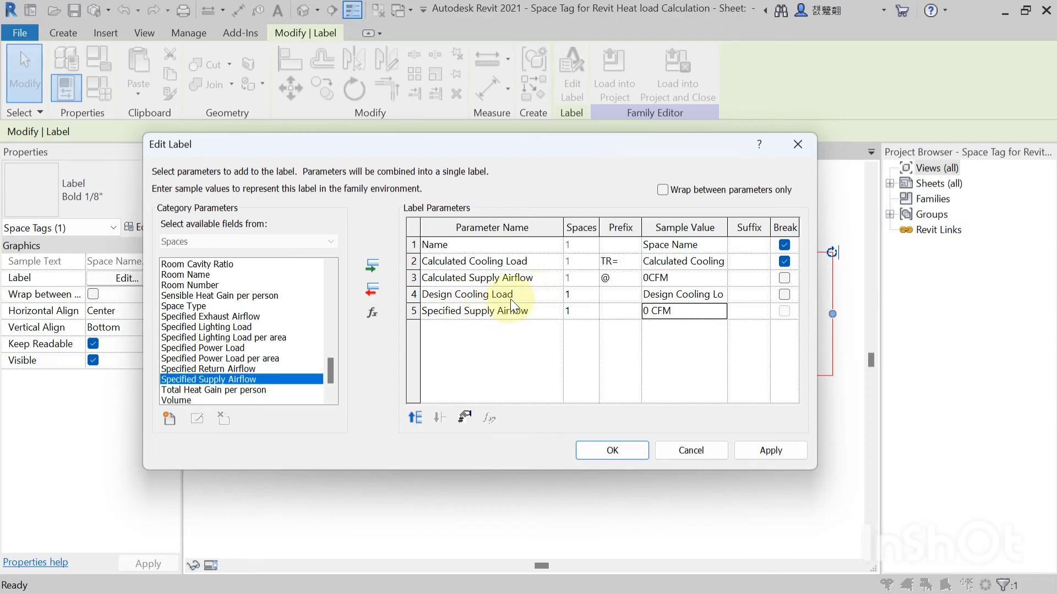
- Enable line breaks after Calculated Supply Airflow and Design Cooling Load, and accept the label changes
click(784, 278)
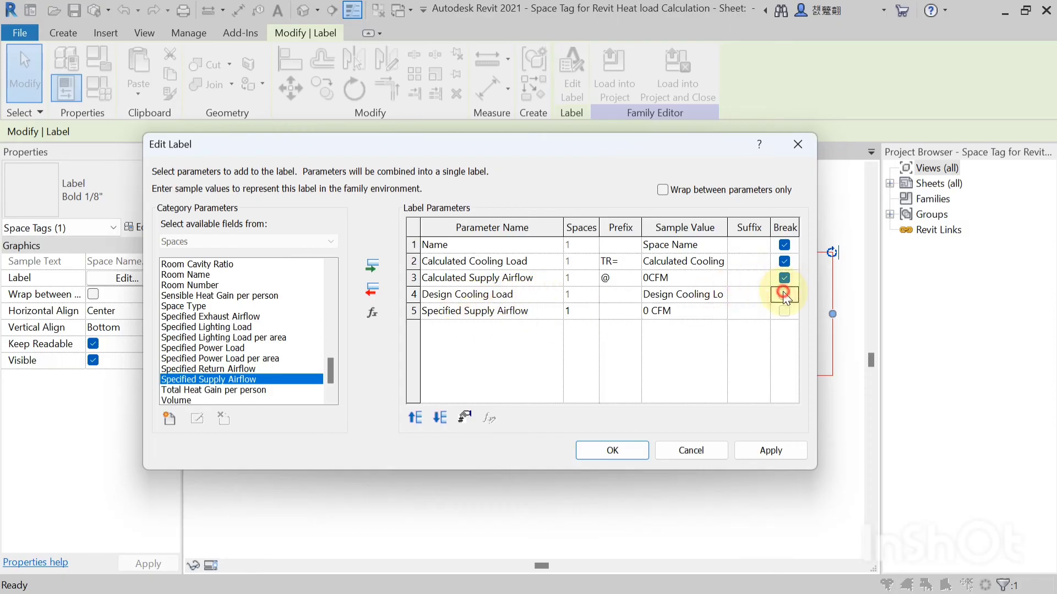
click(784, 295)
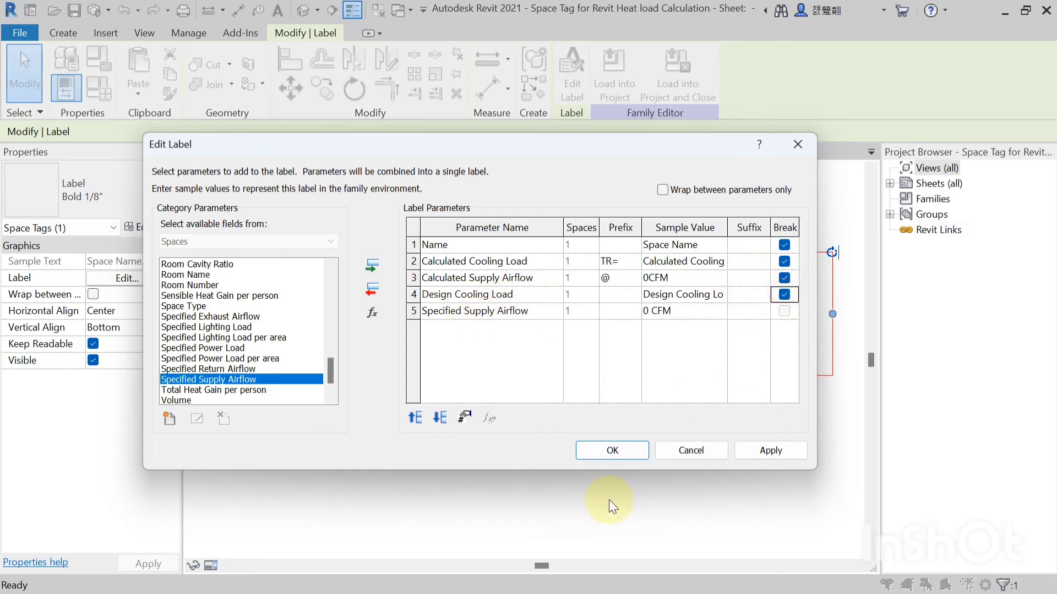
click(780, 452)
click(612, 452)
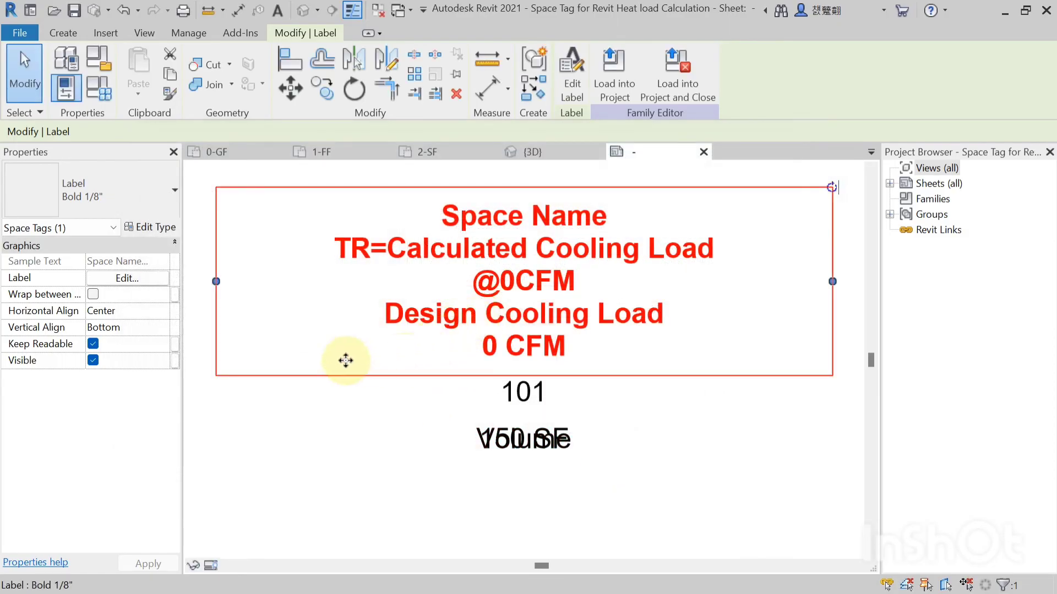
- Save the edited tag family to the Desktop as a new family named "Space Tag for HAP Heat load Calculation"
click(11, 35)
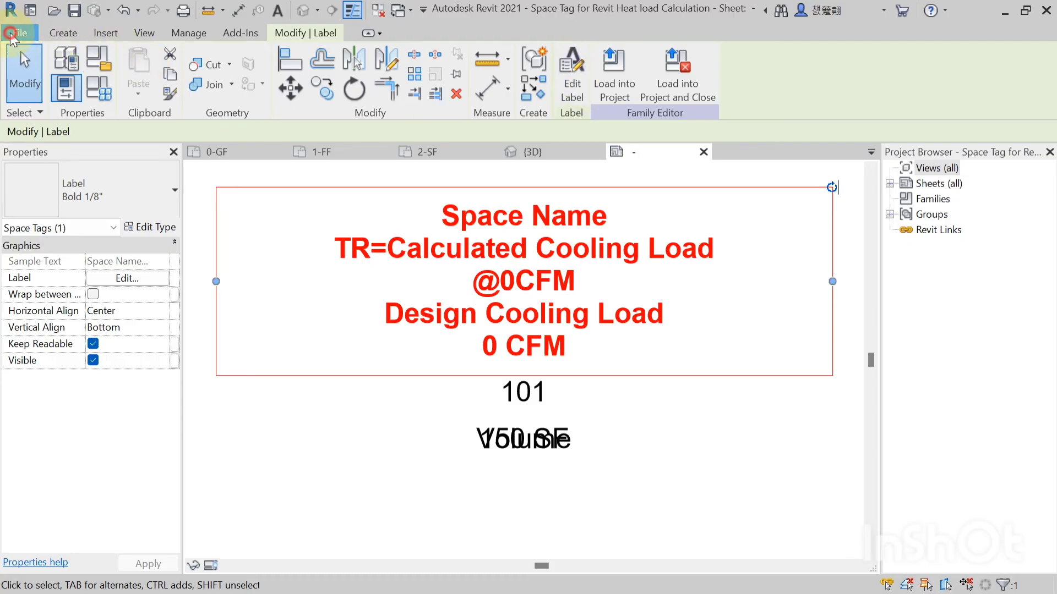
mouse_move(83, 247)
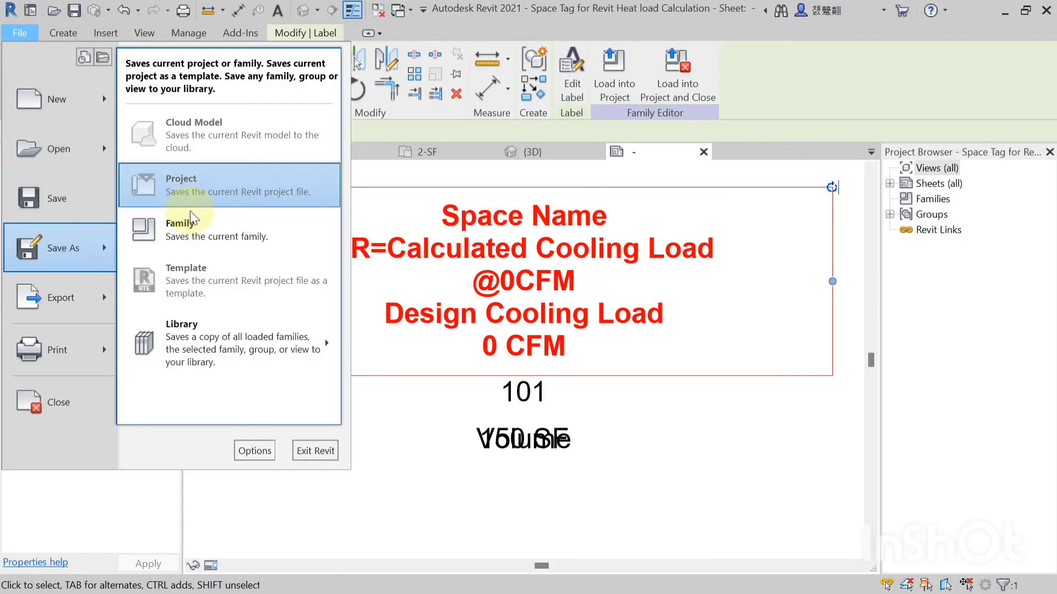
click(182, 223)
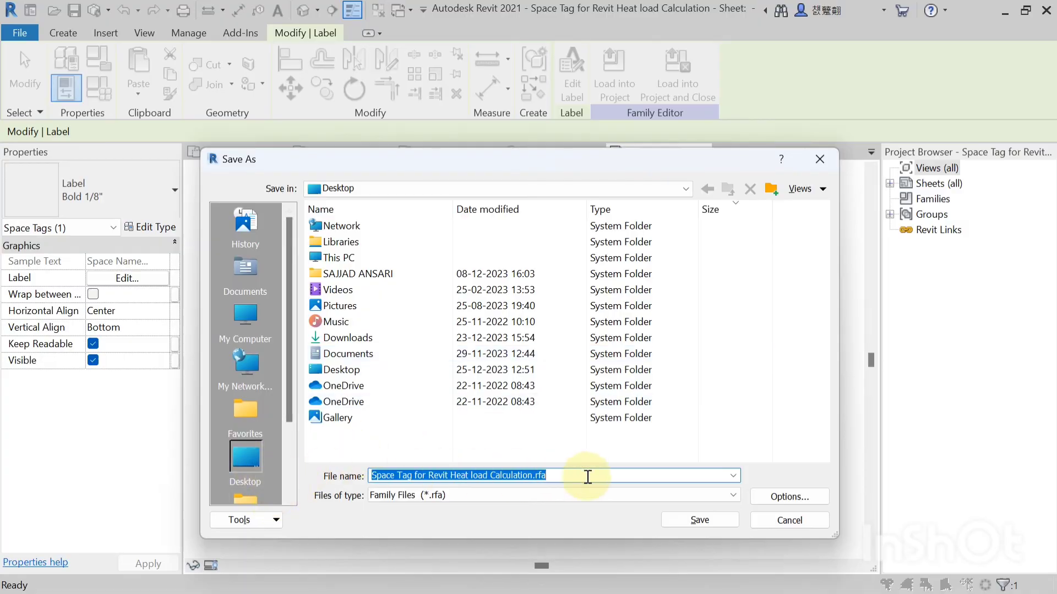
click(588, 477)
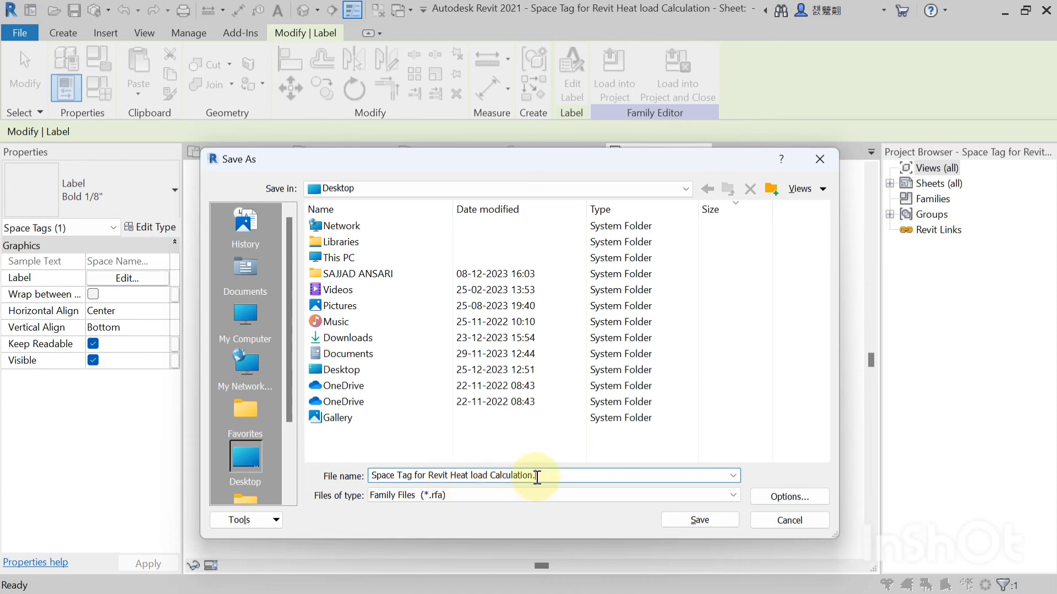
drag(449, 475, 432, 476)
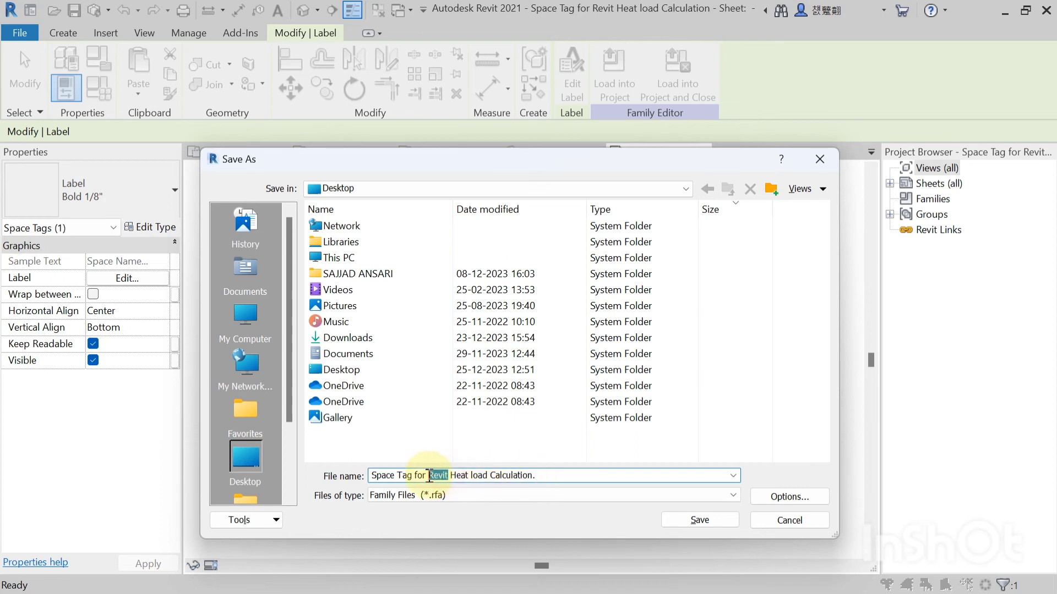
text(HAP)
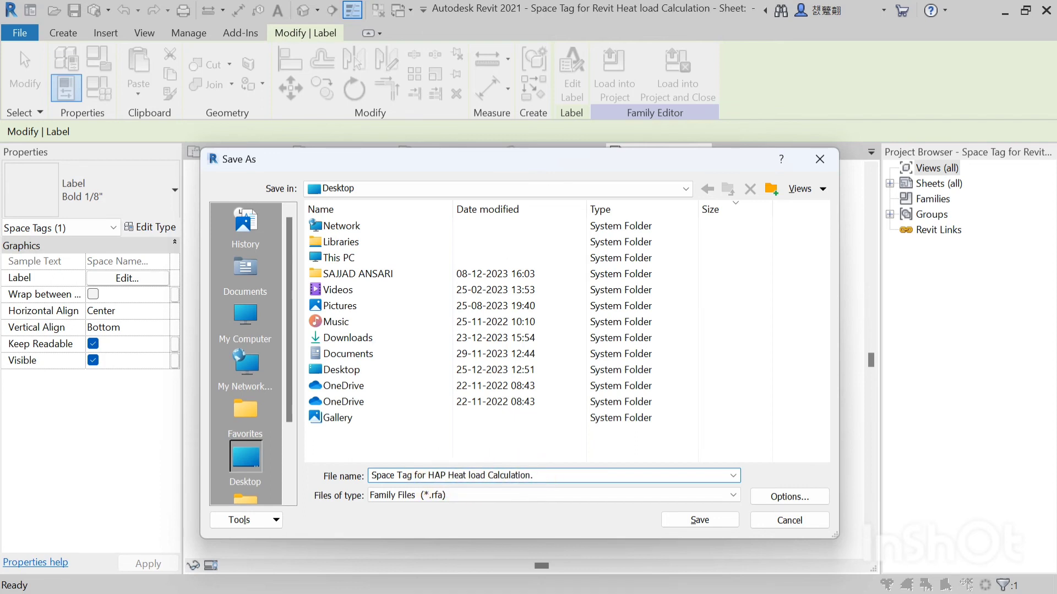
click(709, 522)
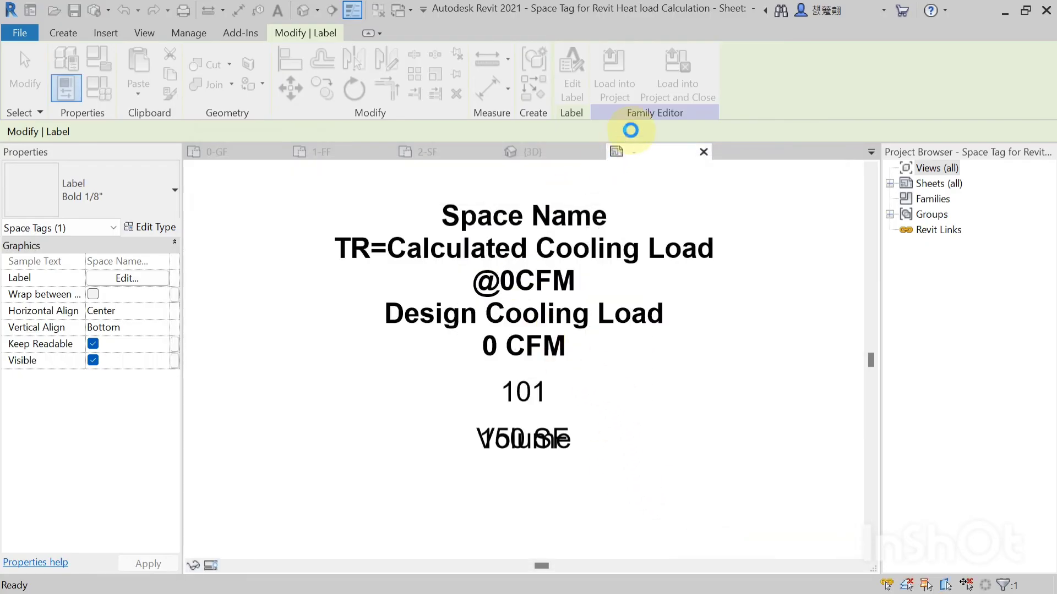
- Load the HAP space tag family into the project and open the 0-GF floor plan
click(651, 104)
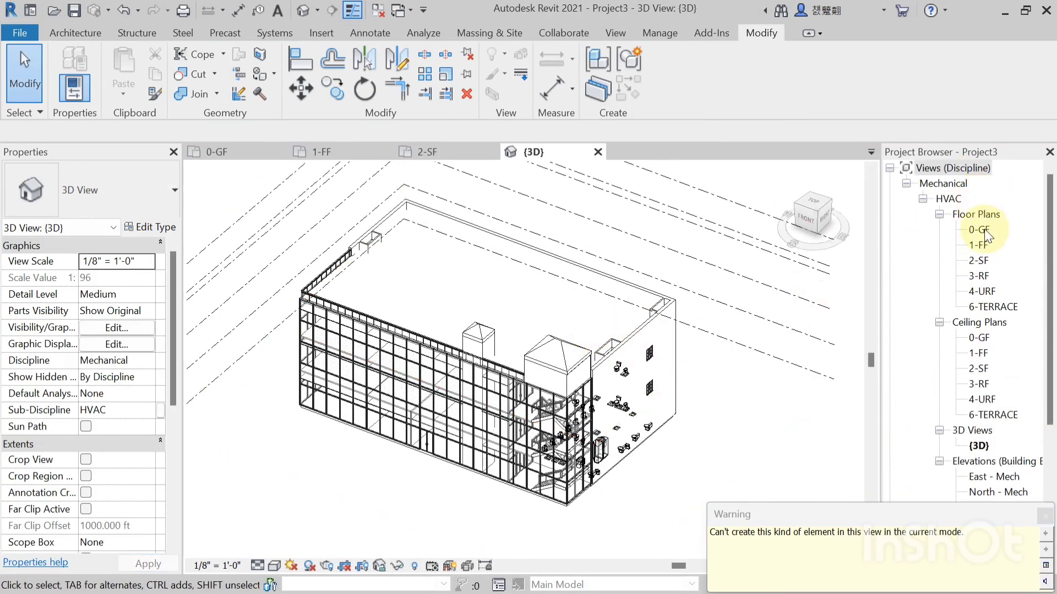
double_click(981, 229)
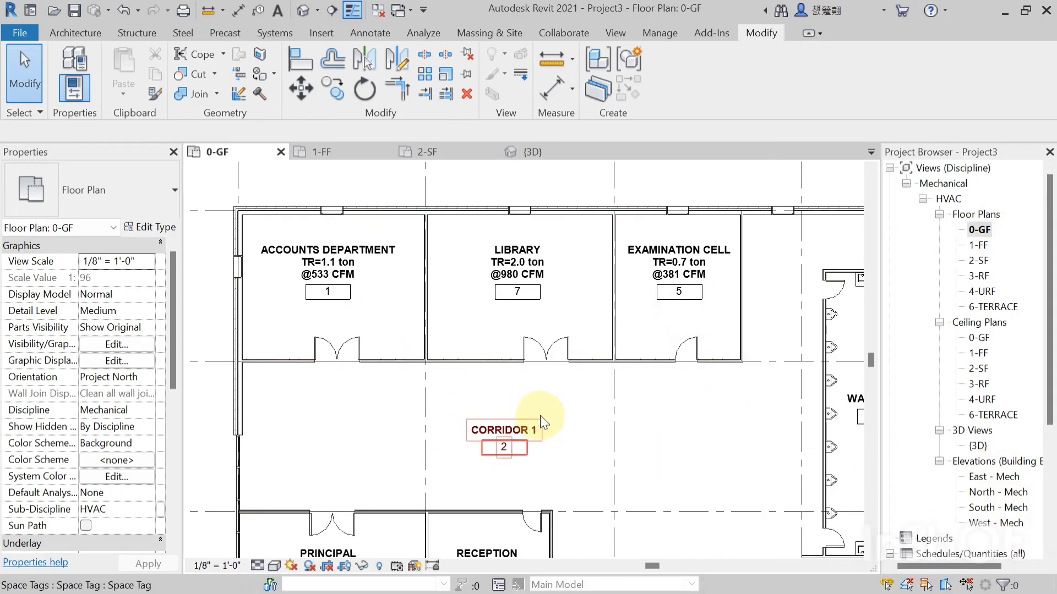
middle_drag(538, 420, 483, 389)
click(649, 444)
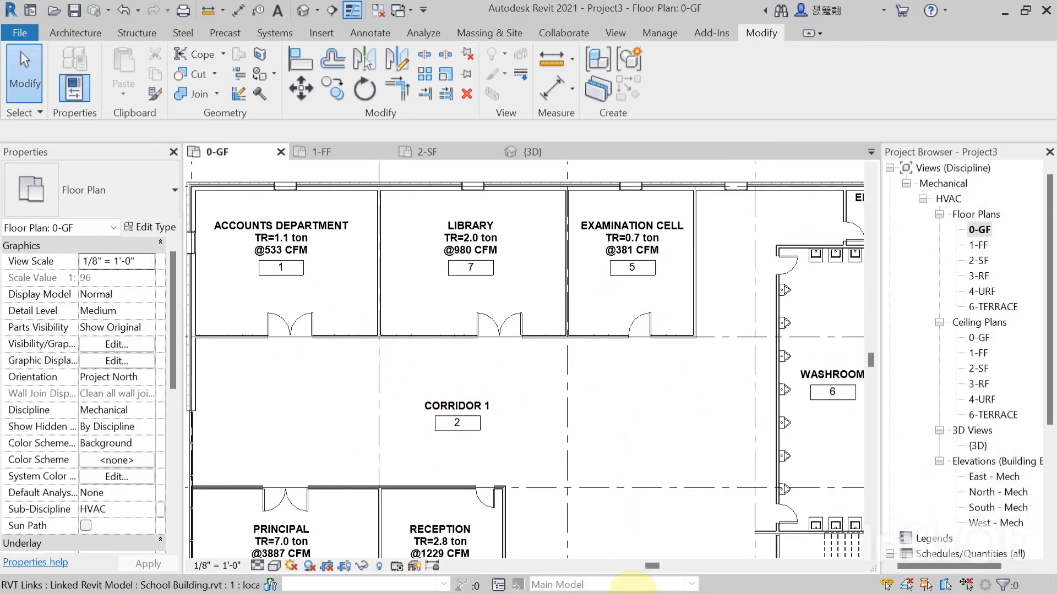
- Switch to HAP and create a new air system named AHU
click(1006, 13)
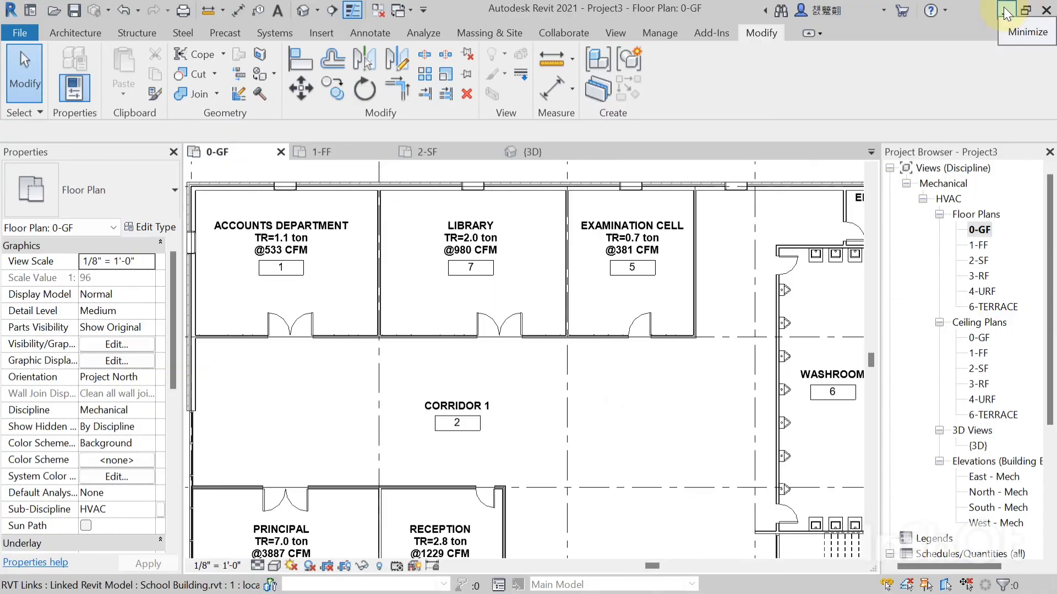
click(1005, 14)
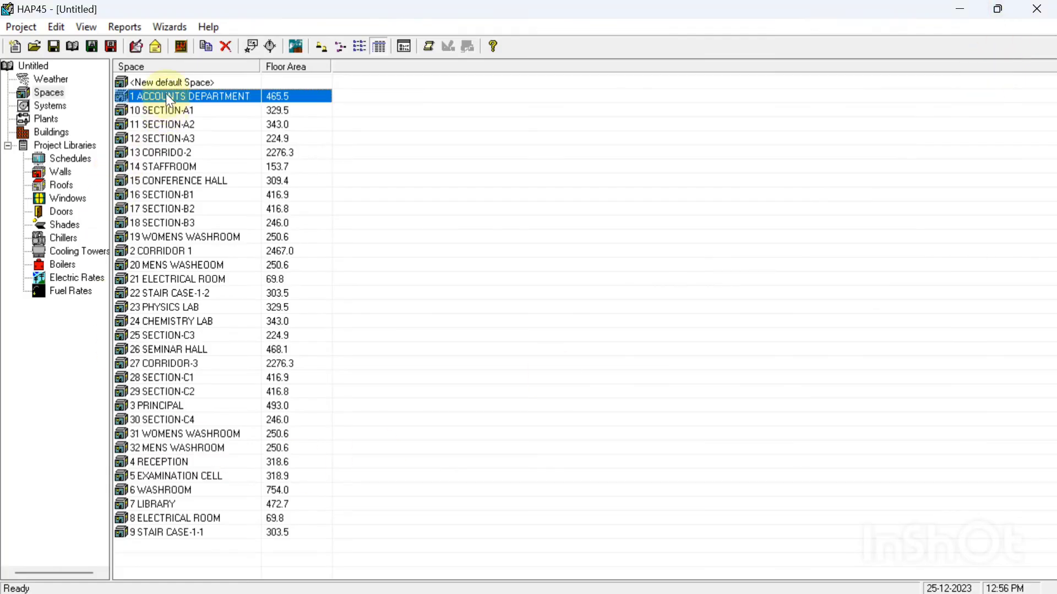
click(57, 106)
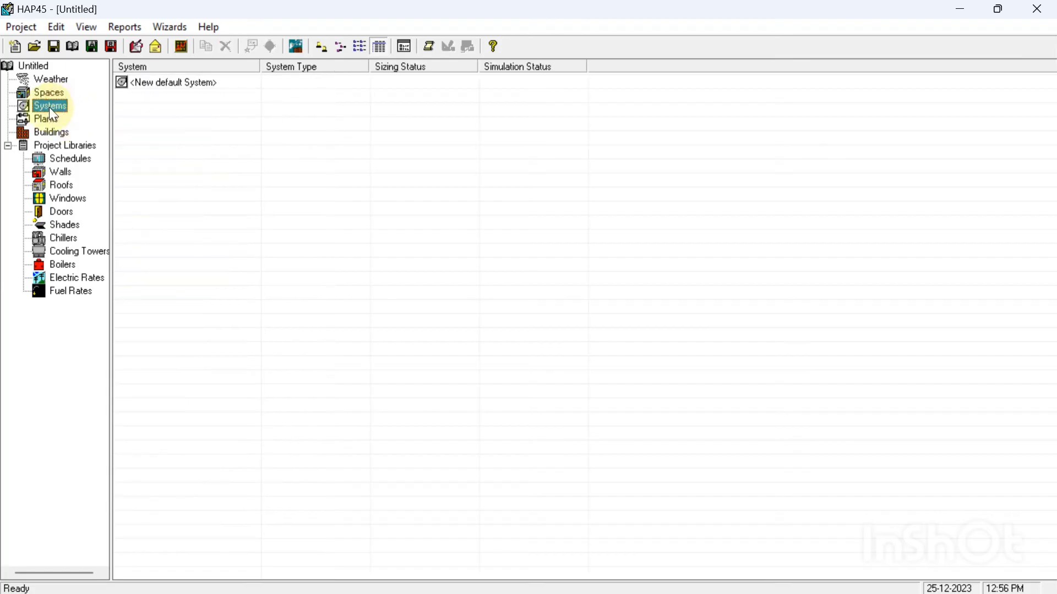
click(175, 82)
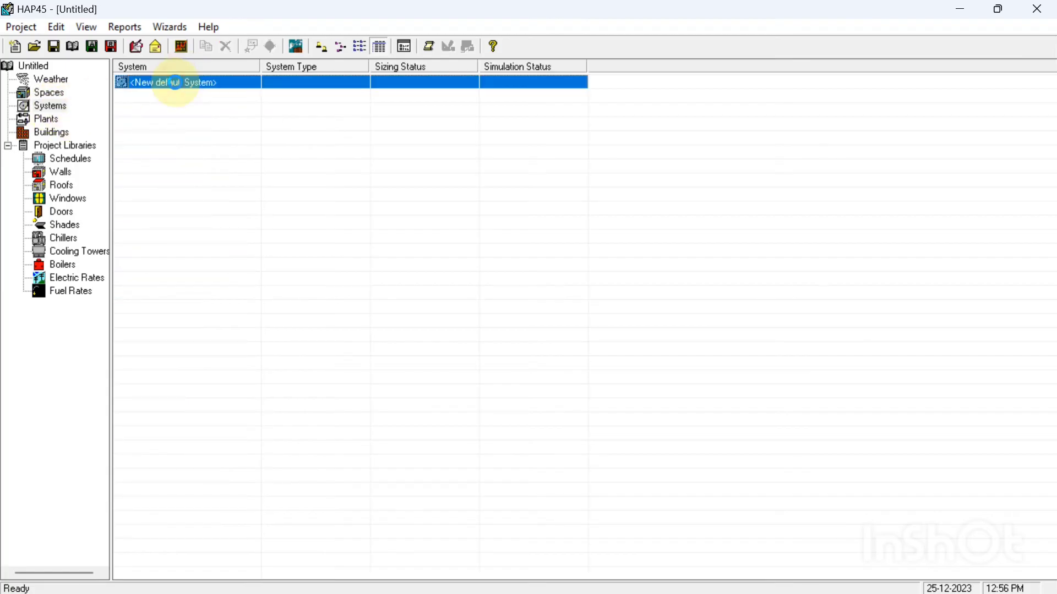
double_click(175, 82)
text(A)
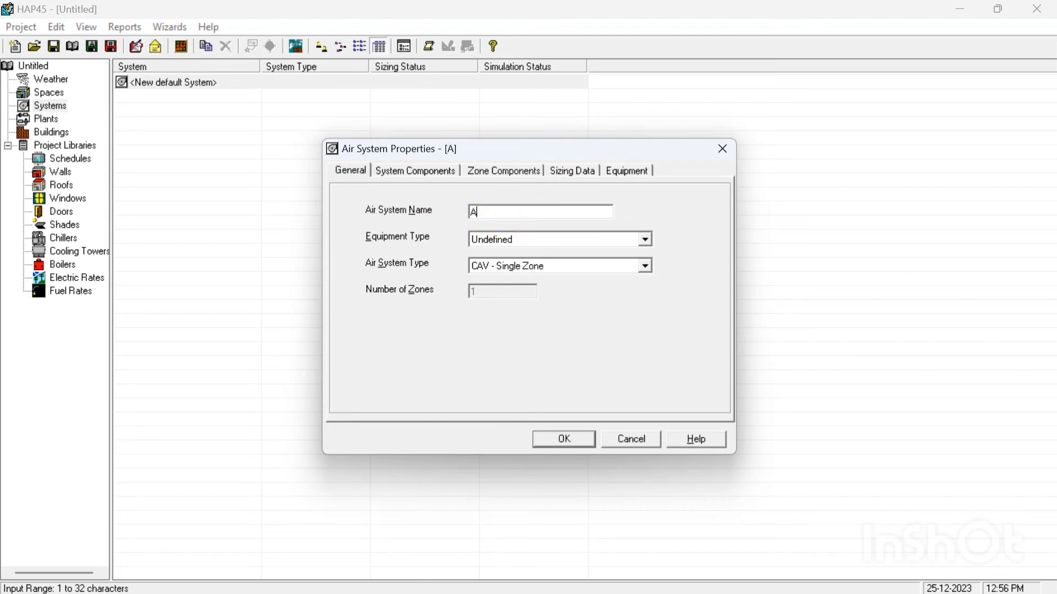
text(HU)
- Set the AHU system's equipment type to Chilled Water Air Handling Units and its air system type to VAV
click(645, 241)
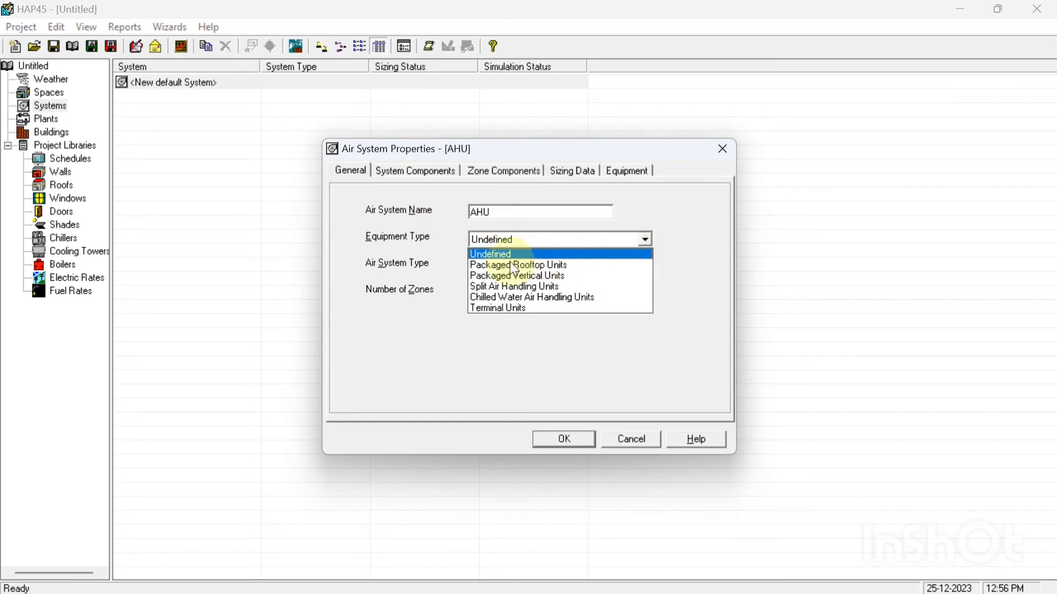
click(515, 298)
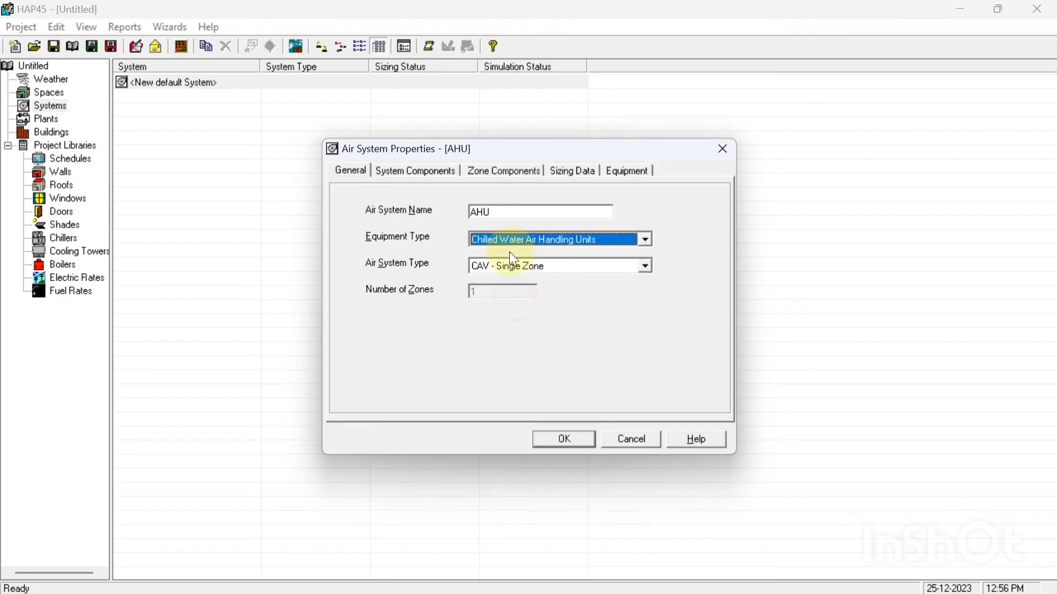
click(644, 268)
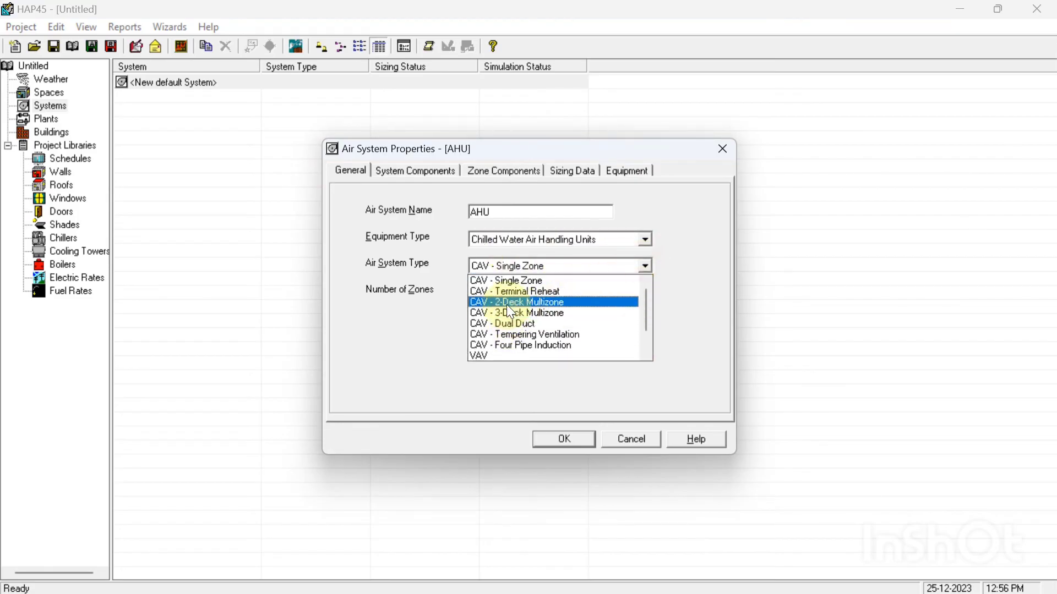
click(501, 357)
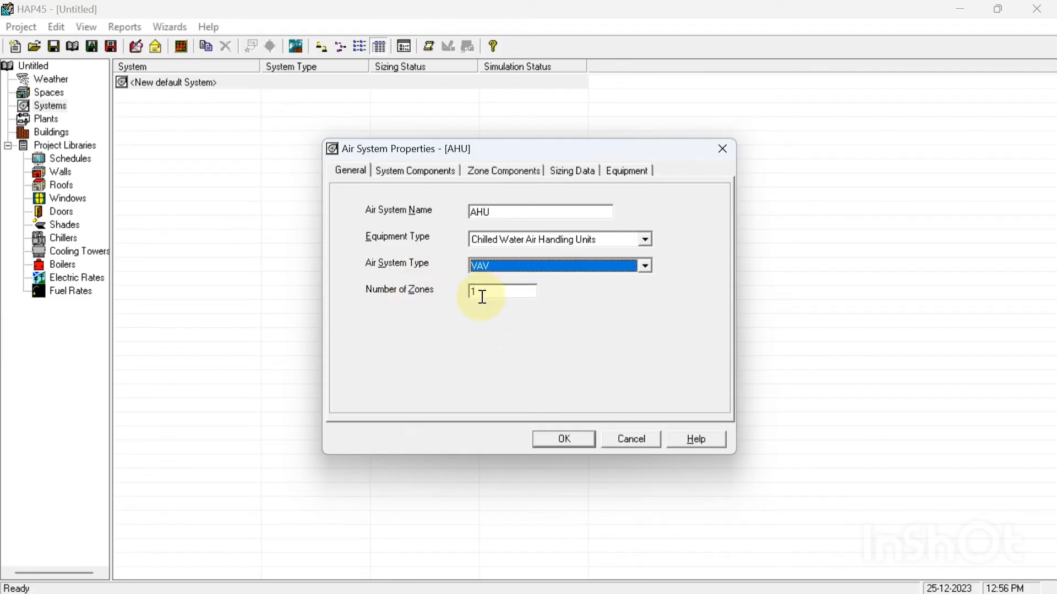
click(482, 297)
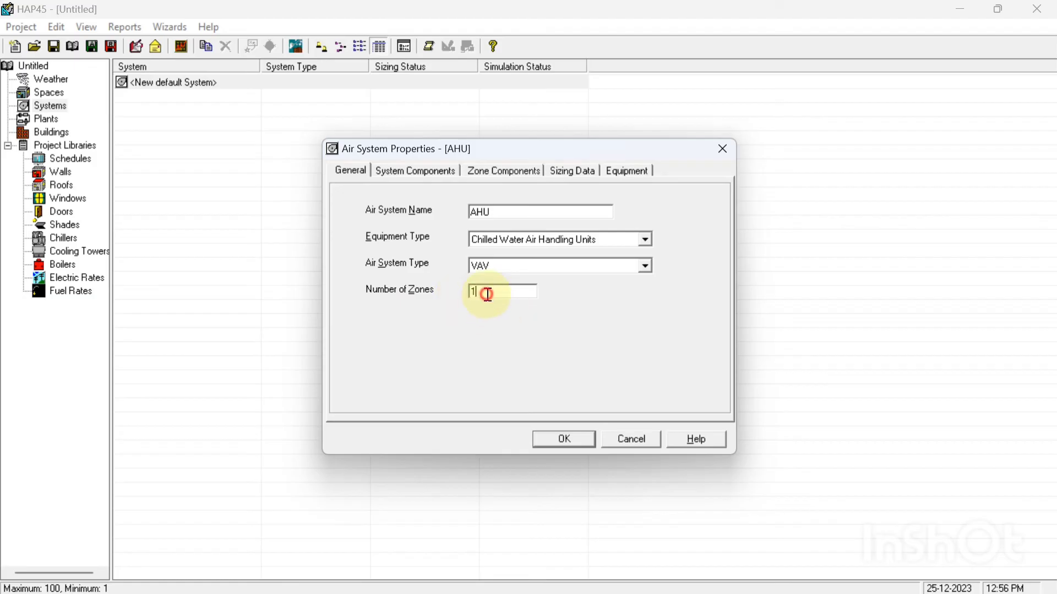
drag(487, 295, 469, 293)
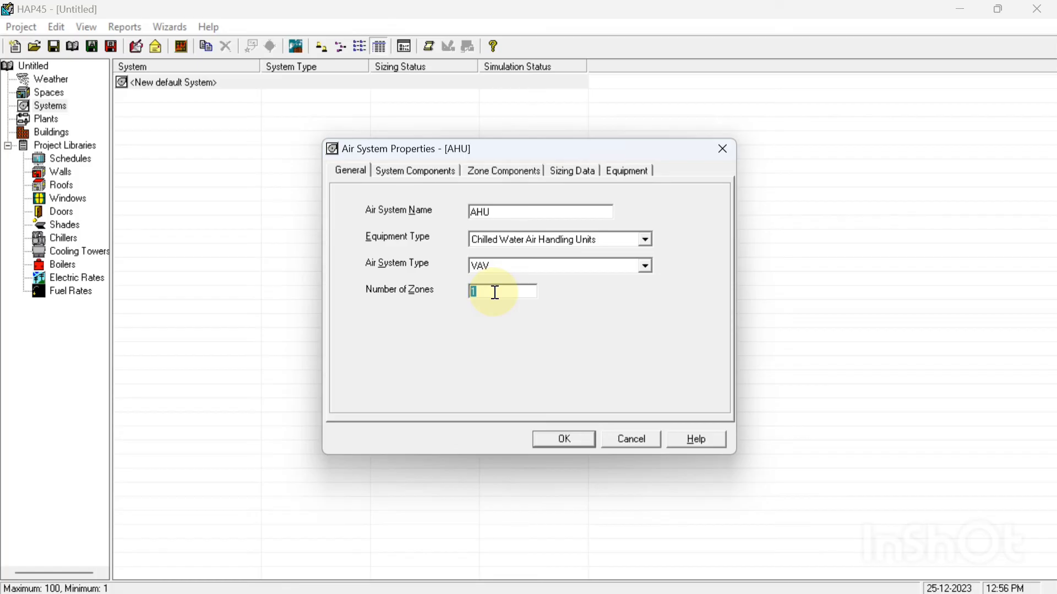
- Set the AHU's supply duct heat gain to 10% and duct leakage to 5%
click(441, 171)
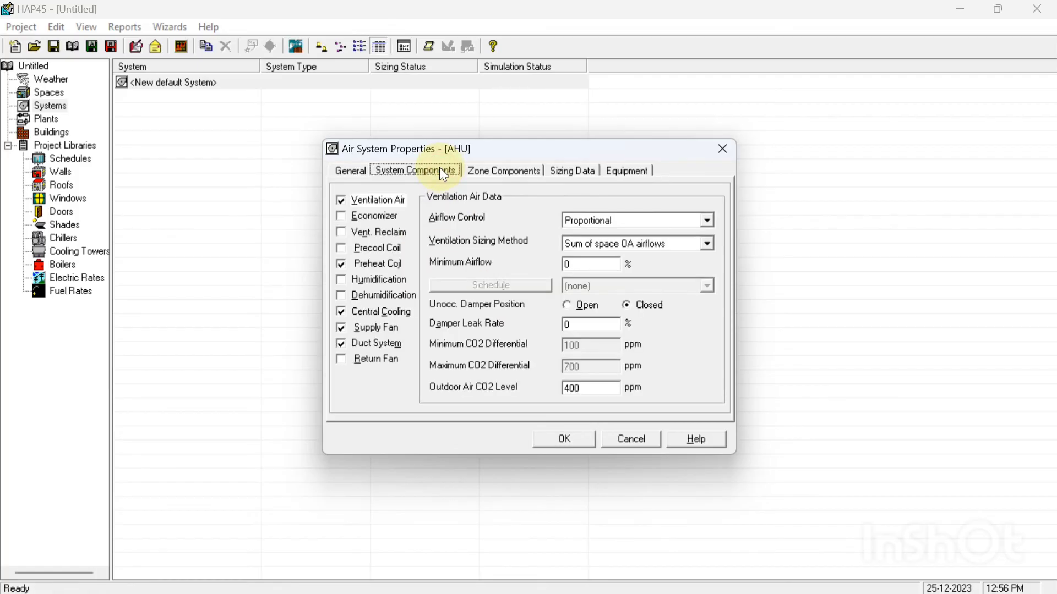
click(369, 344)
click(589, 242)
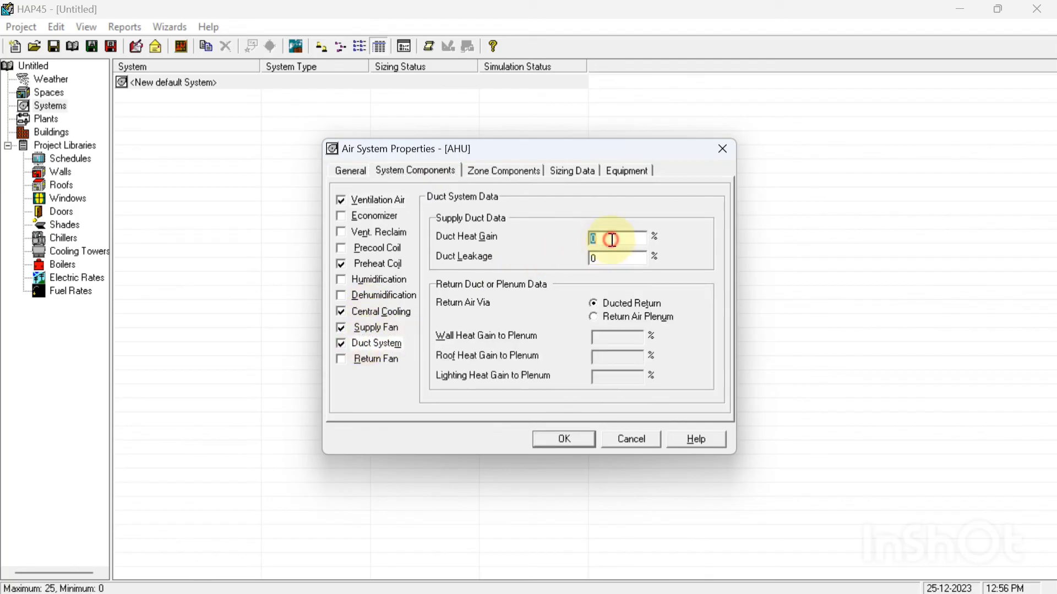
text(10)
click(609, 262)
text(5)
- Set the AHU supply fan's total static pressure to 2 in. wg
click(380, 329)
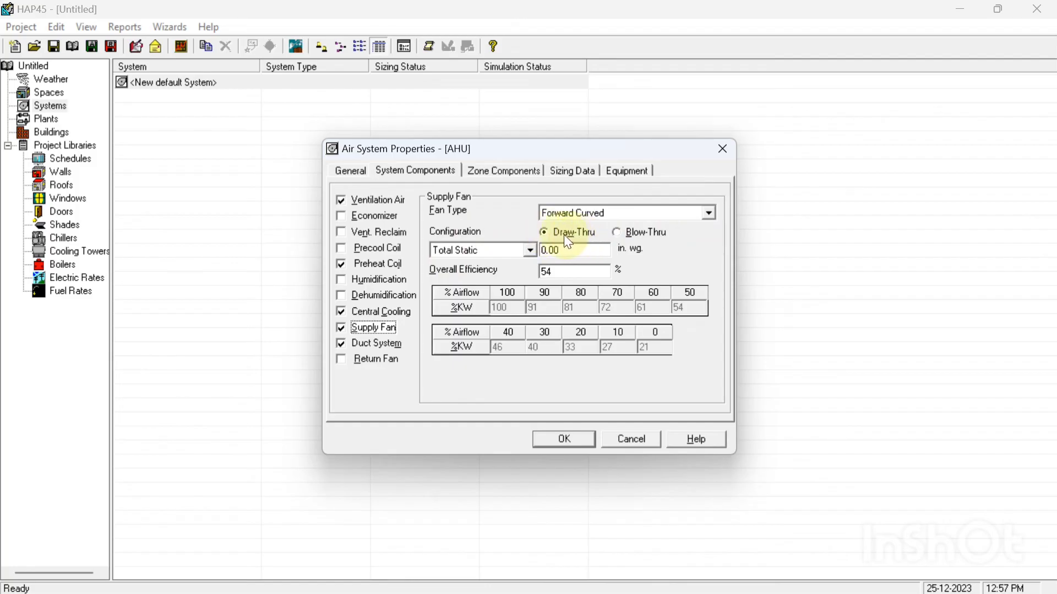
click(571, 250)
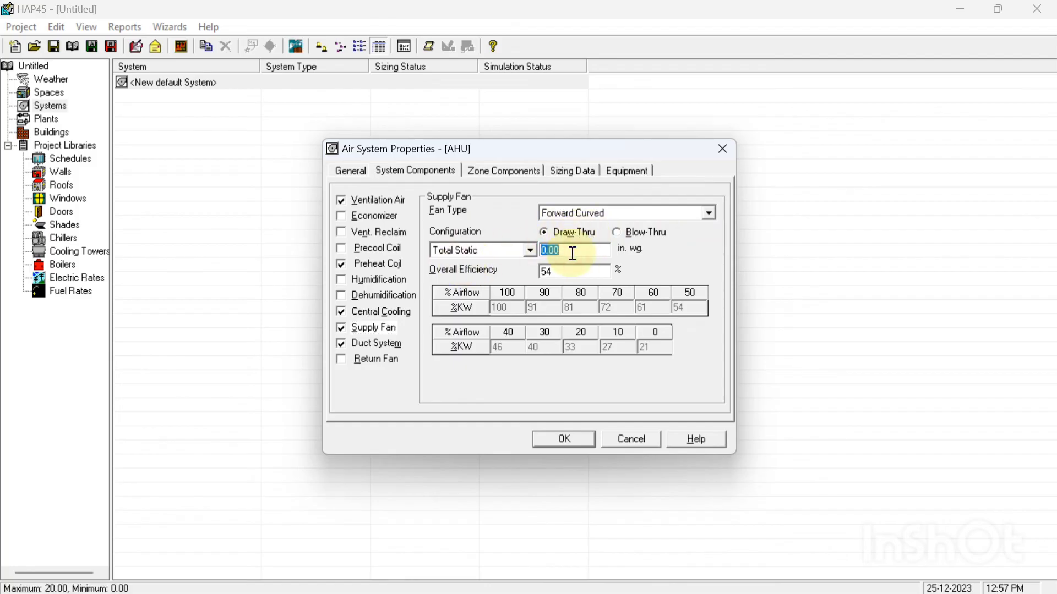
text(2)
click(574, 171)
- Rename Zone 1 as VAV-1 and assign the 1 ACCOUNTS DEPARTMENT space to it
click(504, 172)
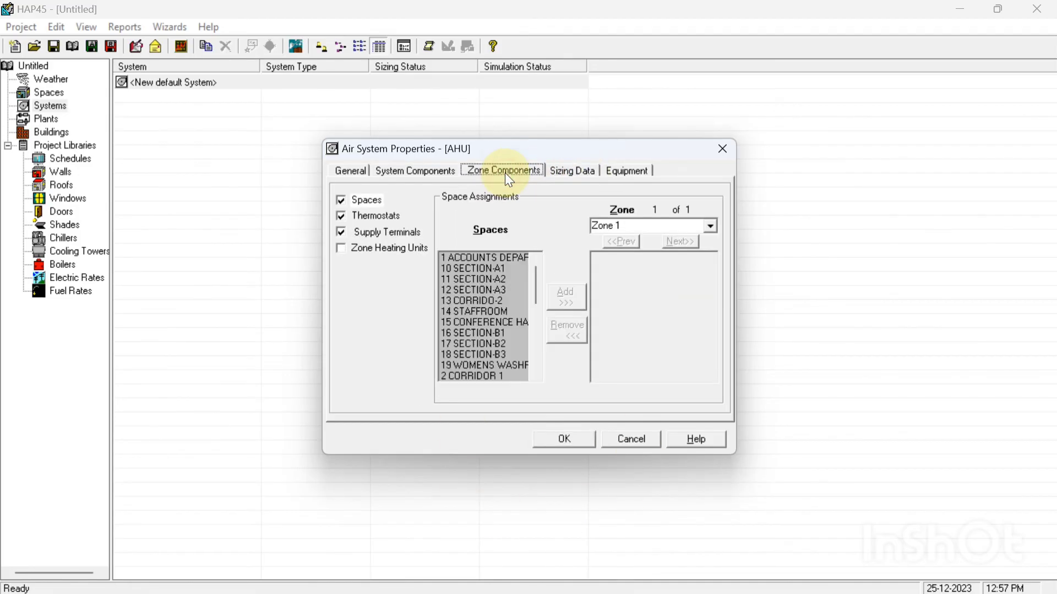
click(633, 228)
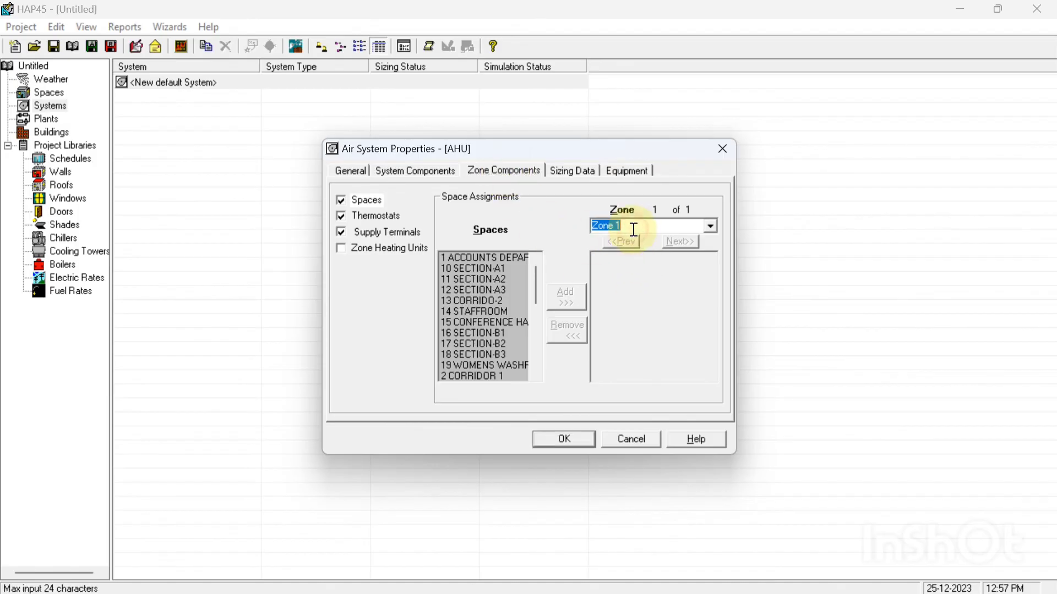
text(VAV-1)
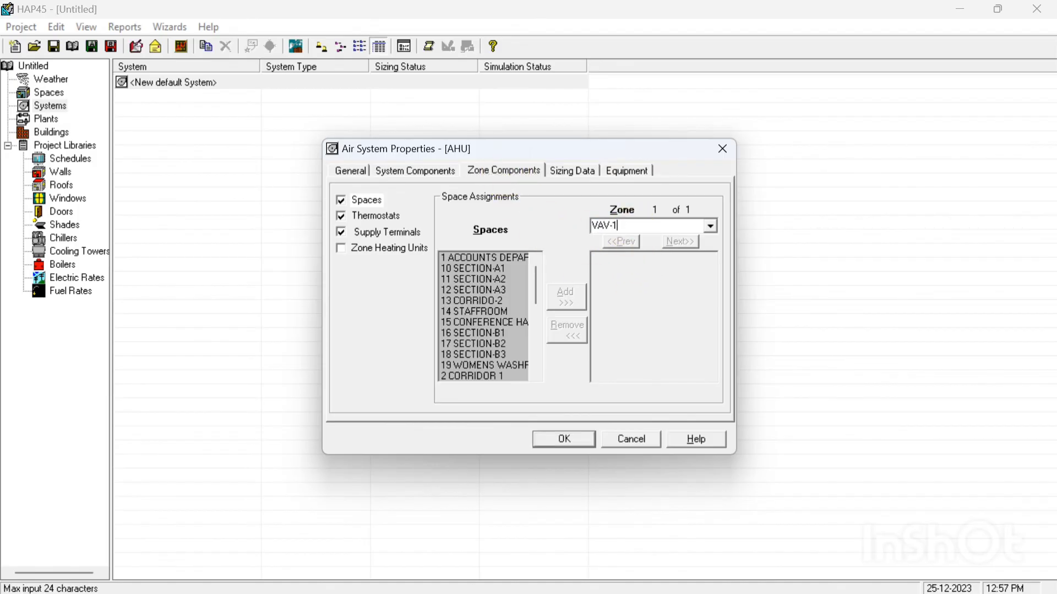
click(476, 293)
scroll(481, 287, down, 1)
scroll(490, 275, up, 1)
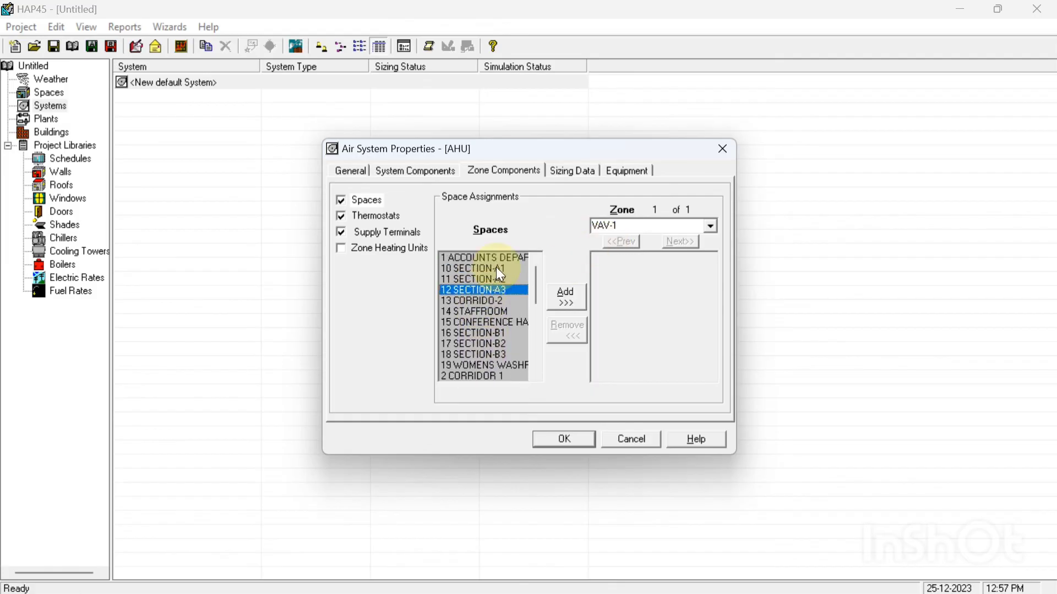
click(504, 255)
click(567, 297)
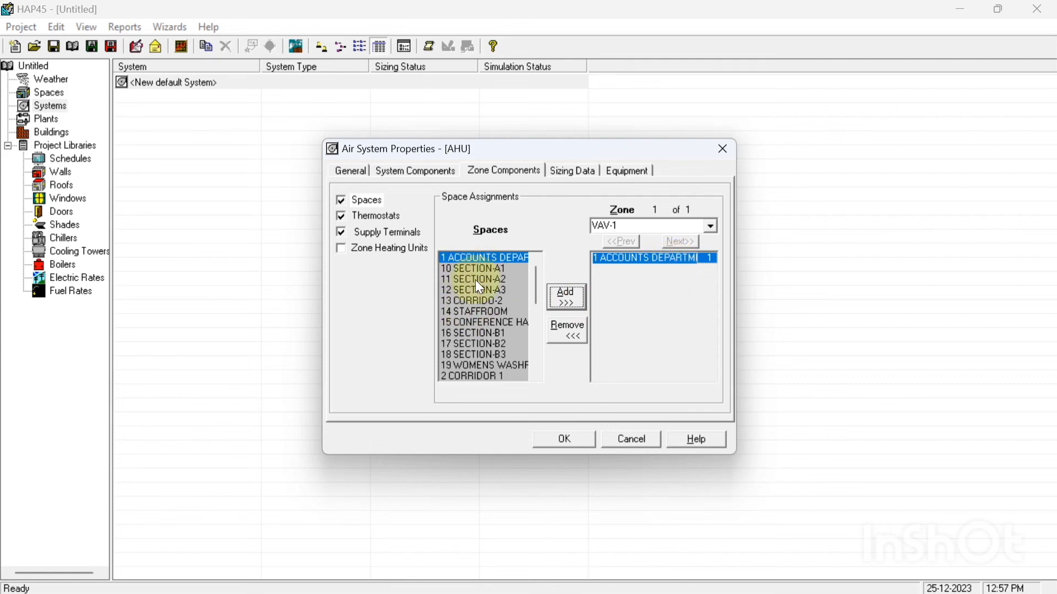
- Set the system sizing safety factors for cooling sensible, cooling latent and heating to 10% each
click(573, 174)
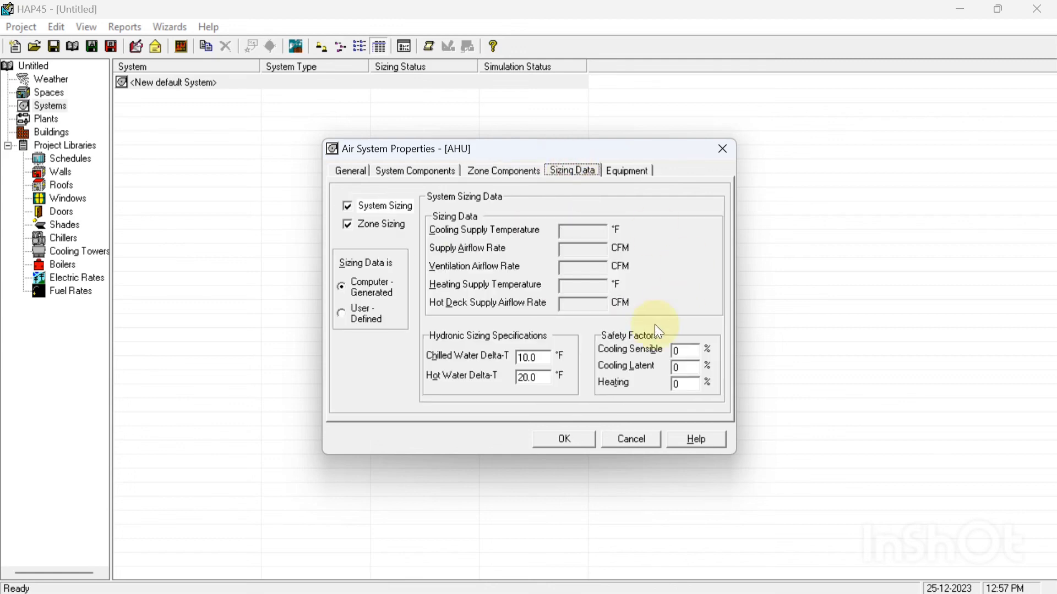
click(694, 347)
text(10)
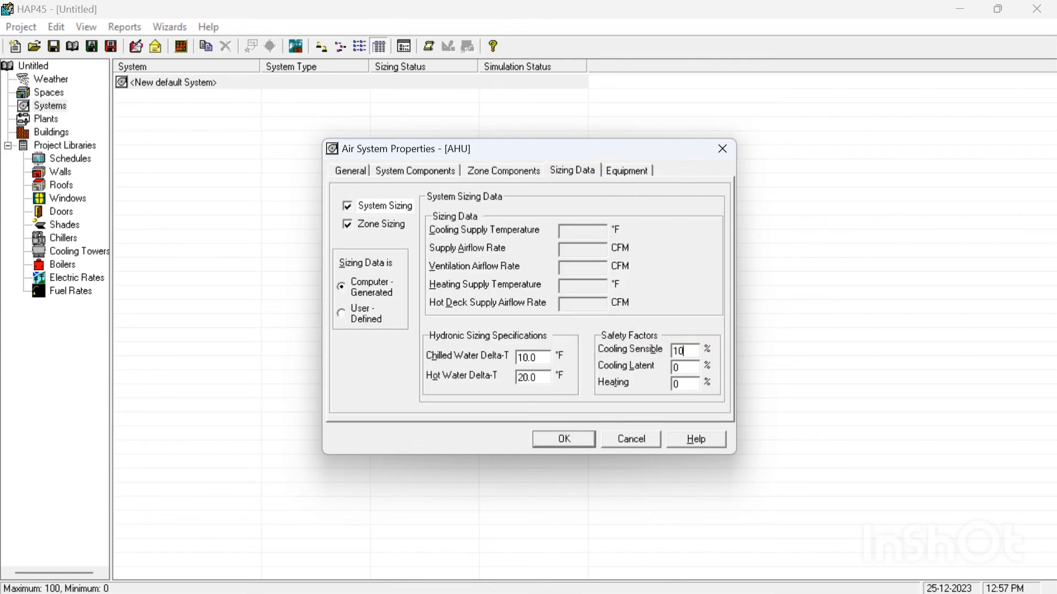
click(688, 368)
text(10)
click(685, 384)
text(10)
- Check the AHU's equipment data and try to accept the air system properties
click(629, 172)
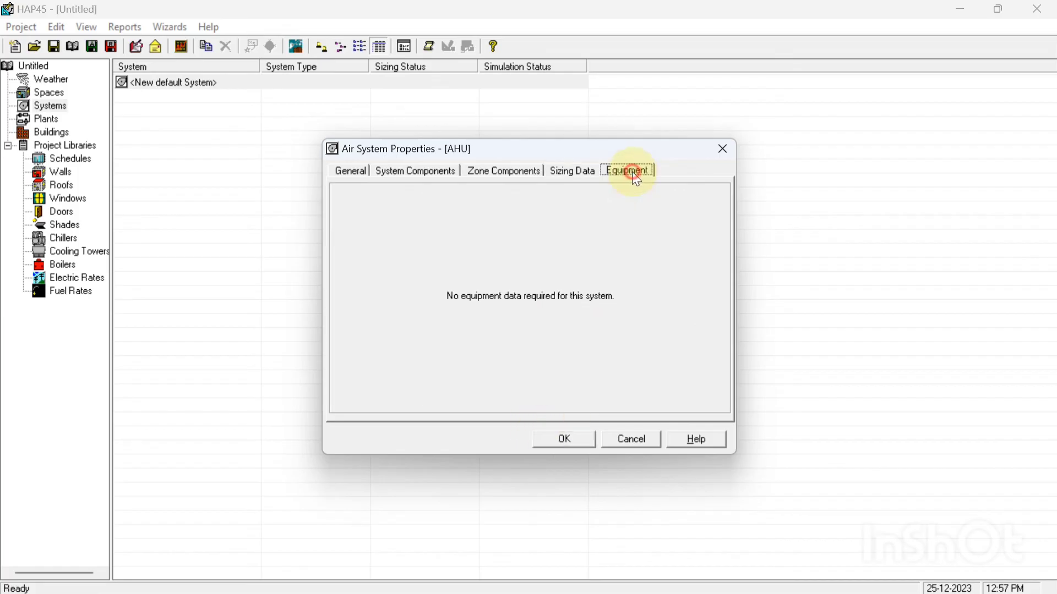
click(564, 439)
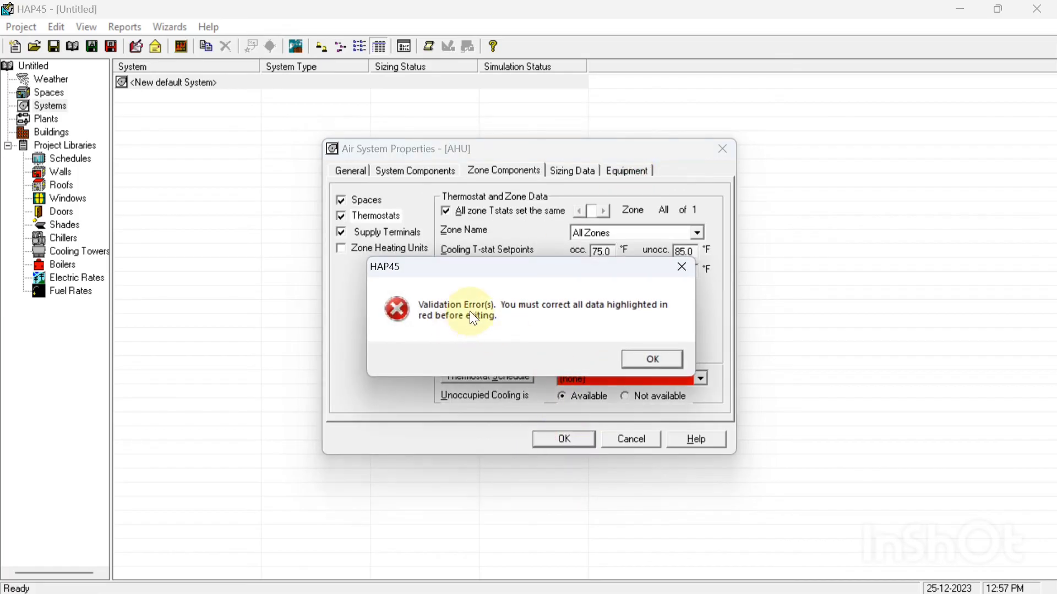
click(680, 268)
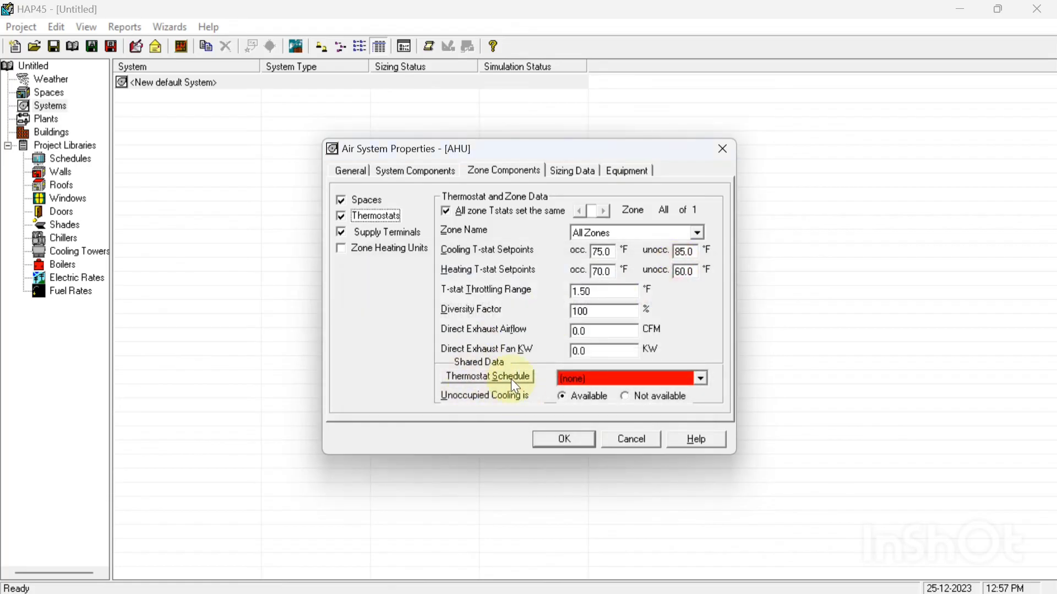
- Create a Fan/Thermostat schedule named Thermostat for the AHU's zone thermostats and accept the air system properties
click(702, 378)
click(579, 402)
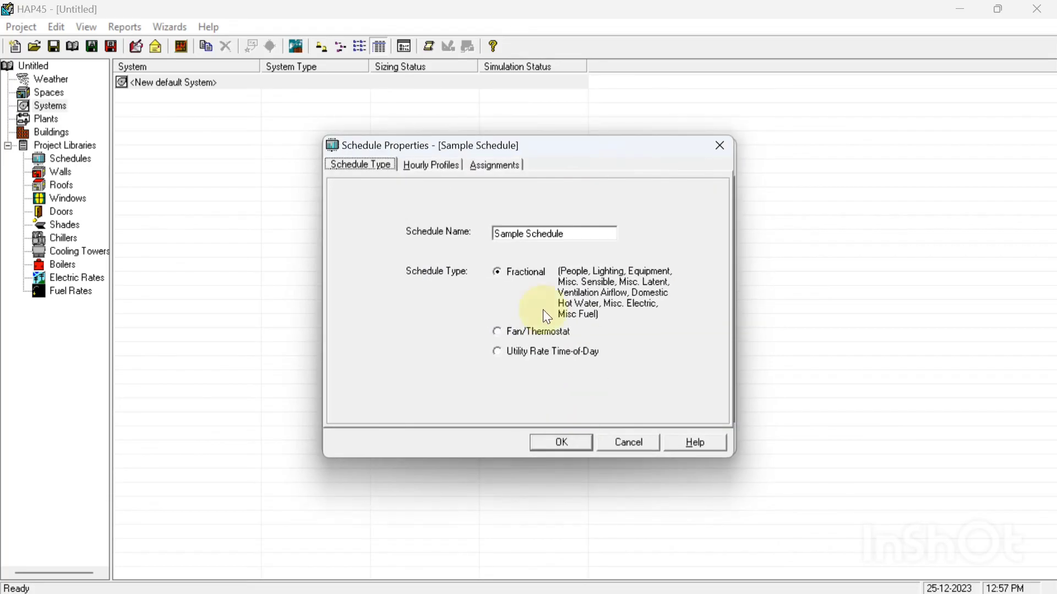
click(569, 233)
text(Th)
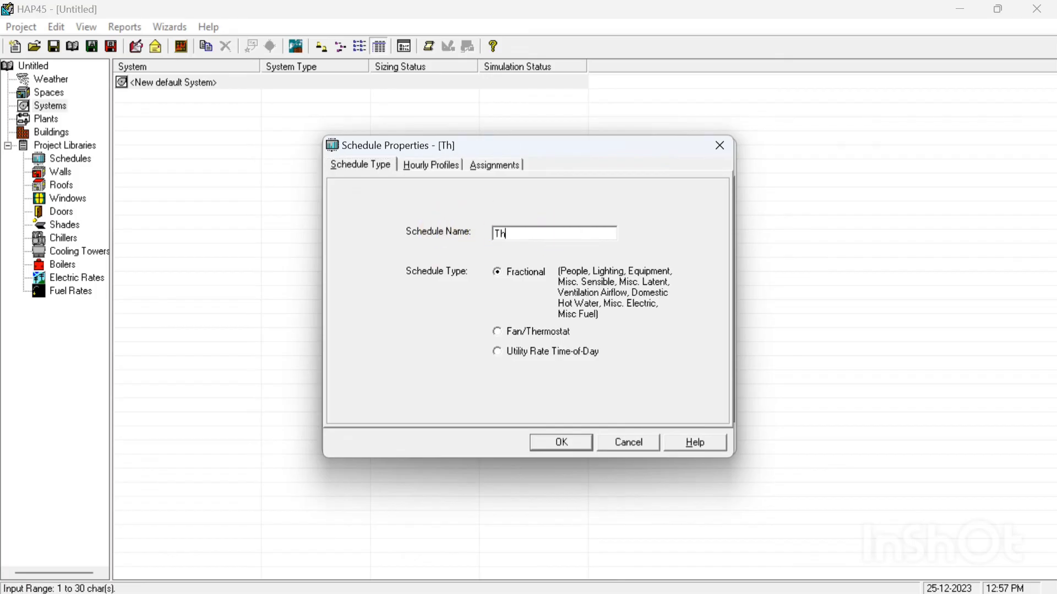
text(ermostat)
click(497, 333)
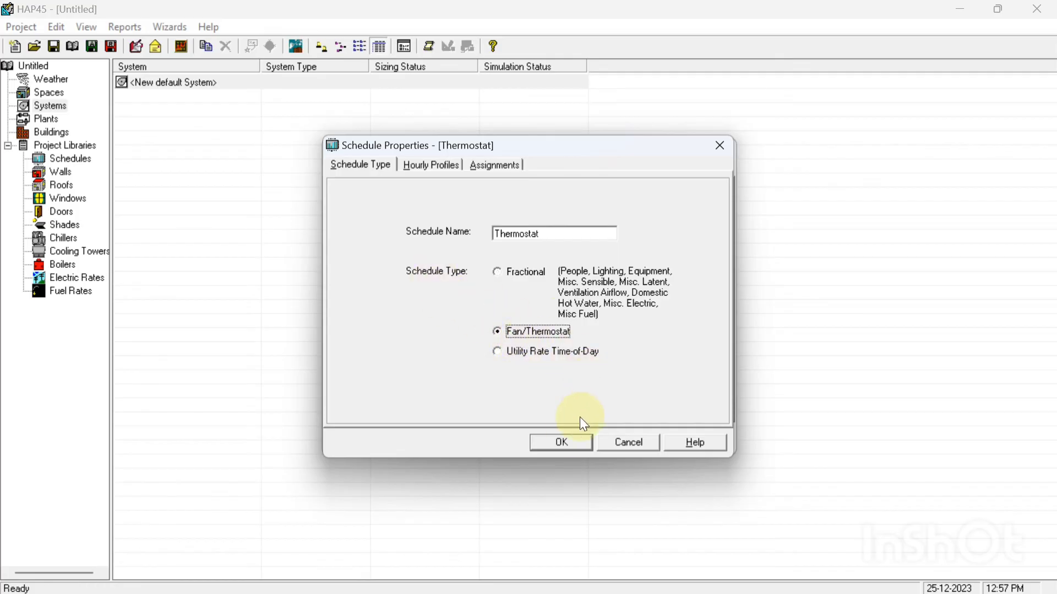
click(566, 443)
click(567, 444)
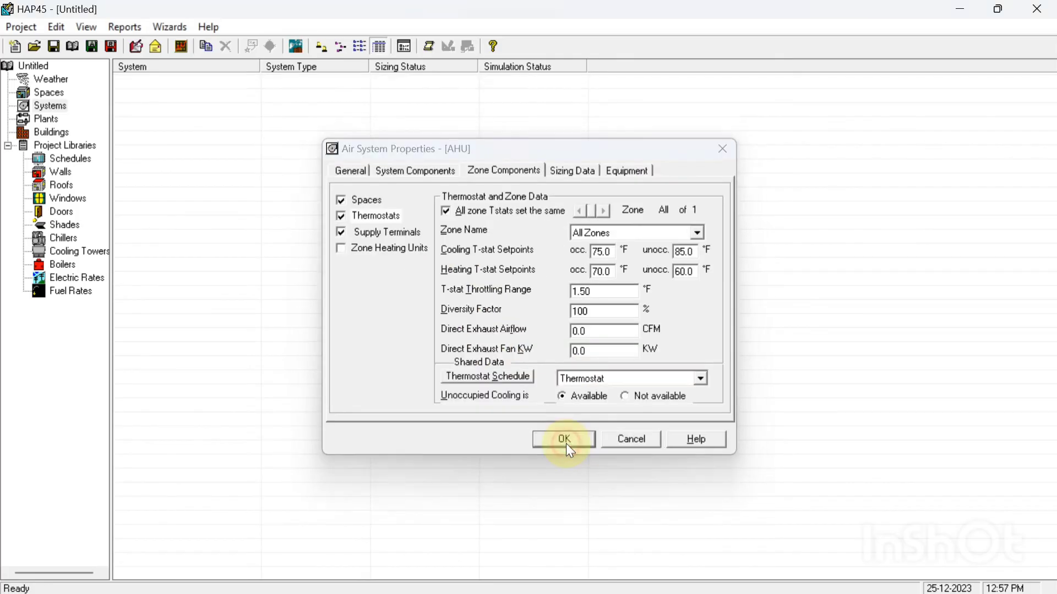
- Generate the AHU's system design reports with the default selection and review the air system and zone sizing summaries
right_click(153, 99)
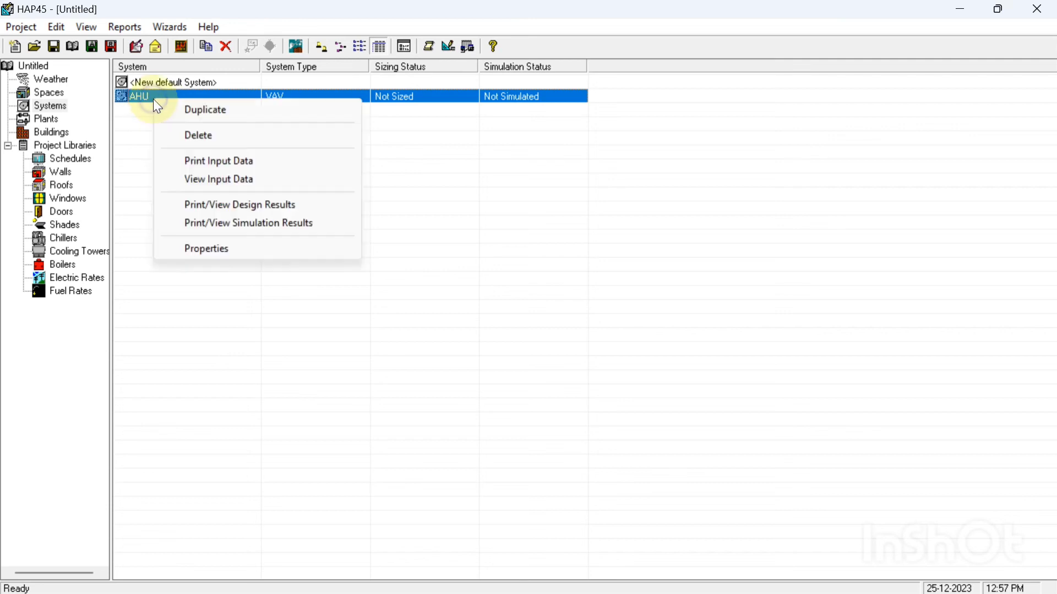
click(217, 207)
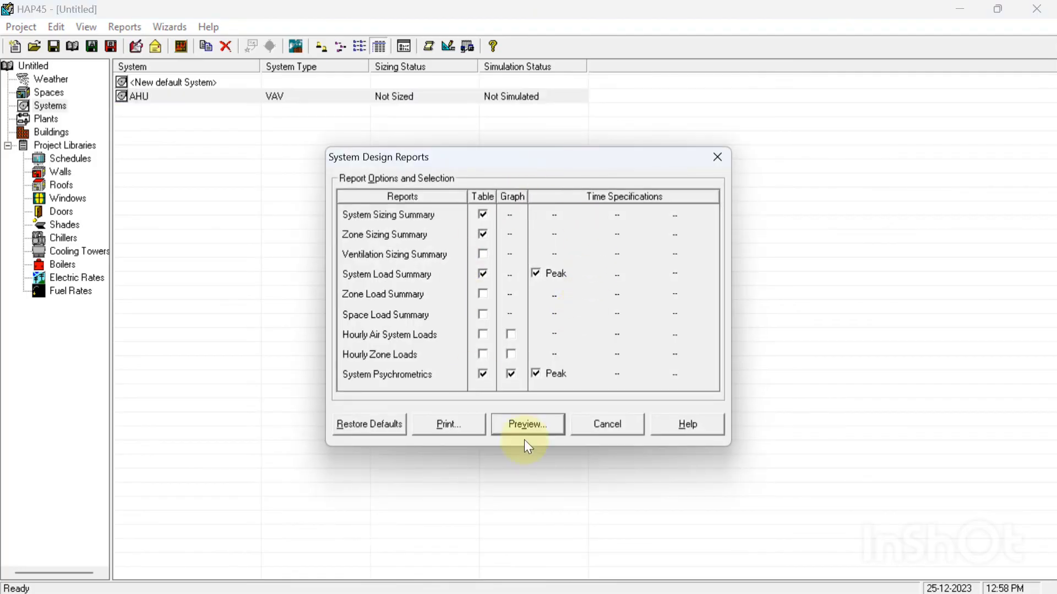
click(541, 428)
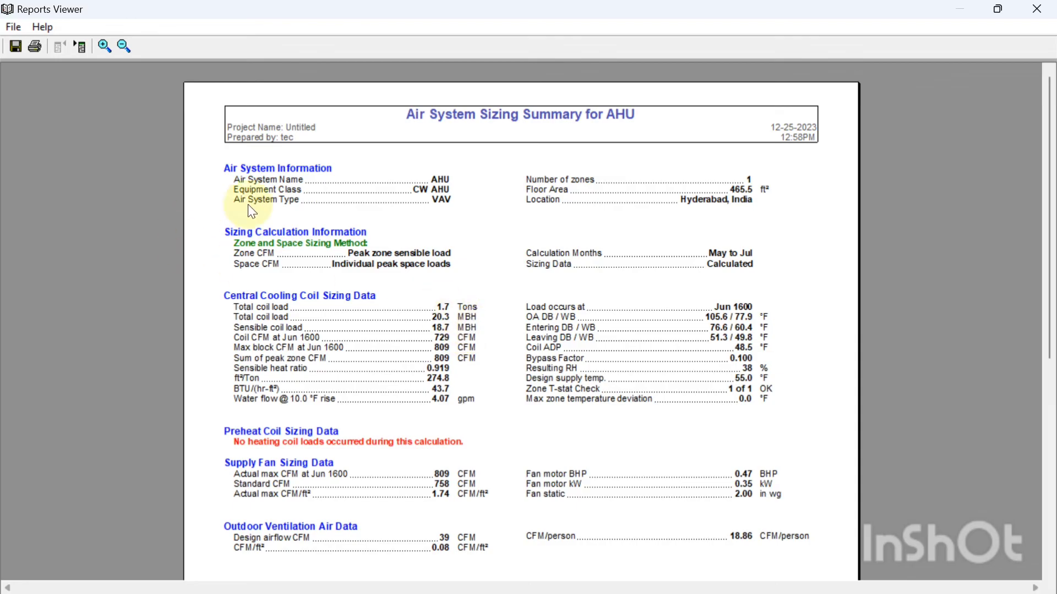
scroll(260, 190, down, 10)
scroll(261, 189, up, 7)
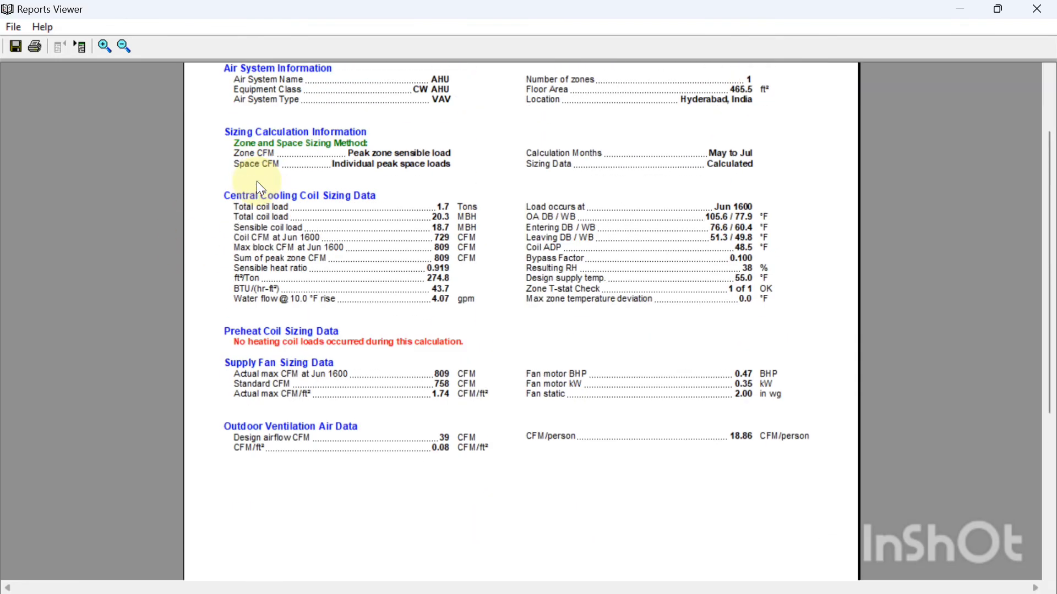
scroll(257, 181, up, 3)
click(81, 47)
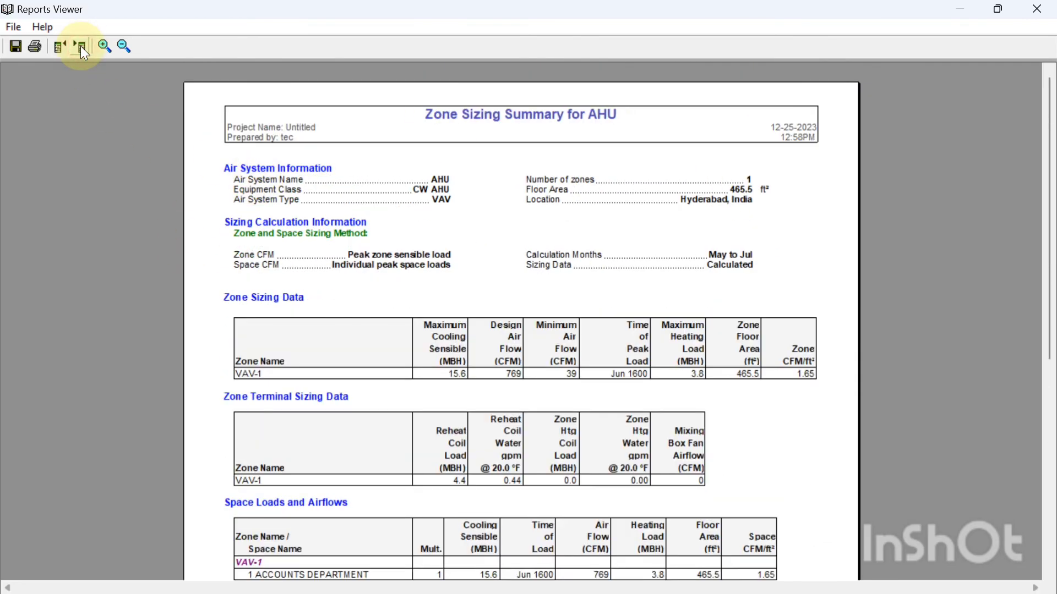
scroll(495, 336, down, 7)
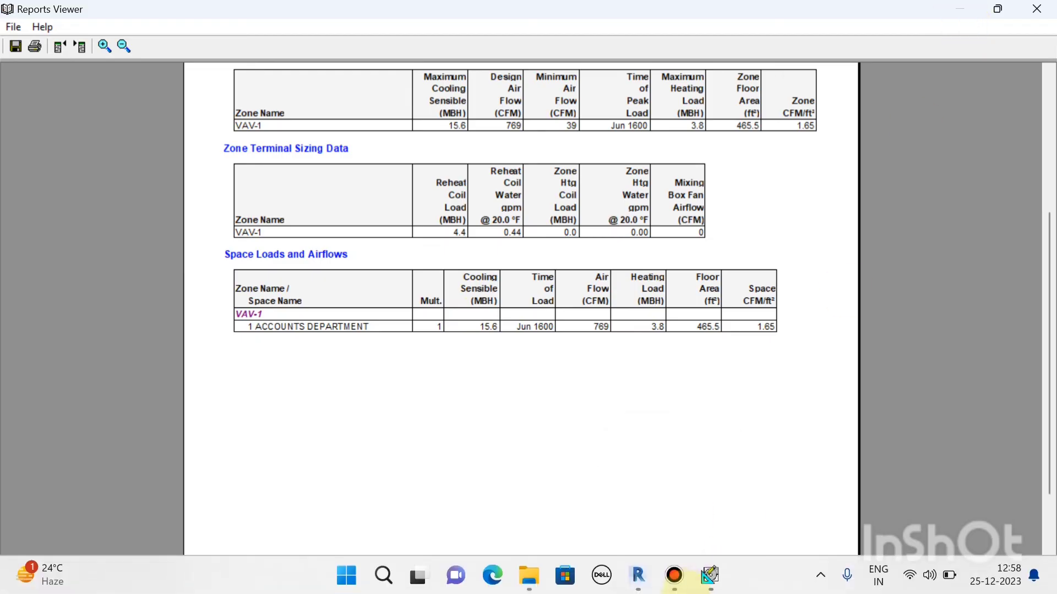
- Switch to Revit and change the ACCOUNTS DEPARTMENT tag on the 0-GF plan to Space Tag for HAP Heat load Calculation : Space Tag
click(637, 577)
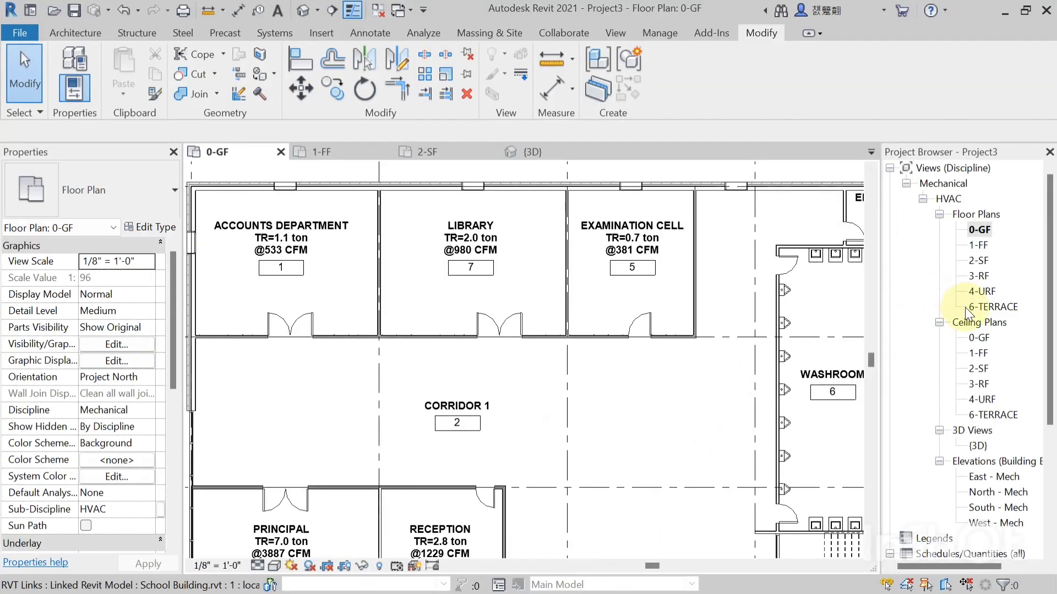
scroll(735, 370, down, 1)
middle_drag(735, 370, 648, 388)
scroll(922, 440, down, 3)
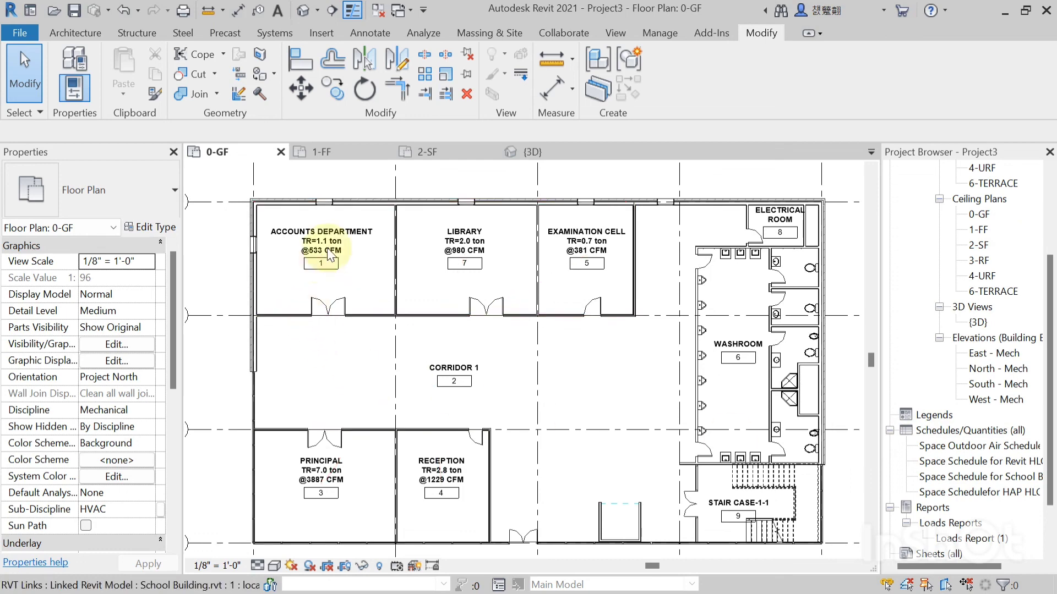
scroll(348, 280, up, 2)
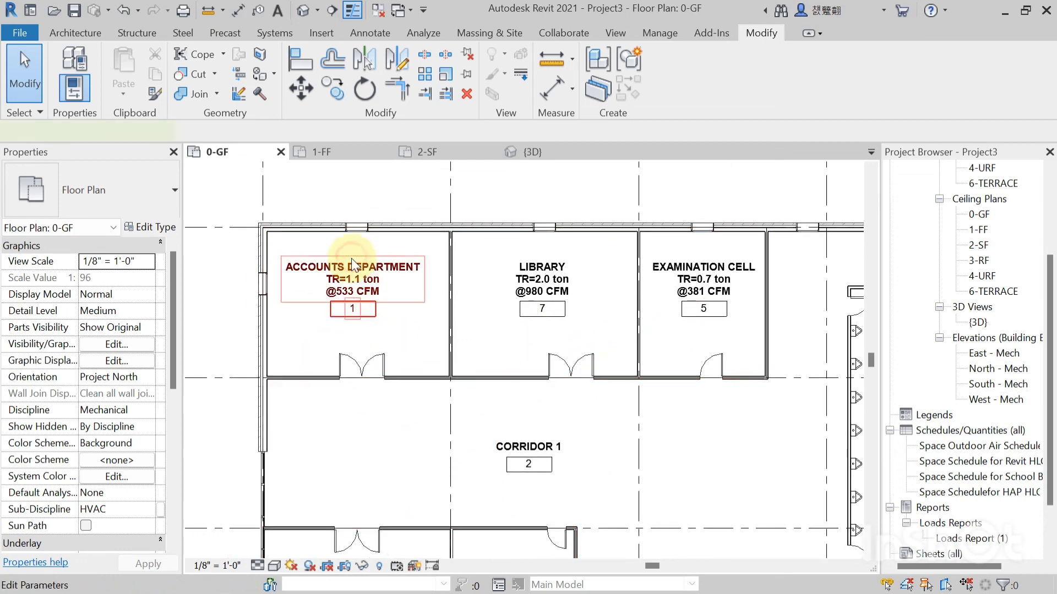
click(351, 259)
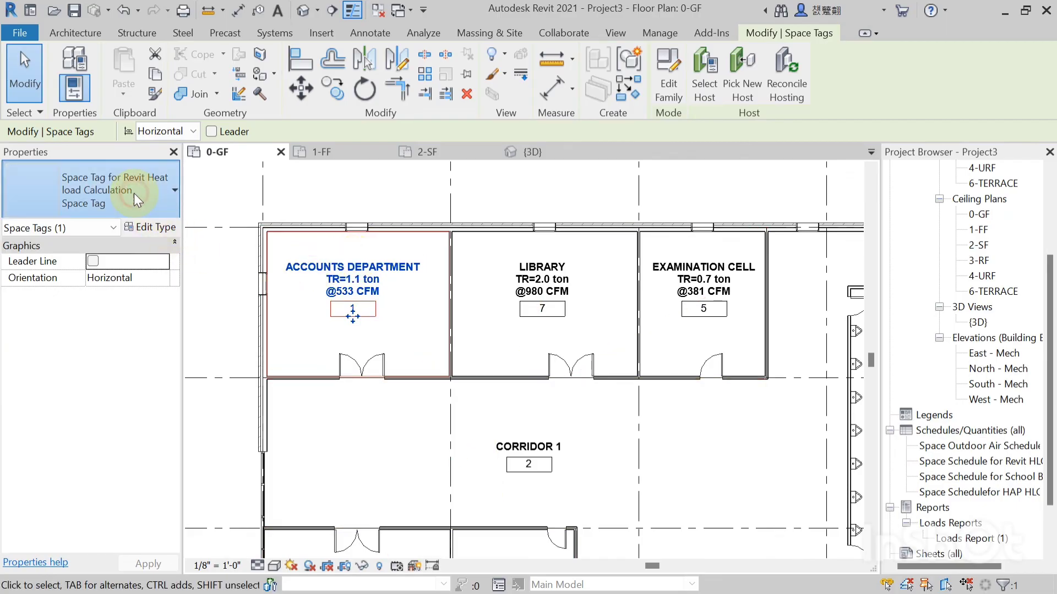
click(134, 193)
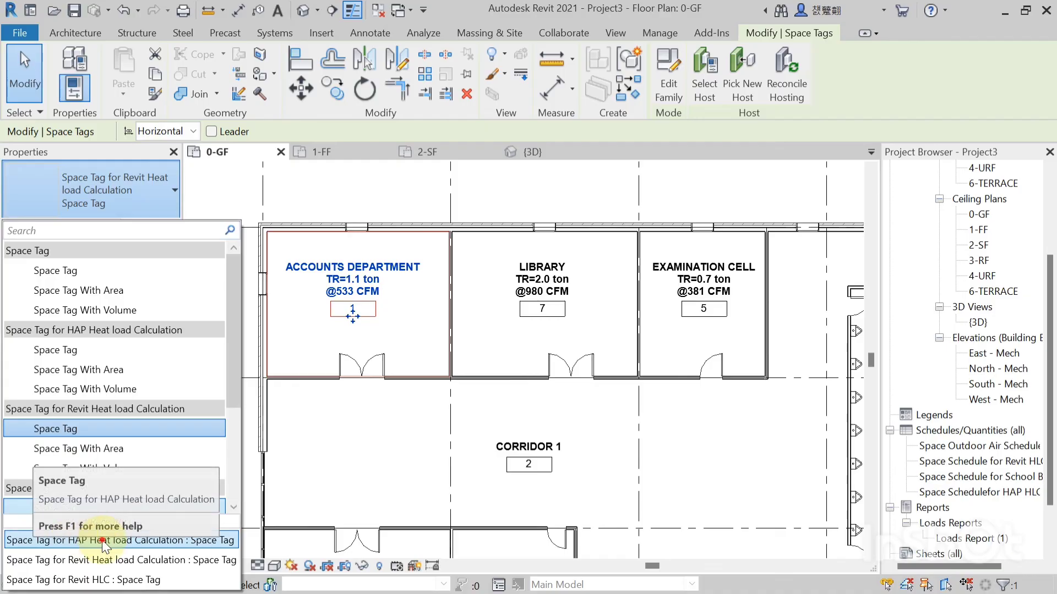
click(74, 540)
- Set the ACCOUNTS DEPARTMENT space's Design Cooling Load to 1.3 ton and Specified Supply Airflow to 769 CFM through its tag
scroll(363, 317, up, 4)
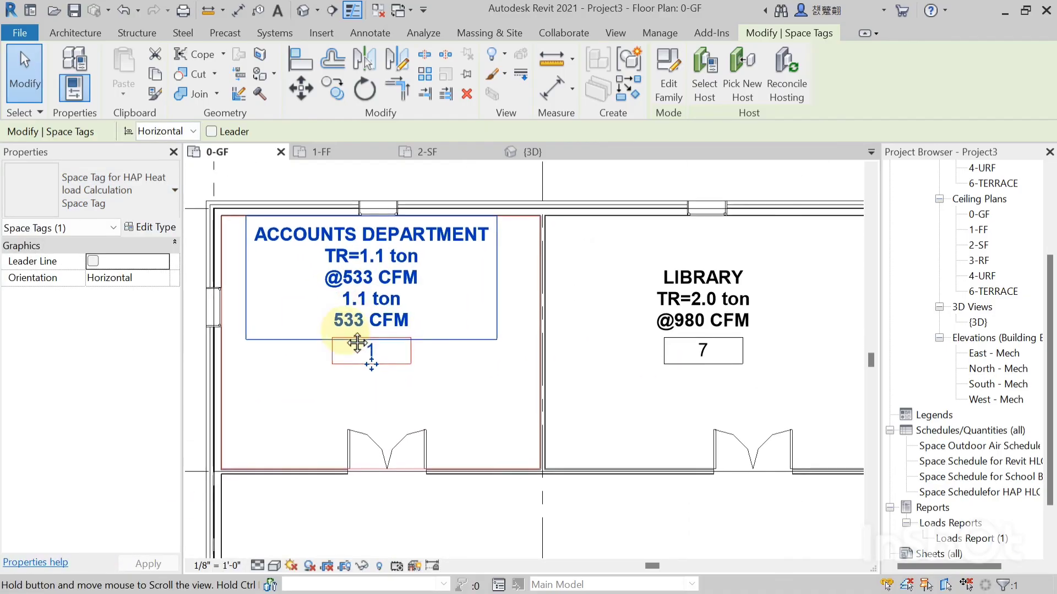
click(357, 315)
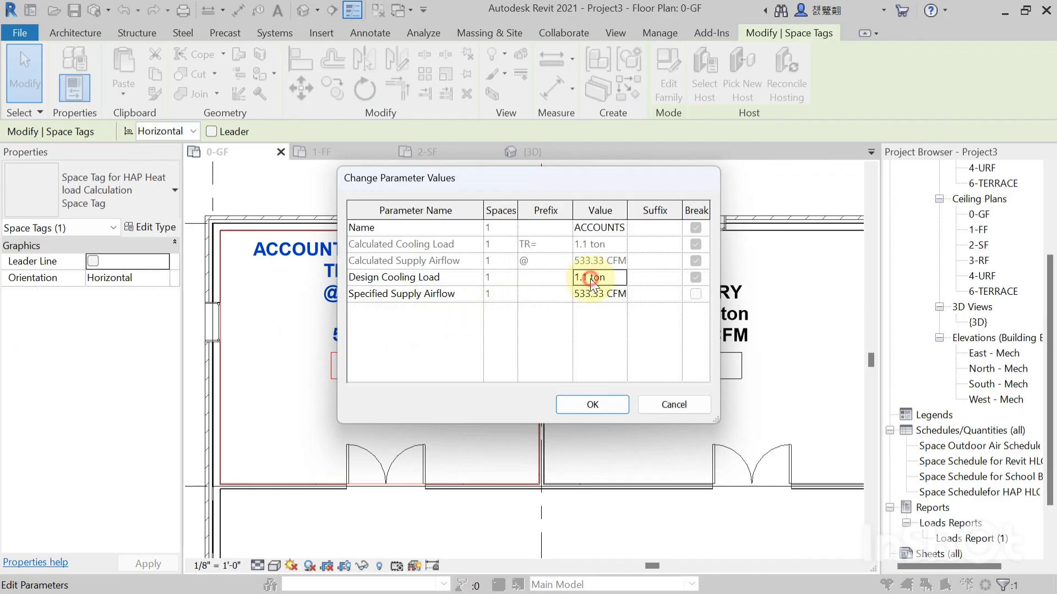
drag(587, 279, 547, 299)
text(3)
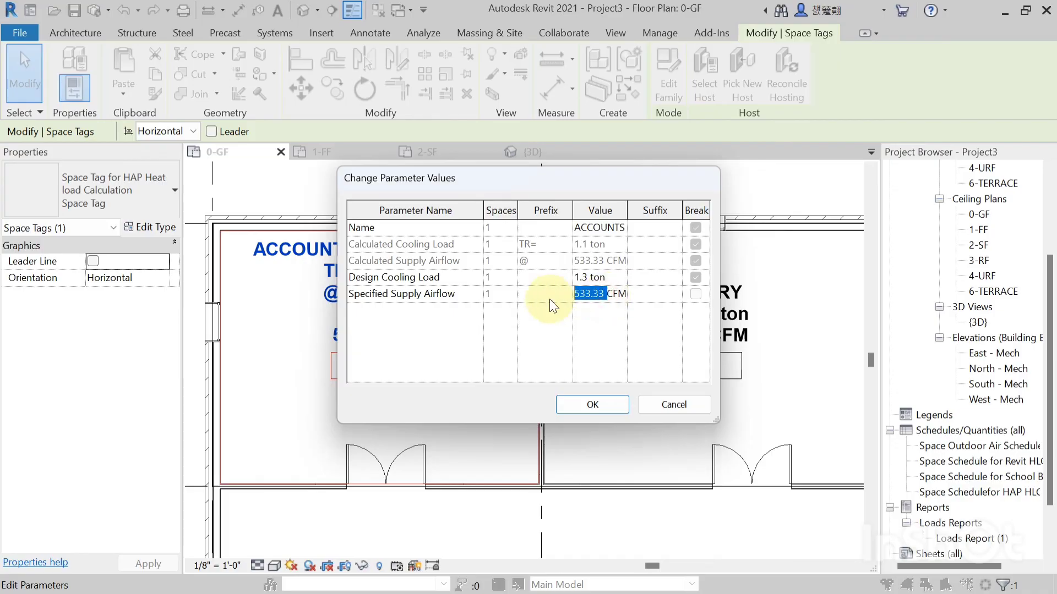
text(769)
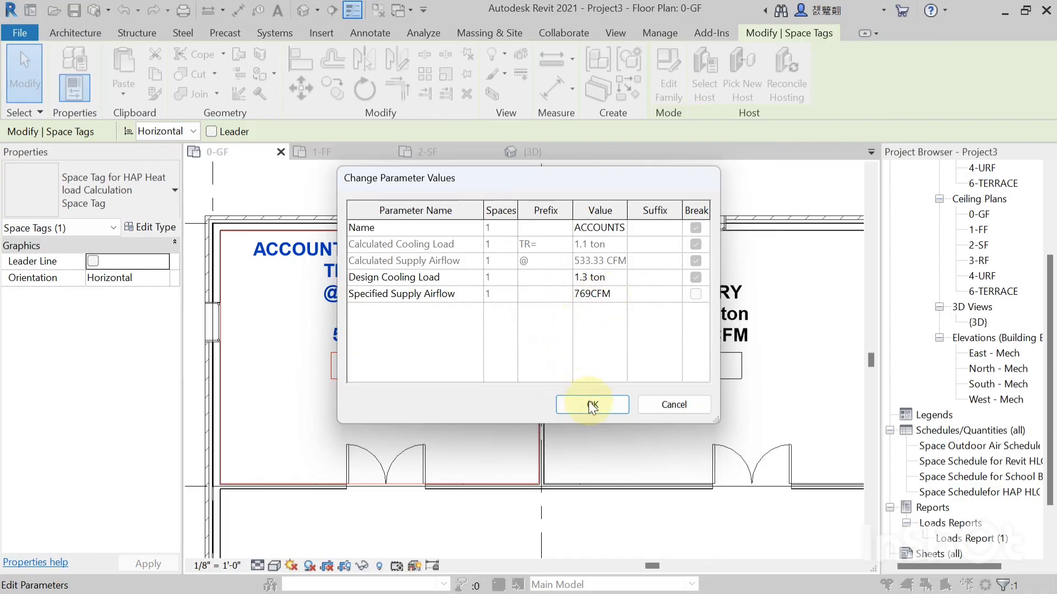
click(593, 405)
key(Escape)
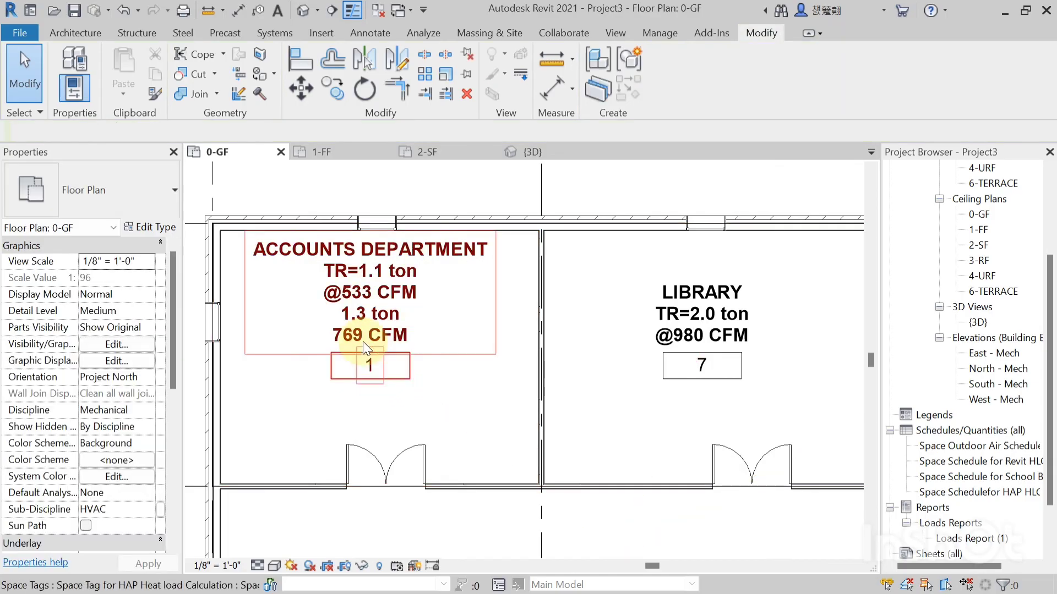
- Examine the Revit and HAP load values in the ACCOUNTS DEPARTMENT tag alongside the other space tags on the ground-floor plan
middle_drag(363, 341, 365, 357)
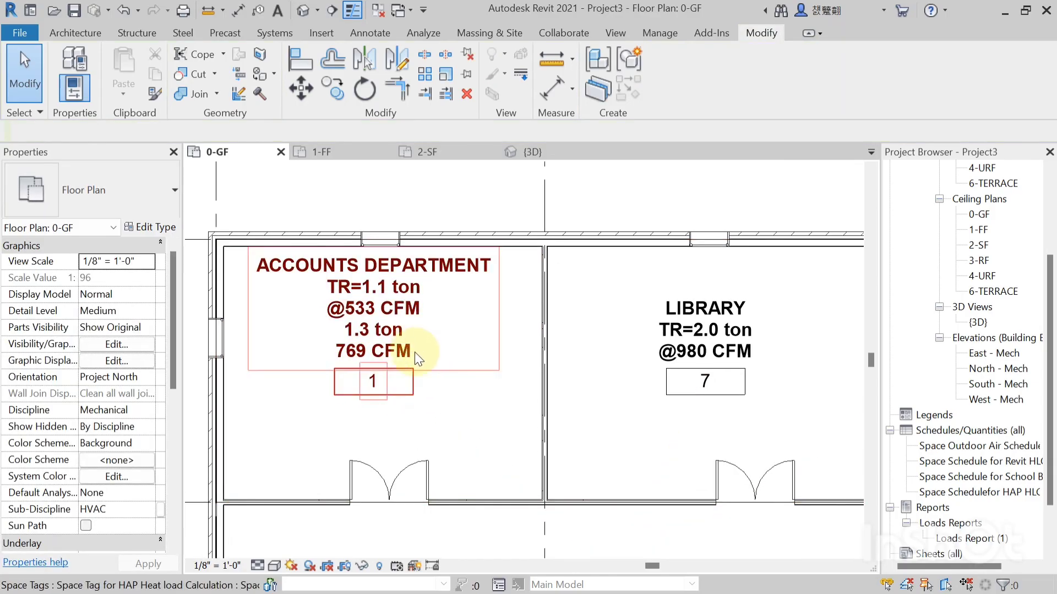
scroll(416, 353, down, 1)
middle_drag(462, 431, 433, 416)
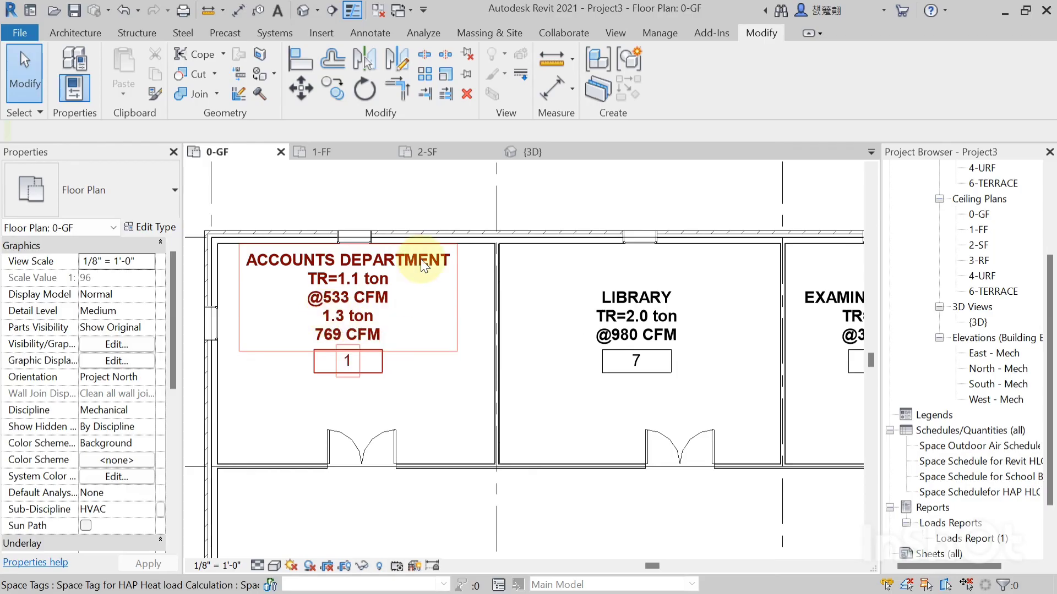
scroll(419, 261, down, 3)
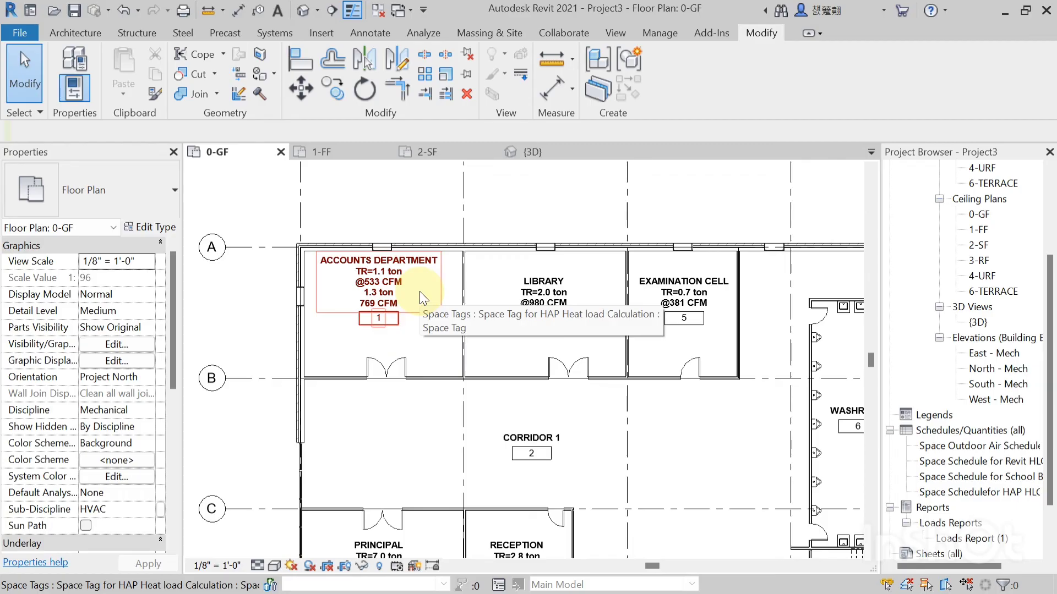
scroll(419, 292, down, 1)
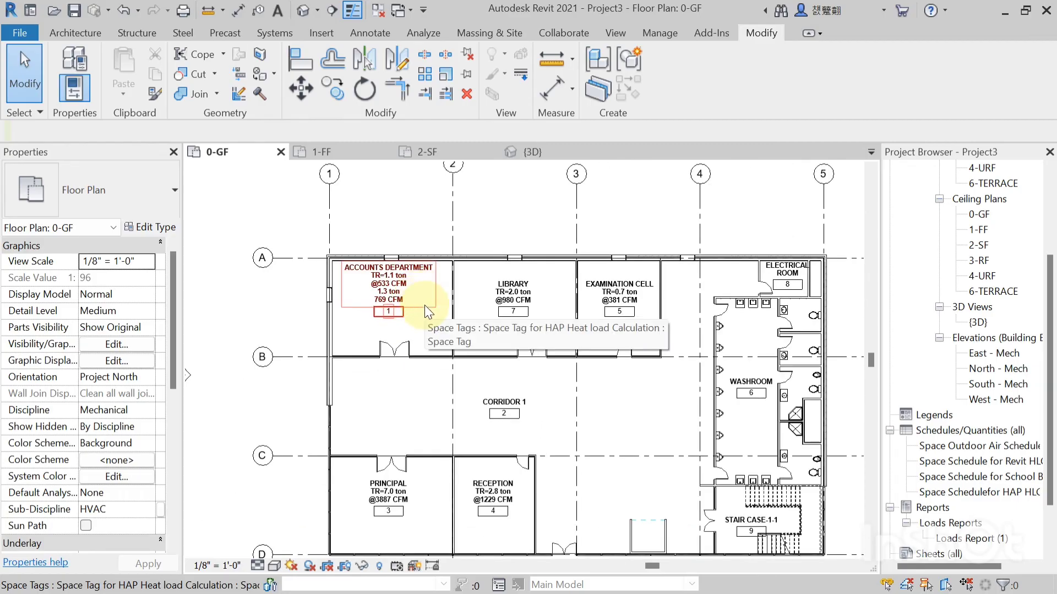
middle_drag(424, 319, 377, 312)
scroll(380, 310, up, 1)
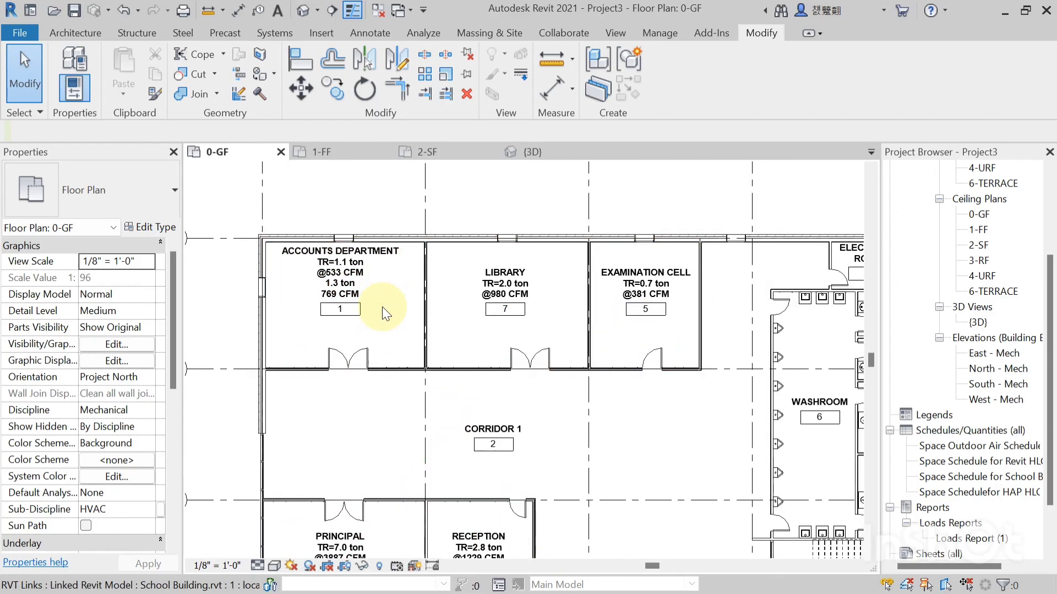
scroll(381, 306, down, 1)
middle_drag(391, 321, 353, 299)
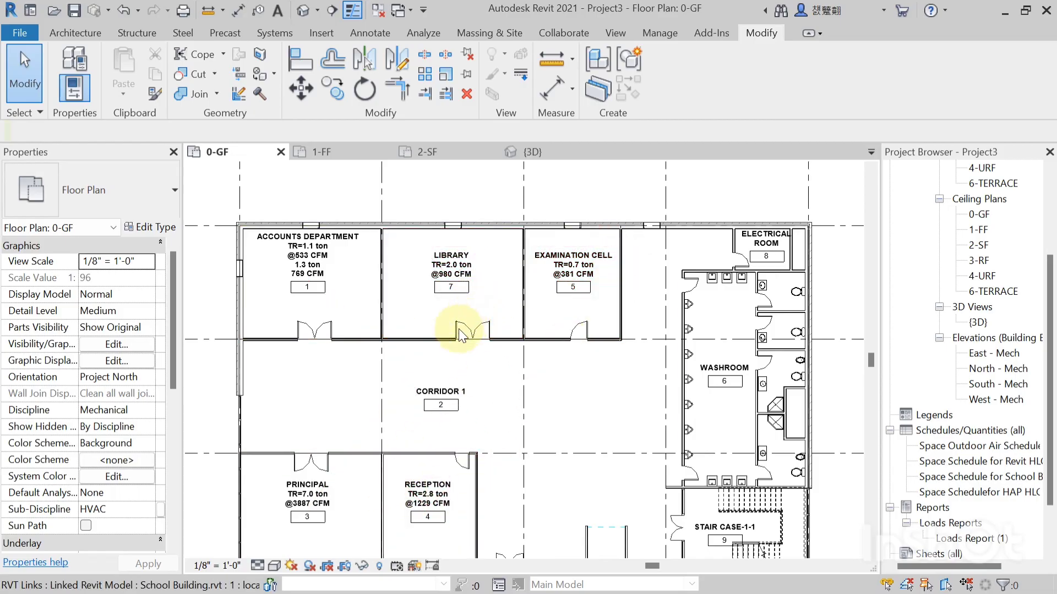
middle_drag(321, 324, 334, 330)
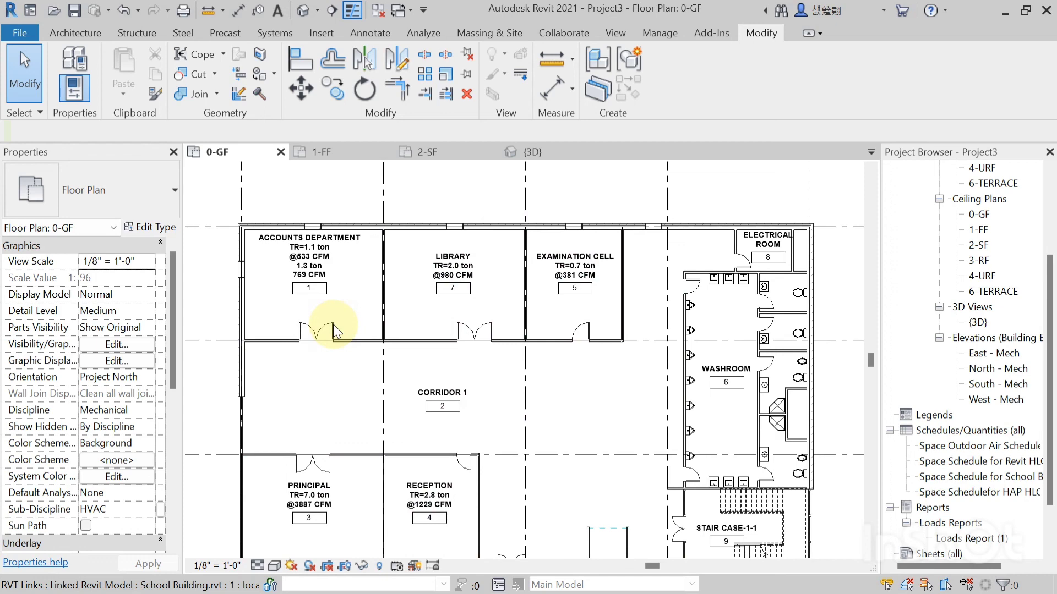
scroll(333, 325, down, 4)
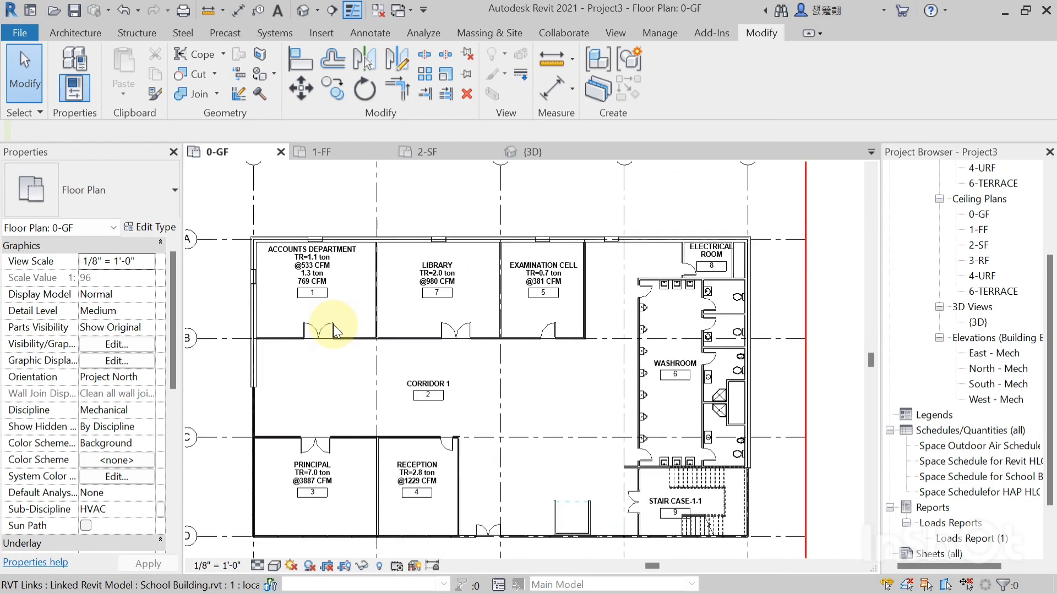
middle_drag(354, 389, 370, 373)
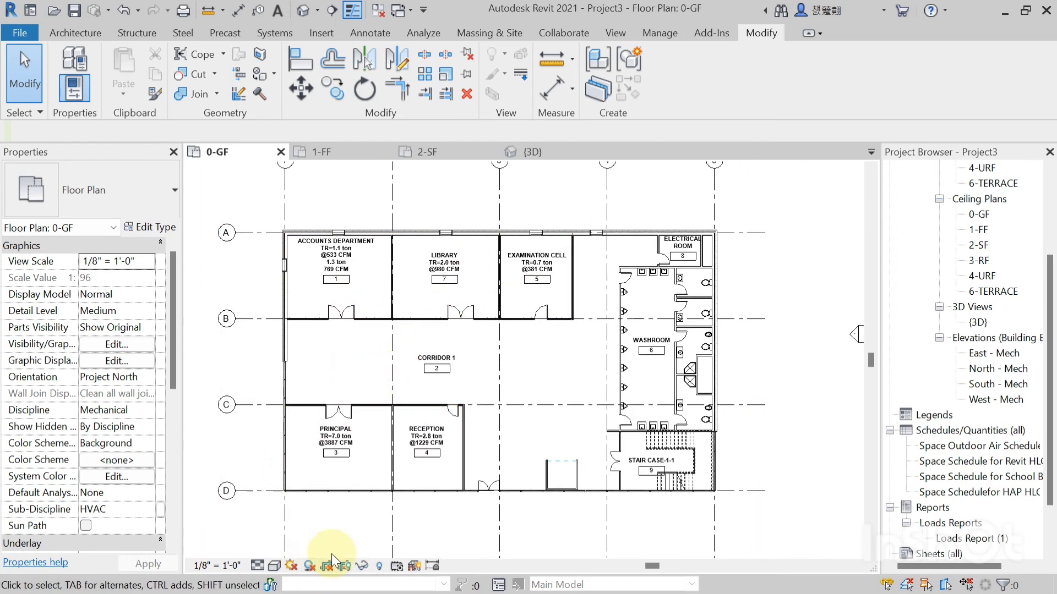